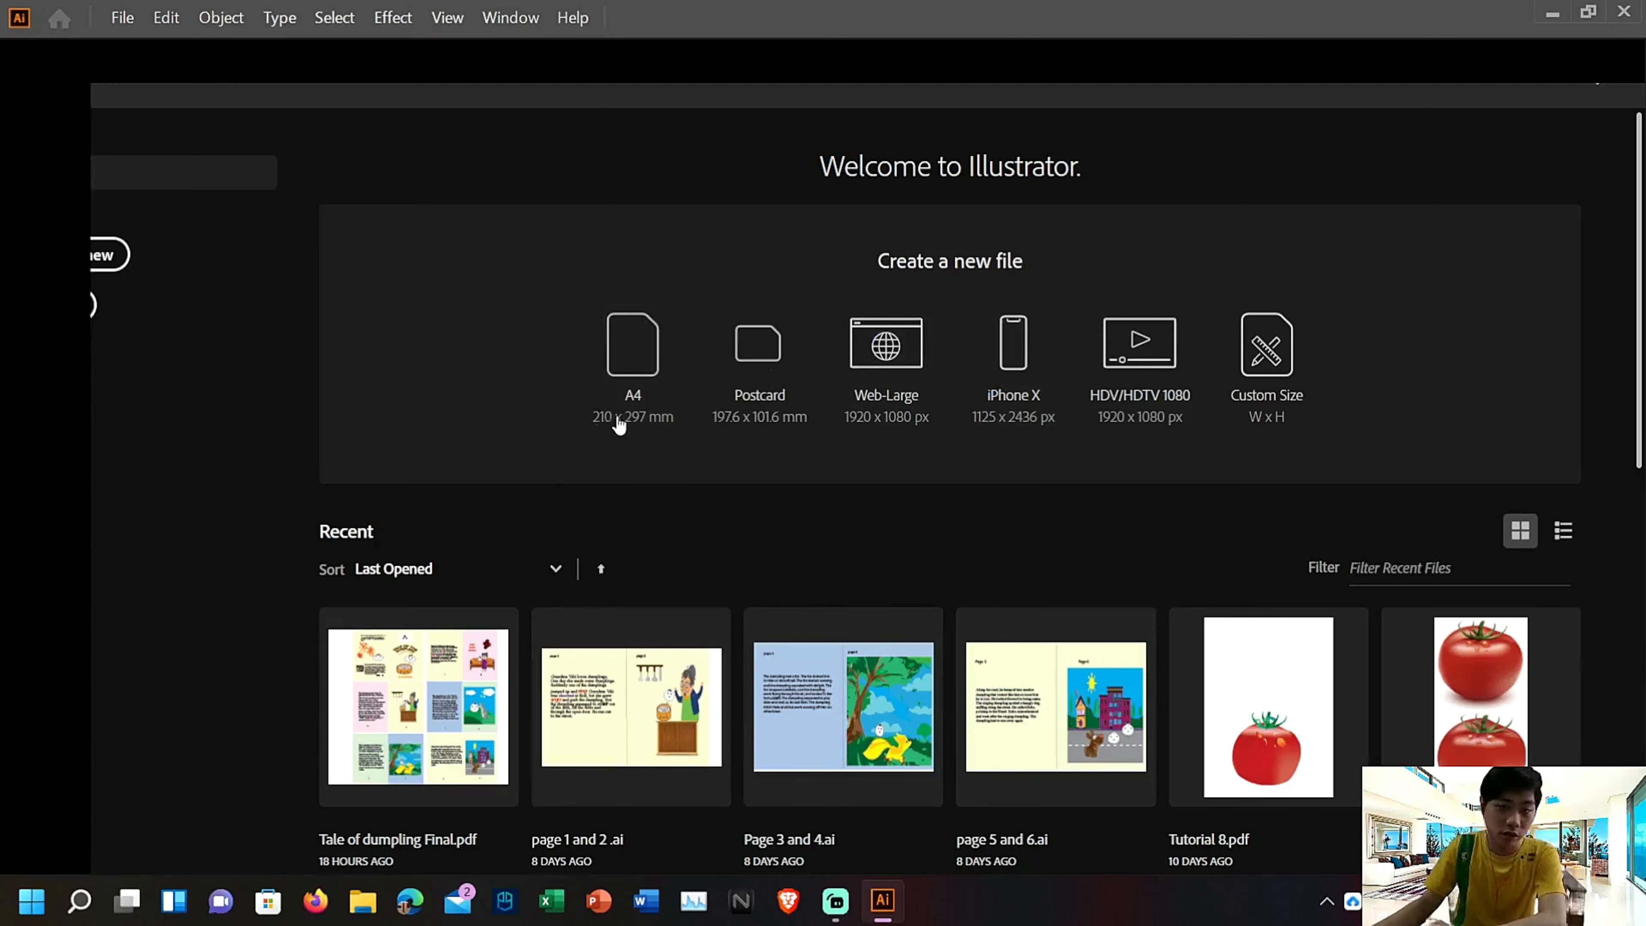
Zoom in on the new blank document and set the stroke colour to None
key(ctrl+equal)
key(ctrl+equal)
key(ctrl+equal)
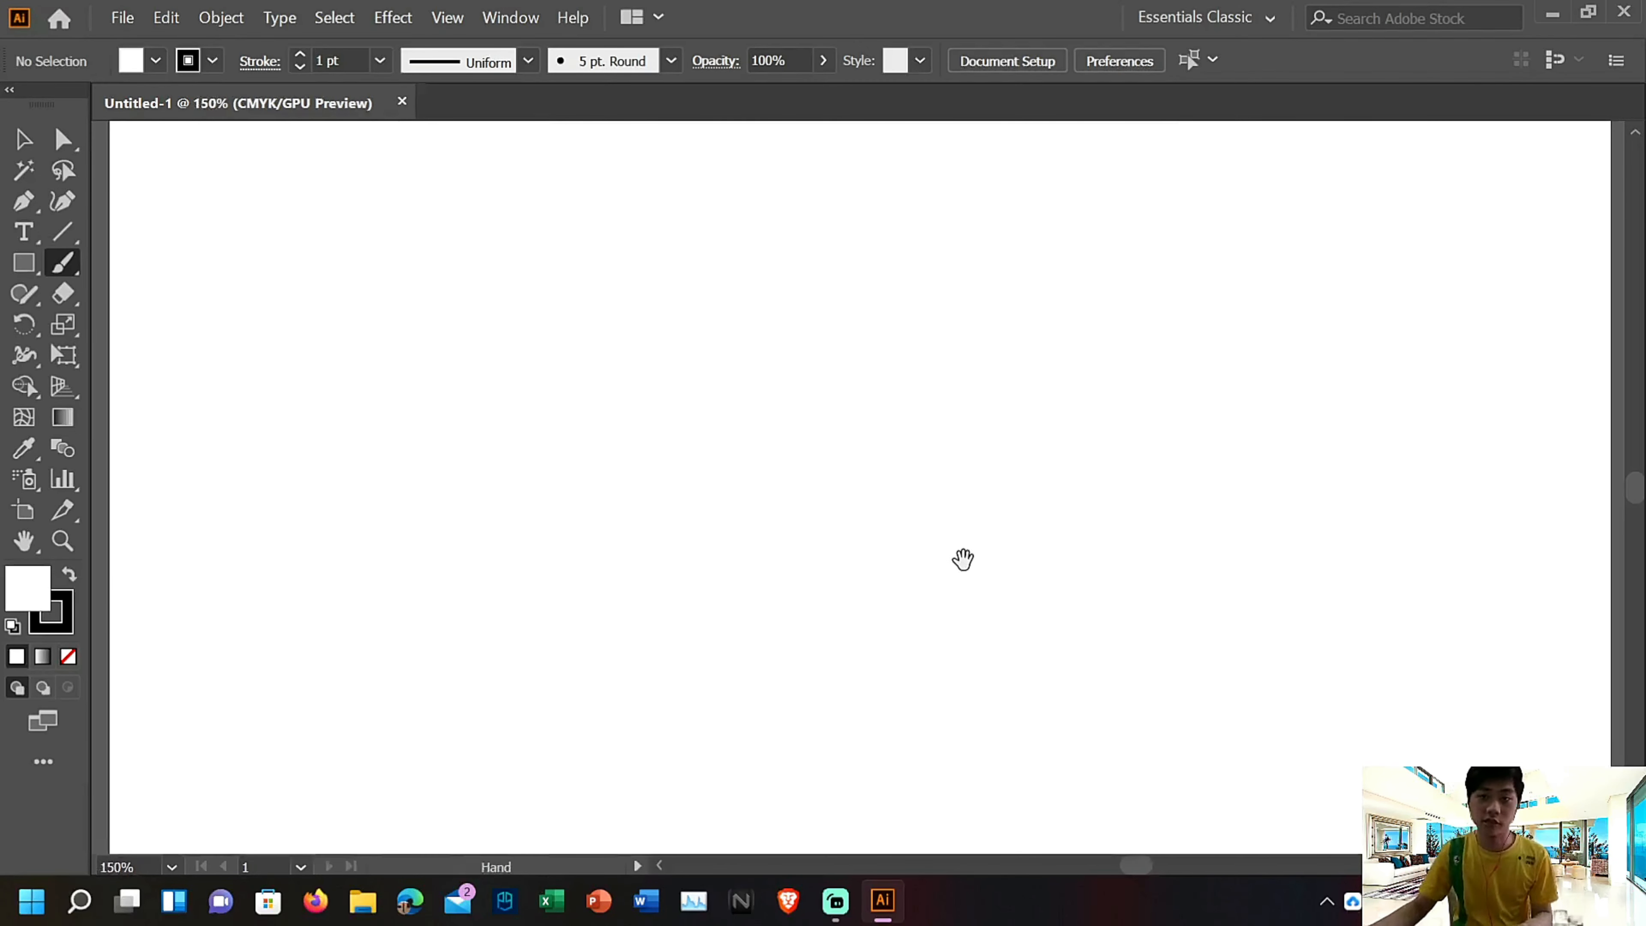
click(211, 61)
click(15, 104)
click(507, 143)
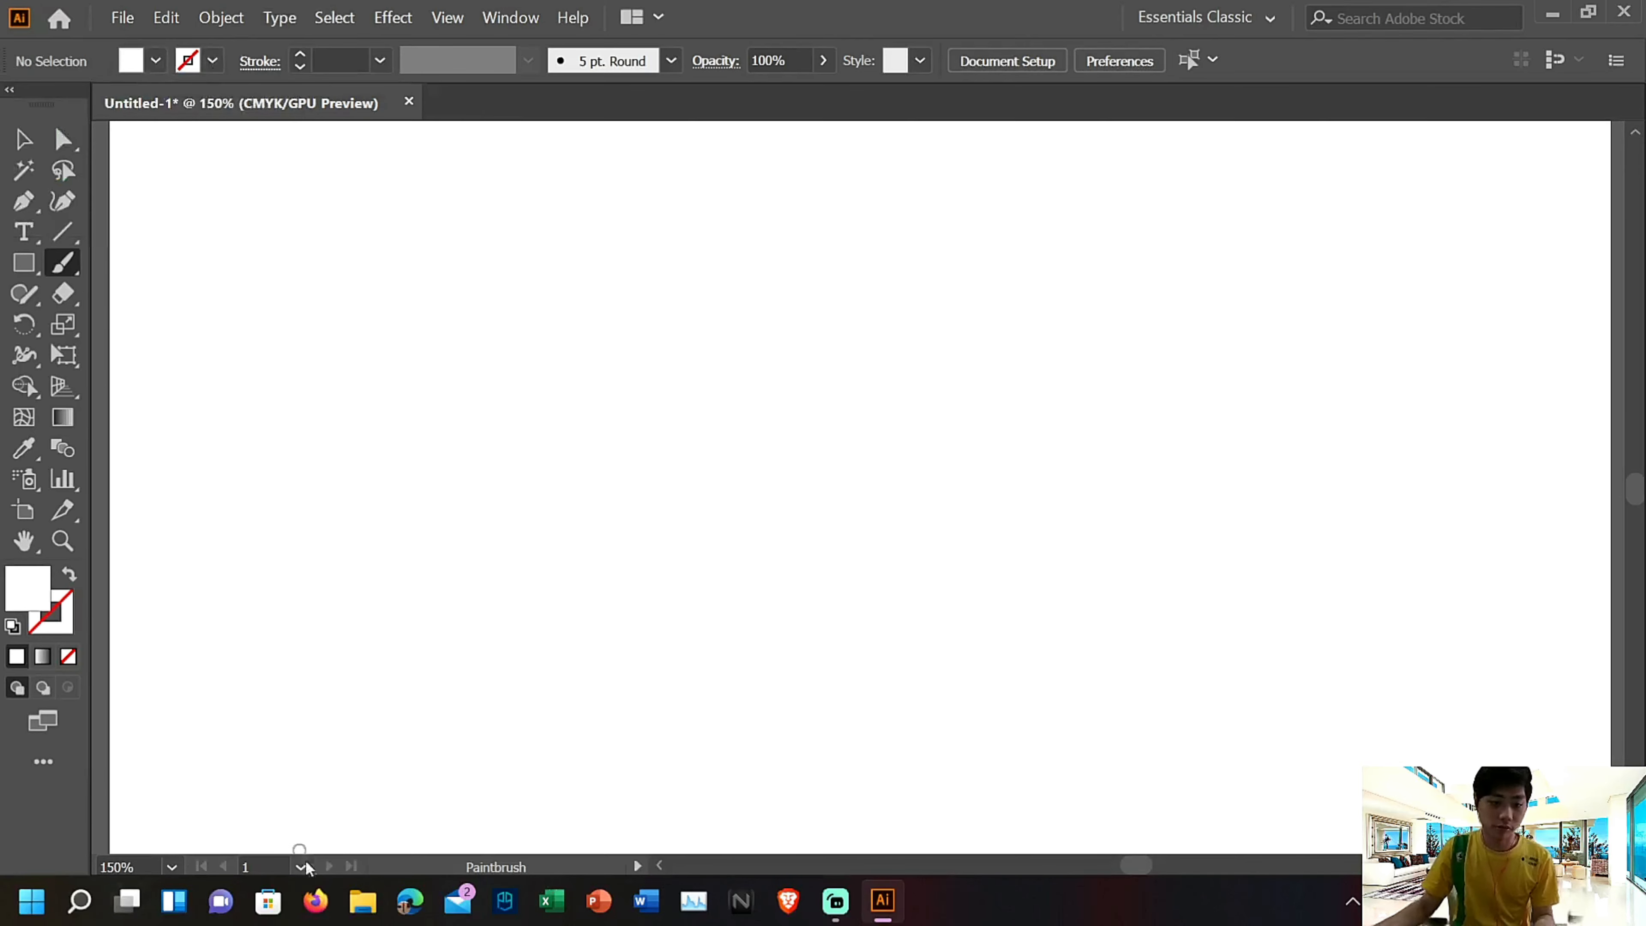
Switch to Firefox, search Bing for "landscape" and show the image results
click(316, 901)
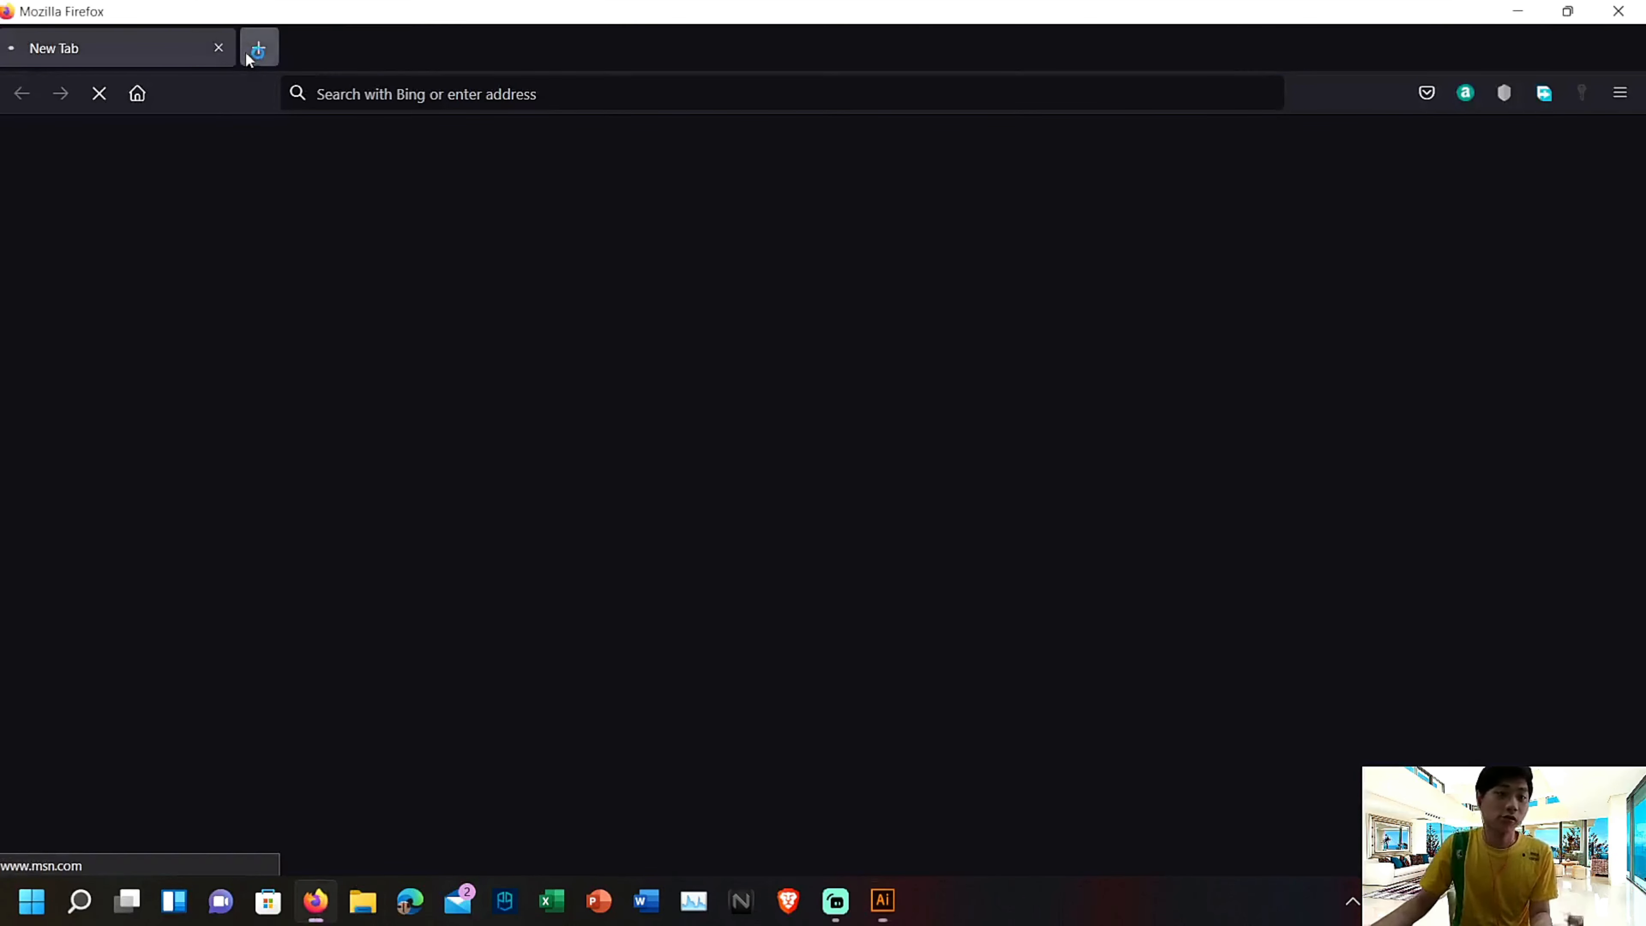
click(250, 56)
click(218, 48)
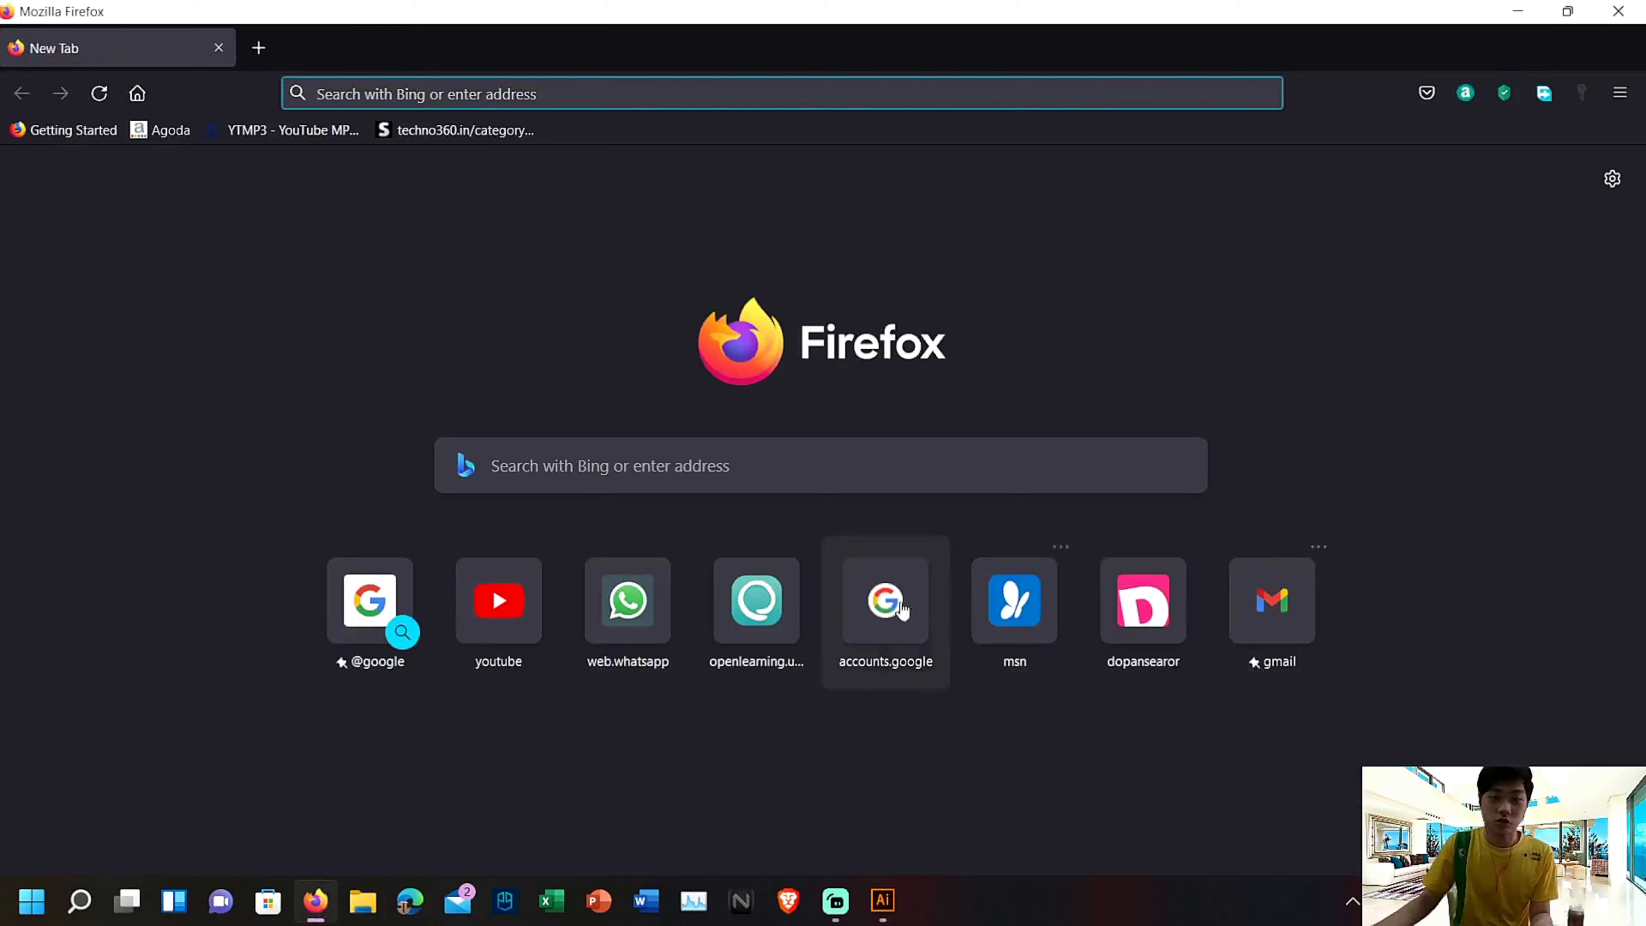
click(804, 461)
text(lan)
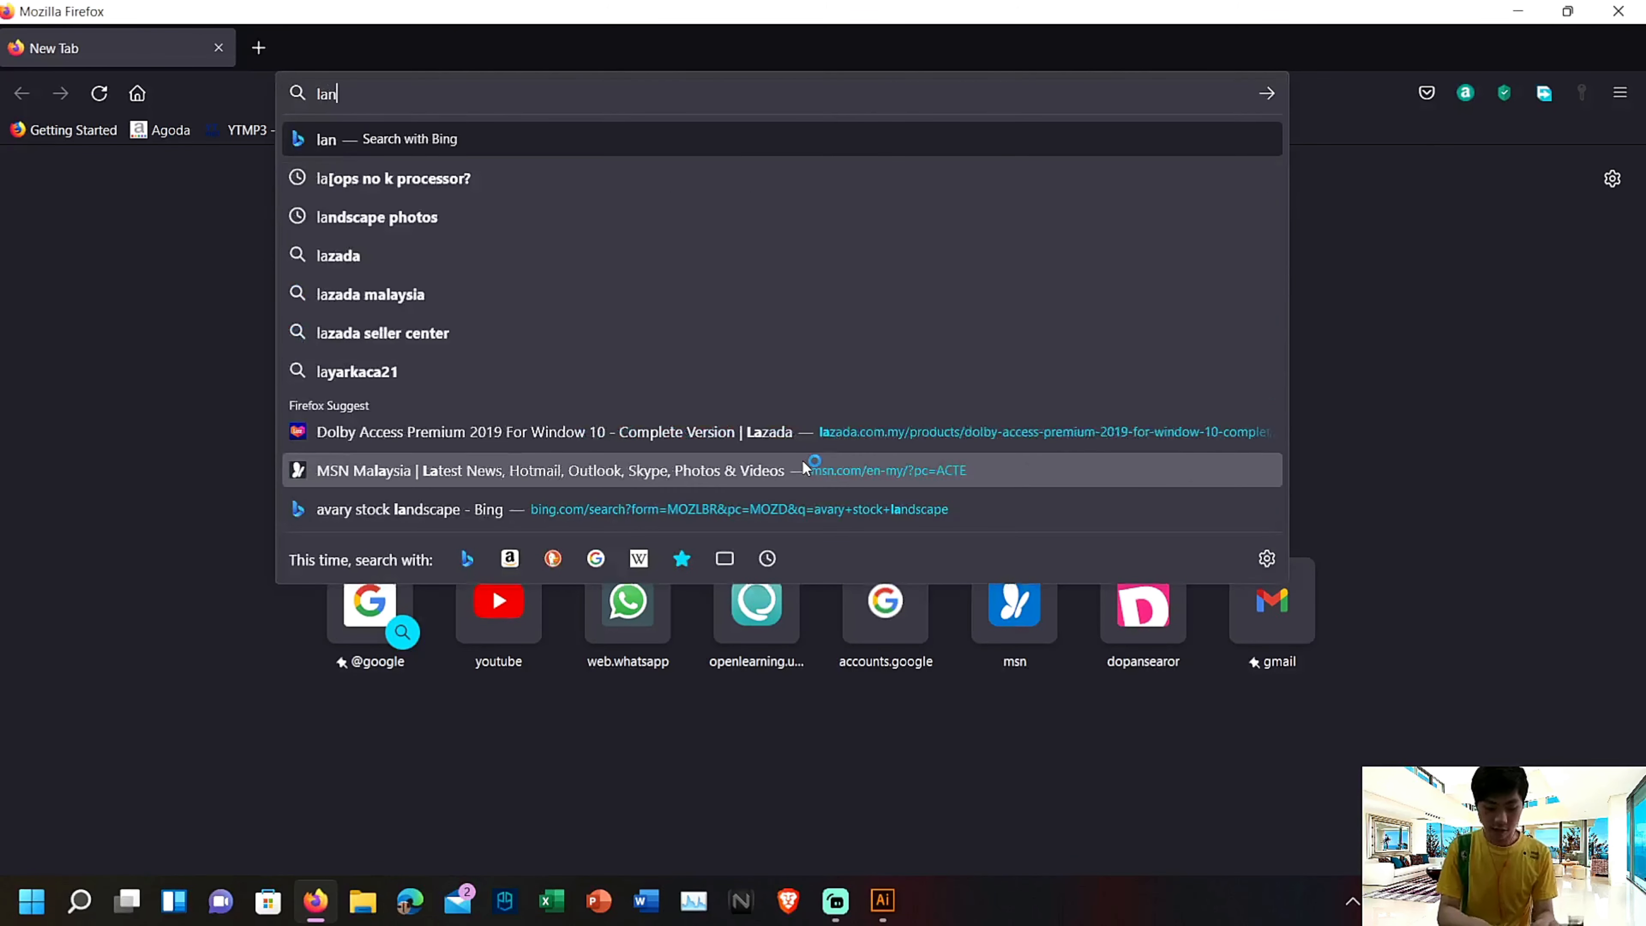
text(dasc)
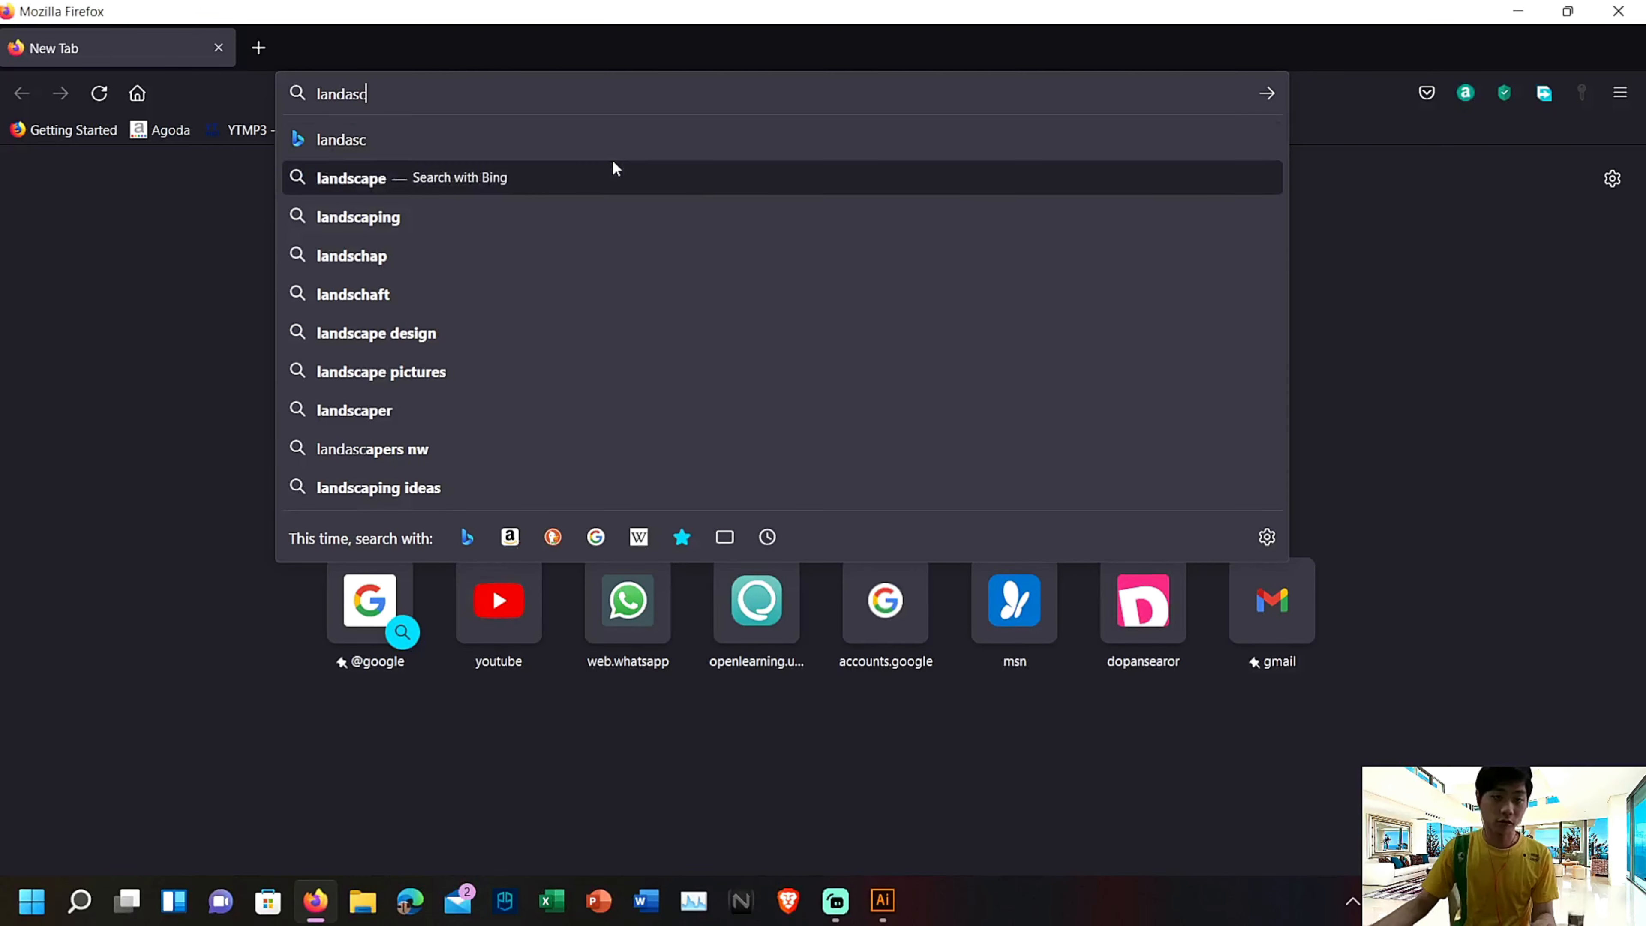
click(613, 170)
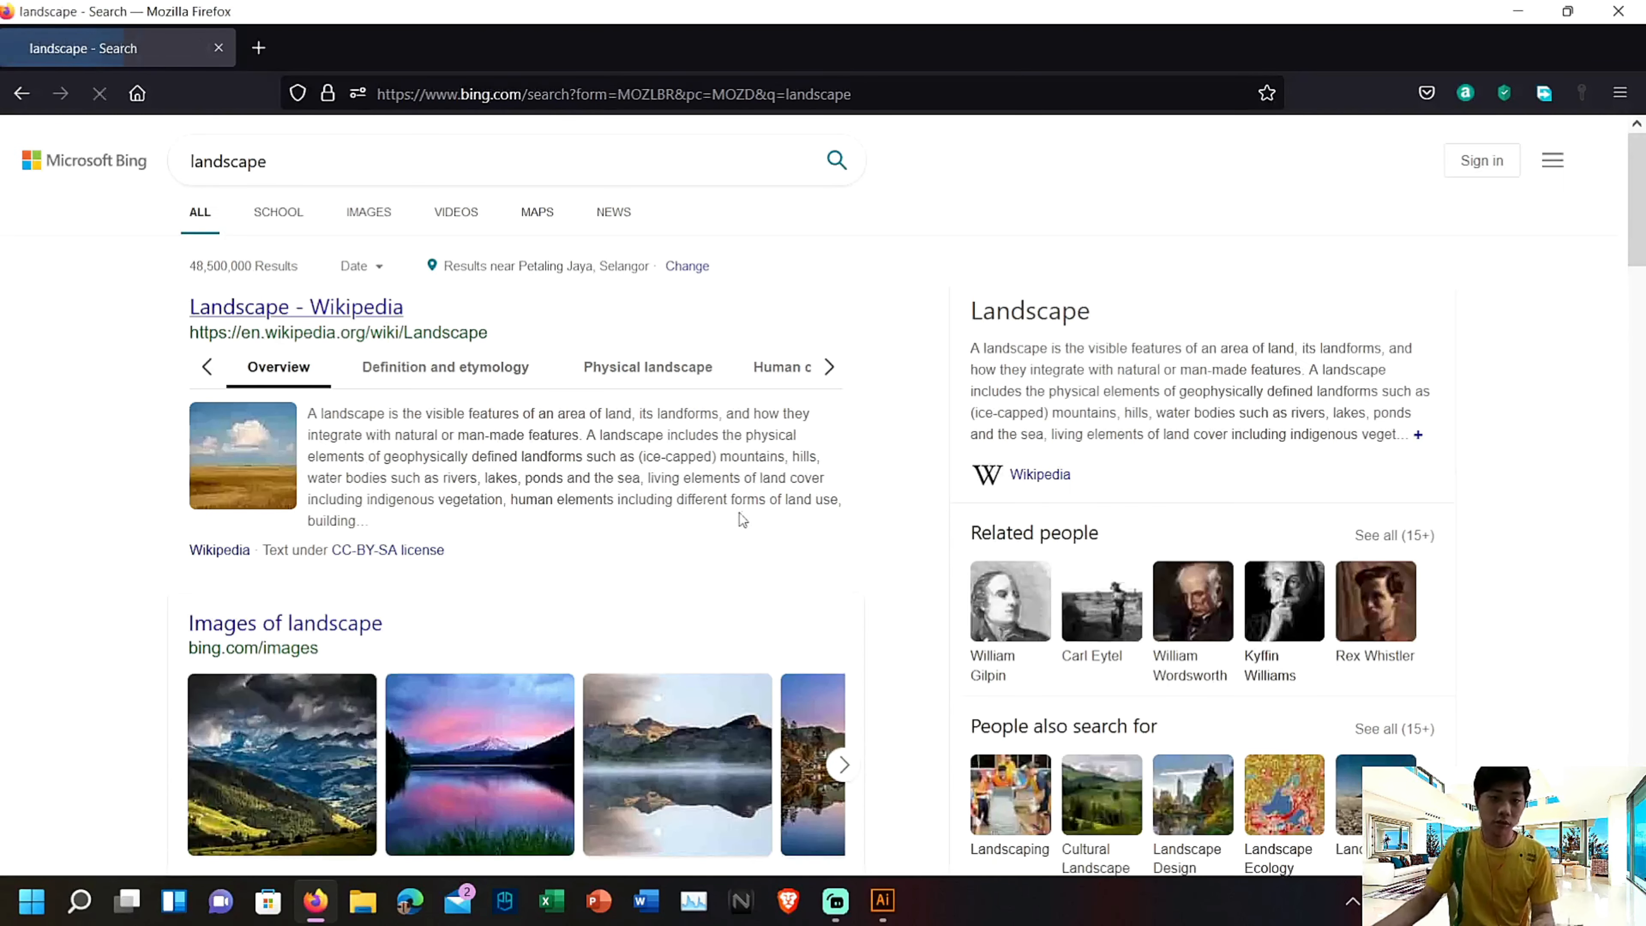
click(368, 212)
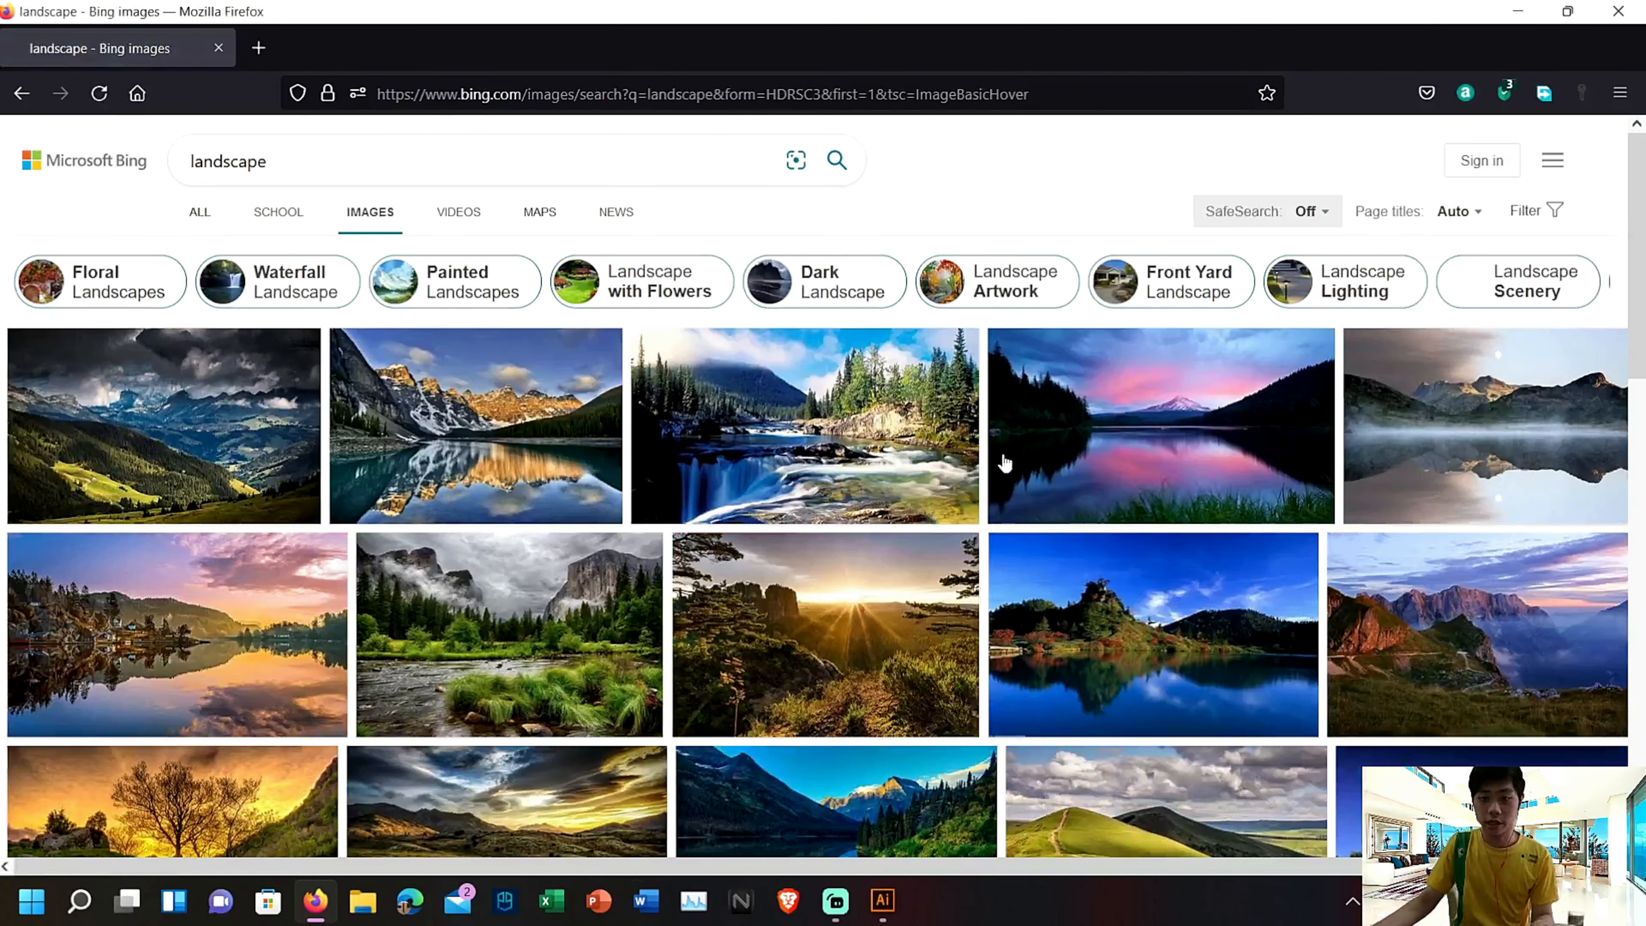
Examine the landscape image results for a suitable picture
scroll(1298, 649, down, 5)
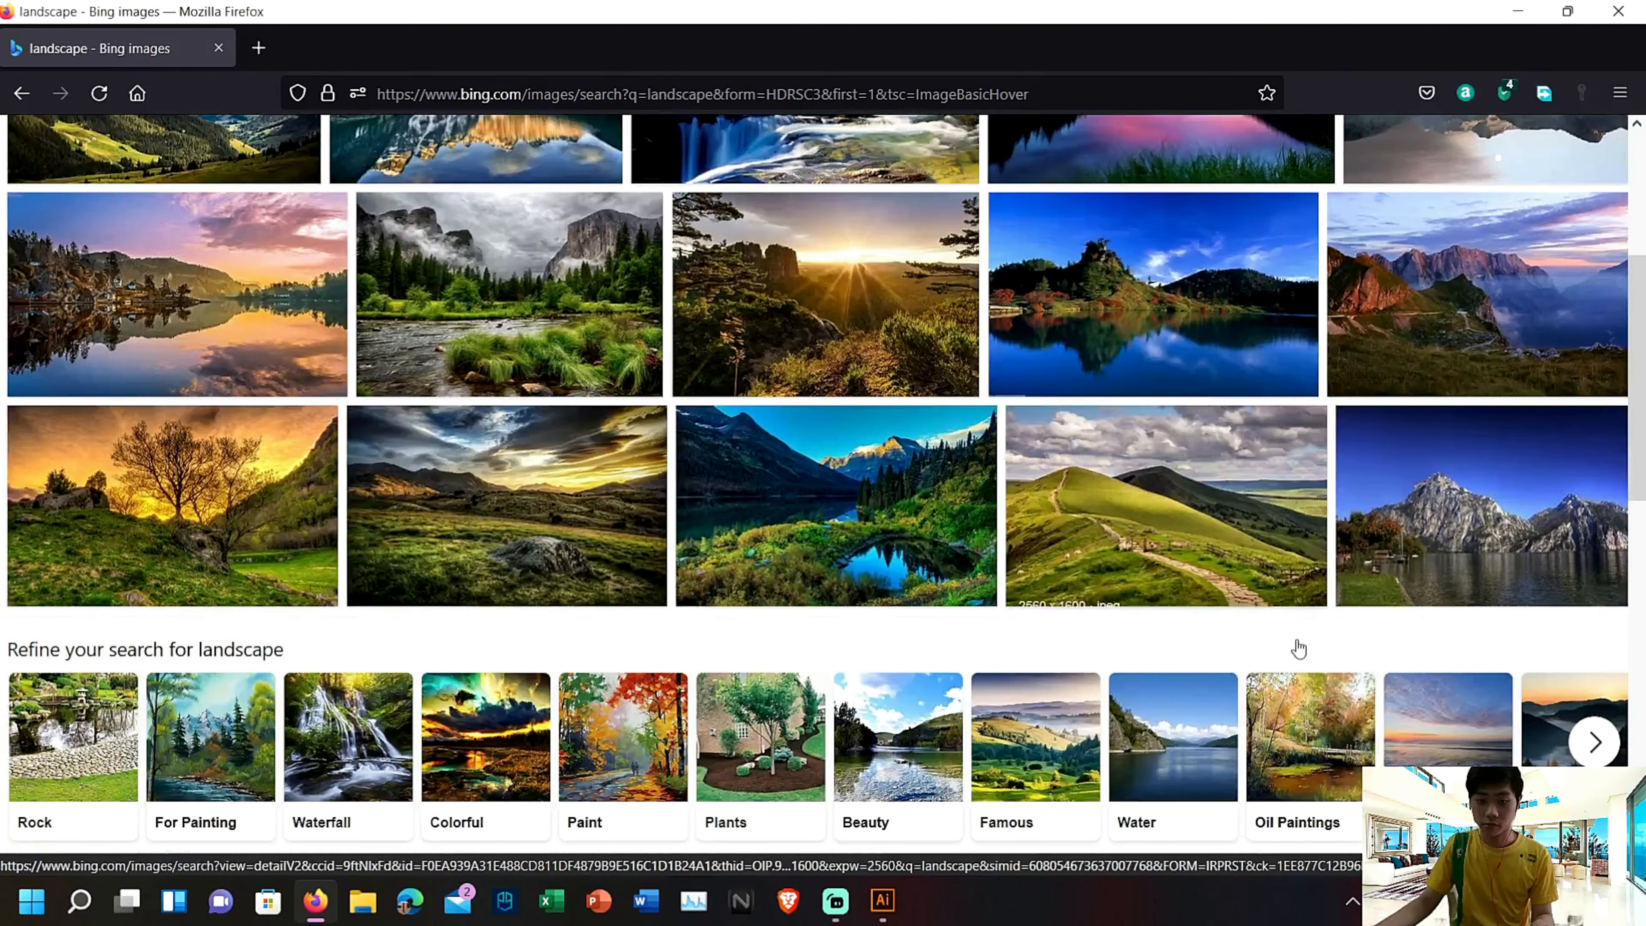
scroll(1299, 648, down, 5)
scroll(1295, 648, up, 5)
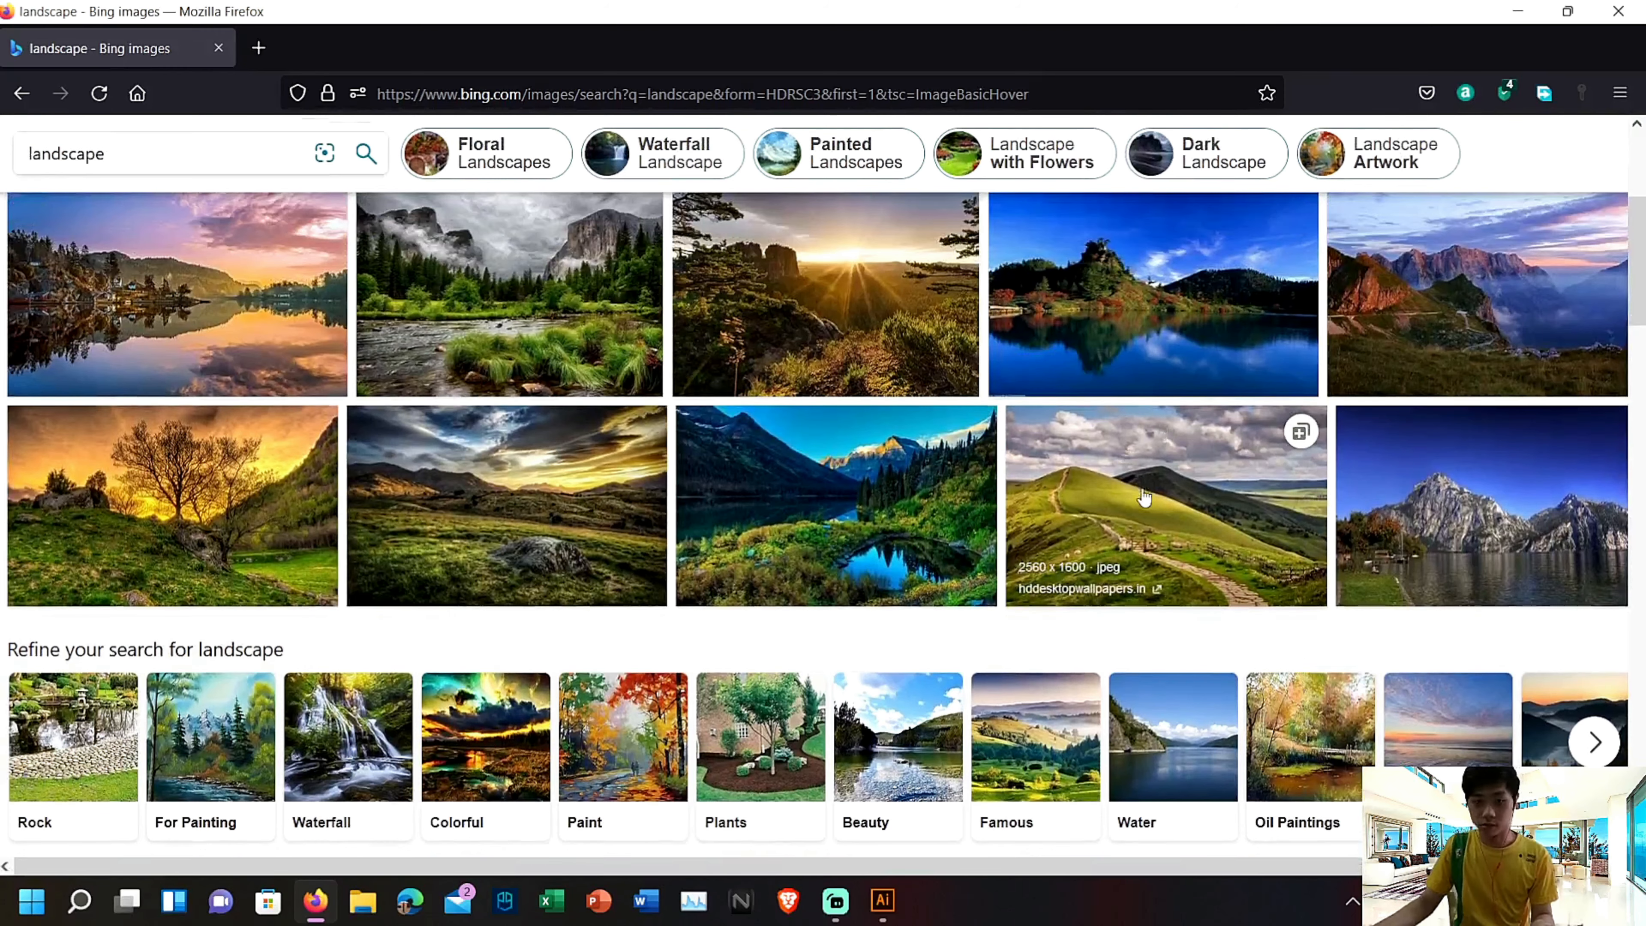
scroll(1092, 695, down, 8)
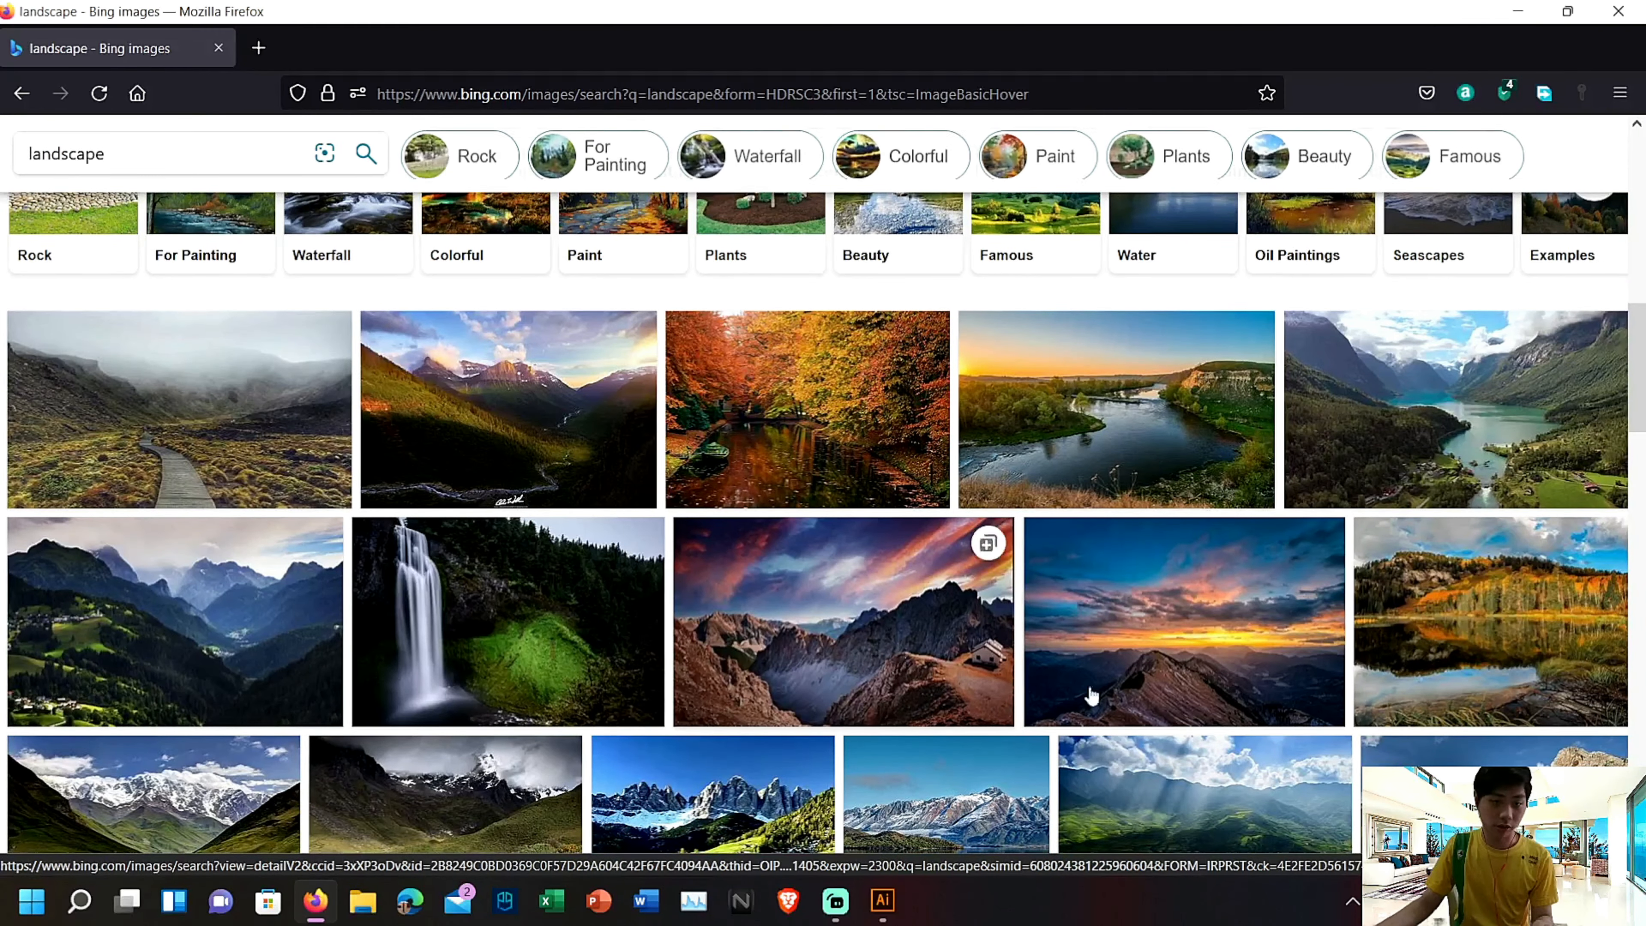
scroll(1227, 718, down, 6)
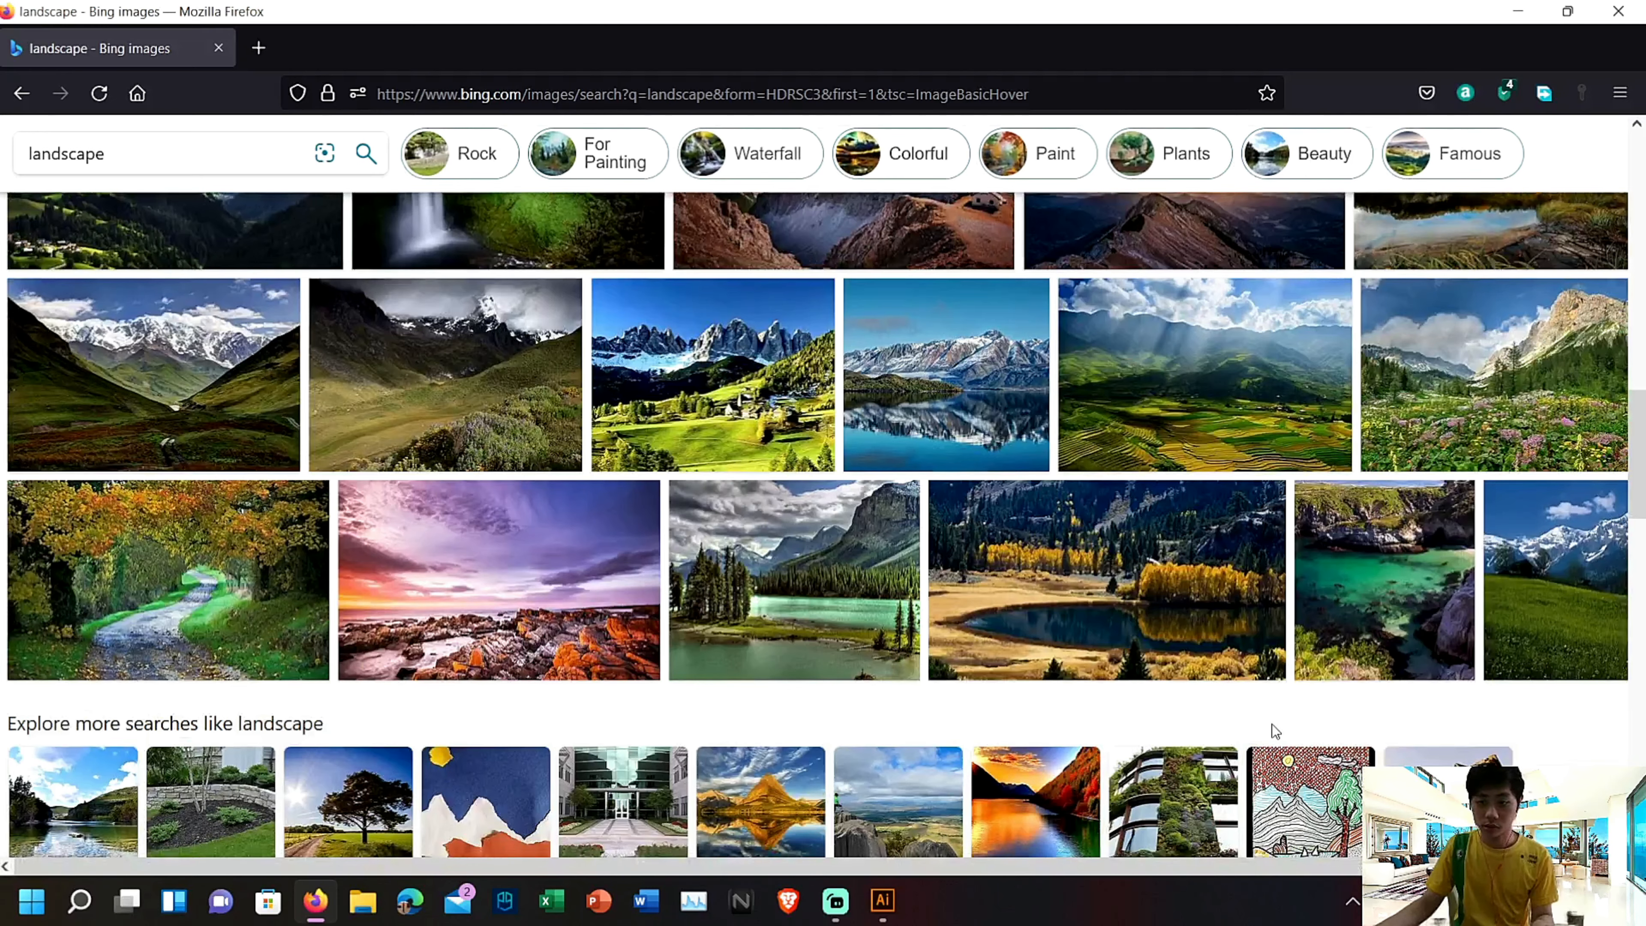
scroll(1272, 724, down, 2)
scroll(1274, 732, up, 10)
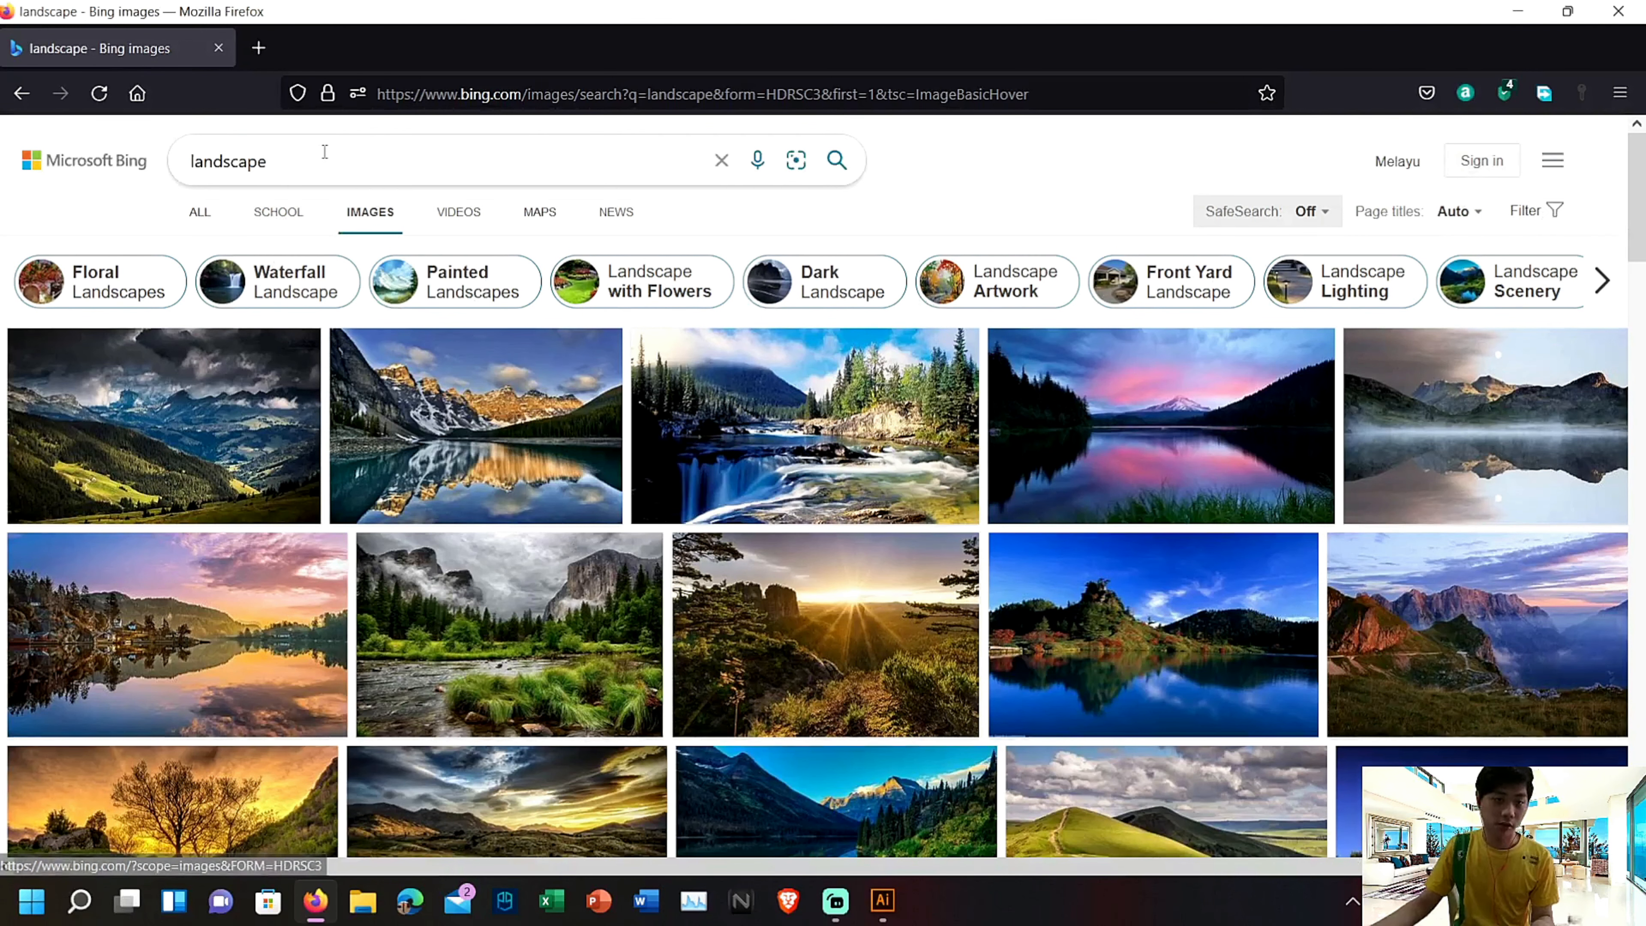
Refine the image search to cartoon landscapes by running the query "landscape cCARTOON"
click(324, 152)
text(ca)
key(Caps_Lock)
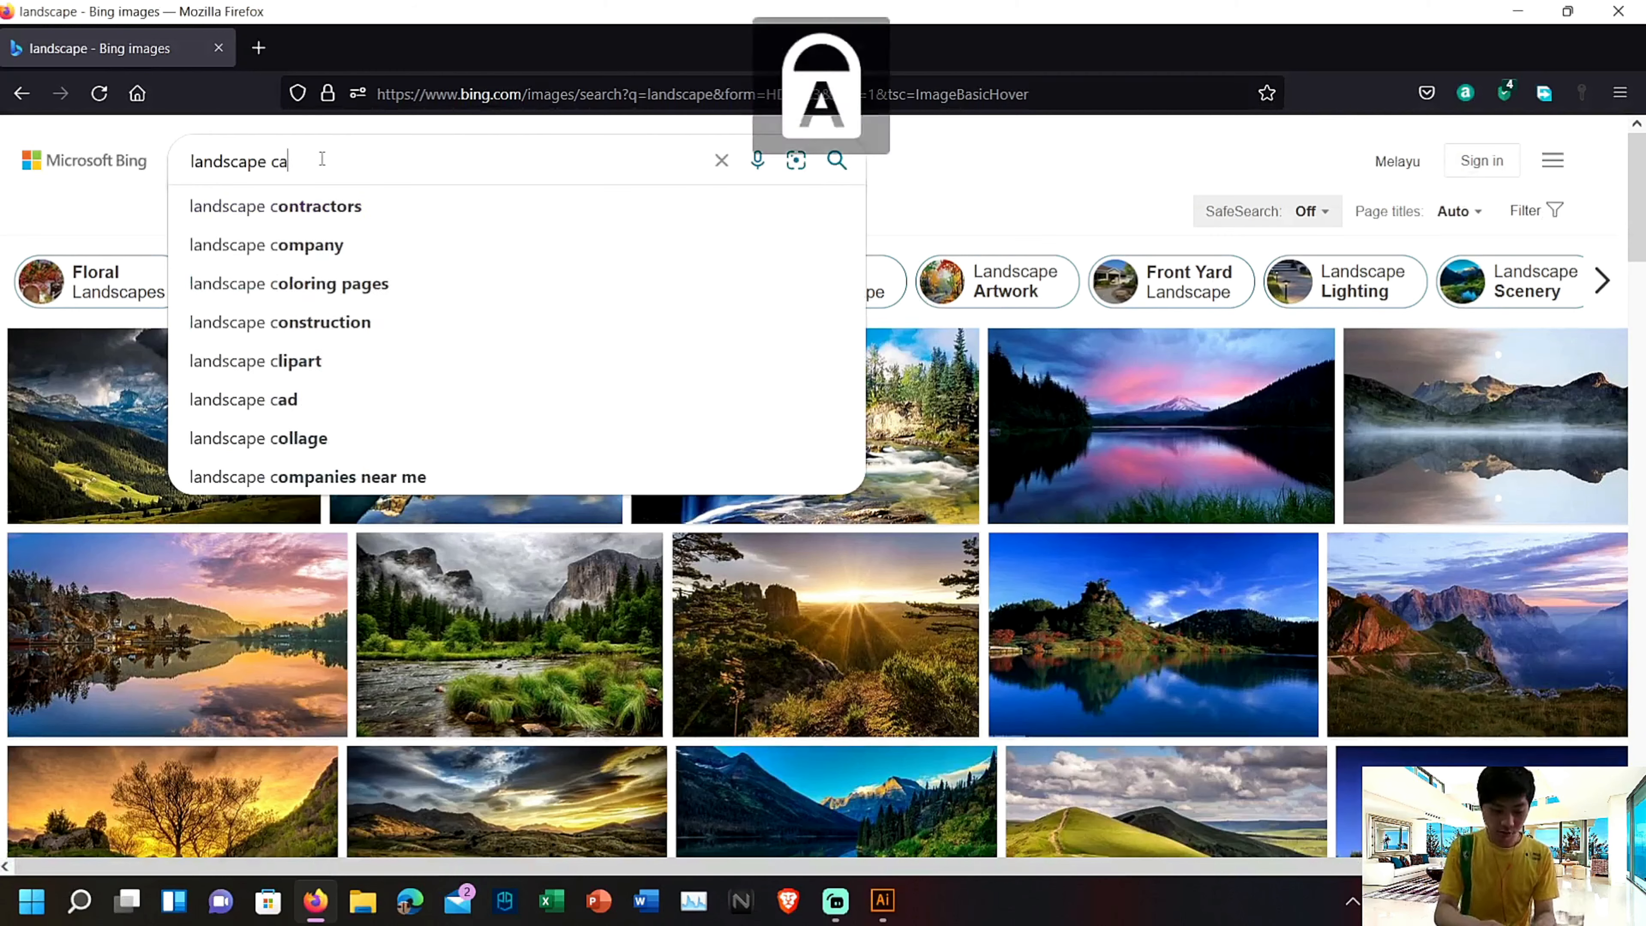
text(RO)
key(BackSpace)
key(BackSpace)
key(BackSpace)
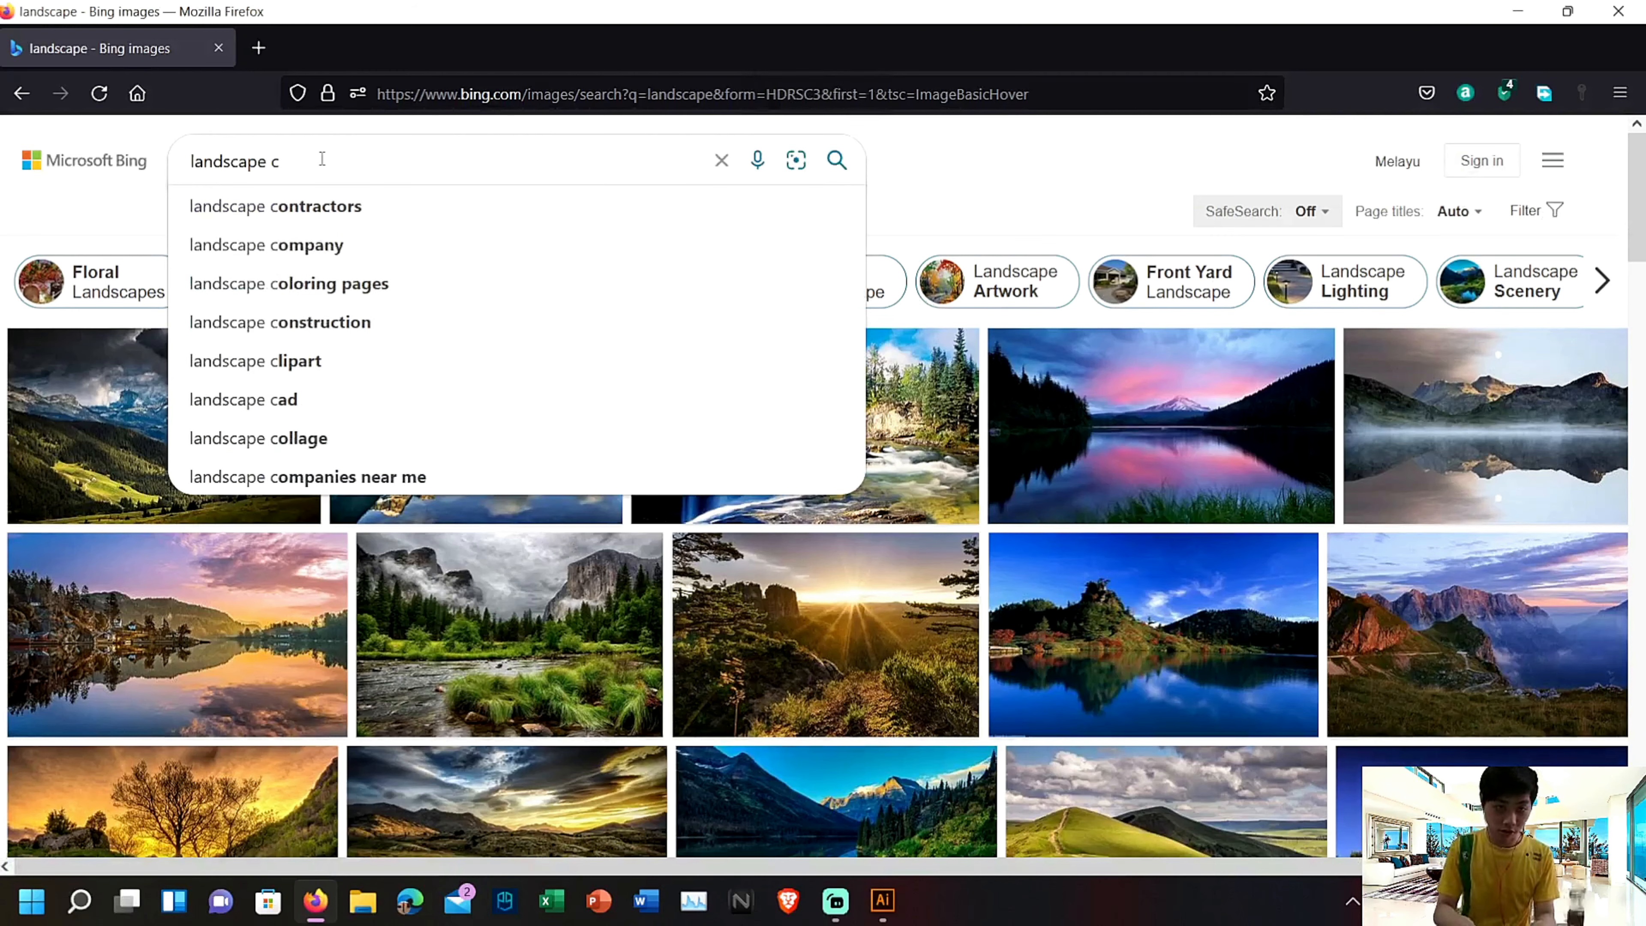
text(CARTOON)
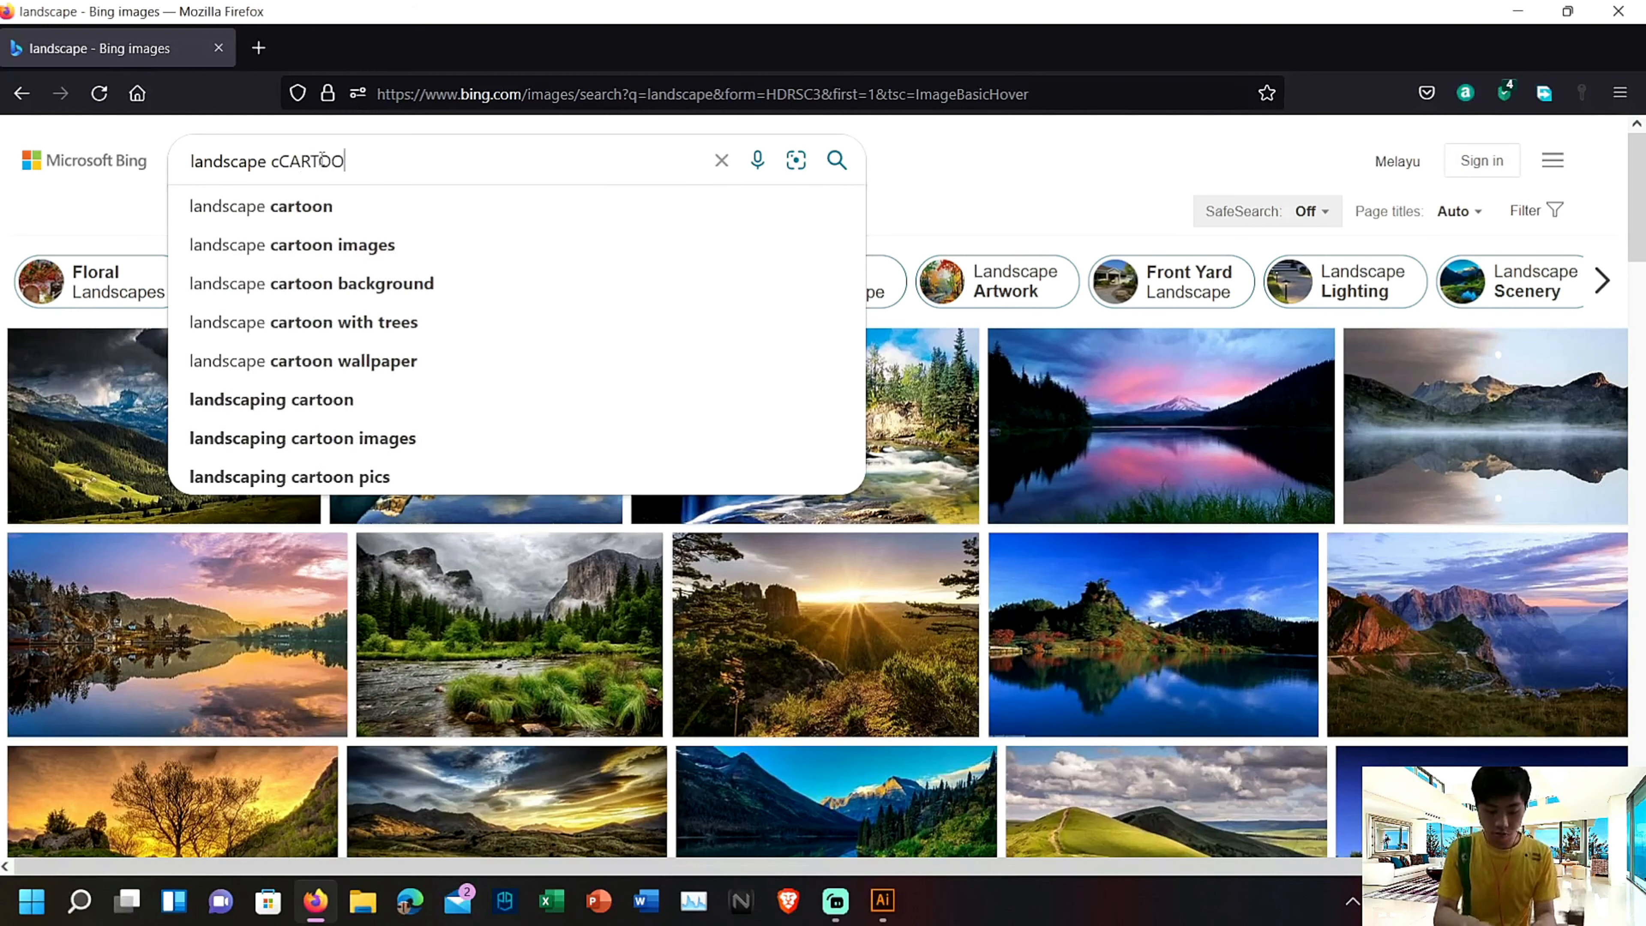
key(Return)
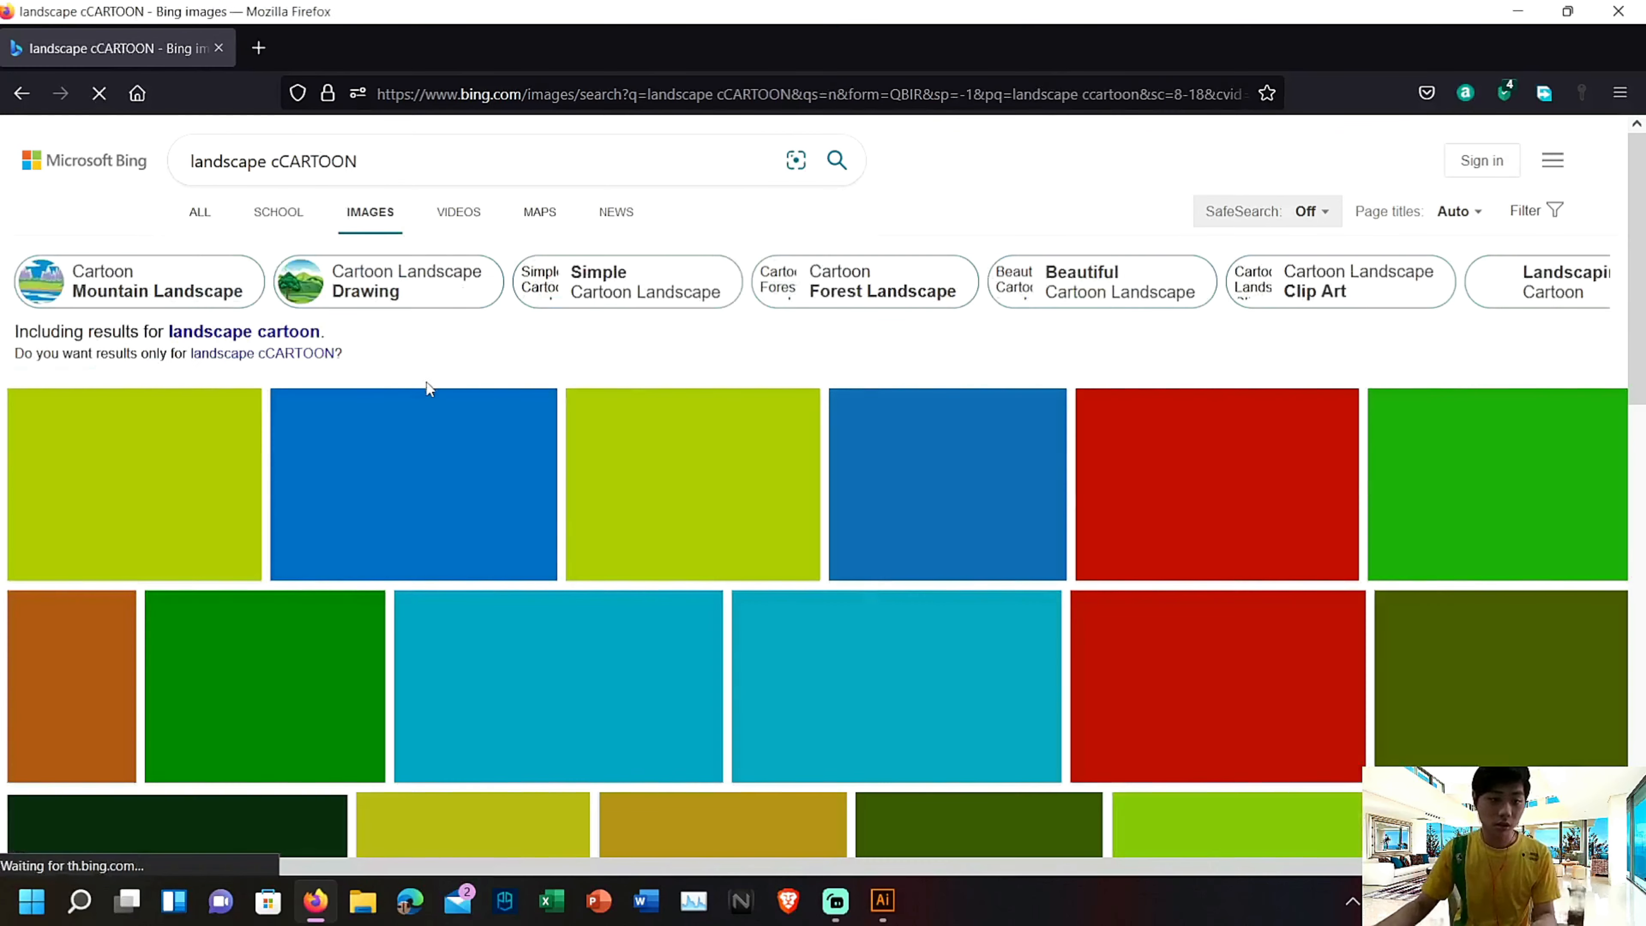
Save the cartoon picture of green hills with round trees to Downloads as cartoon-landscape-vector.webp
scroll(718, 532, down, 2)
scroll(718, 533, down, 1)
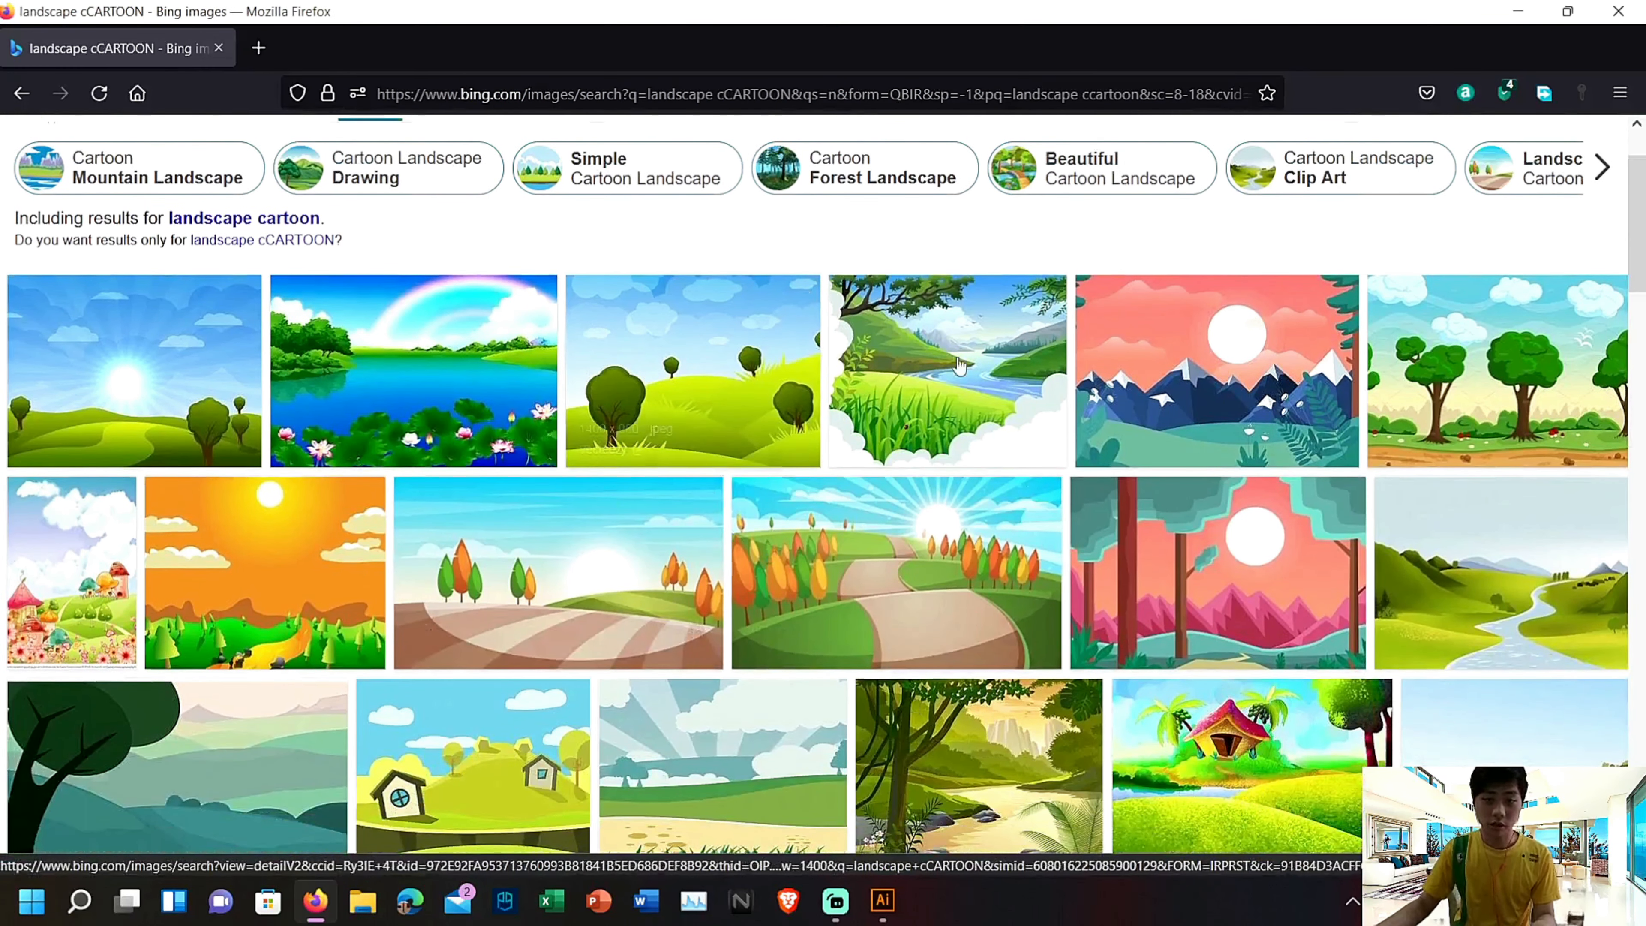
click(700, 357)
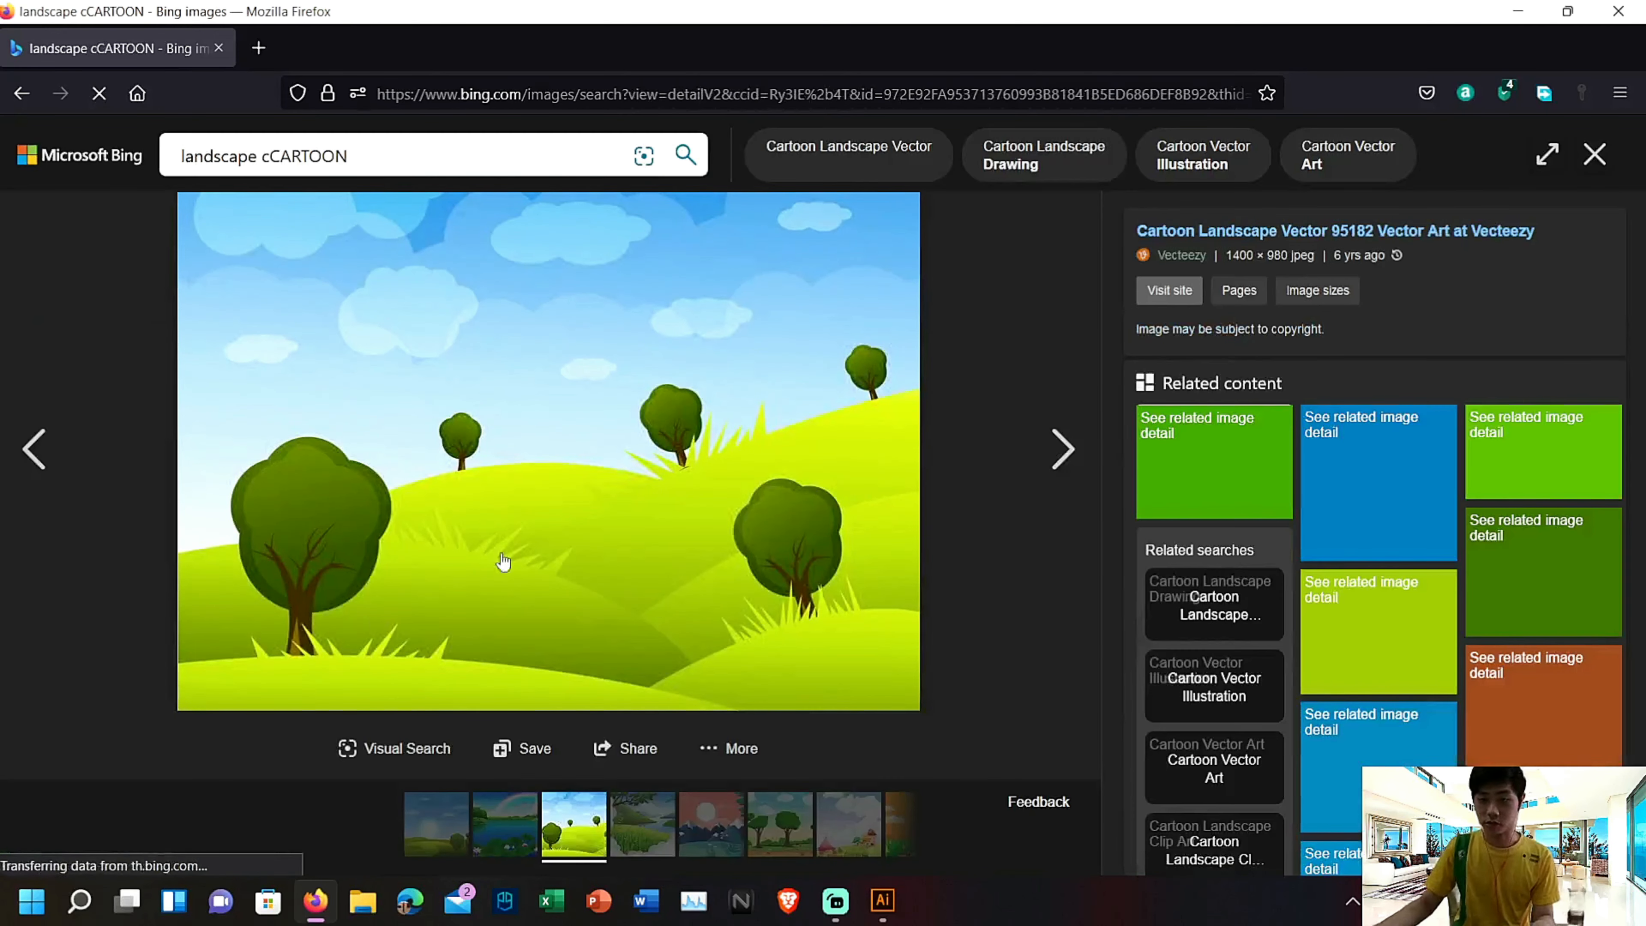
right_click(549, 353)
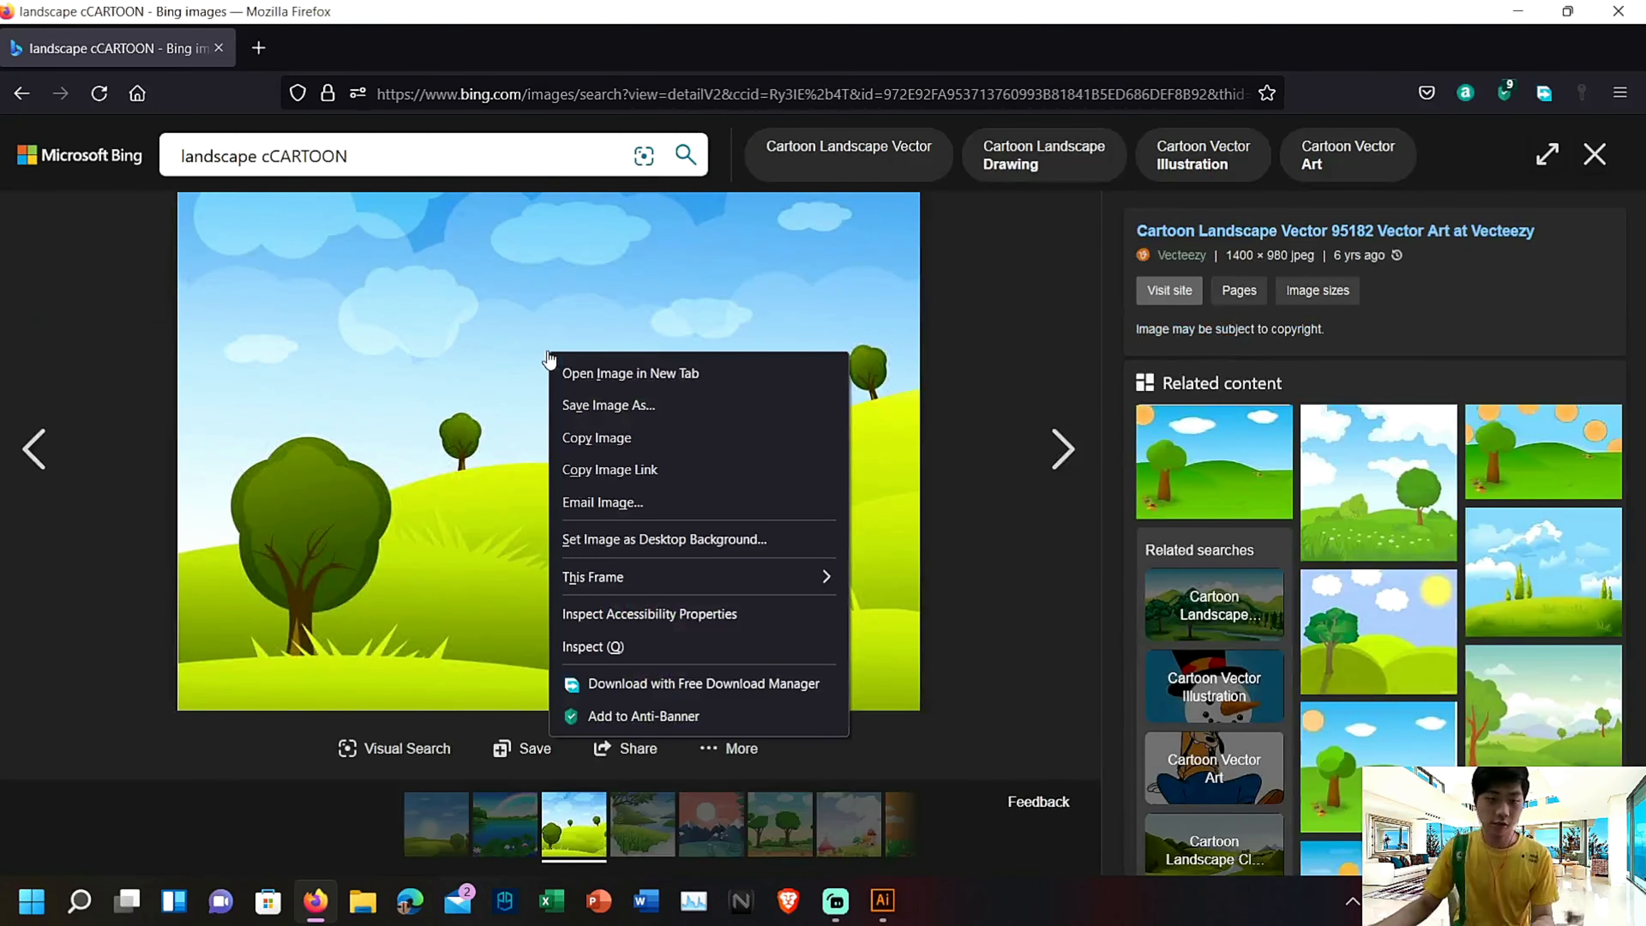
click(714, 402)
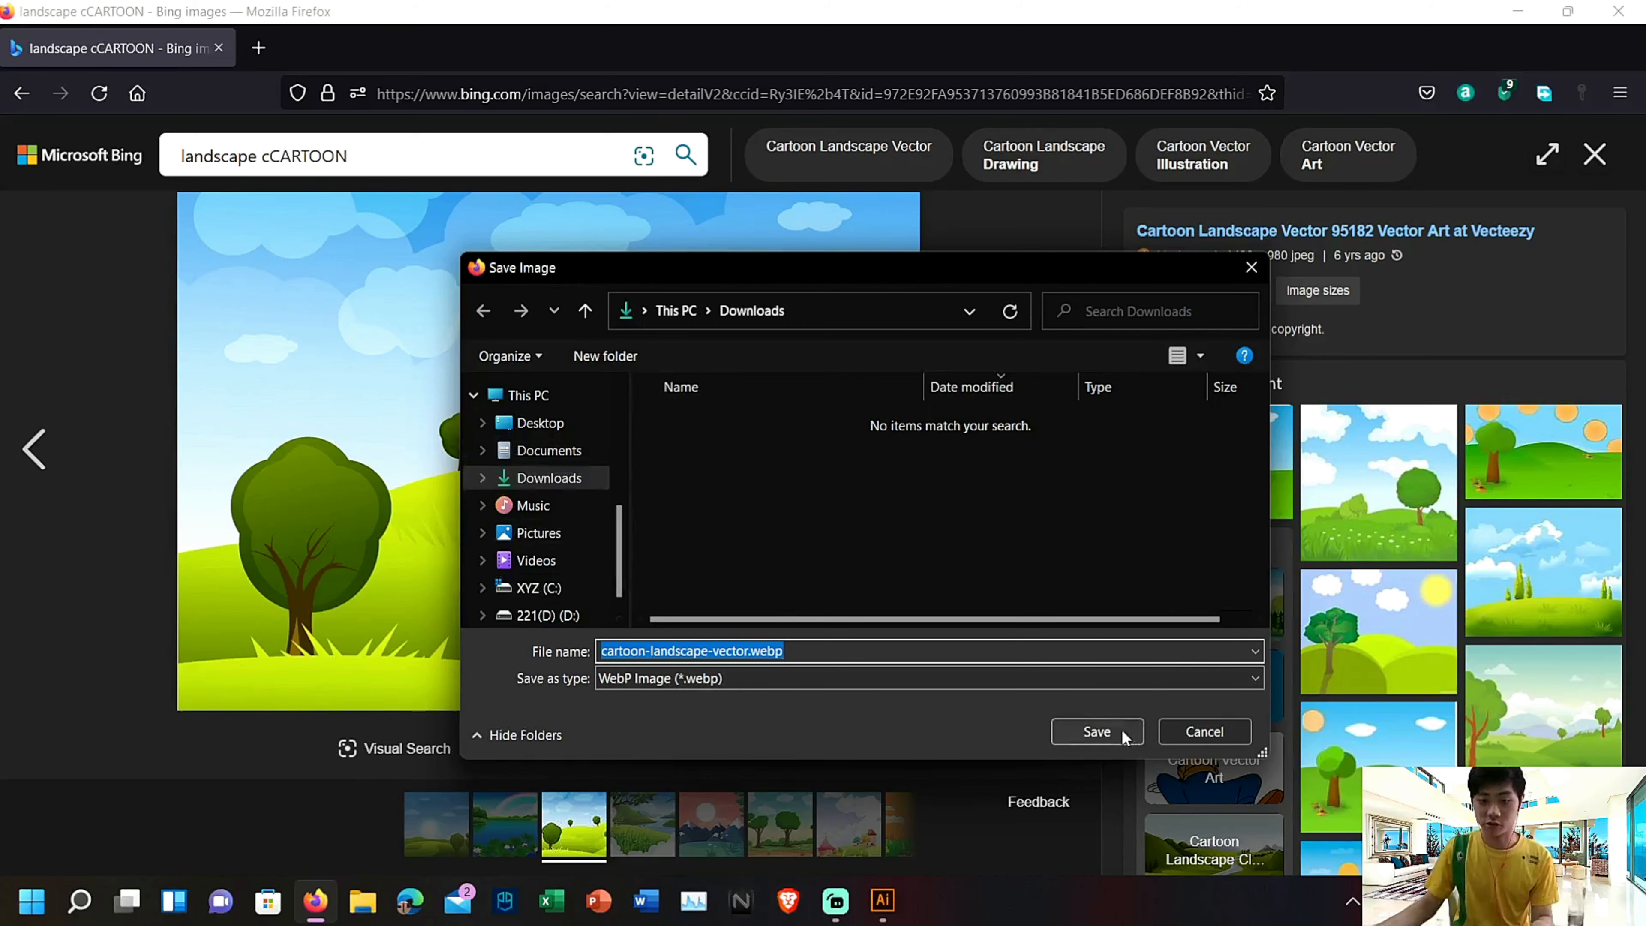
click(1096, 731)
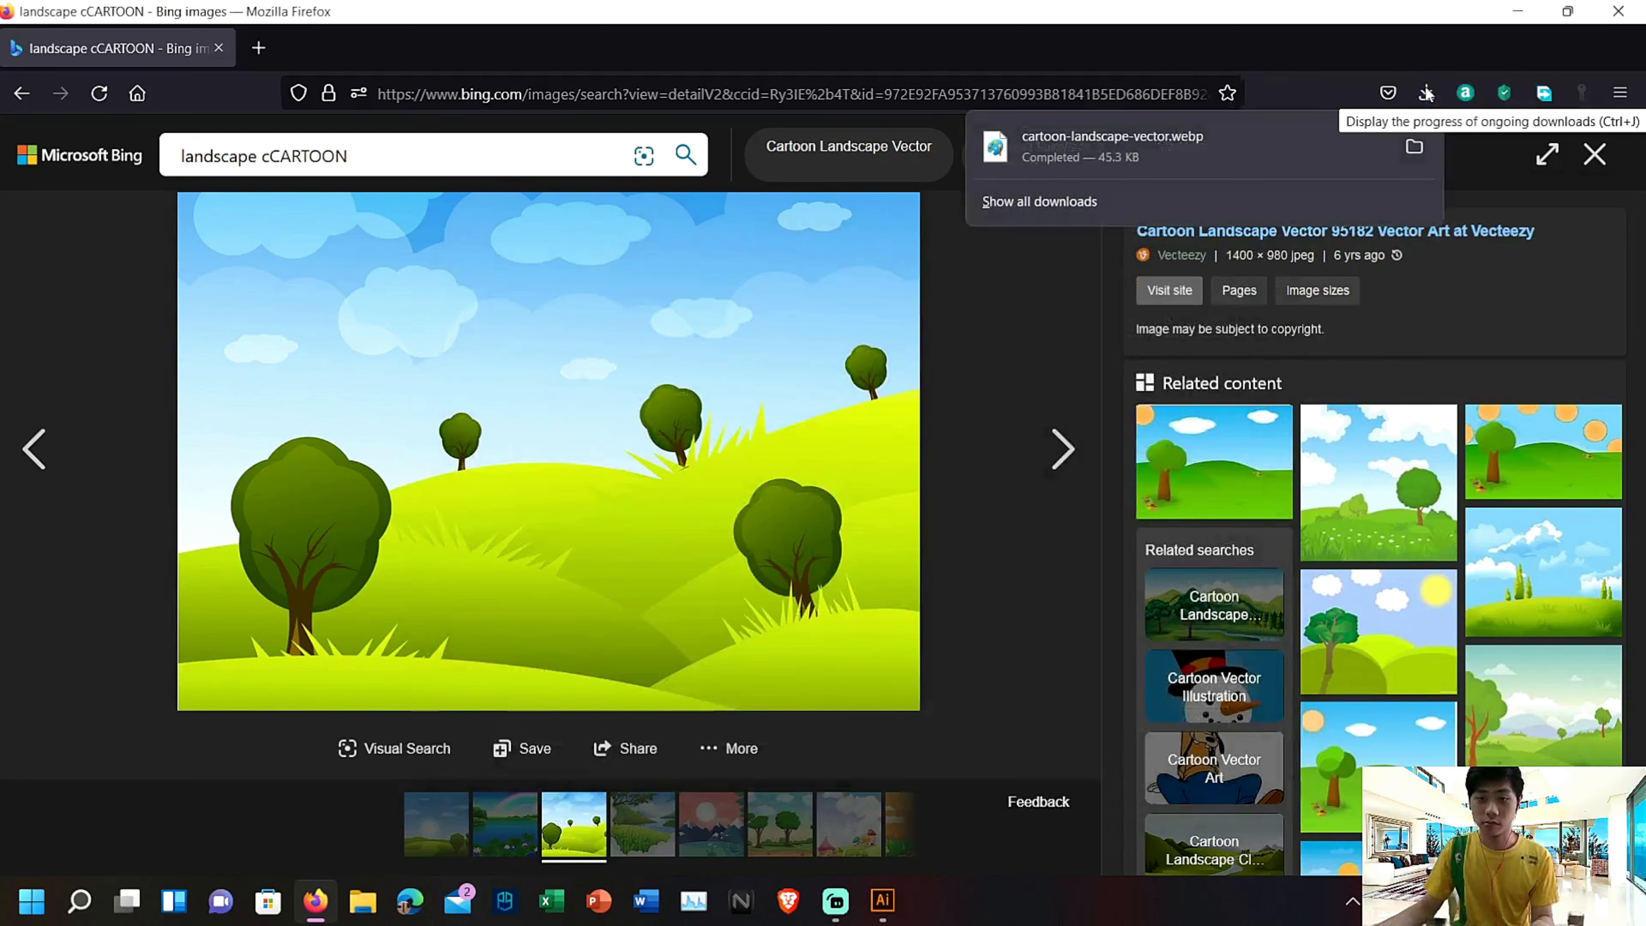
Show cartoon-landscape-vector.webp in the Downloads folder, open it in Paint and close Paint again
click(1416, 146)
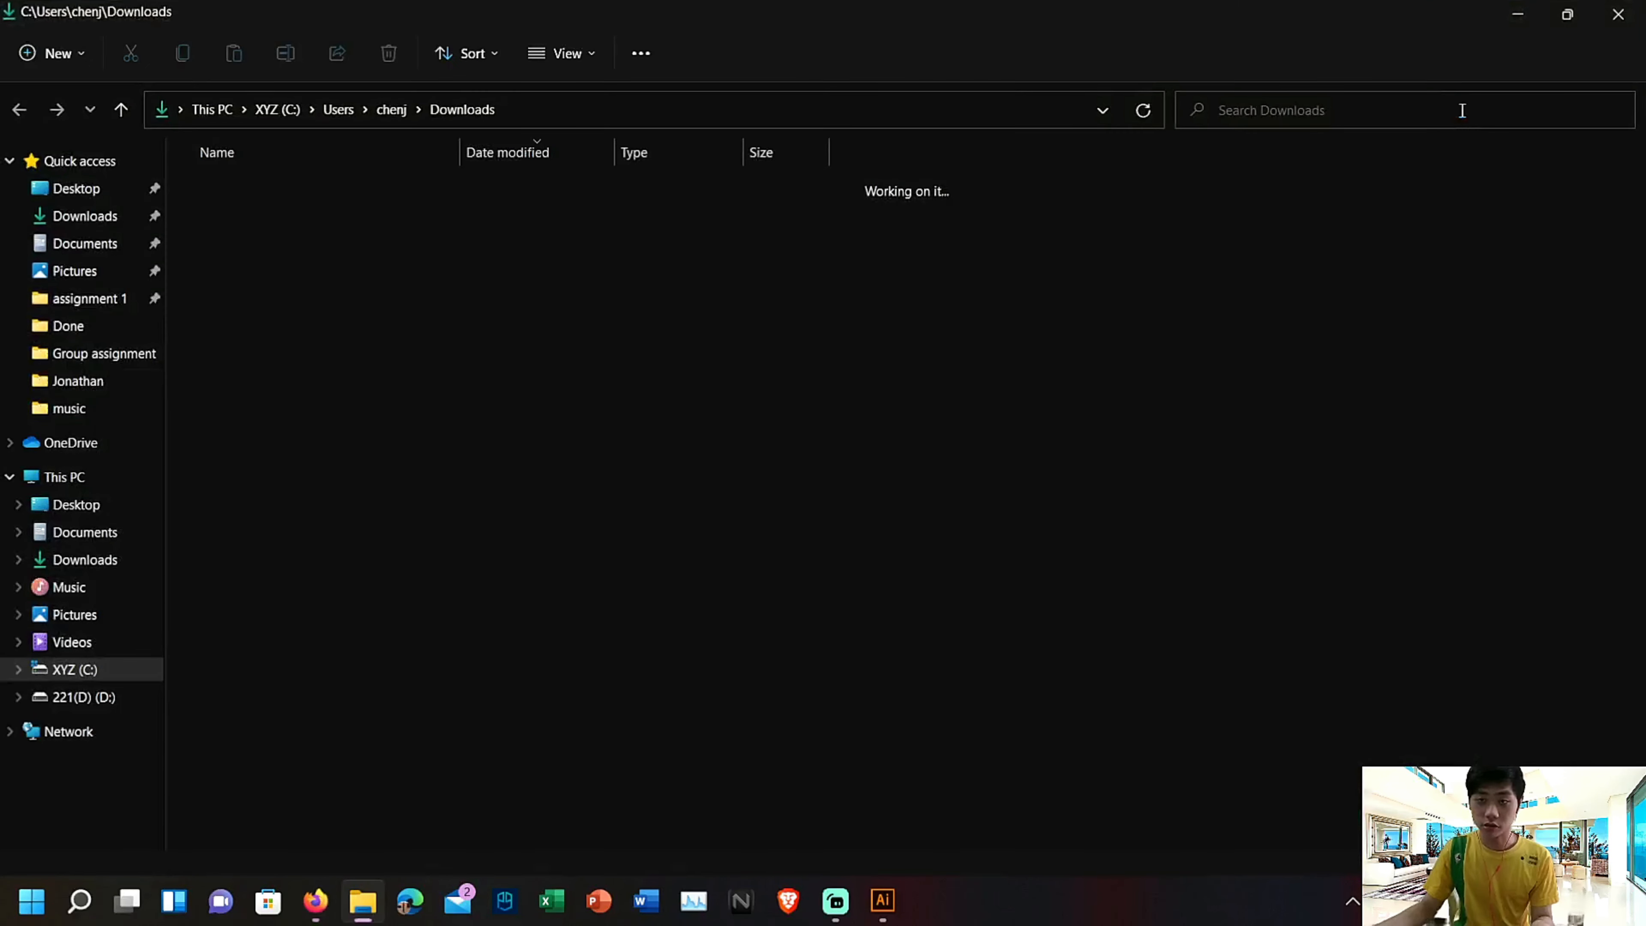
double_click(529, 206)
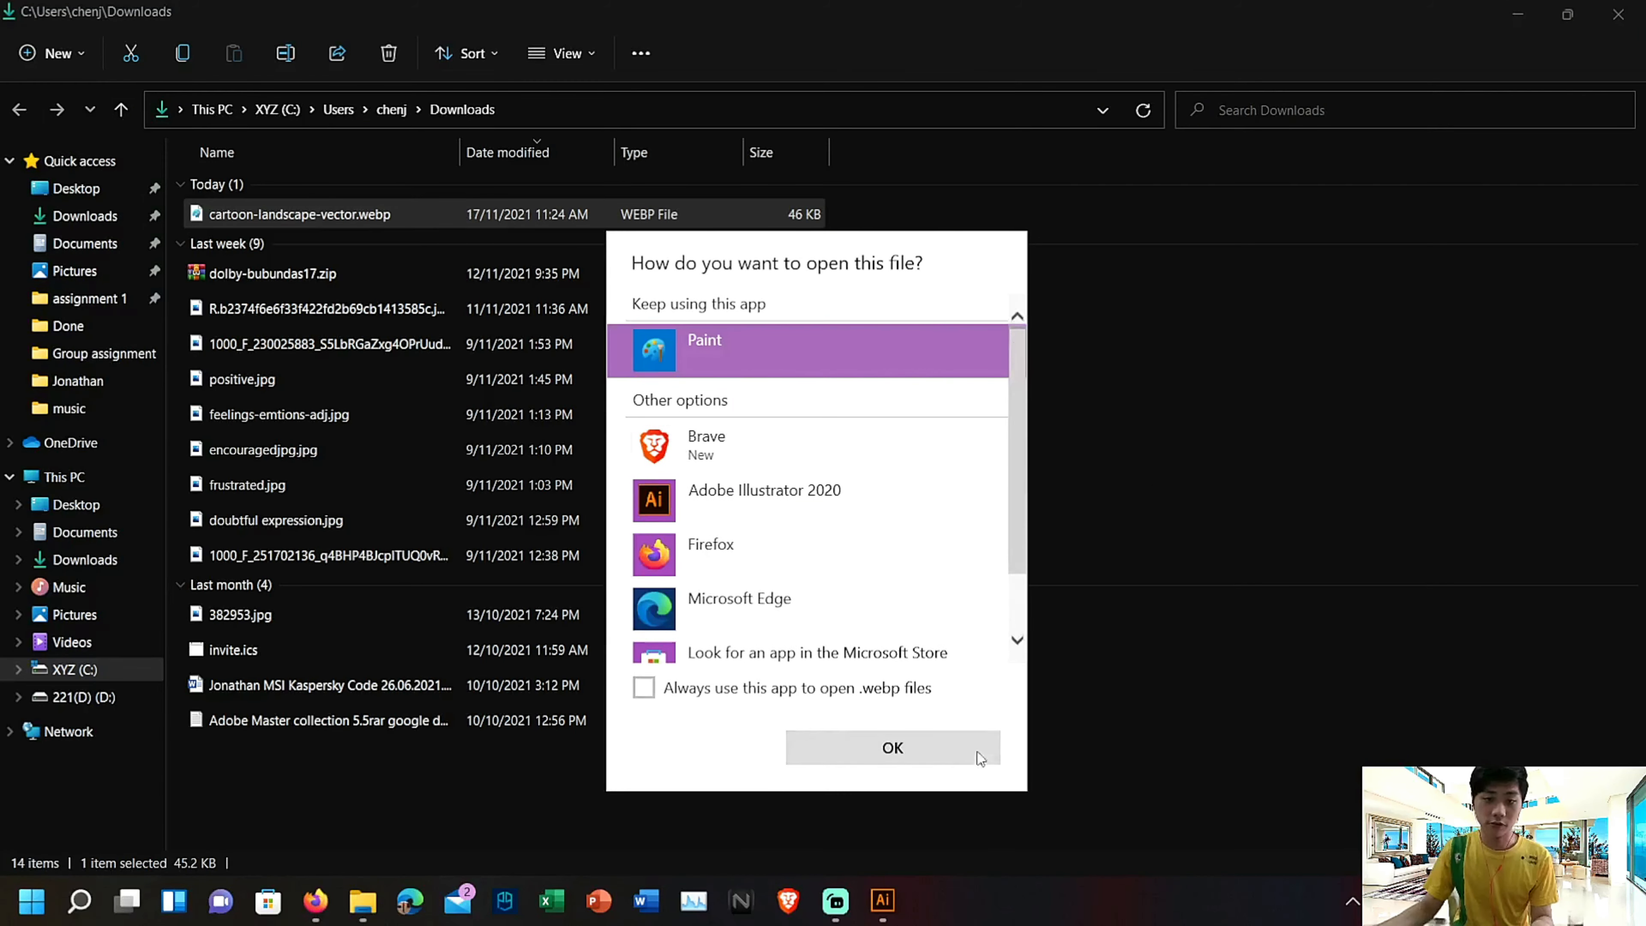
click(923, 755)
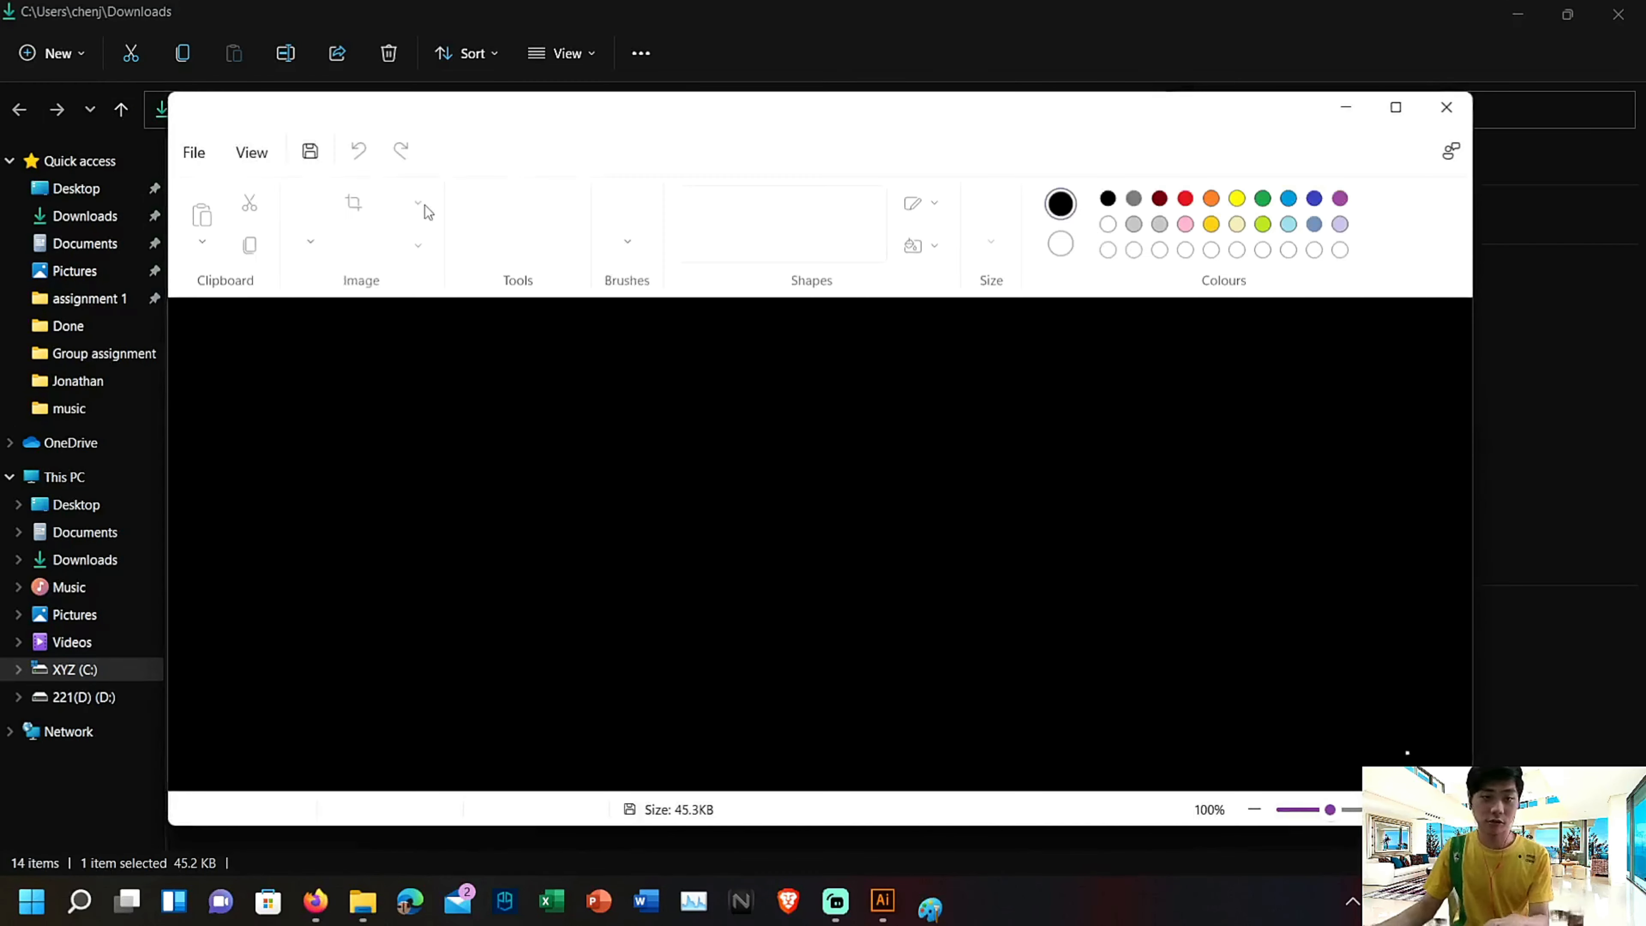
key(alt+F4)
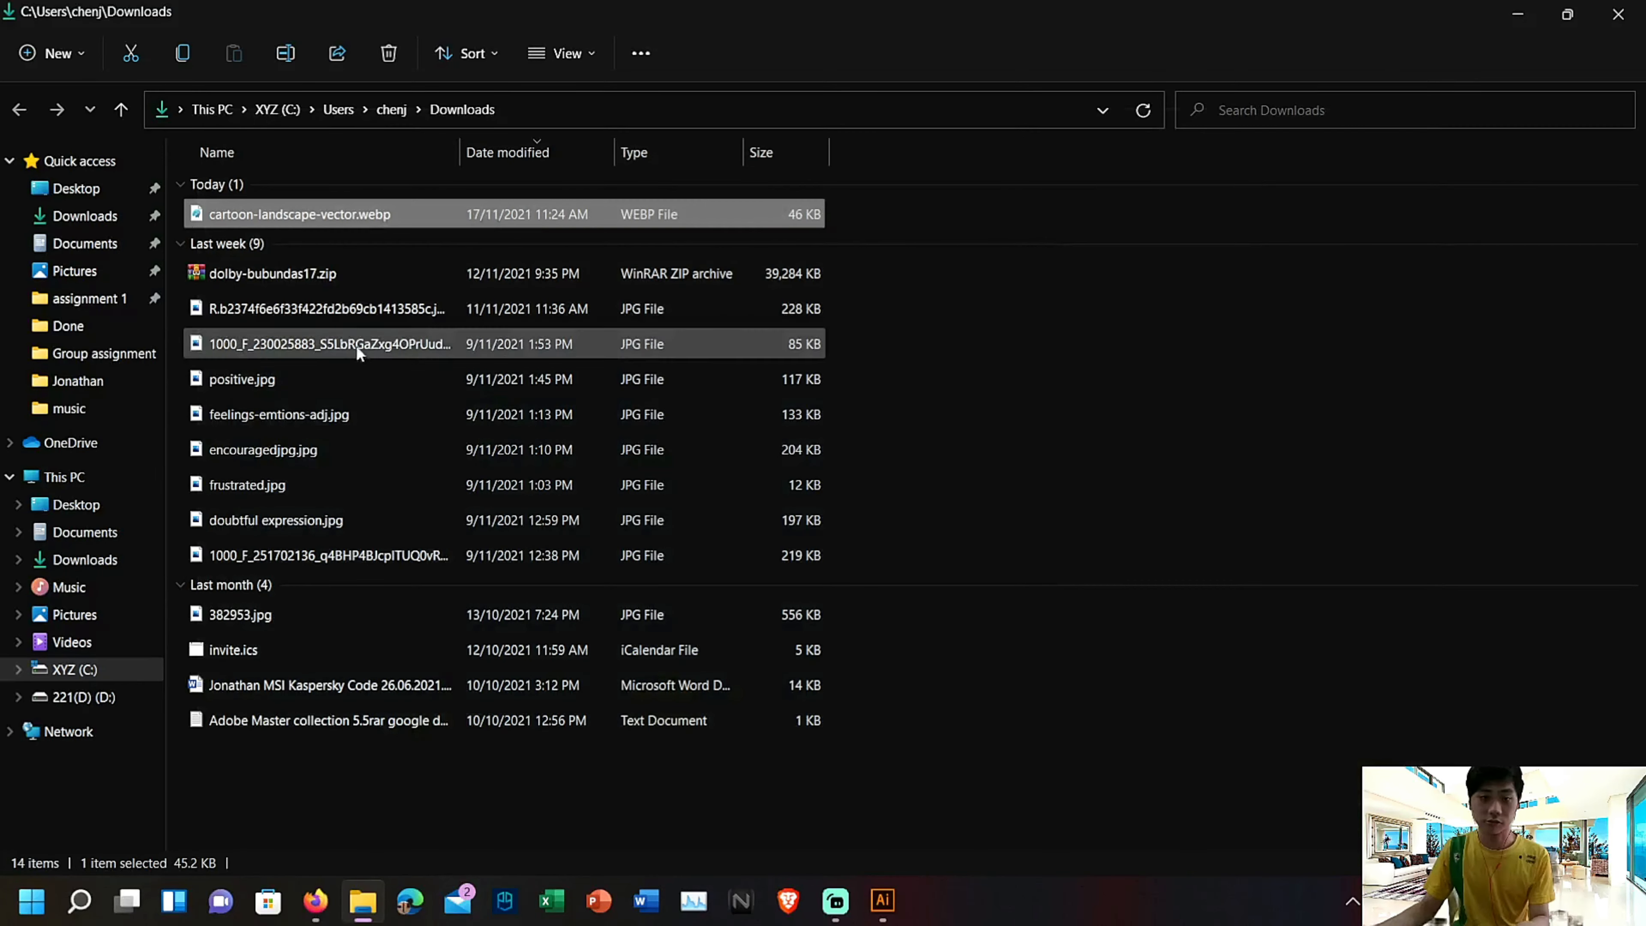
Delete cartoon-landscape-vector.webp from the Downloads folder and minimise the folder window
right_click(468, 211)
click(675, 225)
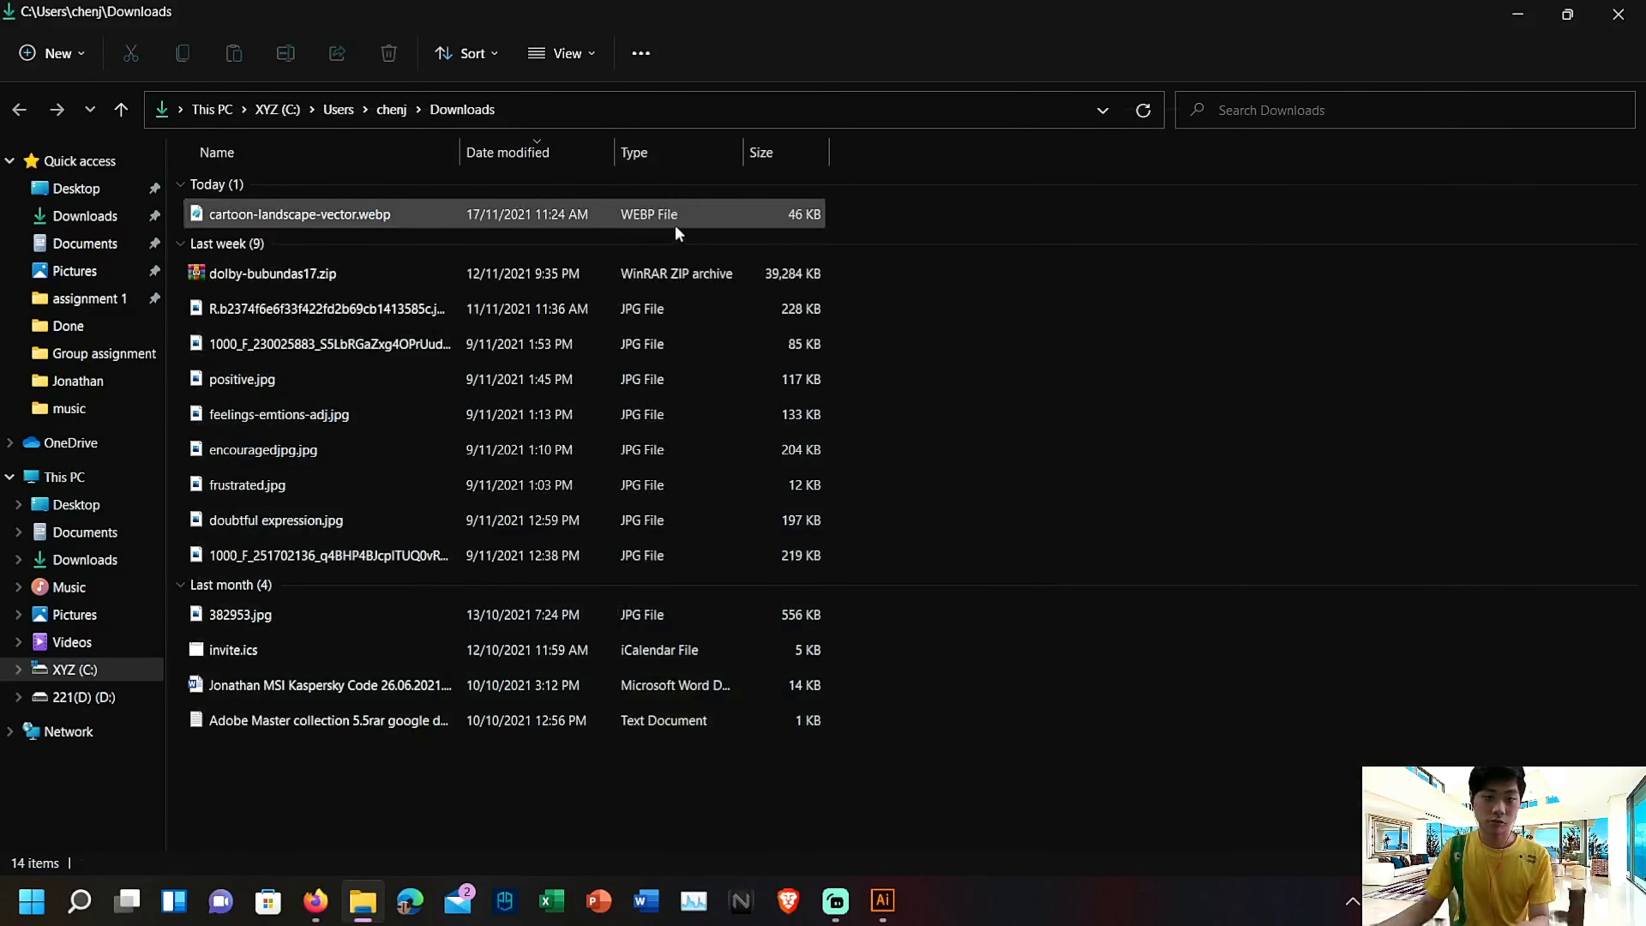
click(1518, 13)
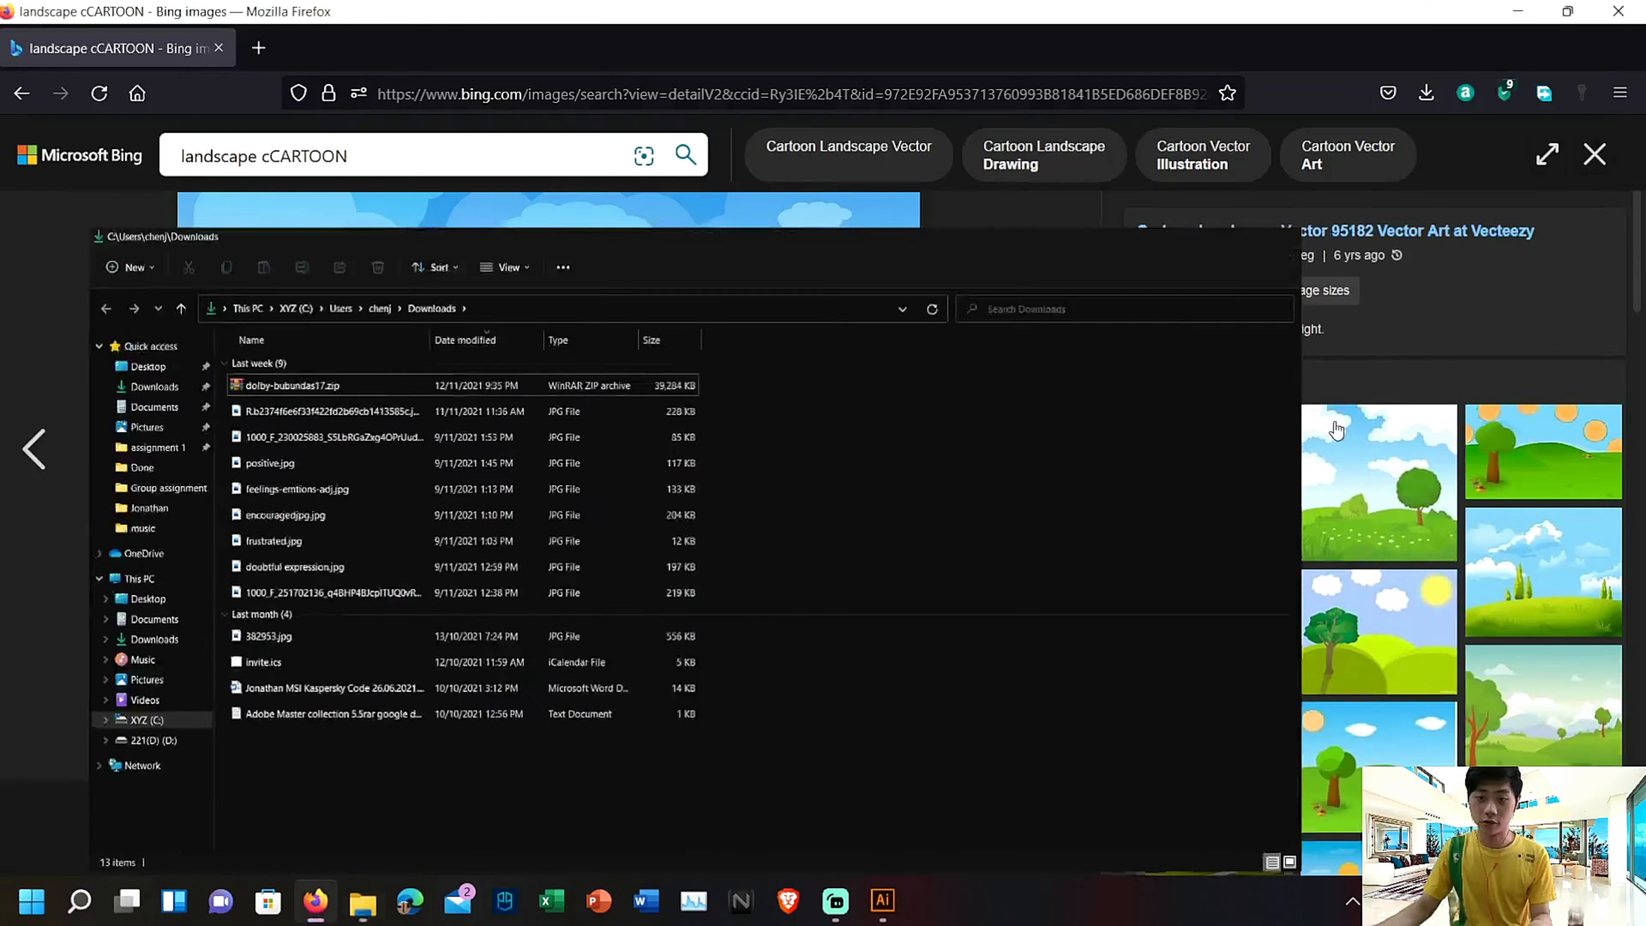
Return to the cartoon landscape results, open the green valley picture with the winding river and save it as a JPEG in Downloads
click(1594, 154)
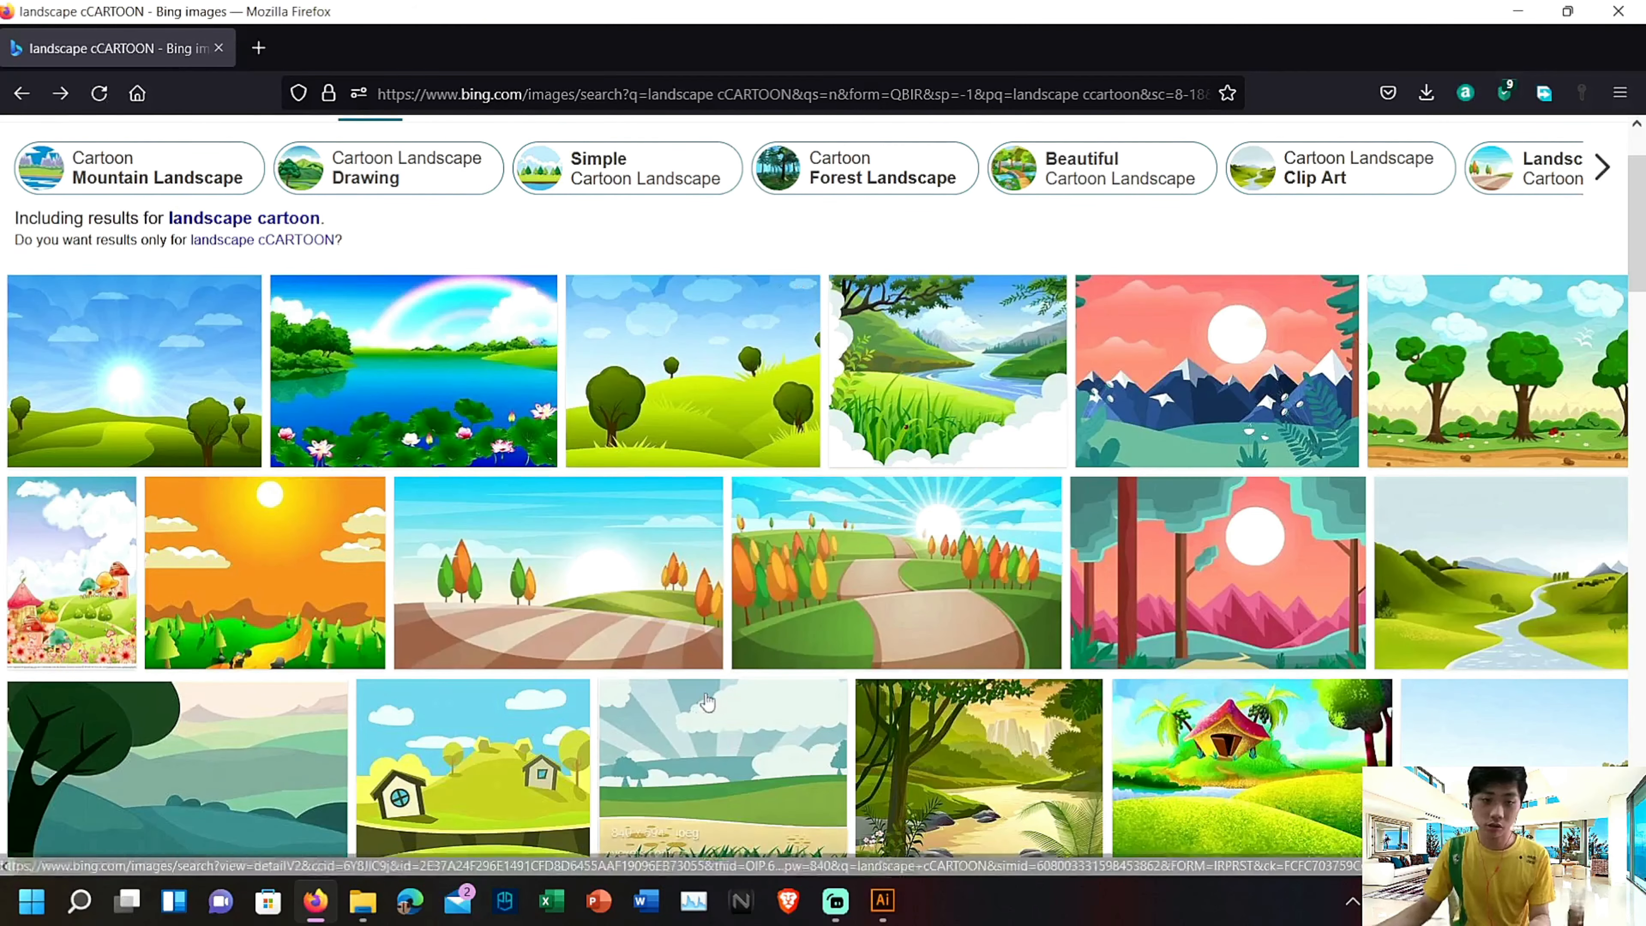
scroll(585, 519, down, 5)
scroll(585, 518, up, 5)
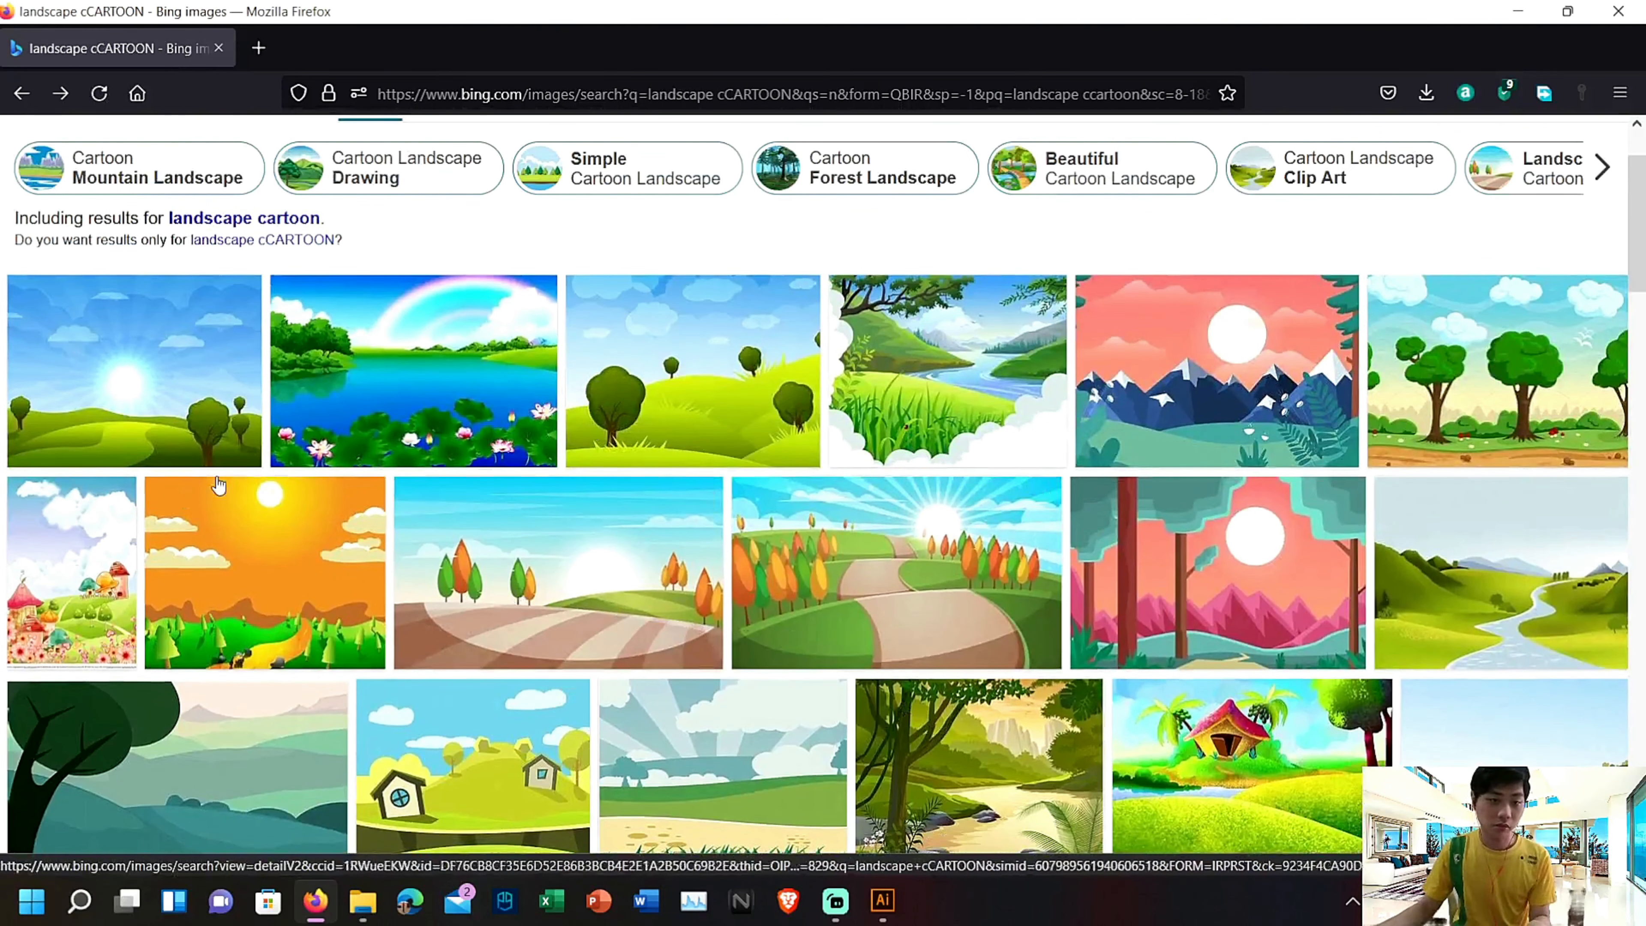
scroll(1279, 624, down, 3)
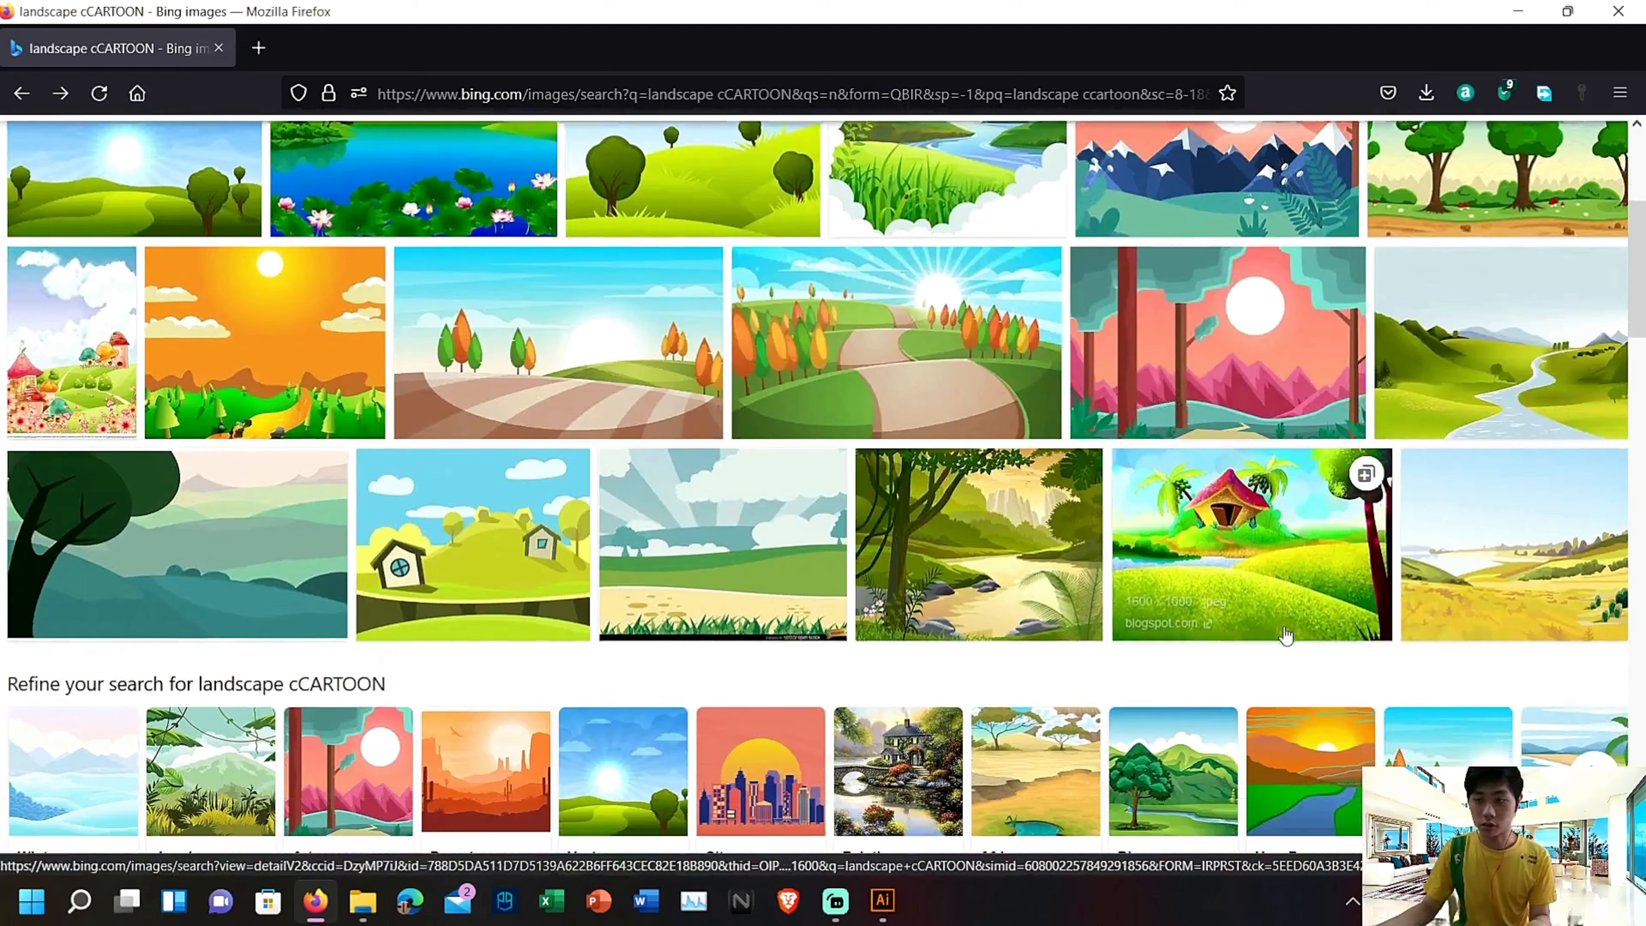
click(1444, 396)
right_click(478, 351)
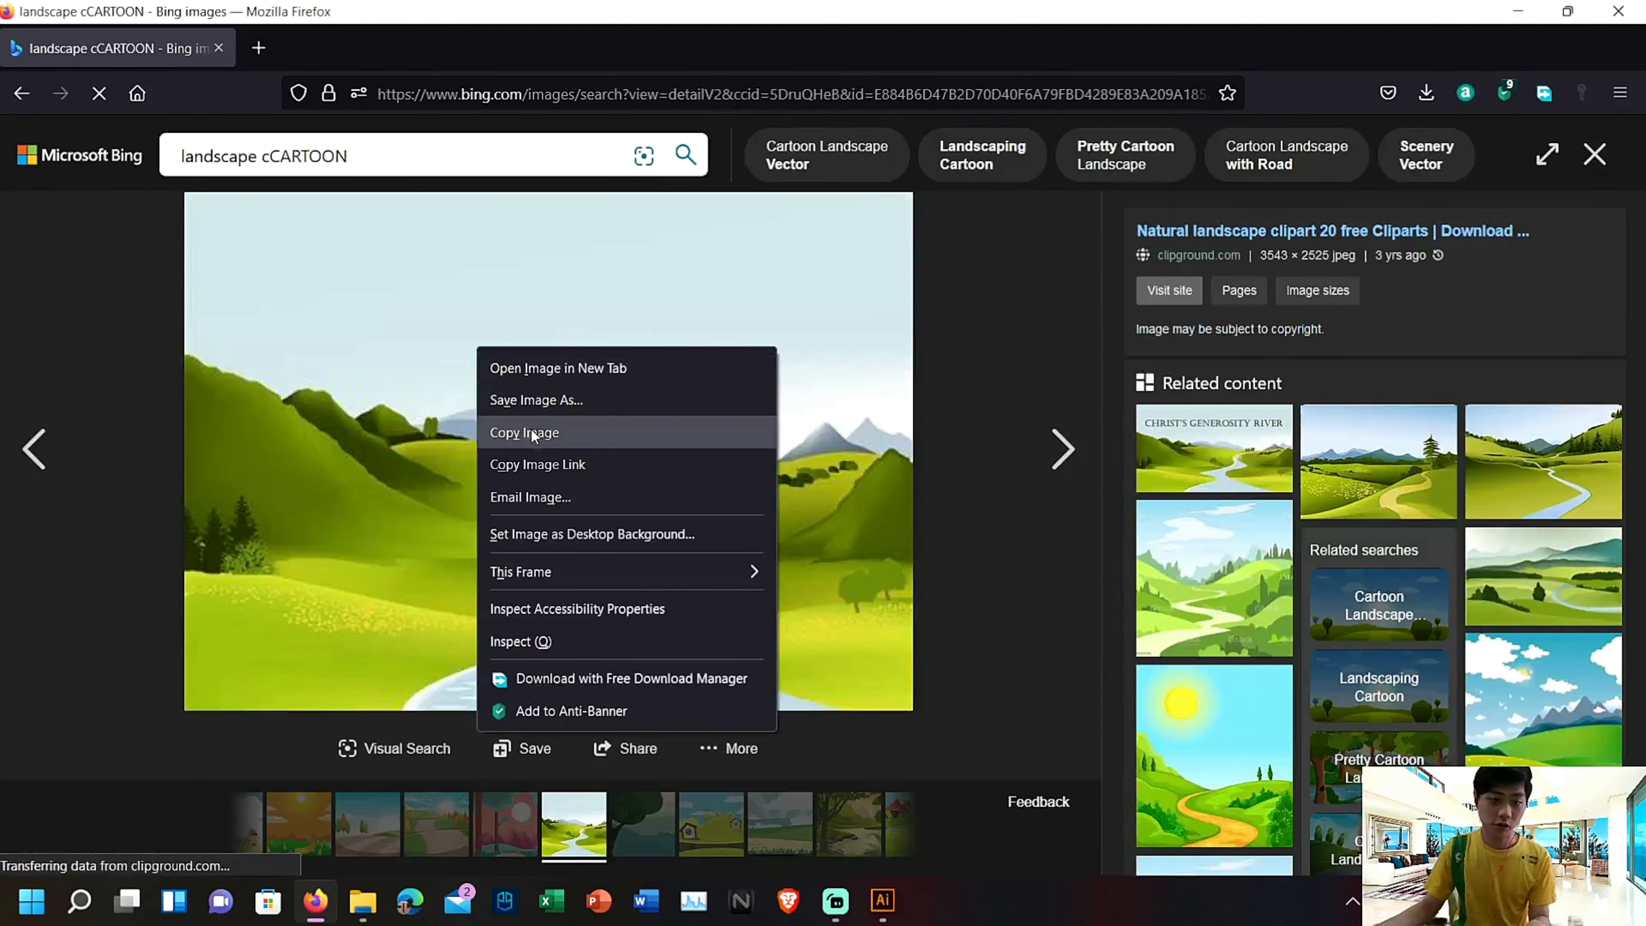
click(538, 400)
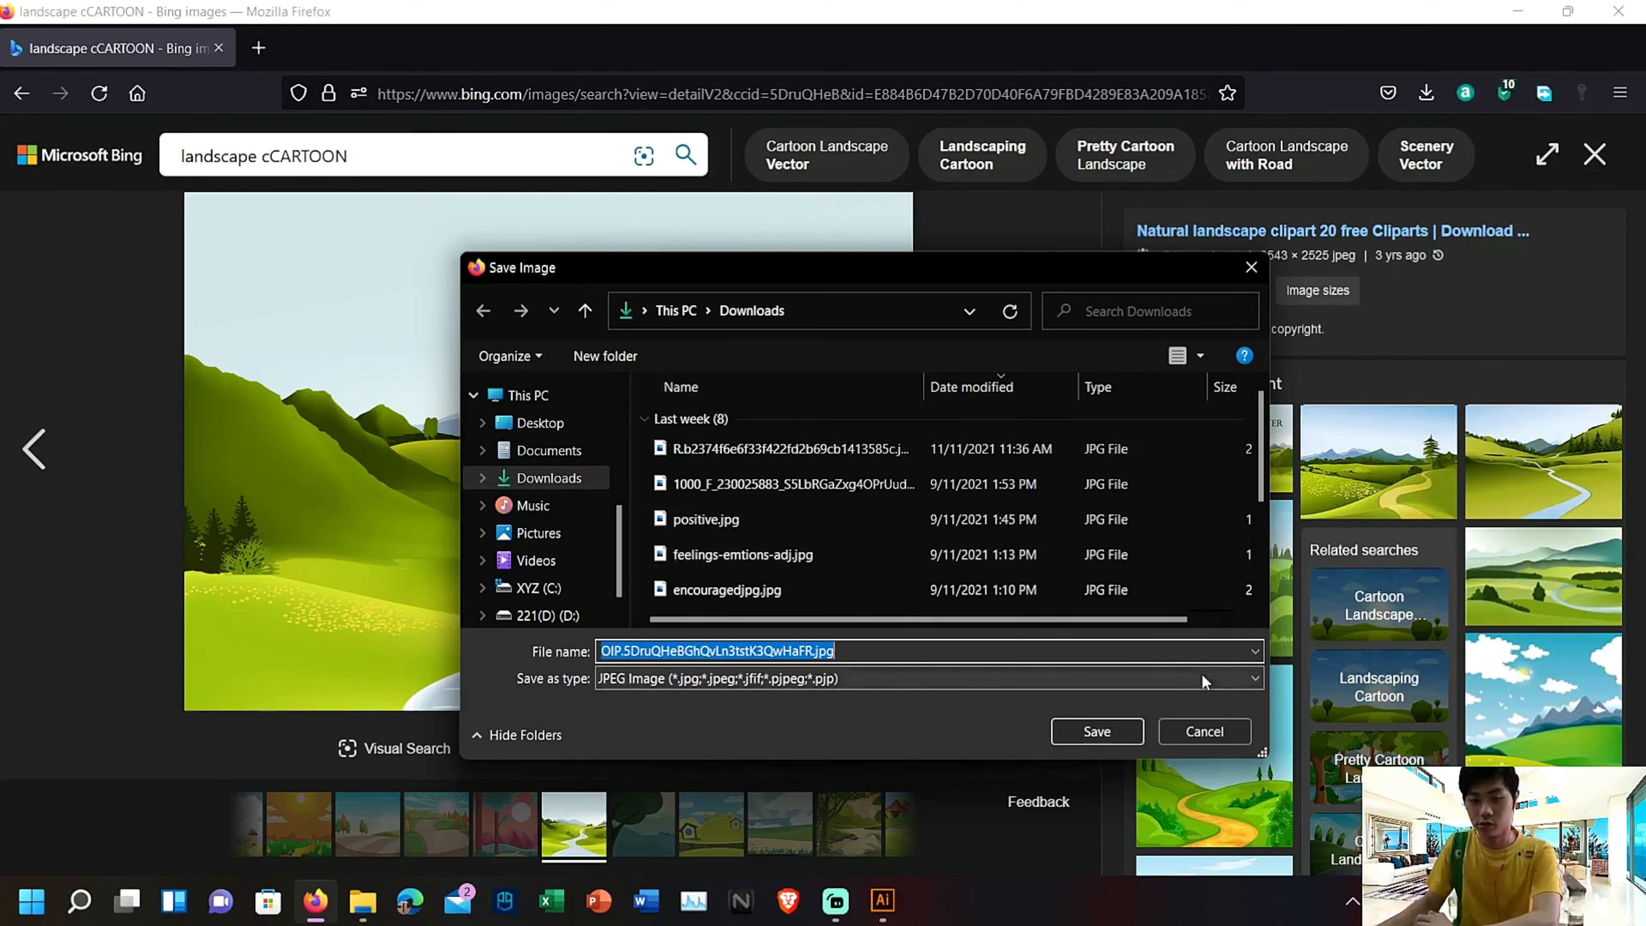
click(1121, 731)
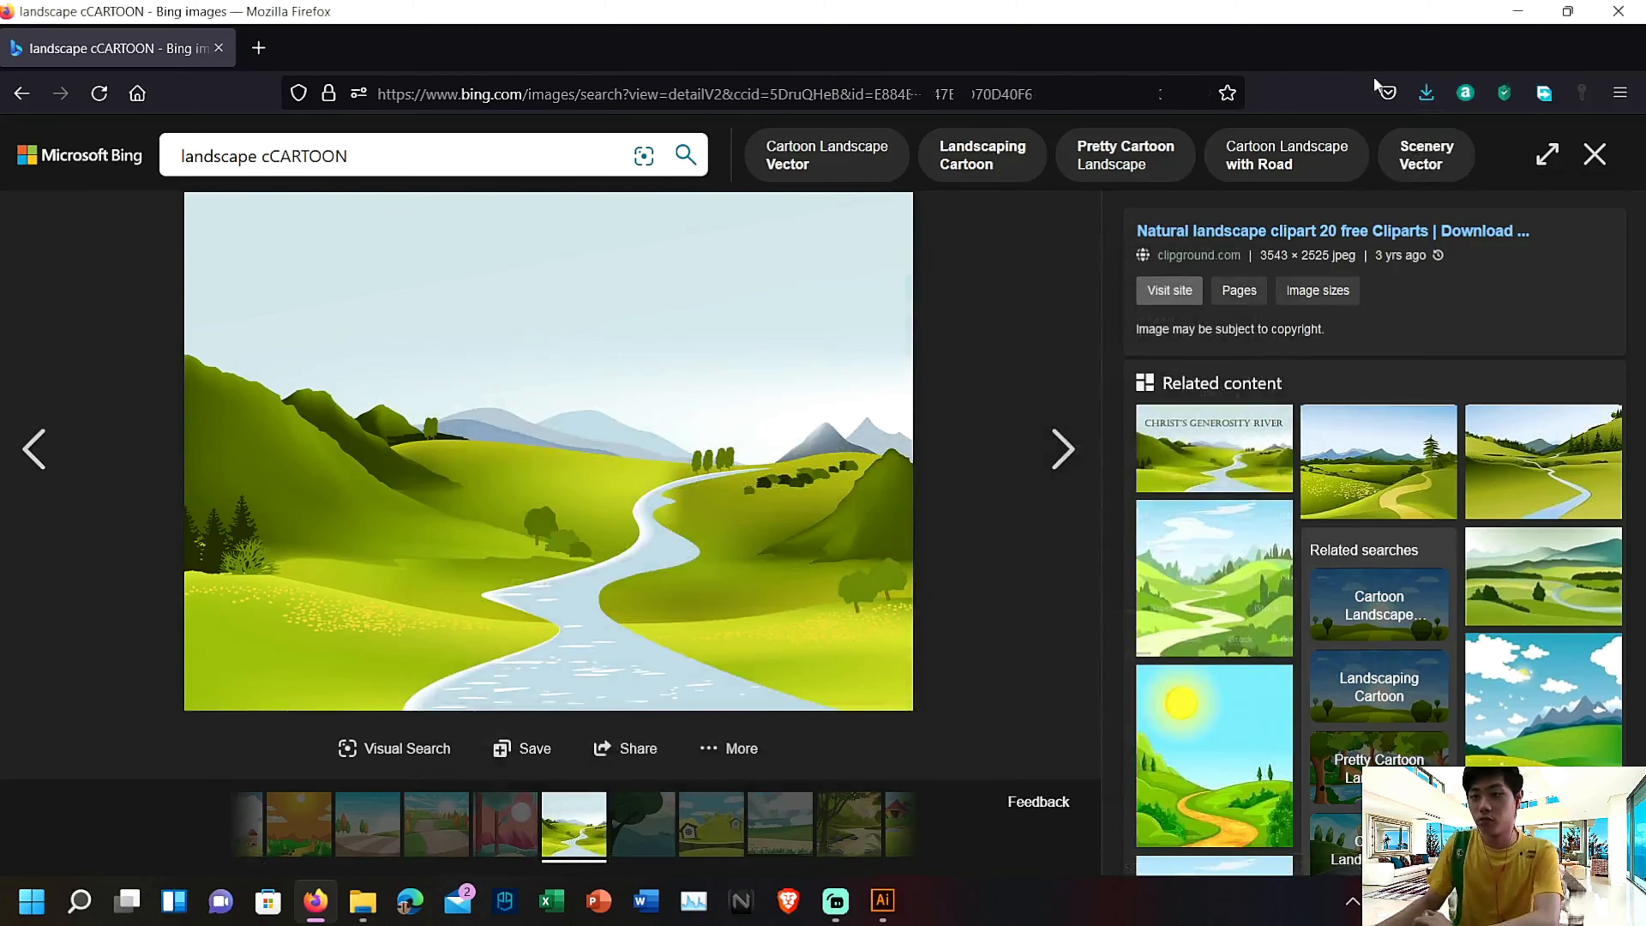
Show the downloaded river valley JPEG in the Downloads folder, close the browser and move the folder window aside from the Illustrator canvas
click(1426, 92)
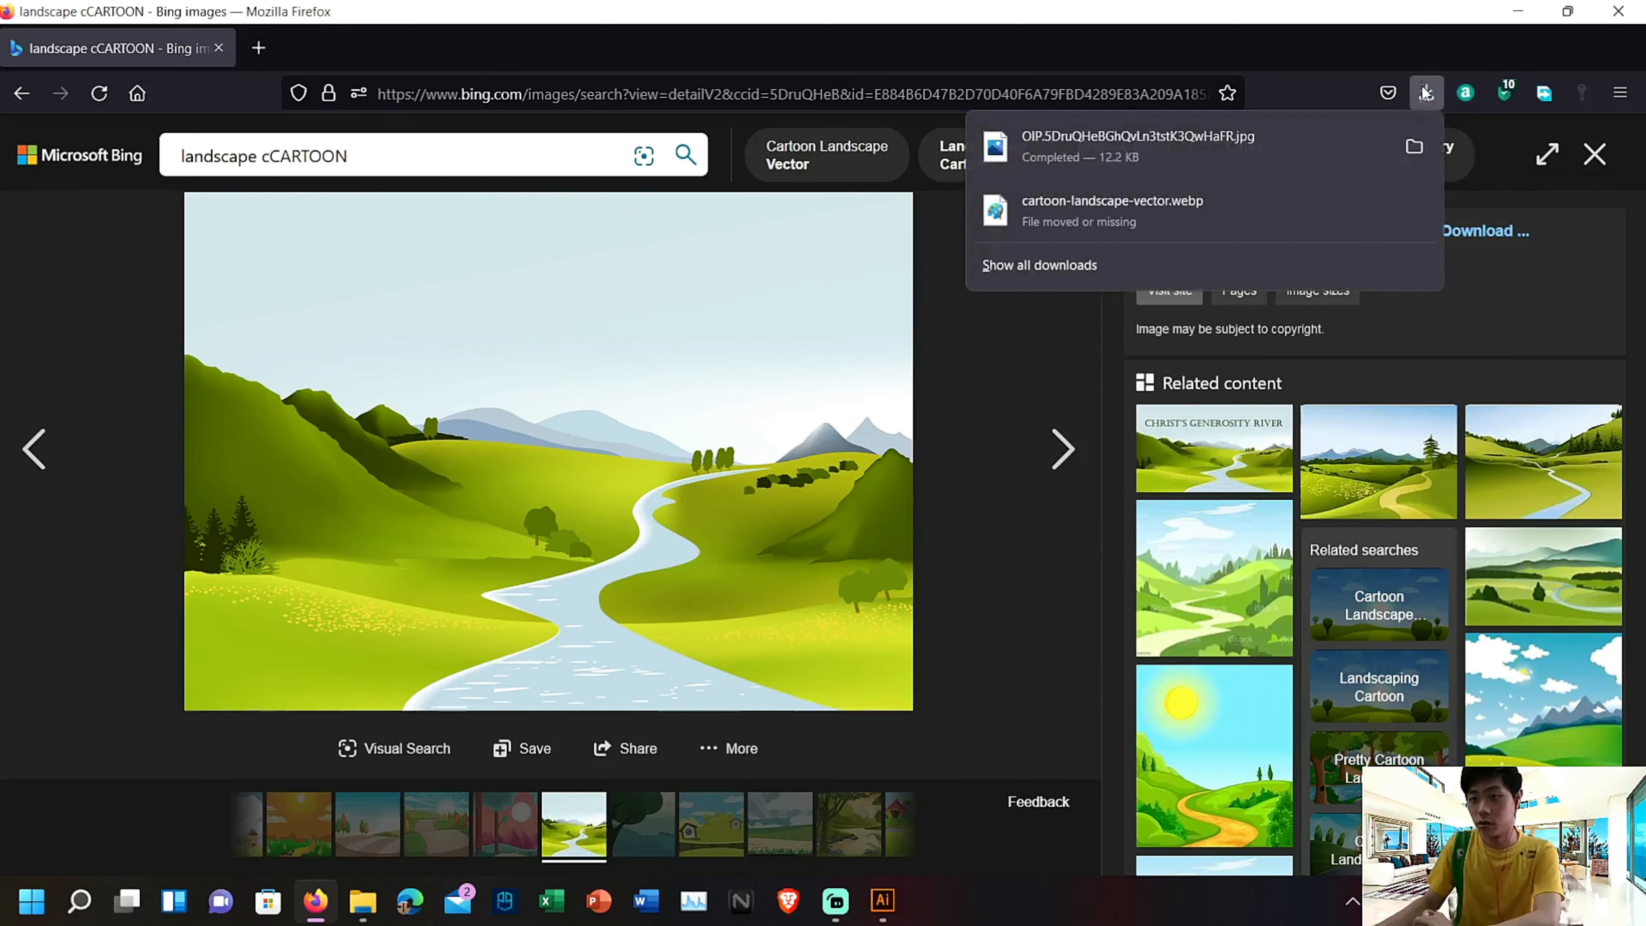
click(1413, 147)
click(1620, 11)
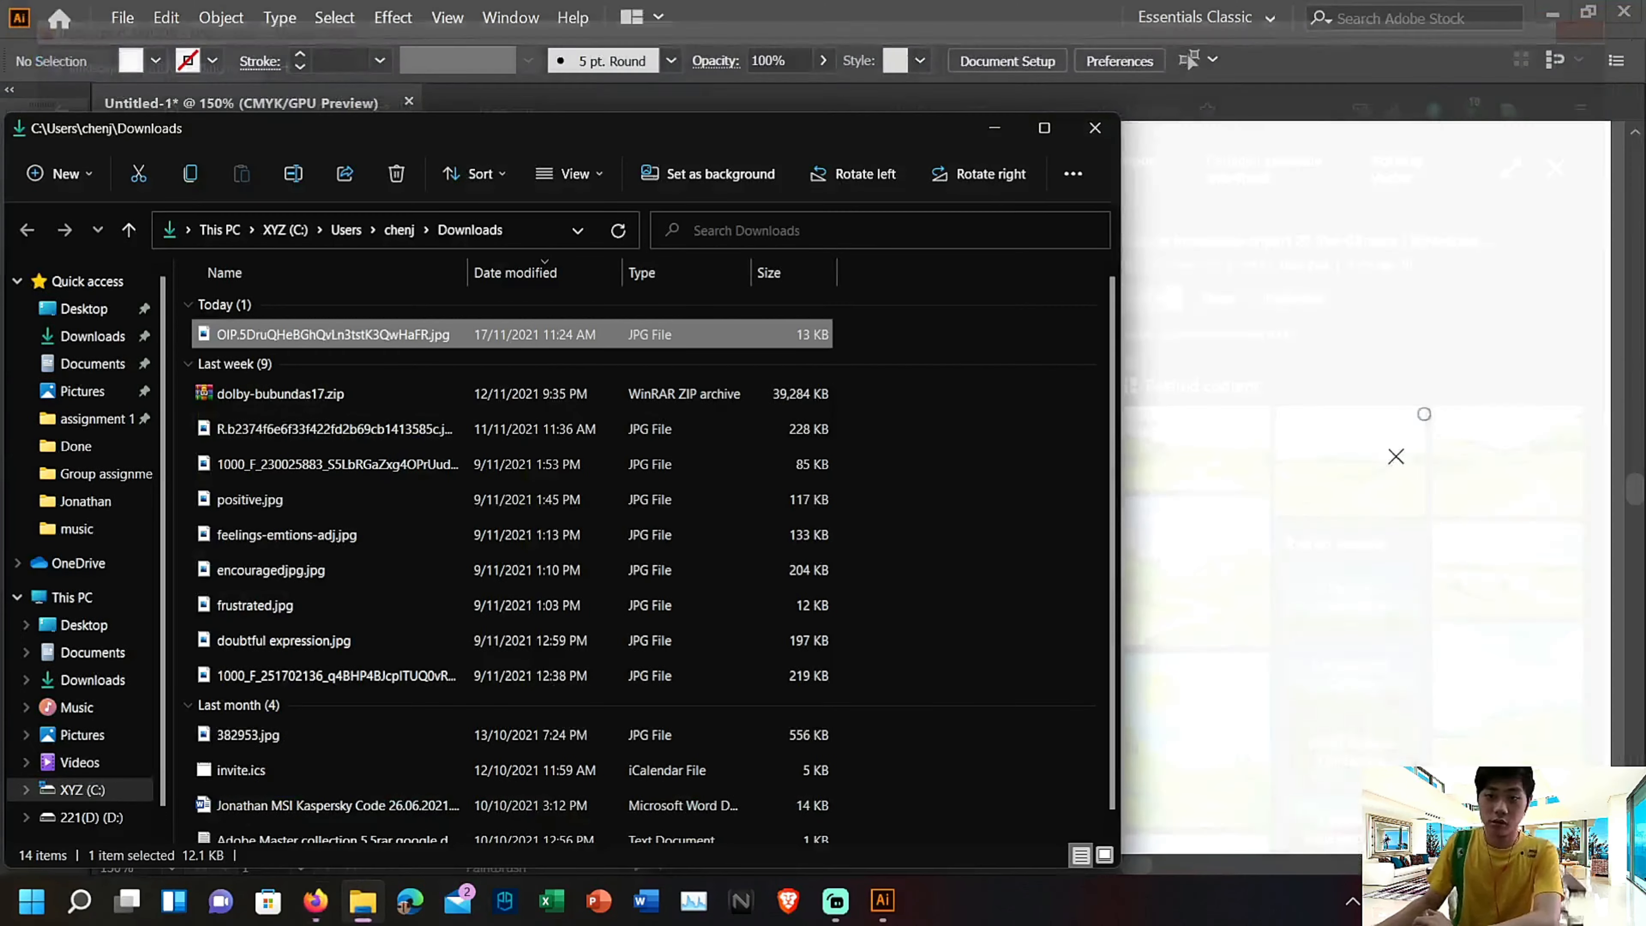
drag(724, 135, 1595, 224)
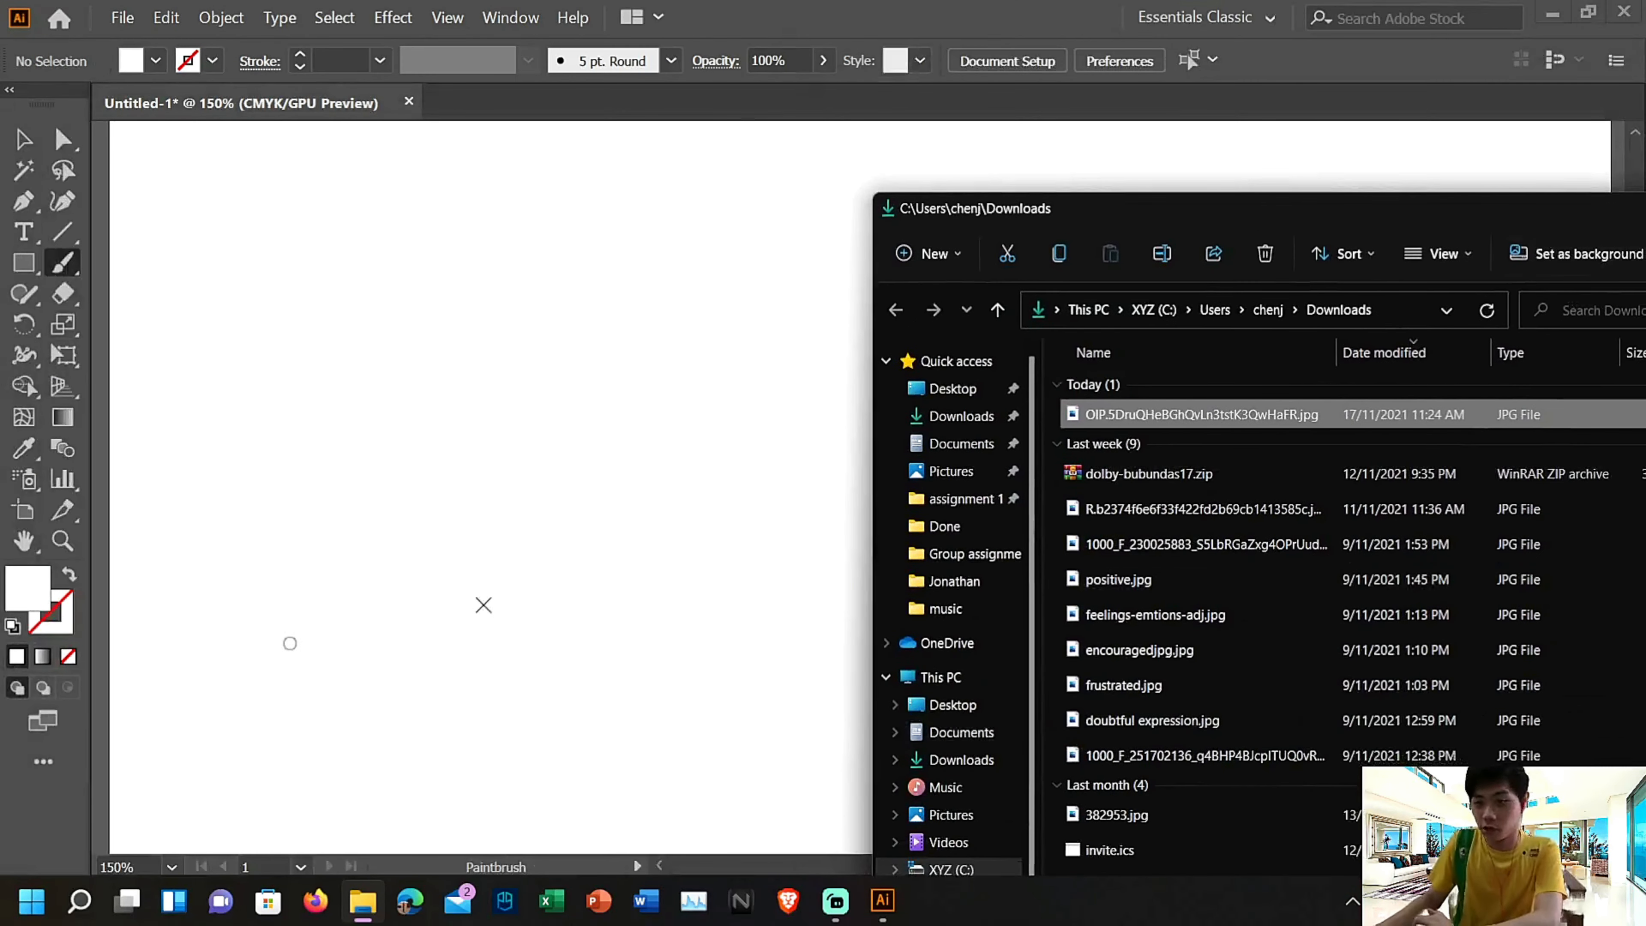
Try placing the river valley JPEG from the Downloads folder in the Untitled-1 document, then delete it
drag(1114, 412, 476, 428)
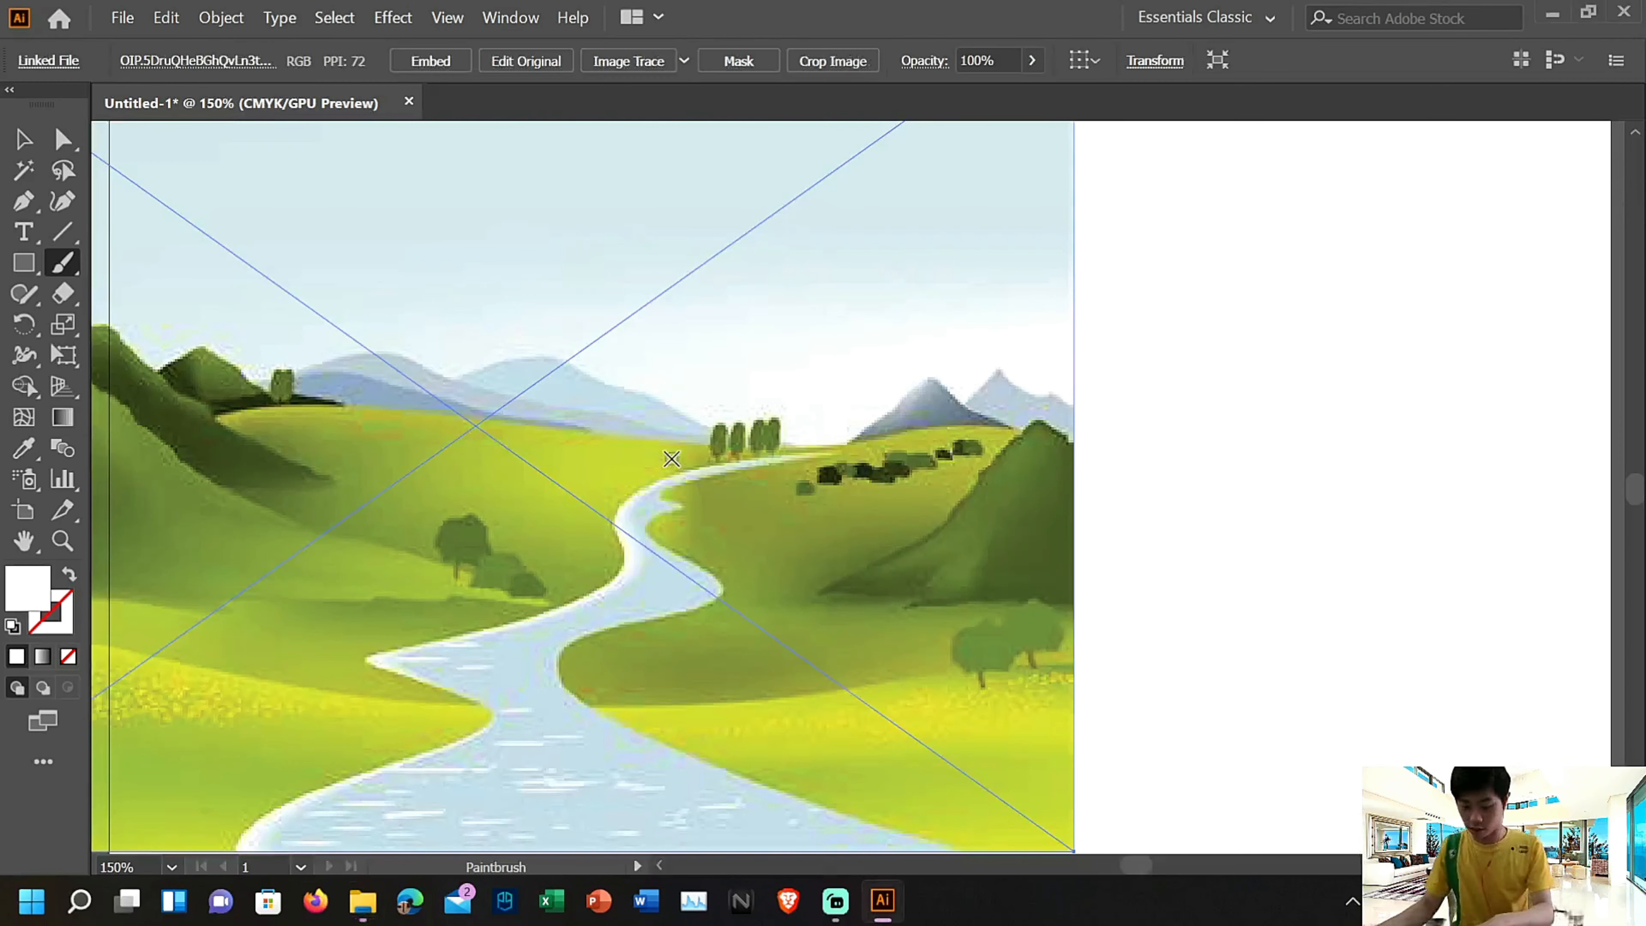
key(Delete)
Open OIP.5DruQHeBGhQvLn3tstK3QwHaFR.jpg from the Downloads folder as its own document
click(123, 18)
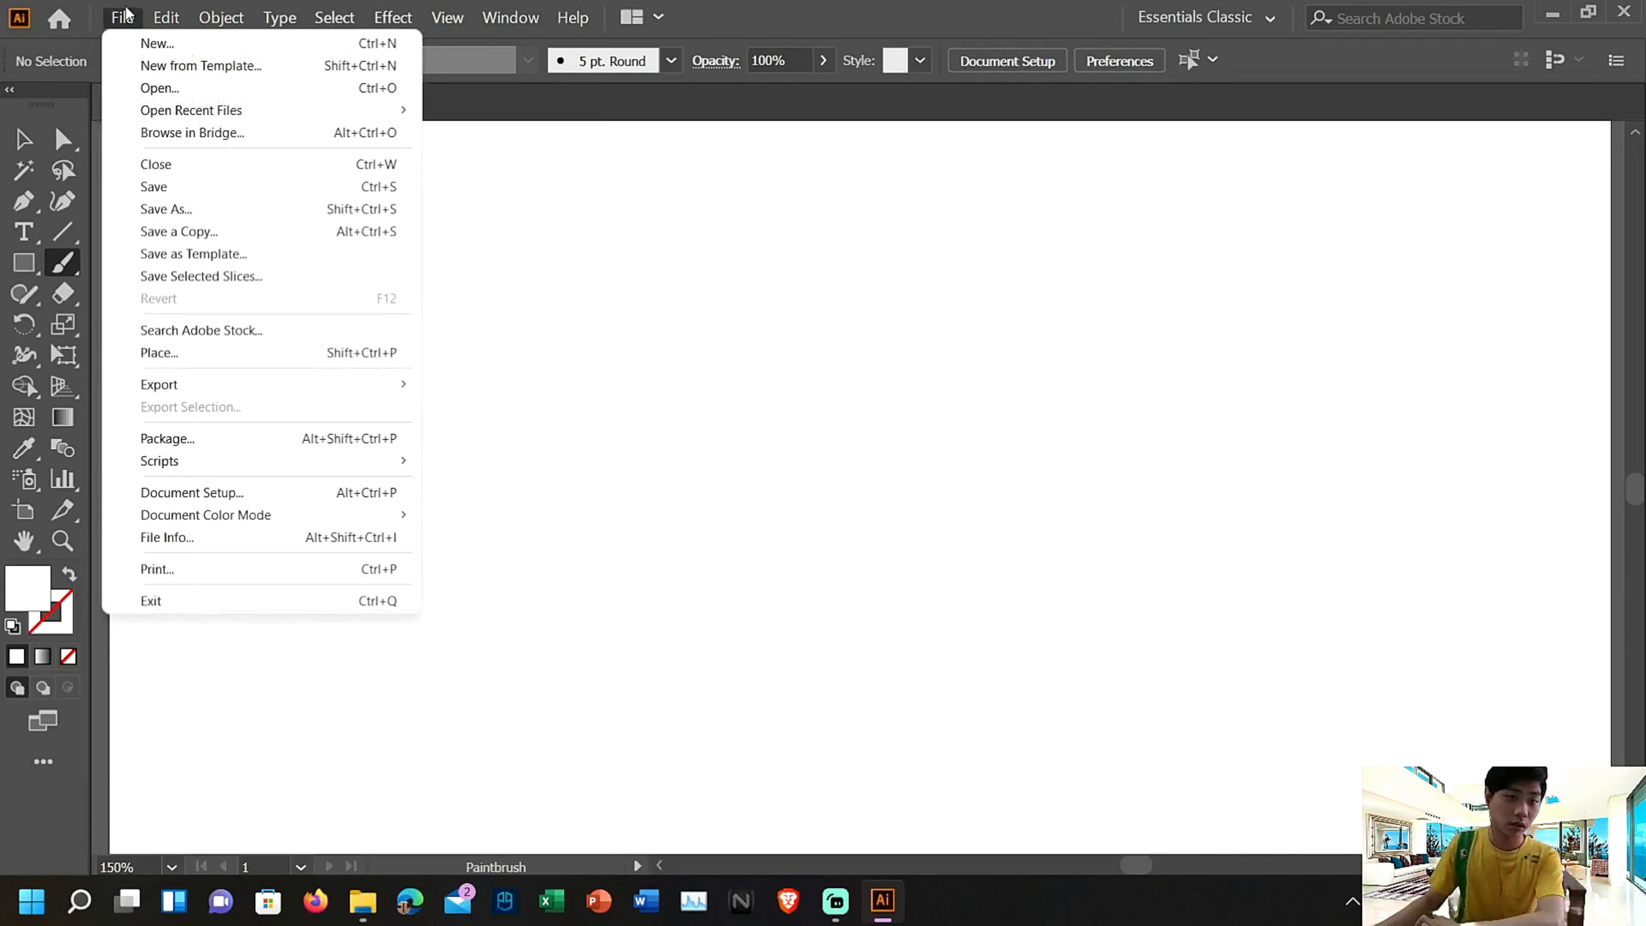
mouse_move(216, 15)
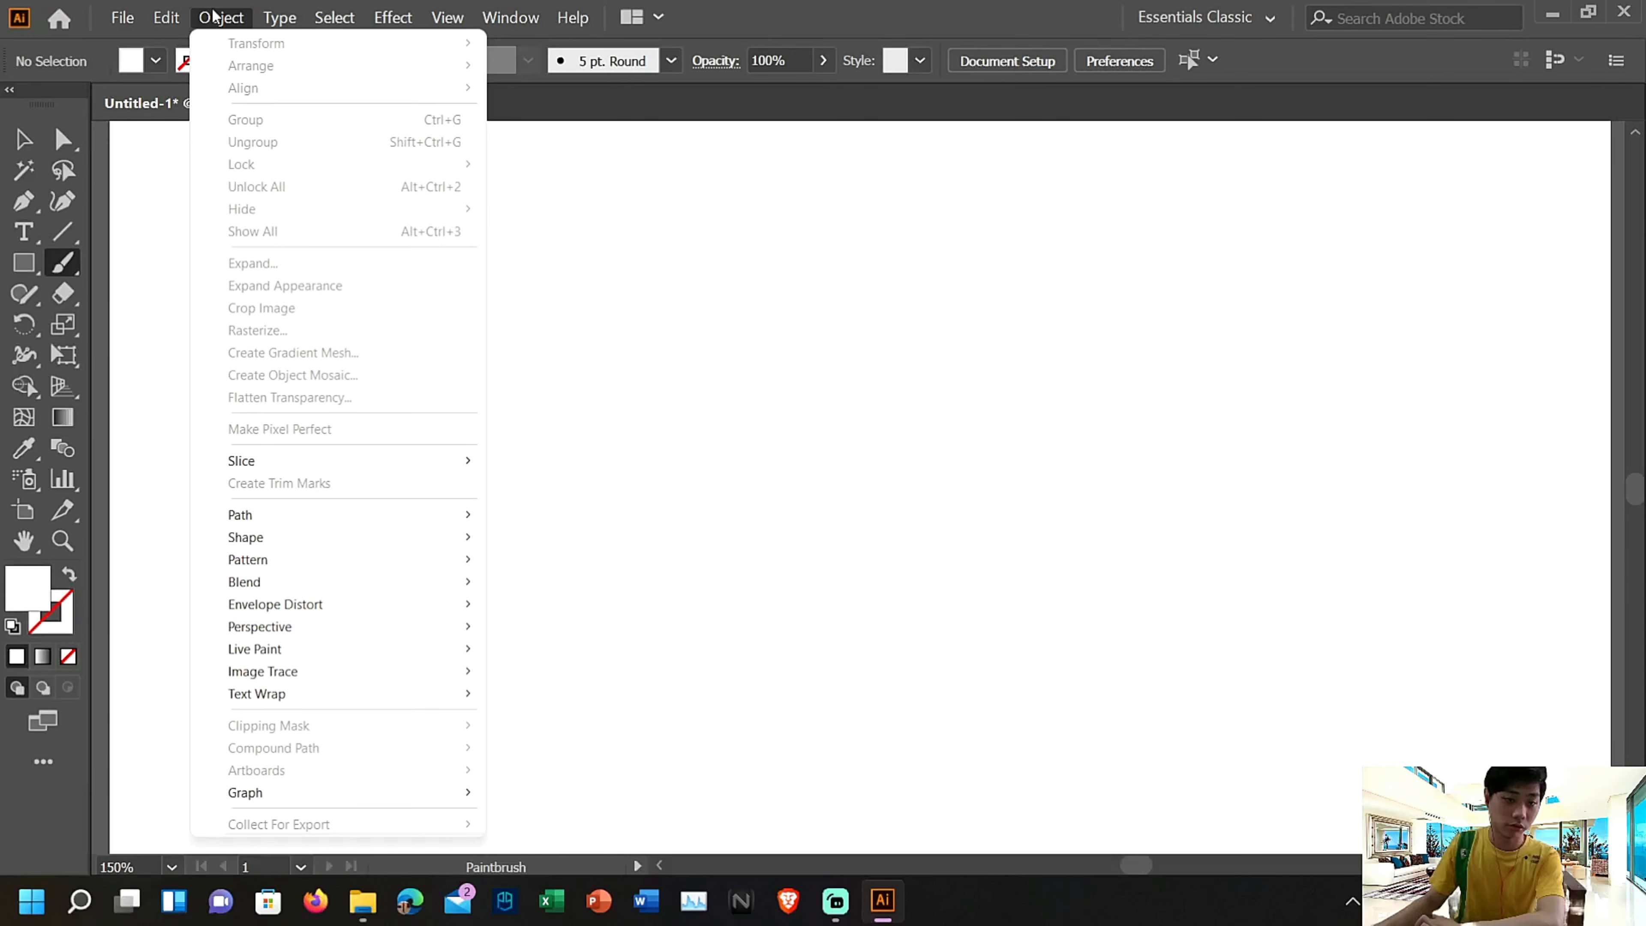
mouse_move(110, 26)
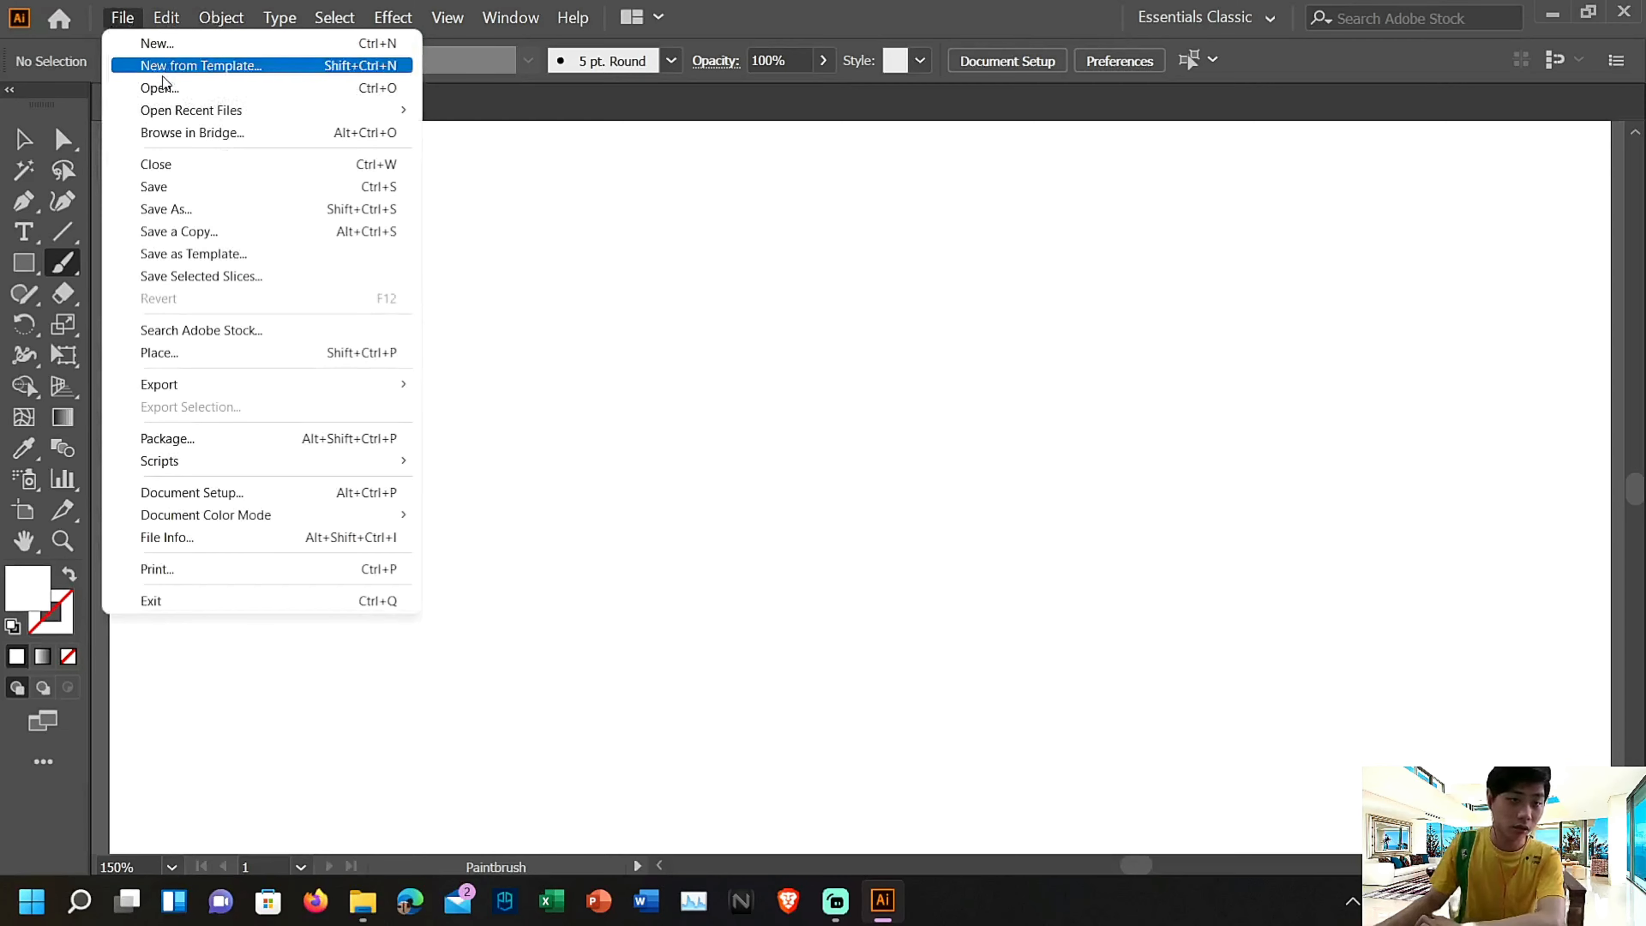
click(253, 89)
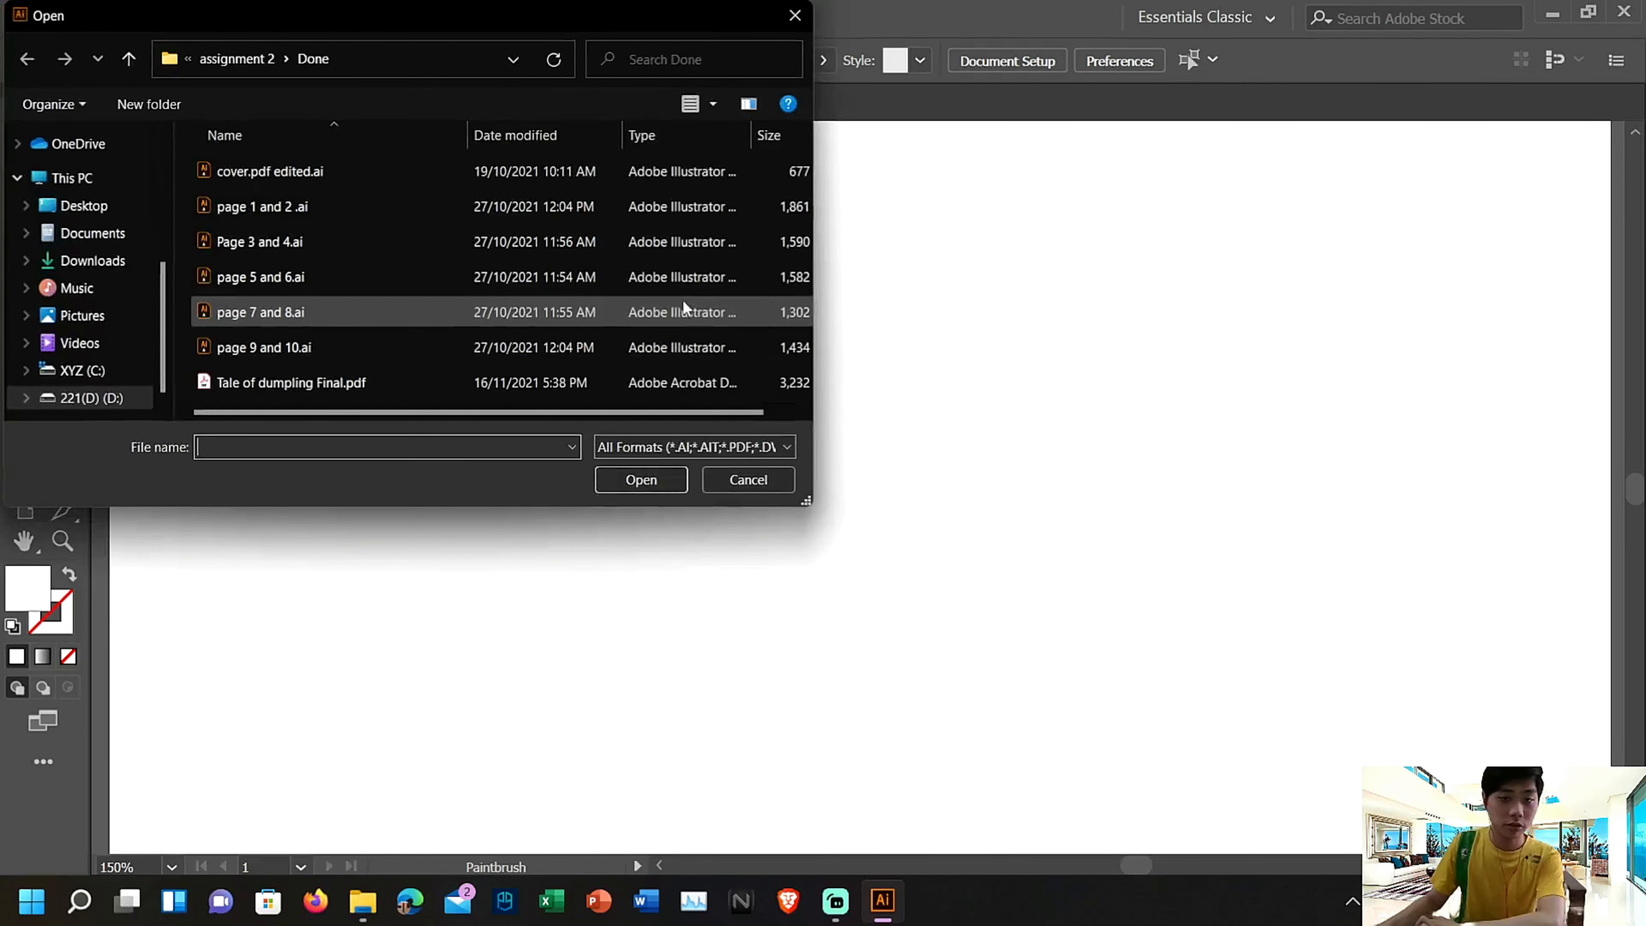
click(98, 267)
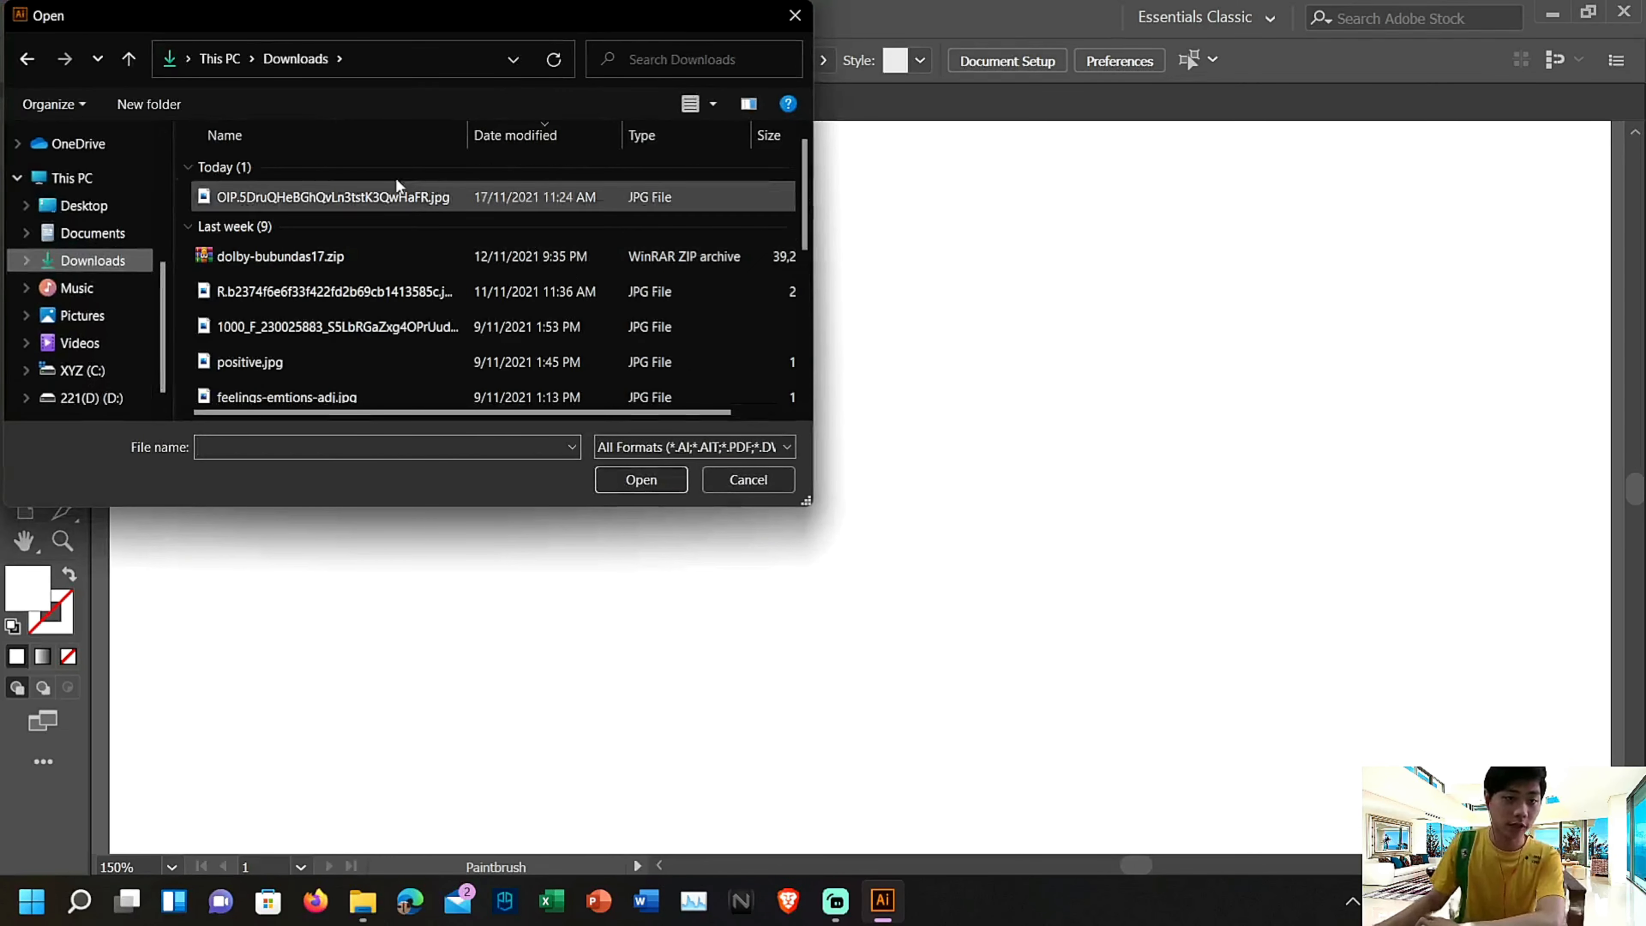
click(659, 196)
click(672, 481)
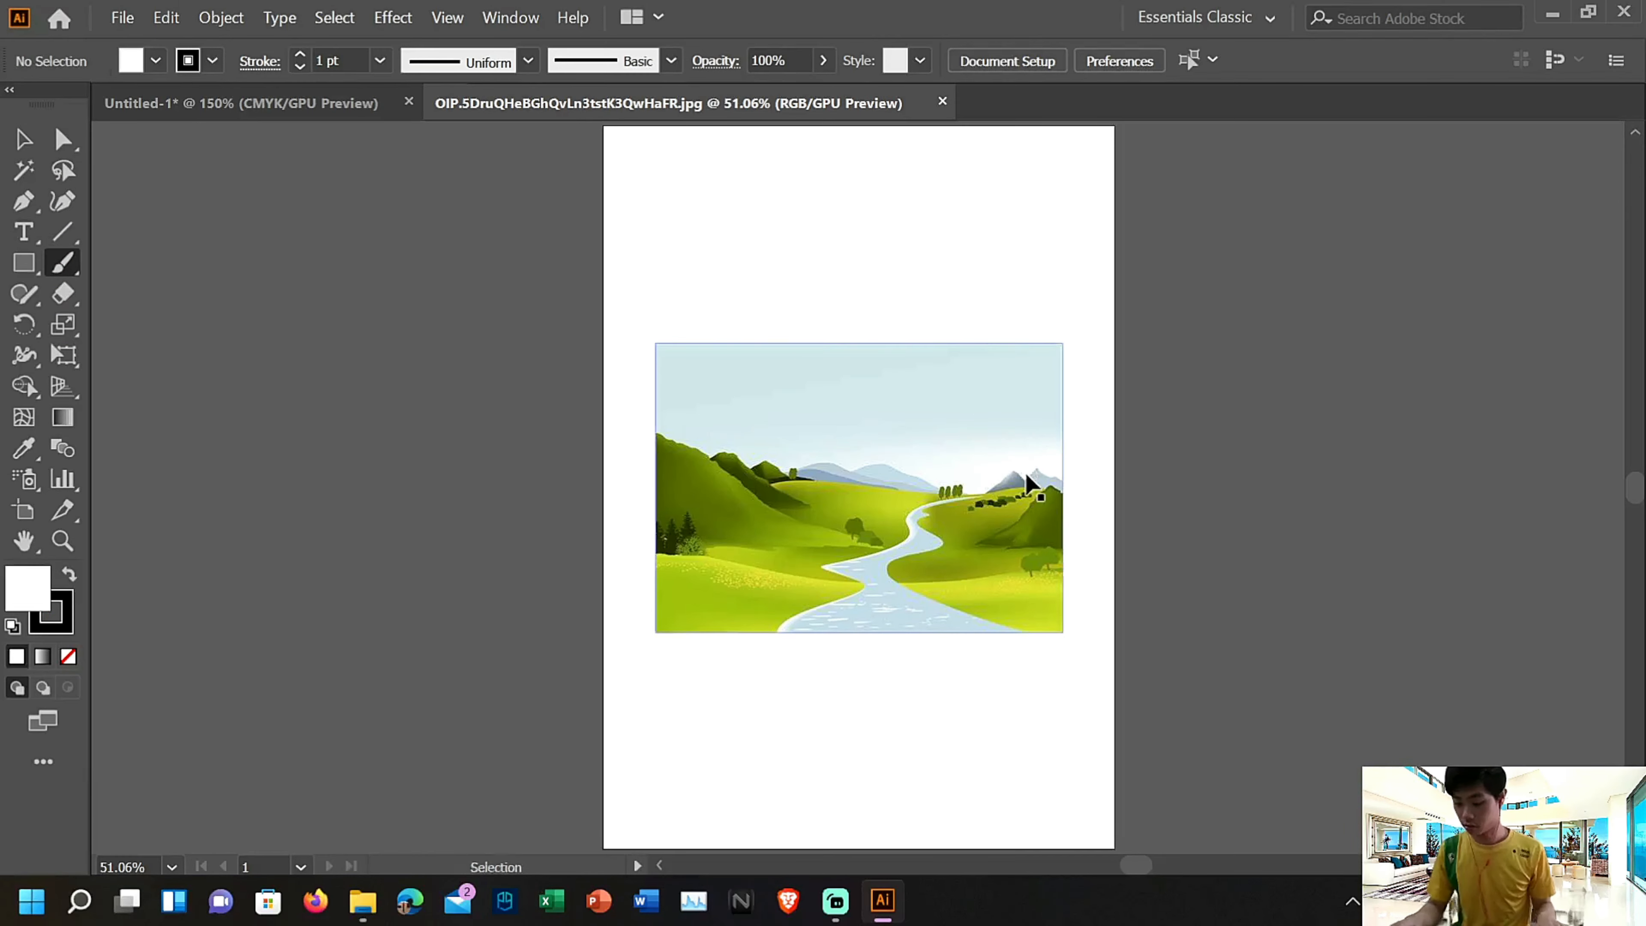
Set the stroke to none in the opened JPEG document and close it without saving
key(ctrl+equal)
key(ctrl+equal)
key(Caps_Lock)
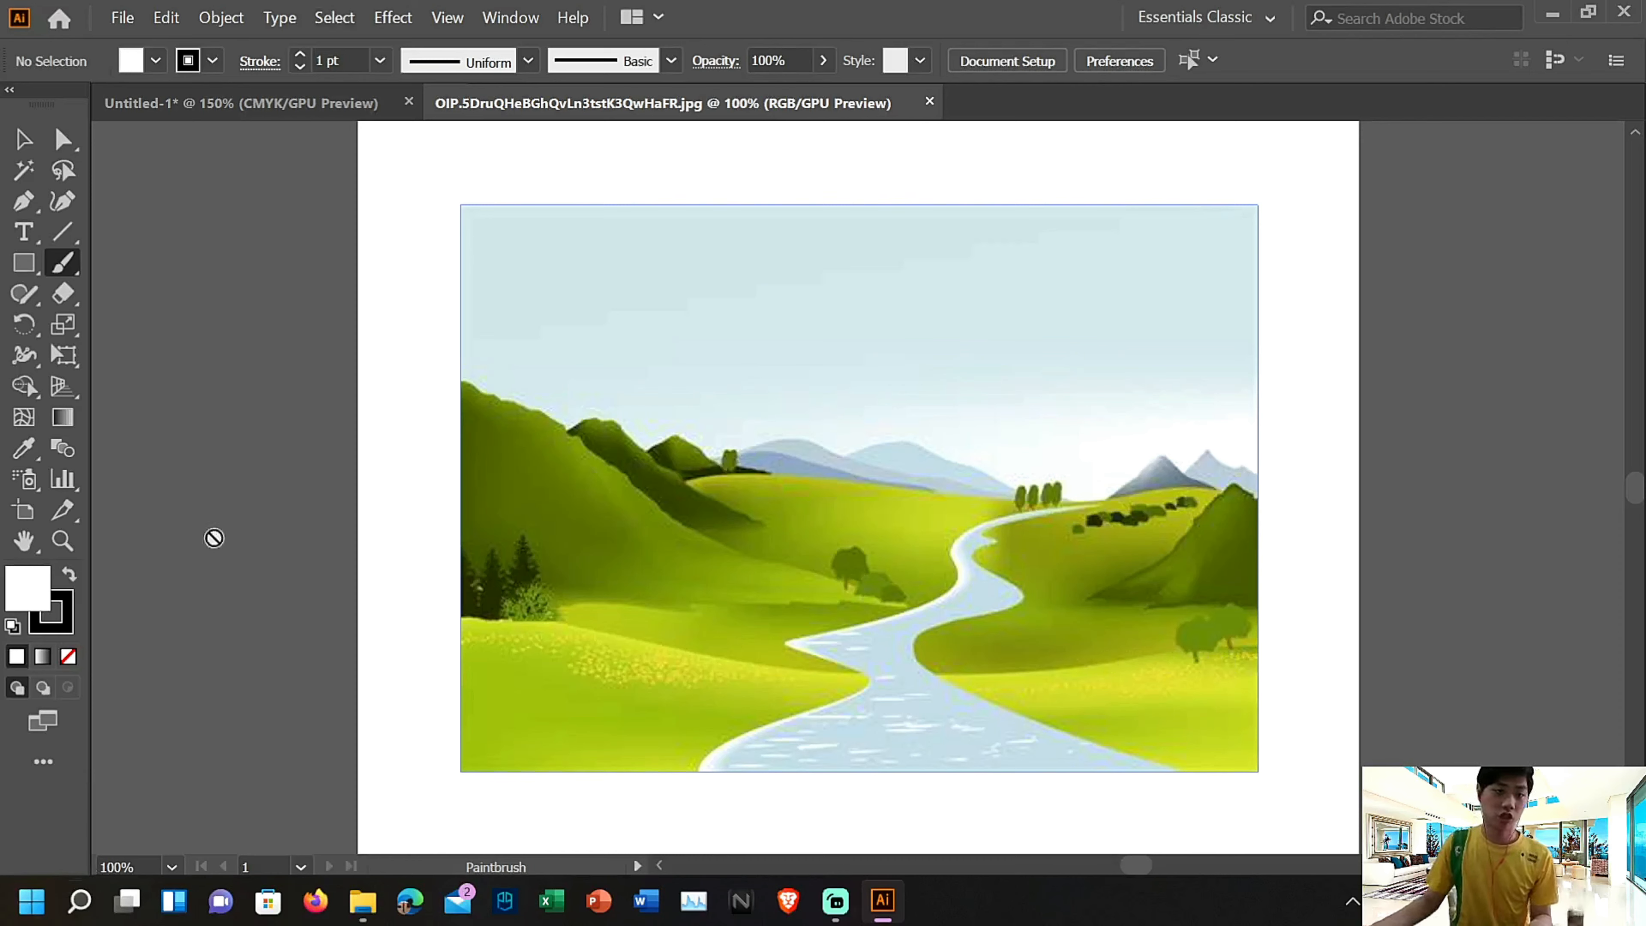
click(211, 59)
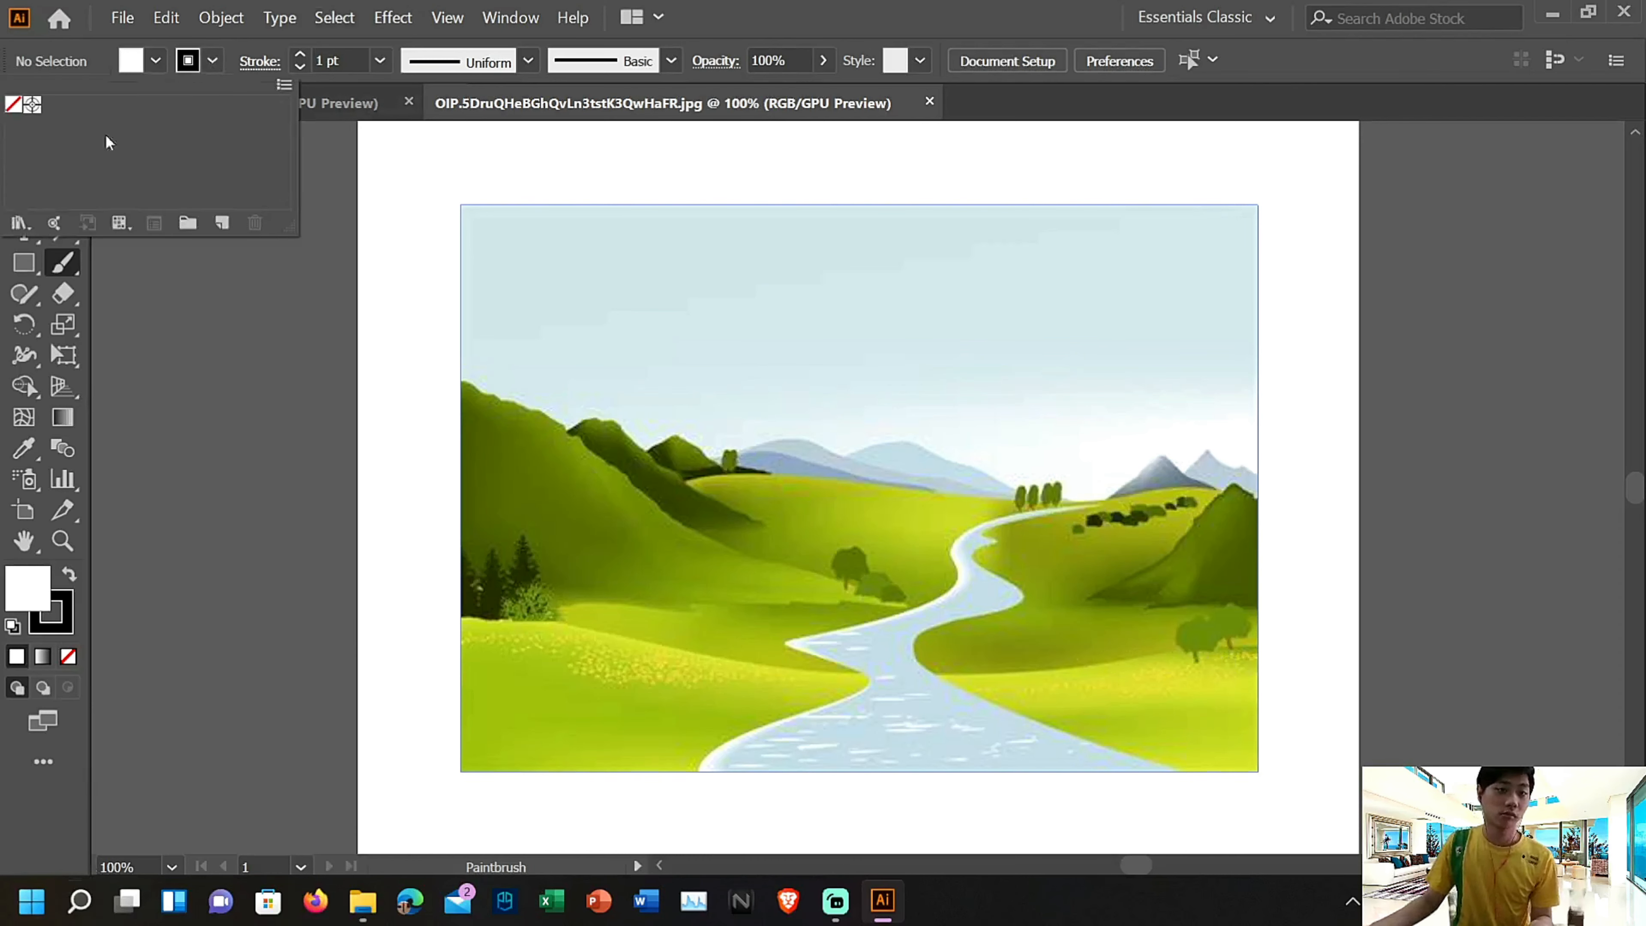
click(14, 104)
click(855, 424)
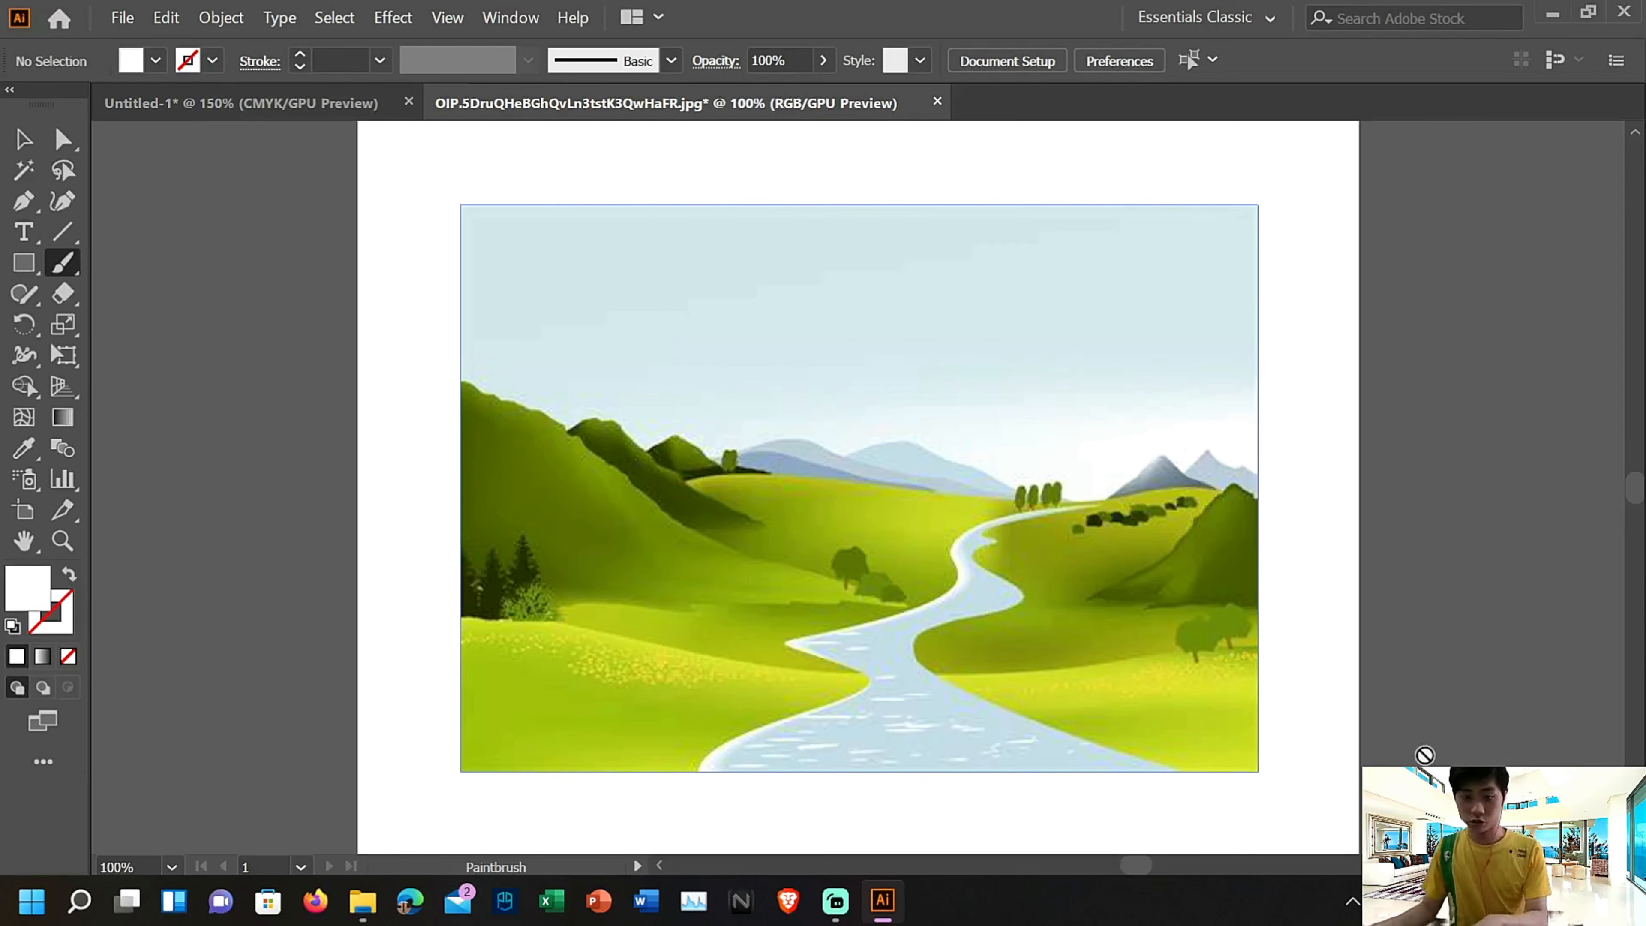
click(935, 103)
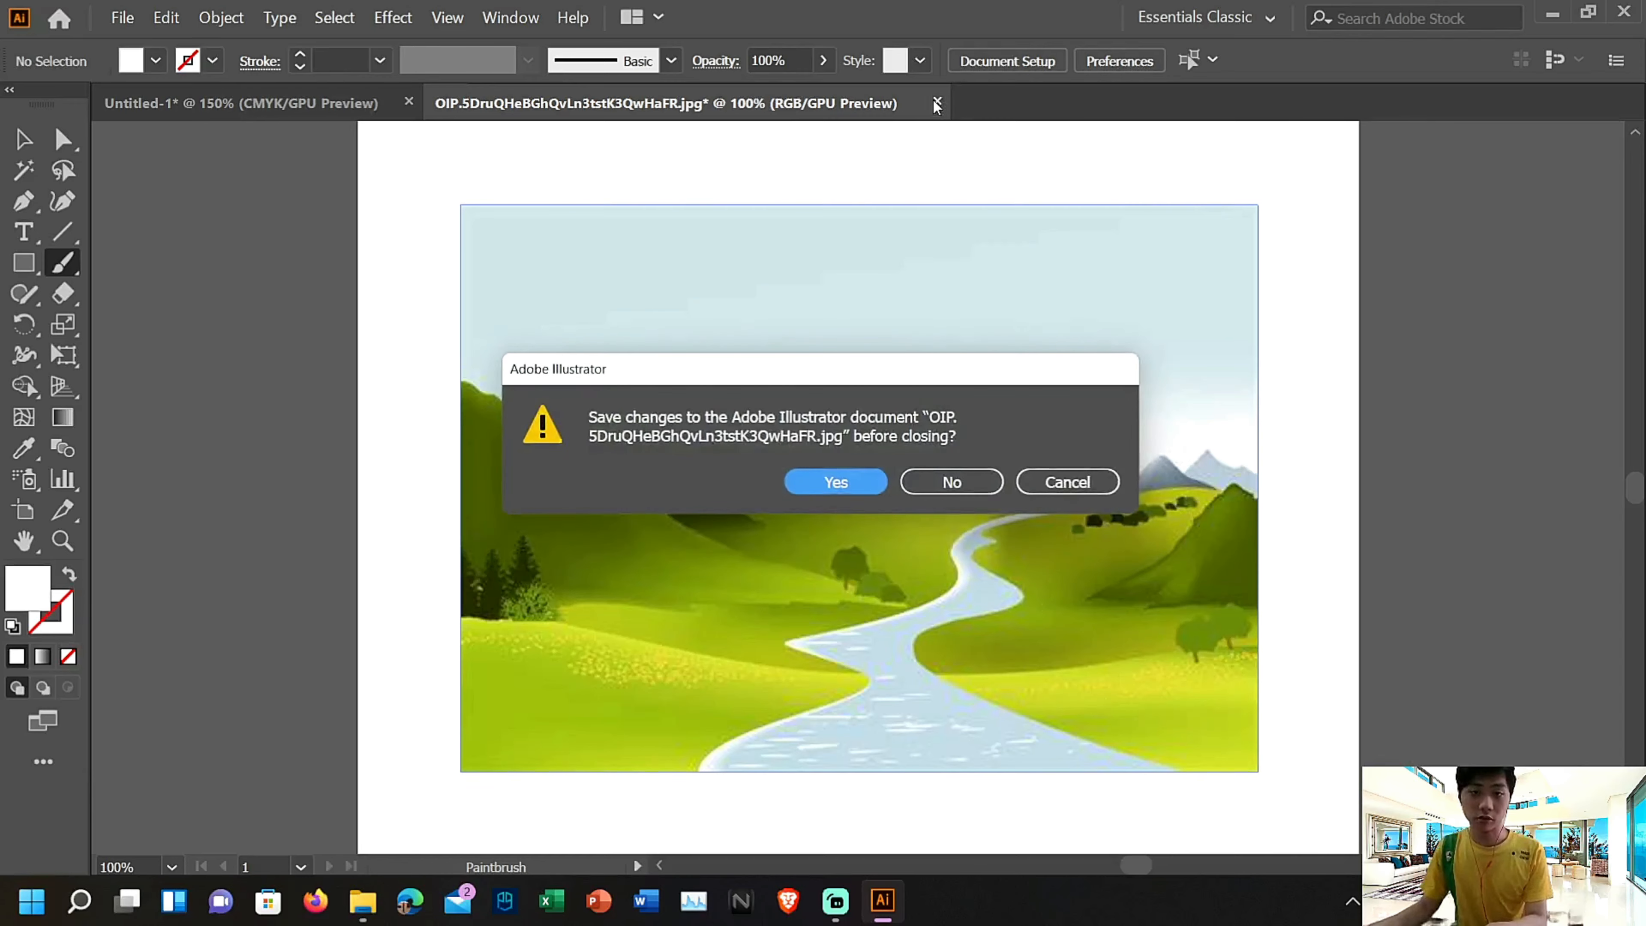
click(955, 489)
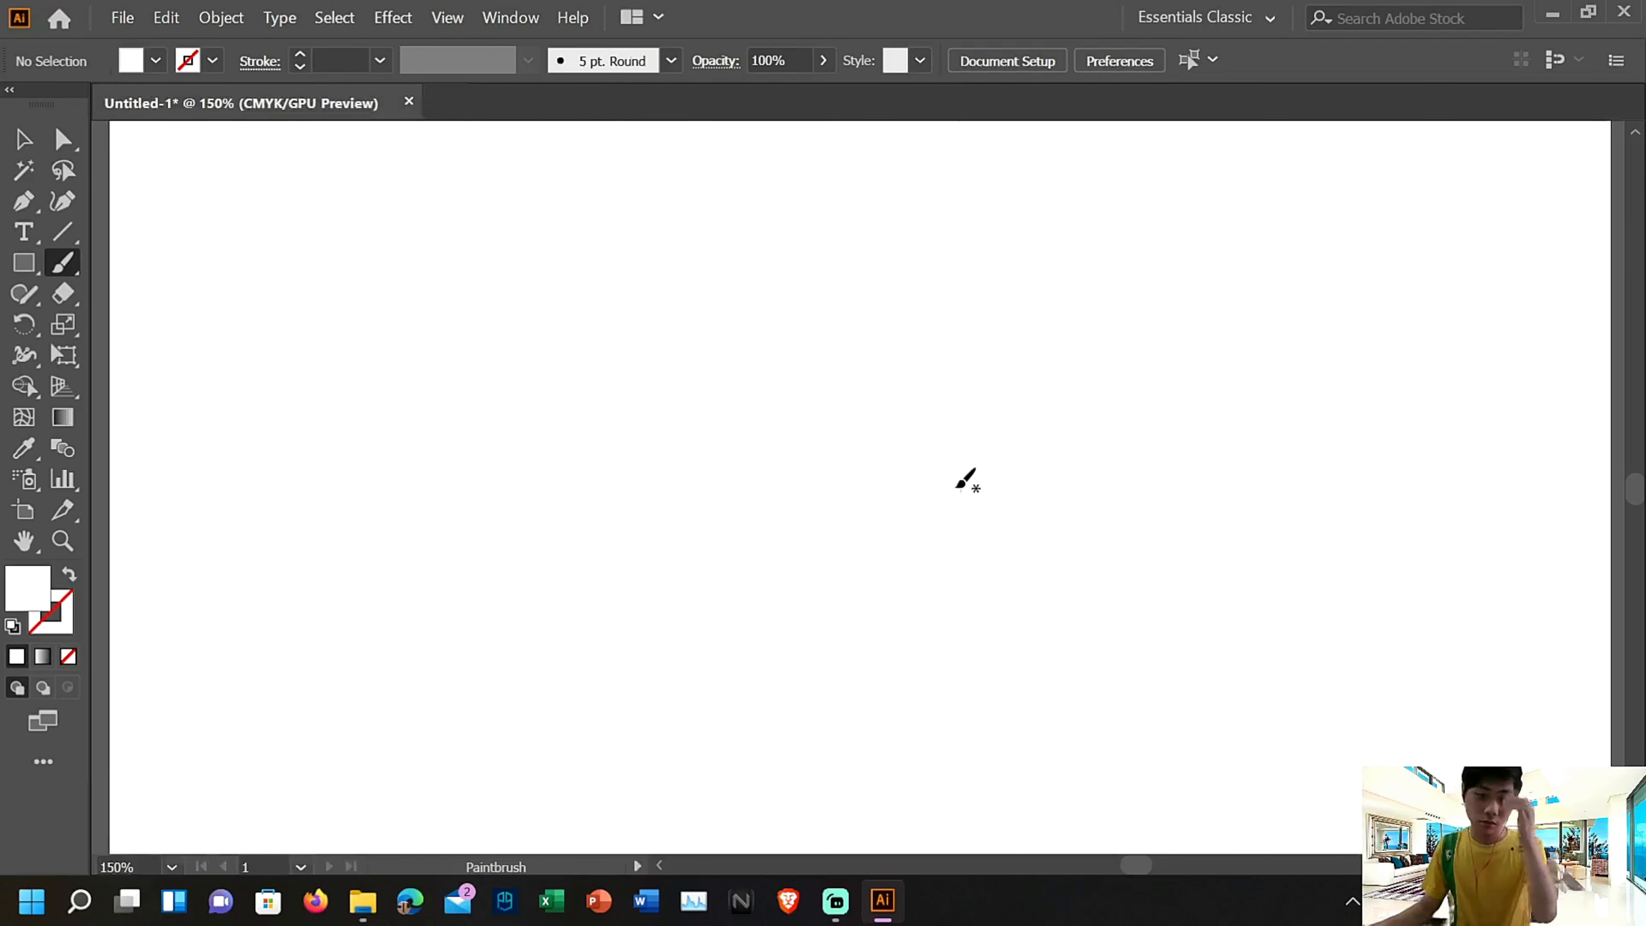
Close Untitled-1 without saving and create a new portrait A4 document of 210 x 297 mm
click(408, 101)
click(957, 483)
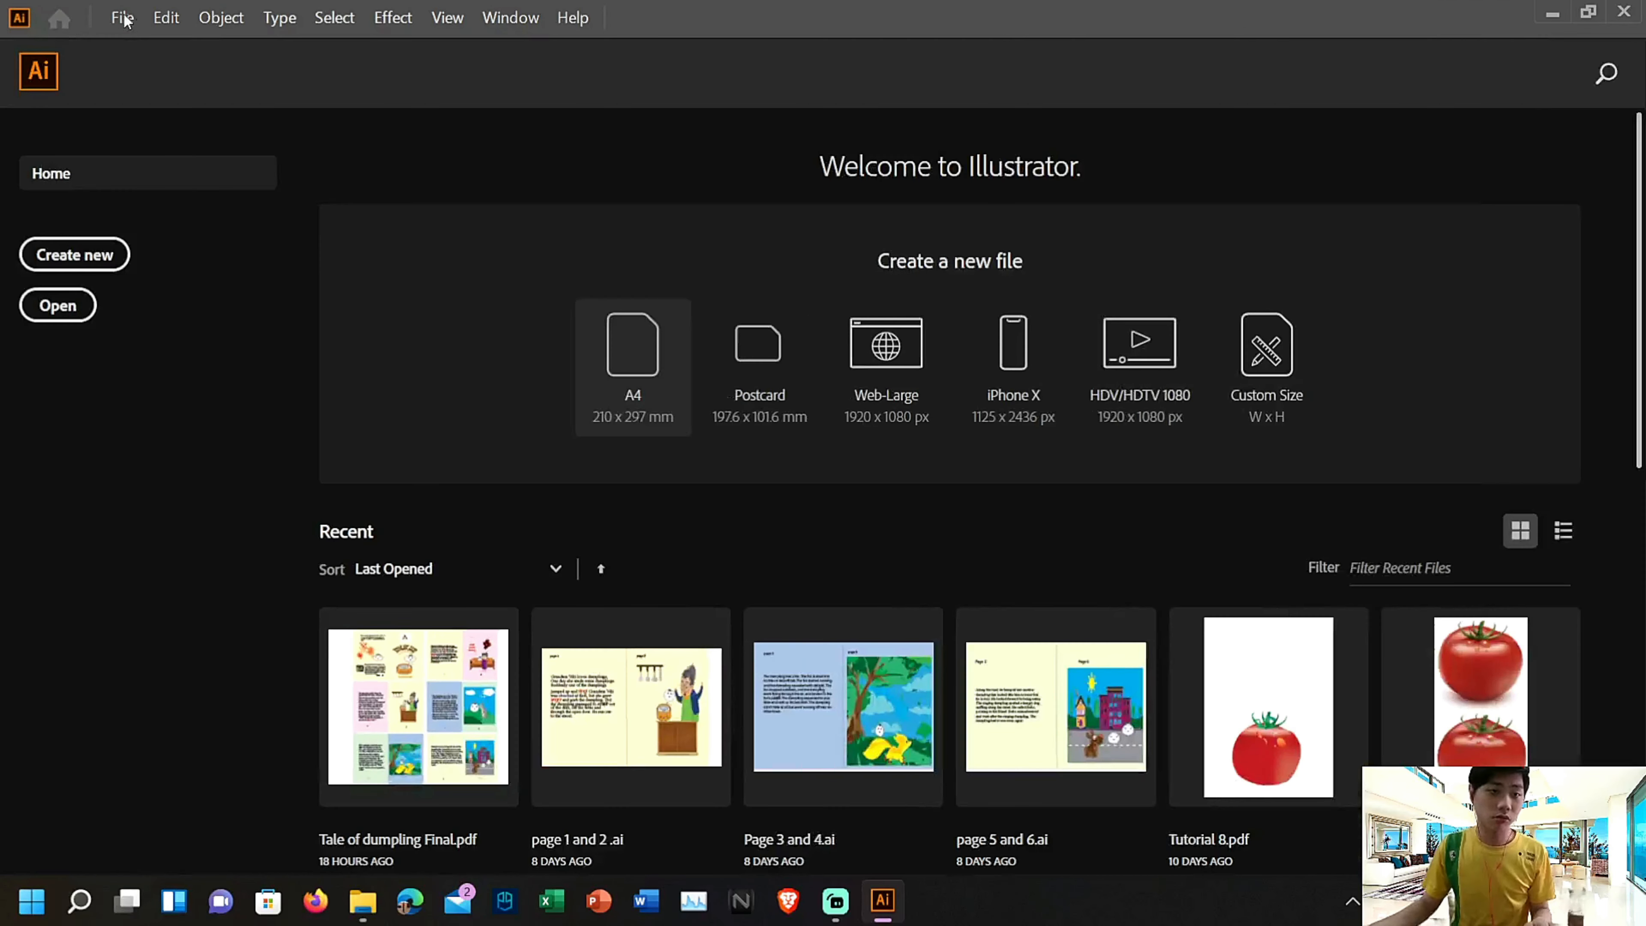
click(122, 17)
click(137, 41)
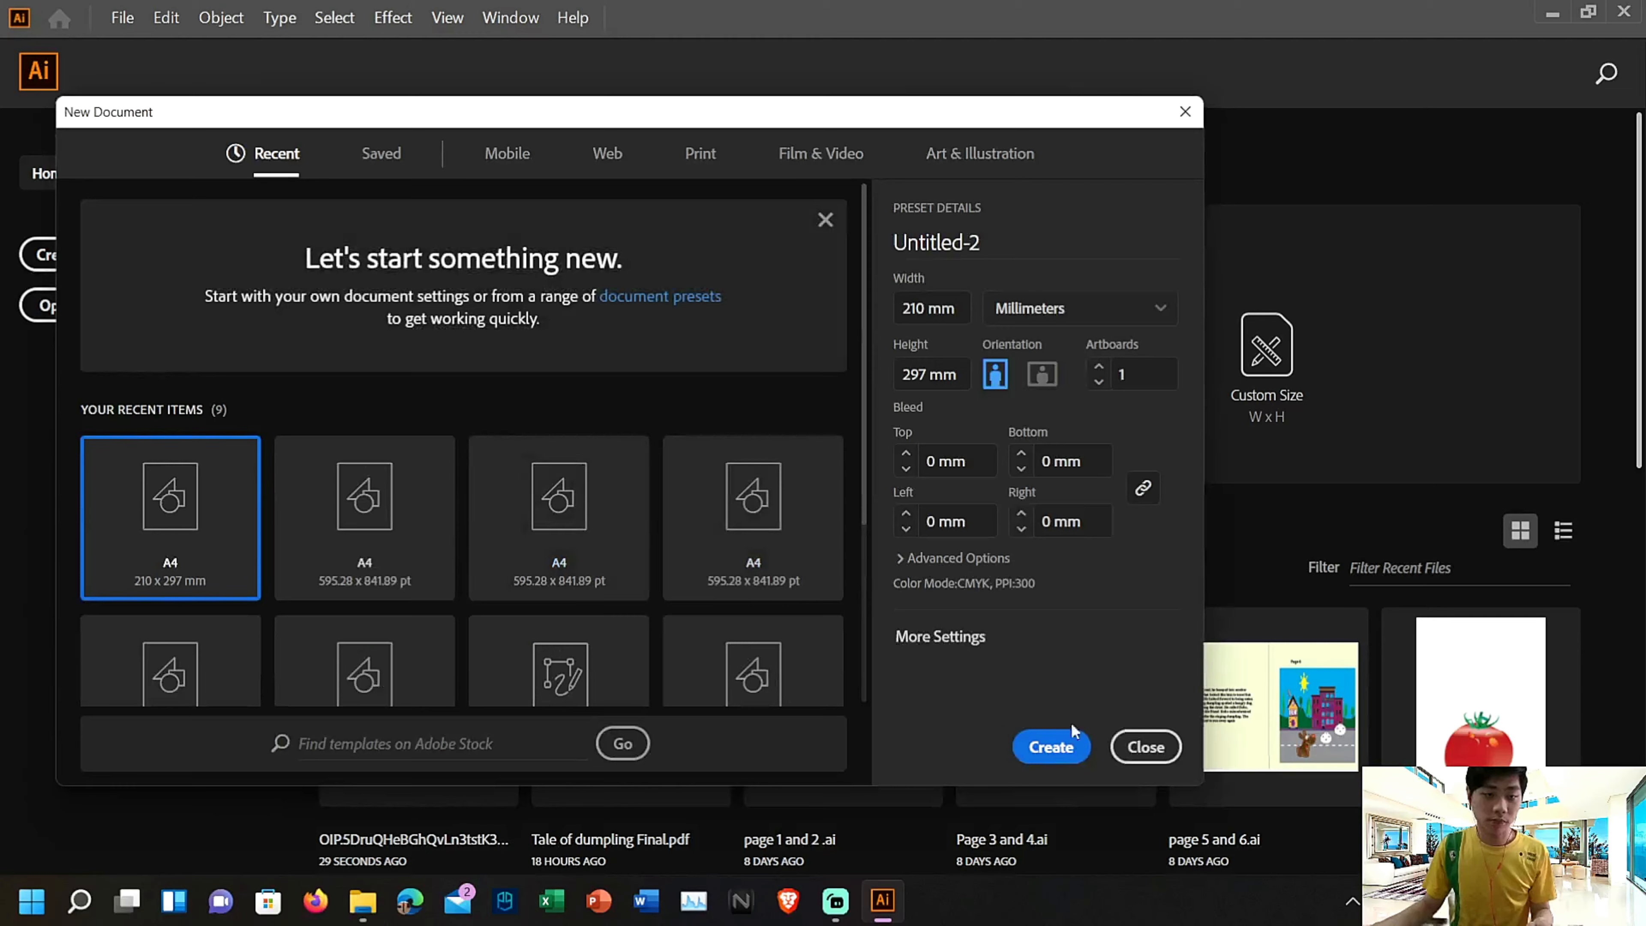
click(1050, 747)
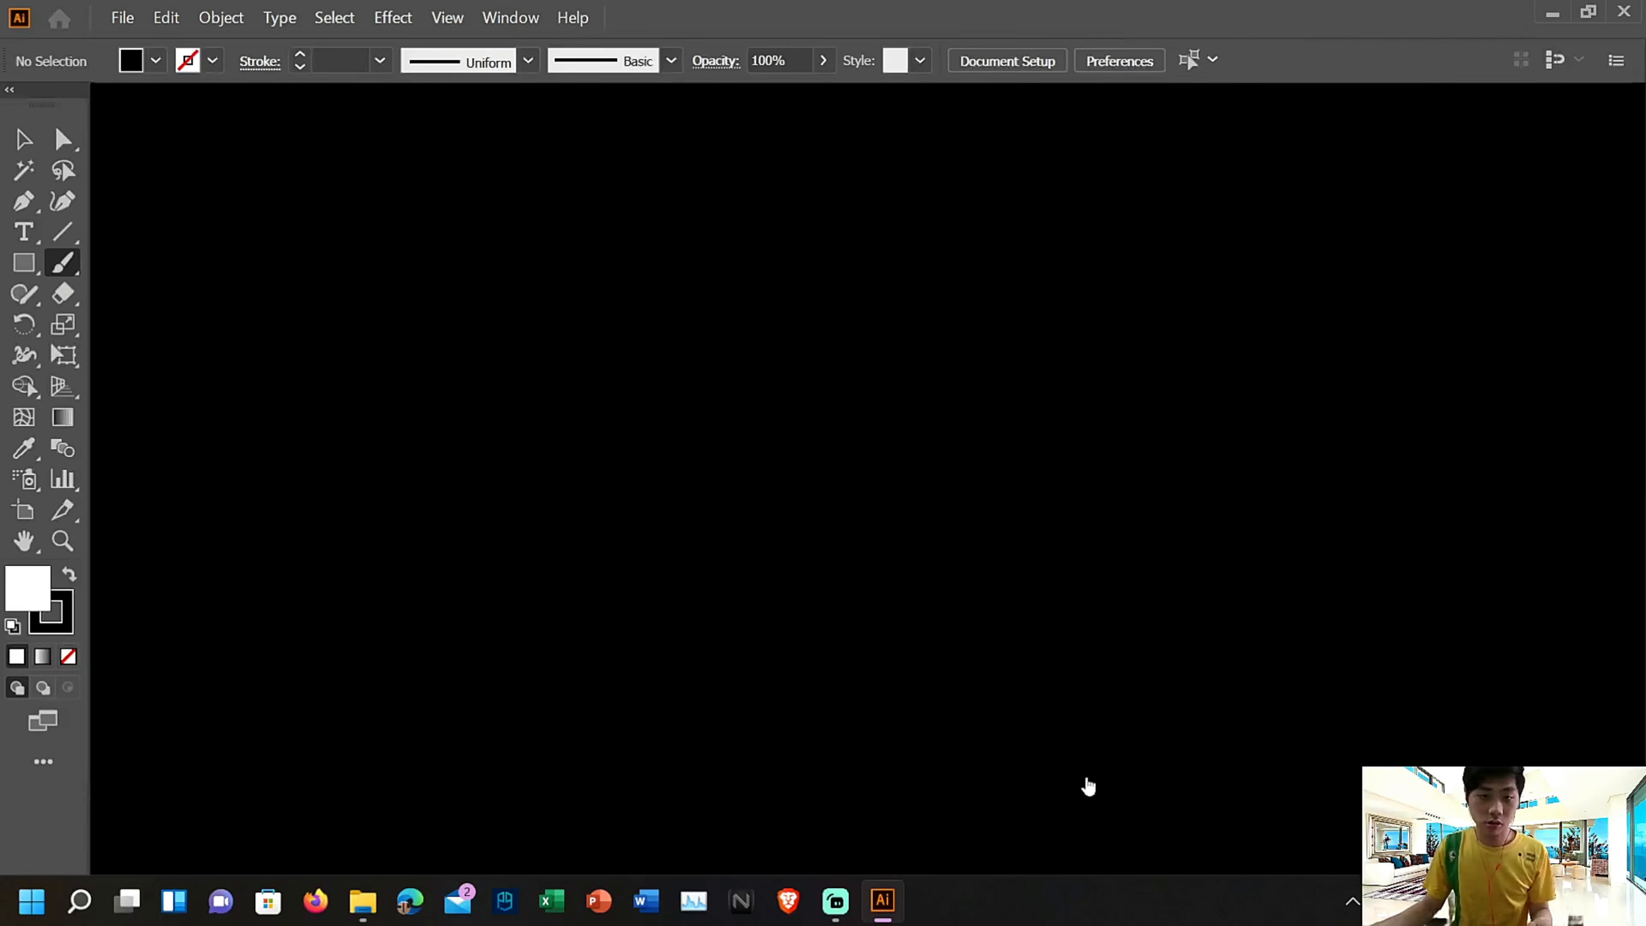
key(ctrl+1)
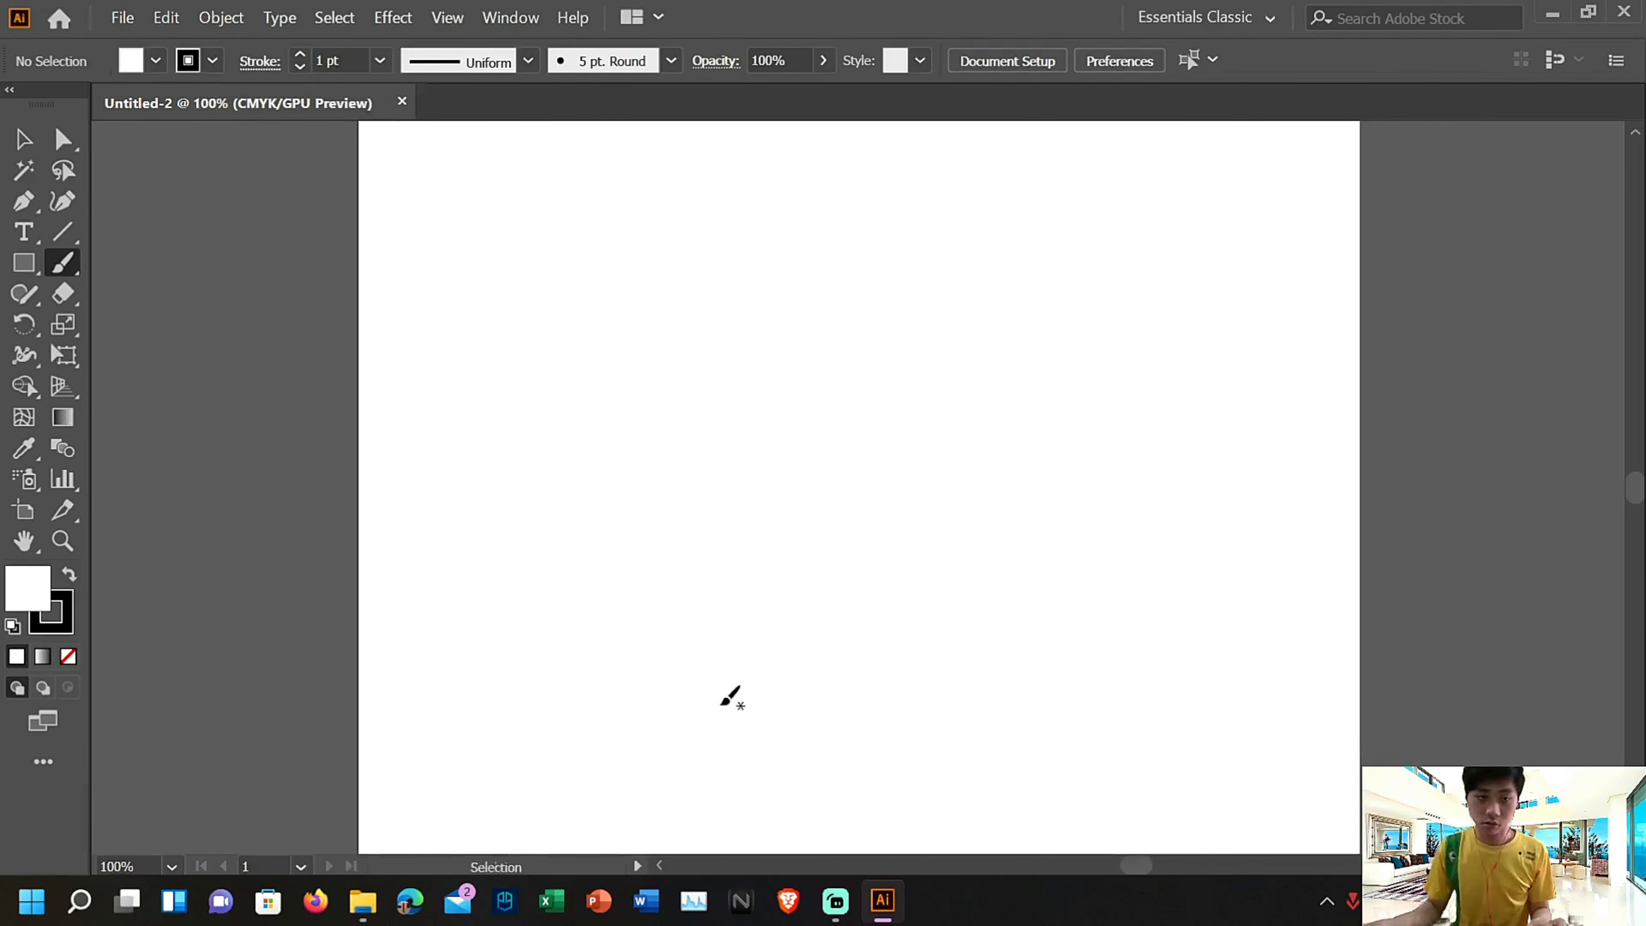
Place the river valley JPEG from the Downloads folder in the new document and move it fully onto the artboard, roughly centred across its width
click(23, 140)
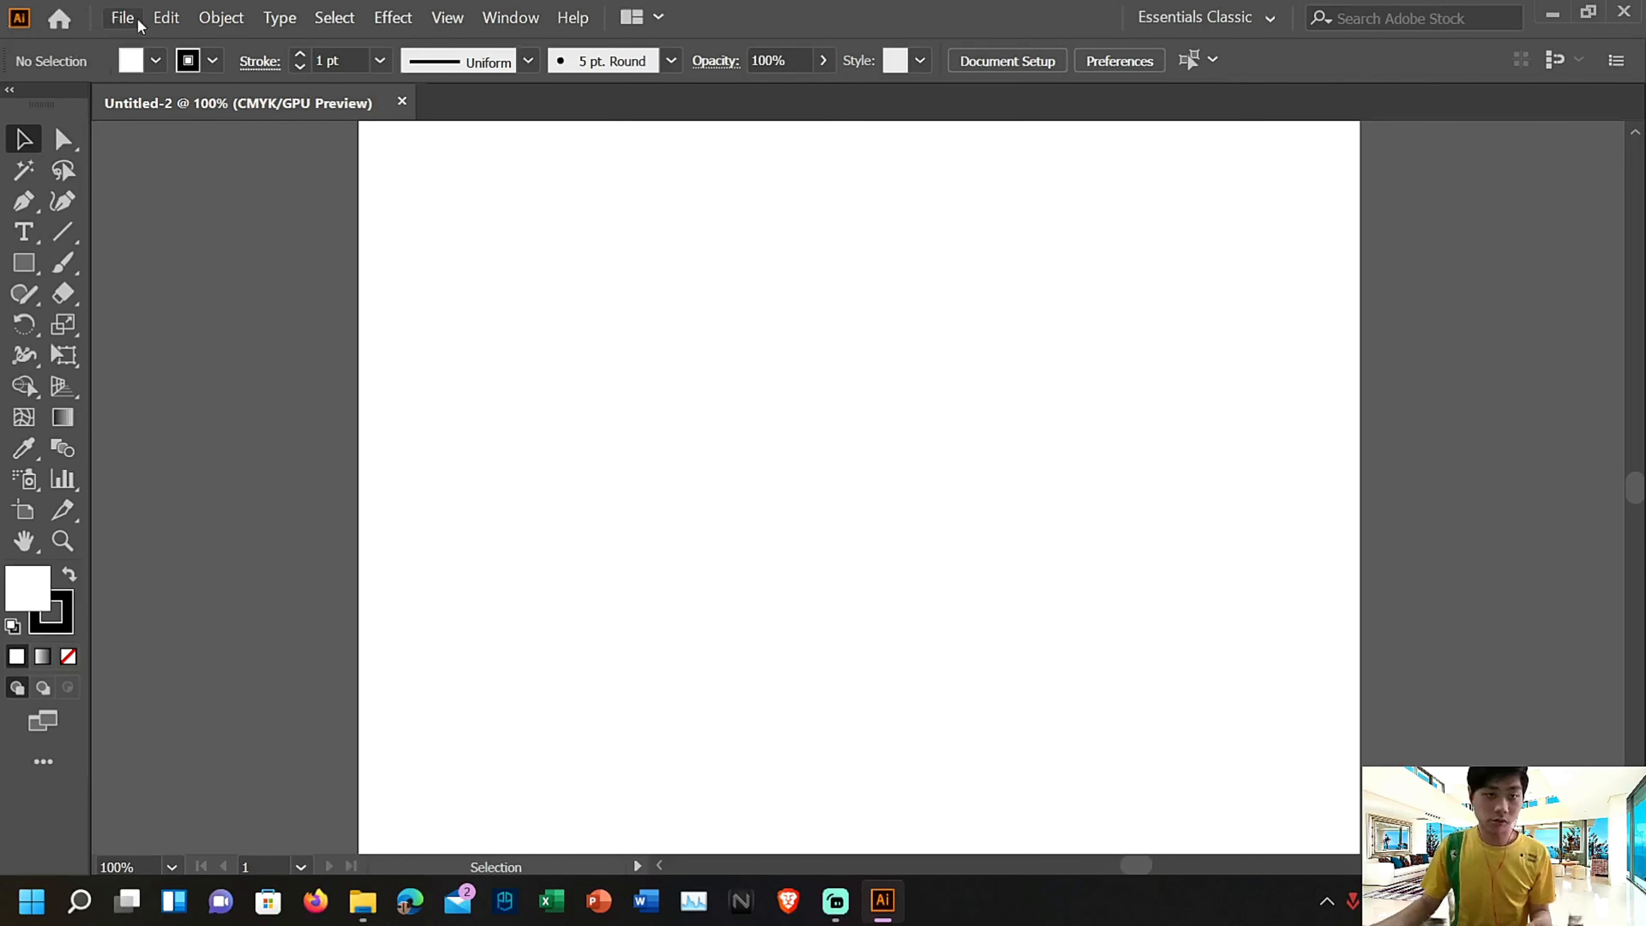
click(363, 899)
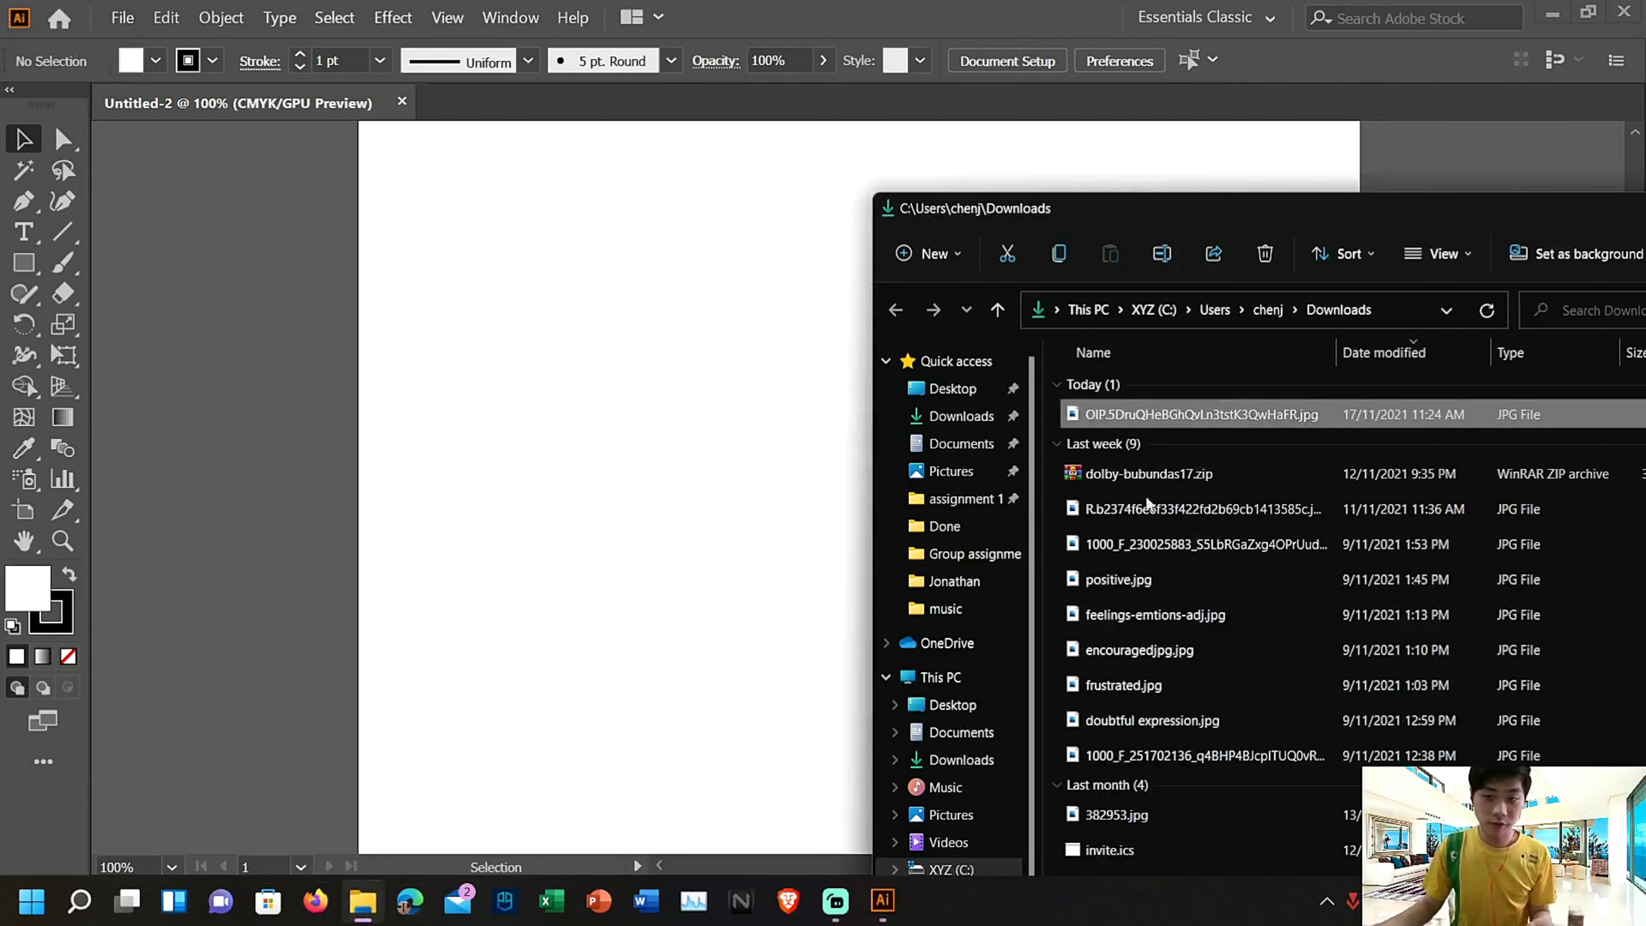
drag(1205, 414, 631, 367)
click(580, 370)
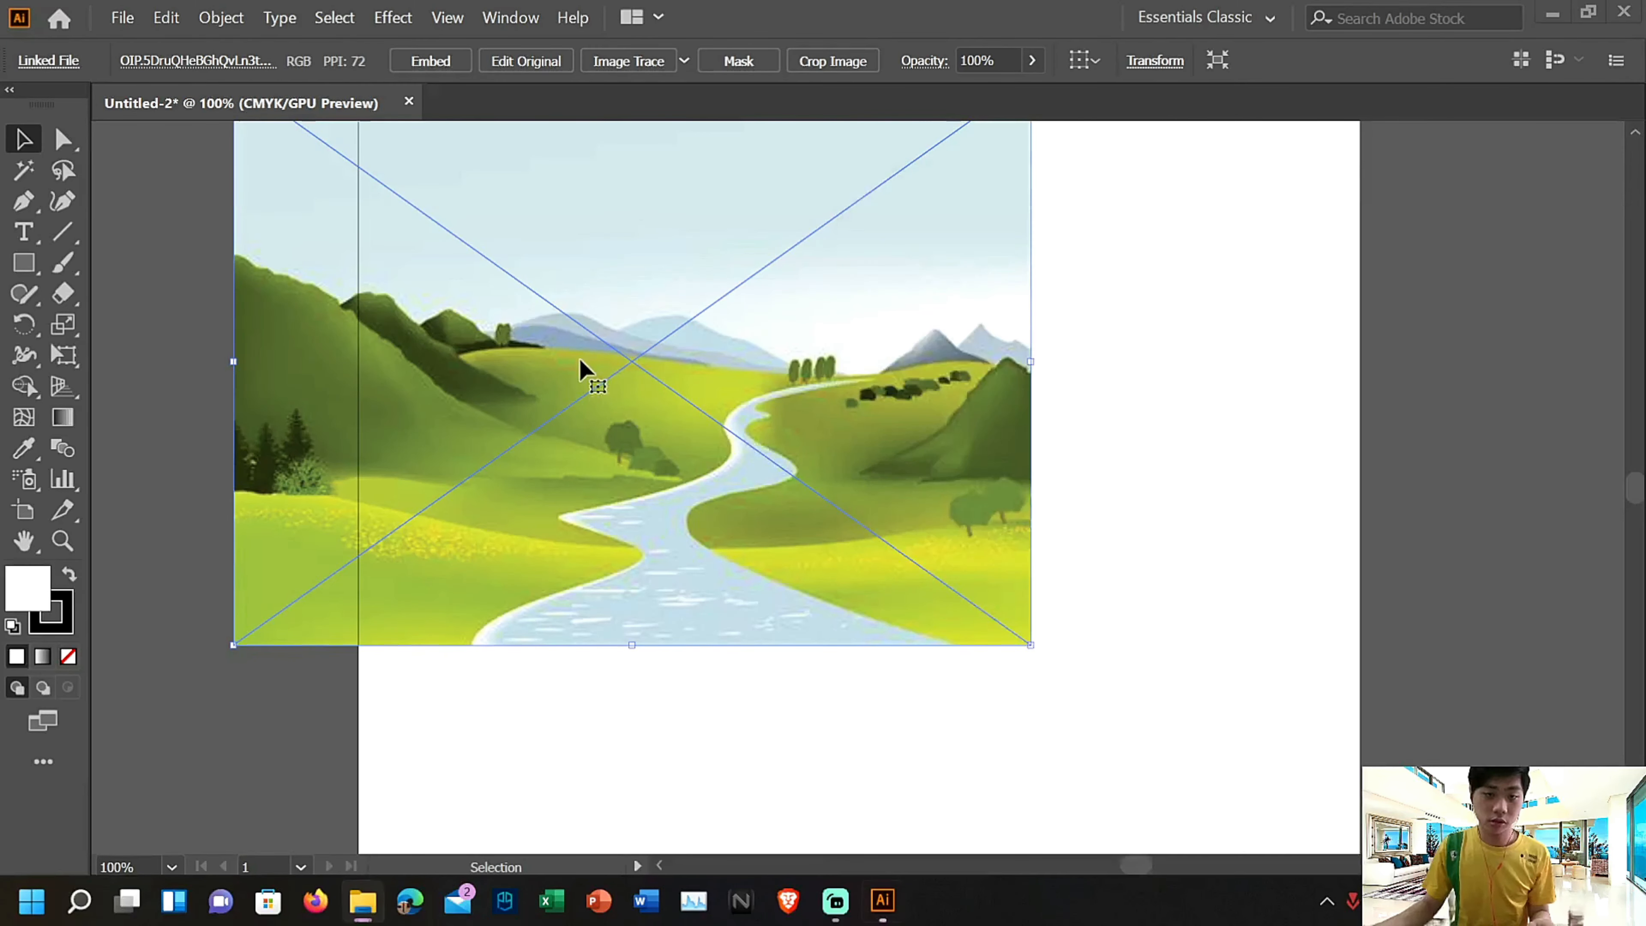
drag(562, 247, 735, 387)
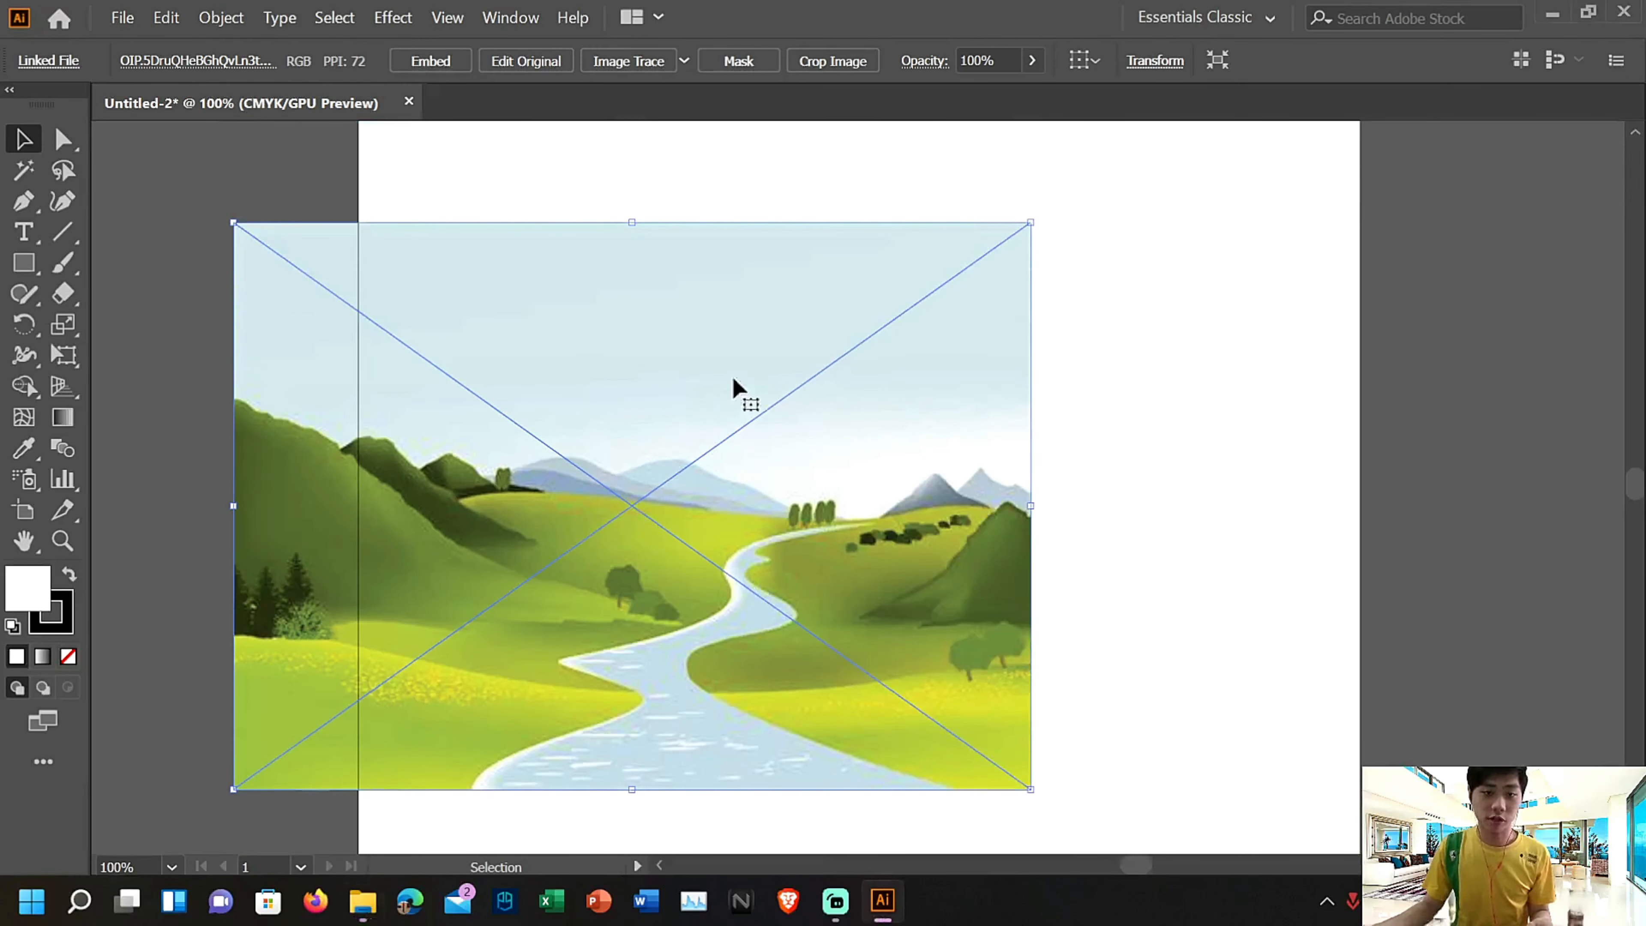
drag(839, 336, 1012, 332)
drag(1009, 325, 753, 315)
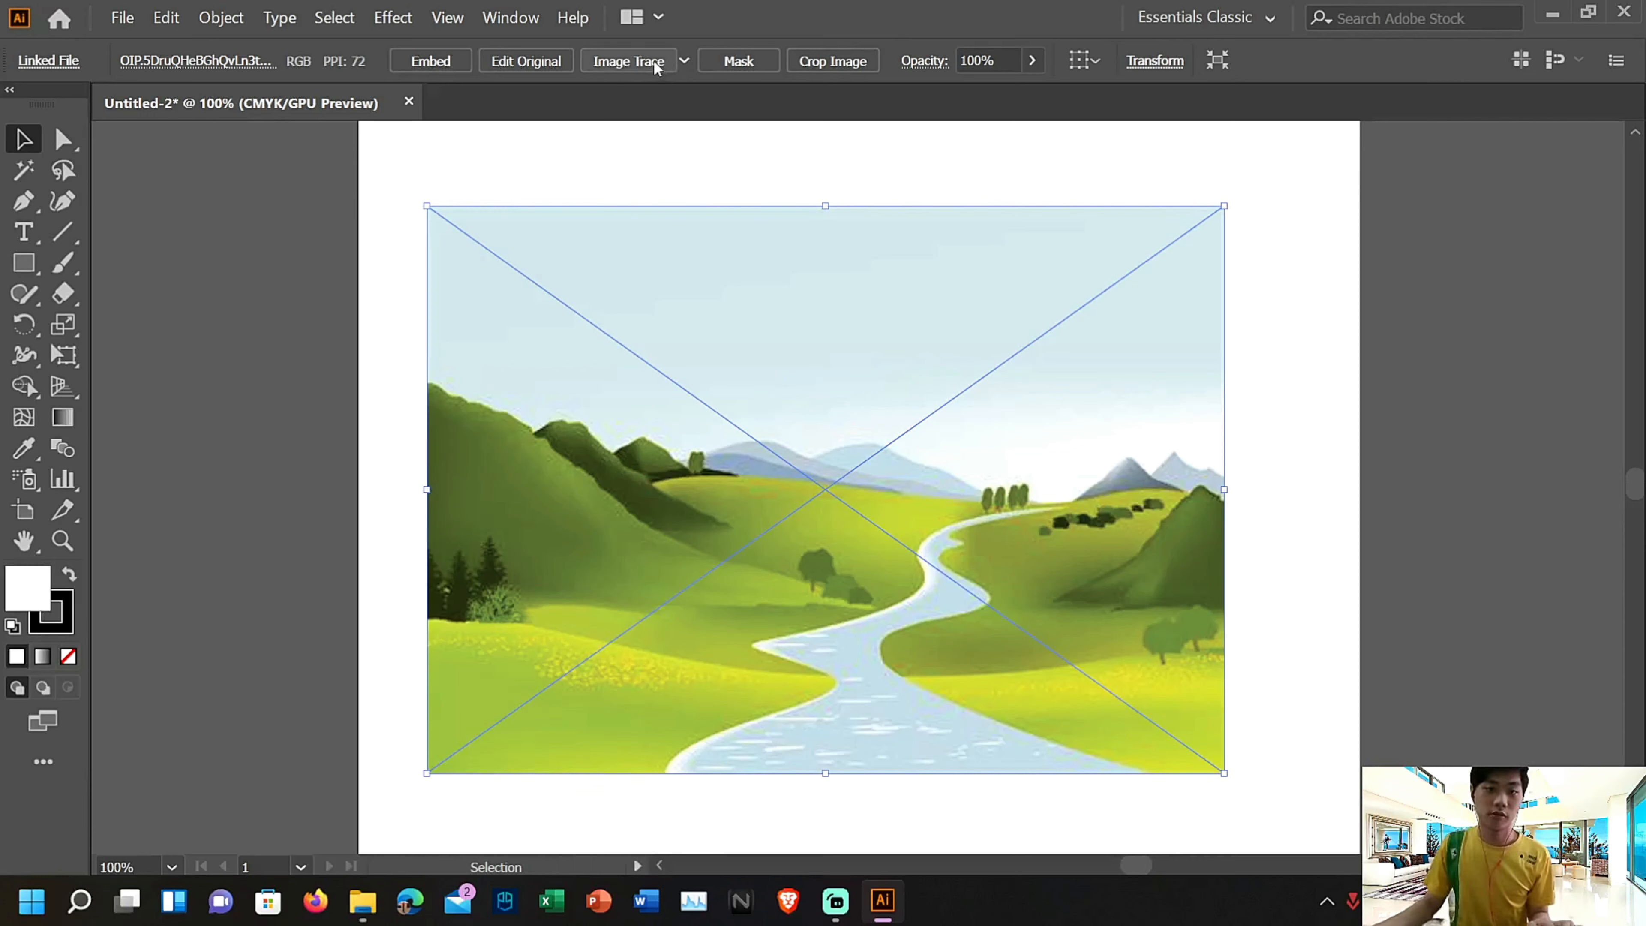
Trace the landscape image with the Shades of Gray preset and expand the tracing into editable paths
click(684, 61)
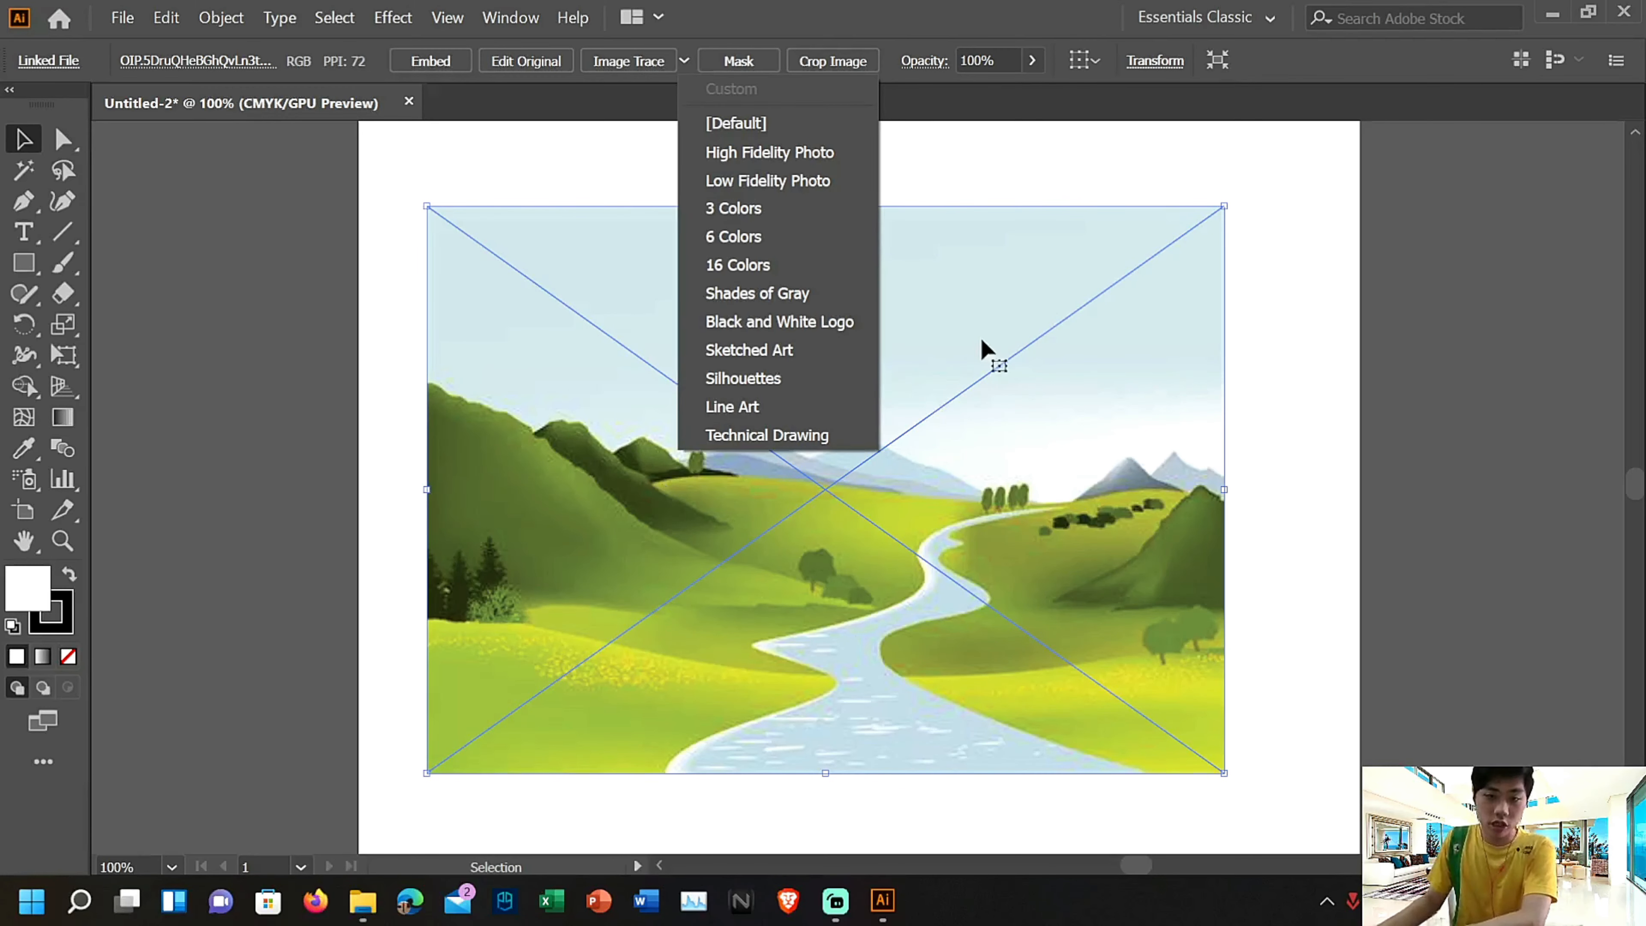
click(835, 297)
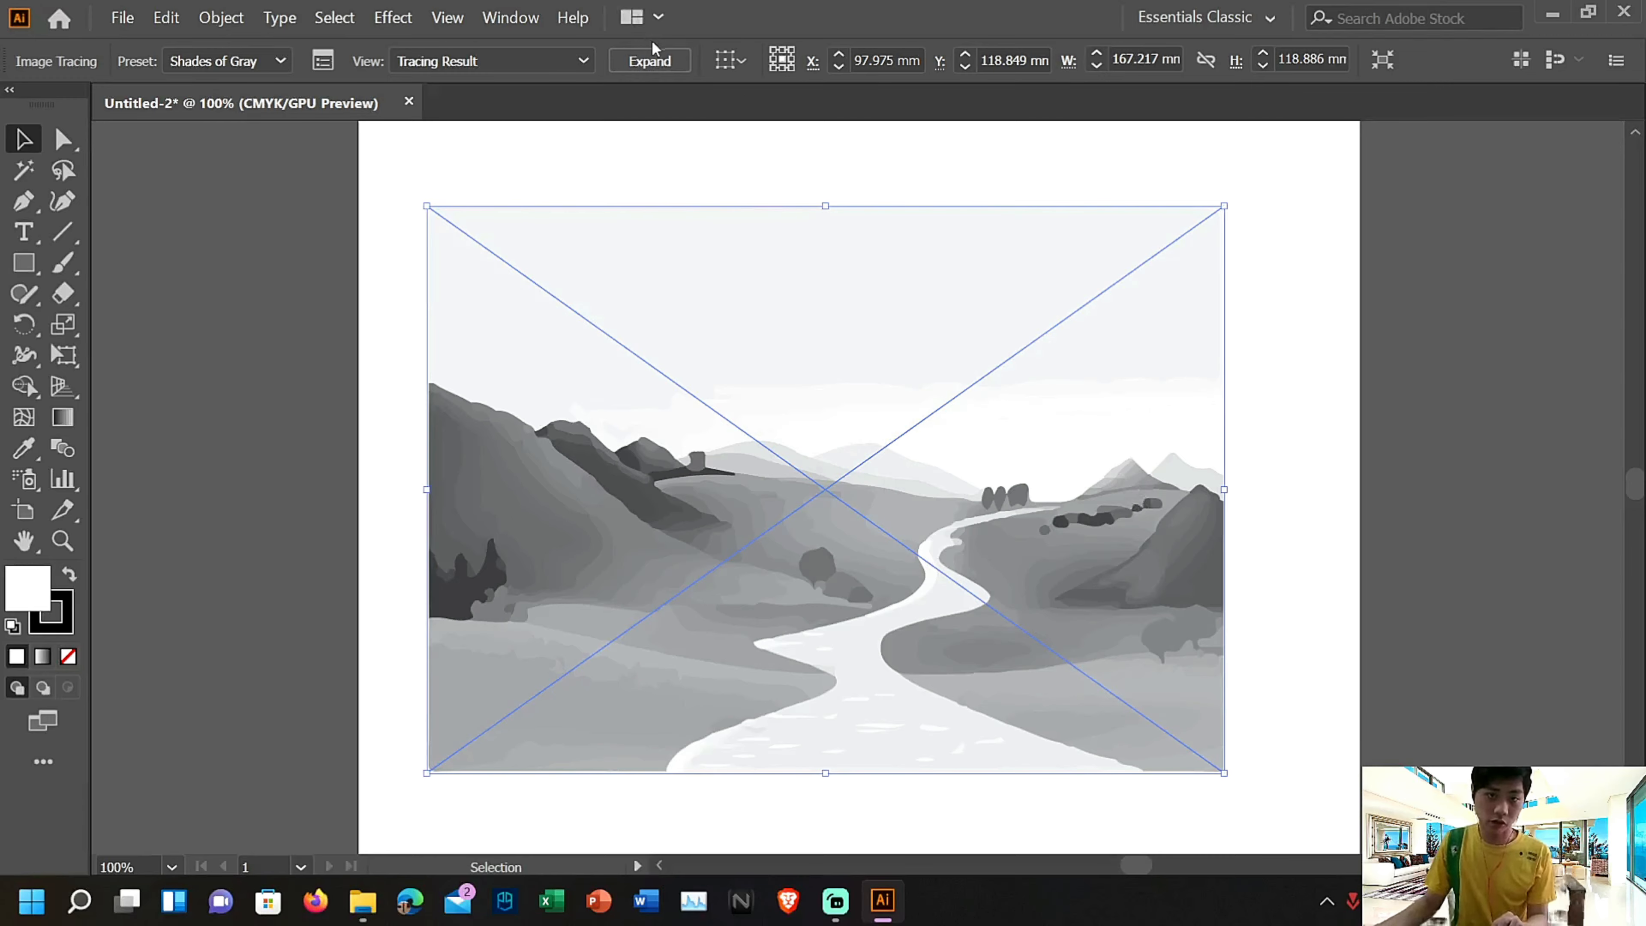
click(649, 59)
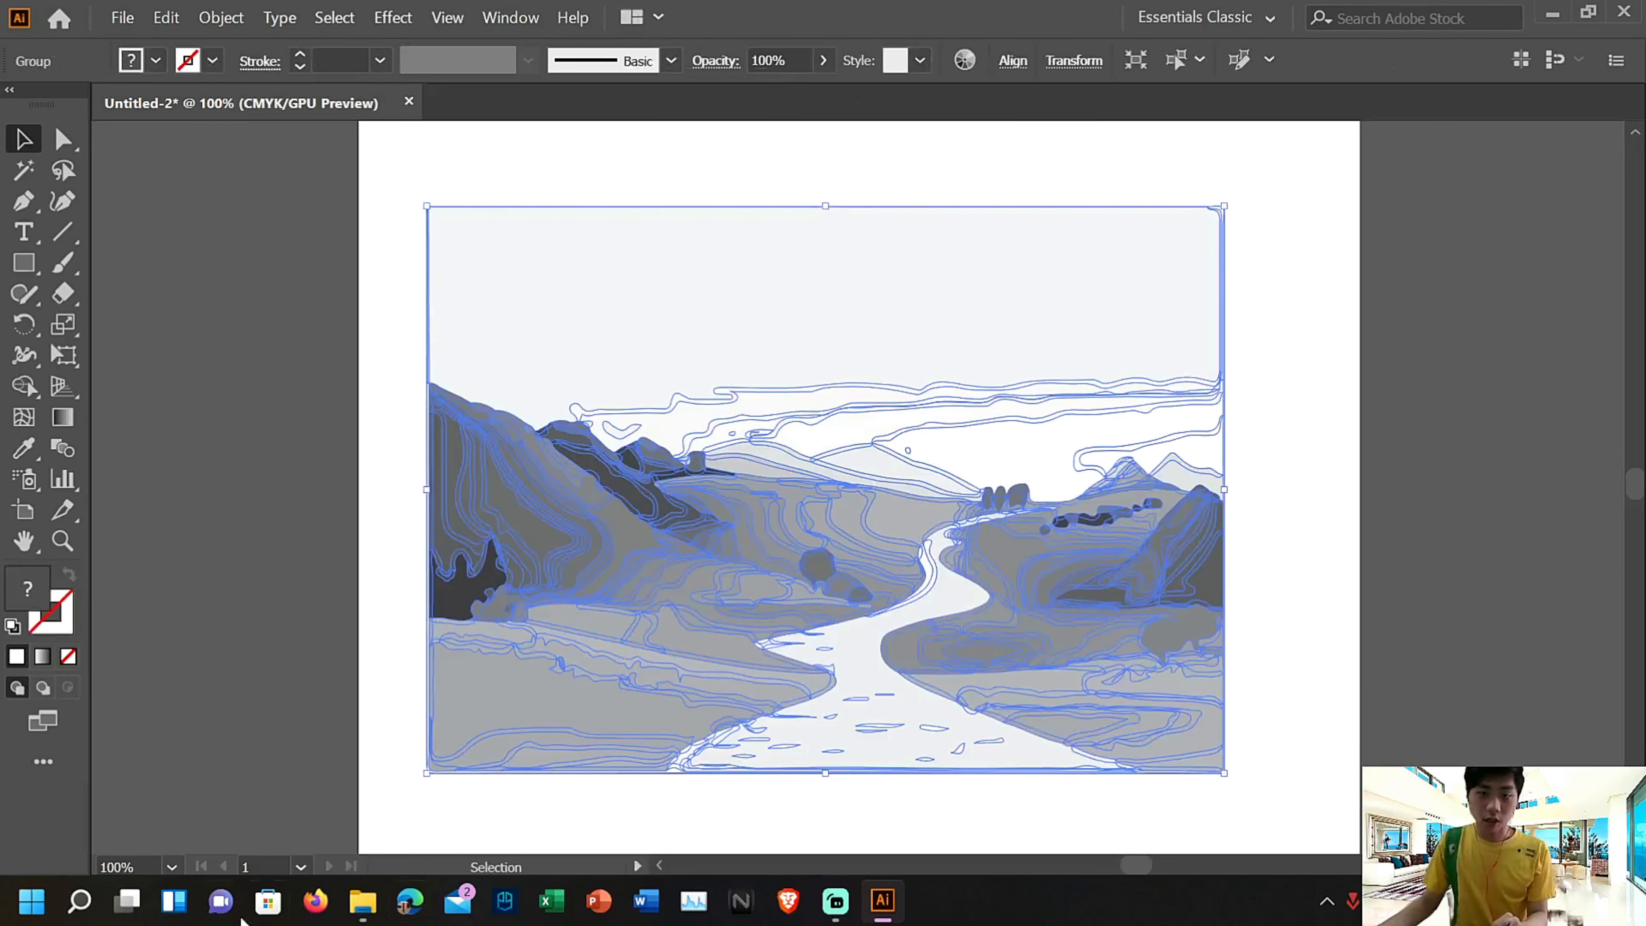
Isolate the thin grass strip at the lower right of the traced landscape and fill it with green
scroll(732, 843, up, 1)
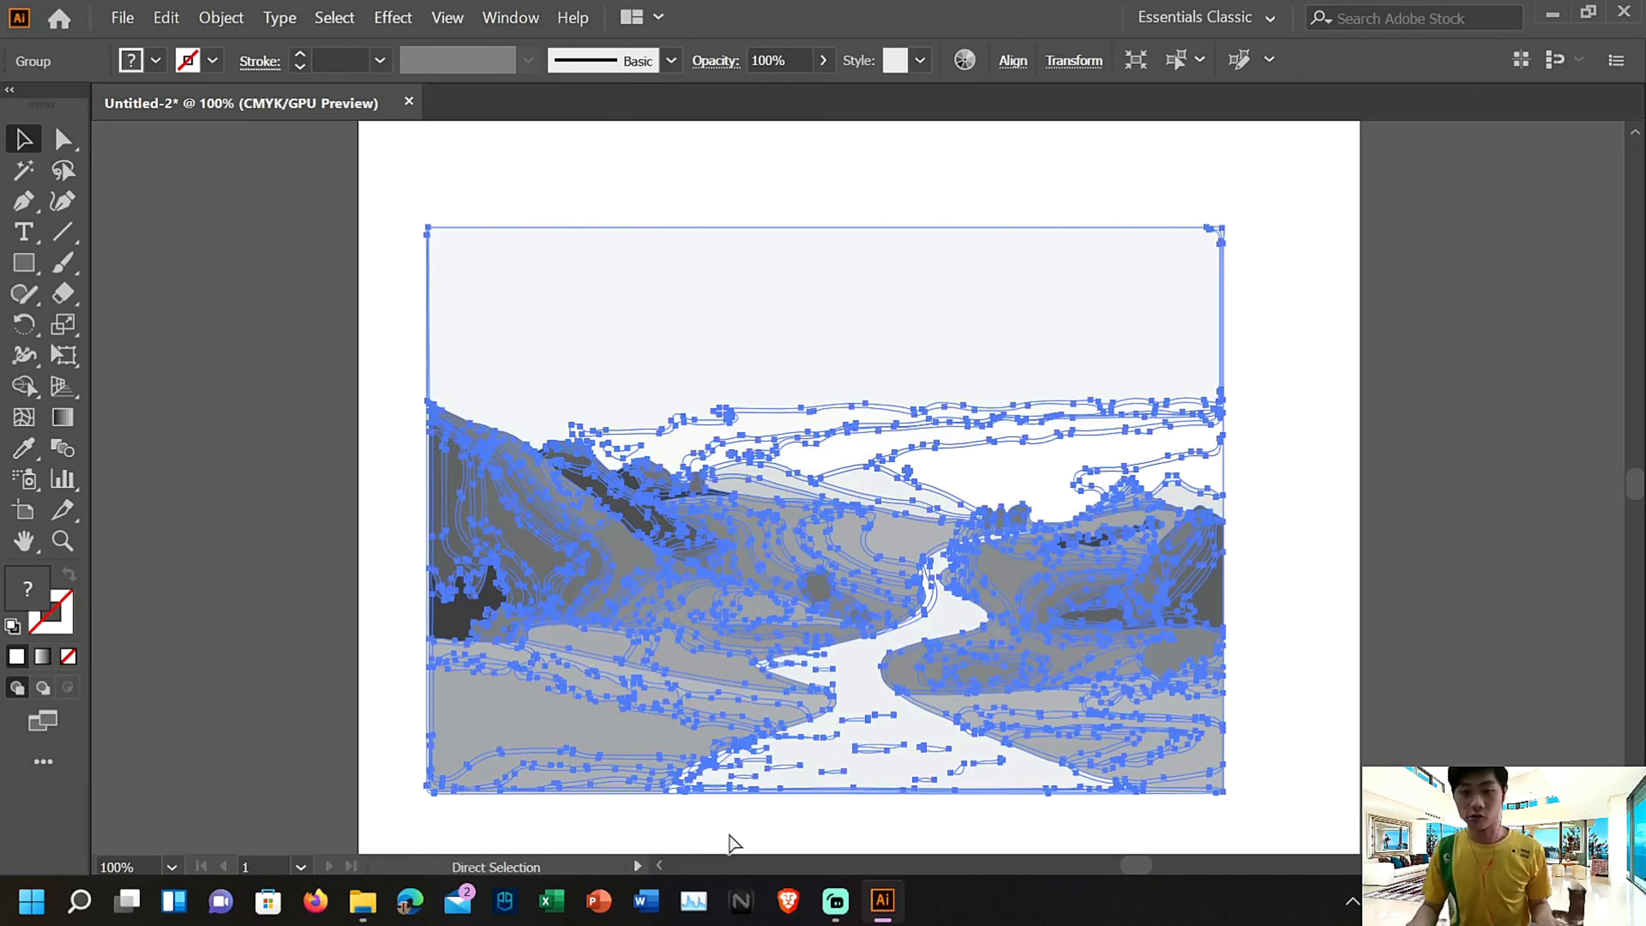
key(ctrl+plus)
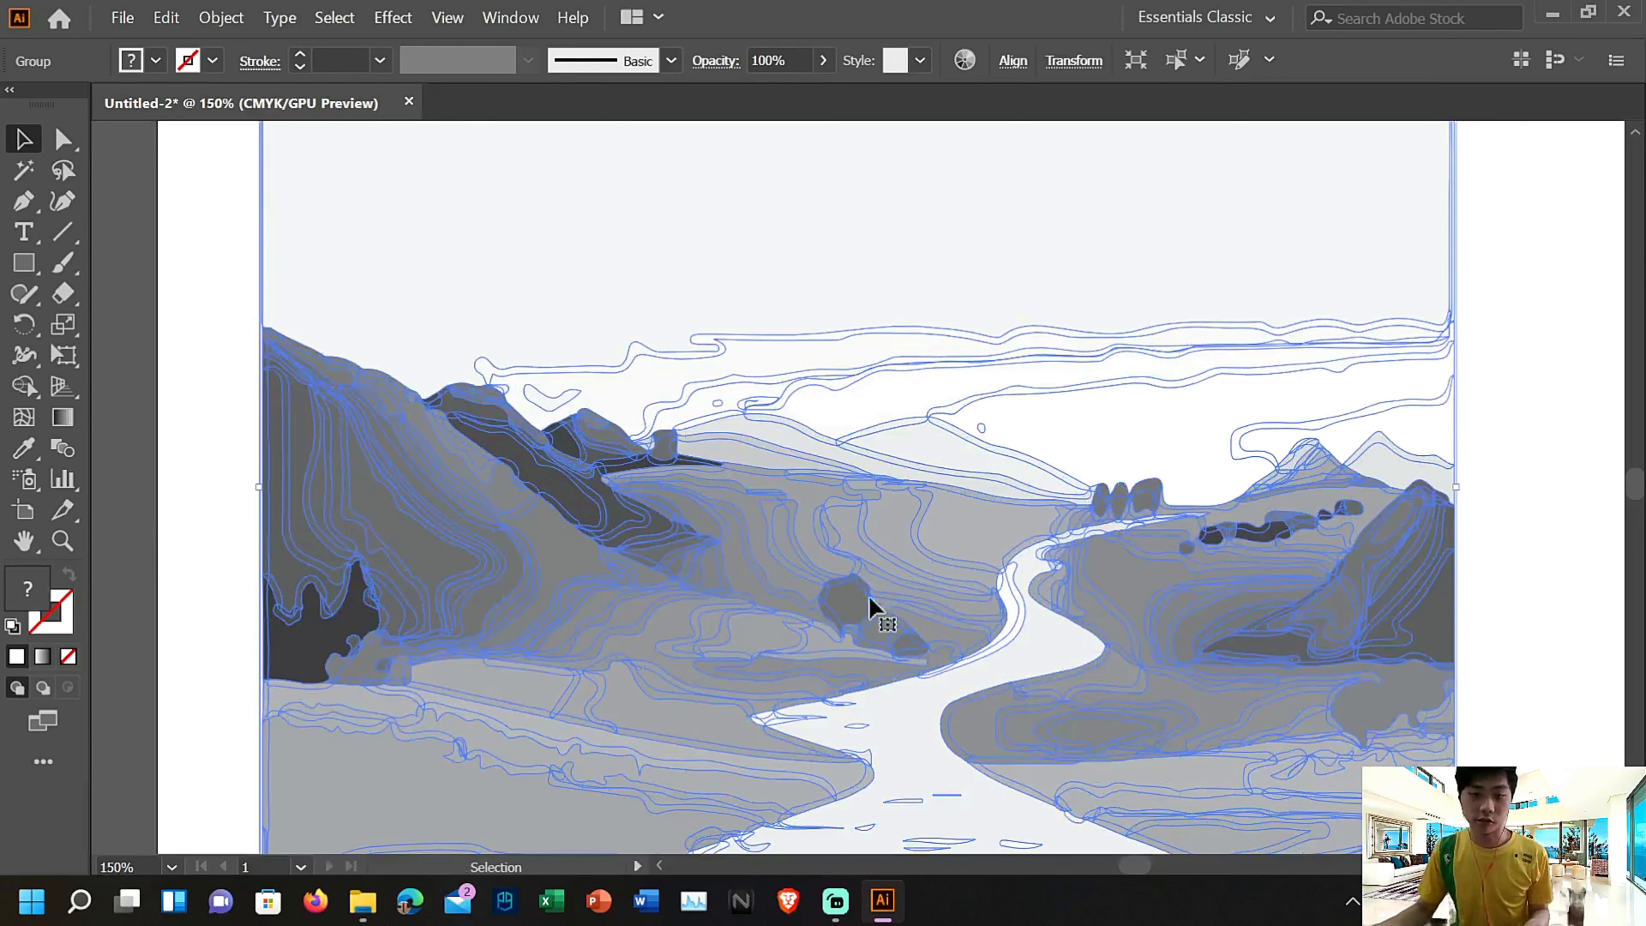
scroll(1564, 622, down, 3)
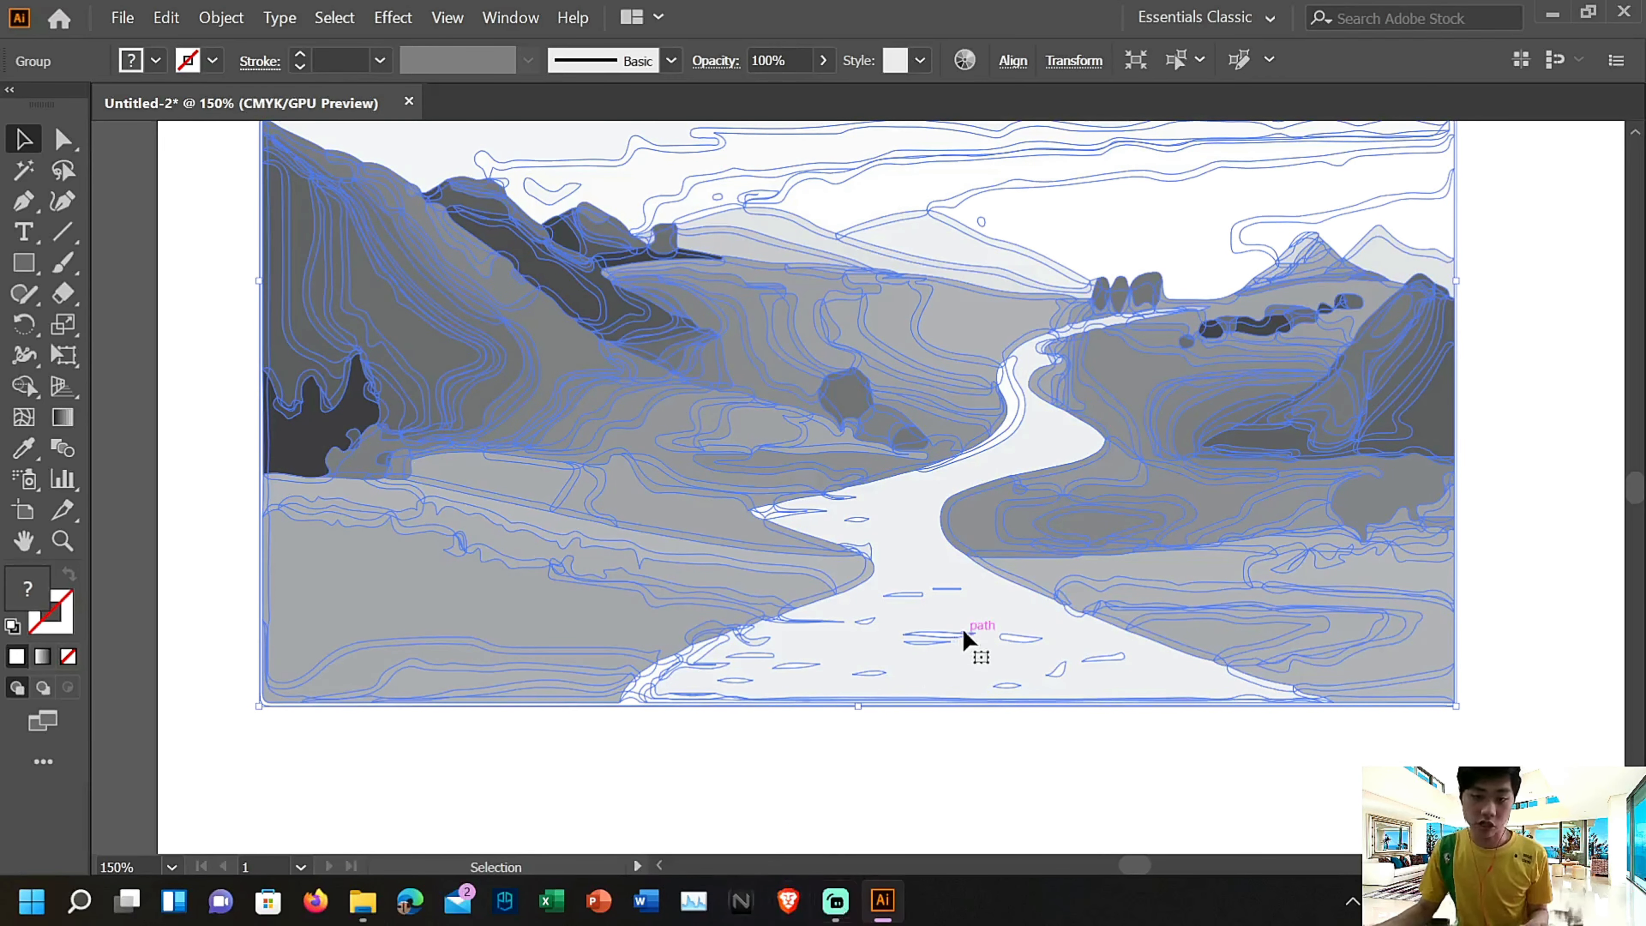
click(946, 684)
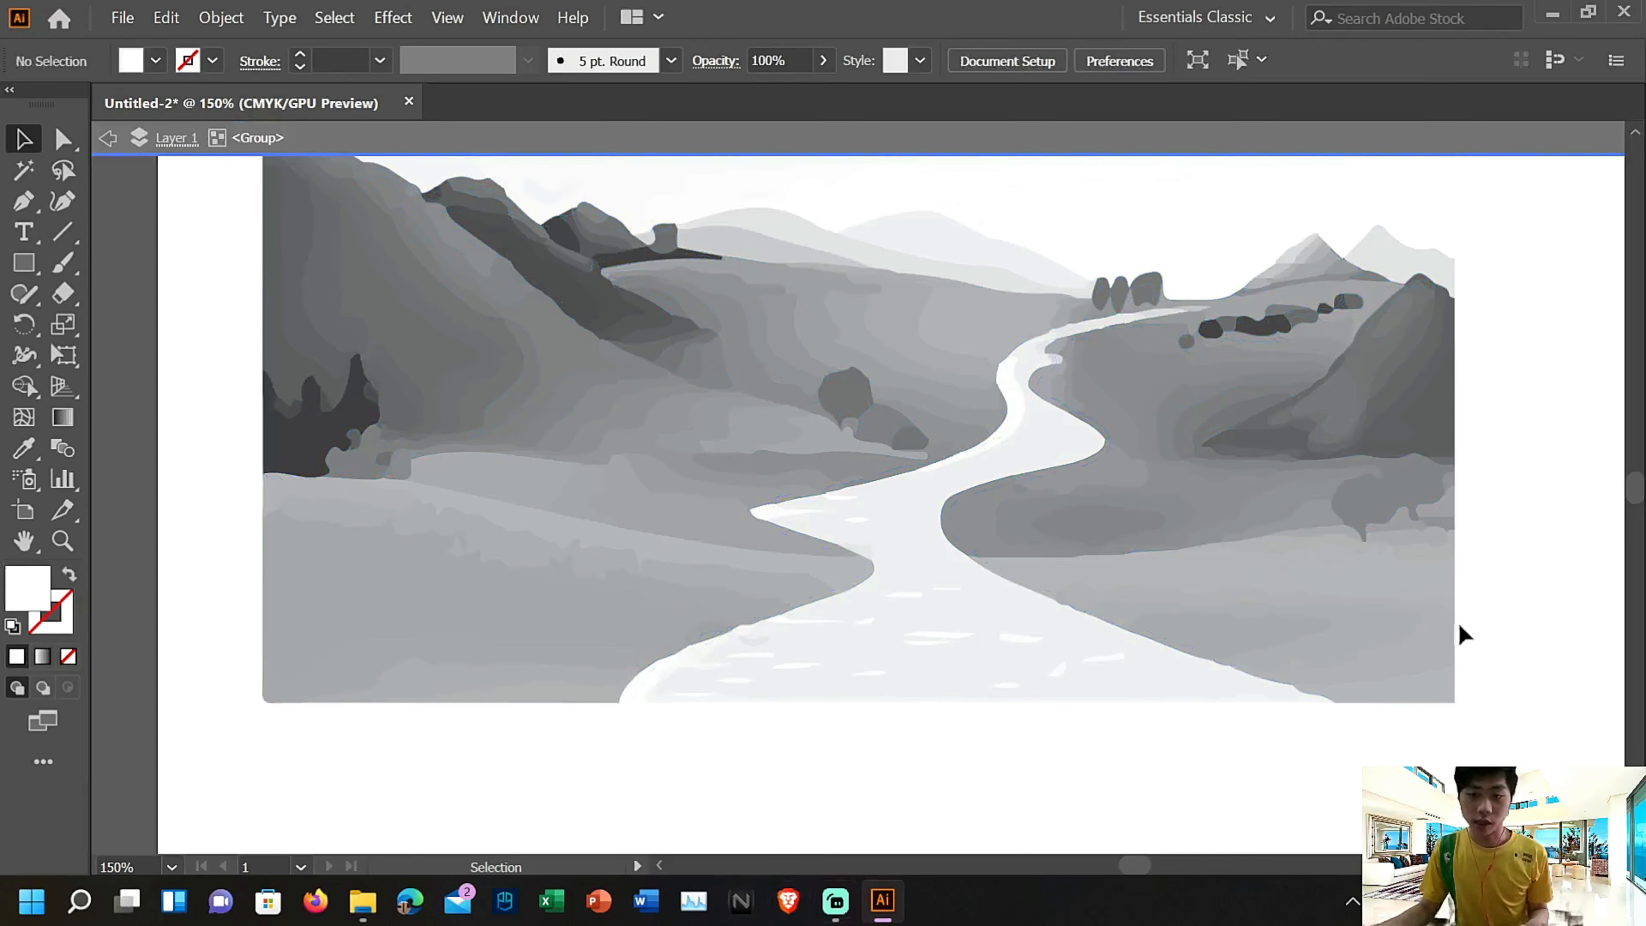
double_click(1276, 577)
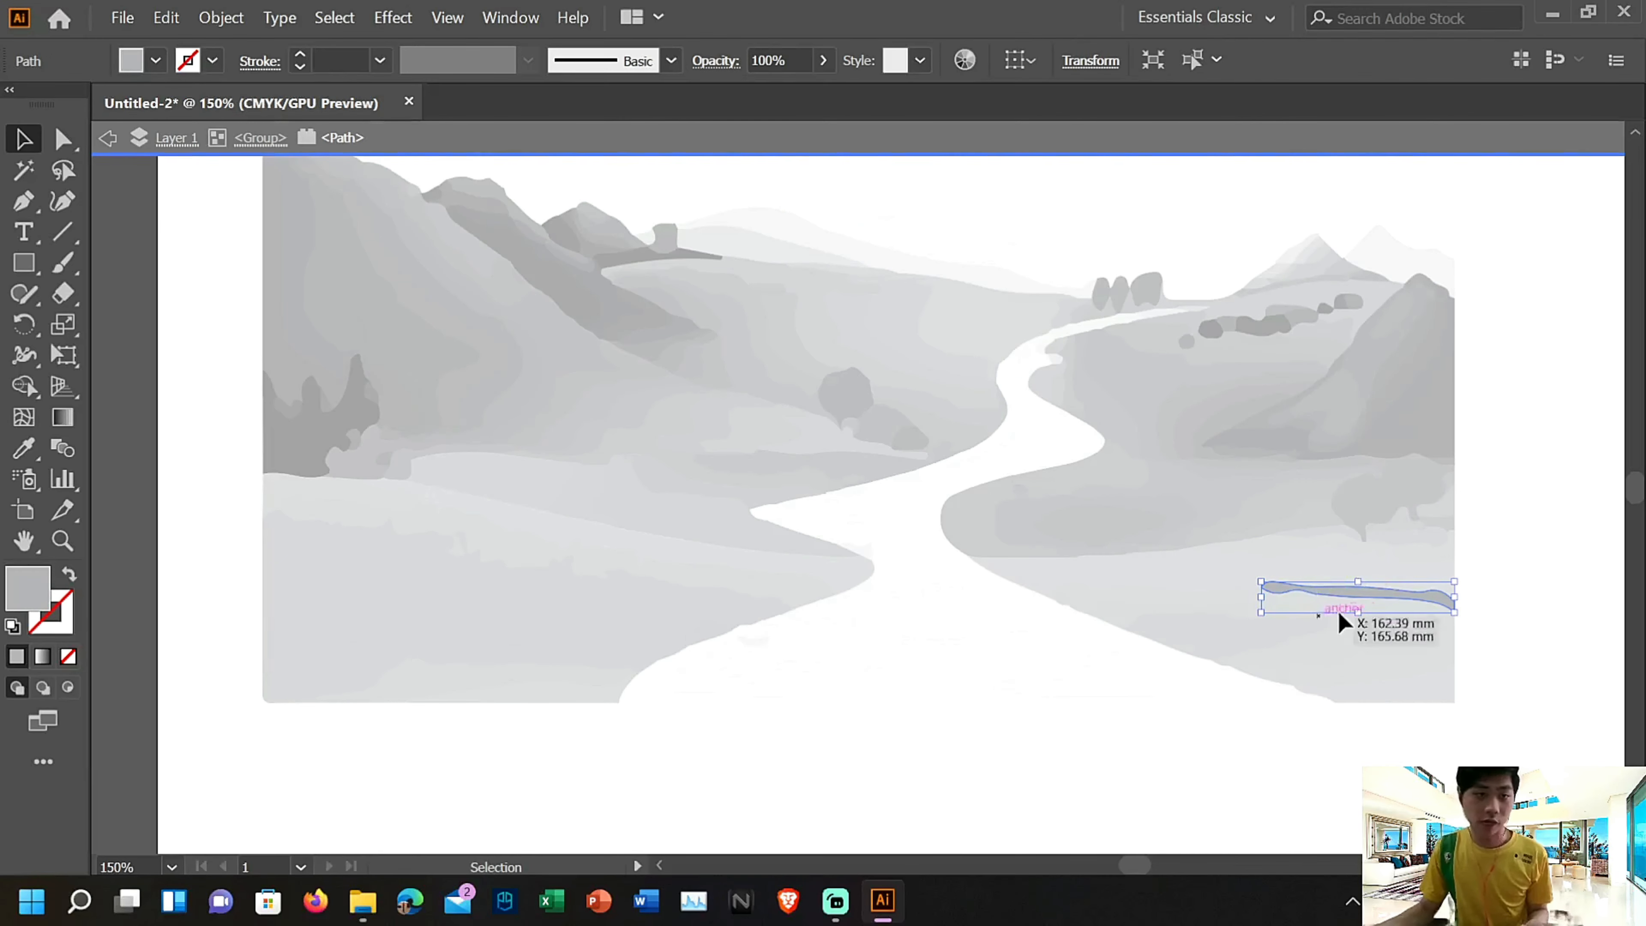
click(156, 62)
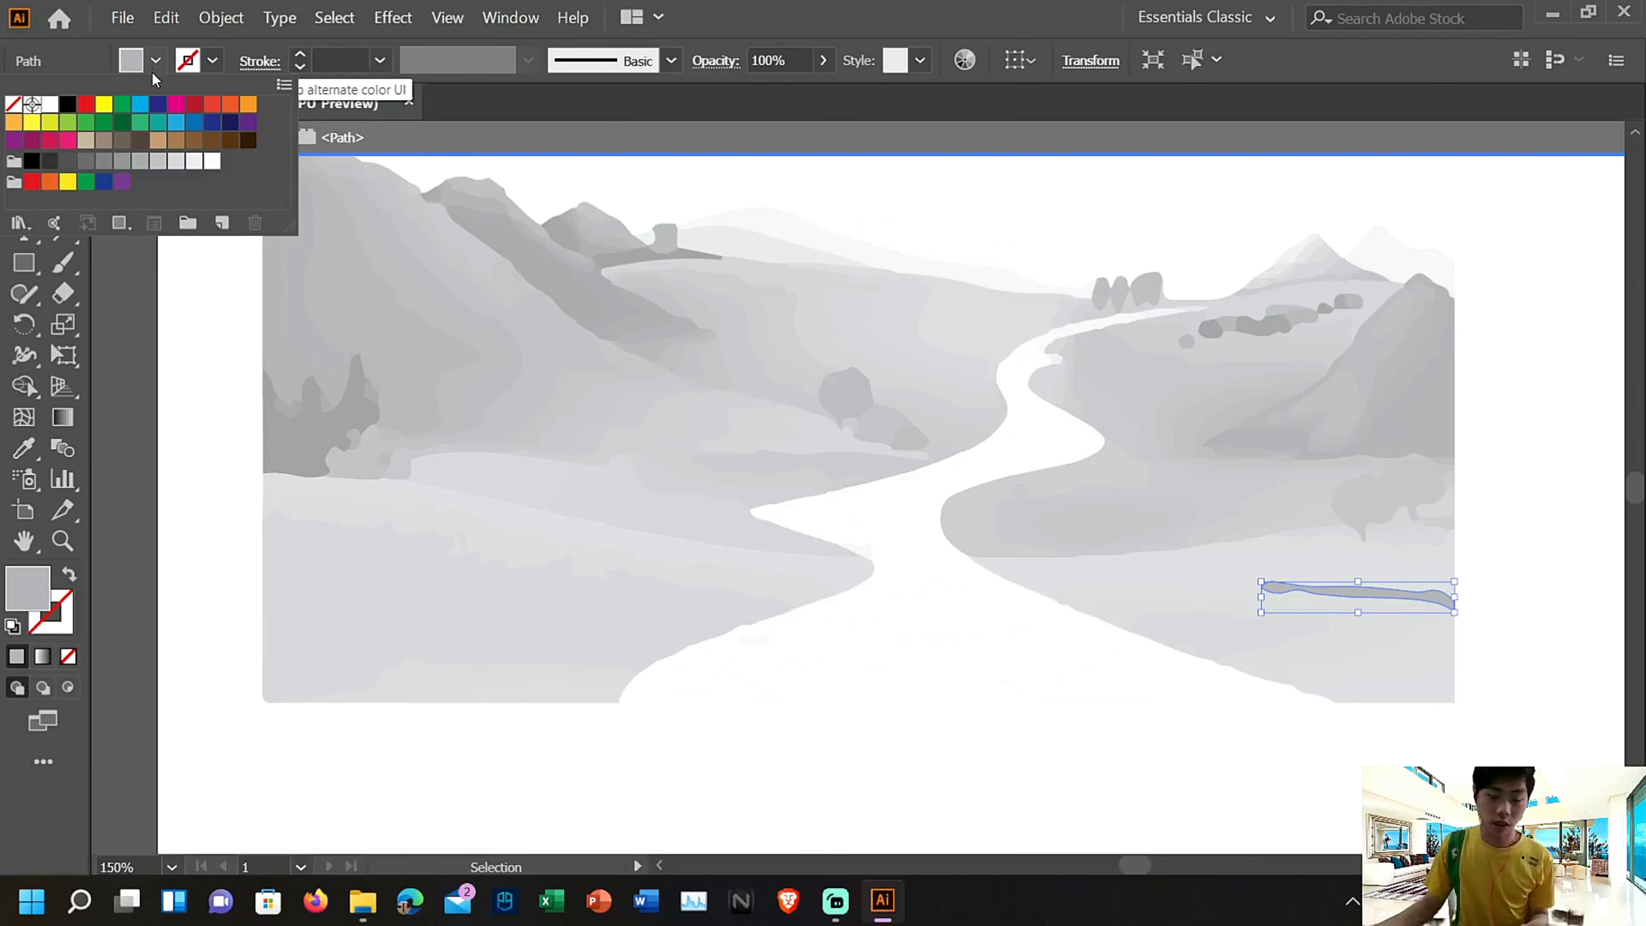
click(123, 105)
Isolate the traced group and fill the grass shape in the landscape's bottom-right corner with the same green as the thin strip
double_click(1218, 603)
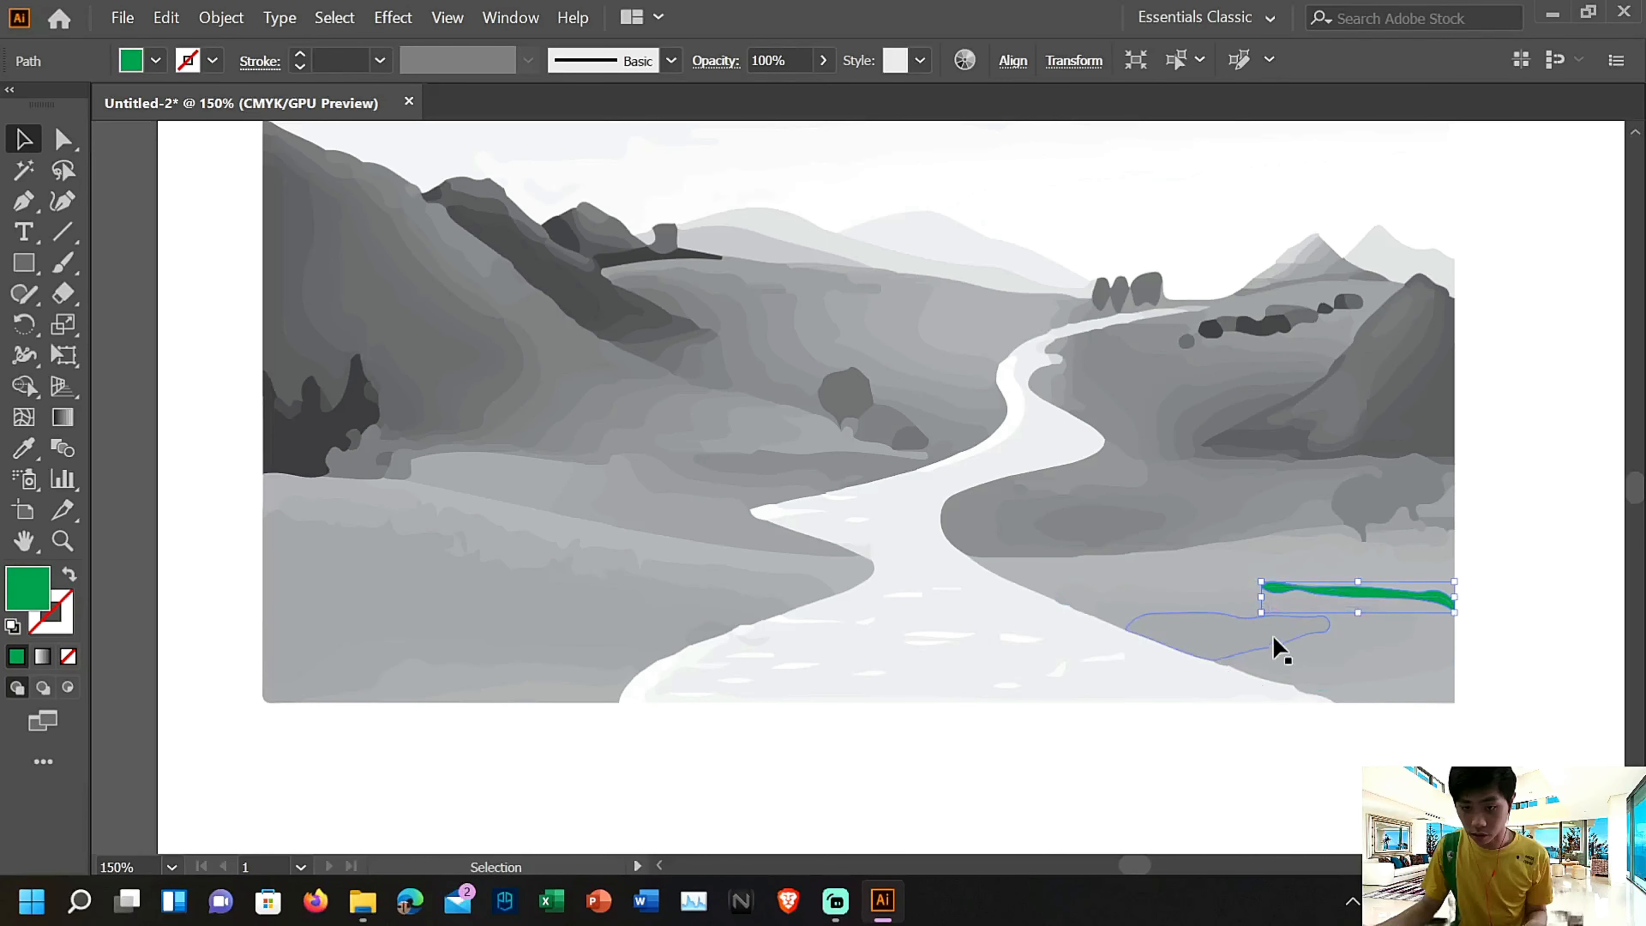
double_click(1284, 645)
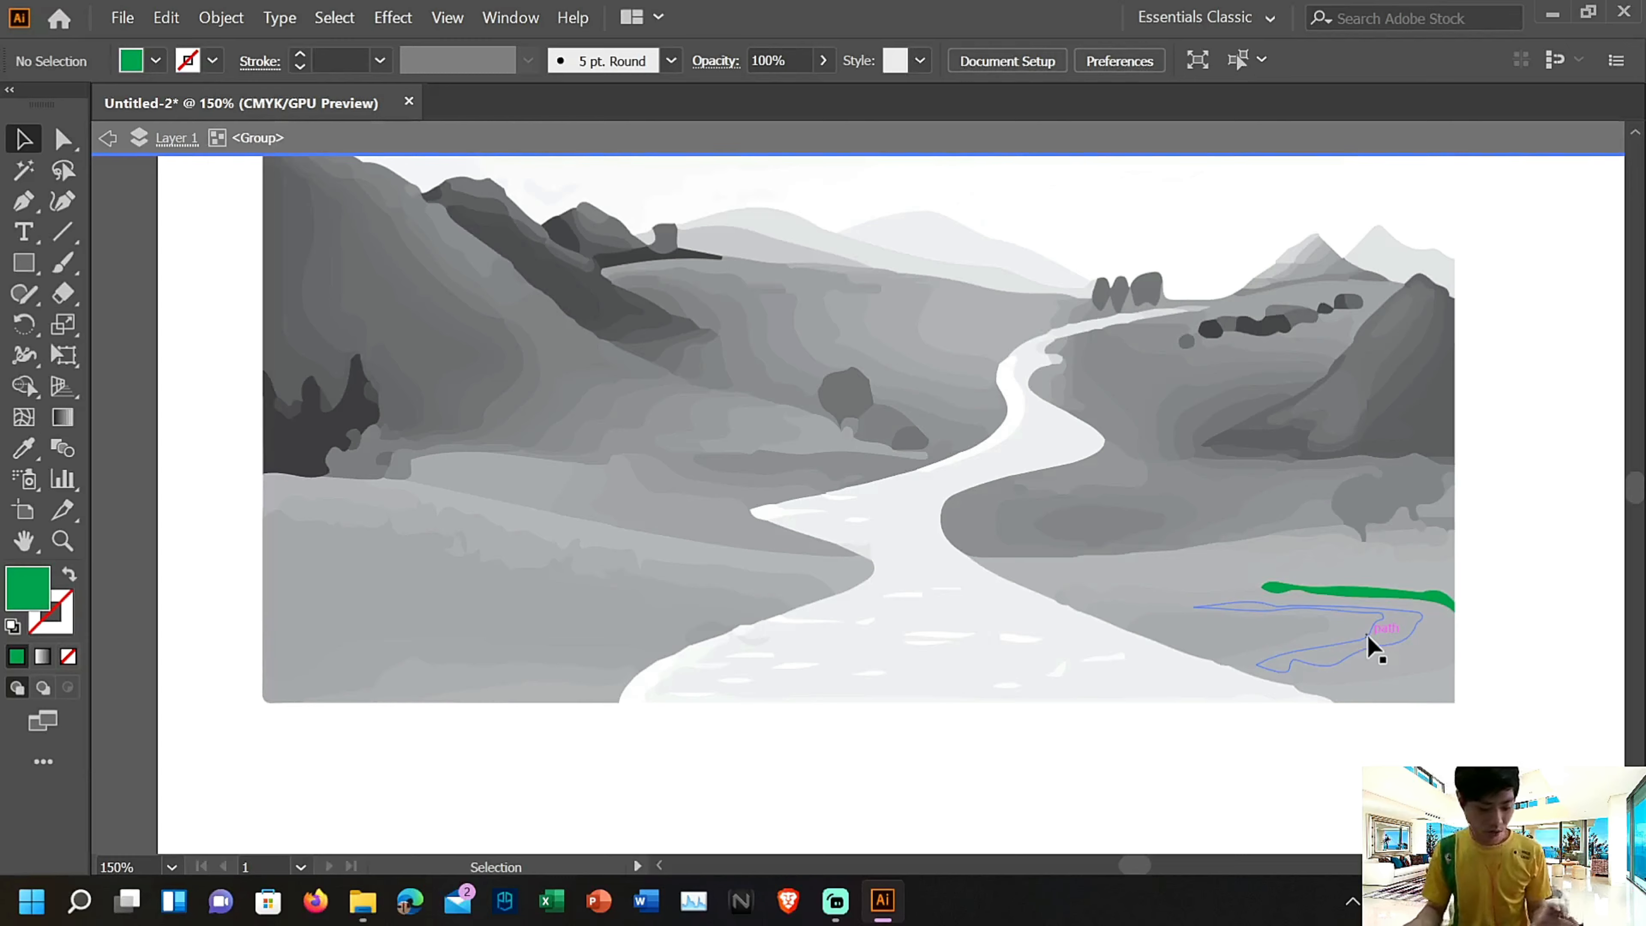
key(ctrl+equal)
key(ctrl+equal)
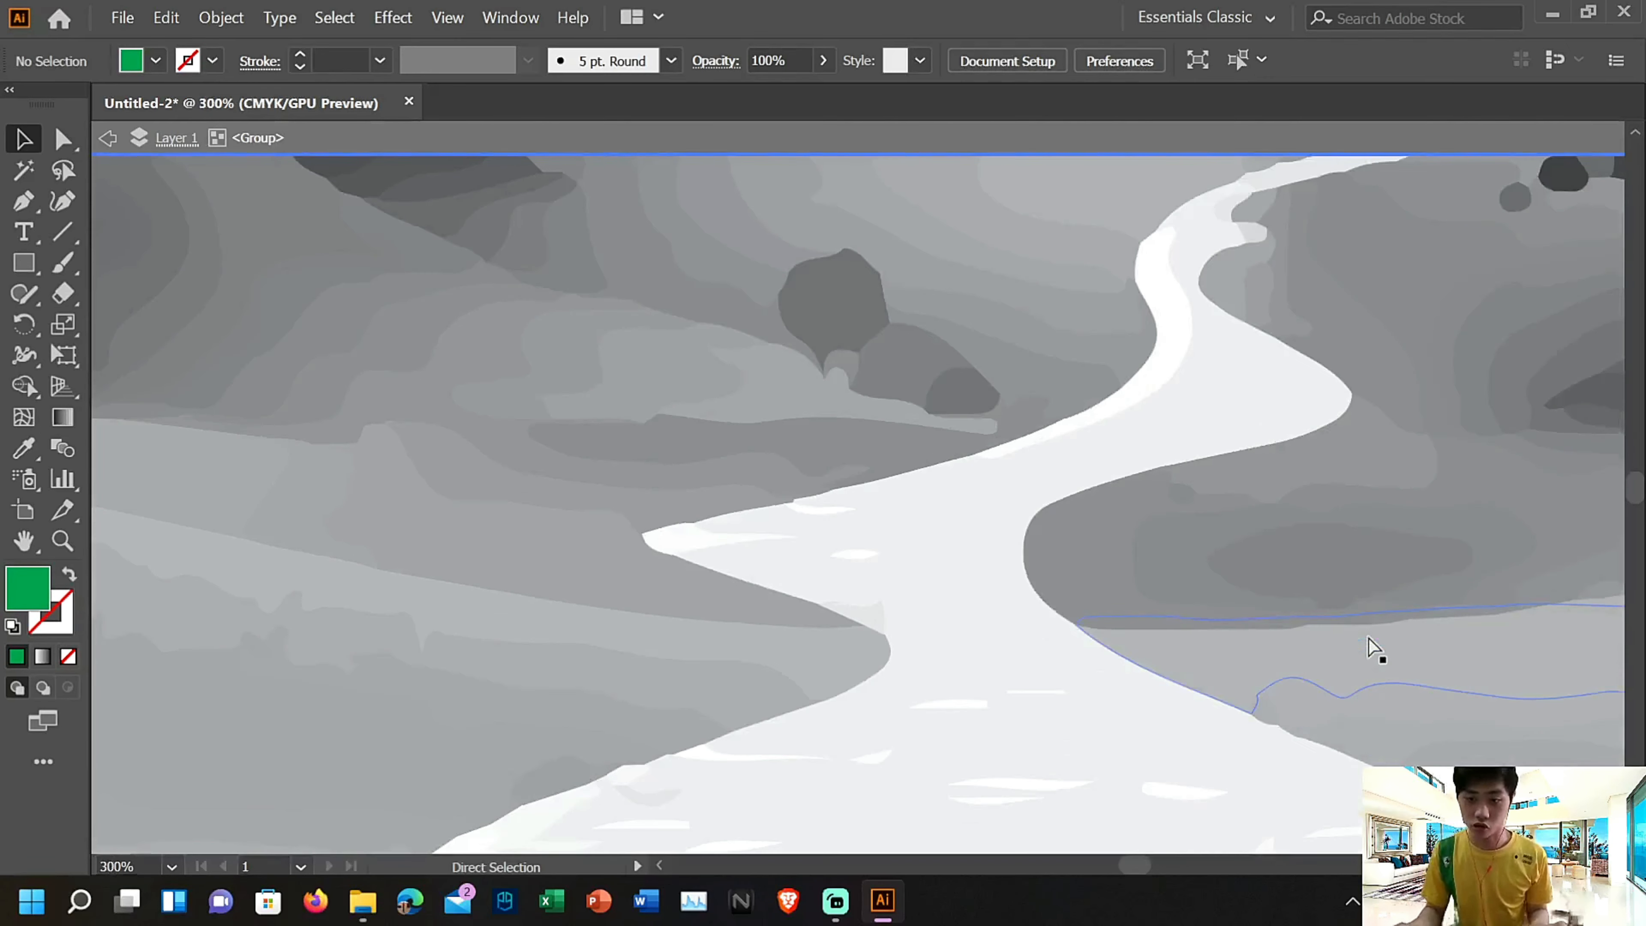
key(space)
drag(1454, 633, 551, 496)
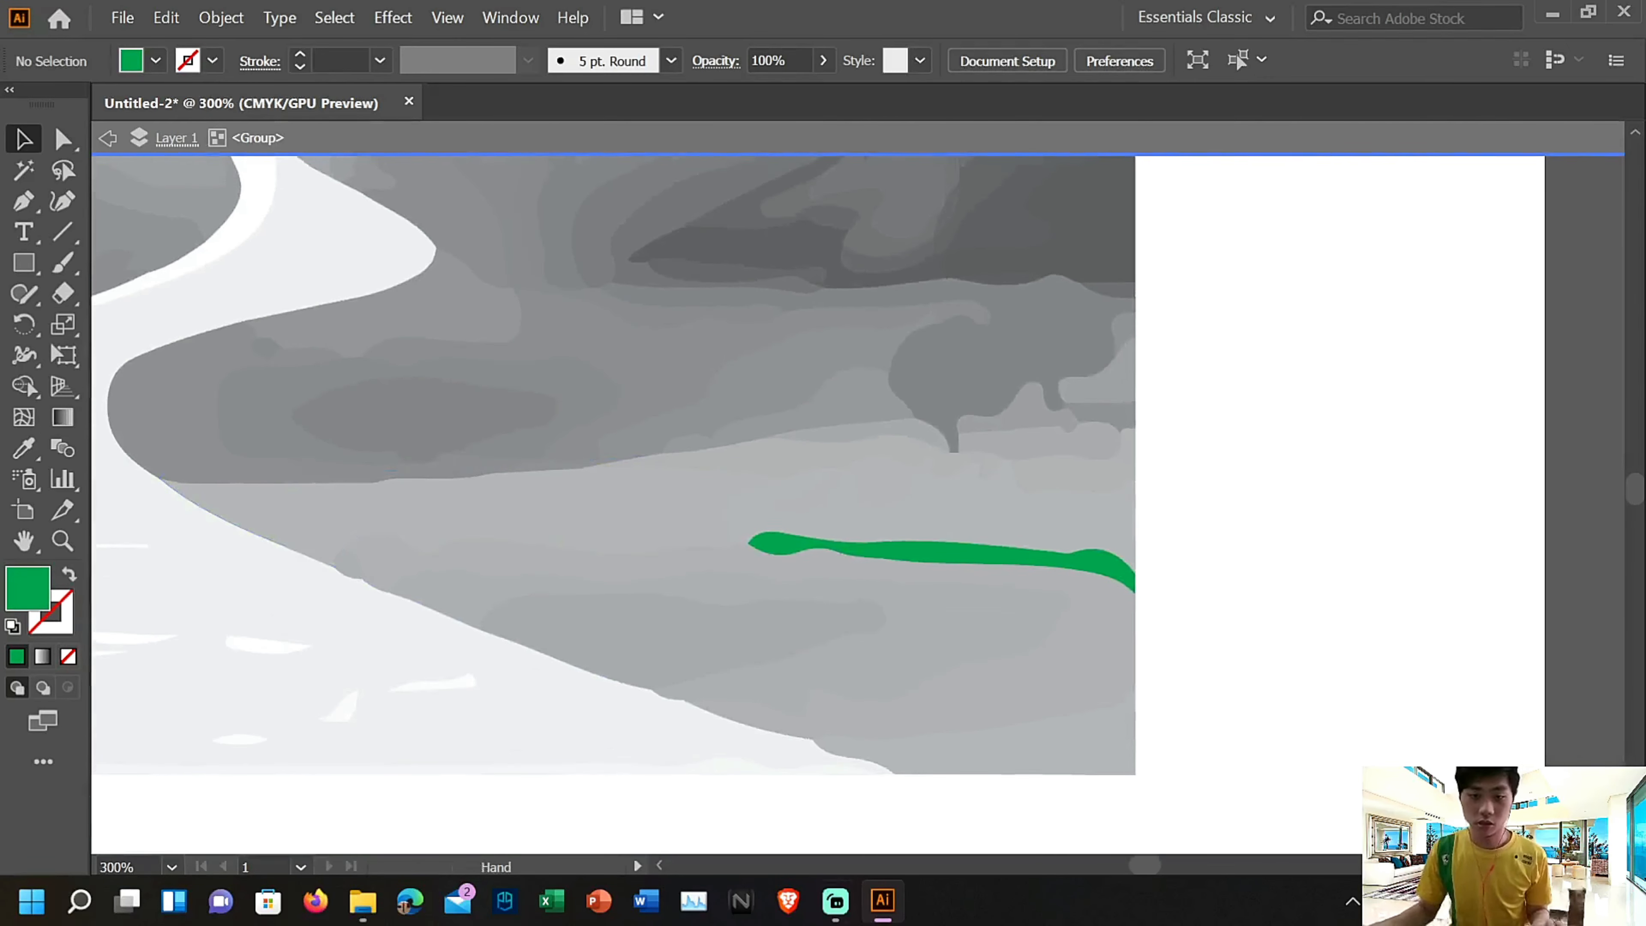
key(ctrl+equal)
key(ctrl+equal)
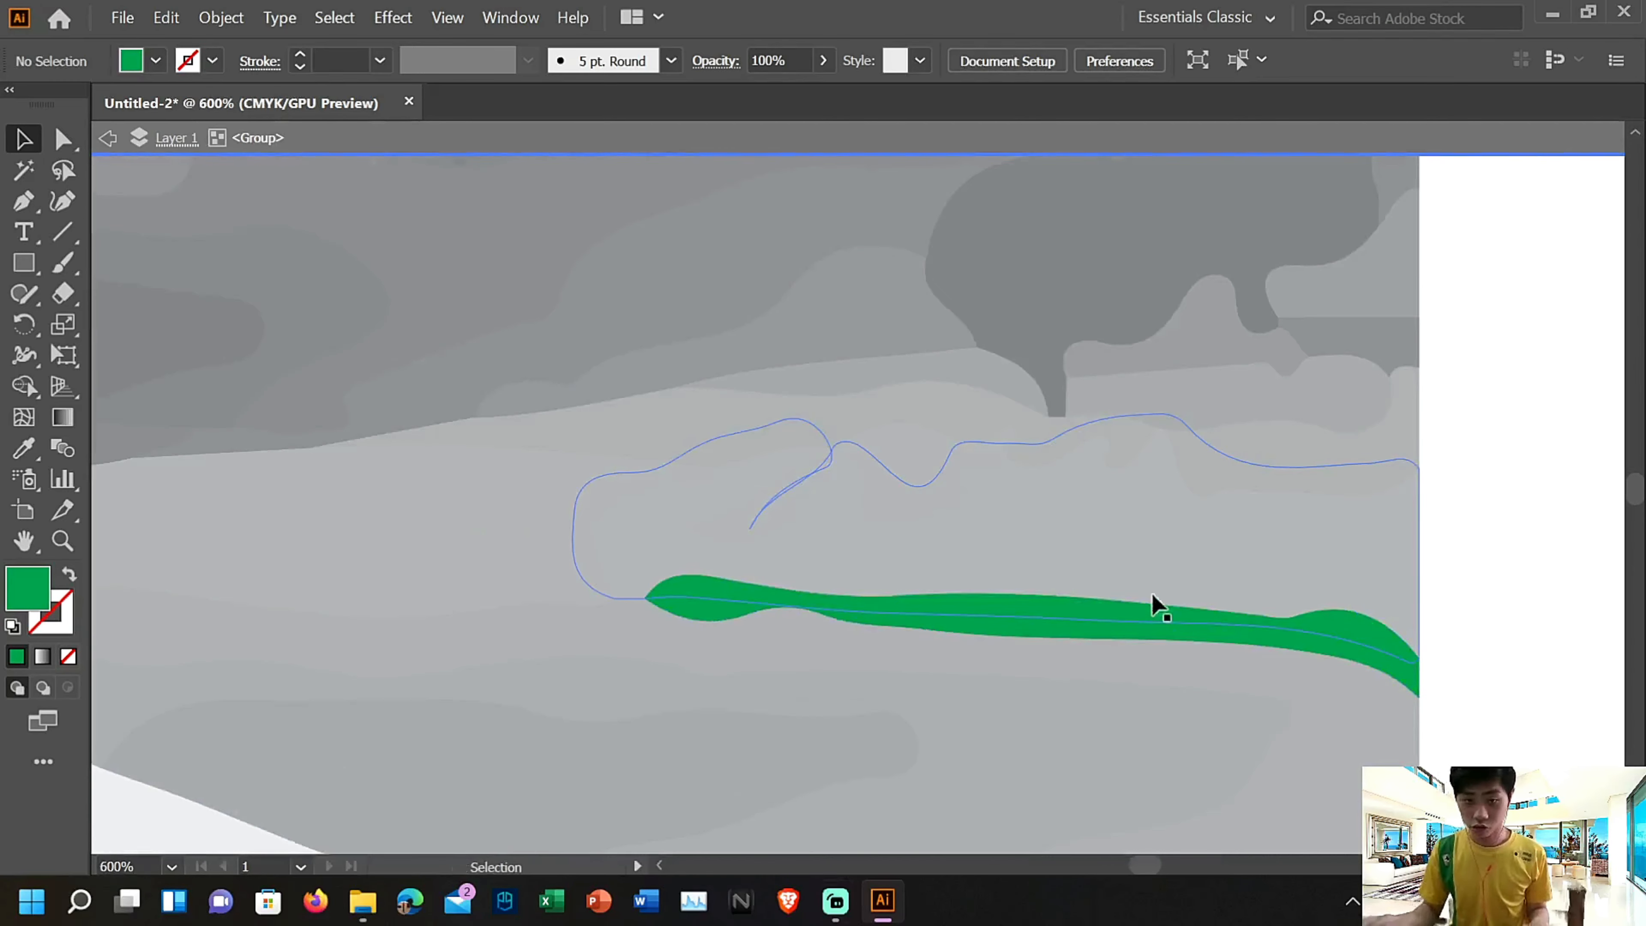
drag(1496, 779, 1580, 566)
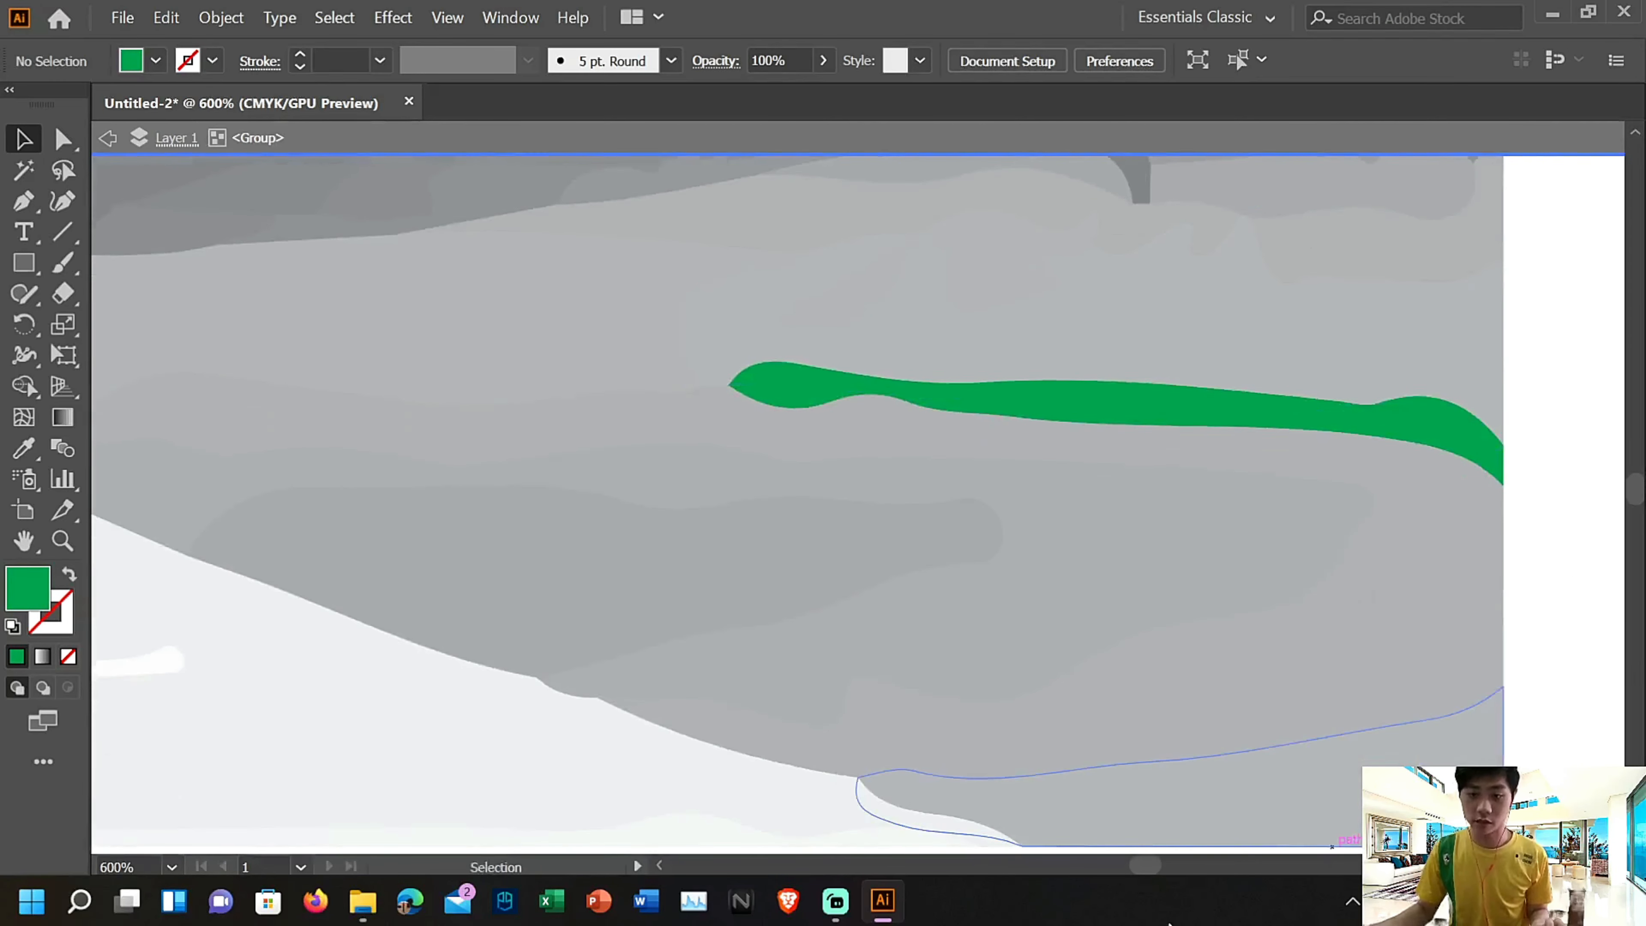
click(1289, 762)
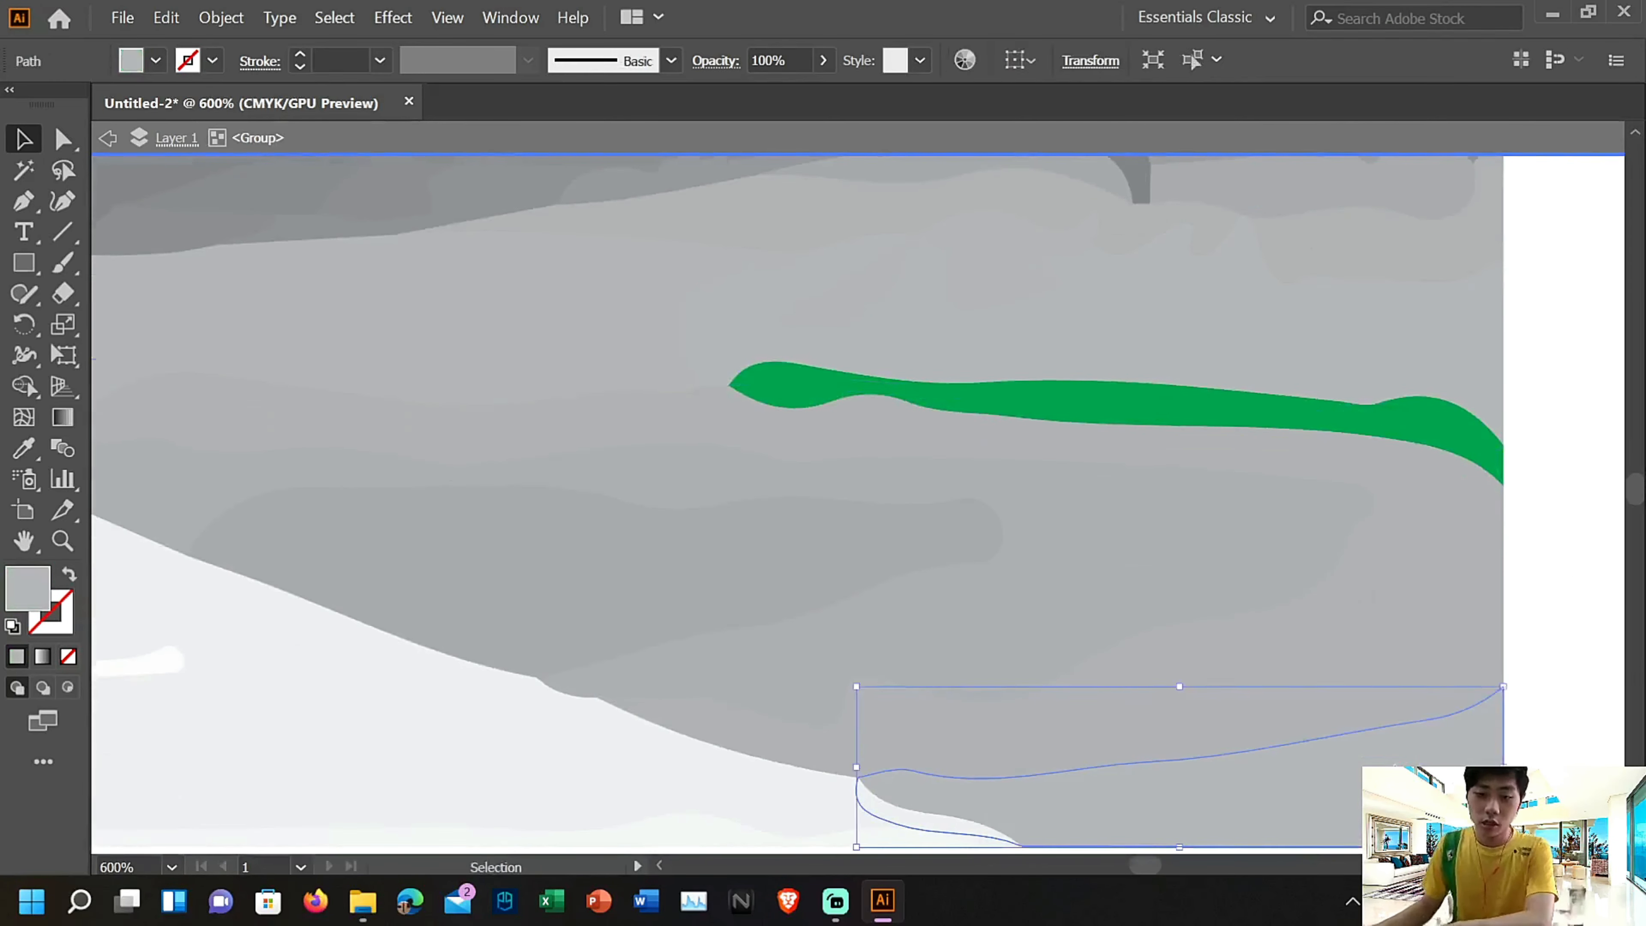
scroll(158, 353, down, 3)
click(153, 62)
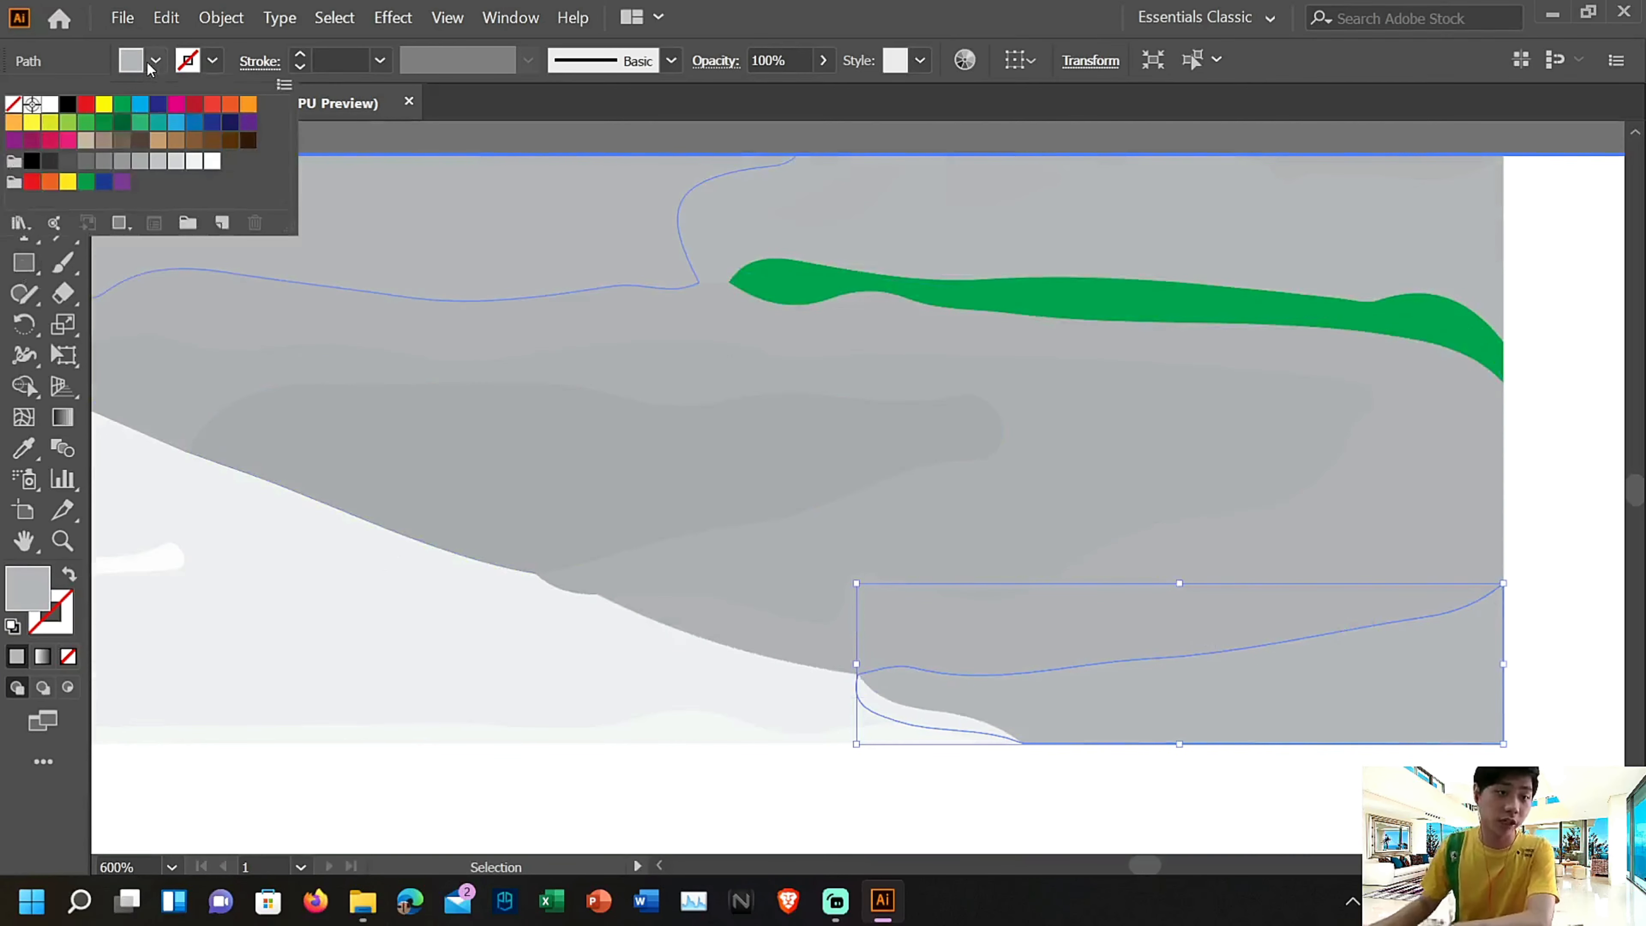
click(123, 106)
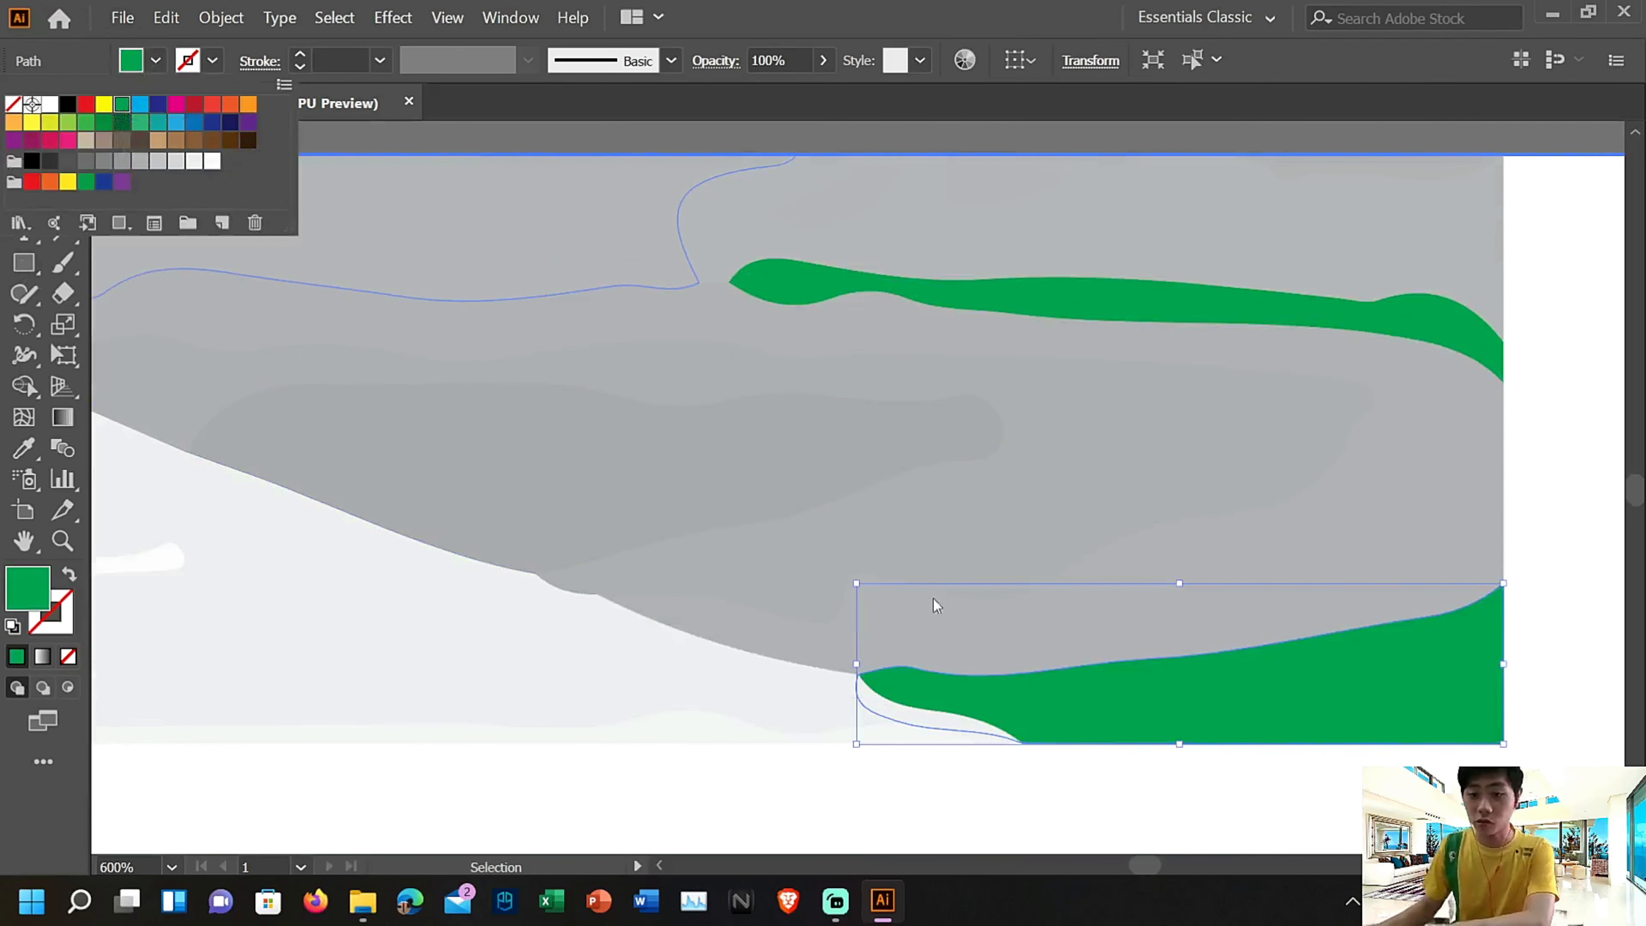
Fill the large C-shaped grass band directly above the green corner shape with the same green and leave isolation
click(1034, 640)
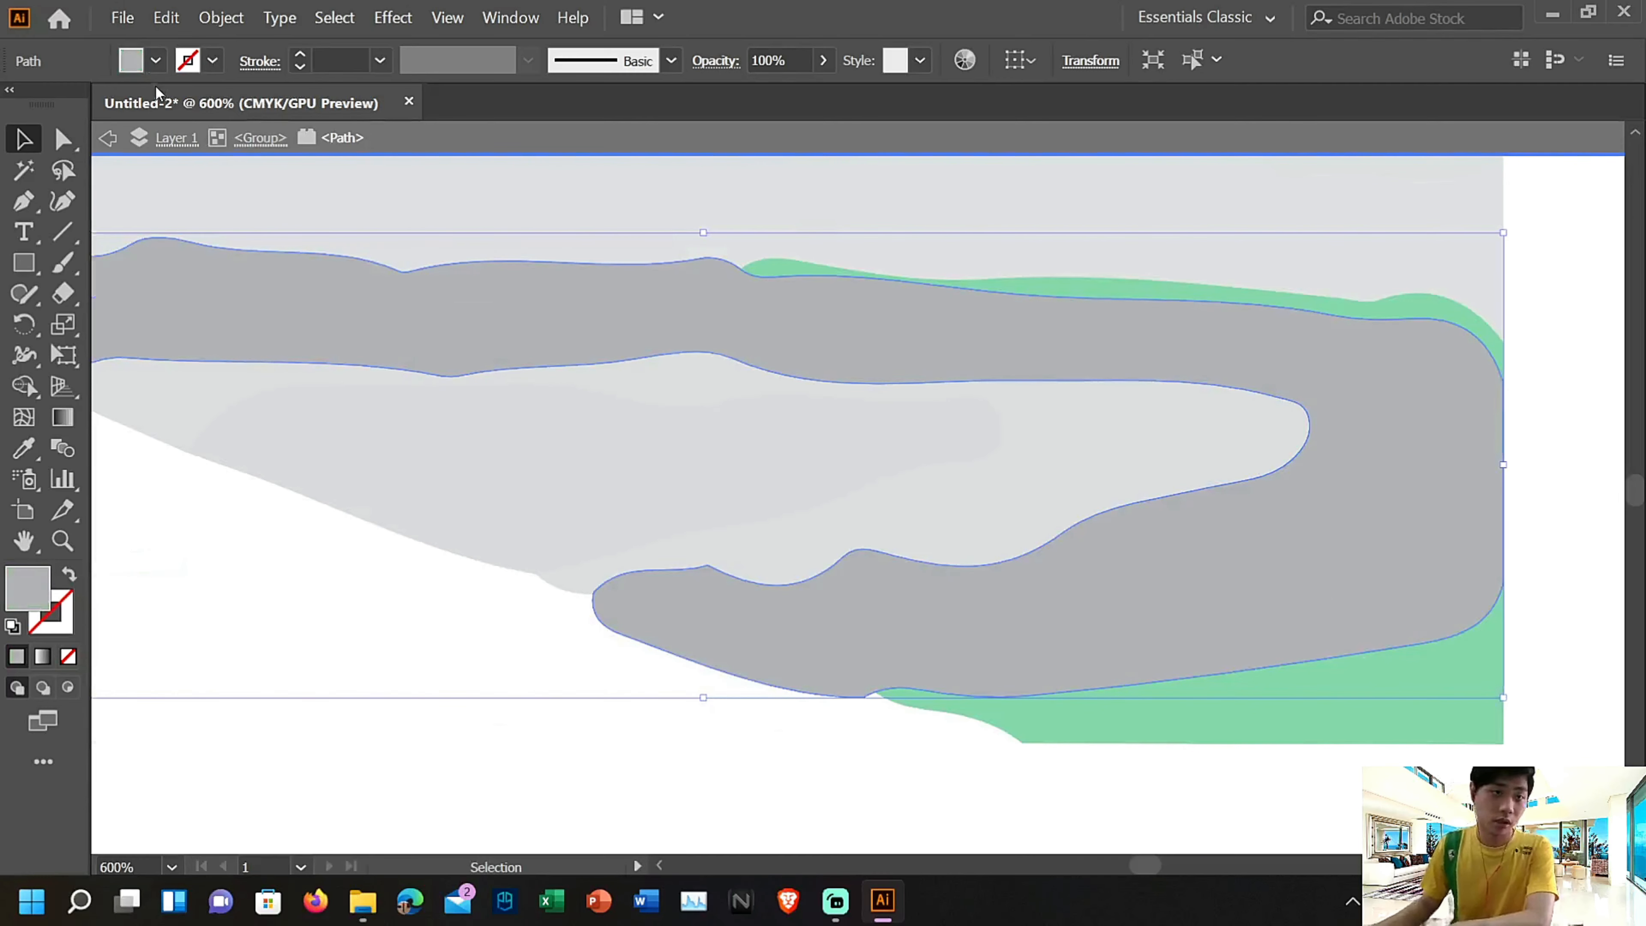
click(156, 62)
click(156, 63)
click(156, 62)
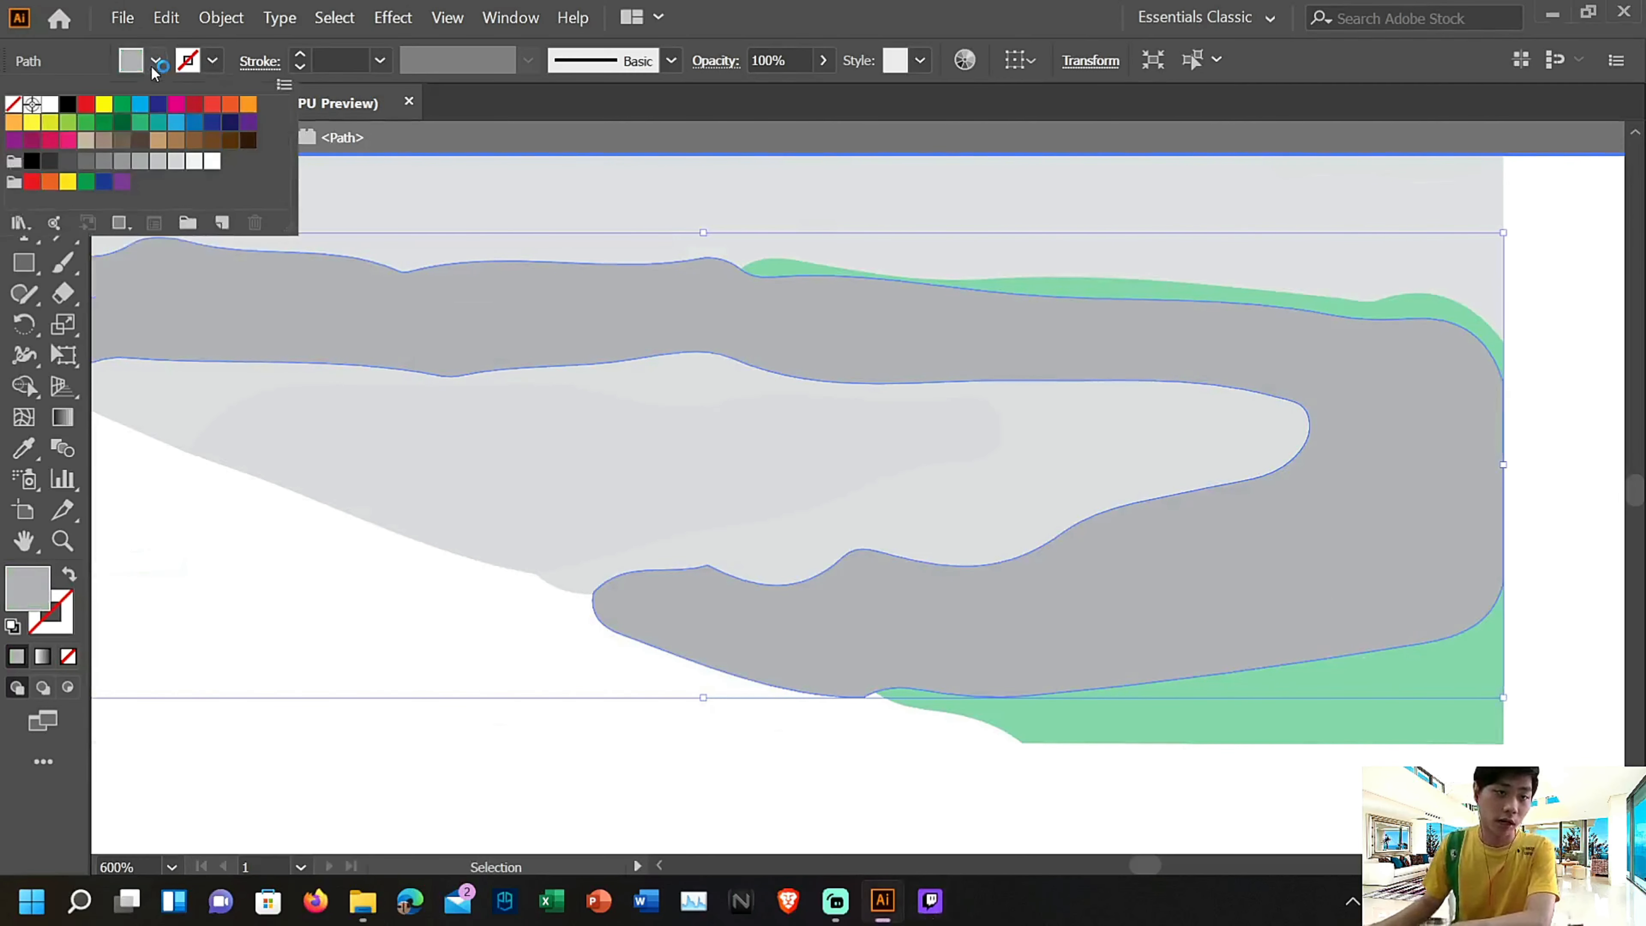
click(119, 106)
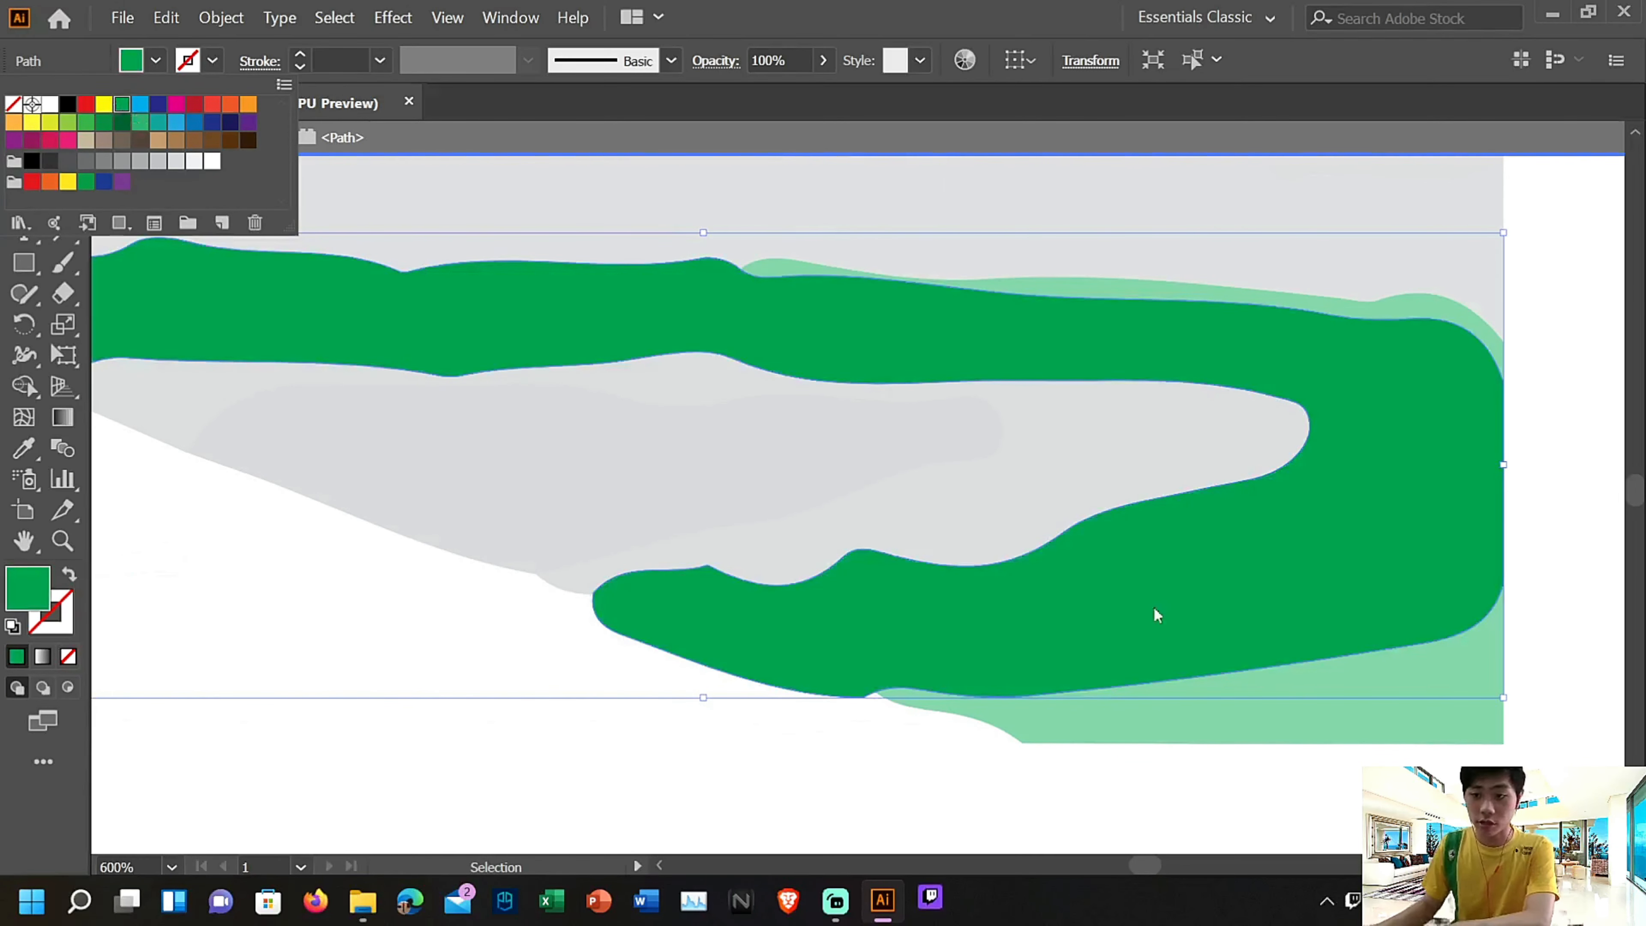
click(1547, 584)
Isolate the outermost grey contour inside the green grass band, fill it with dark green and leave isolation
double_click(1056, 450)
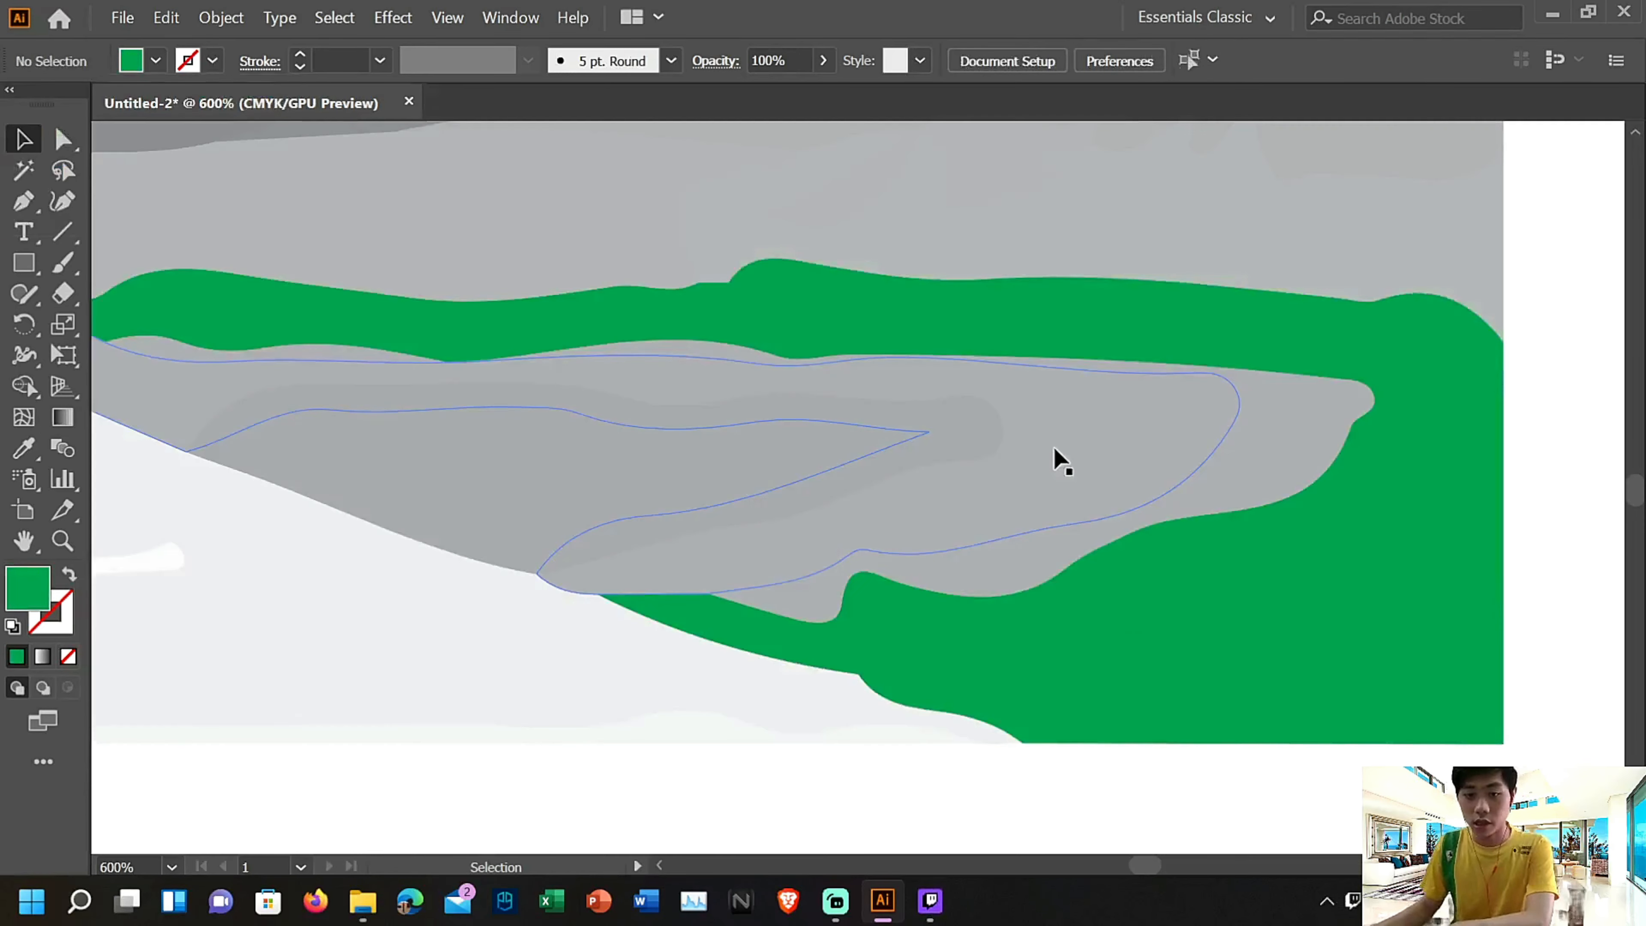
click(1144, 502)
double_click(1341, 412)
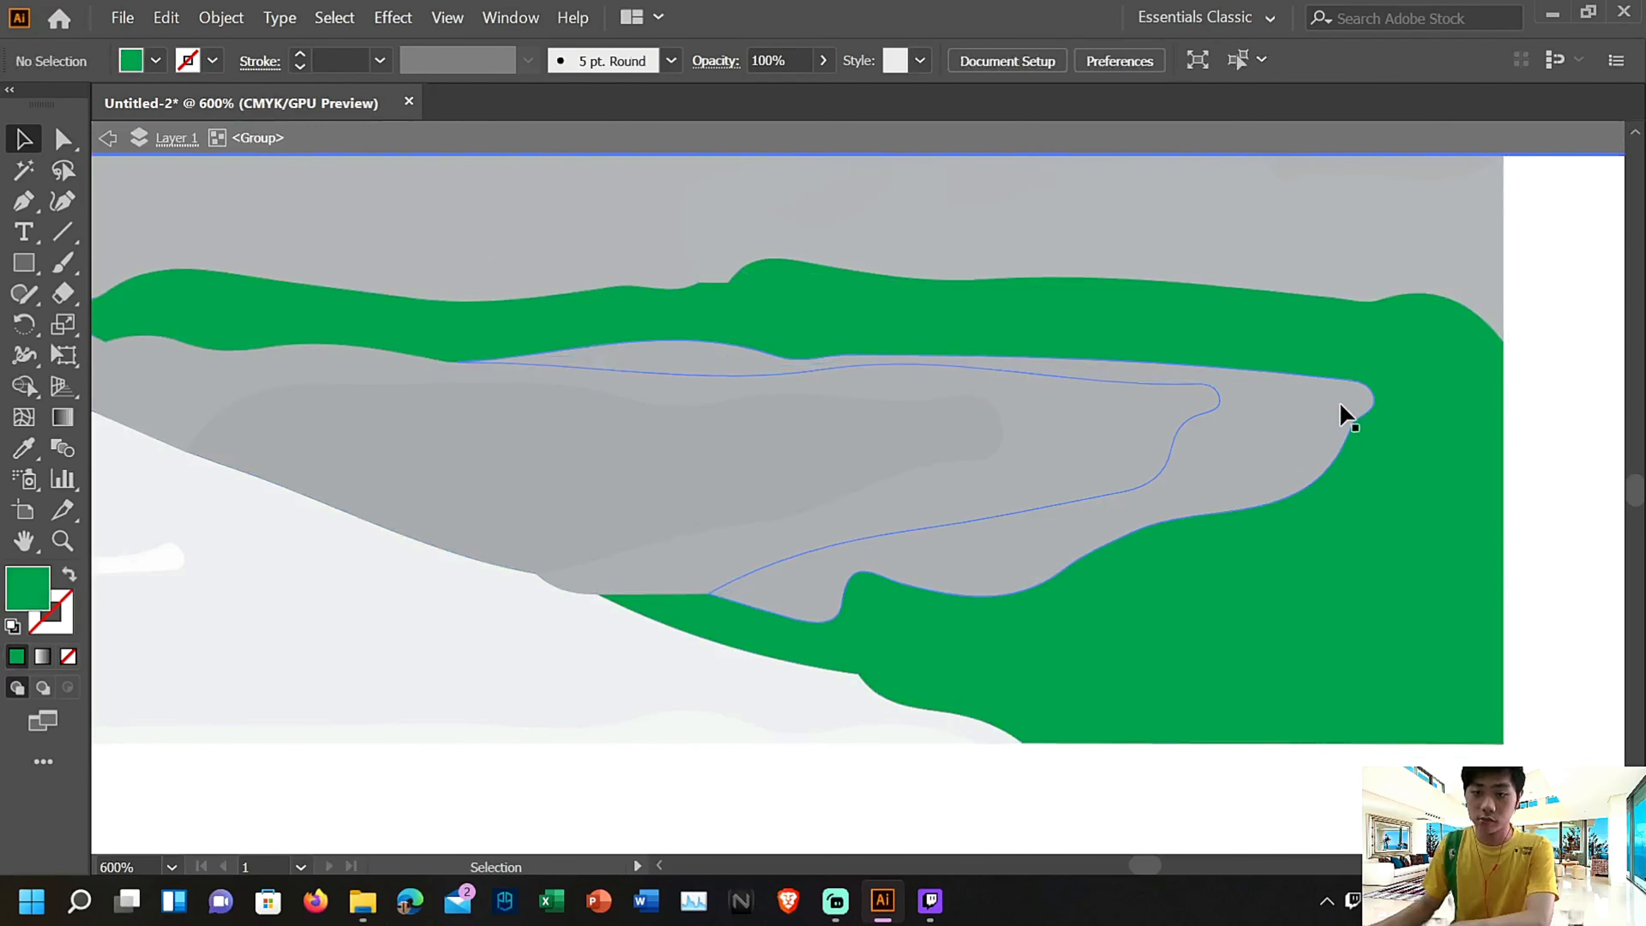
click(1341, 412)
click(157, 60)
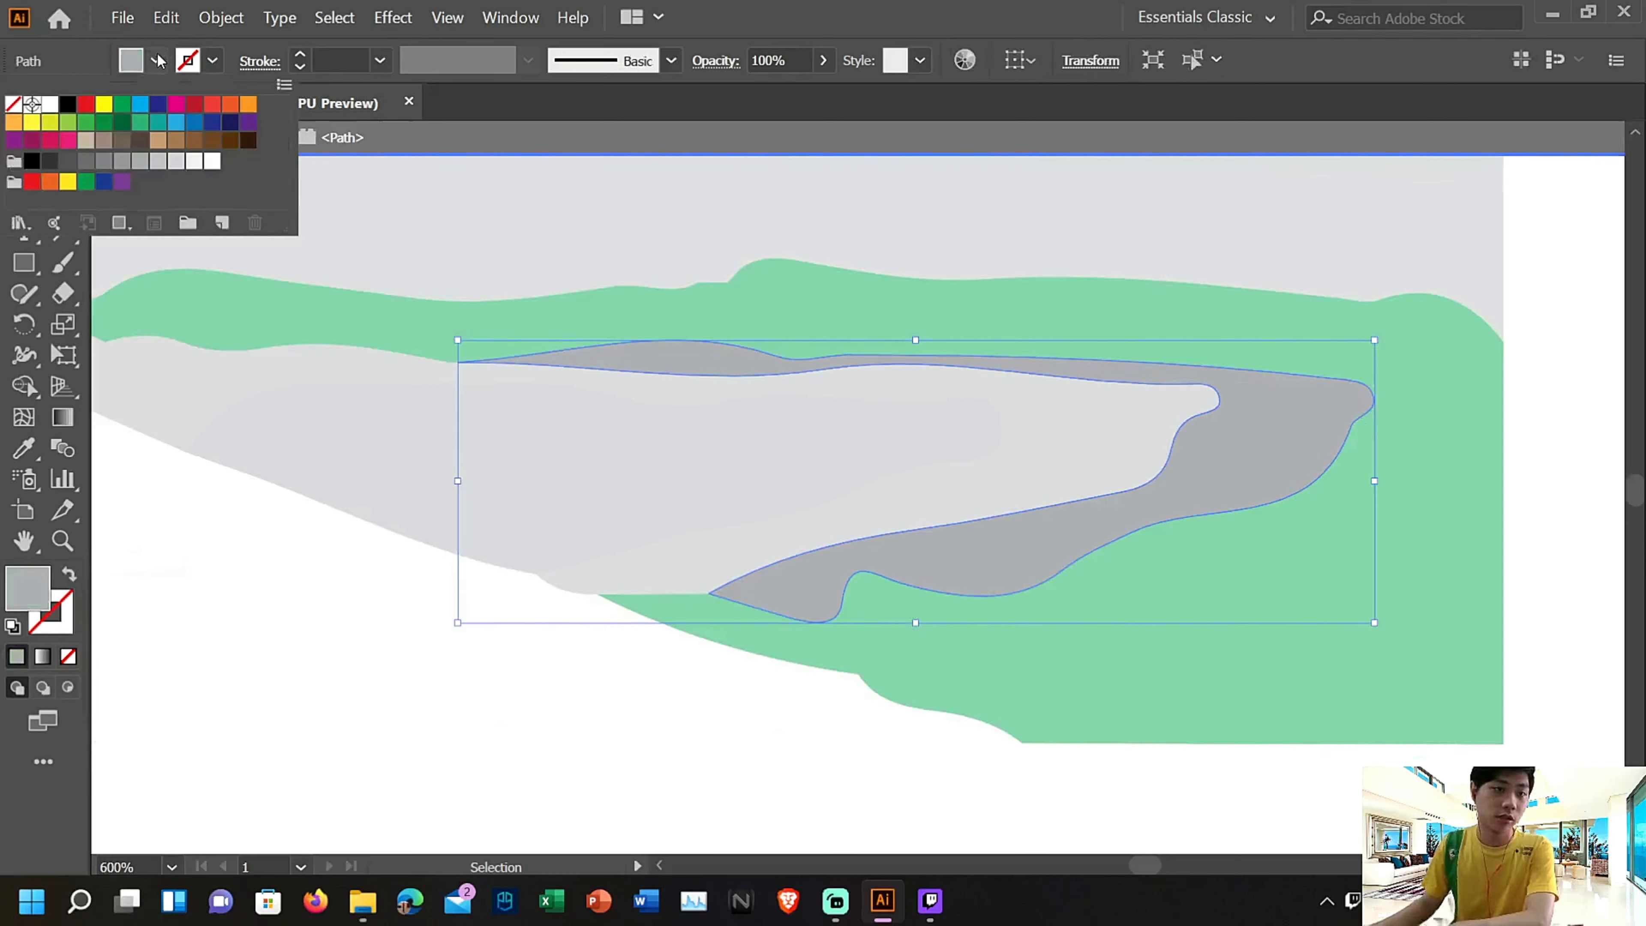
click(122, 123)
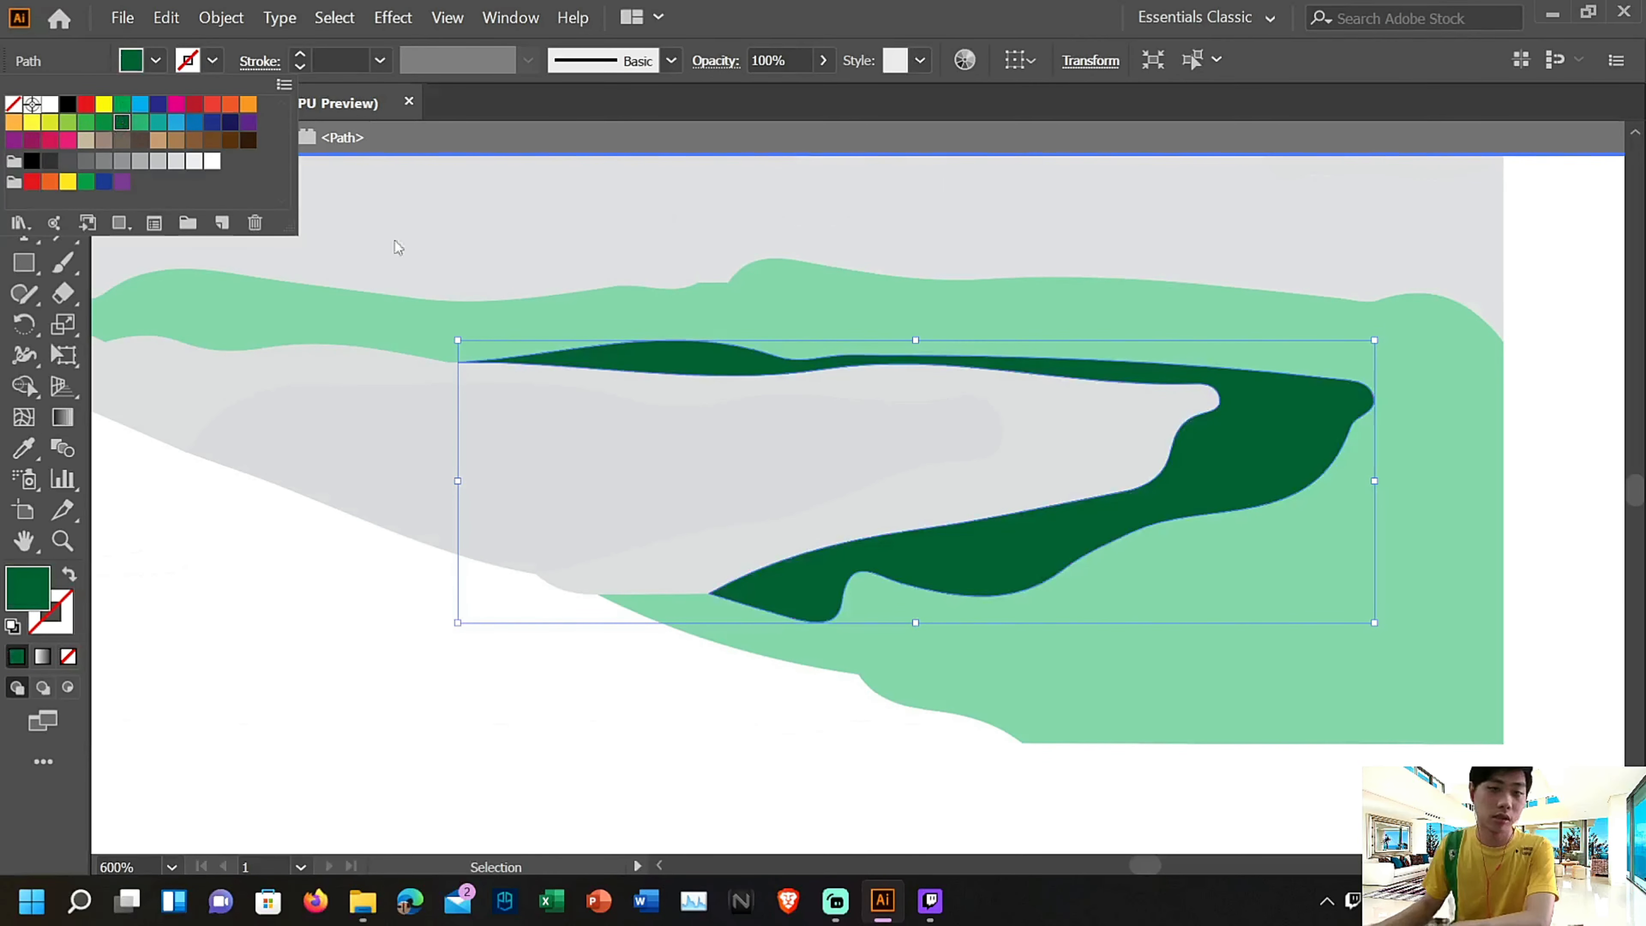
key(Escape)
key(Escape)
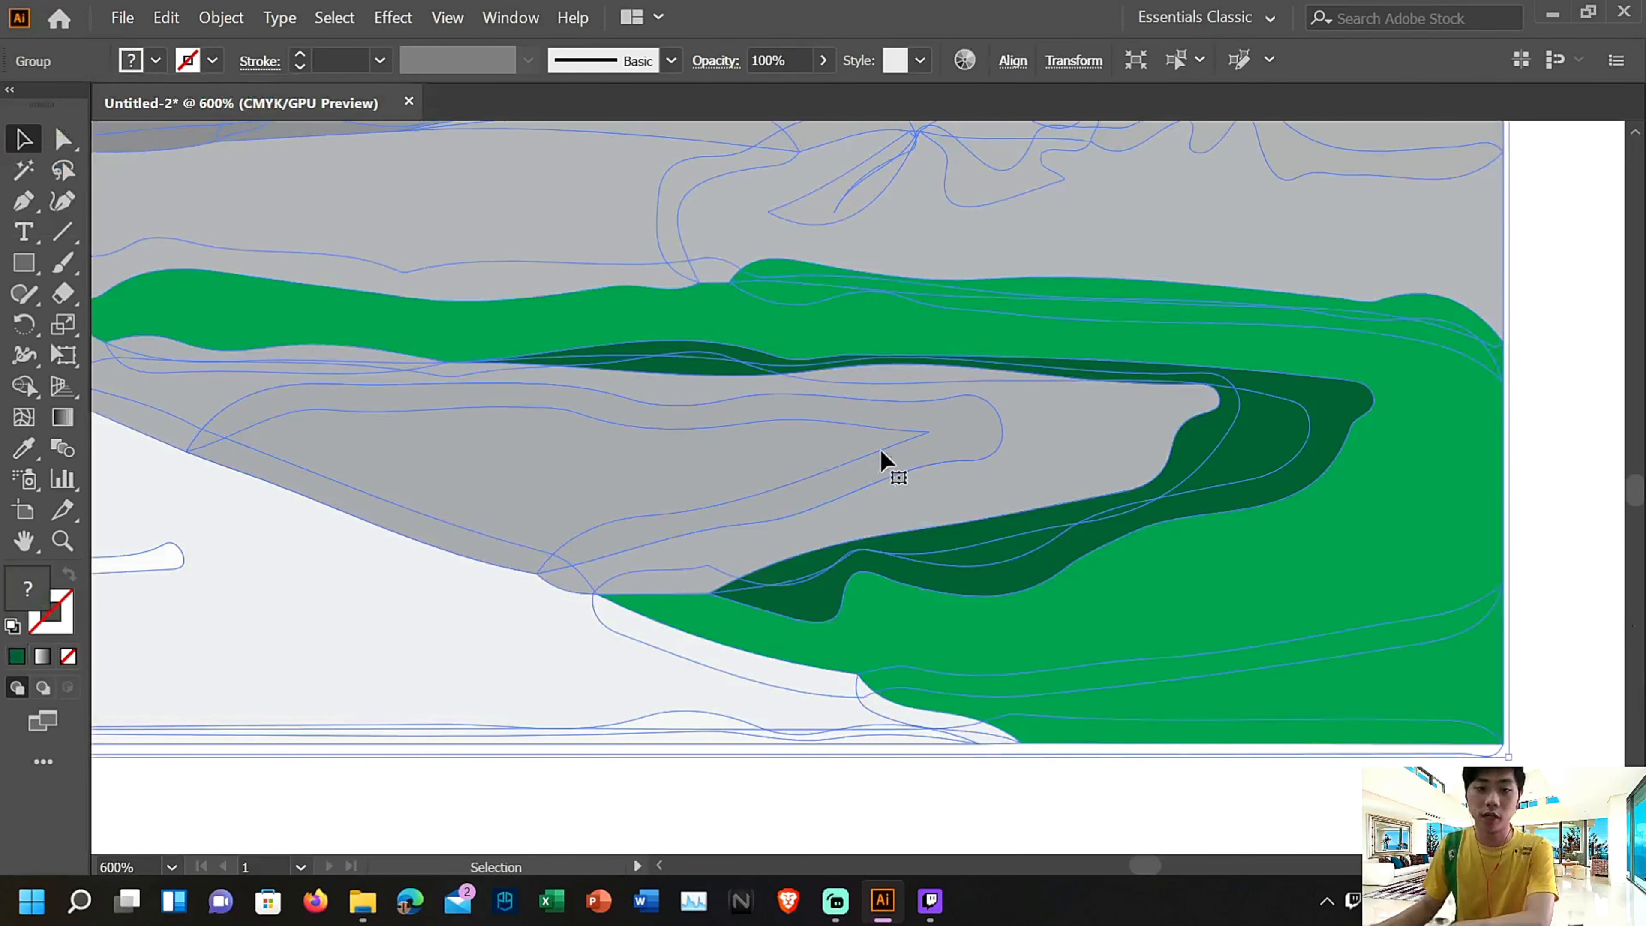
Fill the next grey contour inward, surrounding the central patch of the right bank, with the same dark green
double_click(1091, 451)
click(1091, 450)
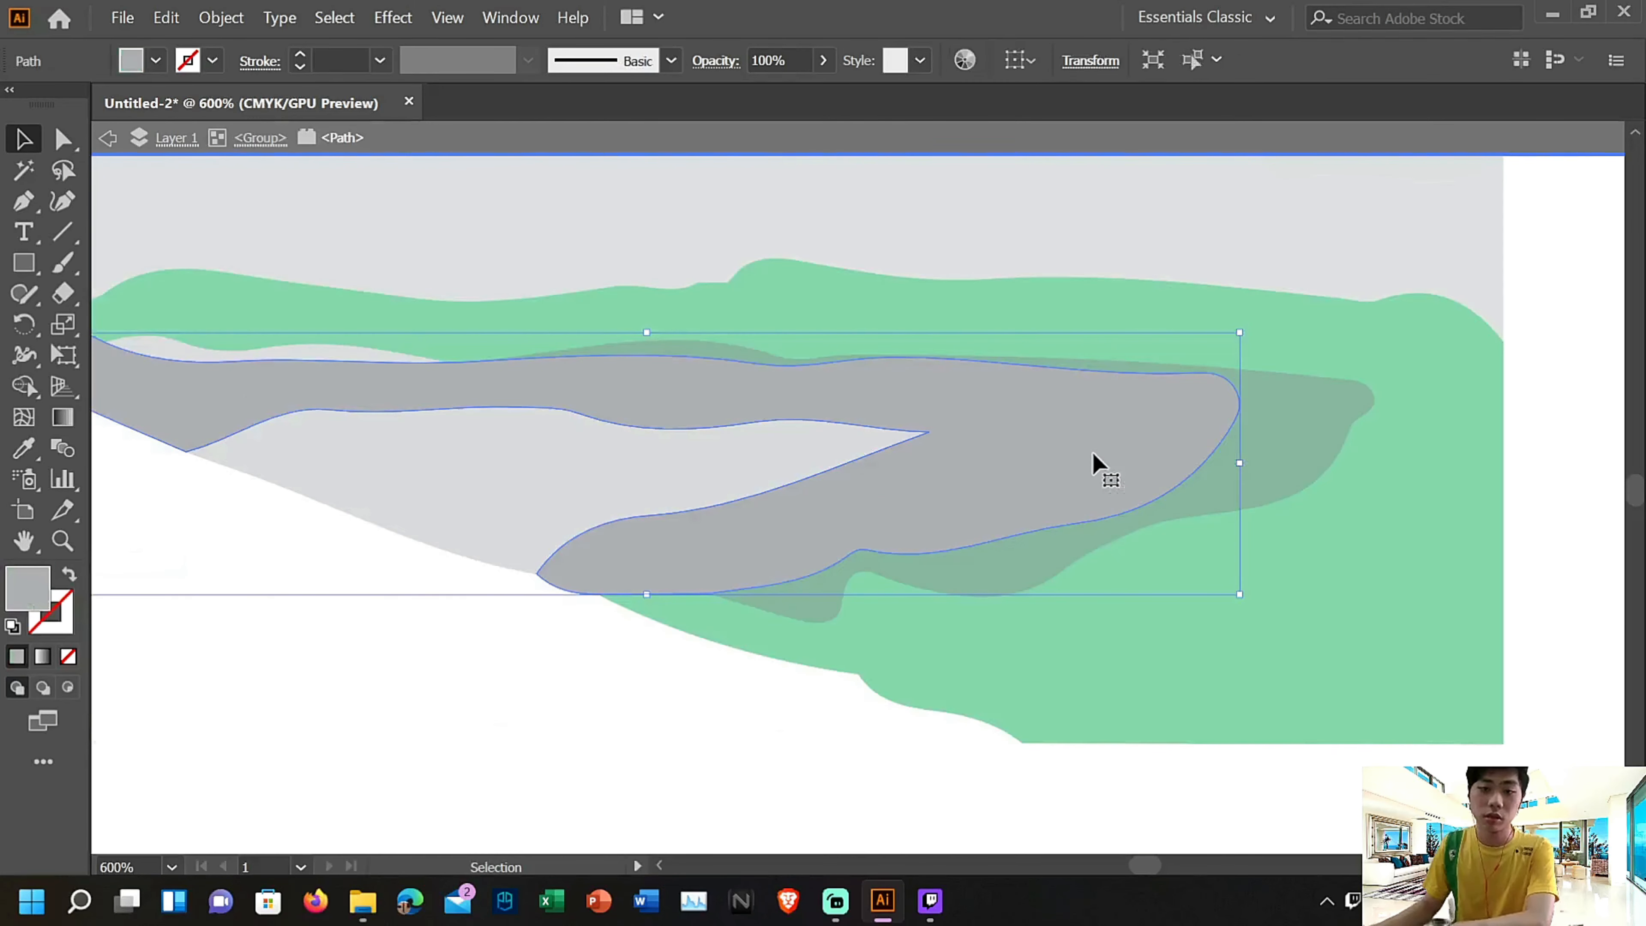
click(156, 62)
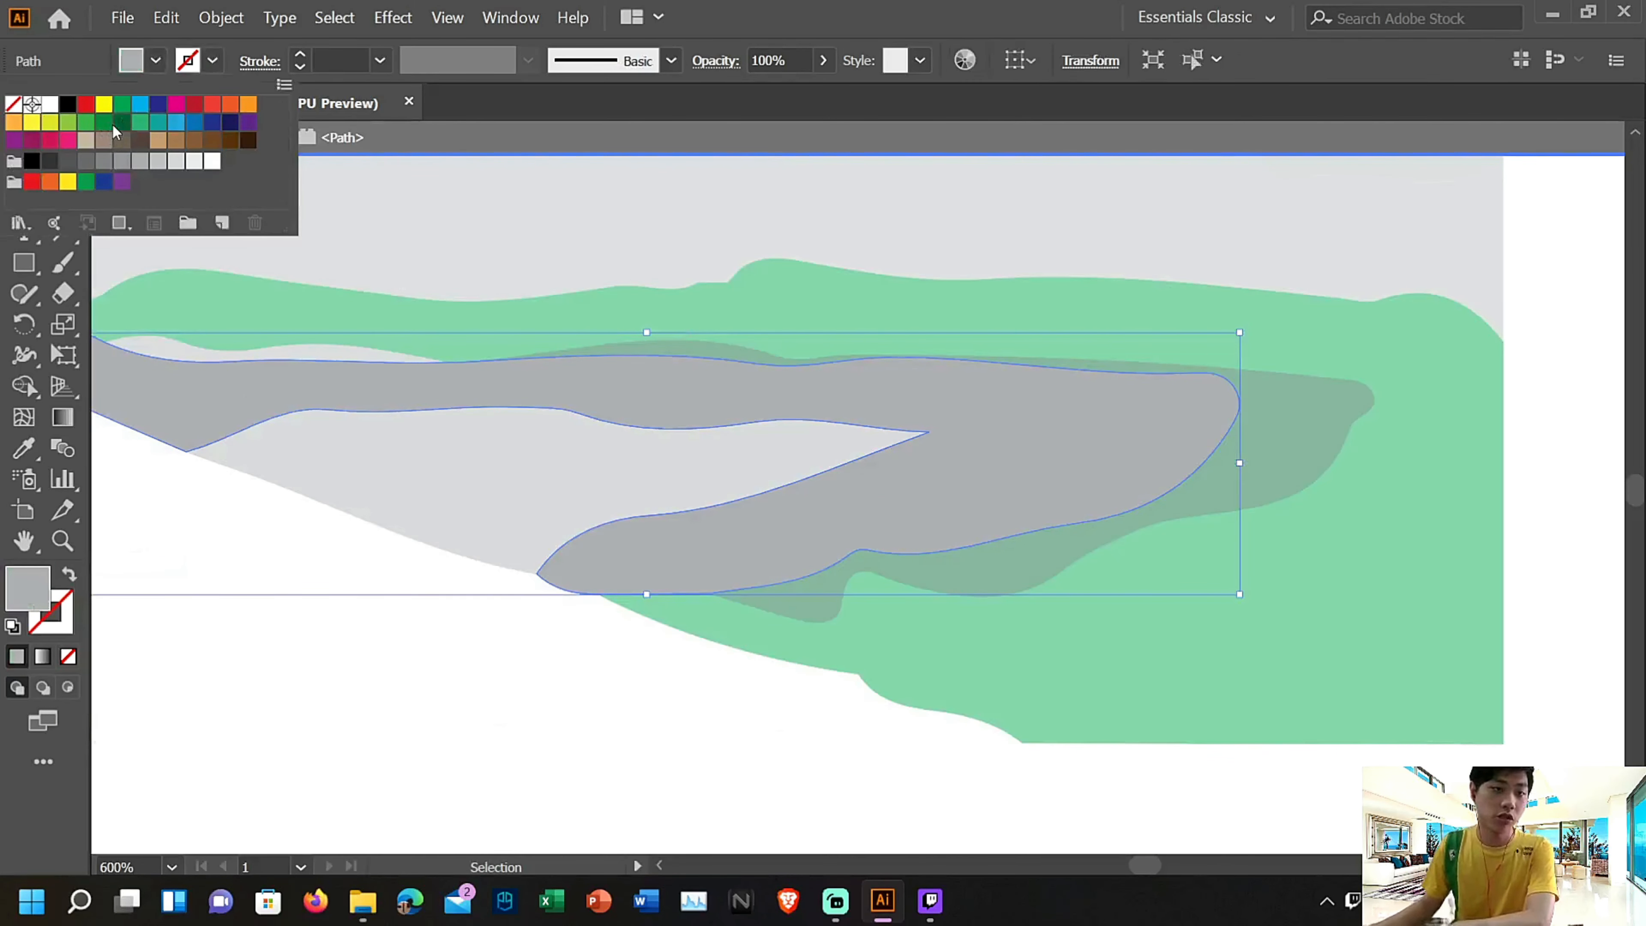
click(120, 123)
double_click(769, 470)
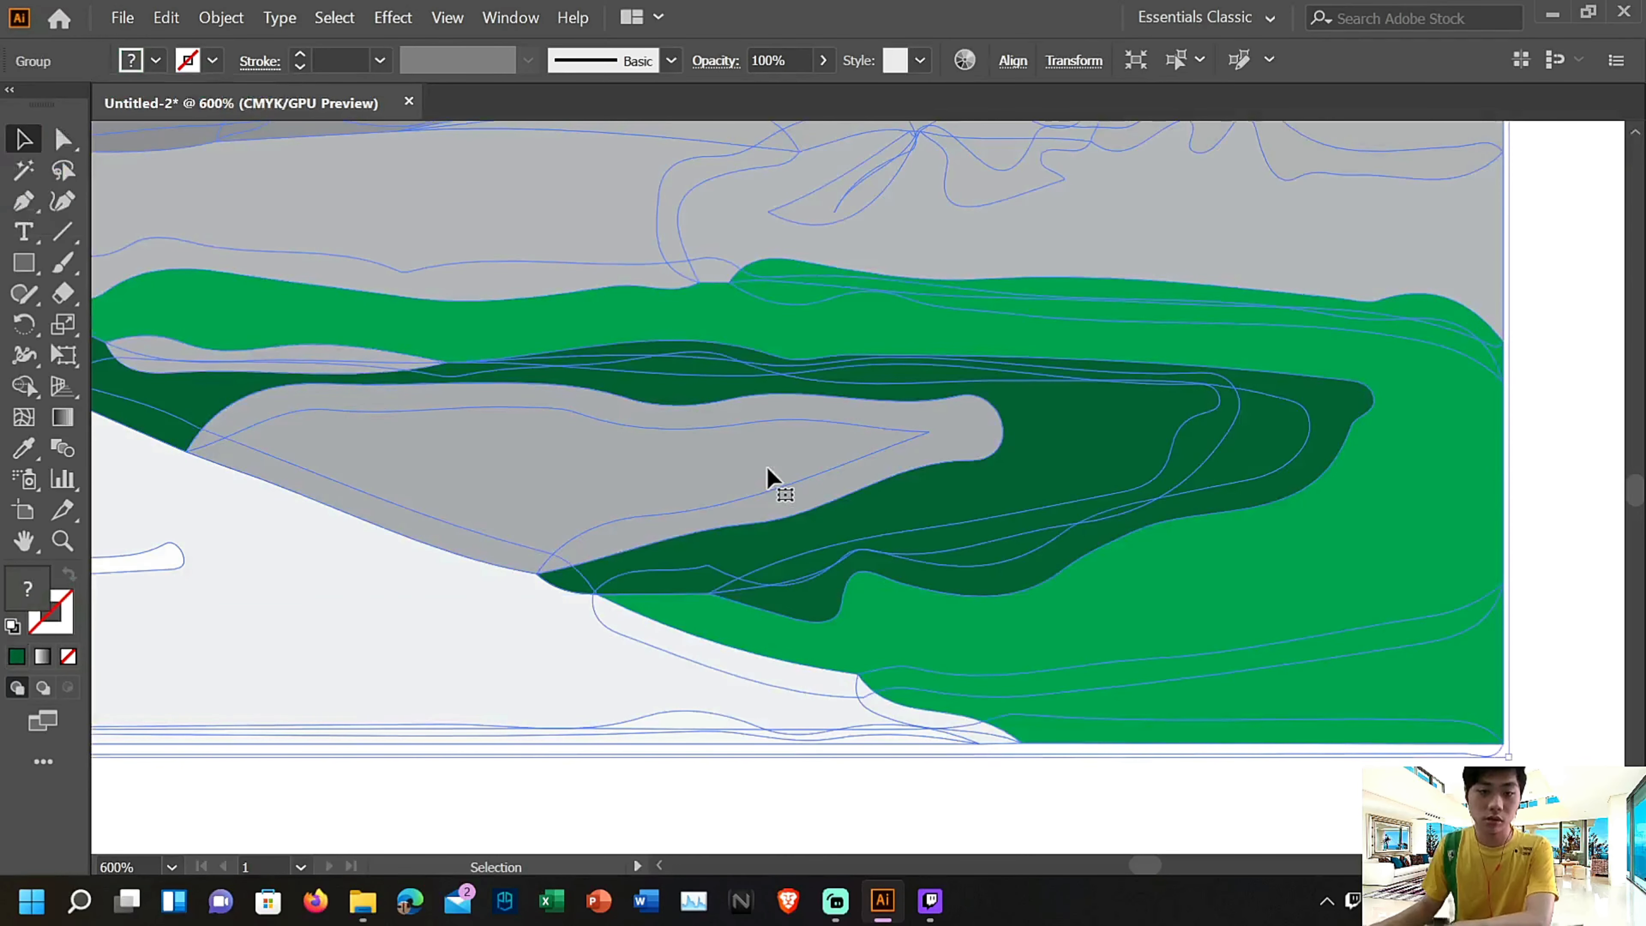
Isolate the traced group and fill the central grey patch of the right riverbank with light mint green
double_click(948, 439)
click(948, 439)
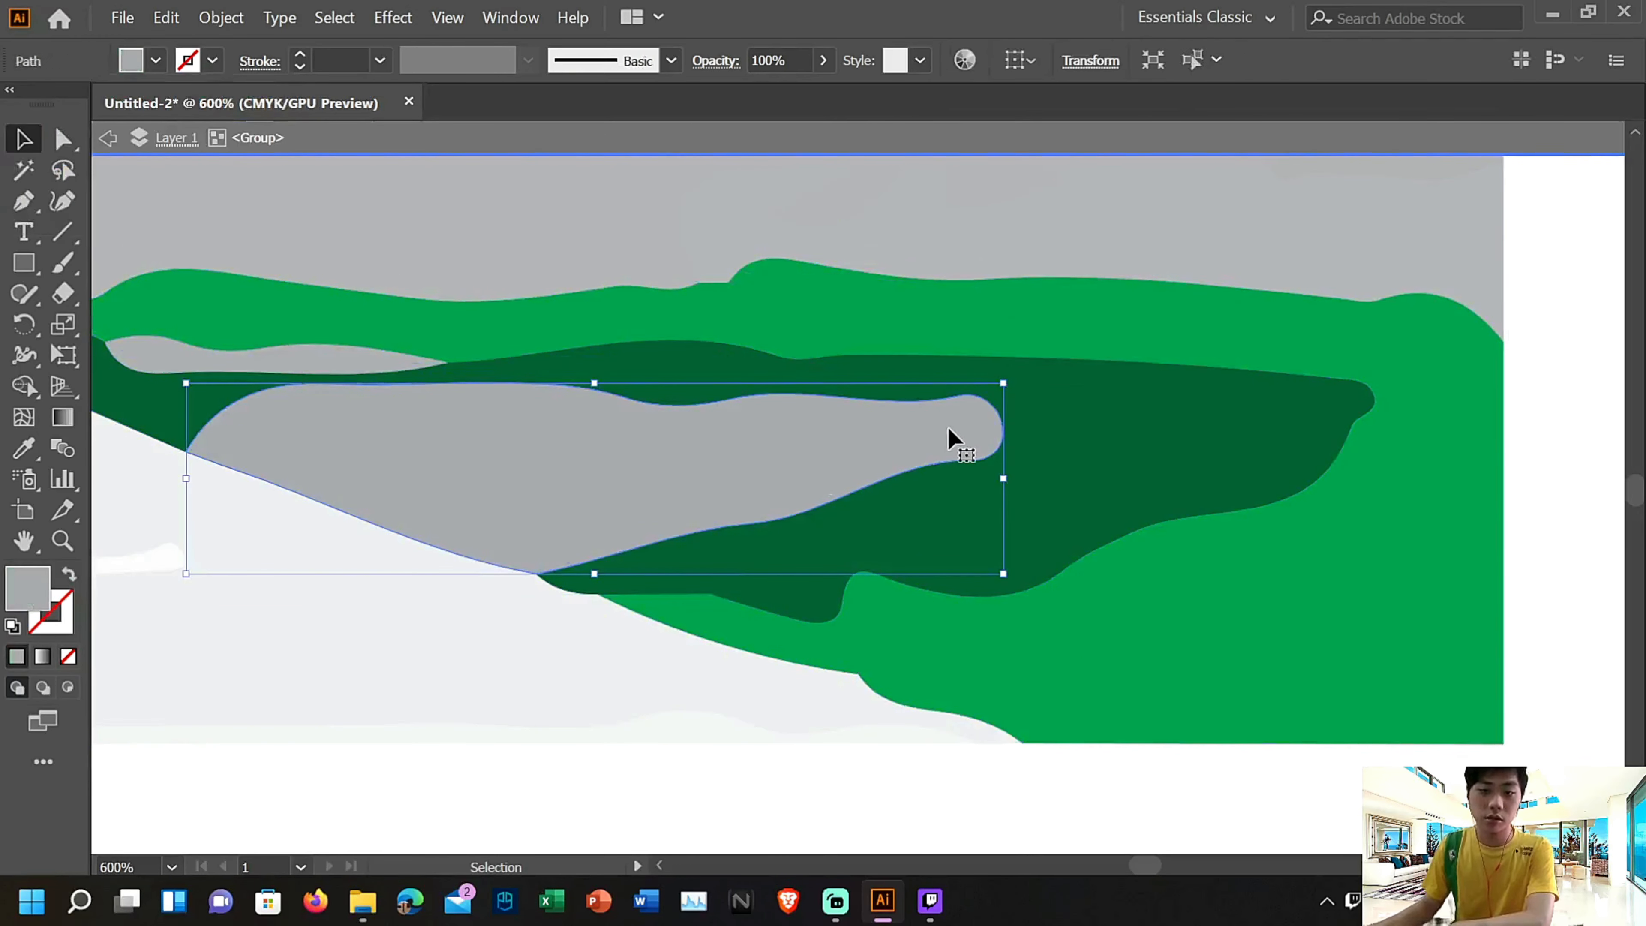
click(145, 62)
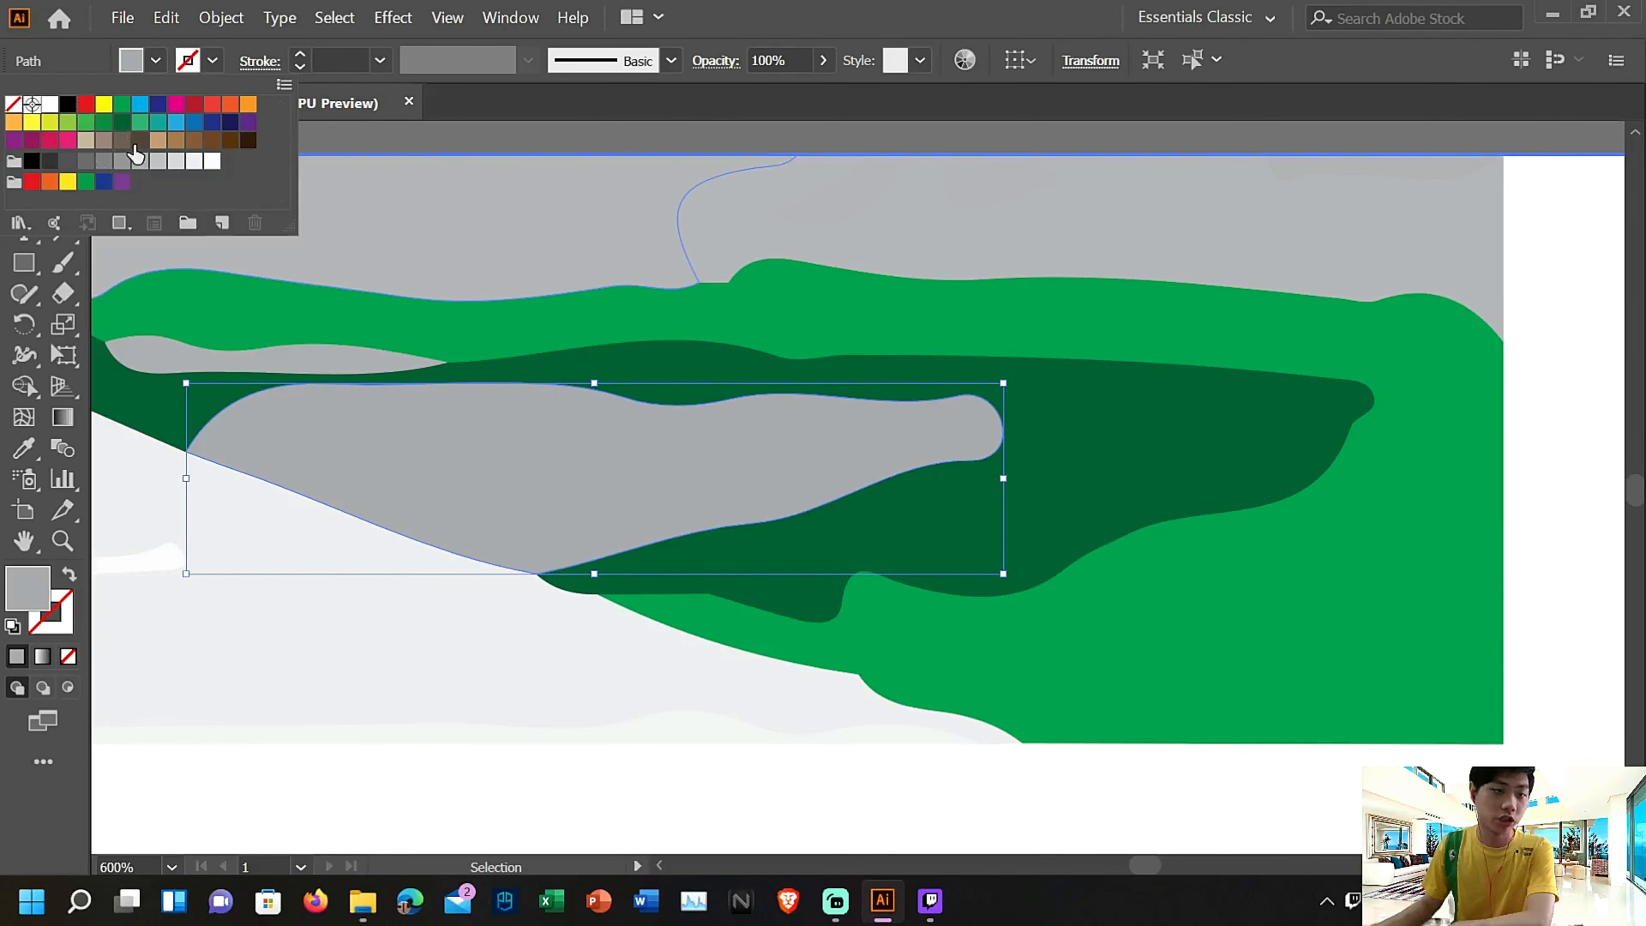
click(140, 123)
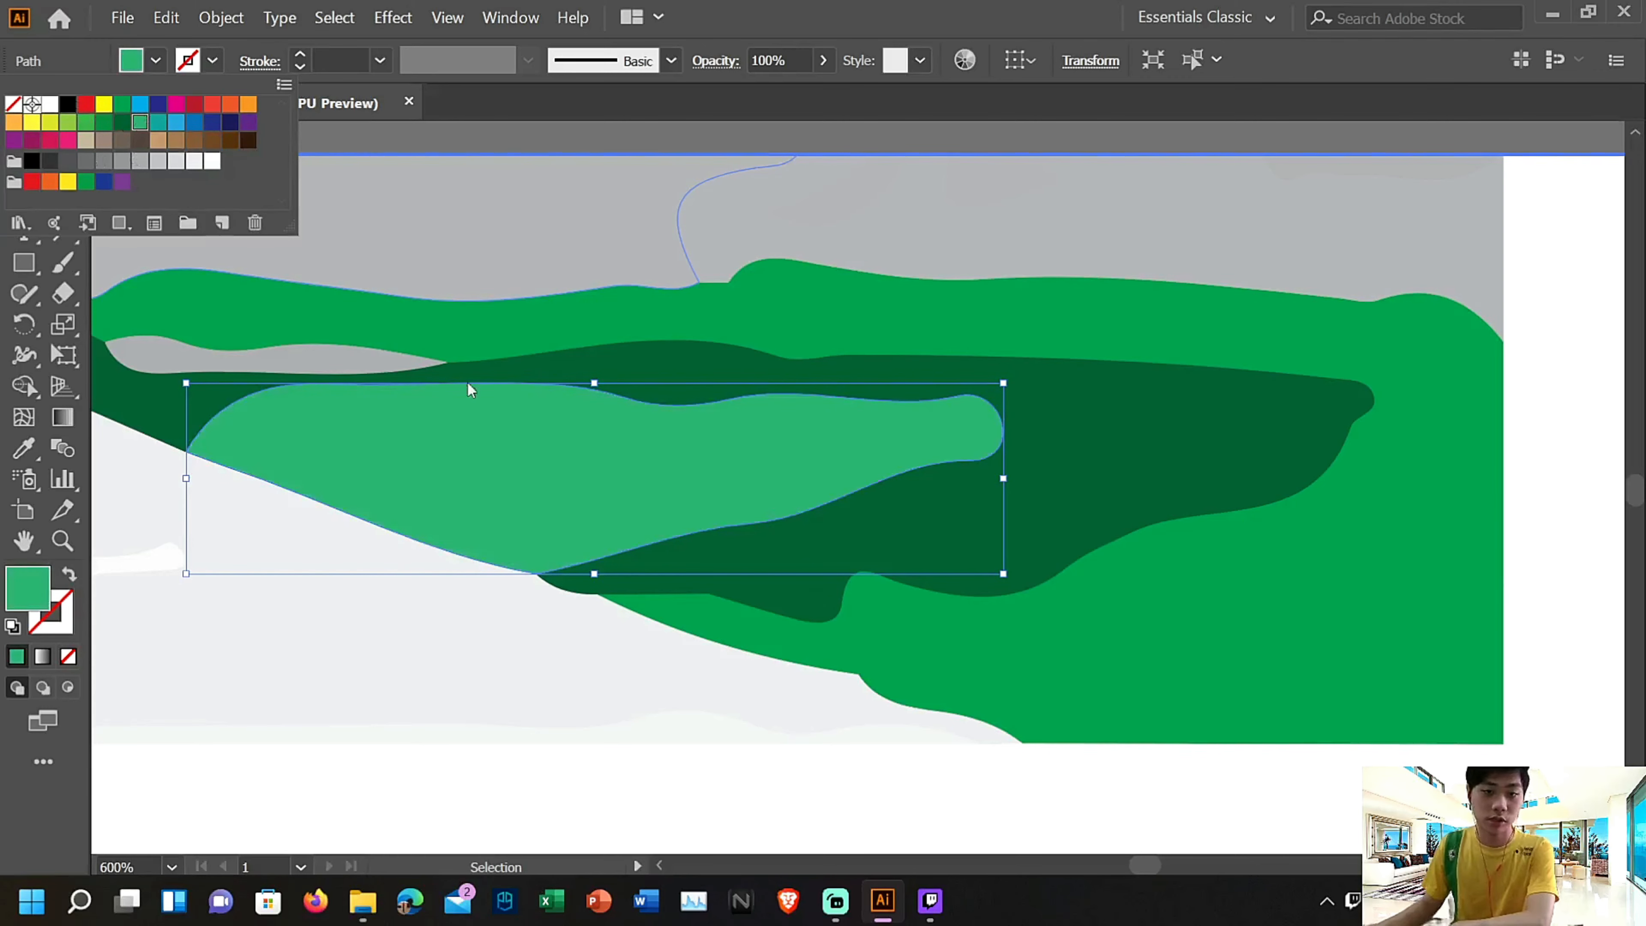
Fill the small grey sliver above the mint green patch with dark green
click(341, 356)
double_click(340, 363)
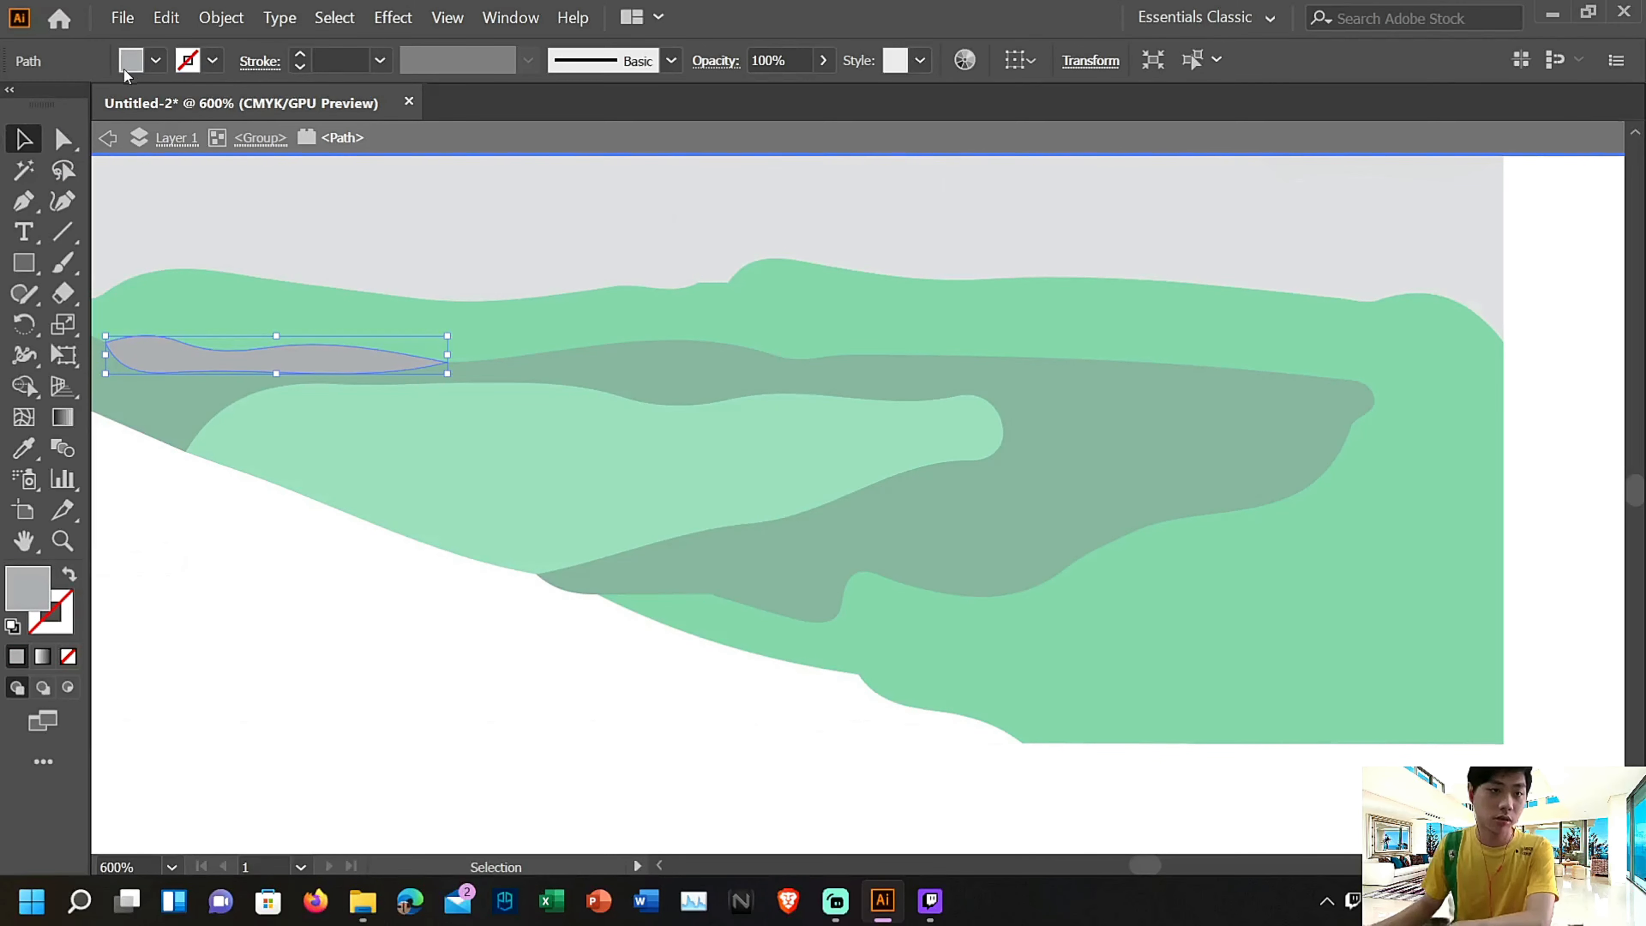
click(152, 63)
click(122, 123)
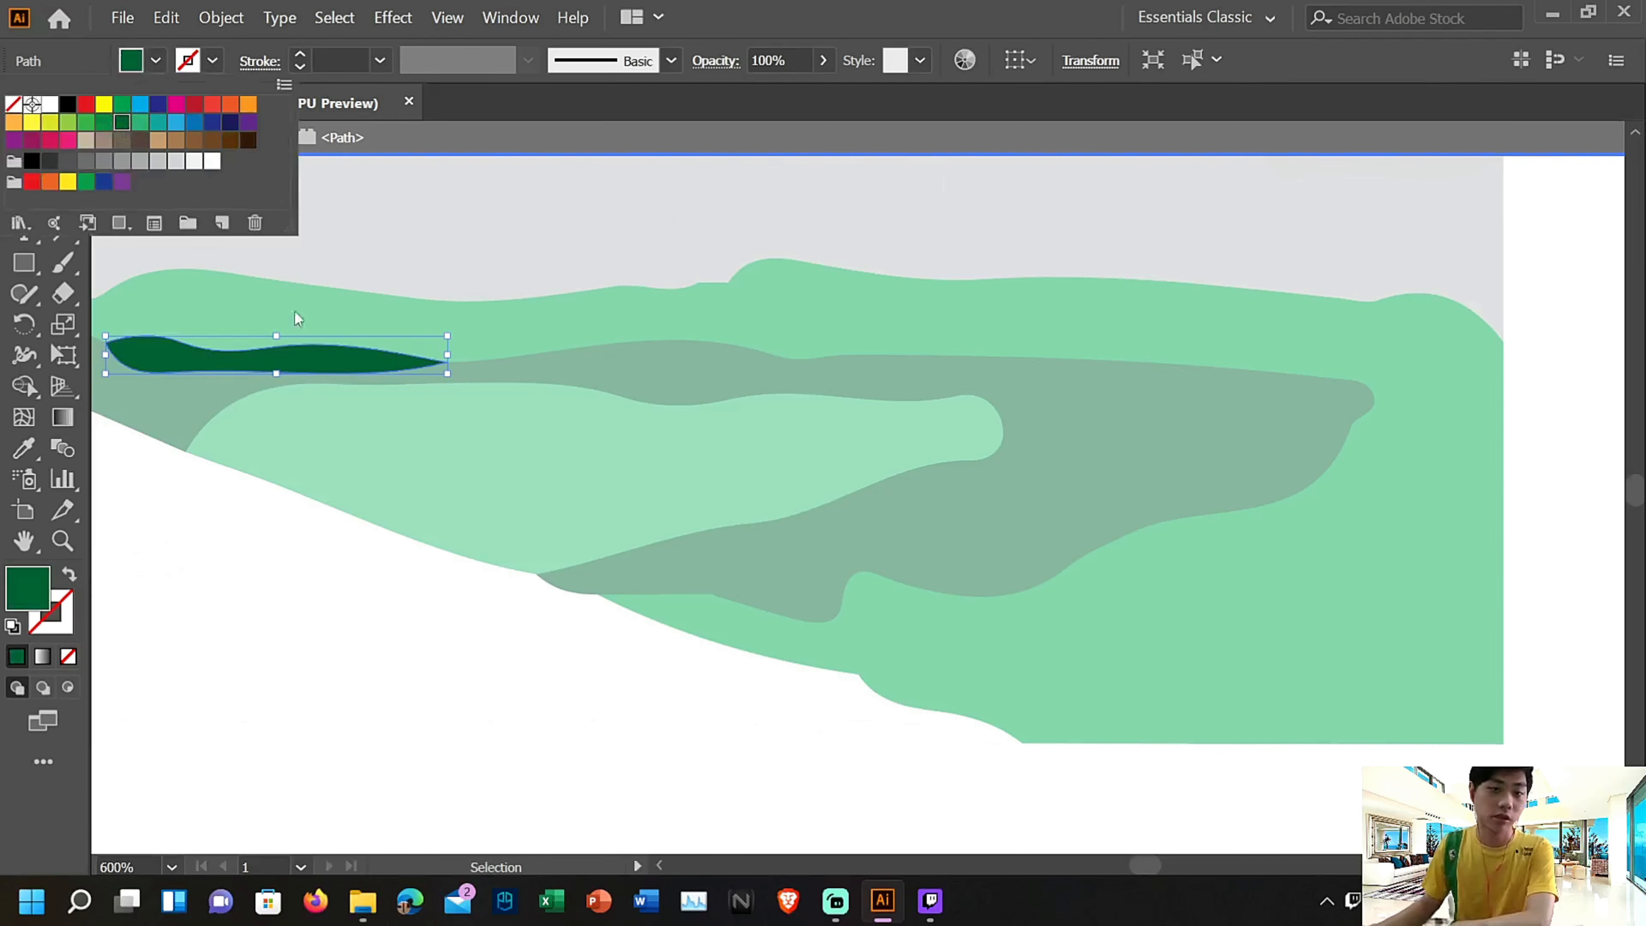
key(Escape)
Examine the remaining grey hills, trees and left riverbank across the whole traced landscape
key(ctrl+minus)
key(ctrl+minus)
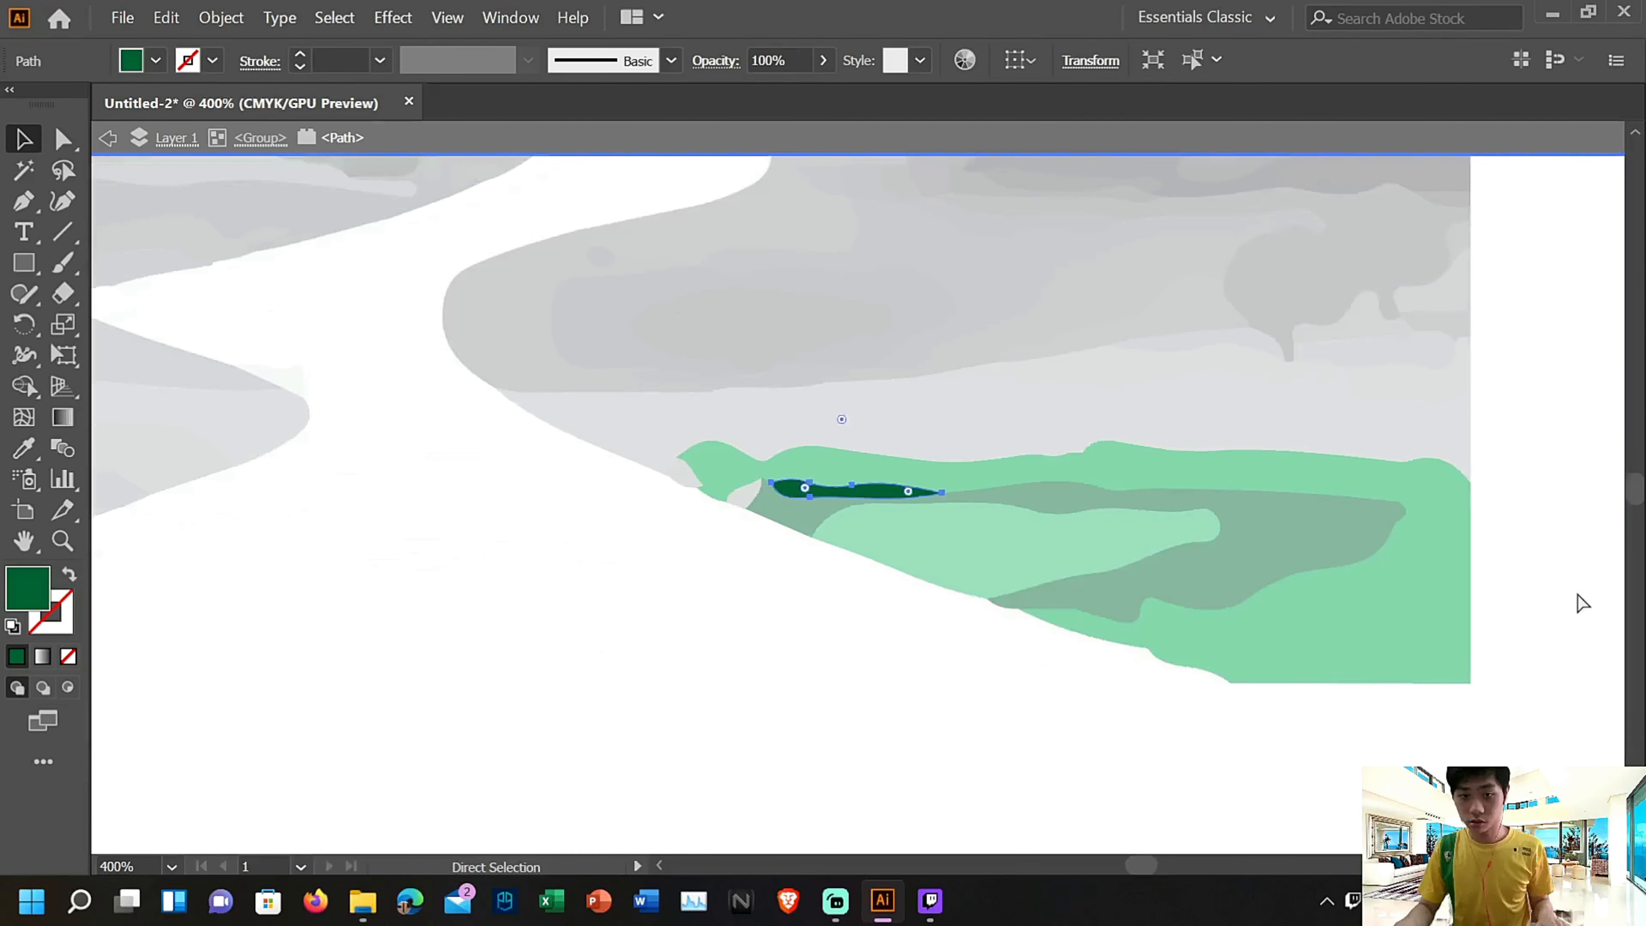
scroll(1297, 632, up, 10)
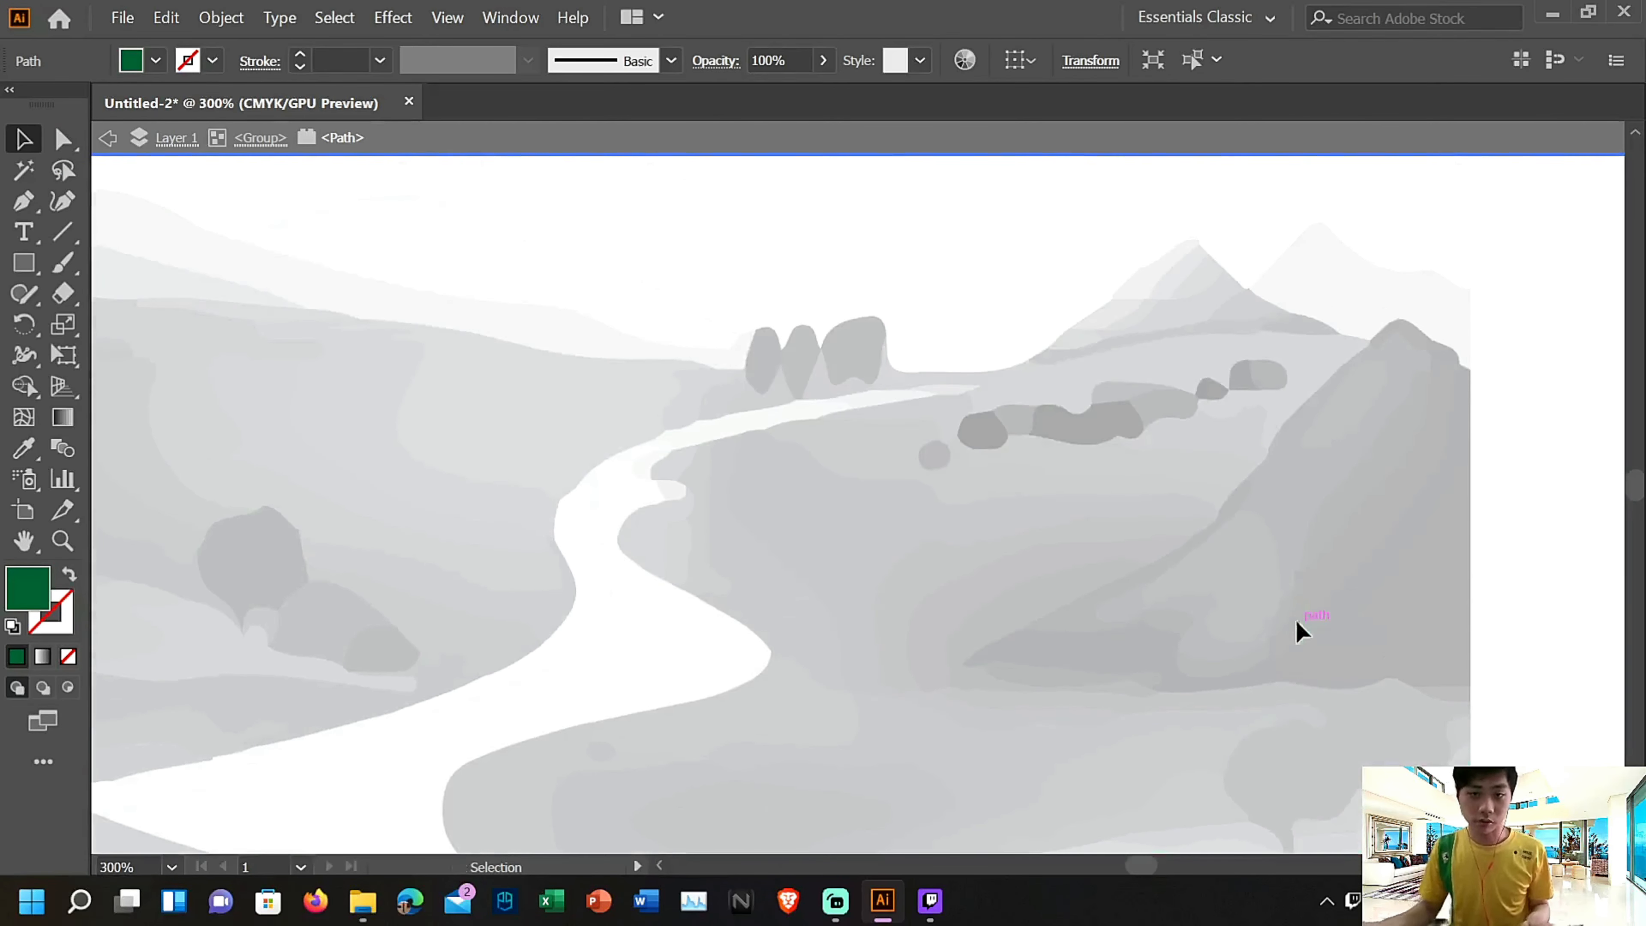
key(space)
drag(618, 464, 1613, 402)
scroll(683, 642, down, 10)
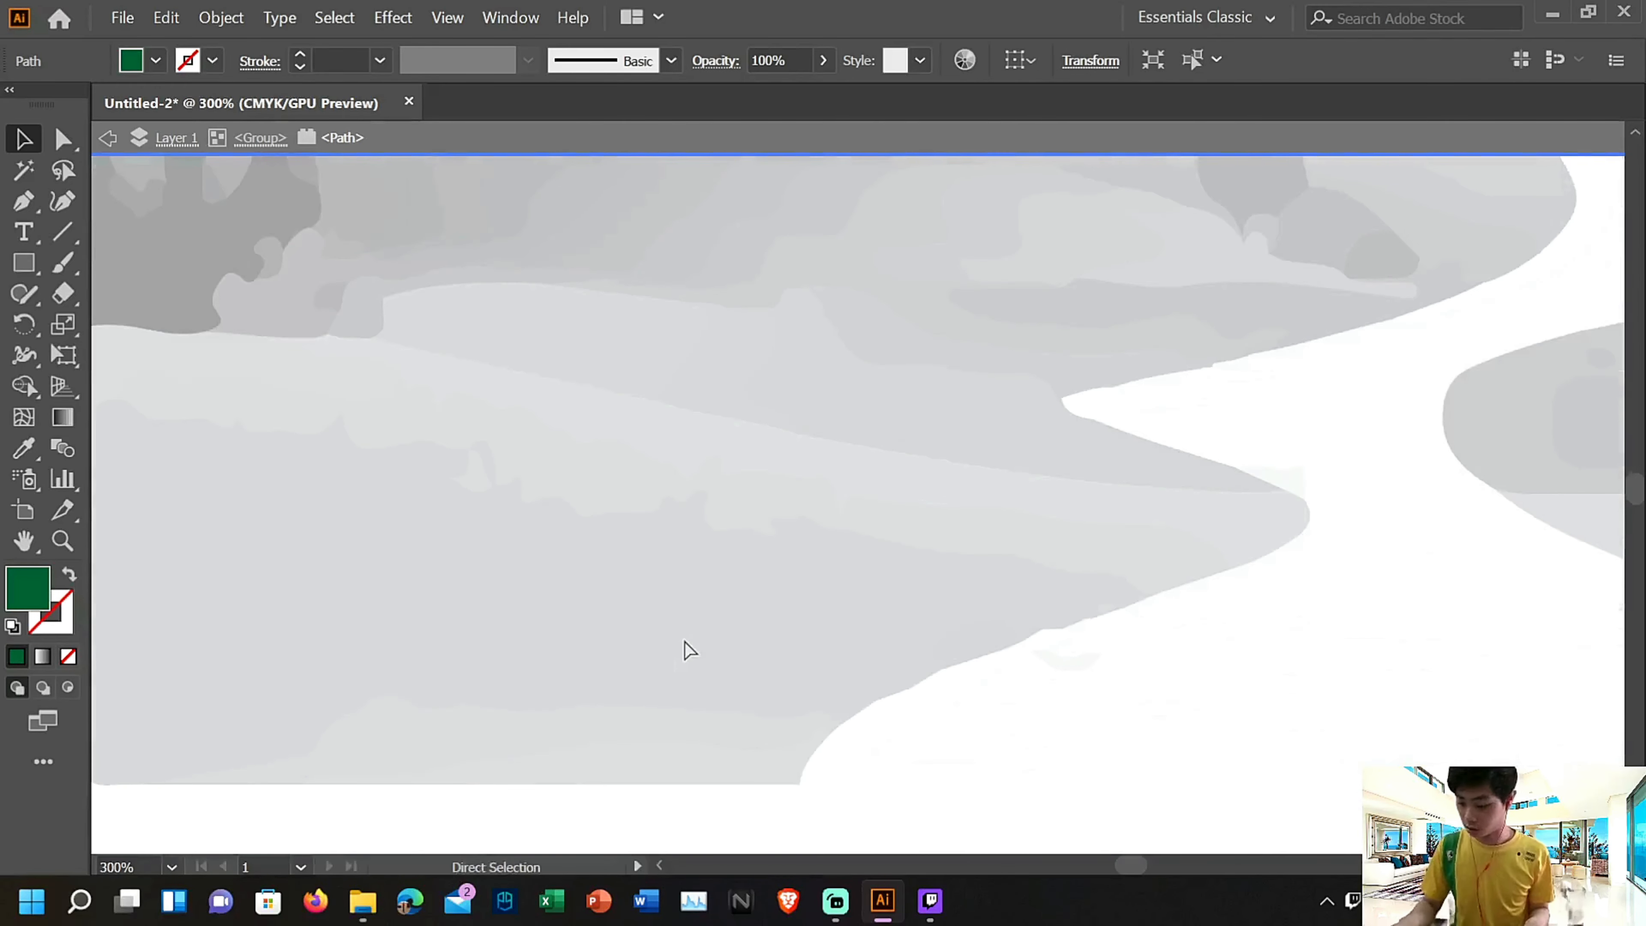
key(ctrl+minus)
key(ctrl+minus)
key(space)
drag(592, 391, 988, 585)
drag(1003, 482, 963, 681)
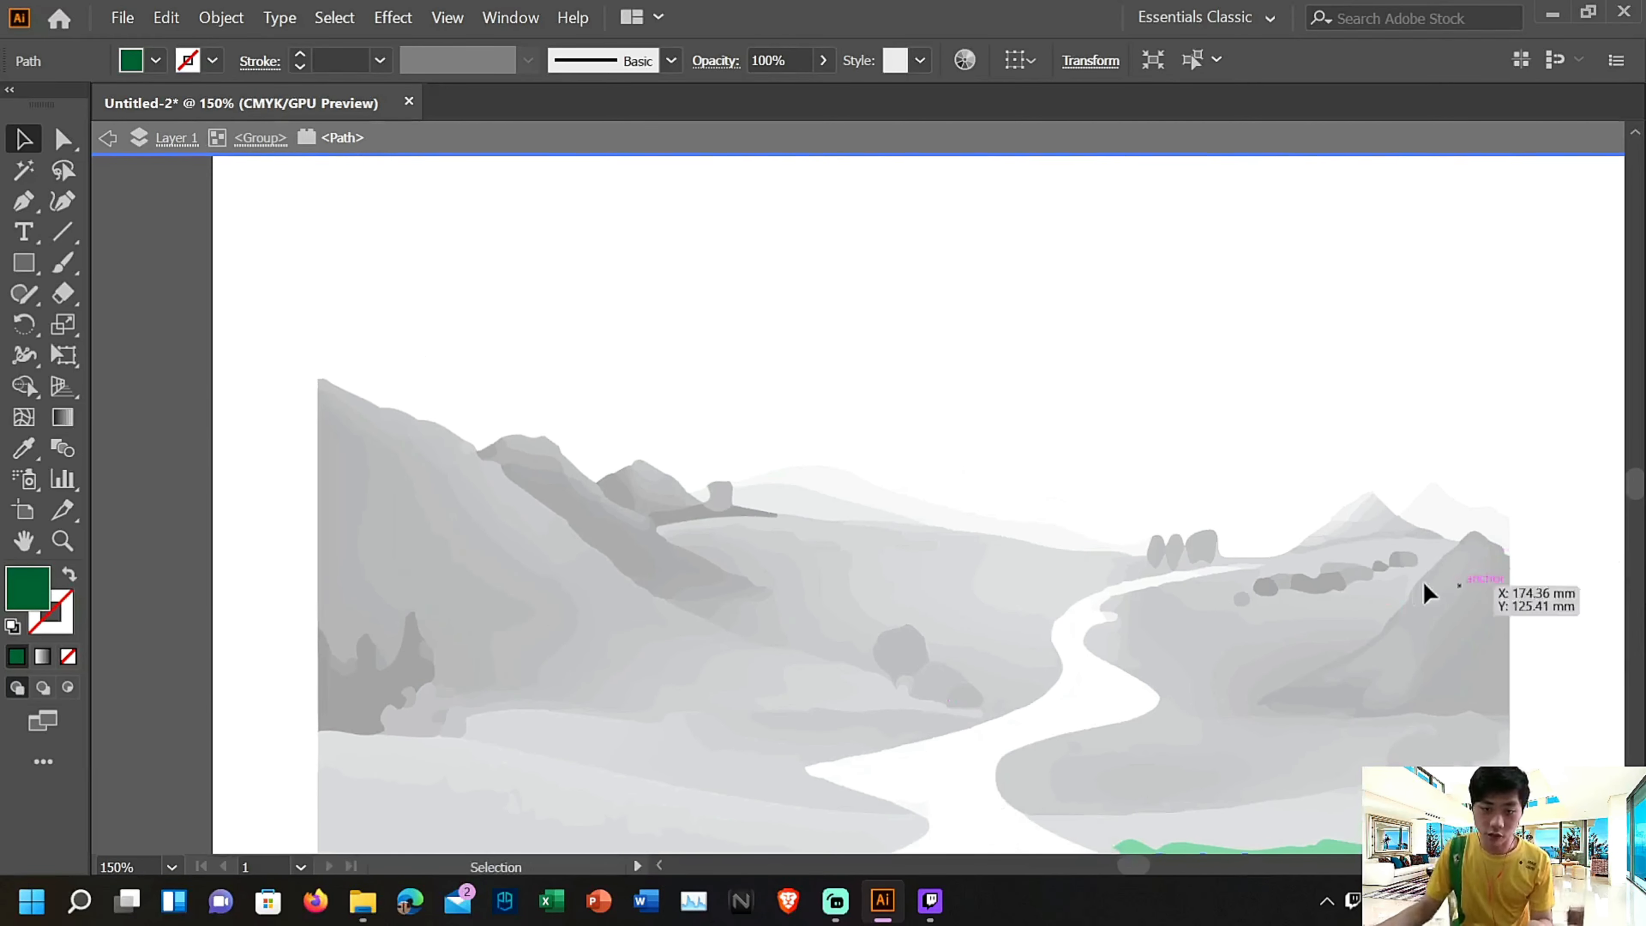
Create another new portrait A4 document of 210 x 297 mm and show it at 150%
click(123, 17)
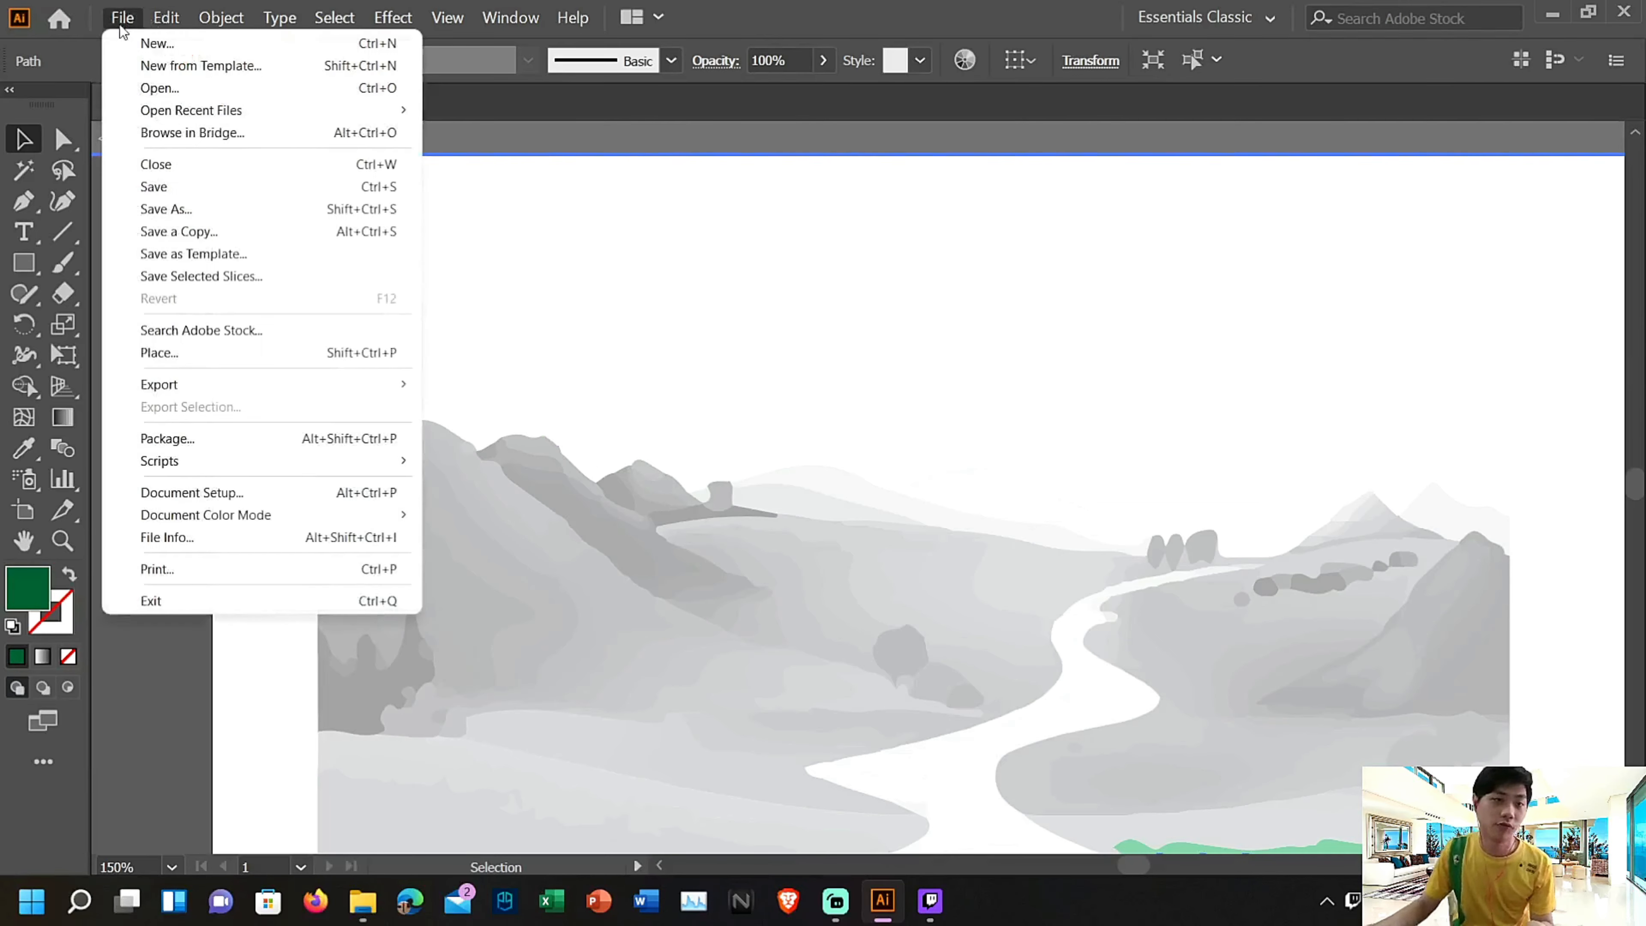
key(Escape)
key(ctrl+n)
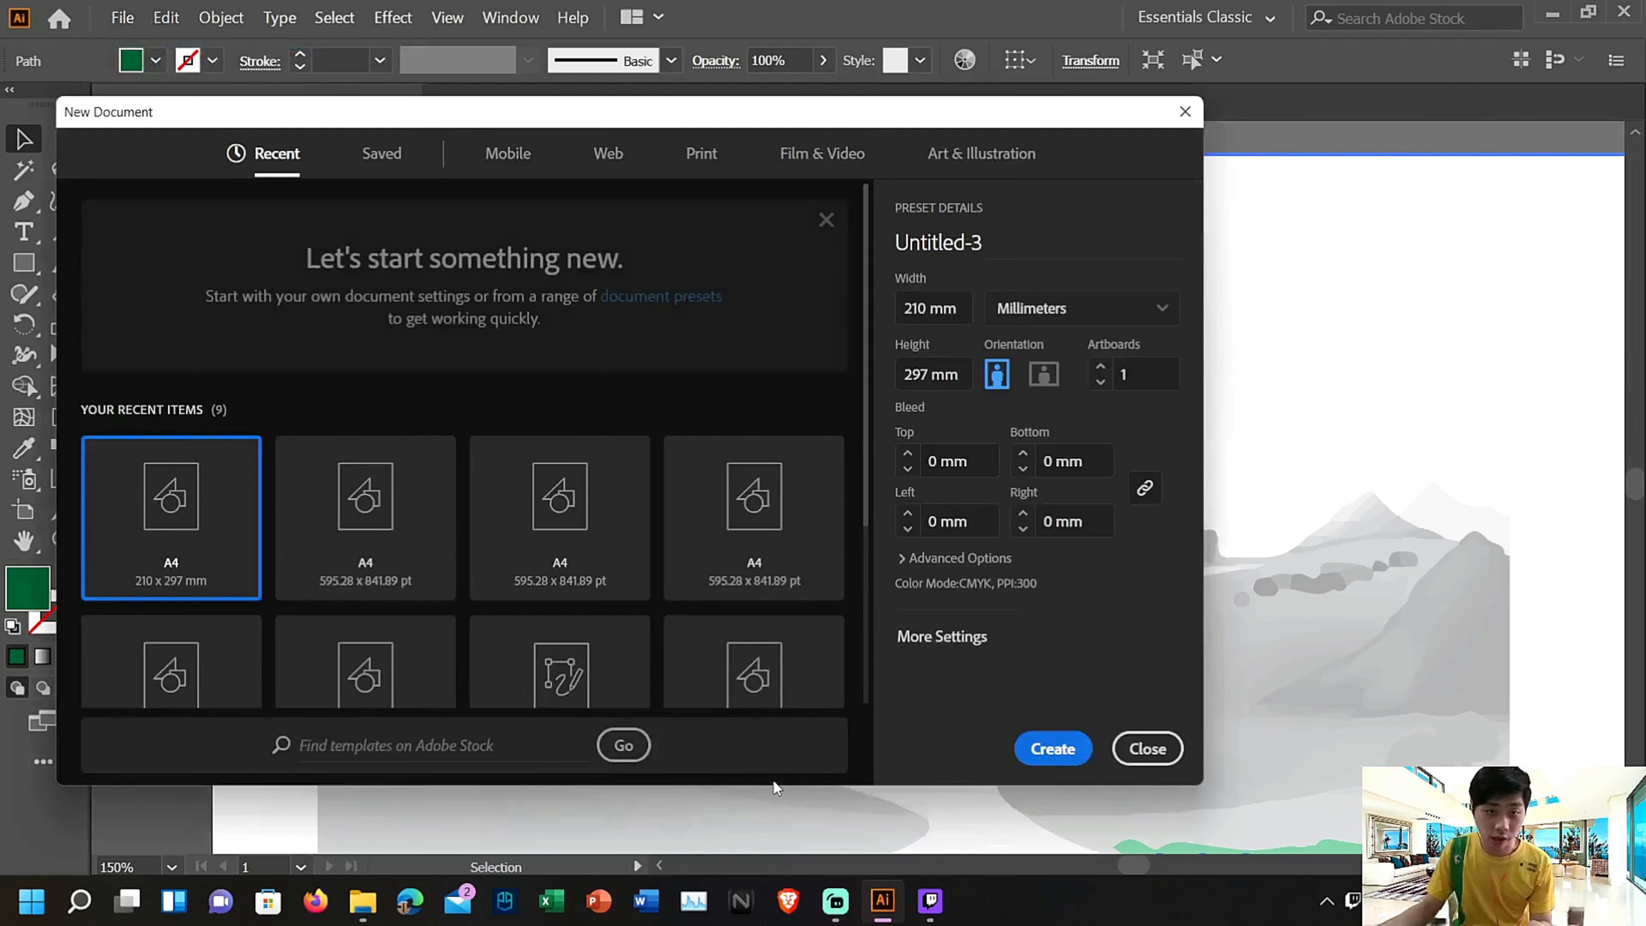
click(1052, 747)
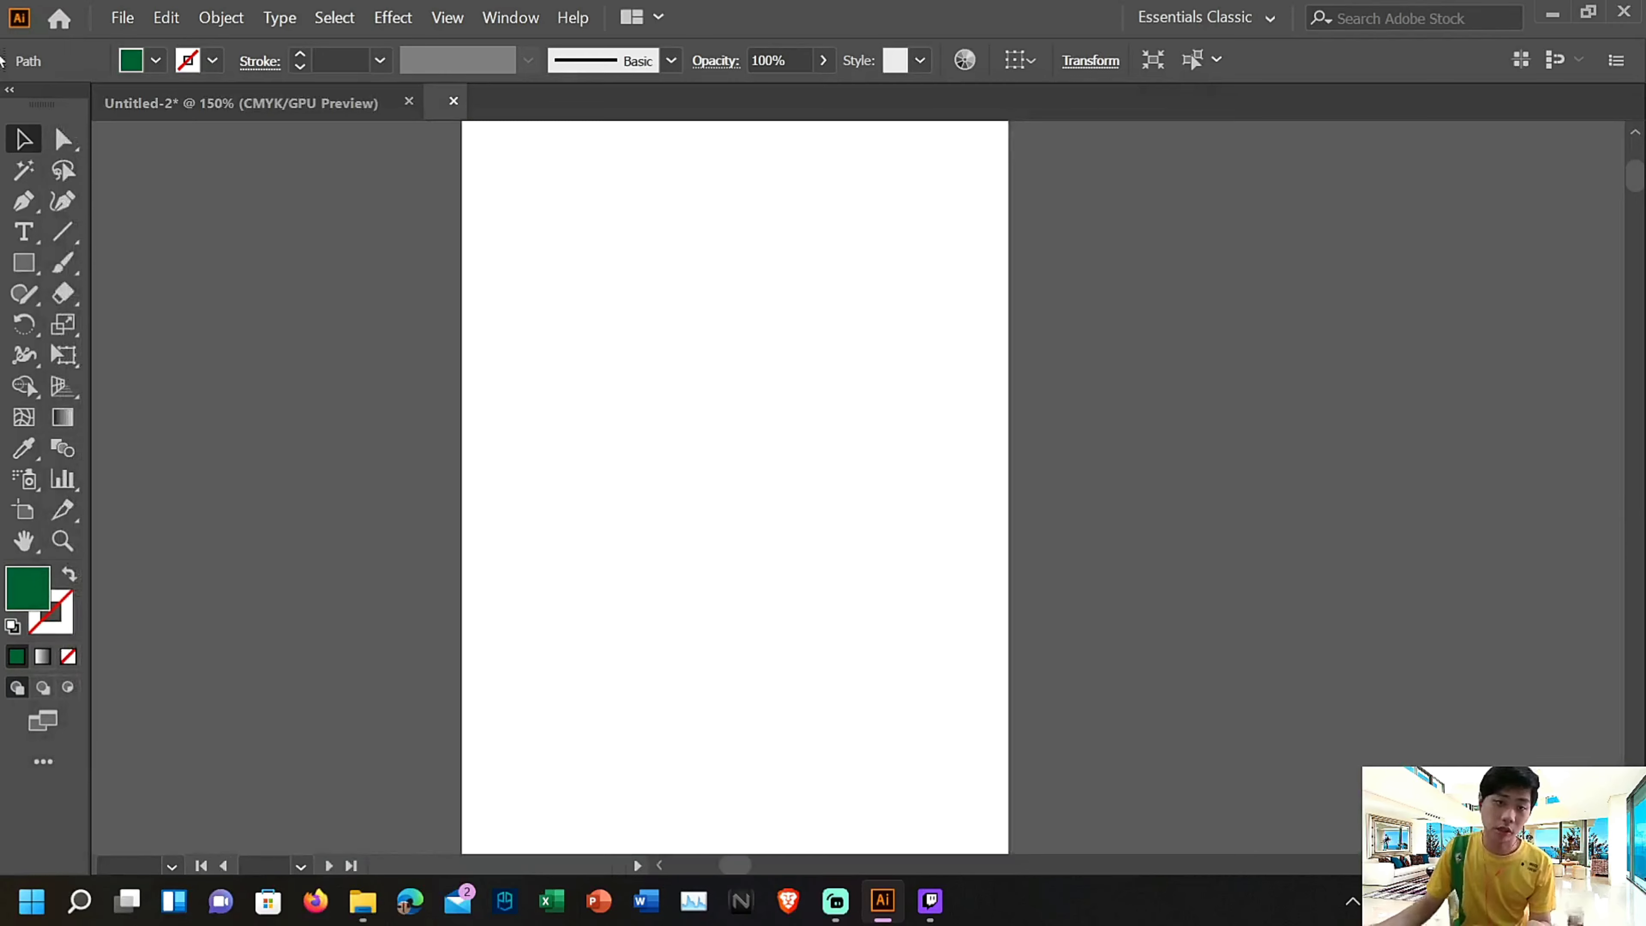
key(ctrl+equal)
key(ctrl+equal)
key(ctrl+equal)
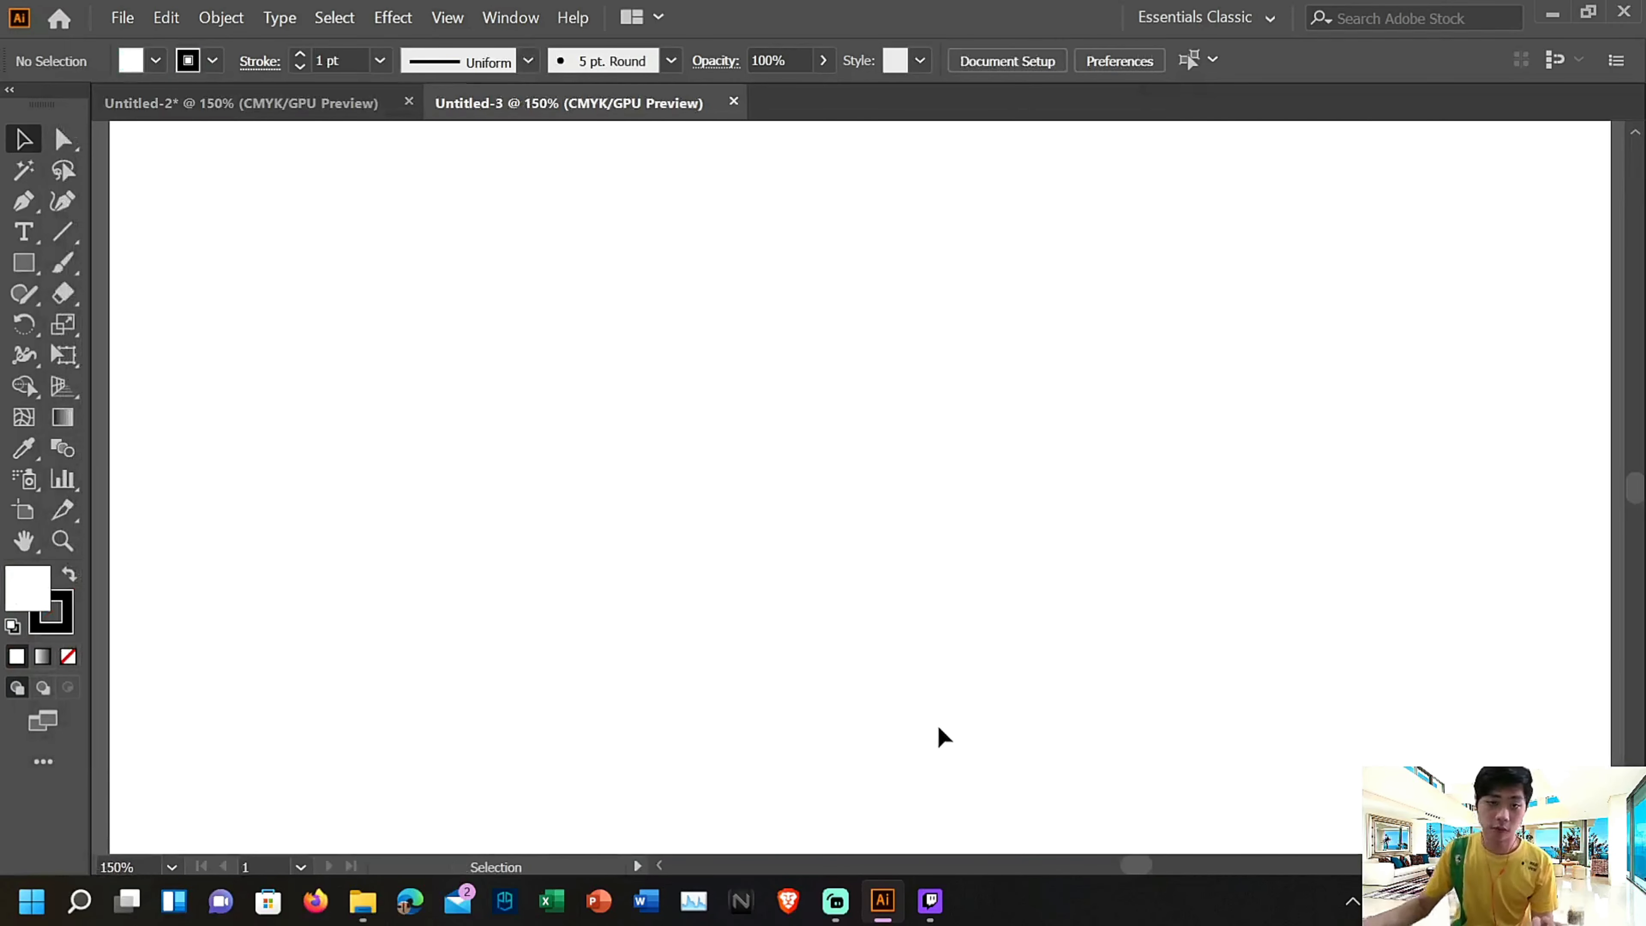
Switch to Firefox and bring up a blank new tab, closing the surplus one
click(334, 914)
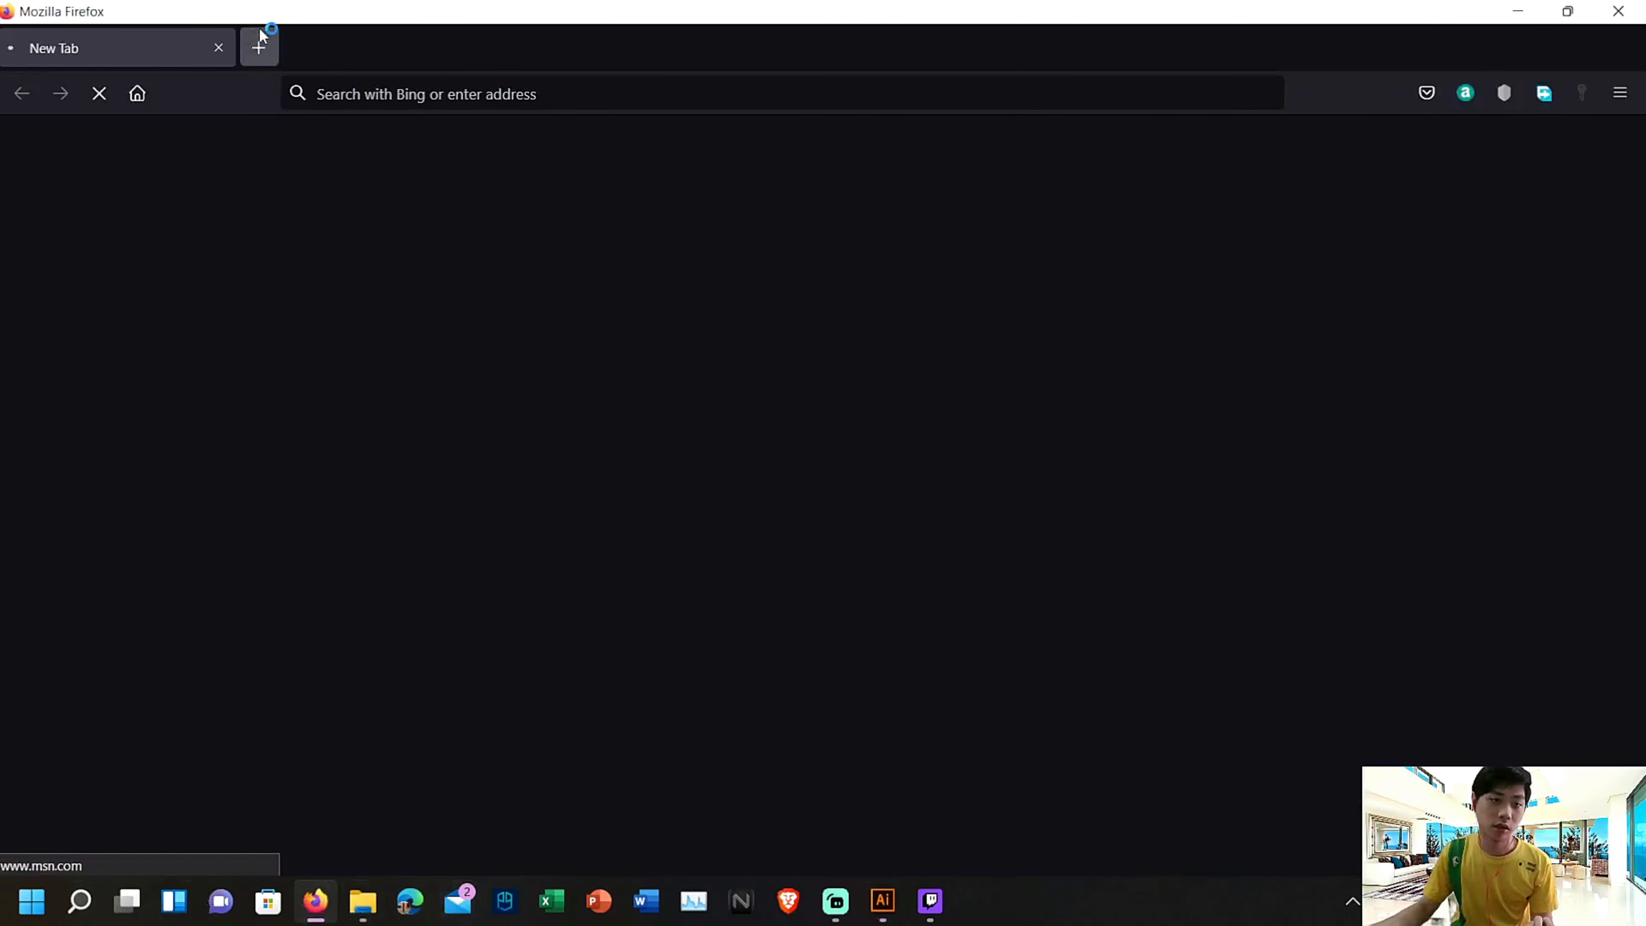
click(257, 47)
click(219, 50)
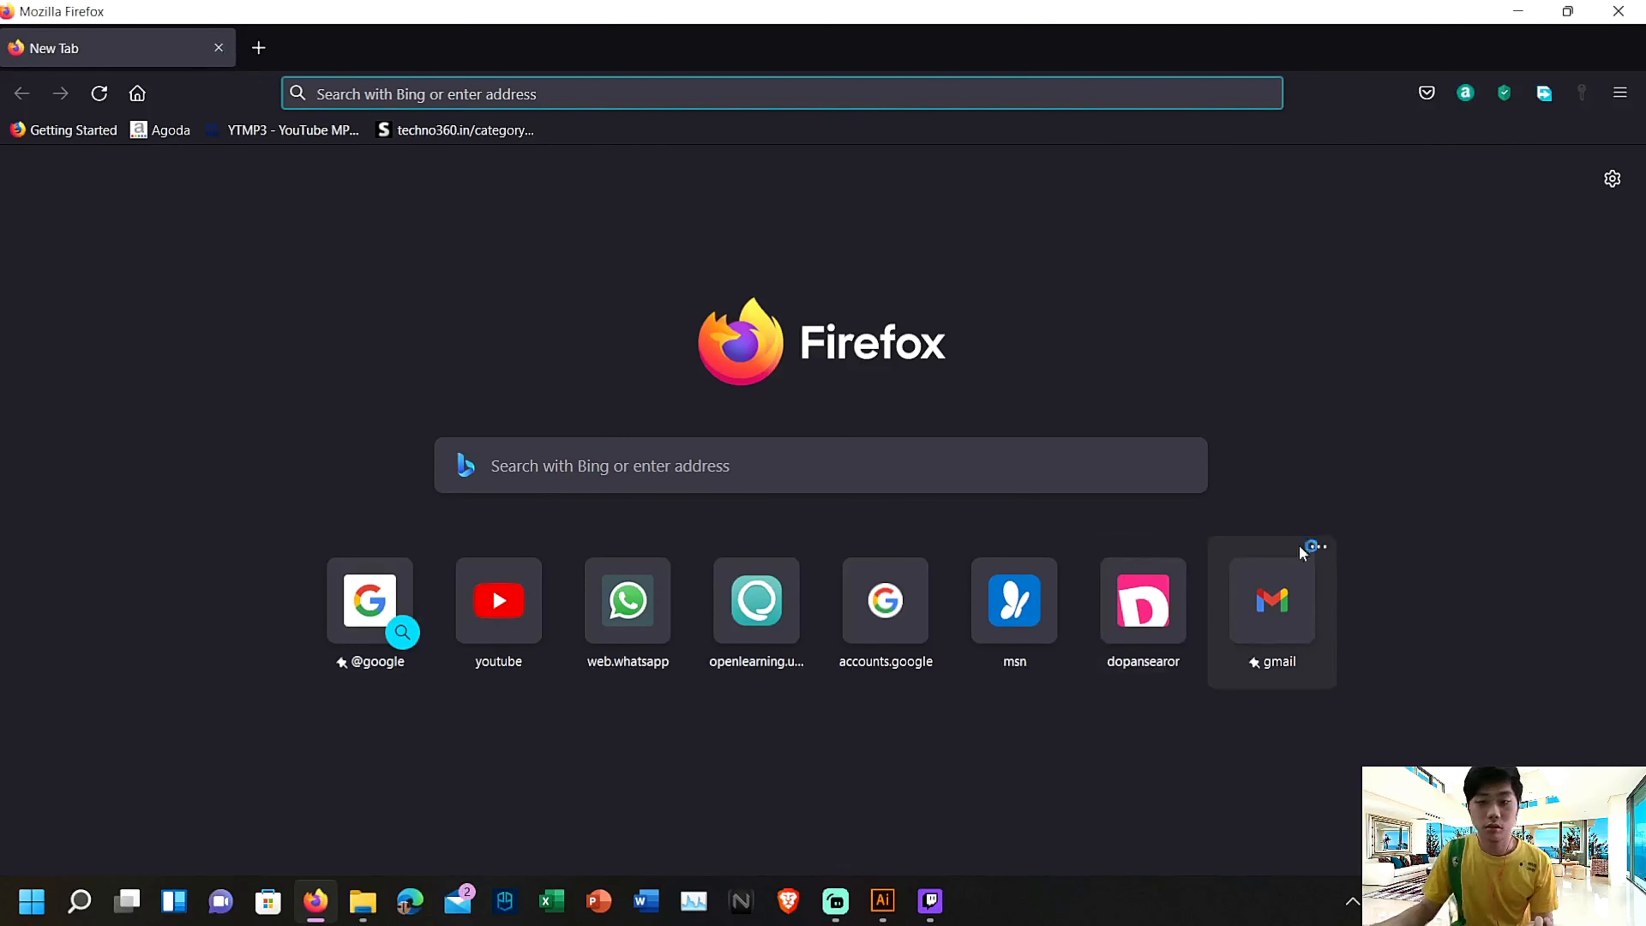
Search the web for "tiger" and browse the image results for a suitable photo
click(681, 95)
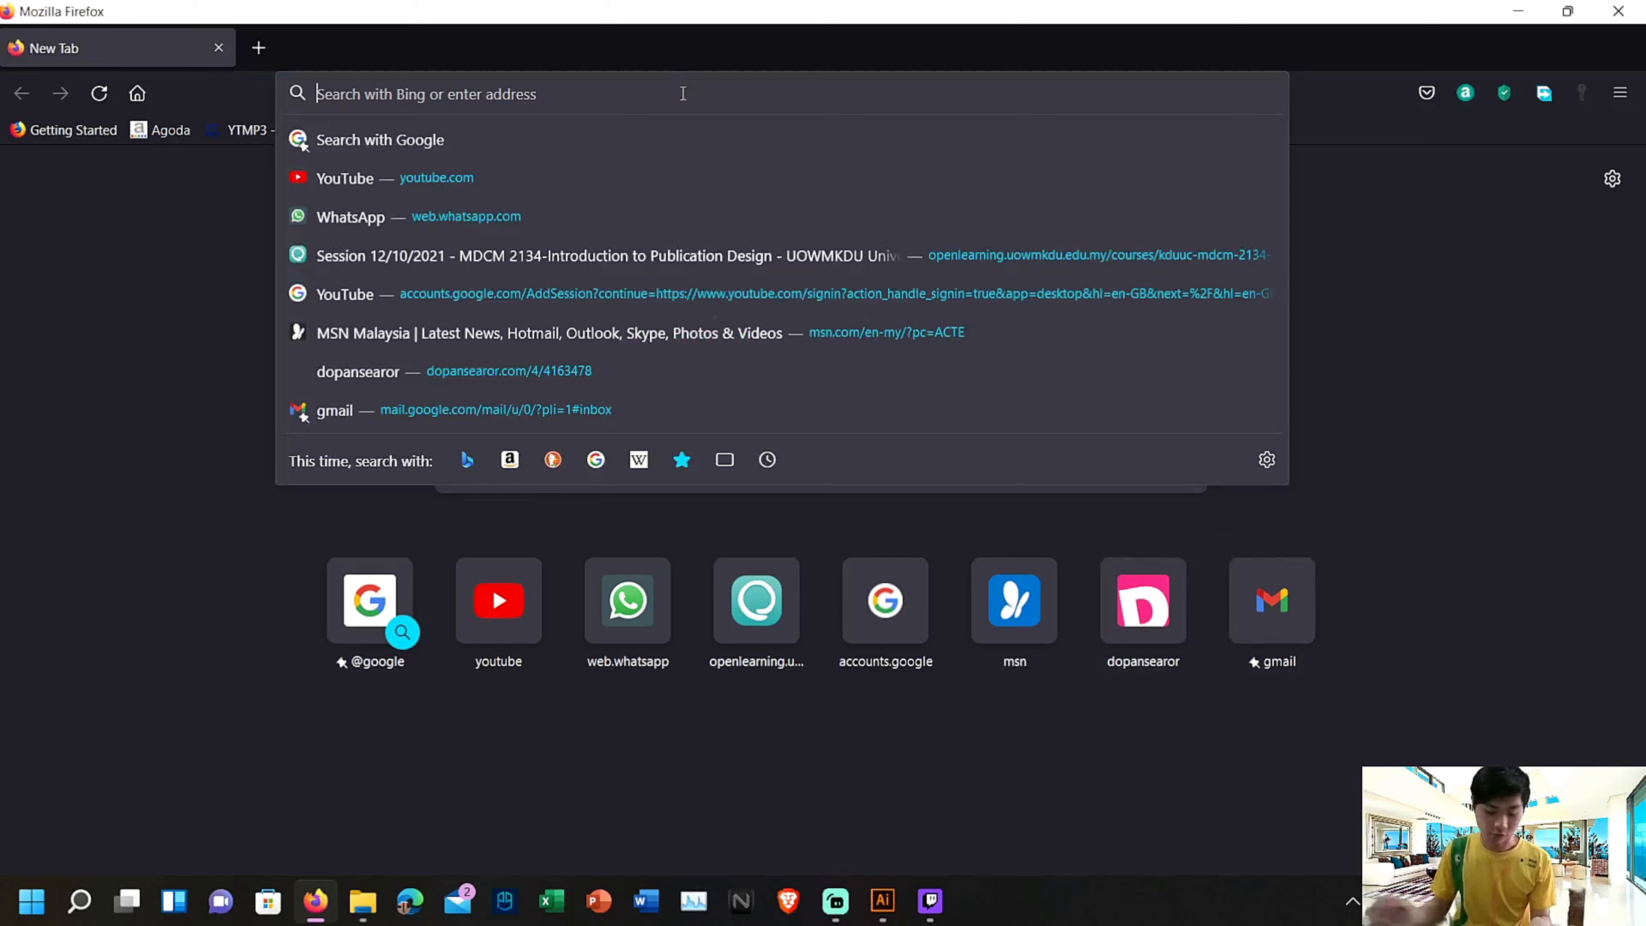
text(tiger)
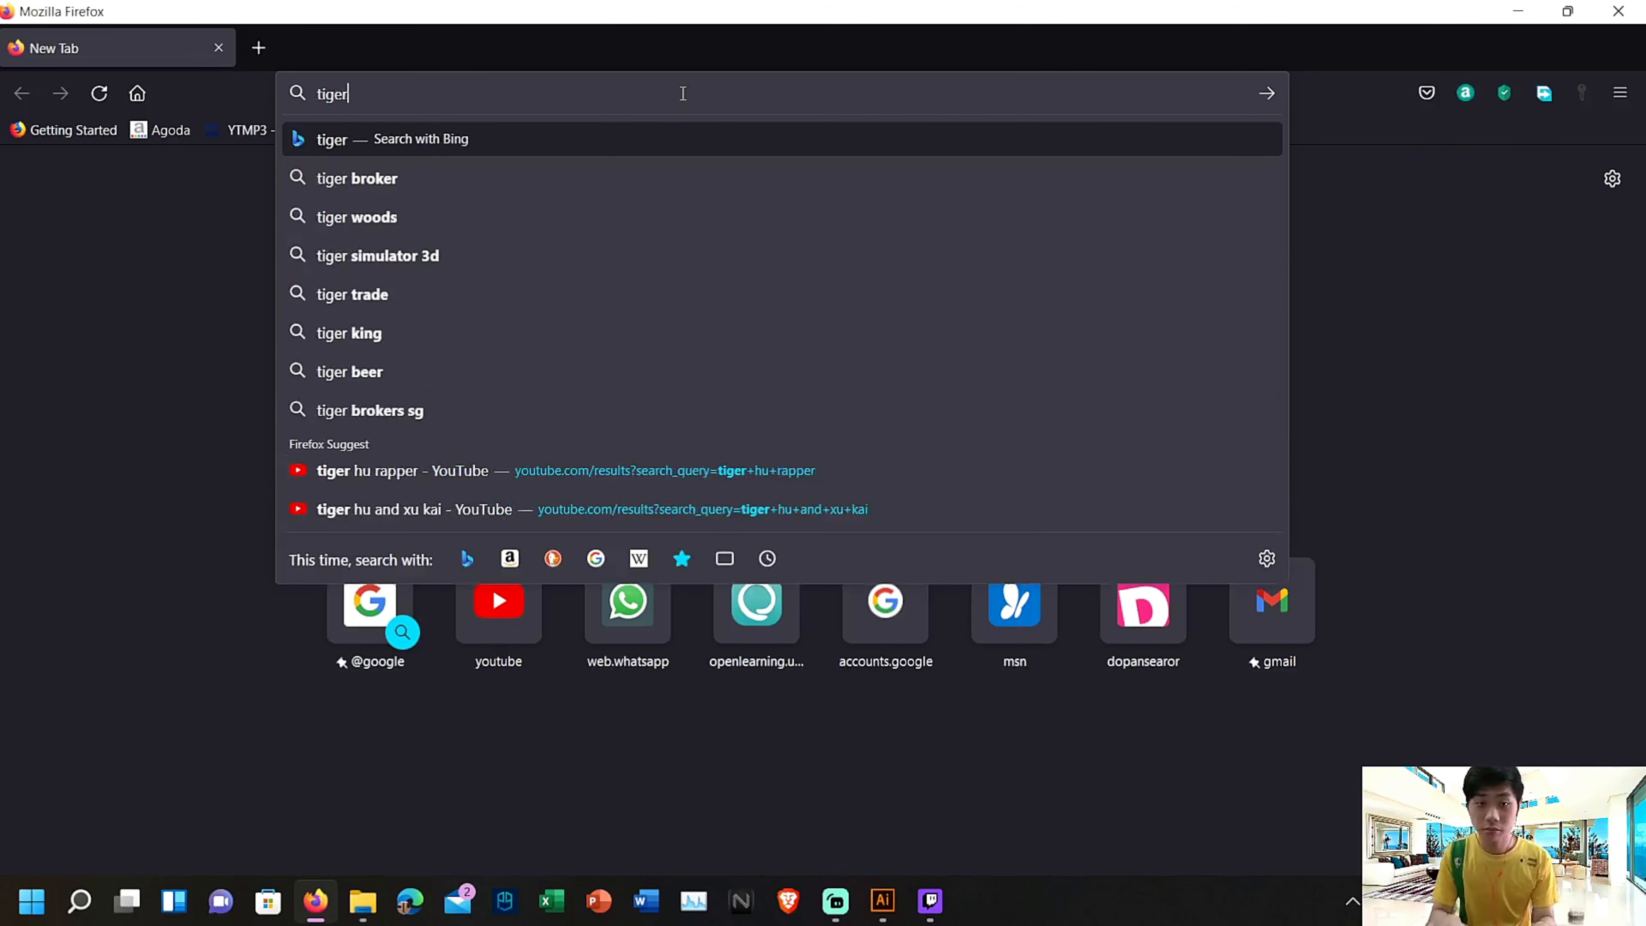
key(Return)
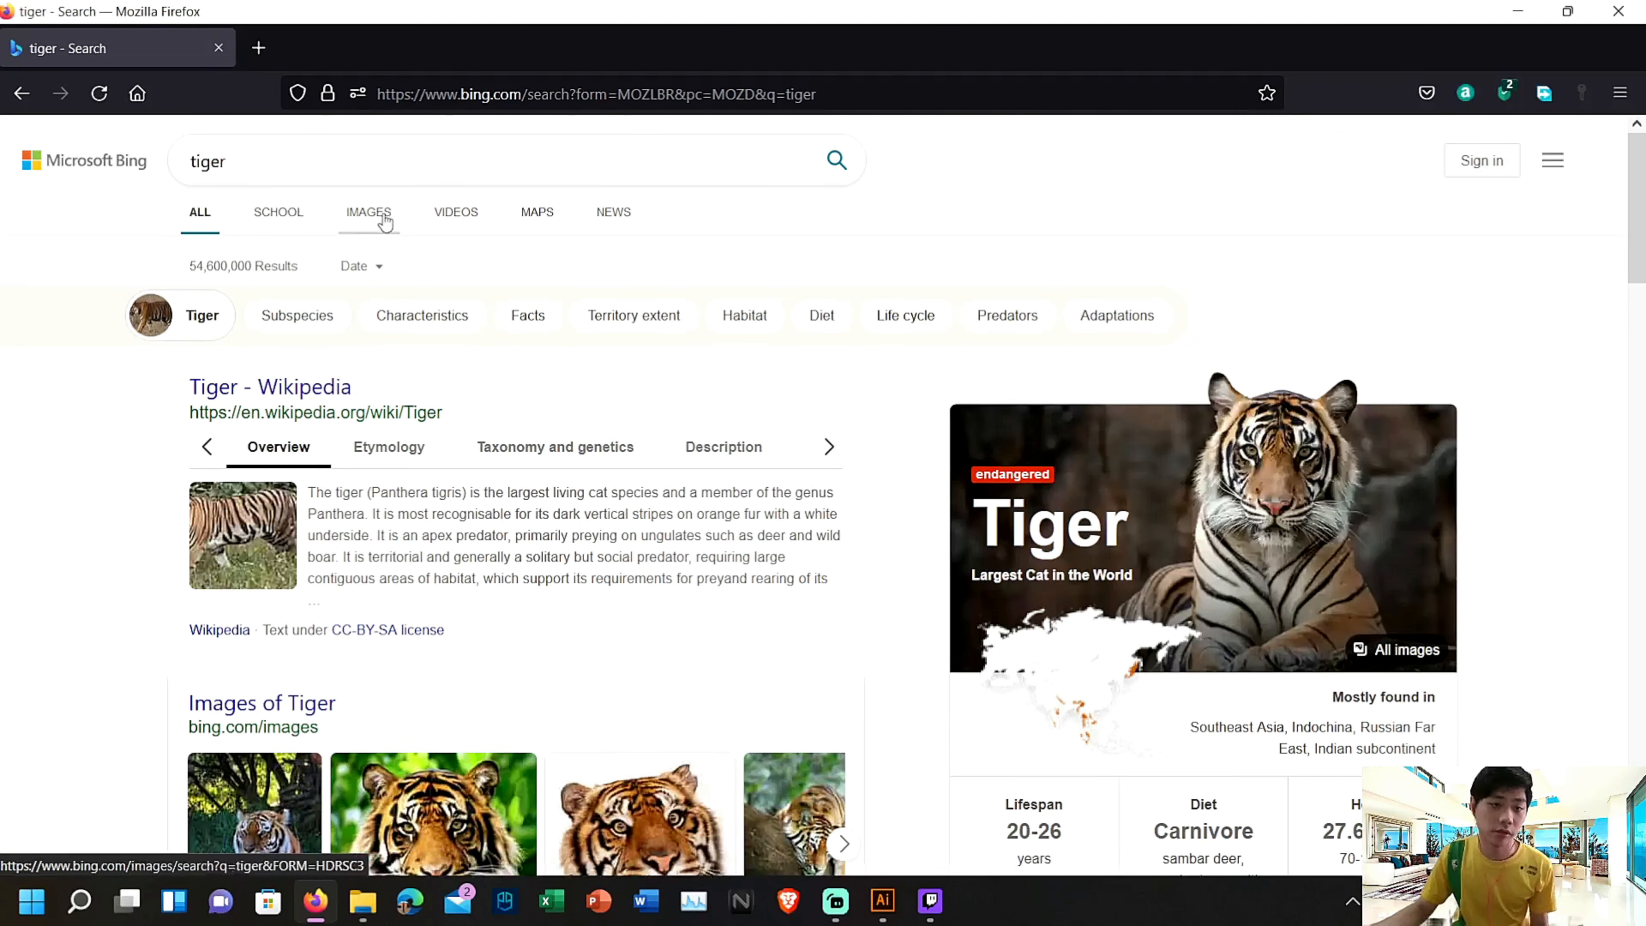
click(385, 220)
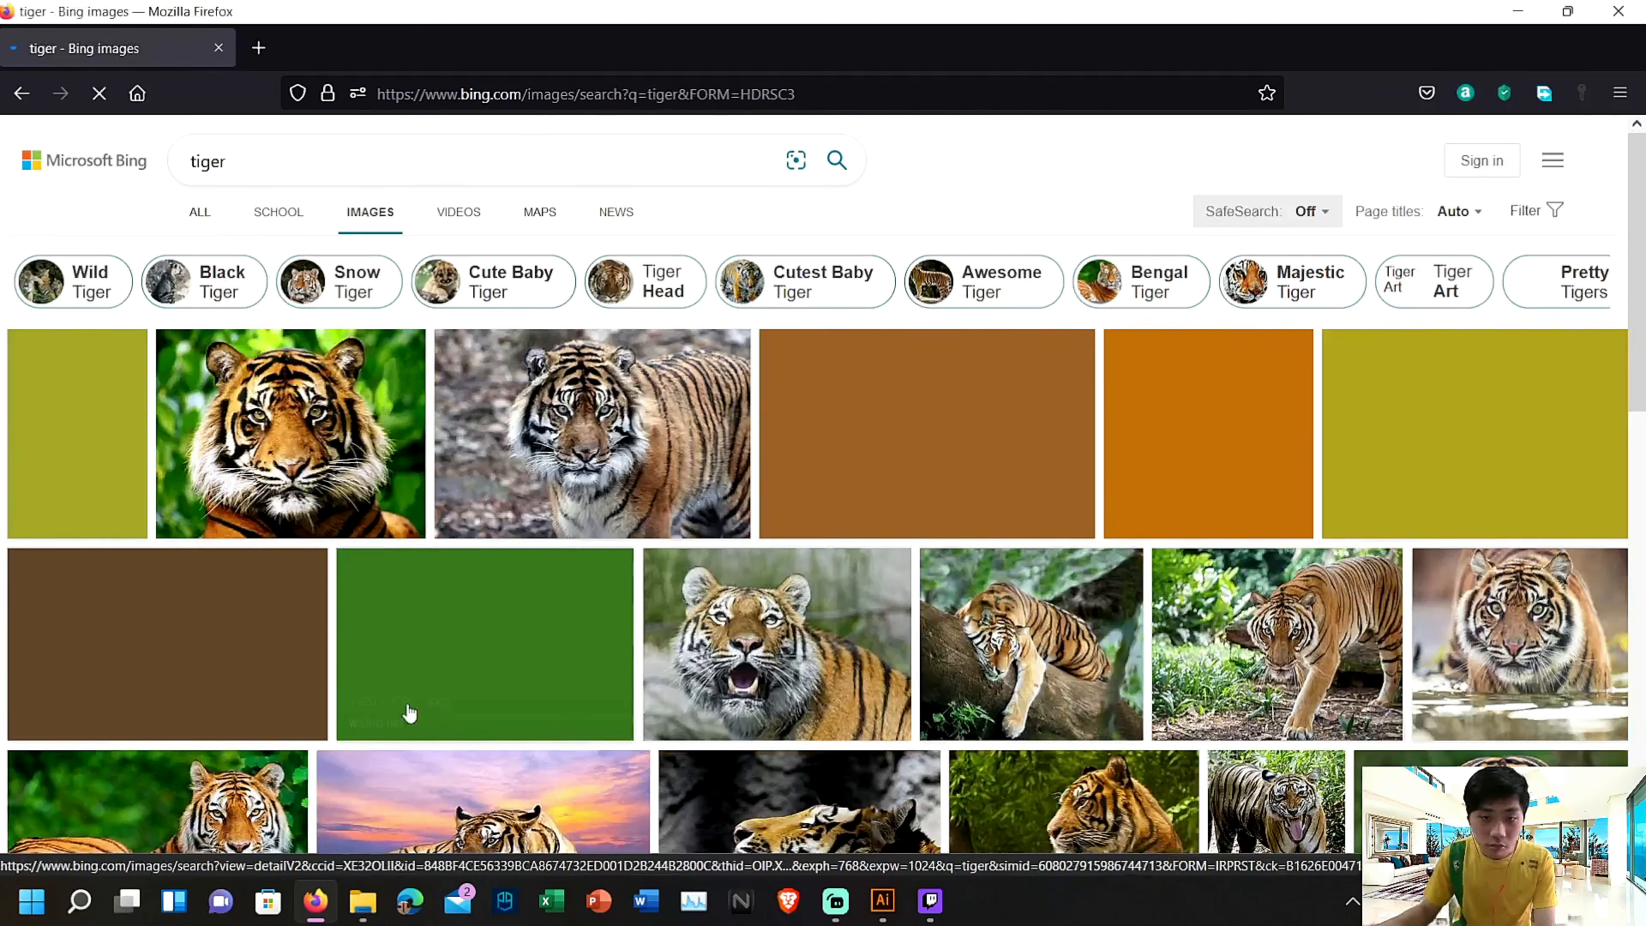
scroll(706, 595, down, 5)
scroll(705, 595, up, 5)
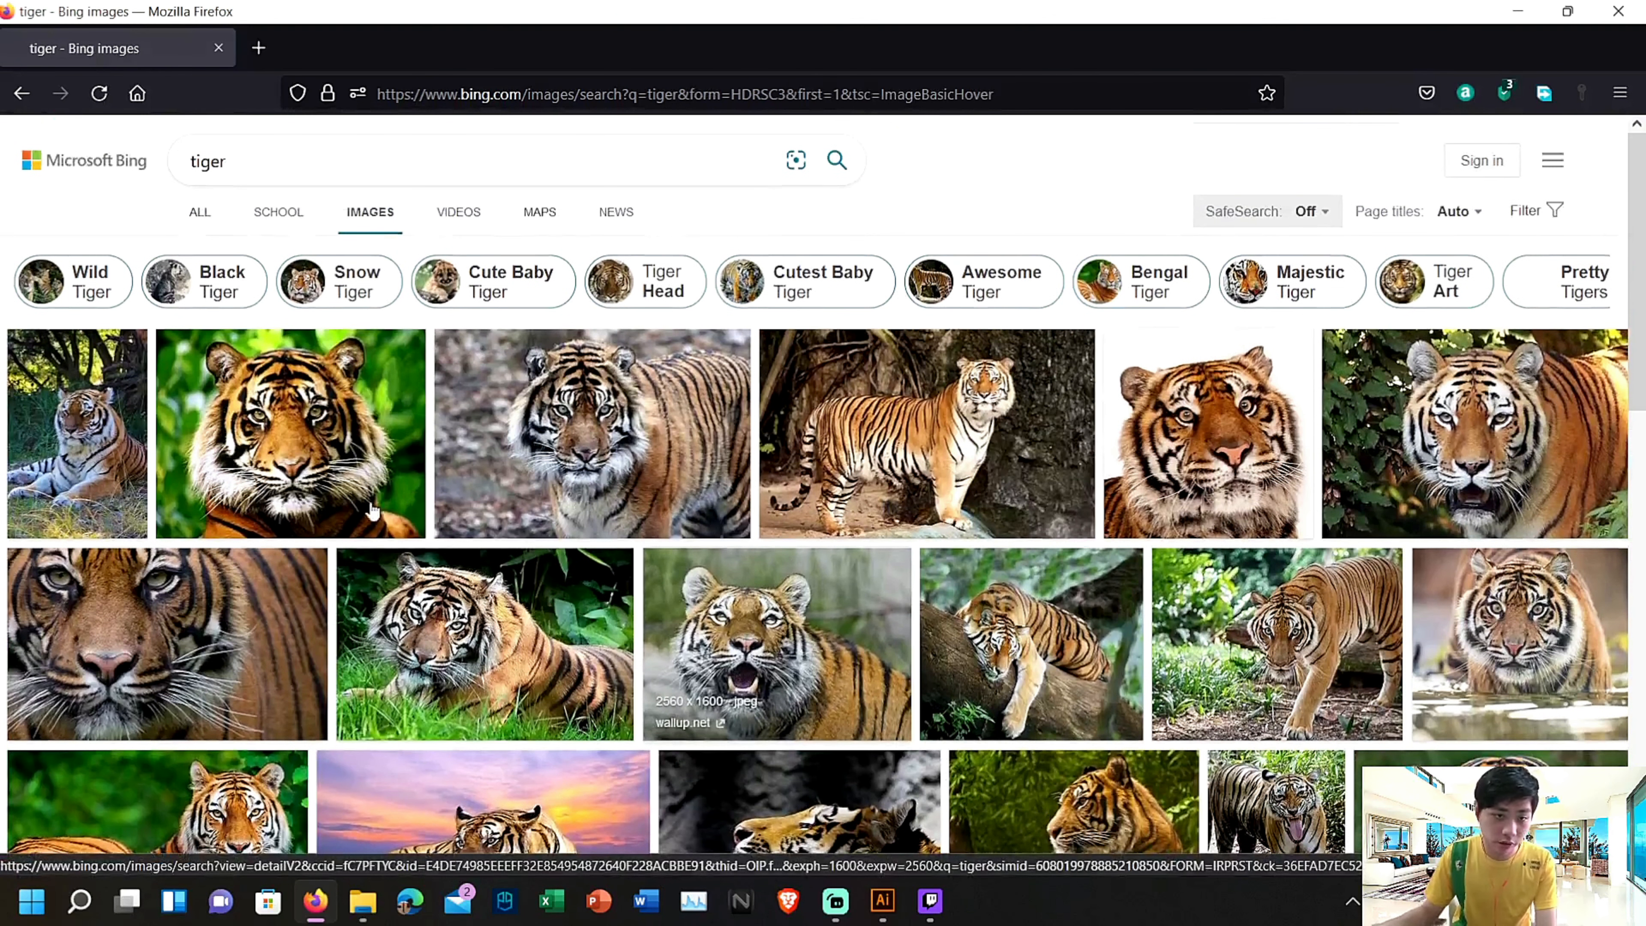
Save the photo of the tiger standing on a rock to Downloads as a JPEG and return to Illustrator
click(1027, 426)
right_click(274, 505)
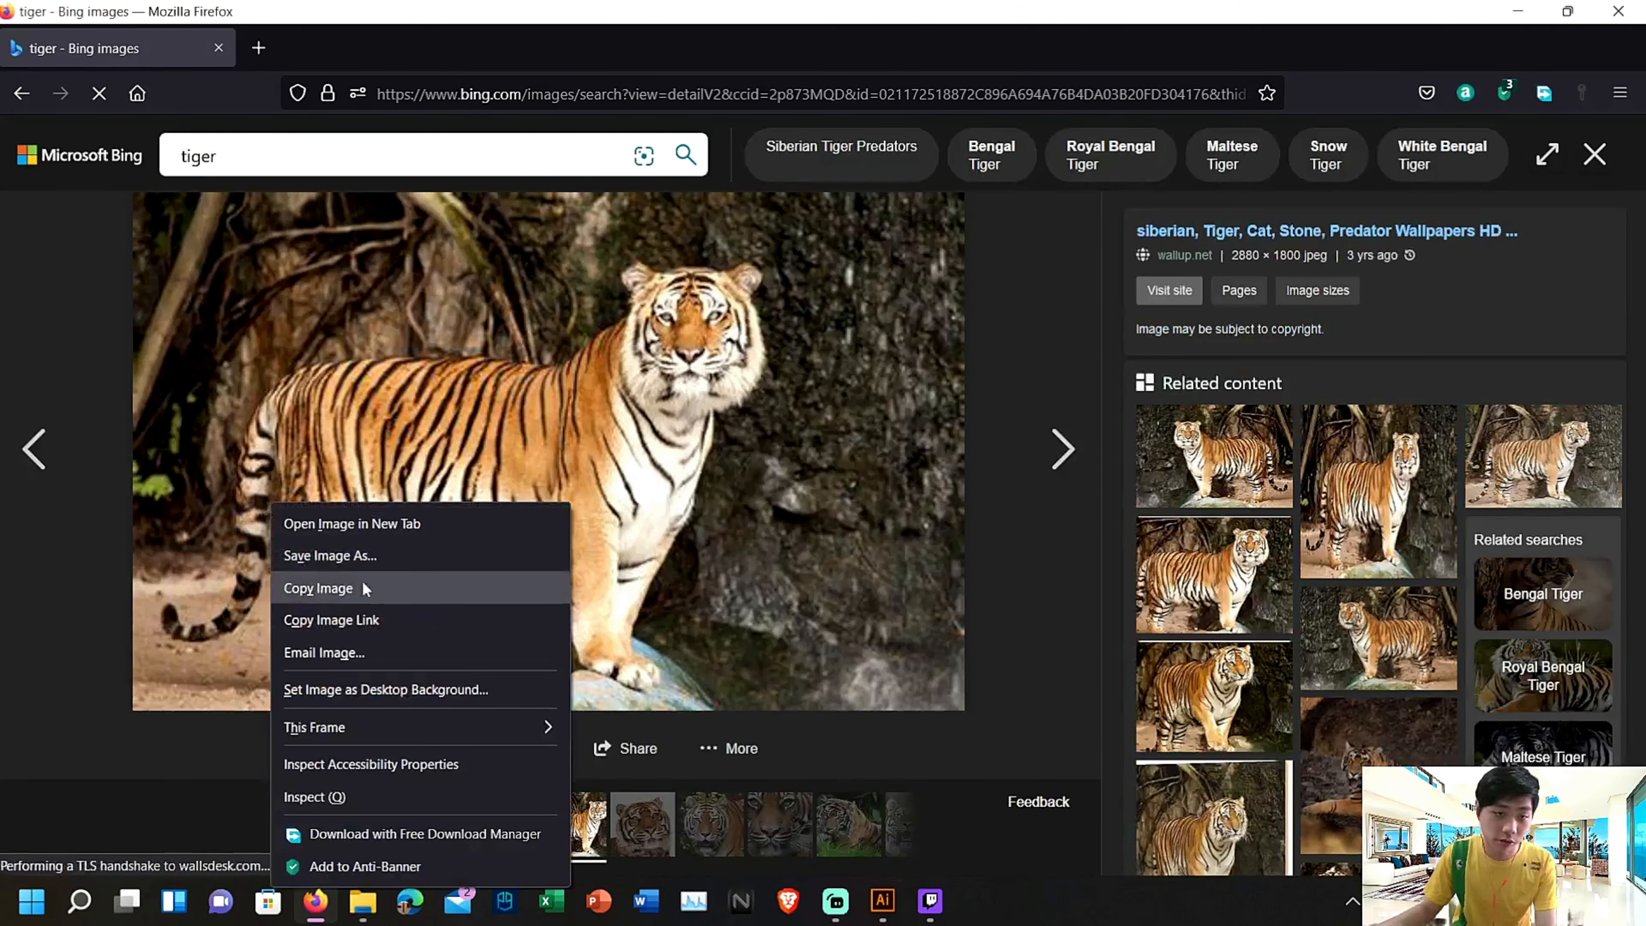
click(383, 556)
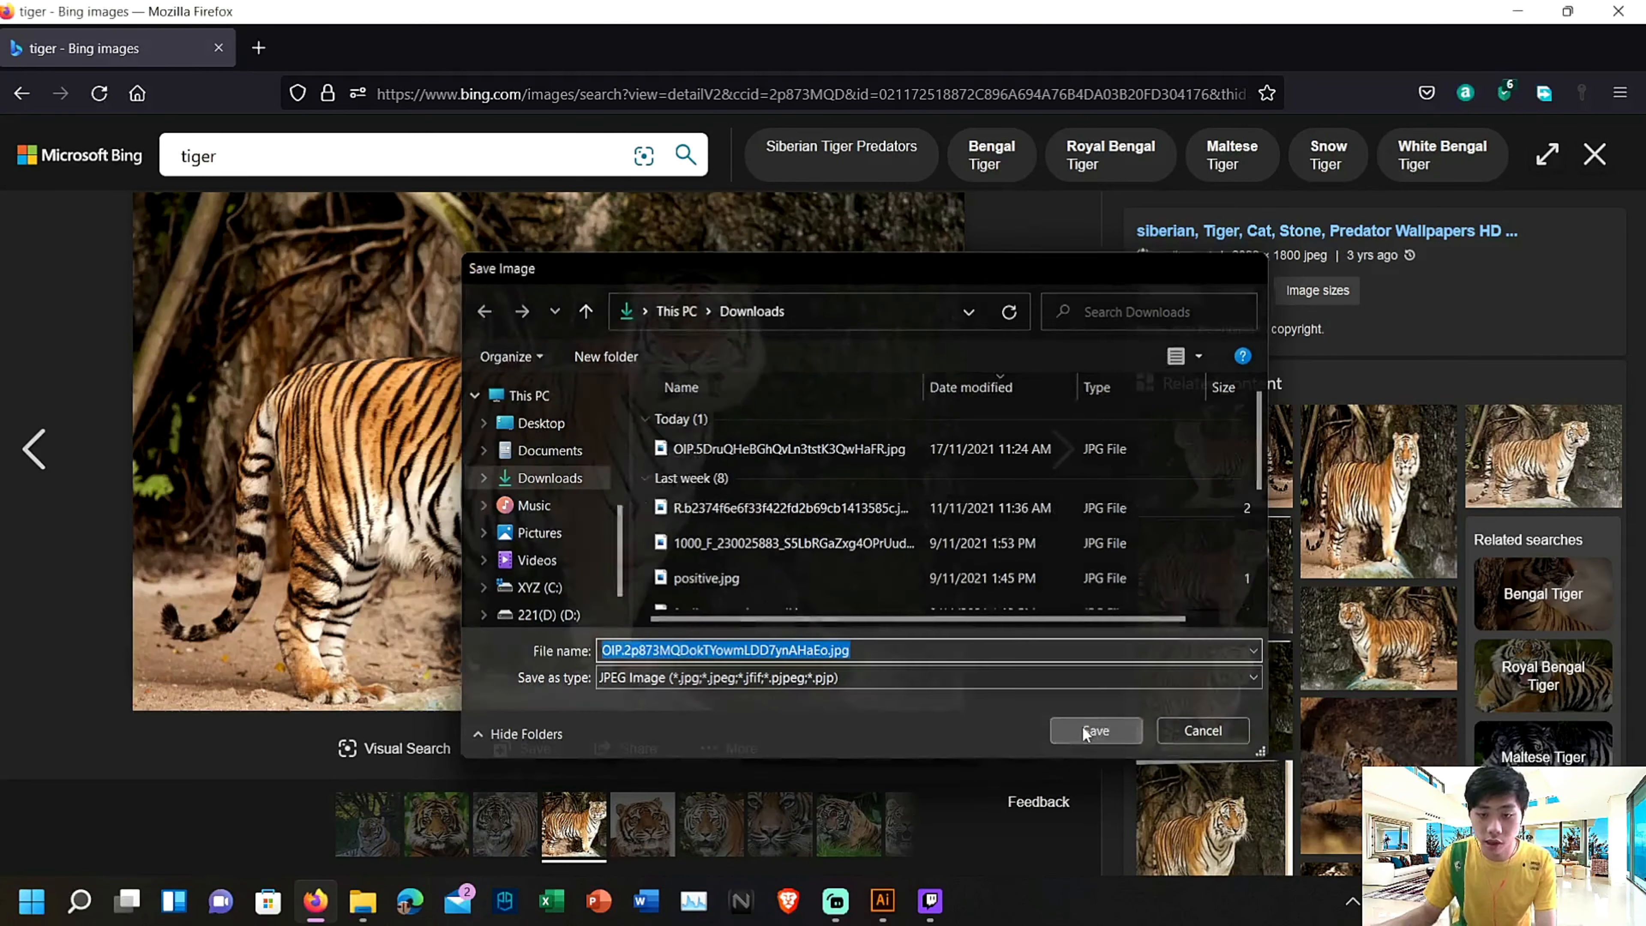
click(1095, 730)
click(1518, 11)
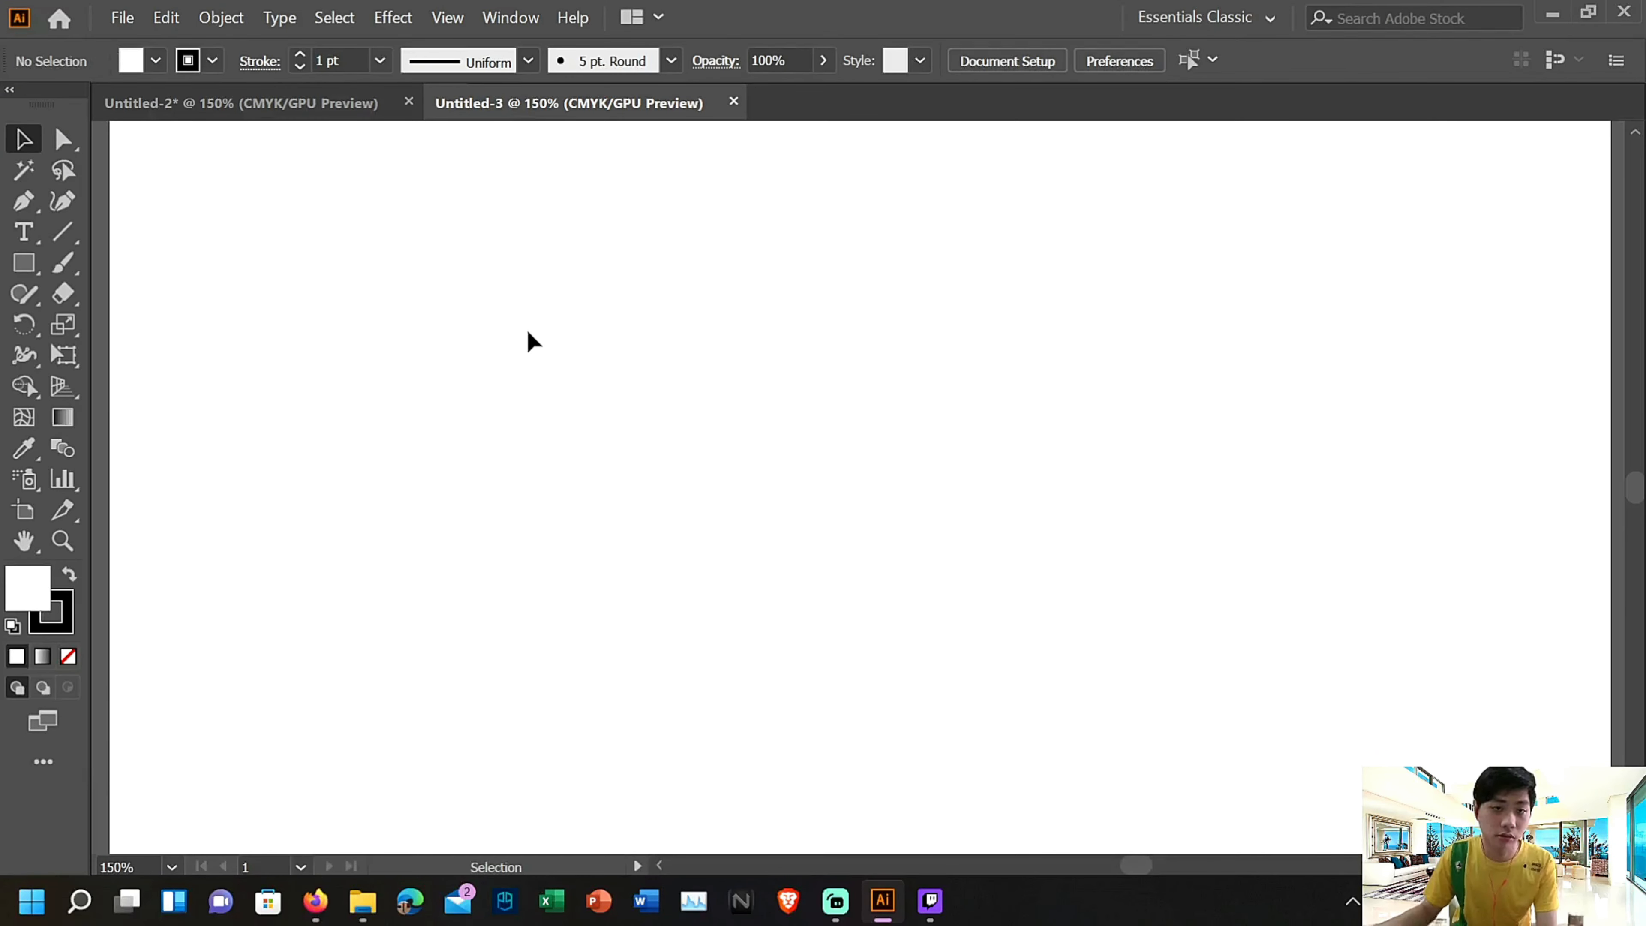
Show the blank artboard at 66.67% and bring up the Downloads folder in front of it
key(ctrl+minus)
key(ctrl+minus)
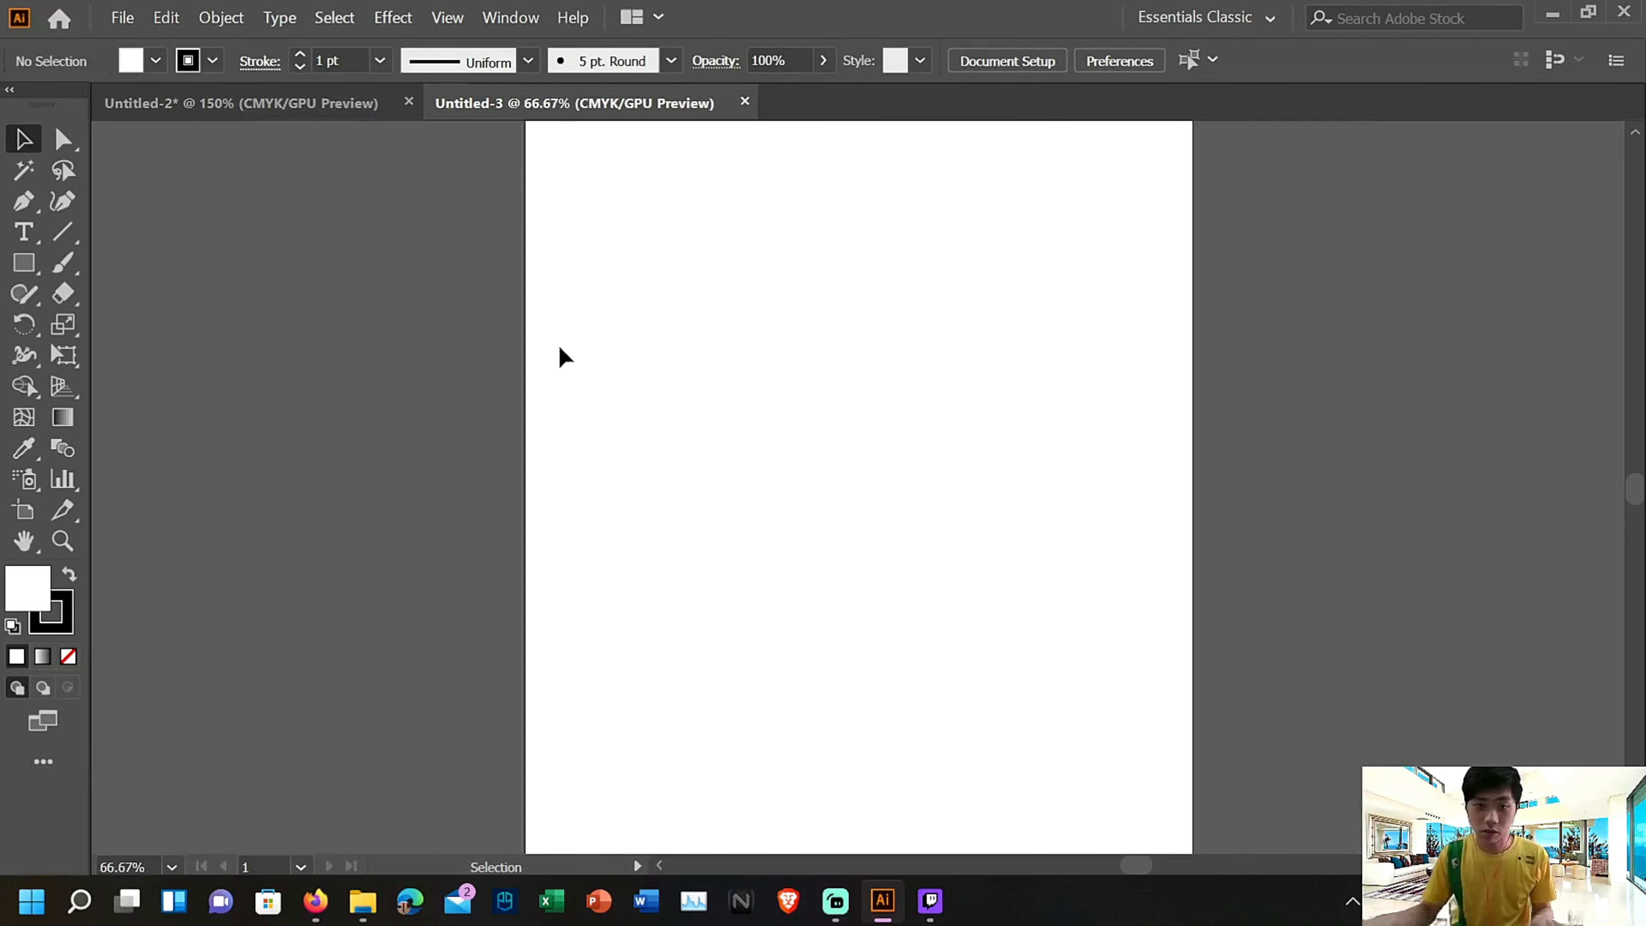
click(365, 902)
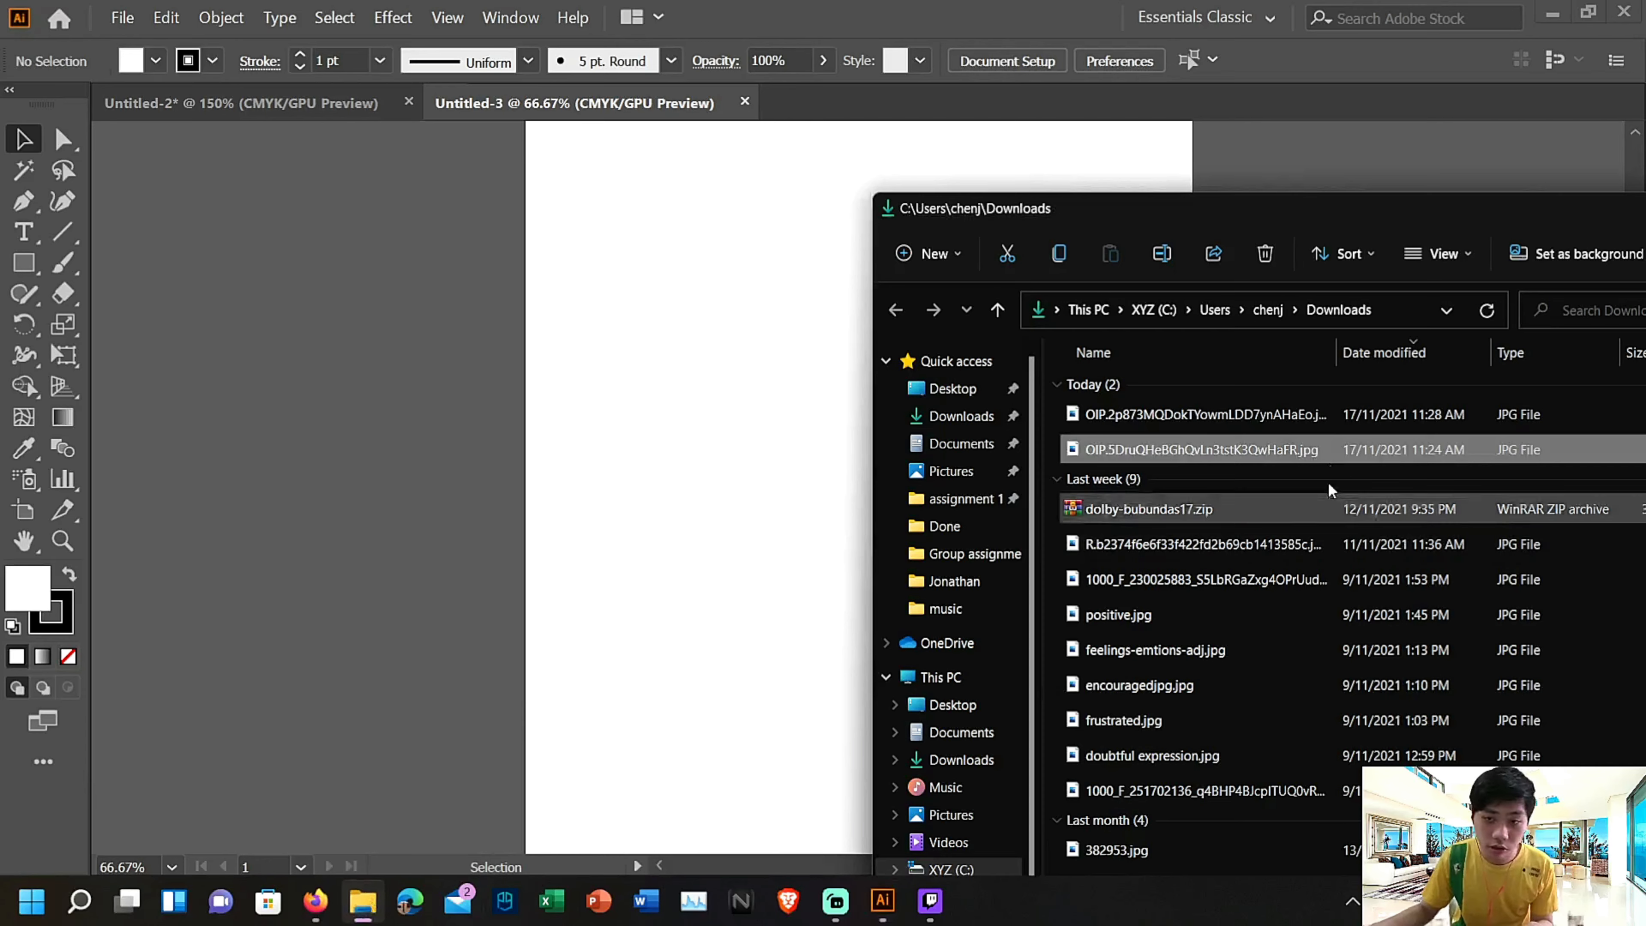
View the downloaded tiger photo in Photos and close the viewer
double_click(1304, 422)
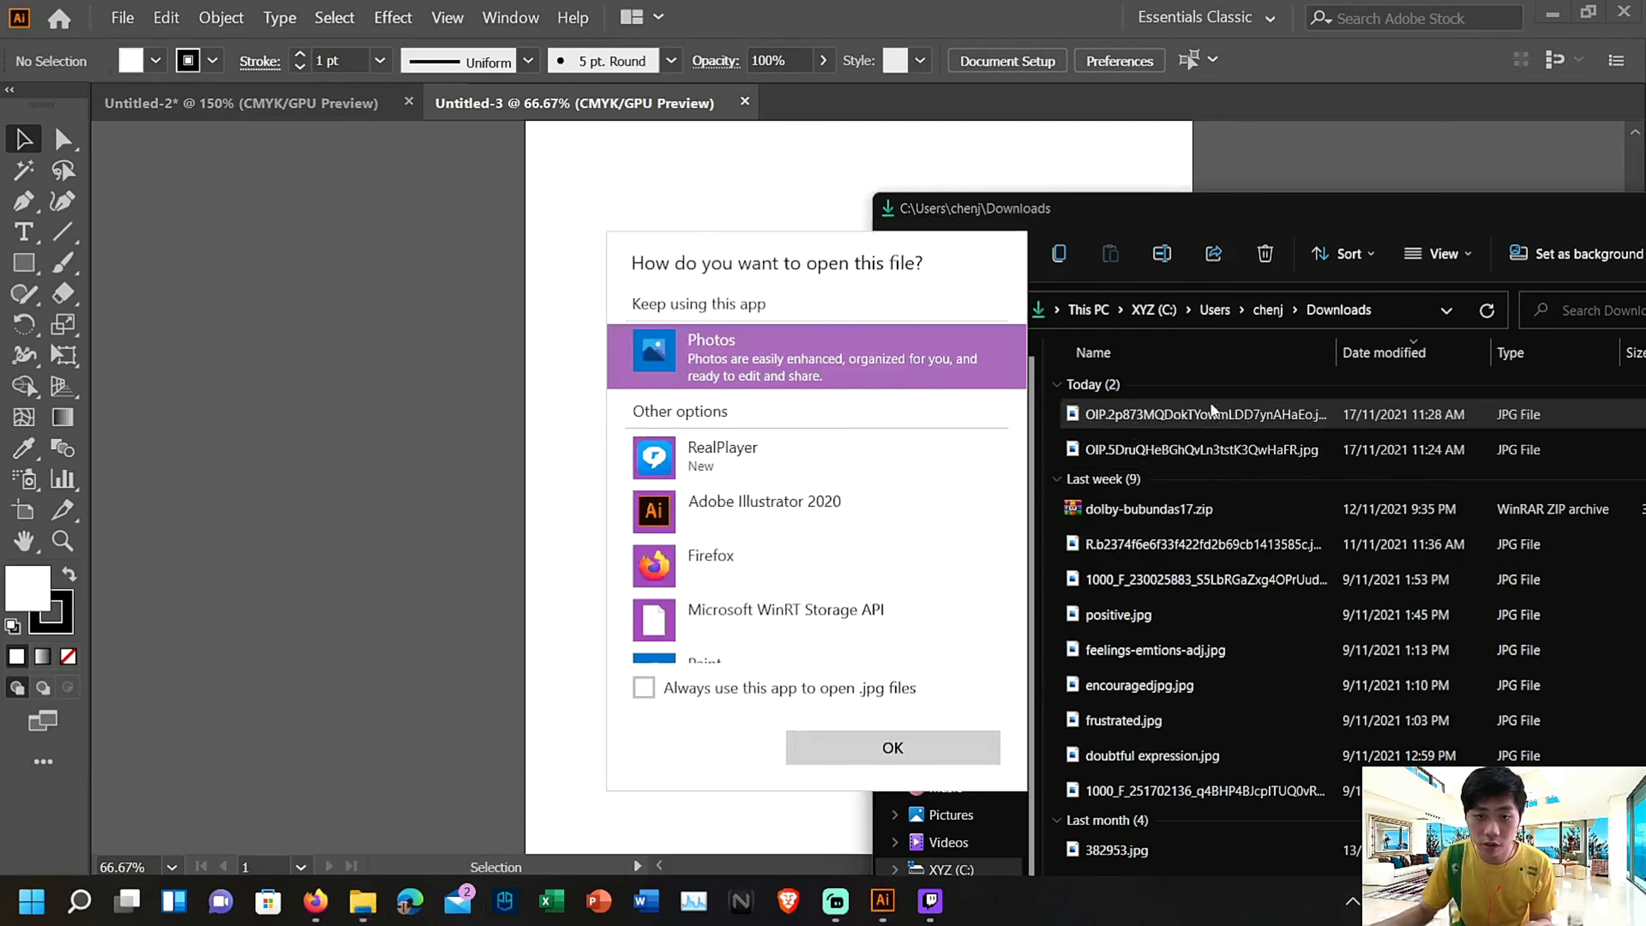
click(944, 746)
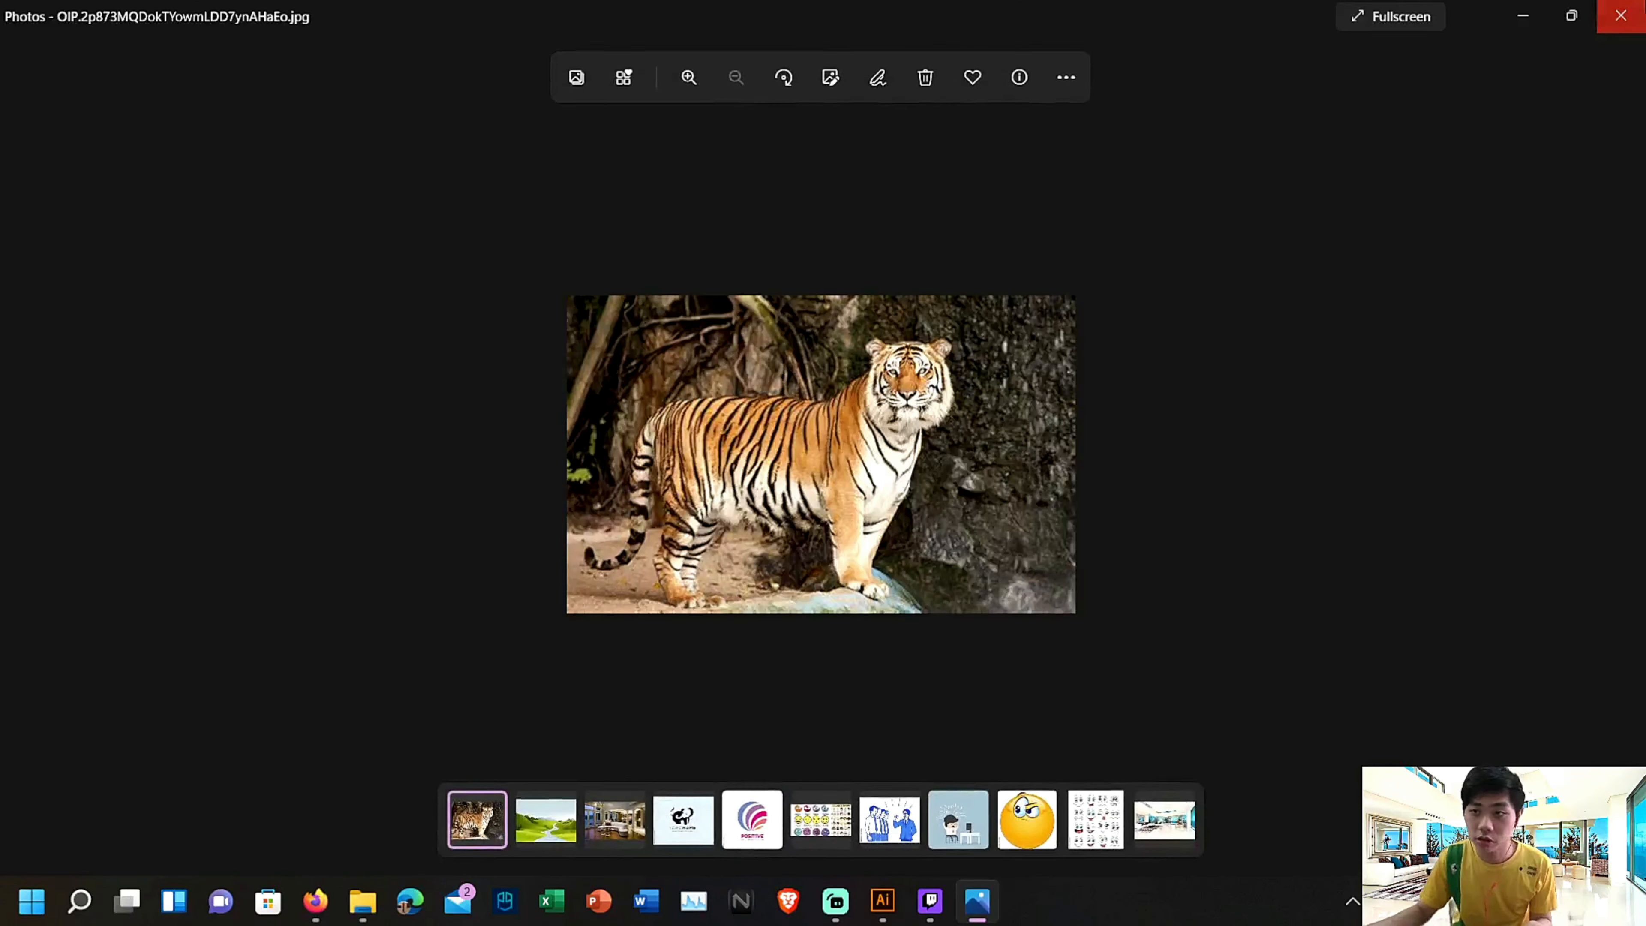
click(1626, 13)
Place the downloaded tiger photo from the Downloads folder on the upper half of the A4 artboard
drag(1315, 417, 721, 422)
drag(635, 354, 800, 336)
Try the default Image Trace on the tiger photo, and undo the tracing
click(684, 60)
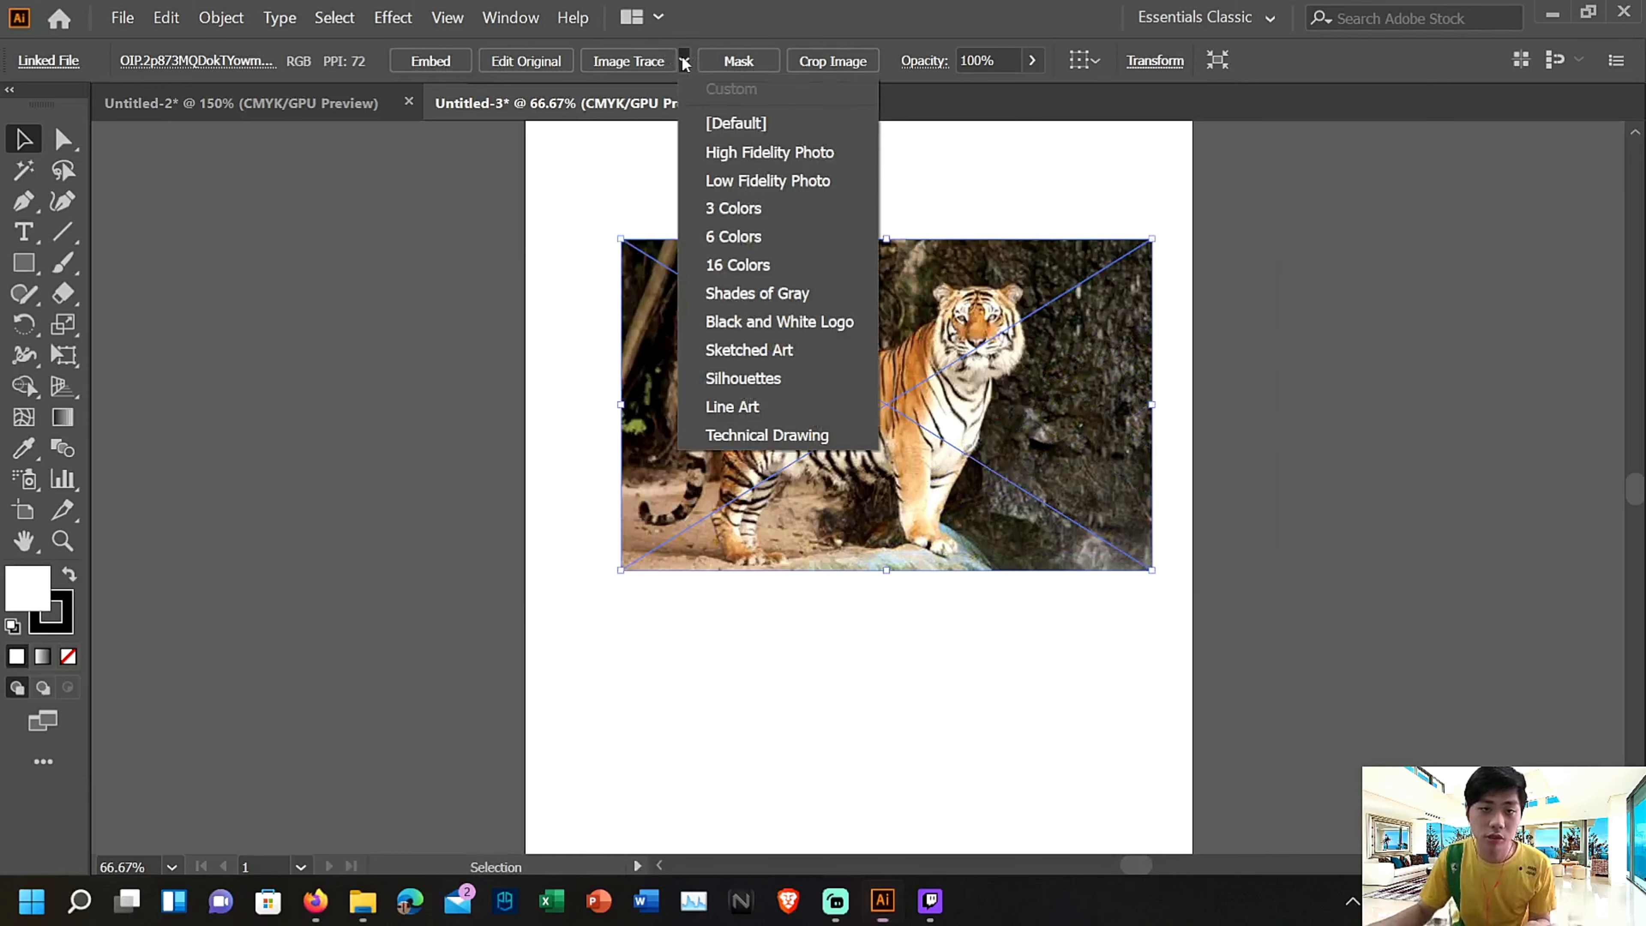
click(645, 60)
click(660, 61)
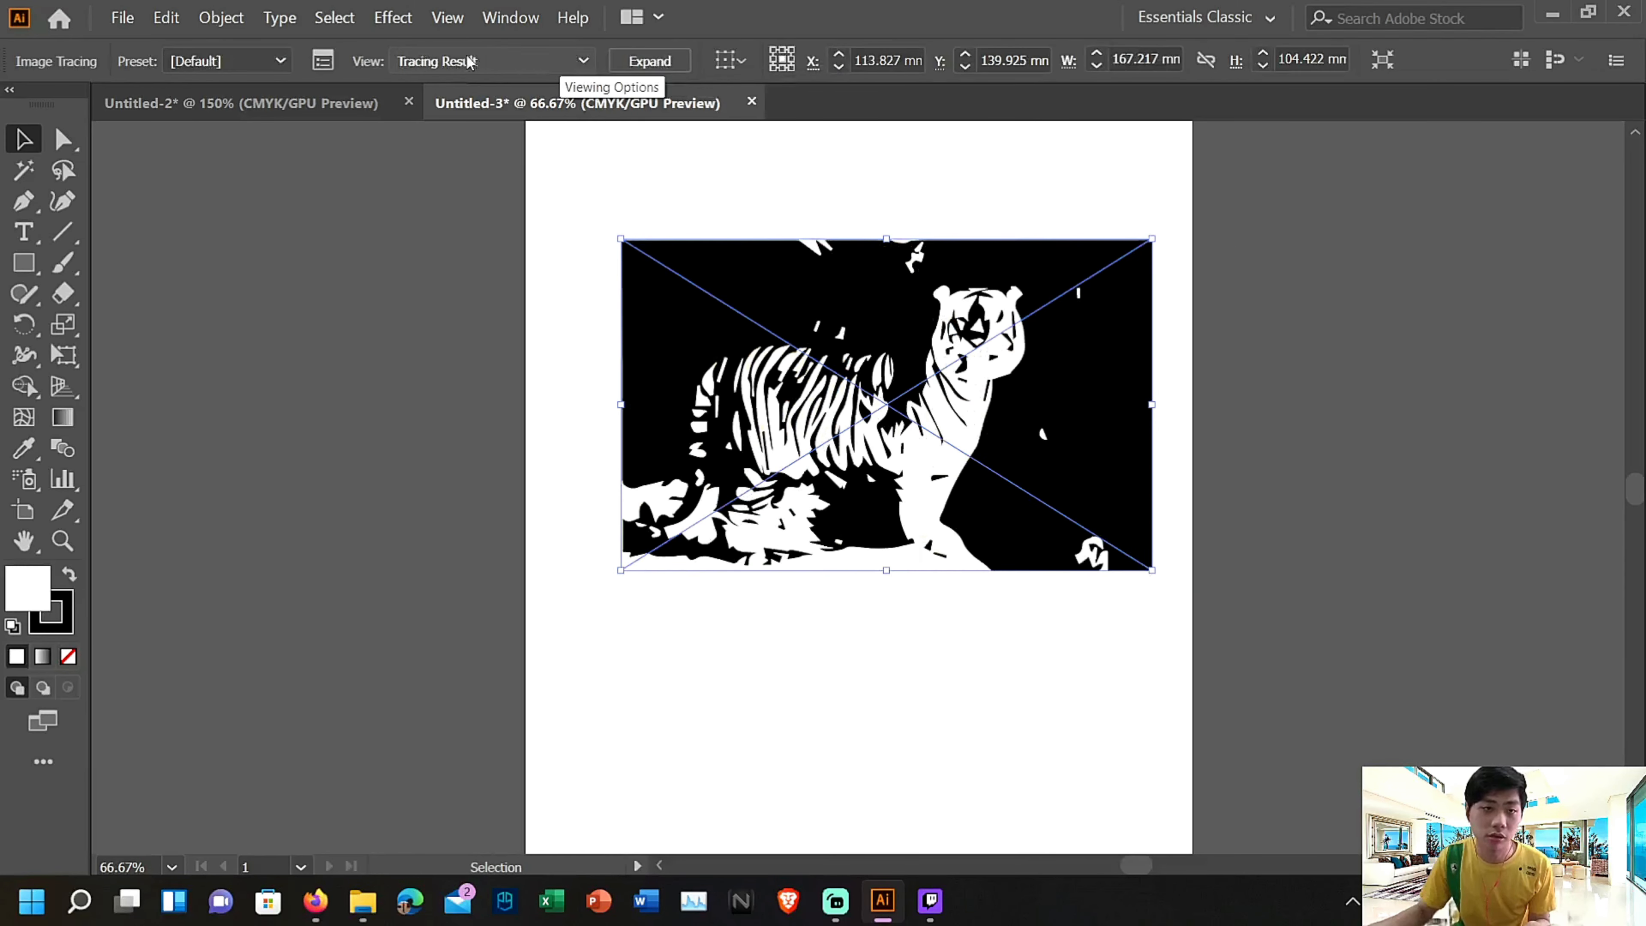
click(167, 18)
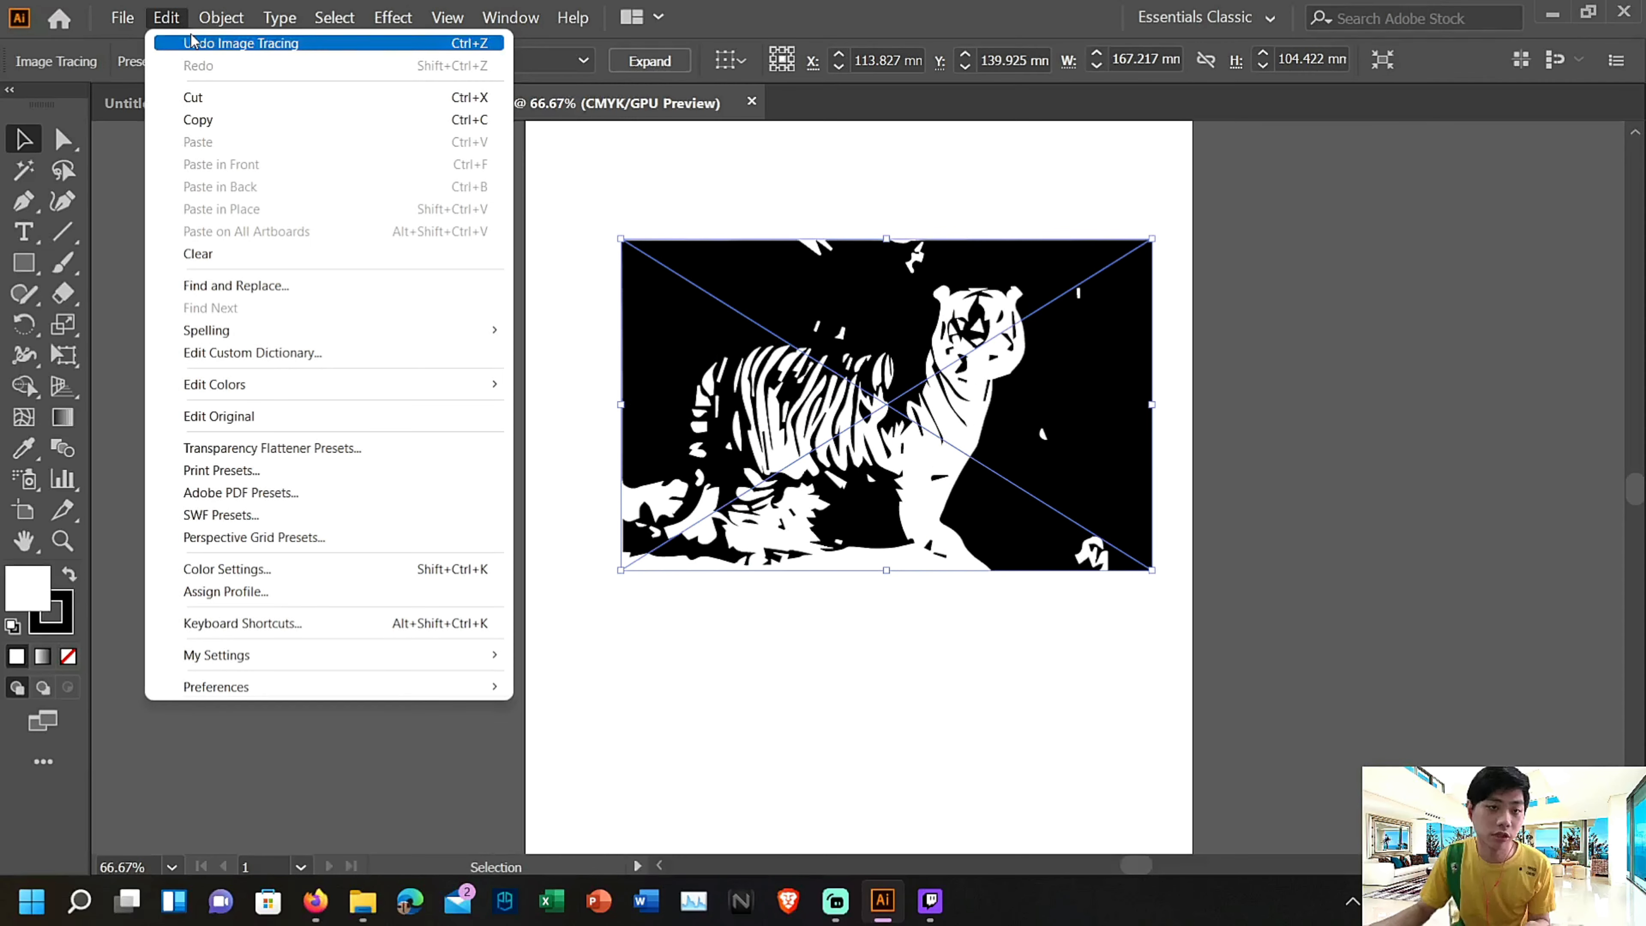
click(193, 42)
Trace the tiger photo with the Shades of Gray preset, expand the tracing into paths and deselect it
click(684, 62)
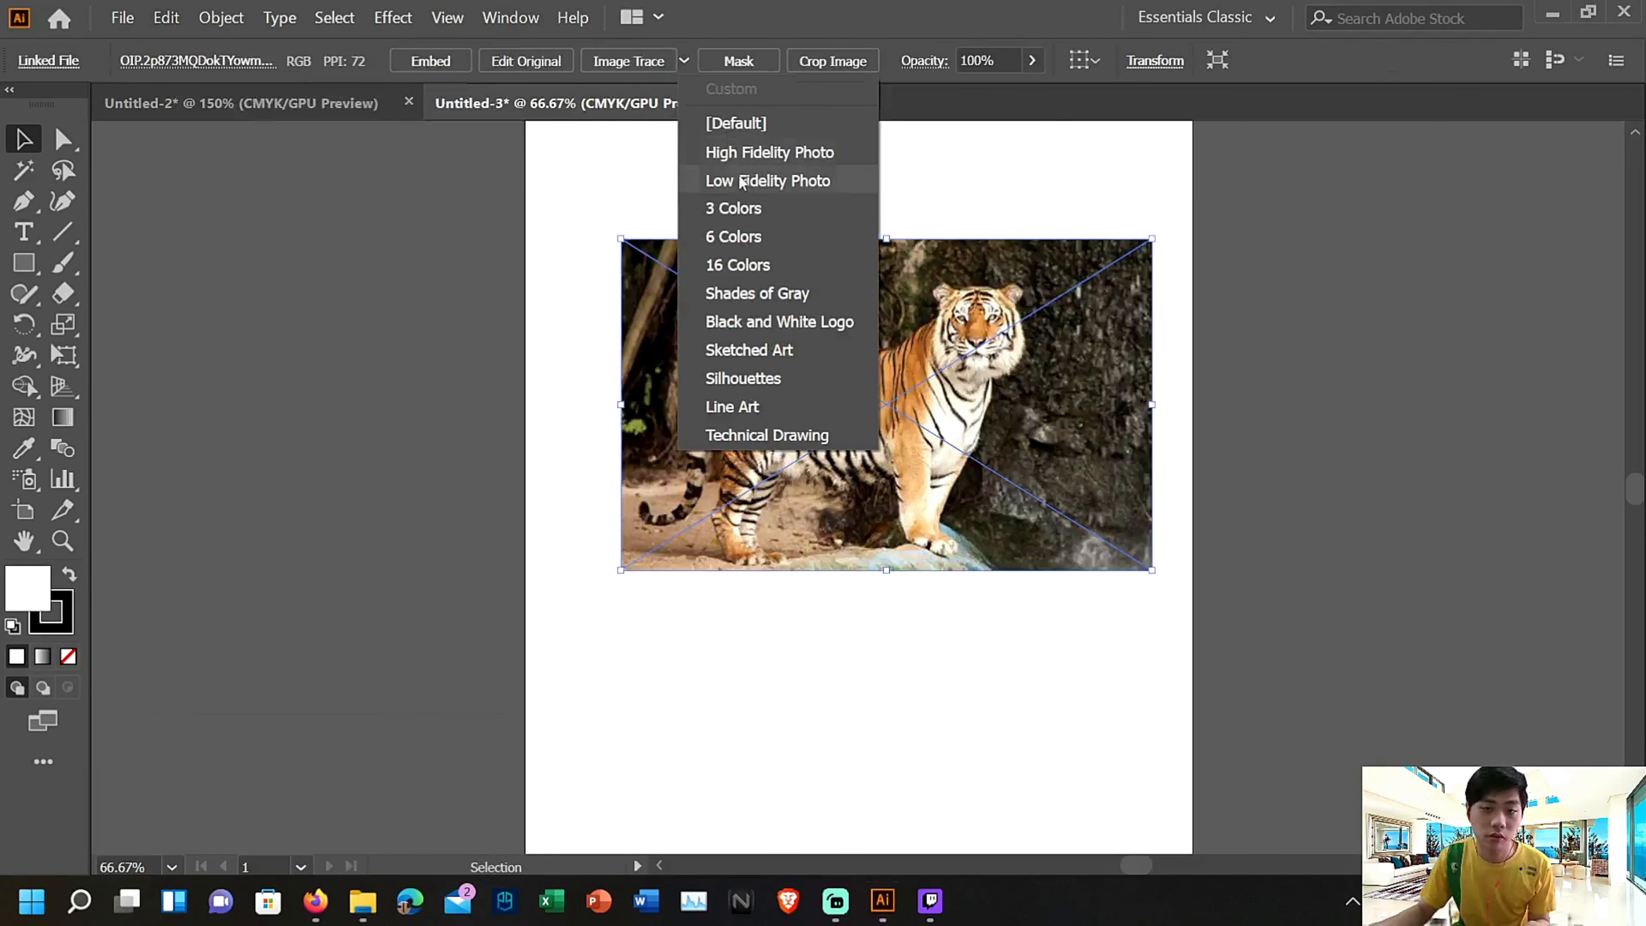
click(758, 293)
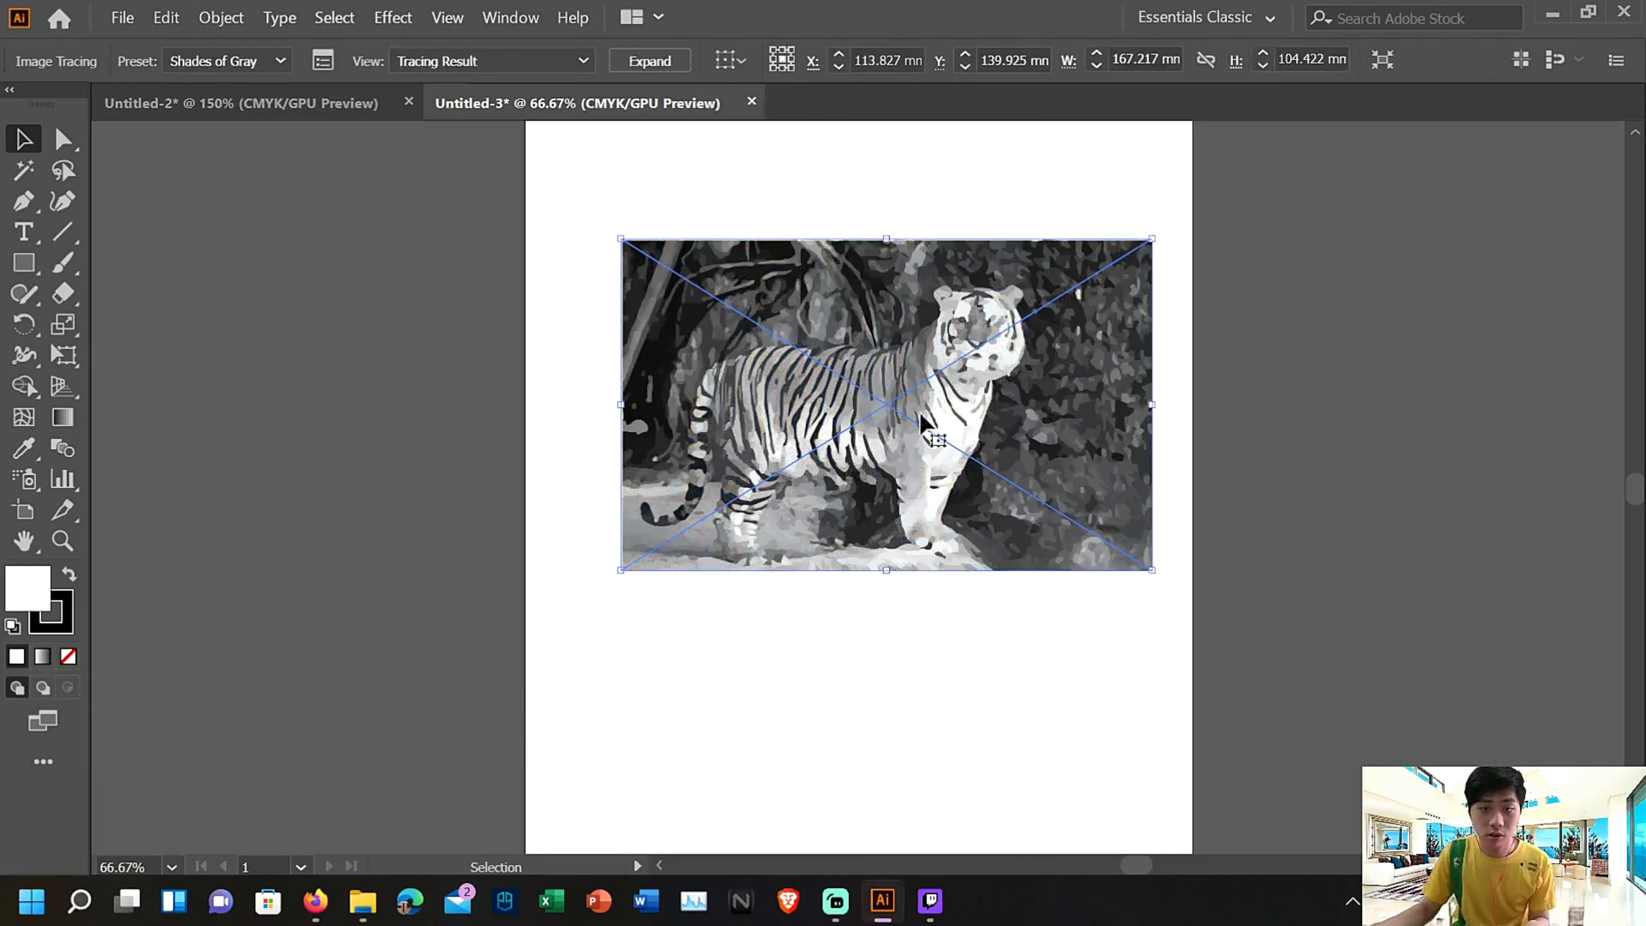
click(664, 61)
scroll(1055, 602, up, 4)
drag(1046, 603, 1053, 607)
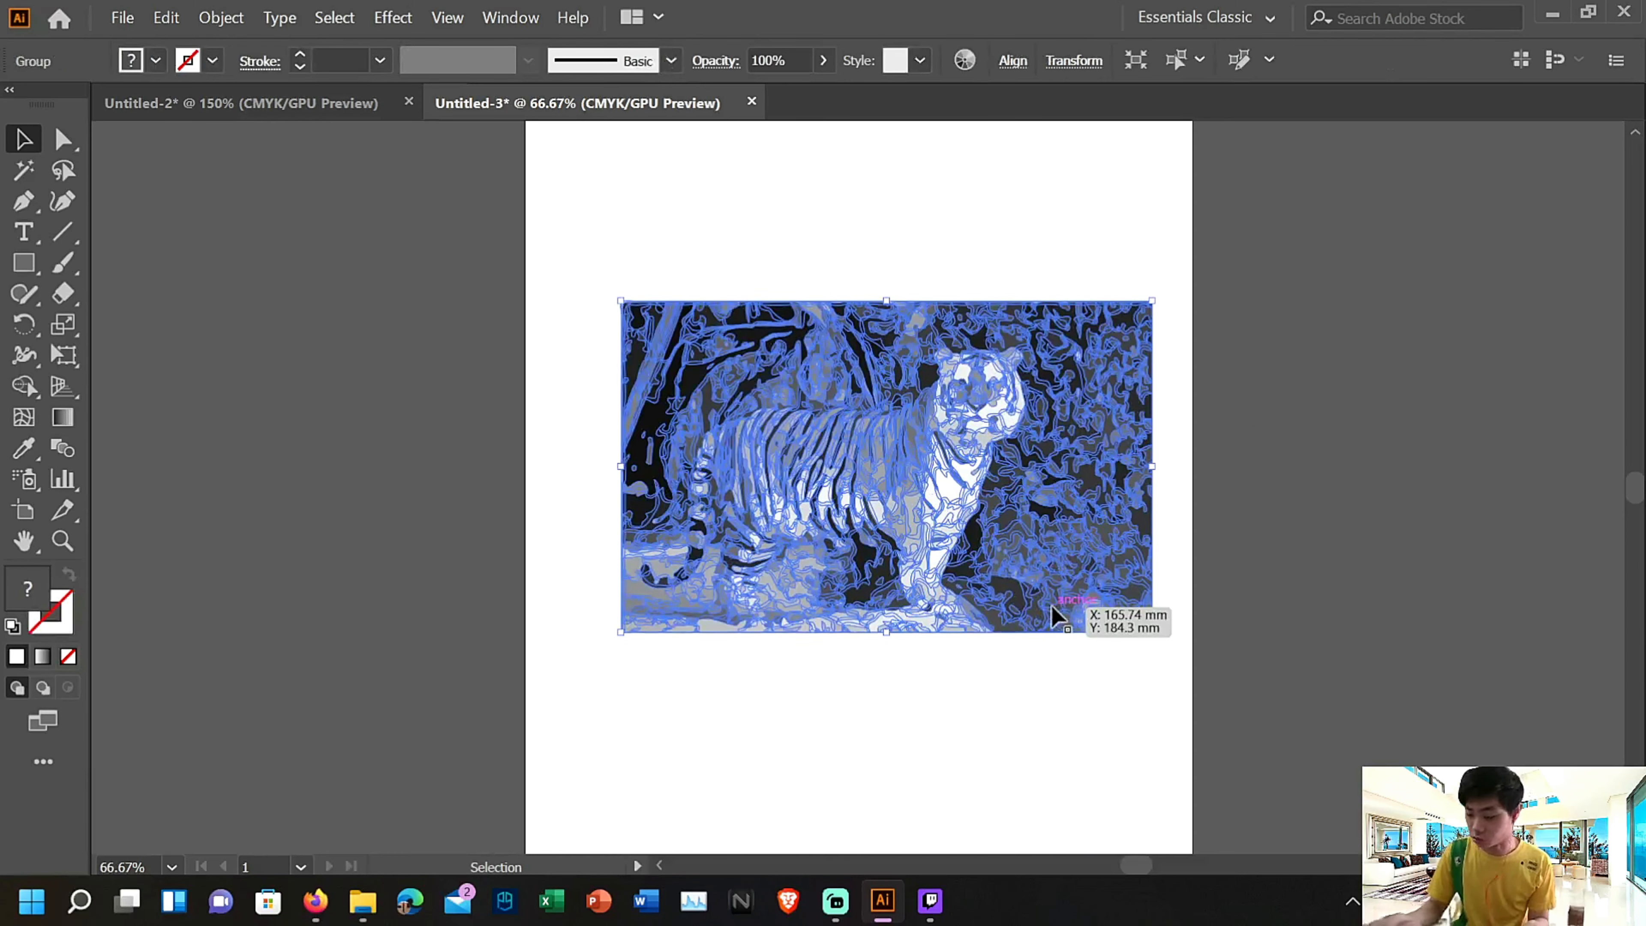
click(781, 720)
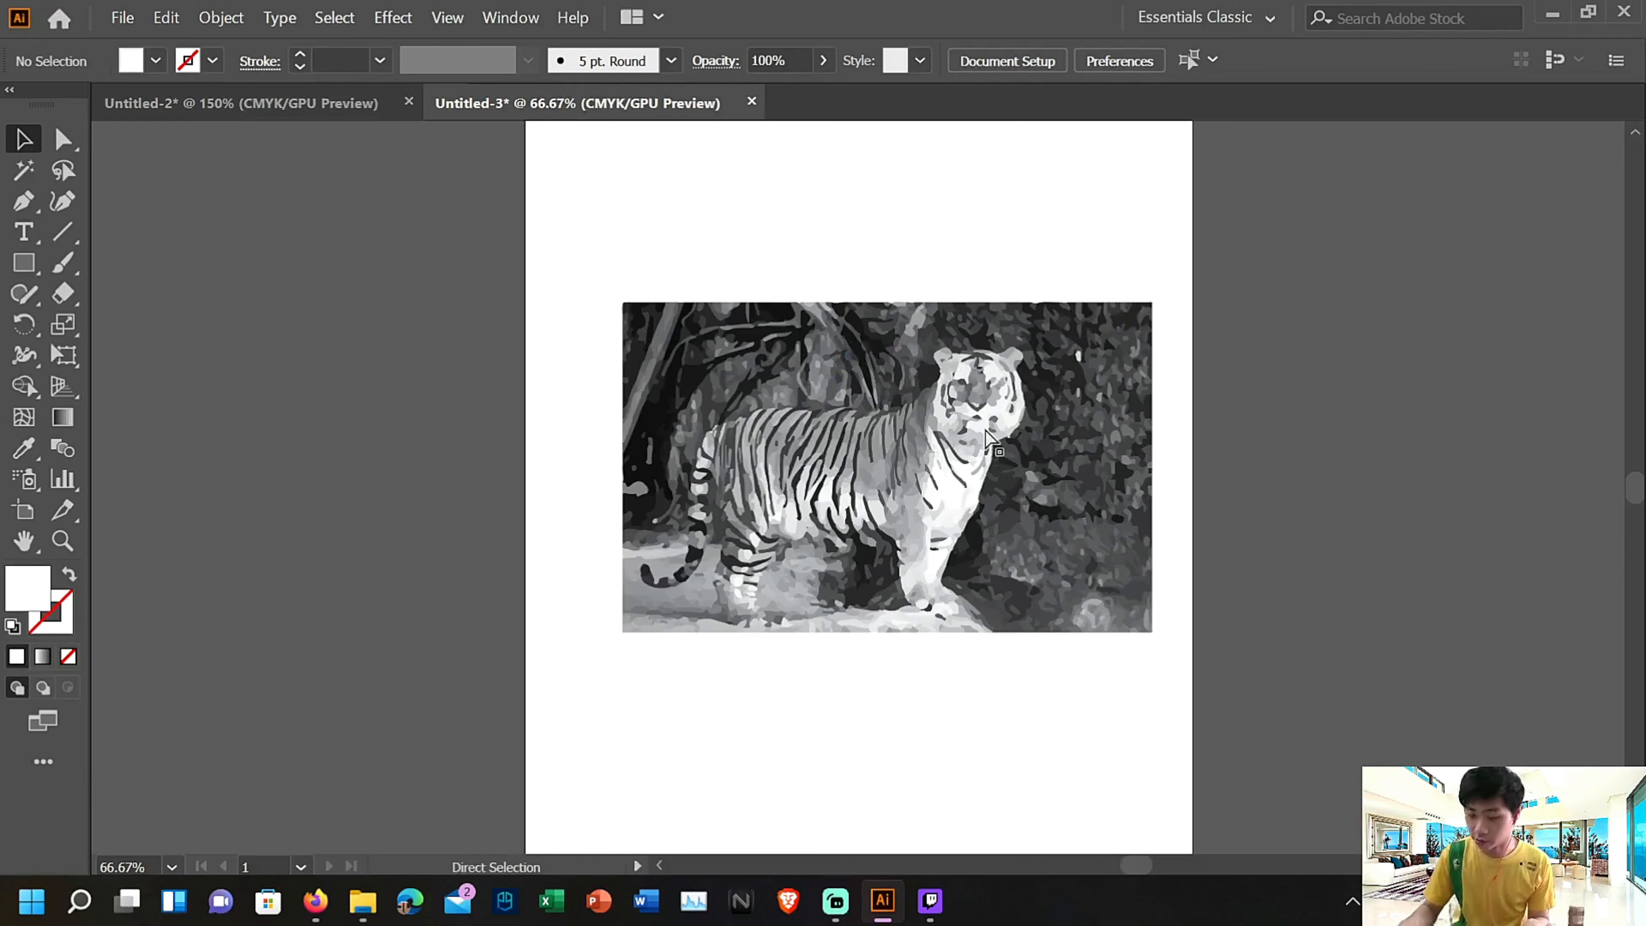
Isolate the expanded tiger group at 100% zoom so its individual shapes can be edited
key(ctrl+equal)
key(ctrl+equal)
key(ctrl+minus)
key(v)
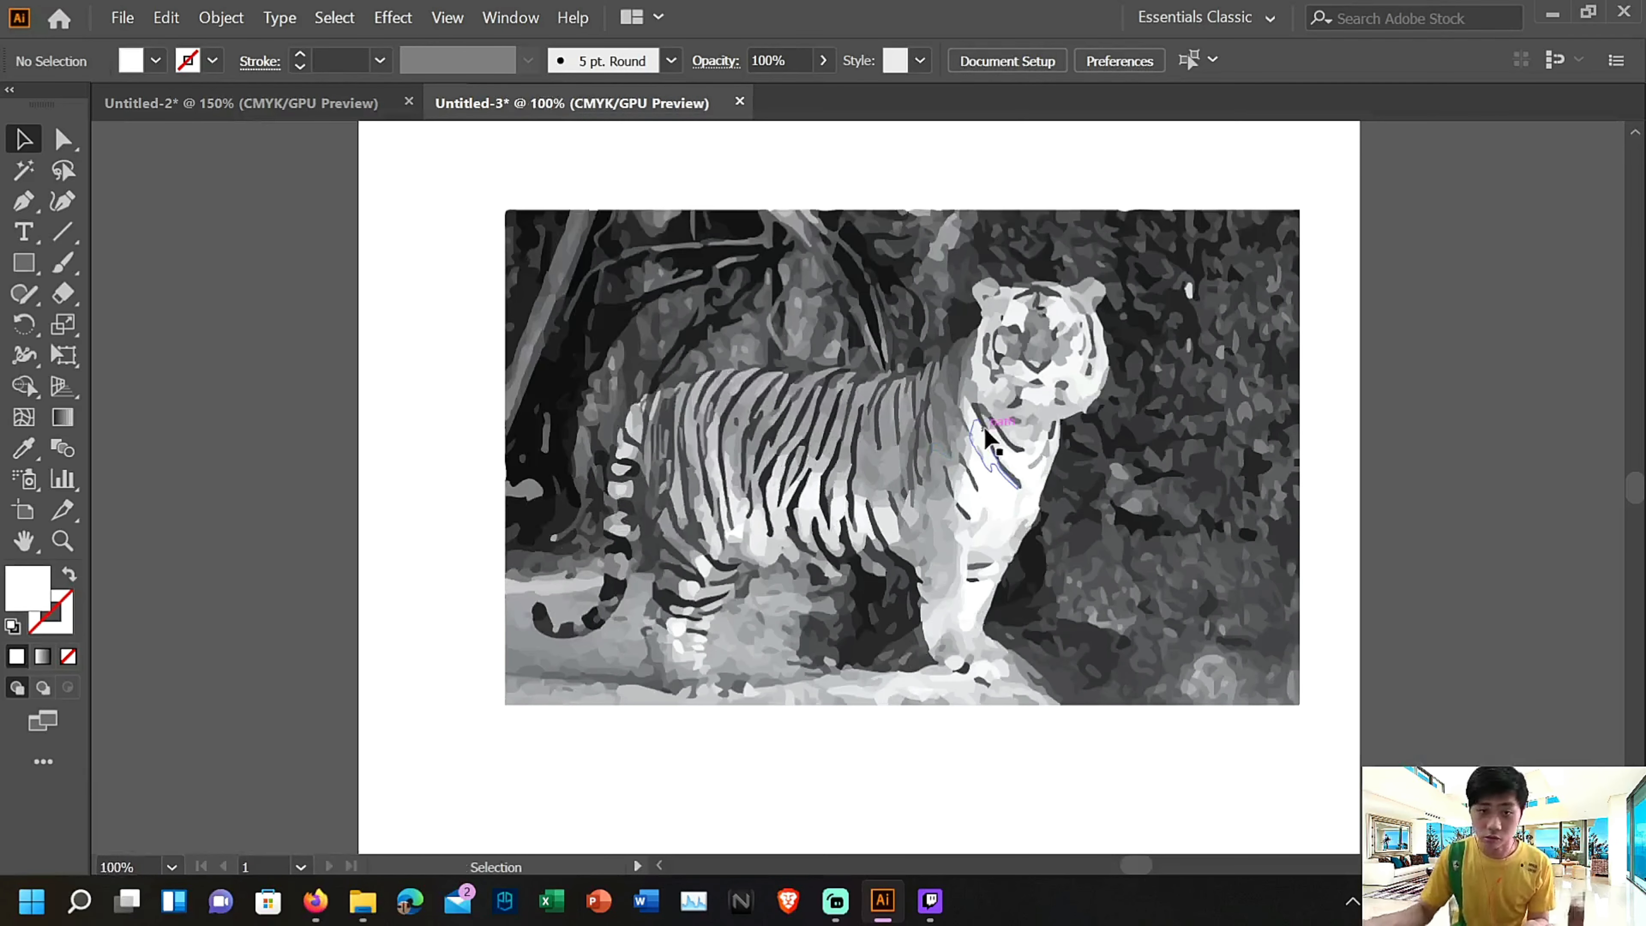
click(577, 249)
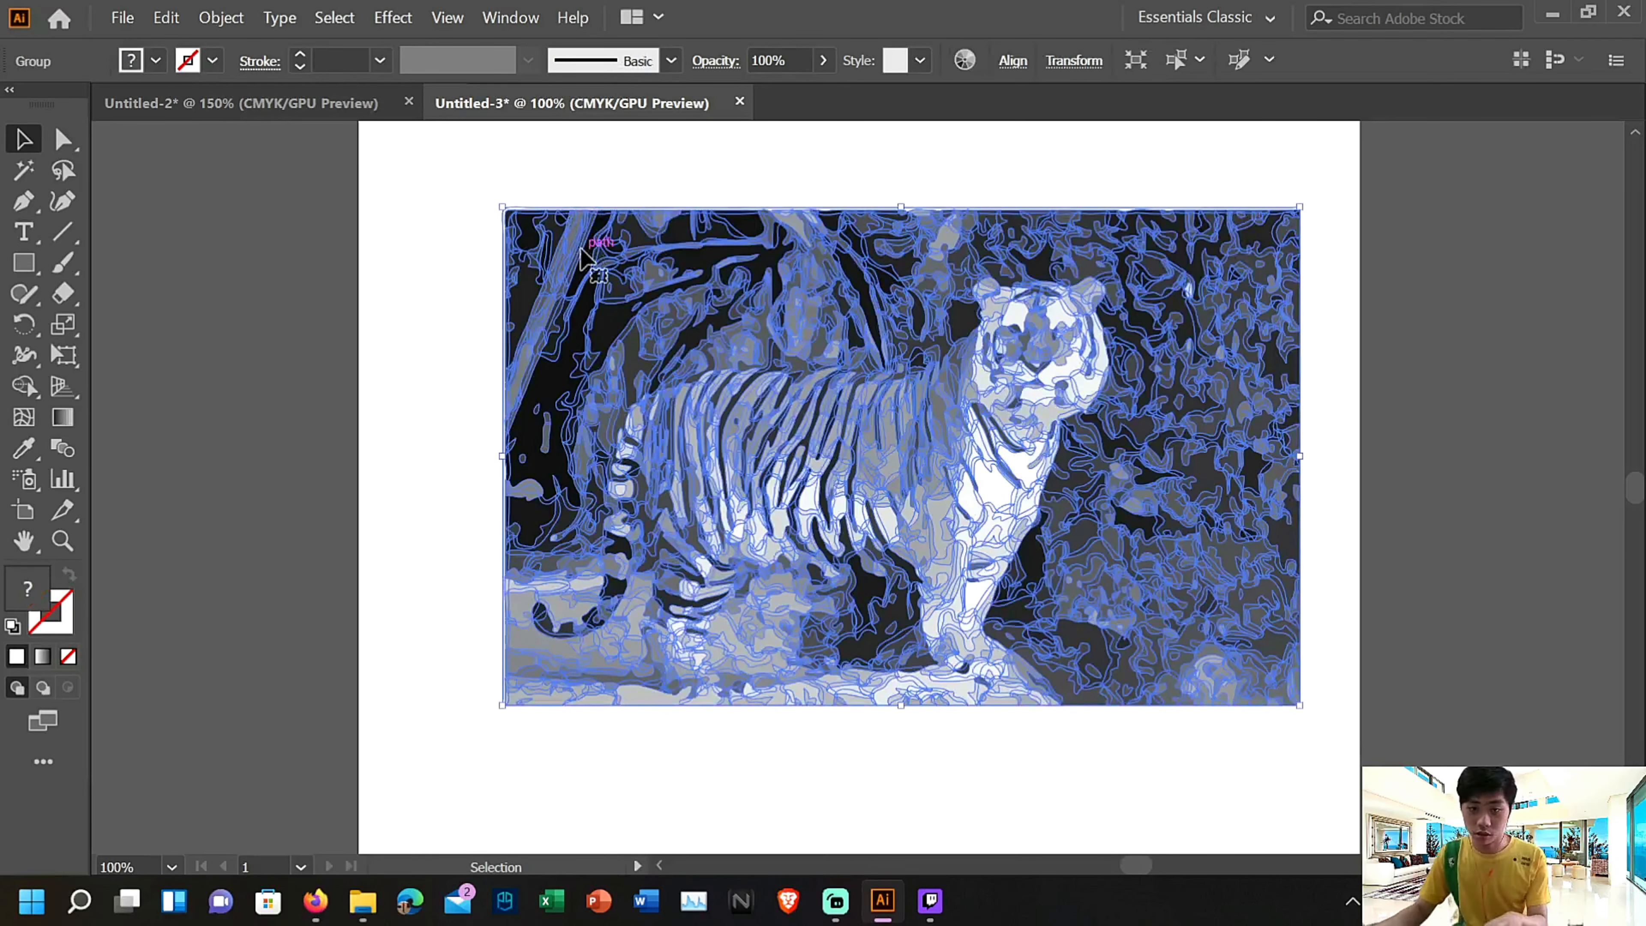
double_click(580, 252)
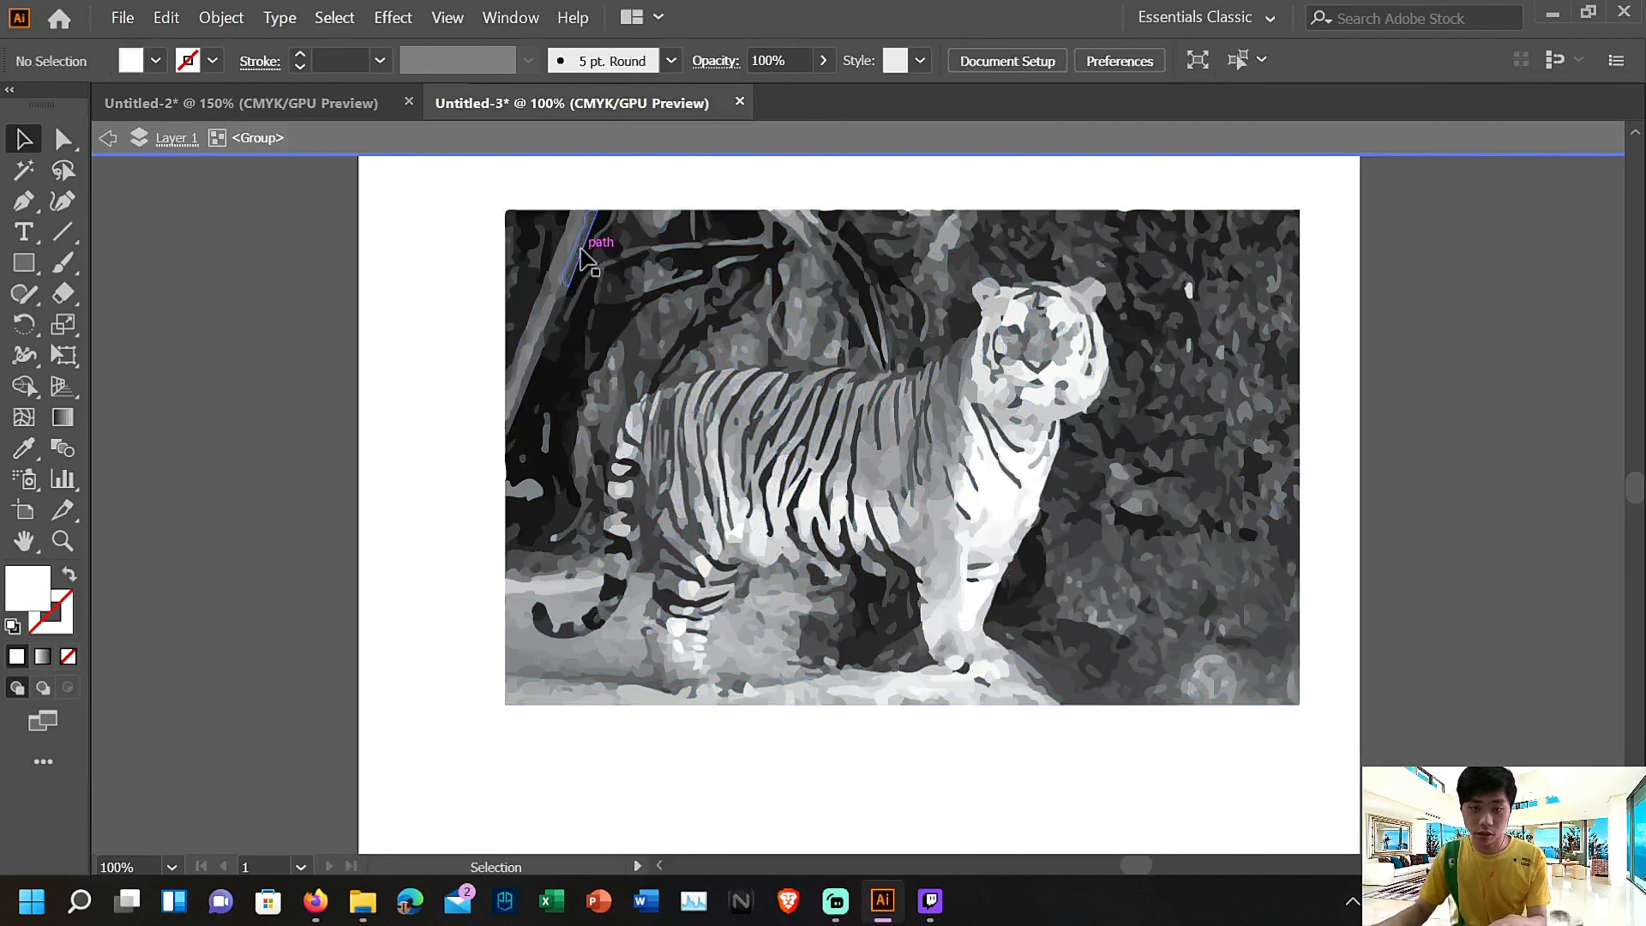
Delete the dark background shapes around the trunk and branches in the picture's upper left part, and leave isolation mode
click(542, 255)
key(Delete)
click(558, 289)
key(Delete)
click(559, 309)
key(Delete)
click(570, 365)
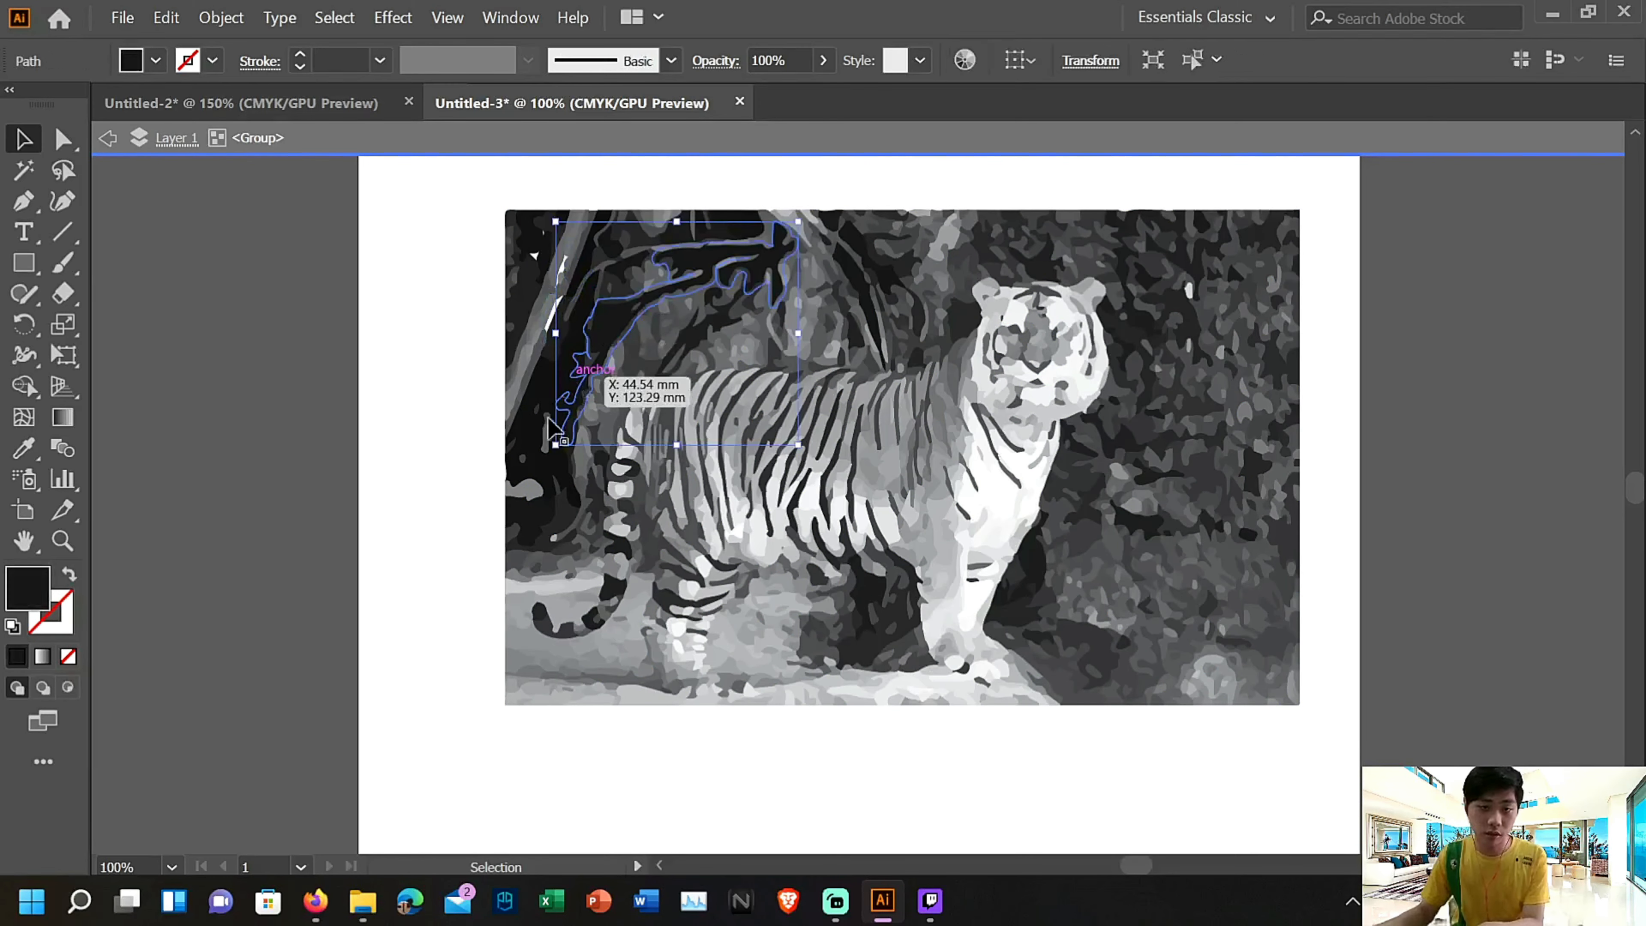
key(Delete)
double_click(545, 447)
key(Delete)
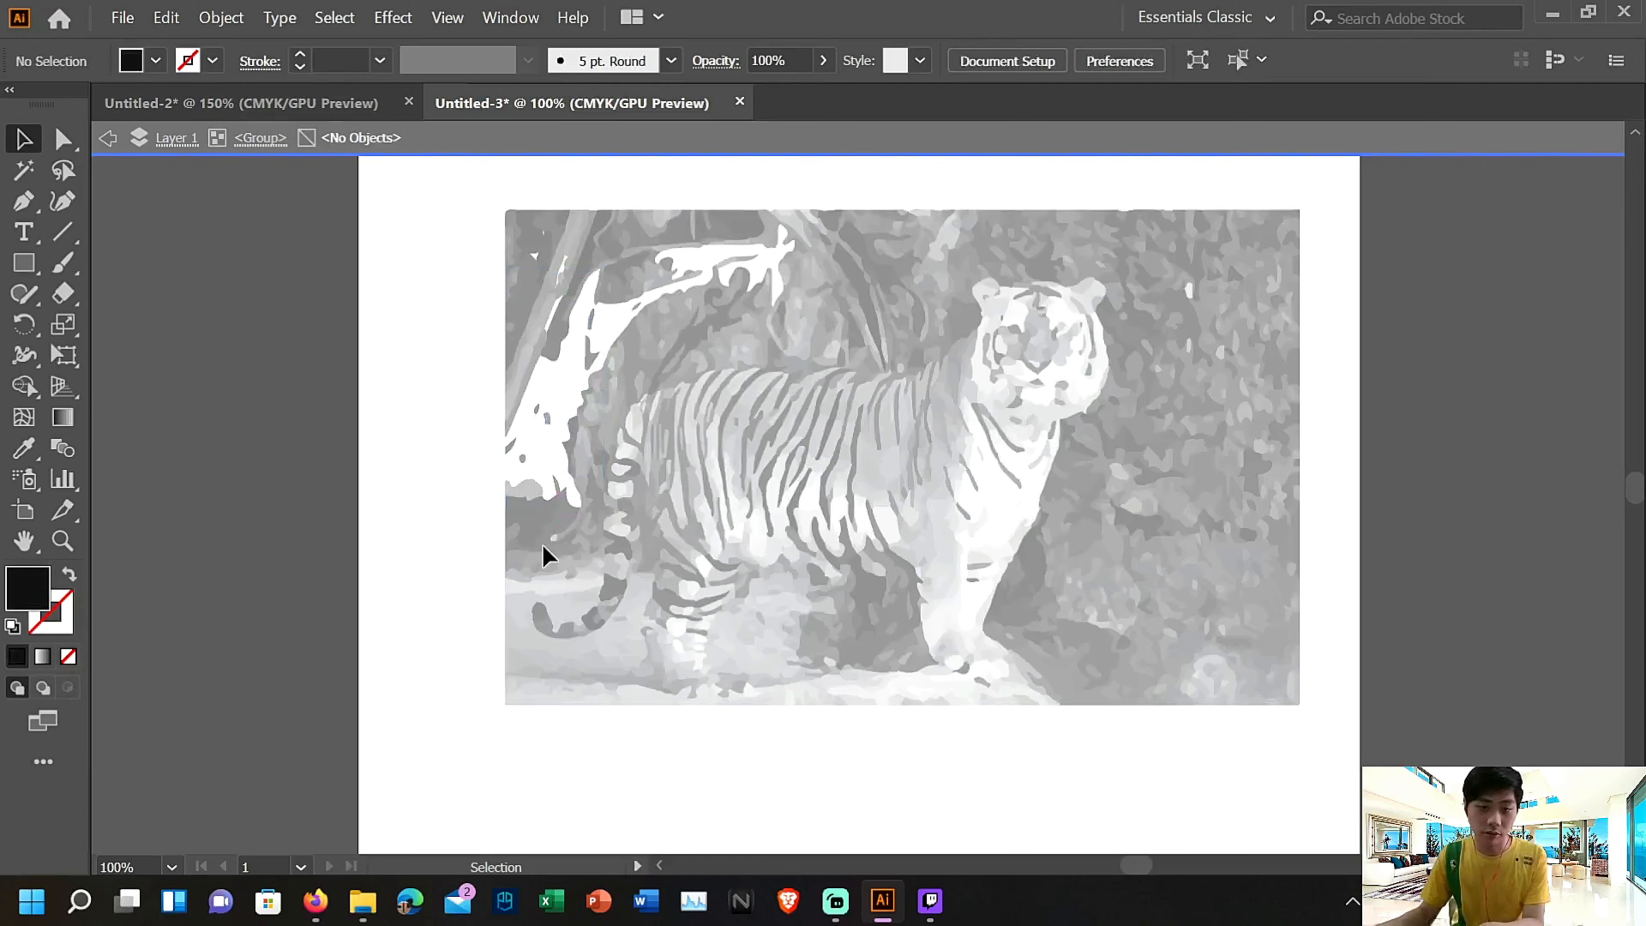
double_click(470, 544)
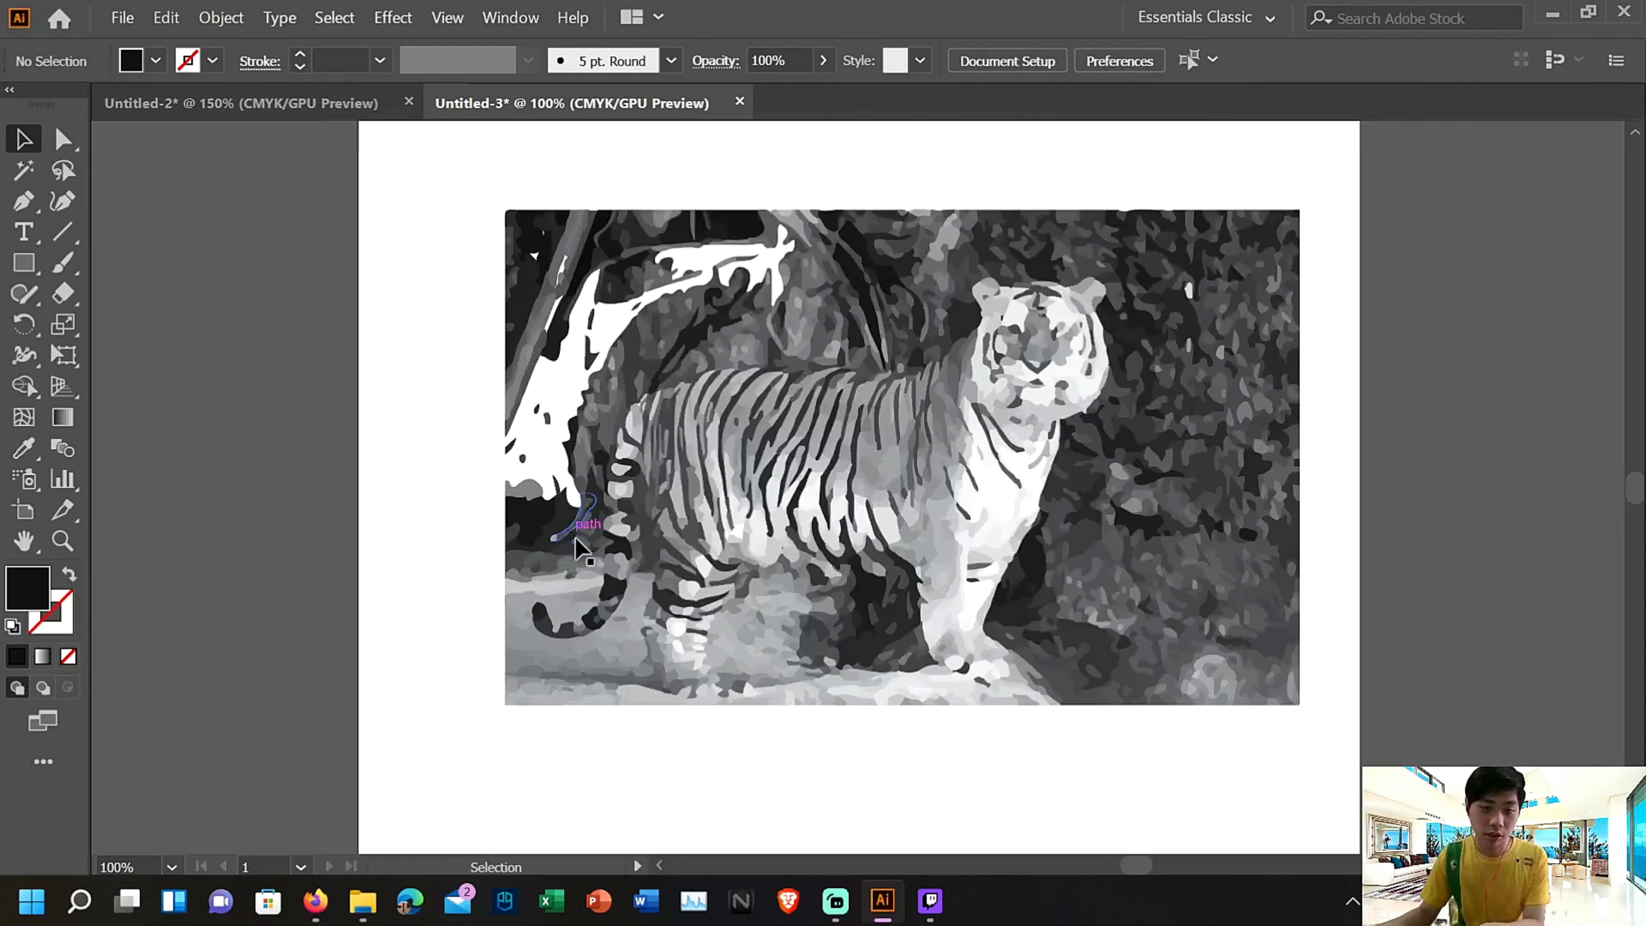
Try to delete the dark area beside the tiger's tail, and undo the deletion
click(578, 548)
key(Delete)
click(164, 24)
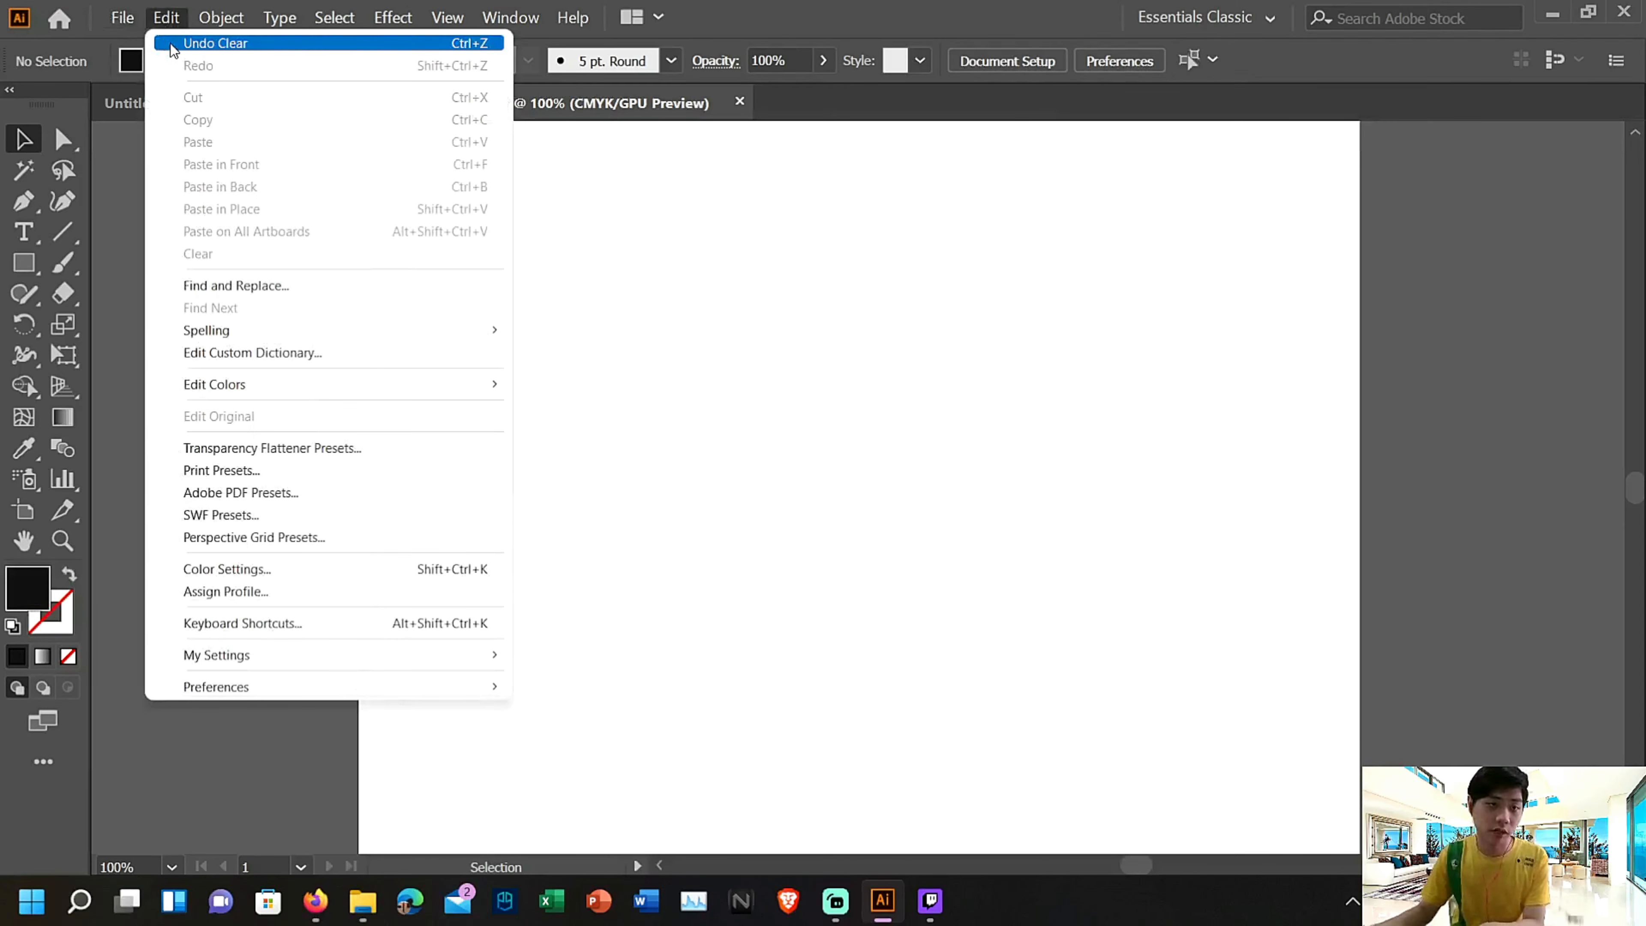
click(171, 44)
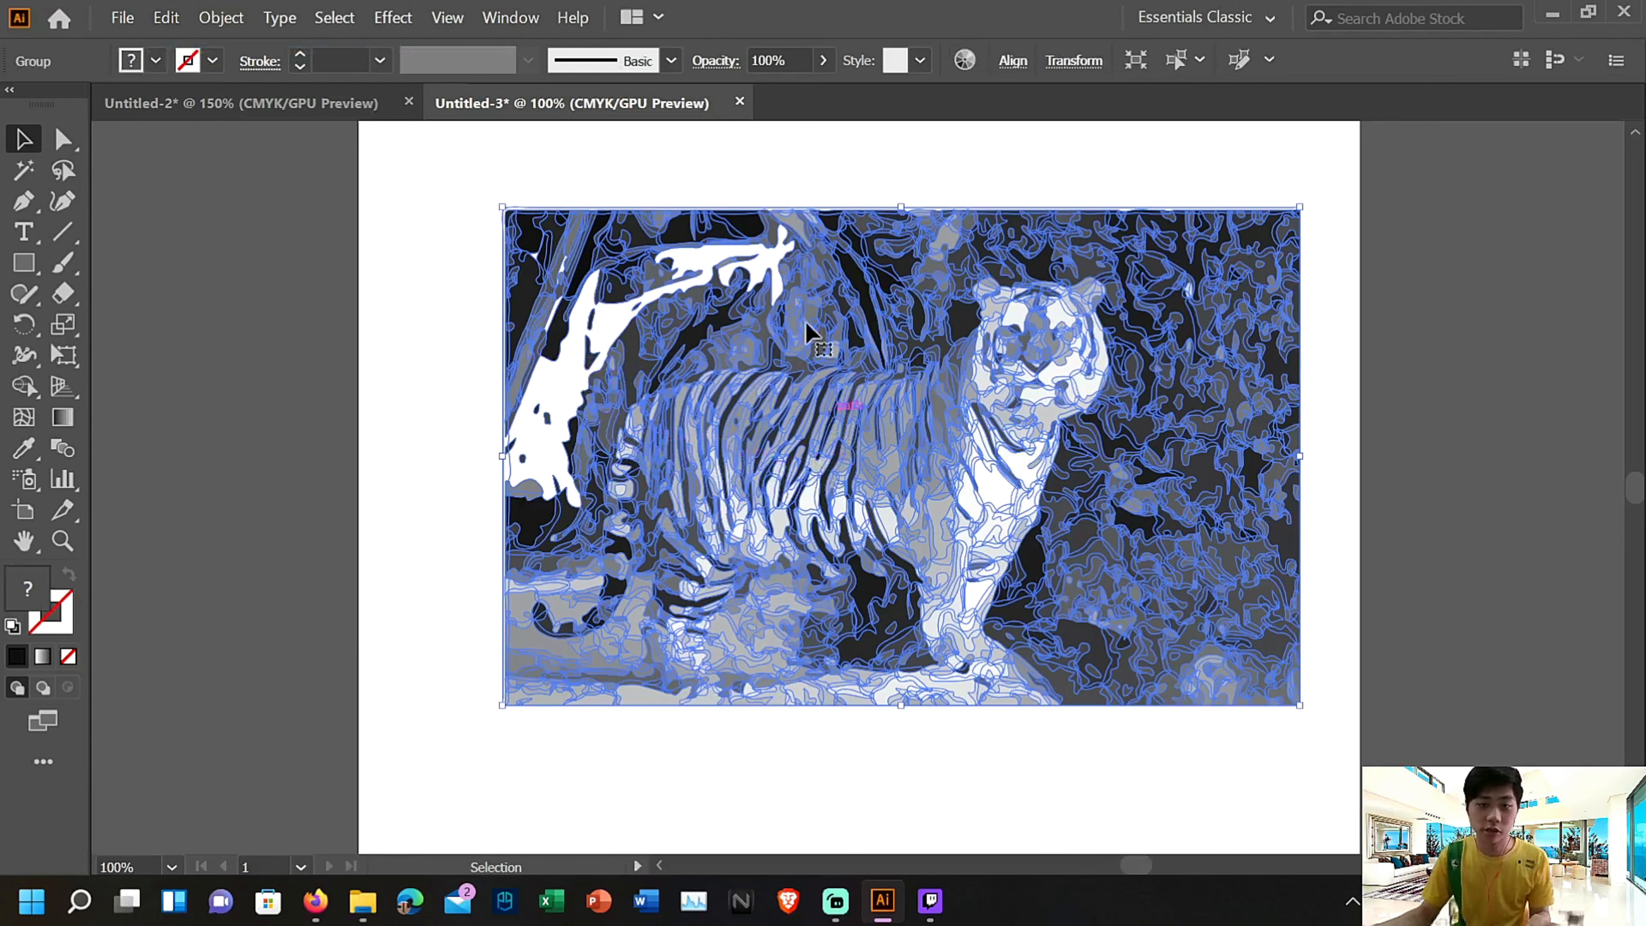
Isolate the tiger group again and delete several dark foliage shapes in the background to the right of the tiger's head
double_click(1218, 285)
click(1216, 297)
key(Delete)
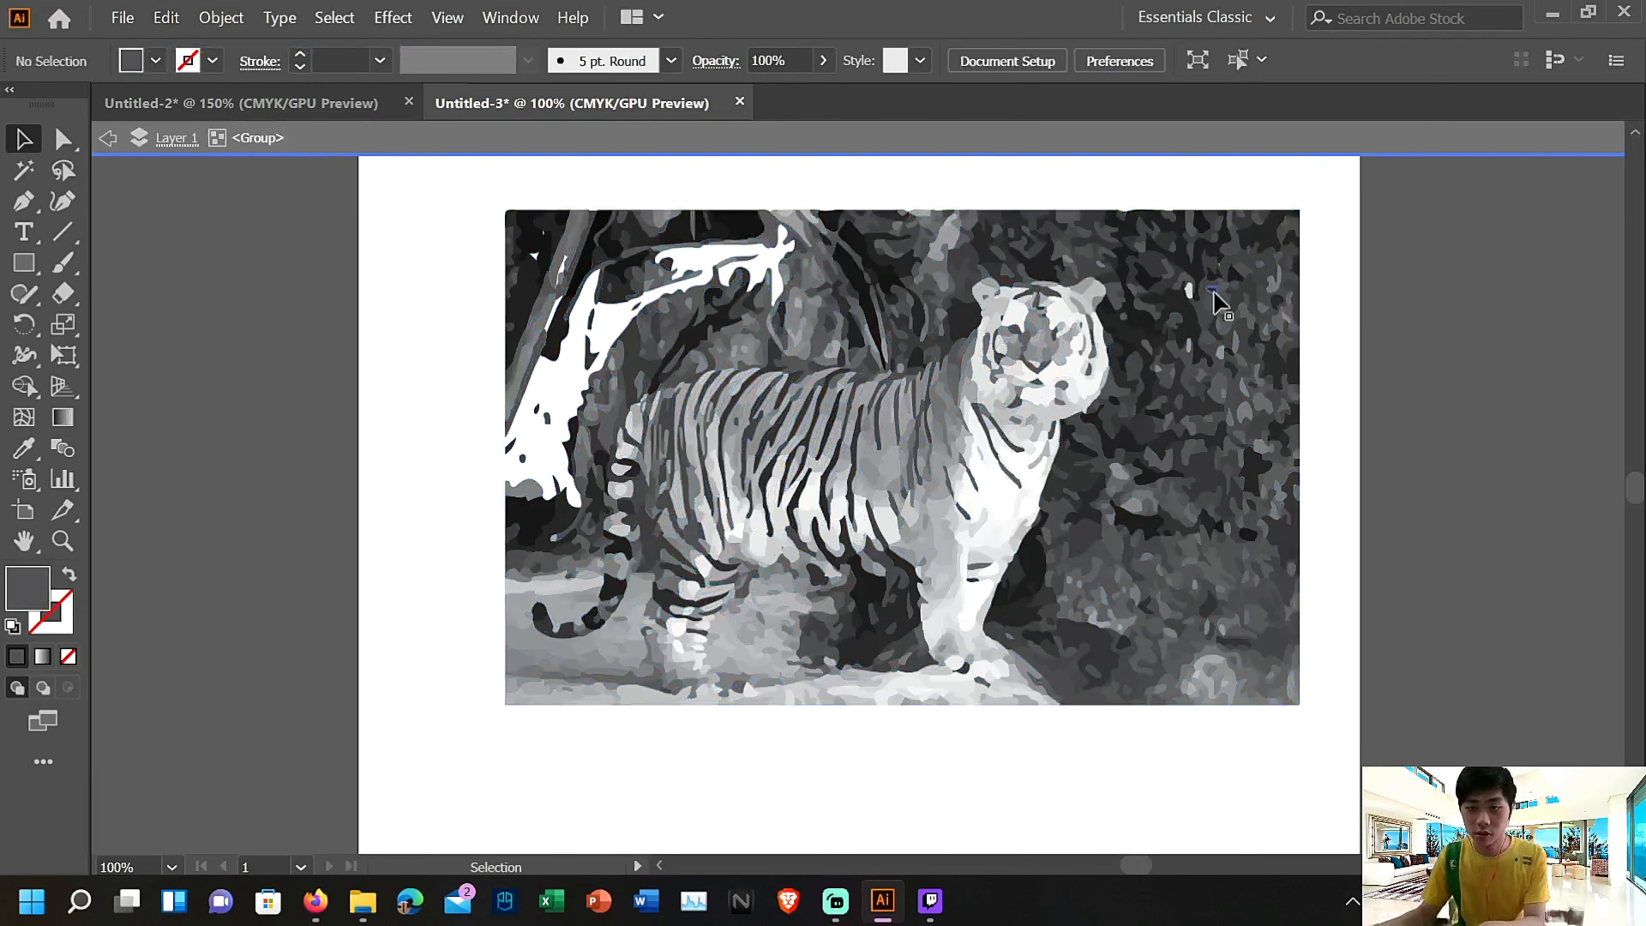
click(1215, 352)
key(Delete)
click(1196, 448)
key(Delete)
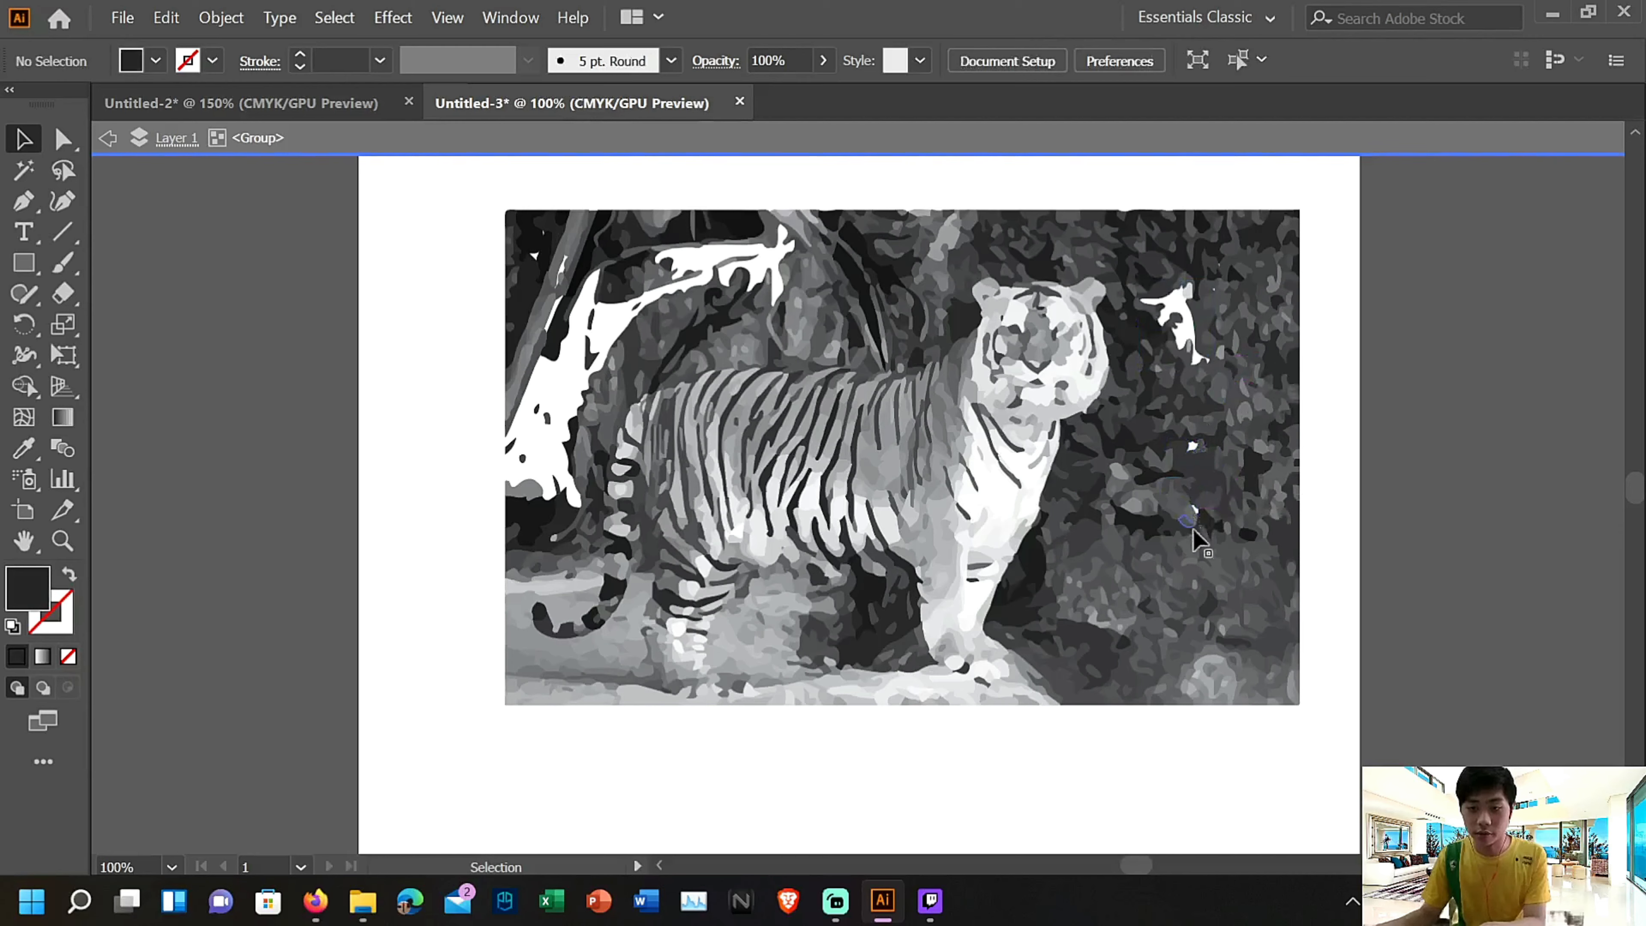
Delete several small grey background shapes down to the pale round patch in the picture's lower right corner
click(1194, 588)
key(Delete)
click(1172, 643)
key(Delete)
click(1186, 684)
key(Delete)
click(1238, 694)
key(Delete)
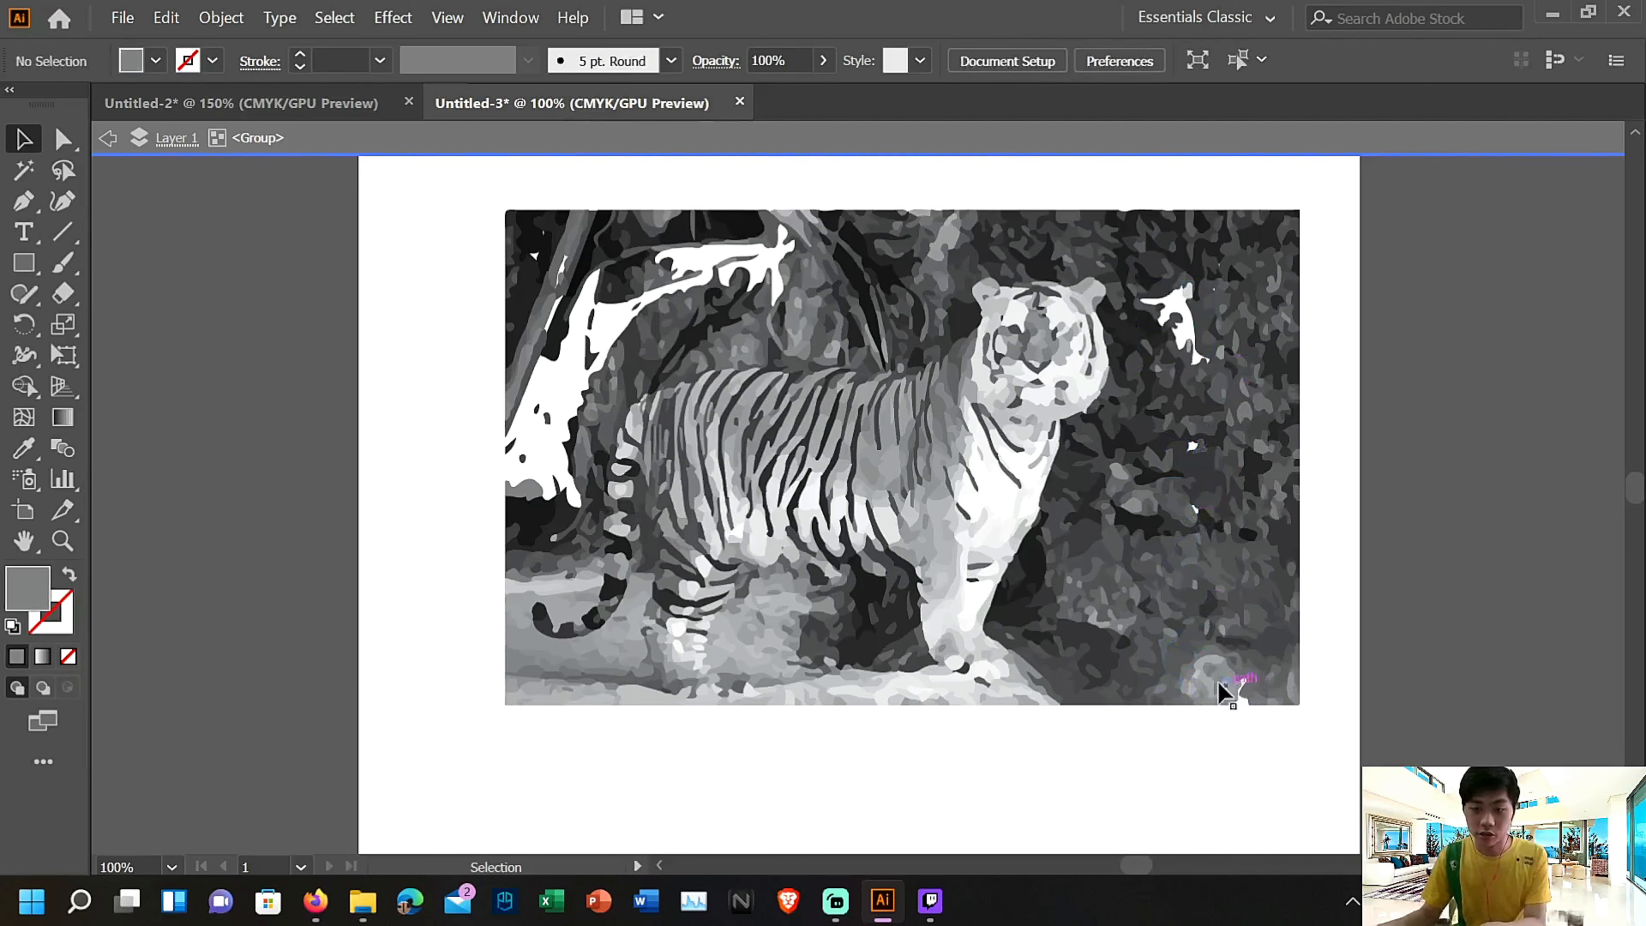
click(1217, 688)
key(Delete)
click(1221, 687)
Try to delete more grey shapes from the pale round patch in the lower right corner, and undo the last two deletions
key(Delete)
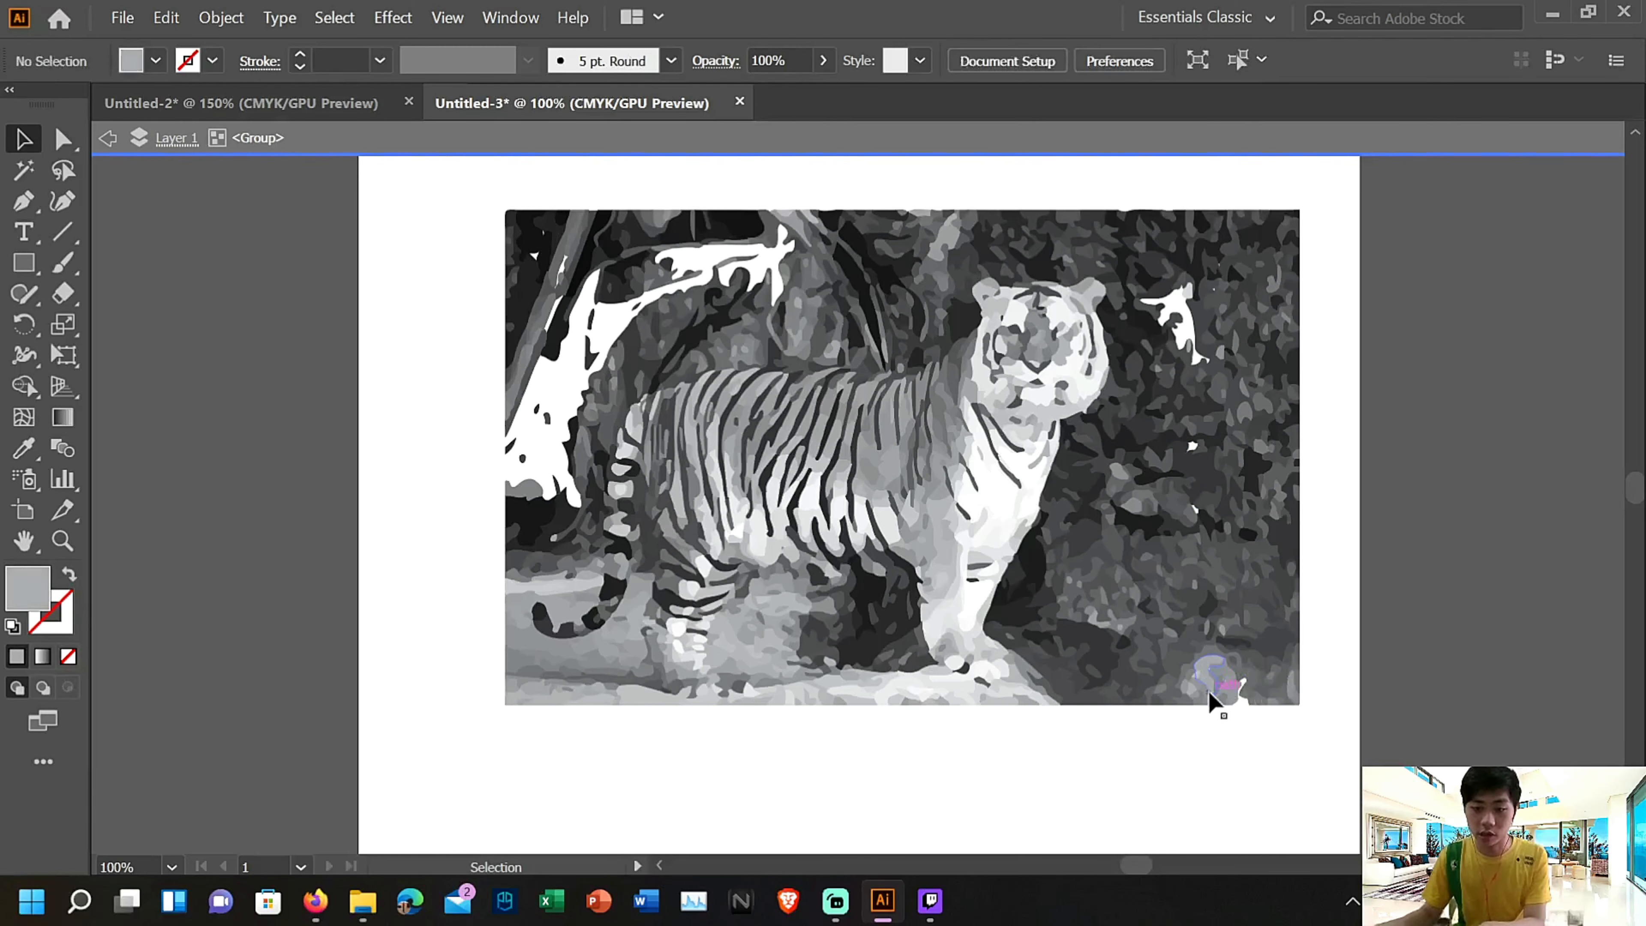
click(1207, 688)
key(Delete)
click(1203, 688)
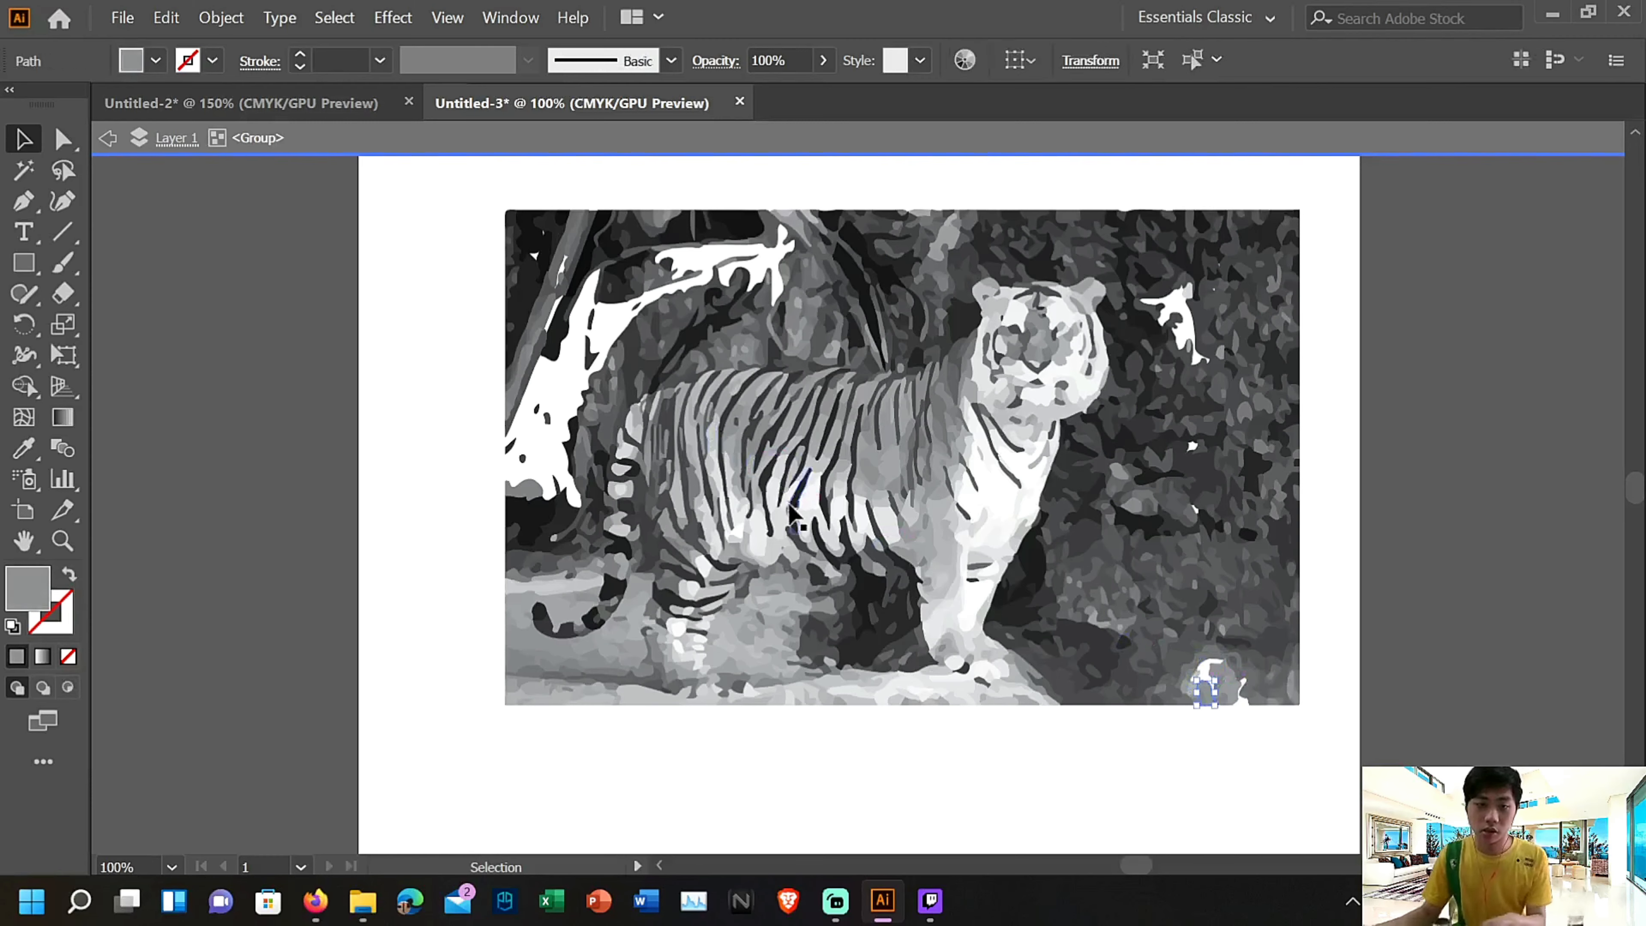
scroll(791, 512, up, 2)
click(165, 18)
click(170, 43)
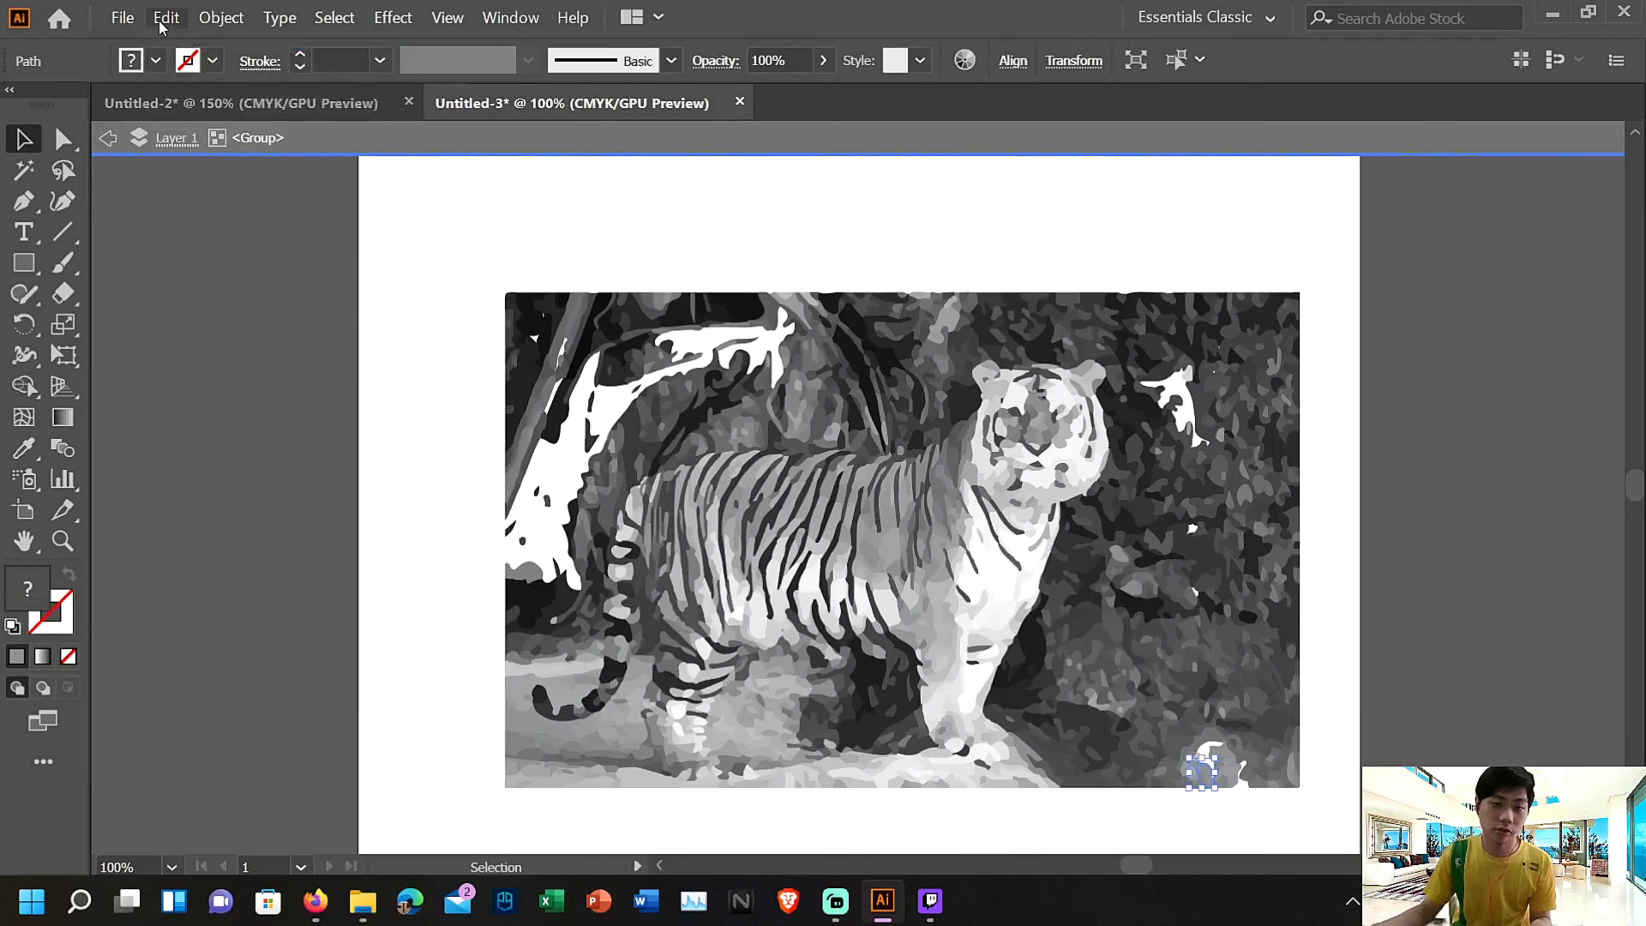
click(165, 17)
click(195, 41)
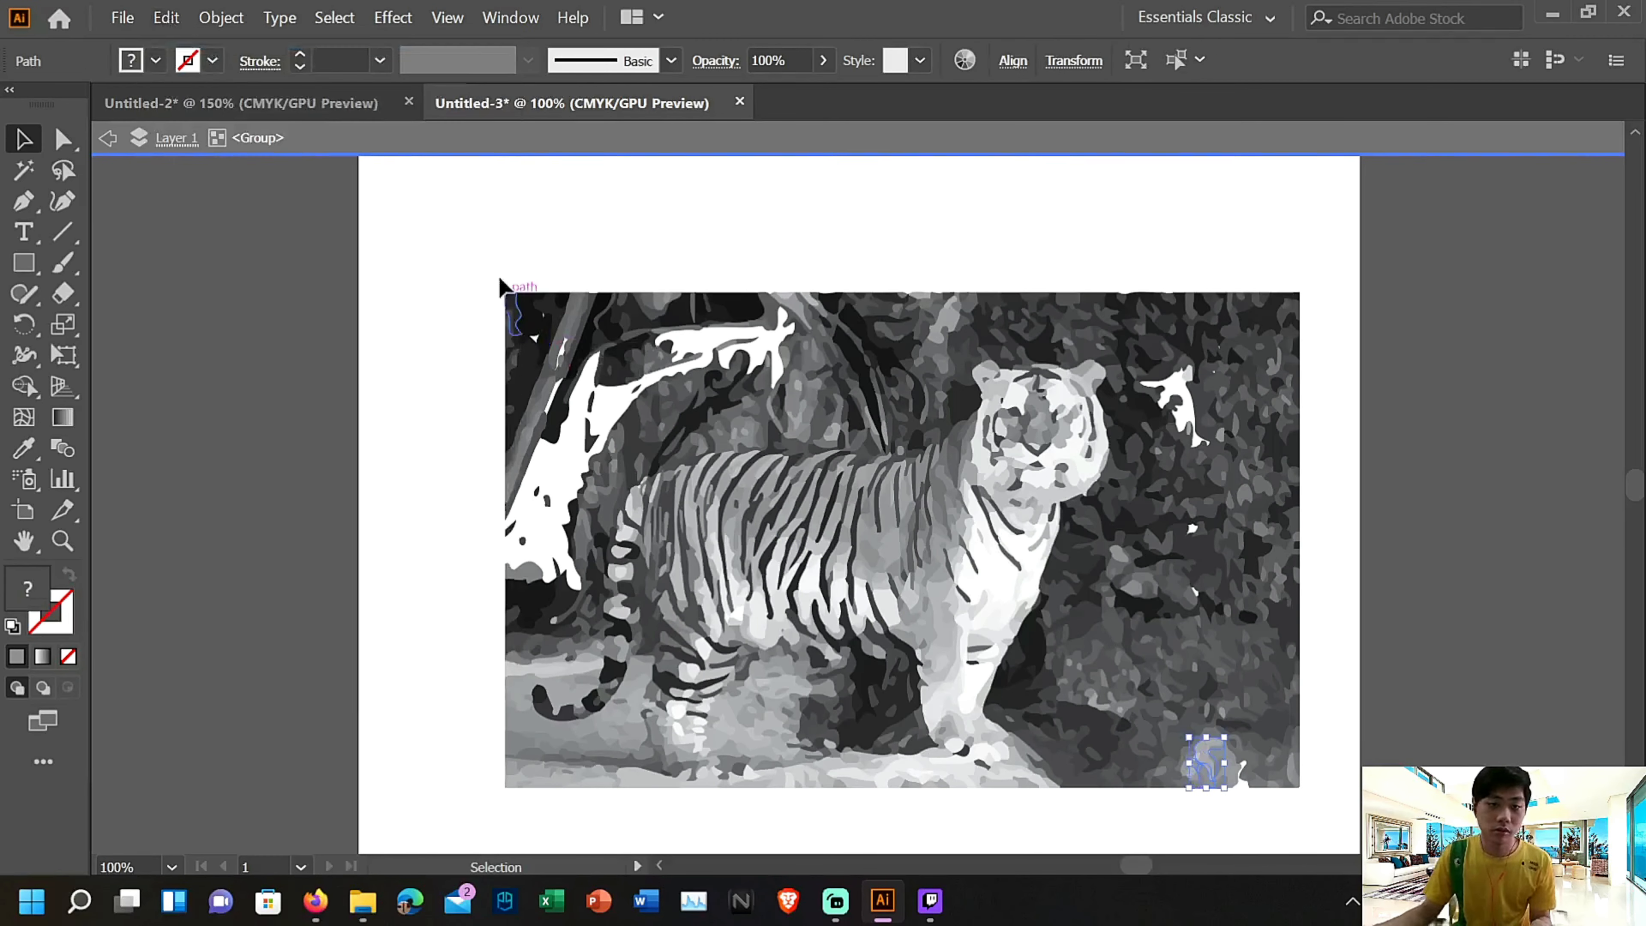
Copy all the shapes of the traced tiger picture and switch to the Untitled-2 landscape document
drag(468, 237, 1320, 593)
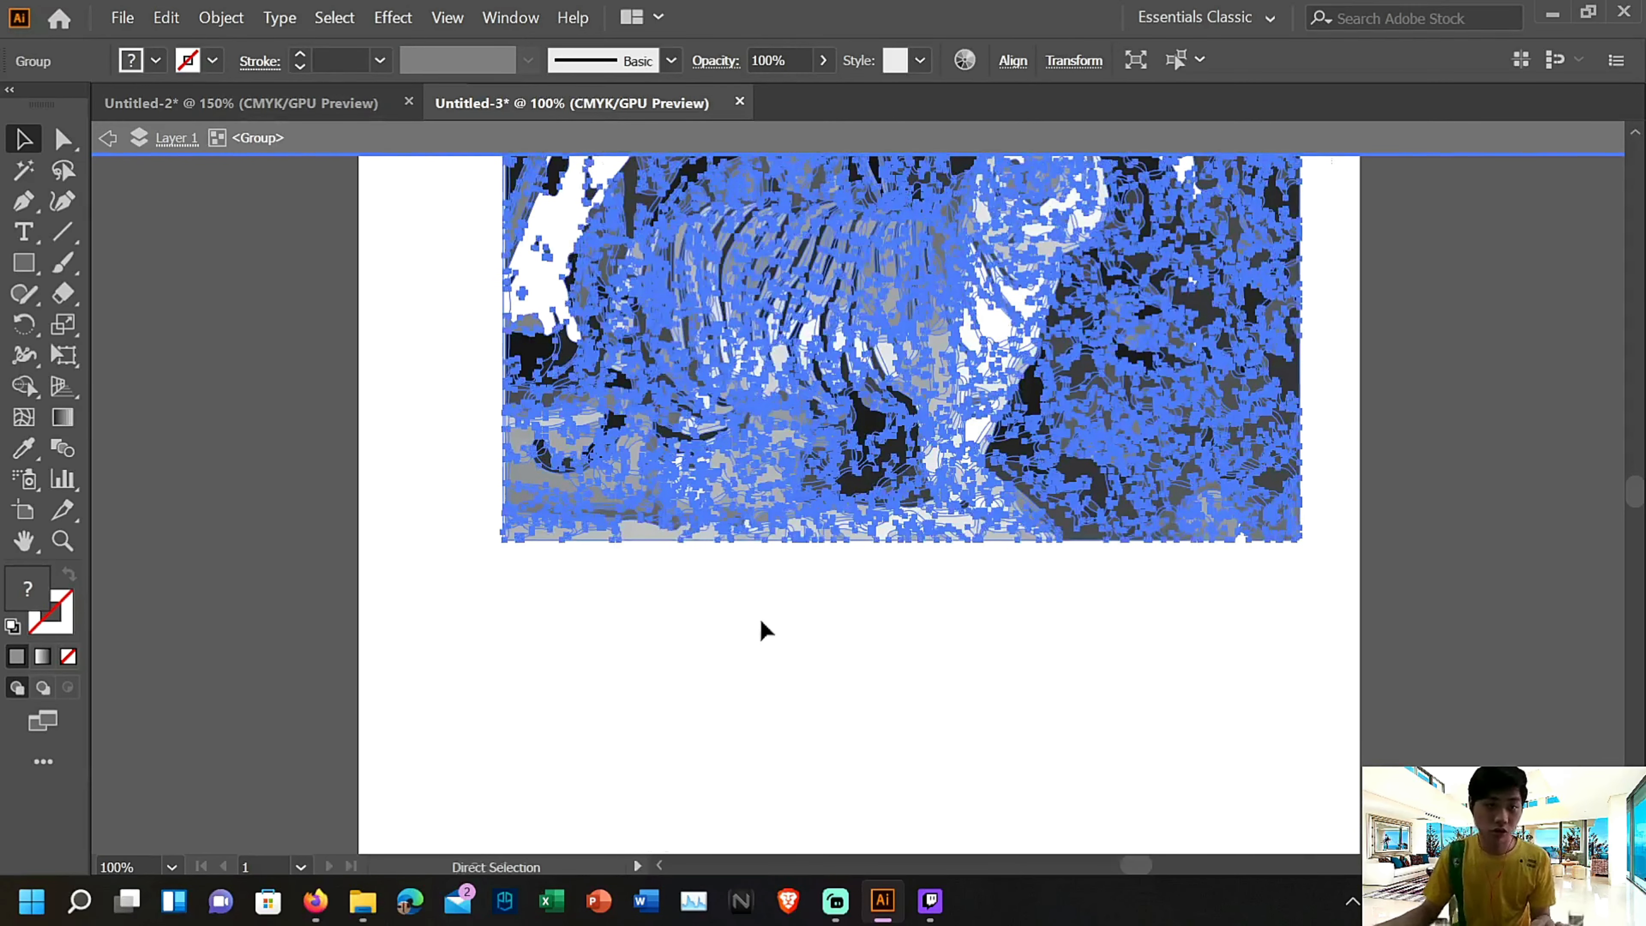
key(v)
scroll(648, 389, up, 3)
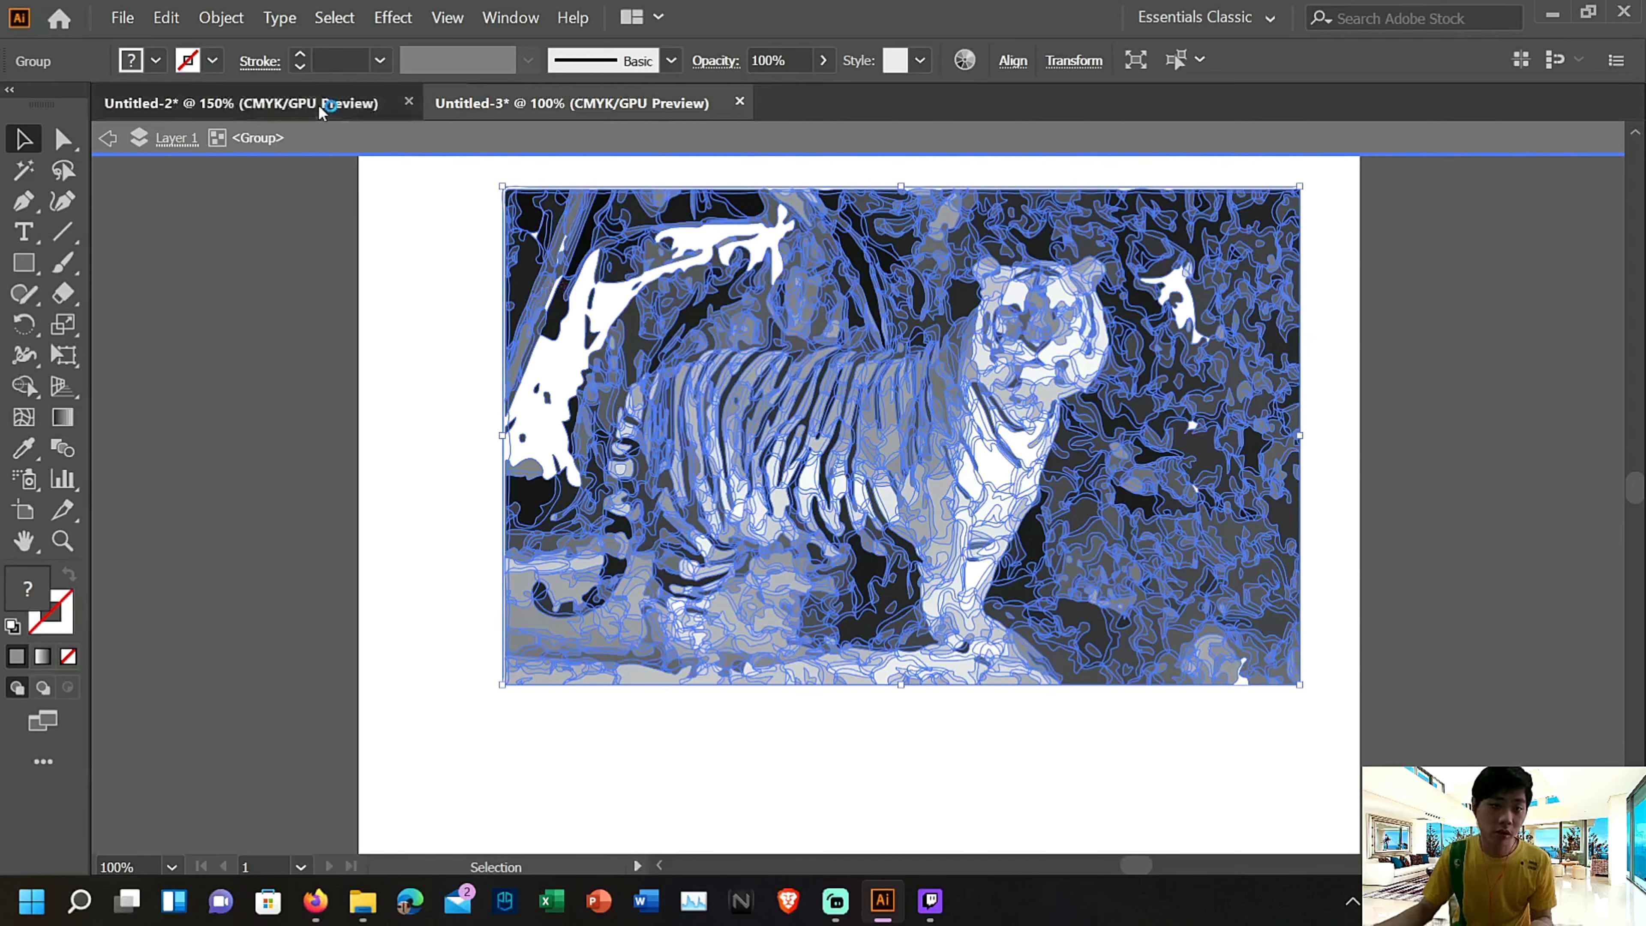
click(321, 107)
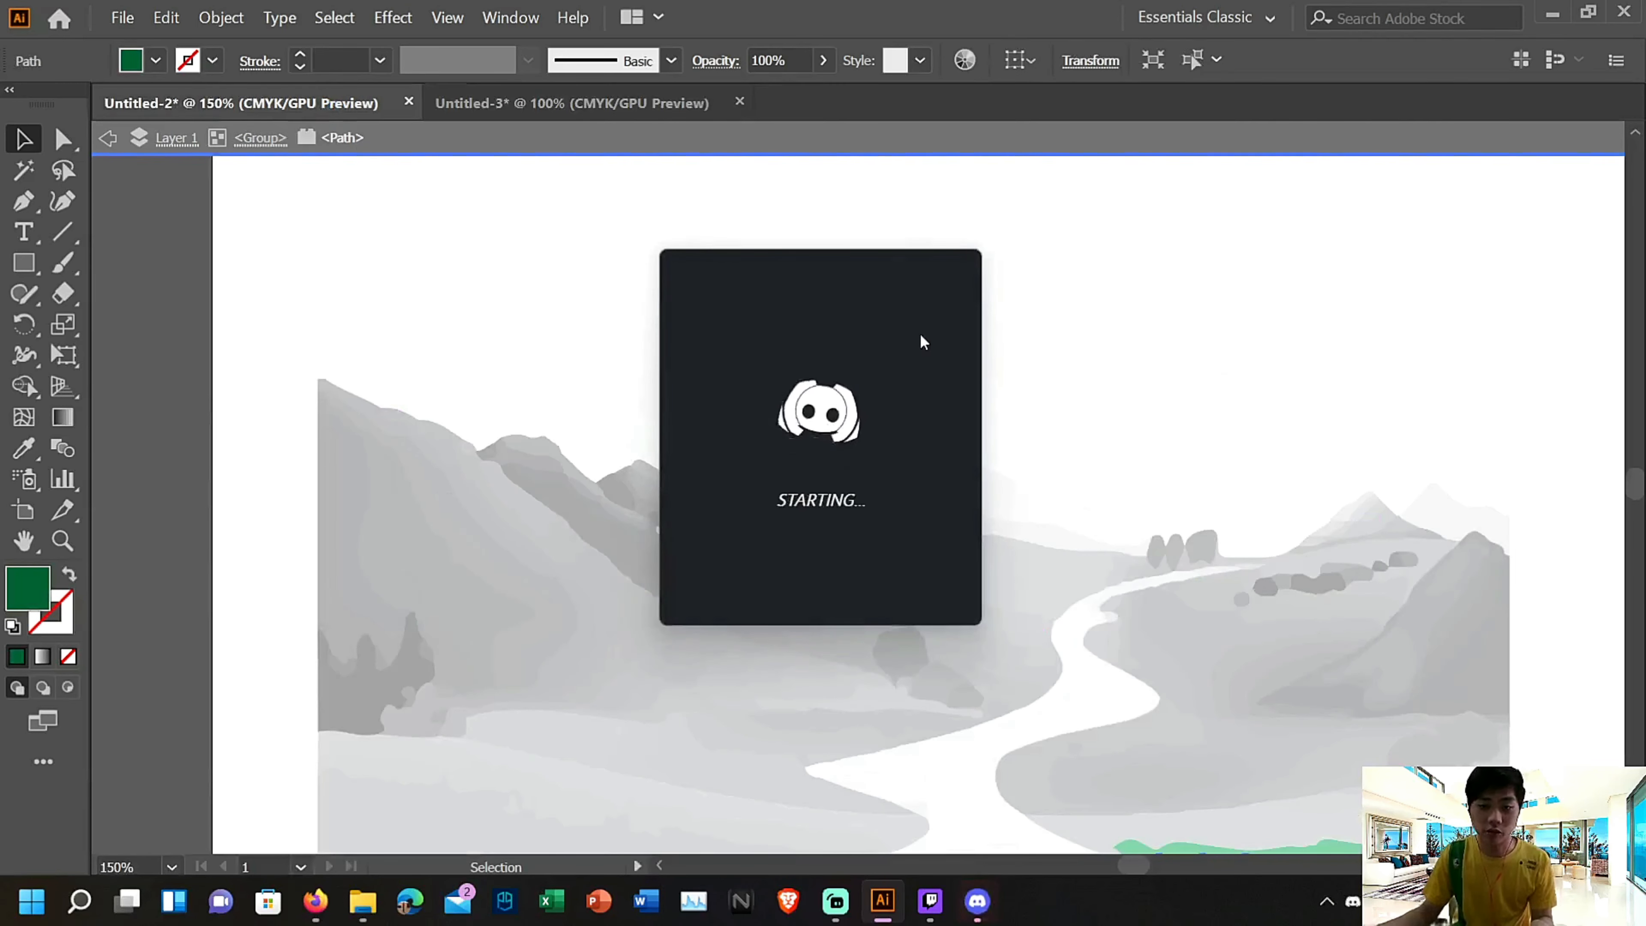
Close the Discord window covering the landscape artwork
right_click(993, 907)
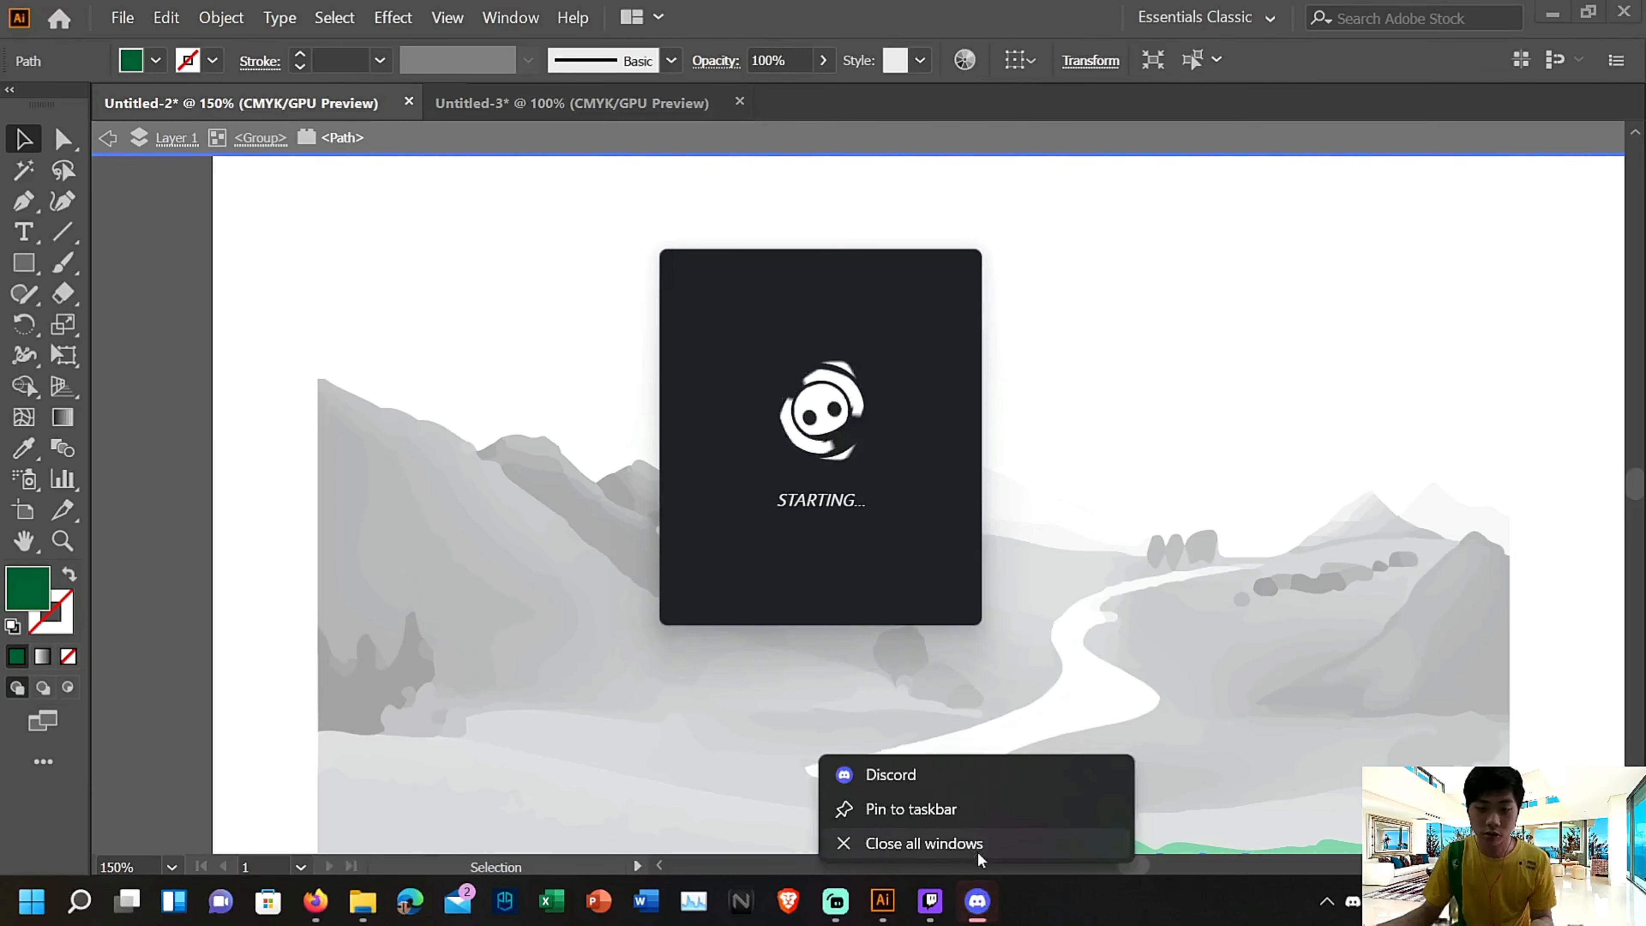
click(977, 852)
scroll(518, 476, down, 2)
key(a)
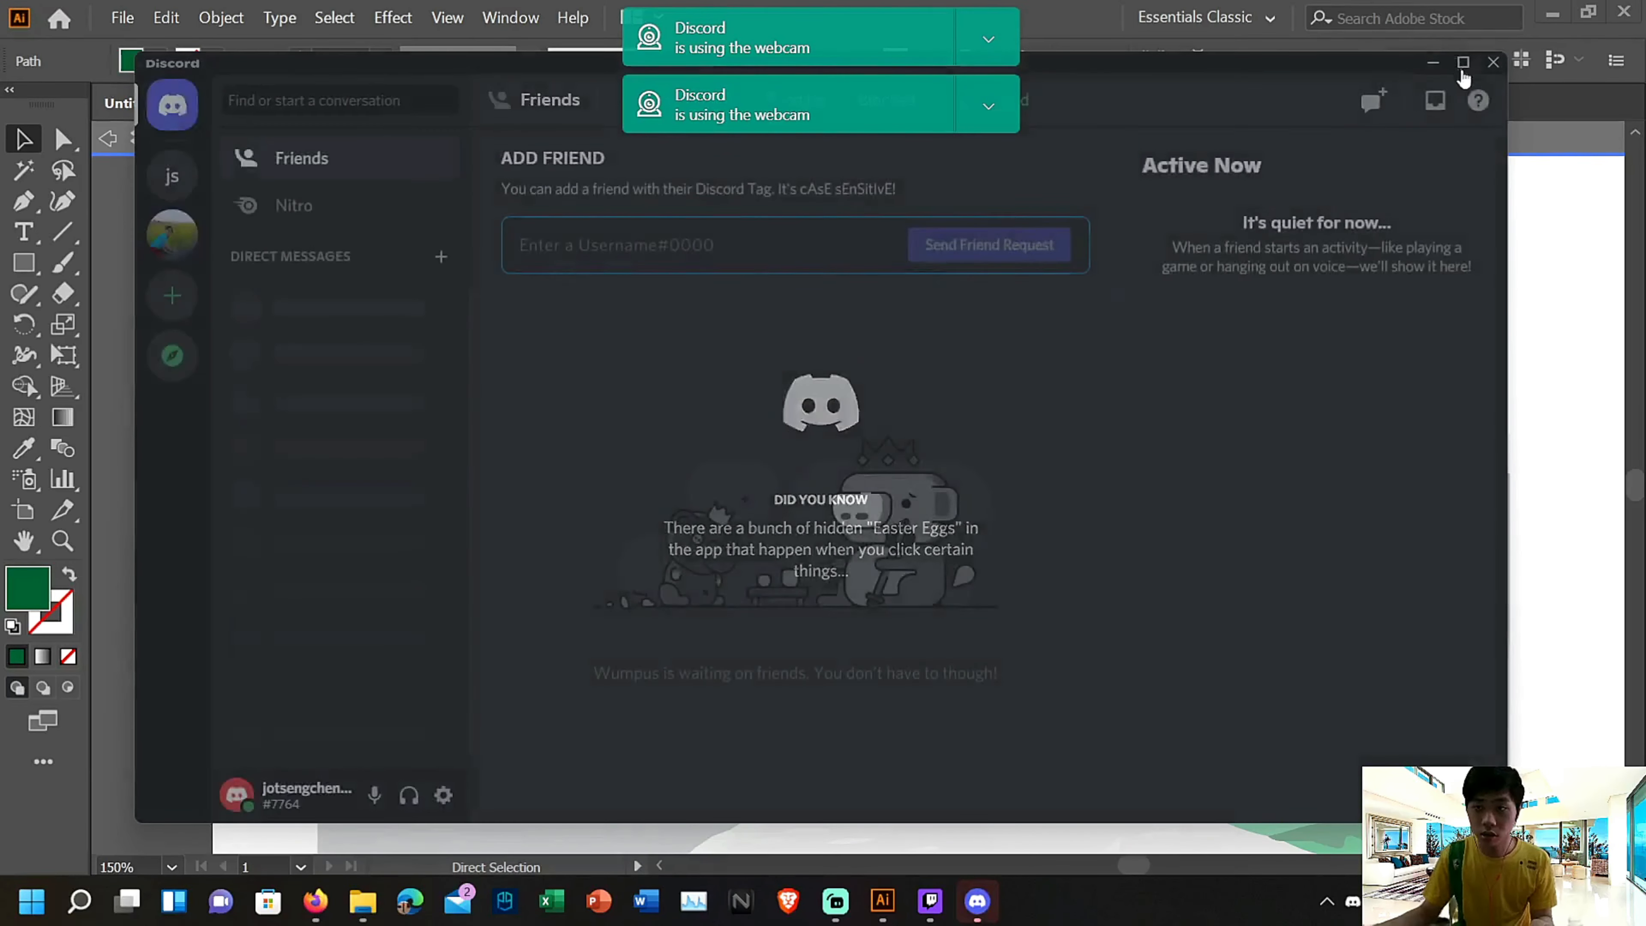
click(1490, 68)
Leave isolation mode in the landscape document and paste the copied tiger artwork
scroll(1296, 473, down, 3)
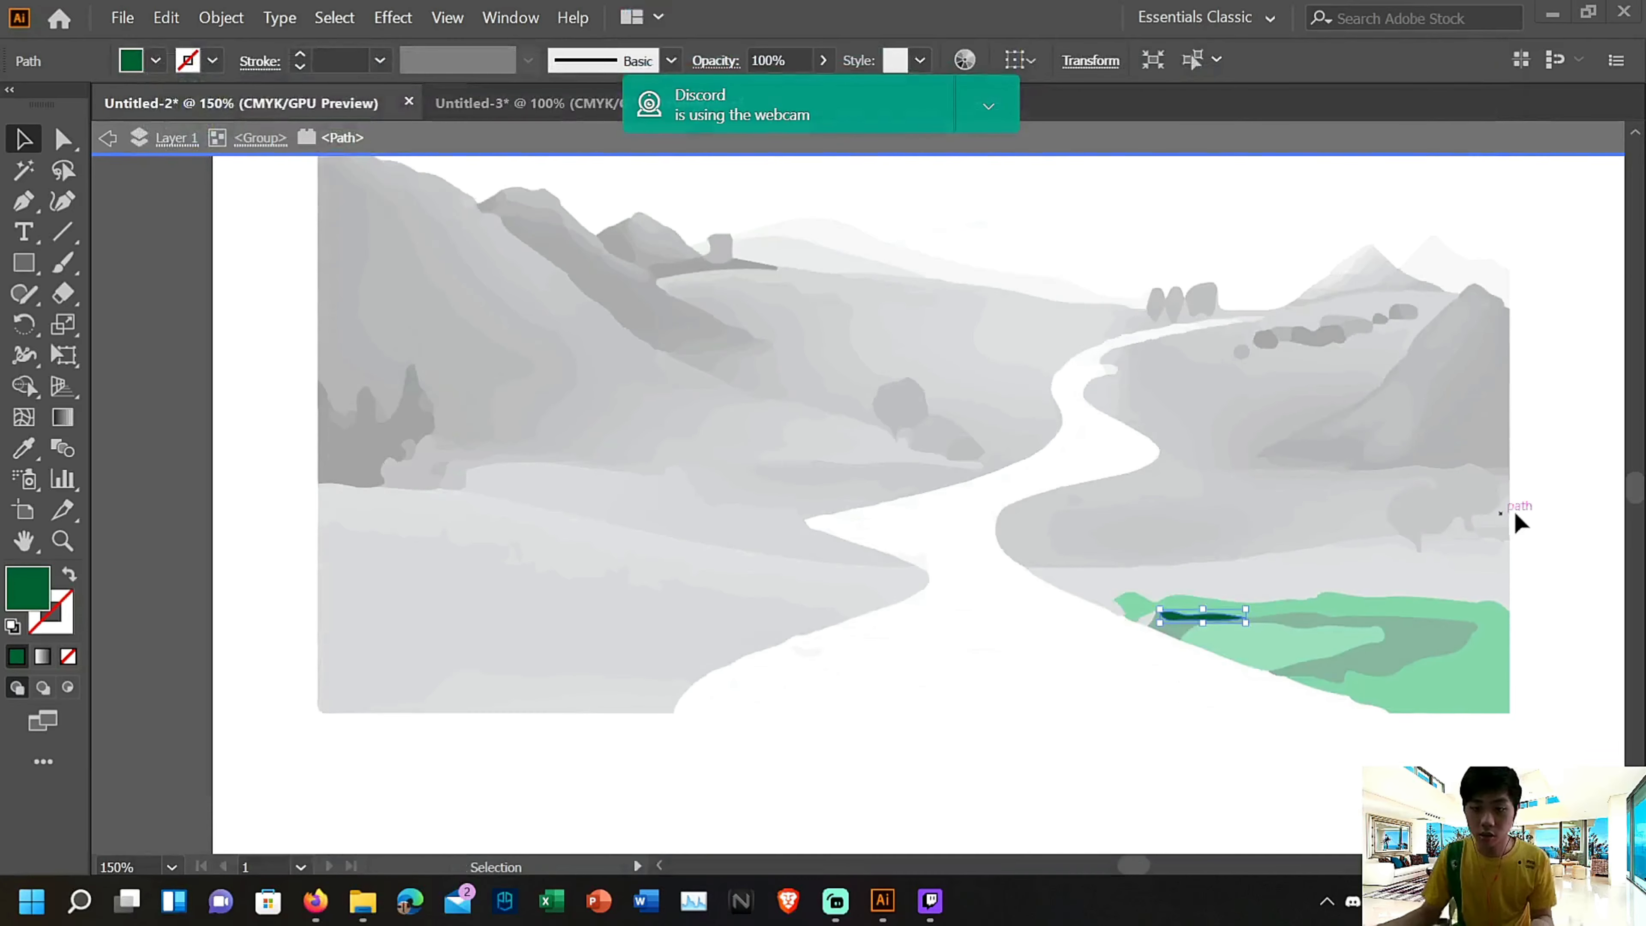
key(v)
double_click(1533, 514)
key(ctrl+v)
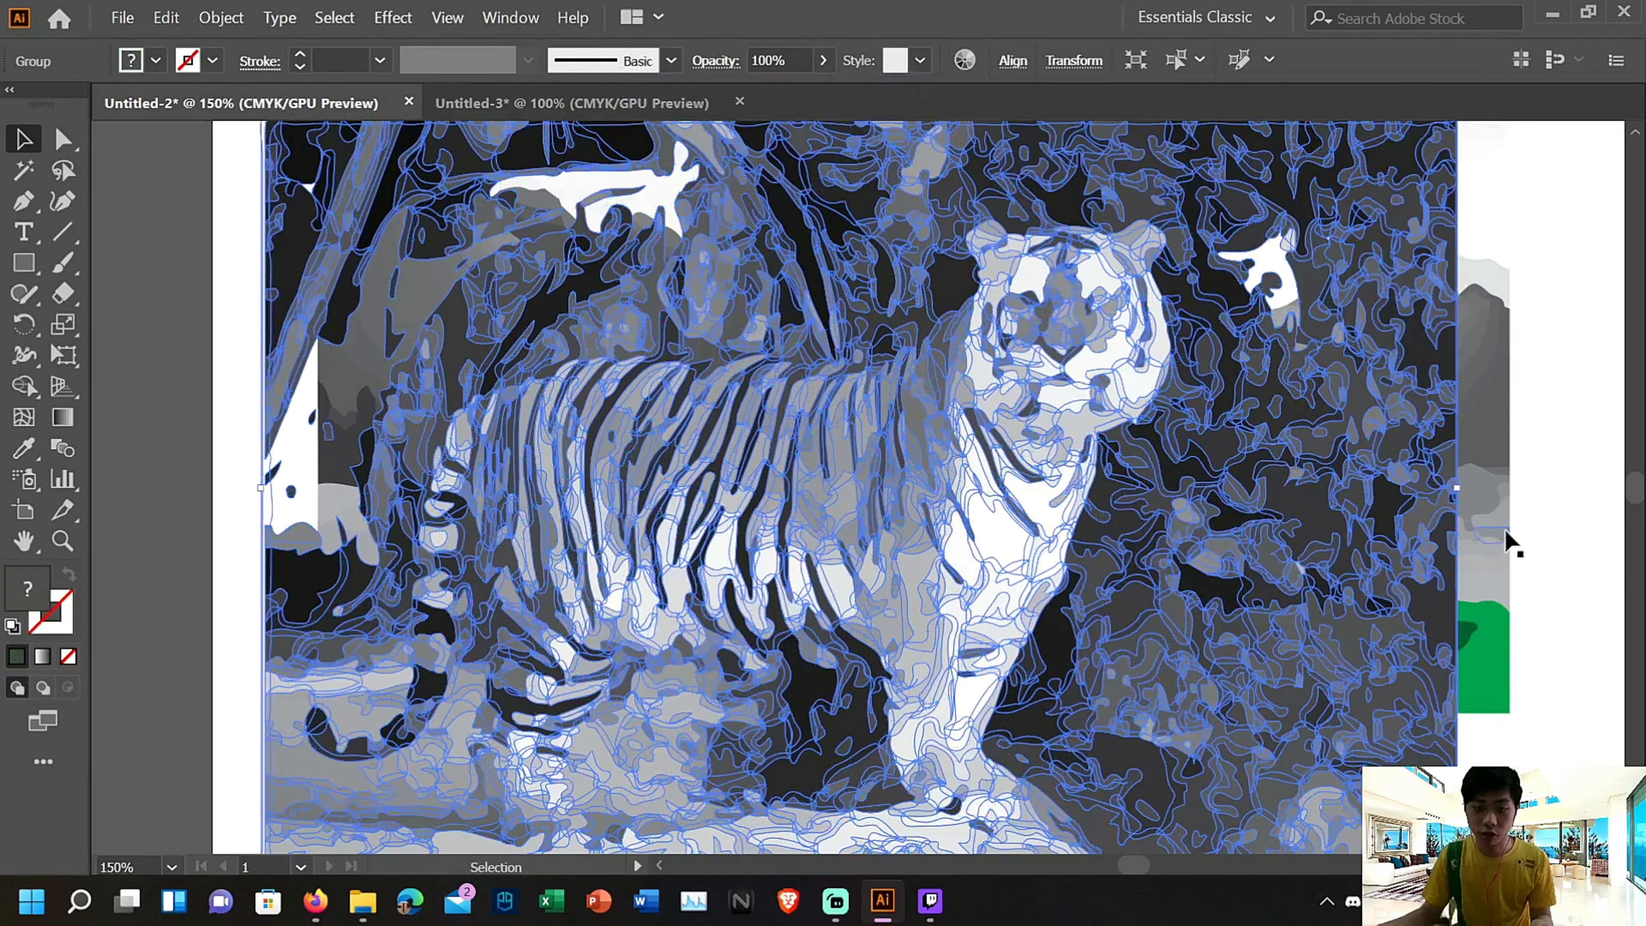
Scale the pasted tiger picture down from its lower right and upper left corners to a small image over the left hills
scroll(745, 548, up, 3)
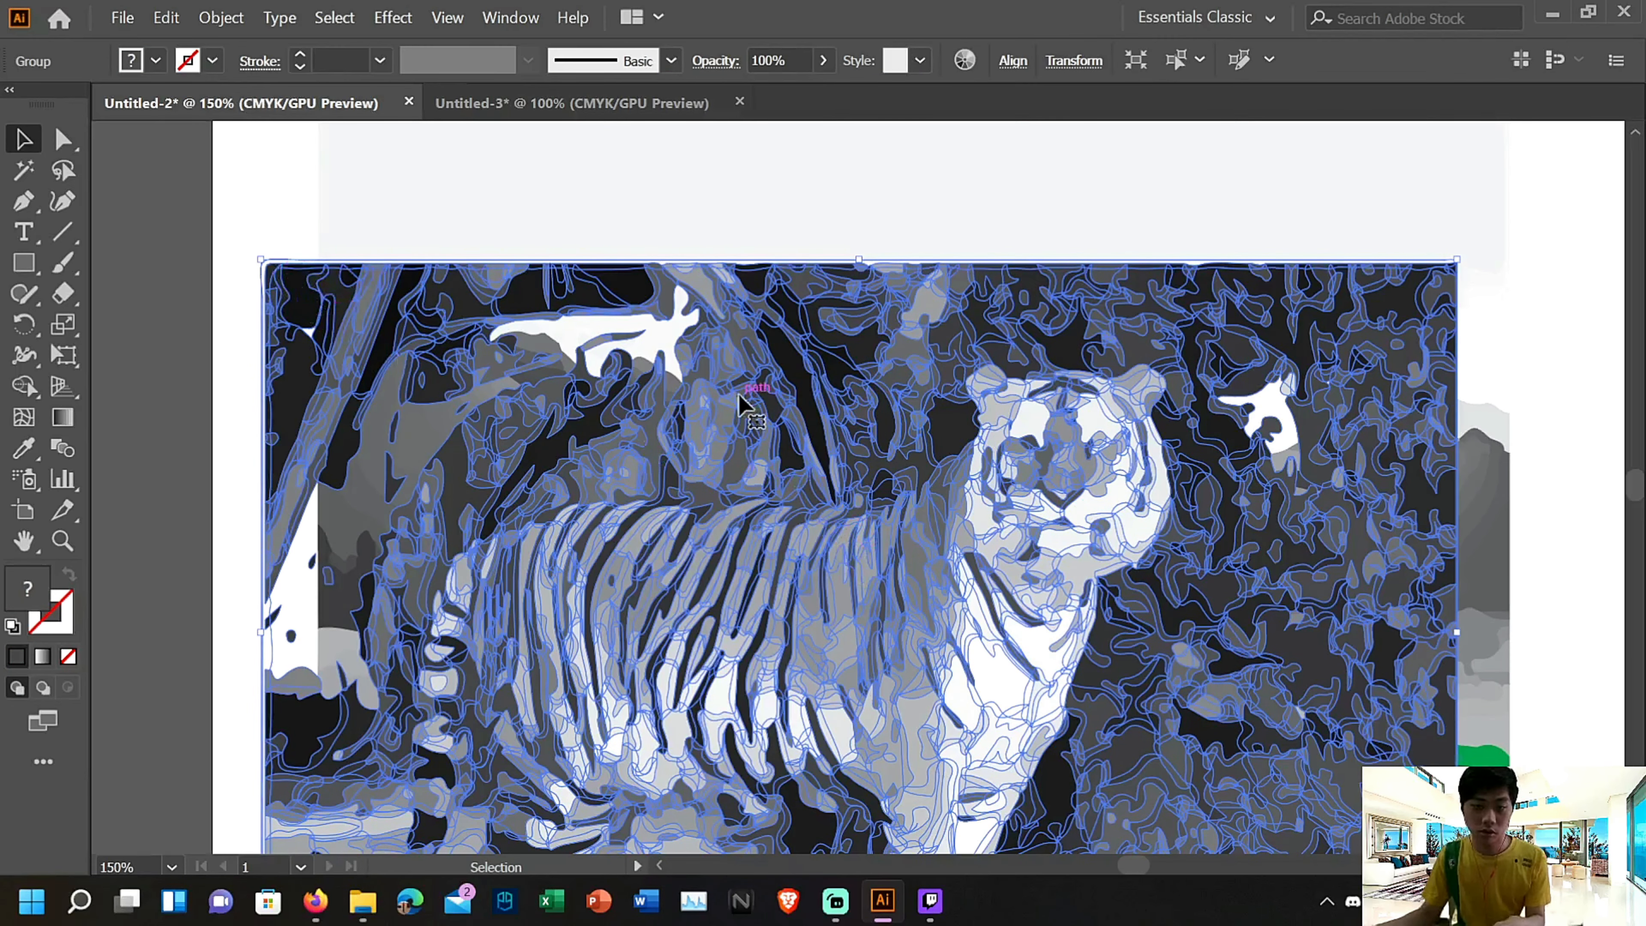
scroll(1342, 577, down, 6)
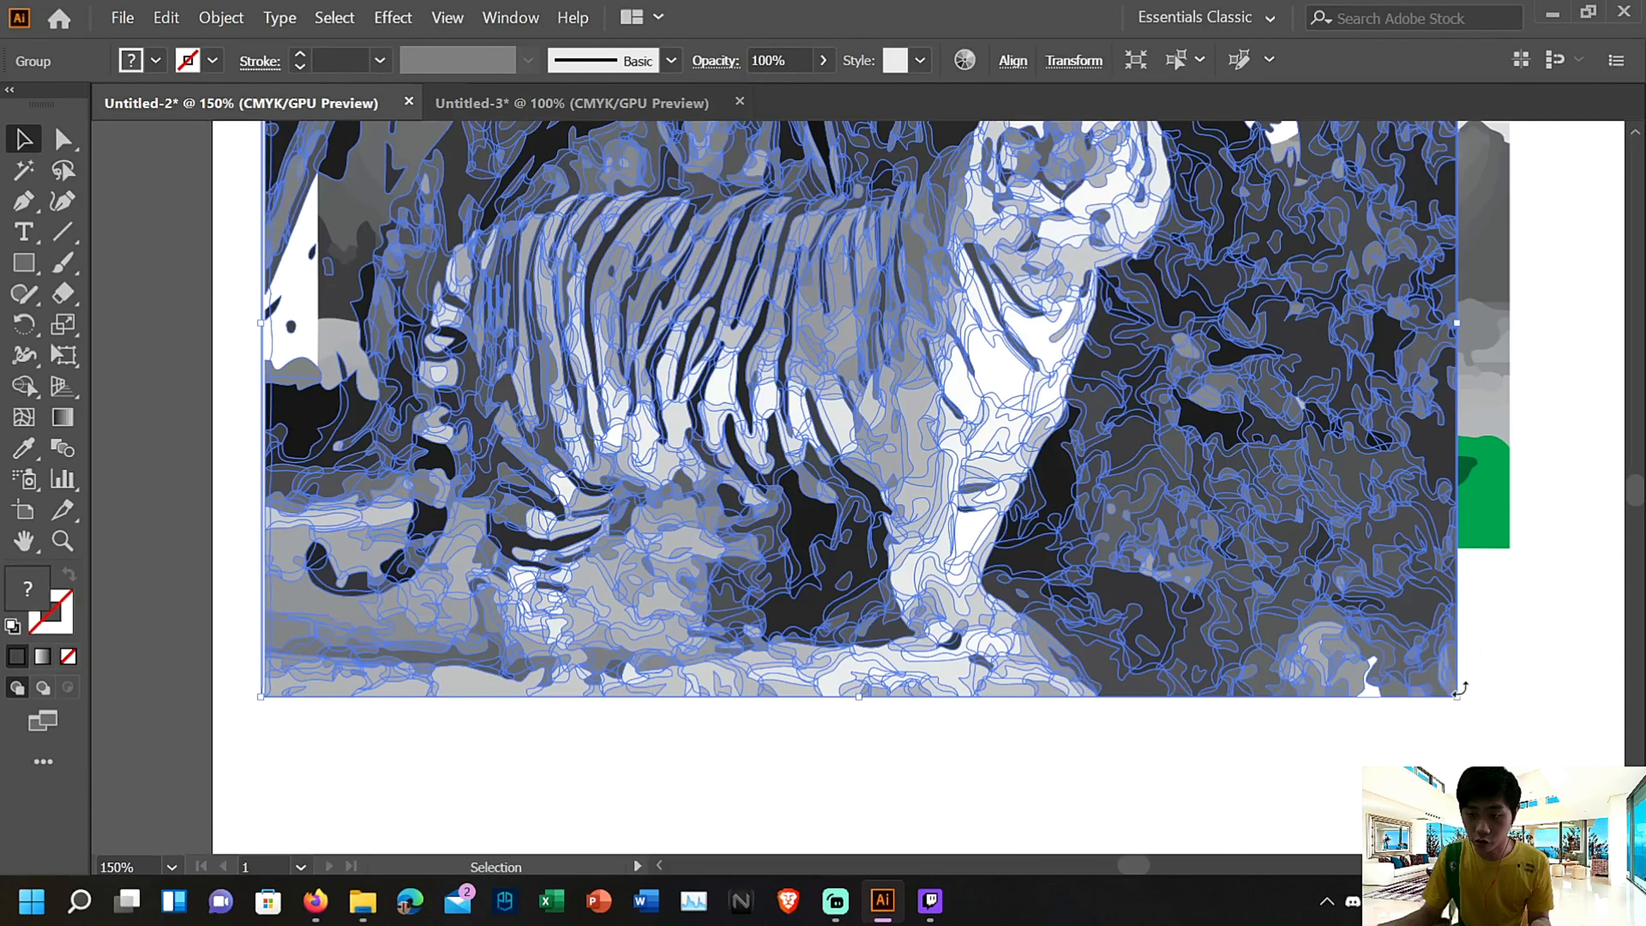
drag(1460, 688, 1009, 375)
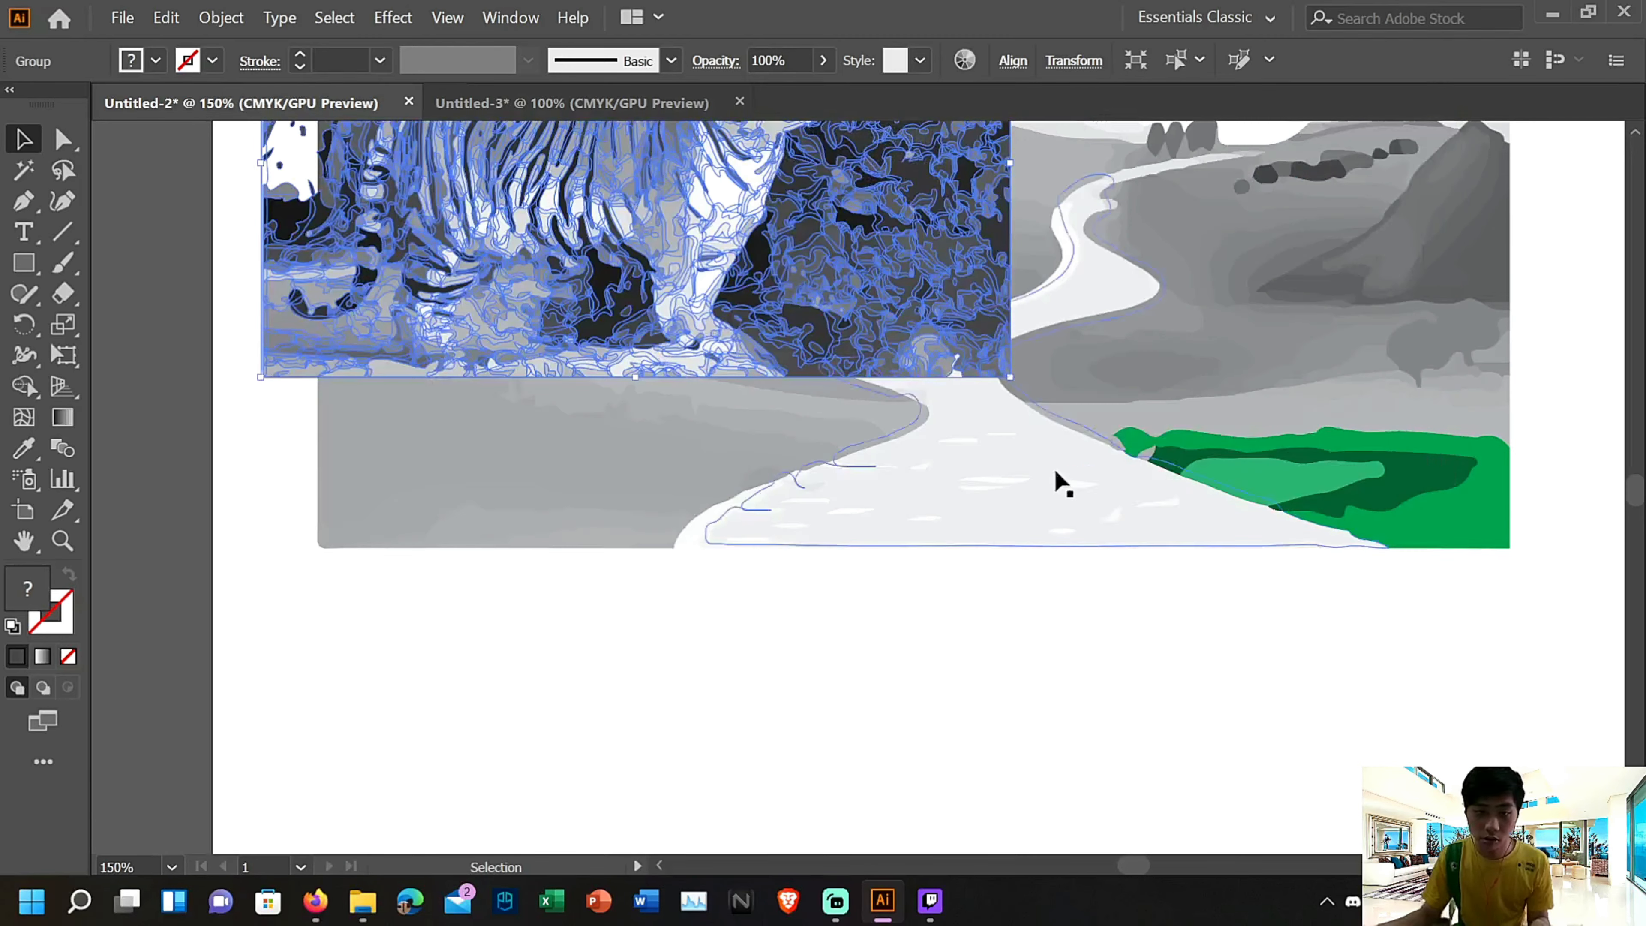
scroll(1101, 571, up, 3)
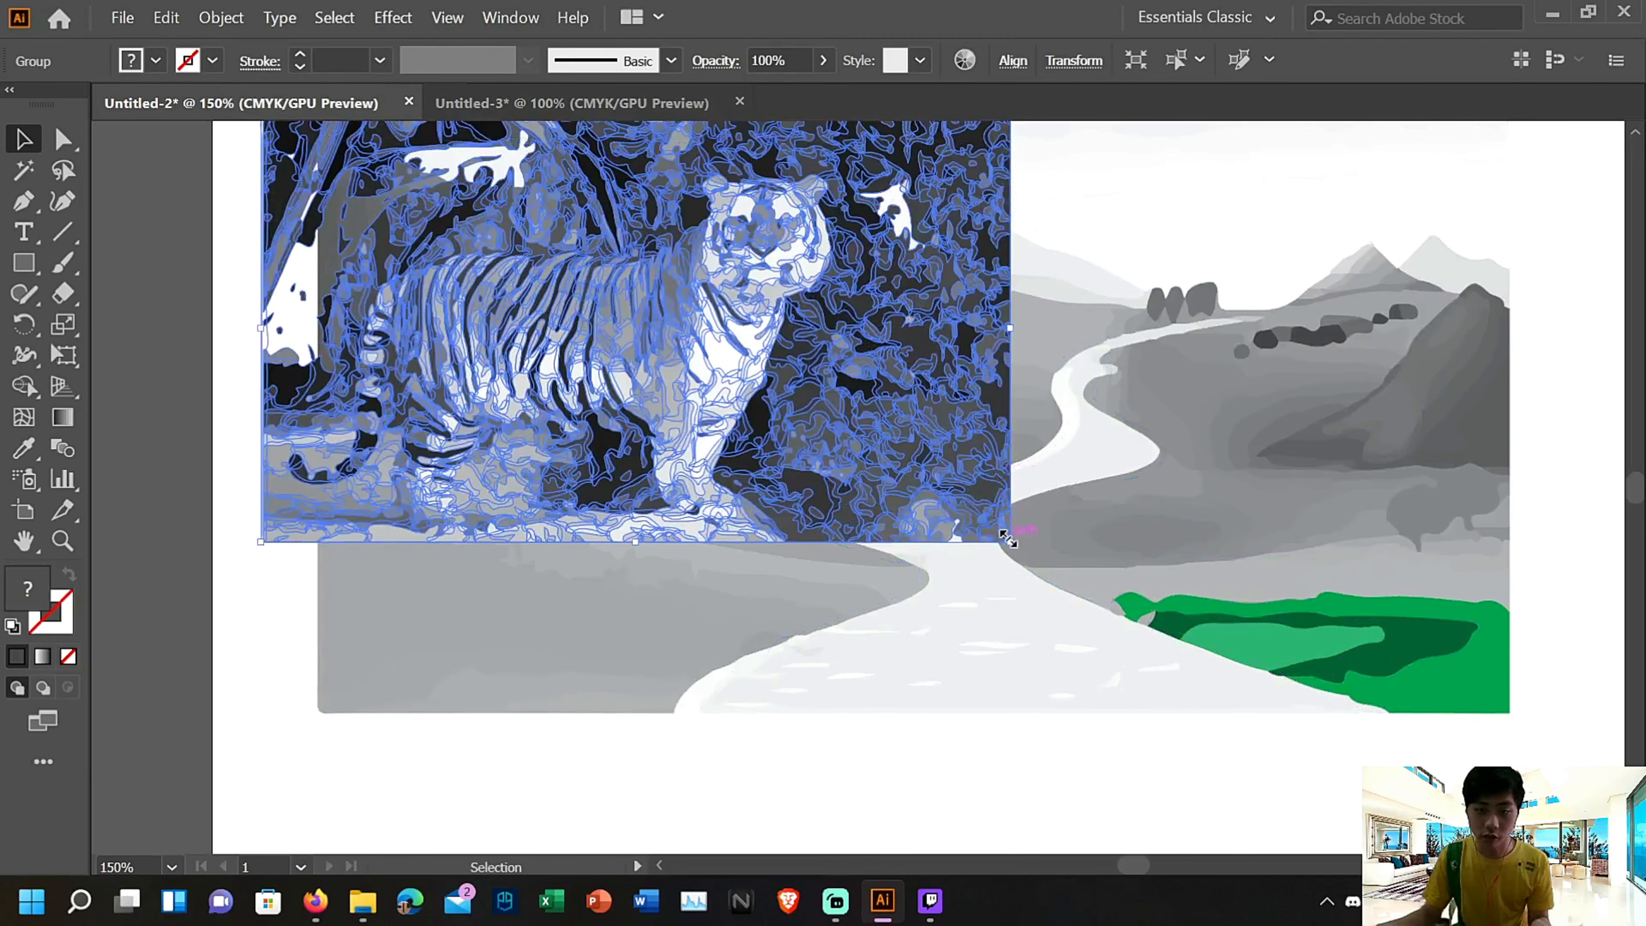
drag(1008, 538, 894, 433)
scroll(567, 382, up, 2)
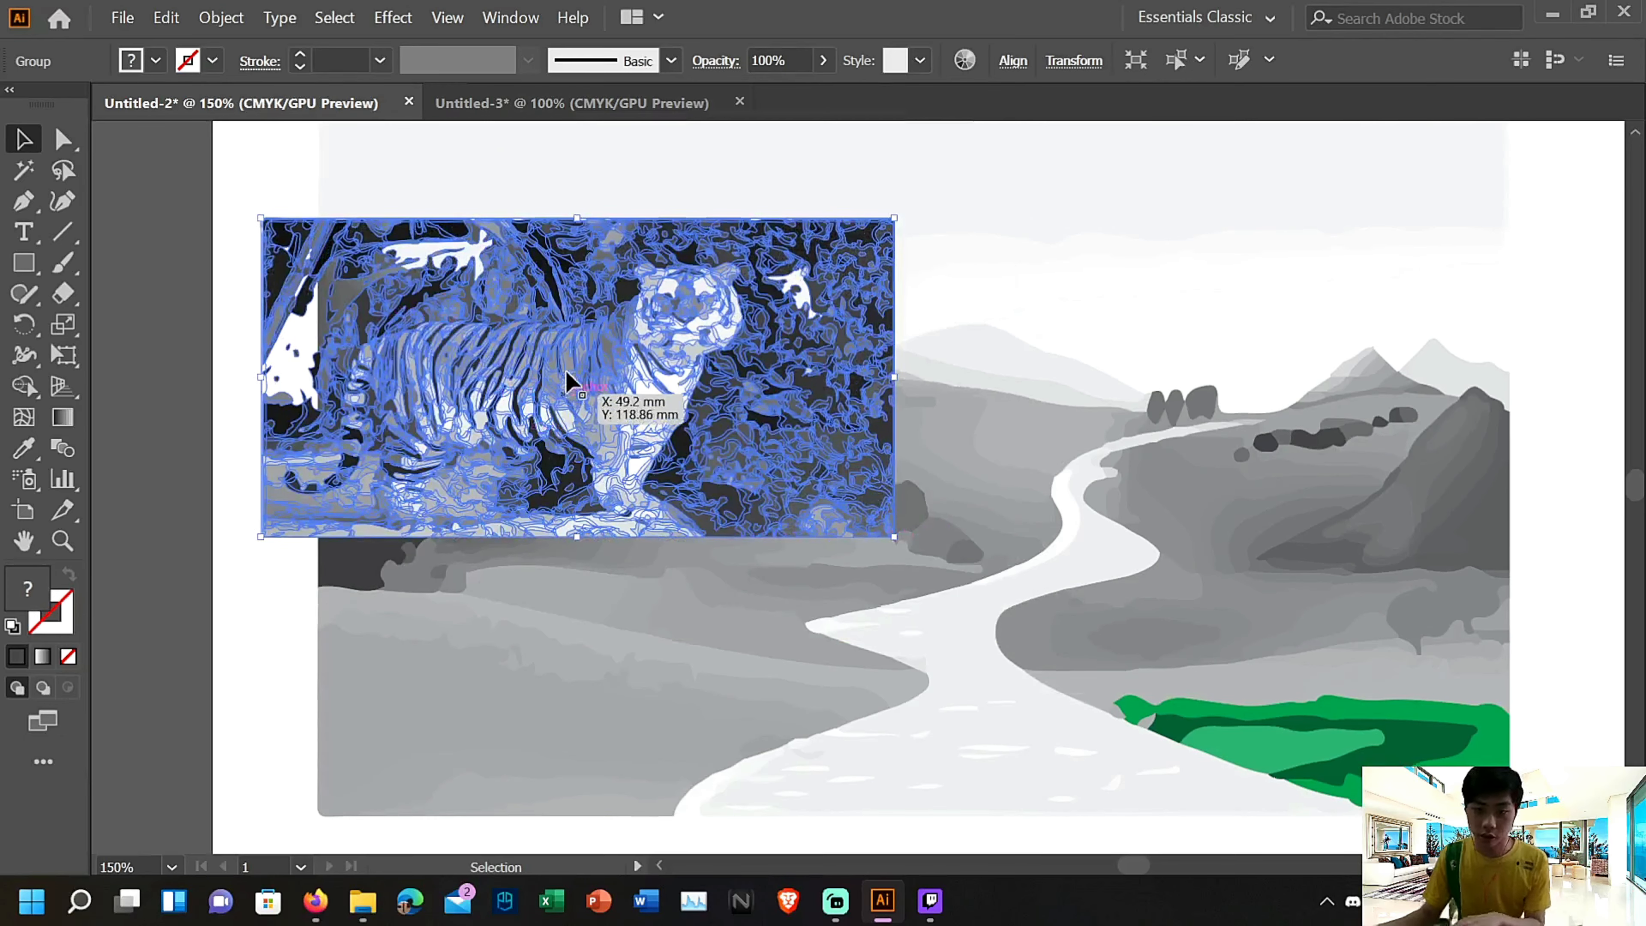
drag(258, 212, 534, 295)
Nudge the tiger picture down and to the left so it sits on the hills left of the river
key(Down)
key(Down)
key(Down)
key(Down)
key(Down)
key(Down)
key(Down)
key(Down)
key(Down)
key(Down)
key(Down)
key(Down)
key(Down)
key(Down)
key(Down)
key(Down)
key(Down)
key(Down)
key(Down)
key(Down)
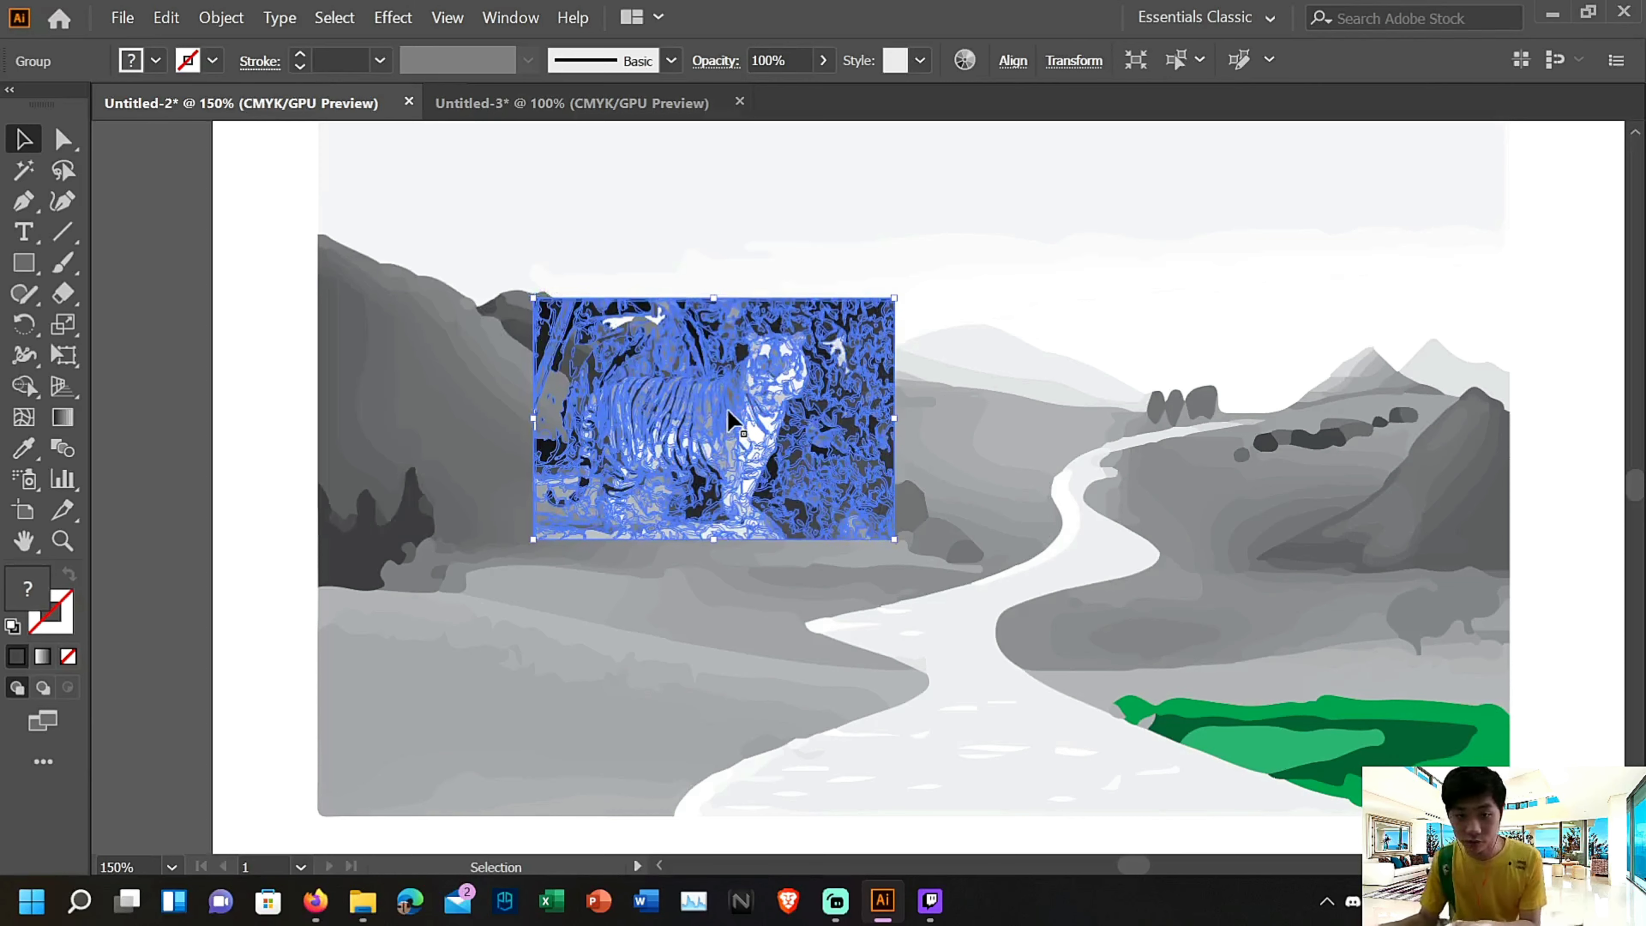
key(Down)
key(Down)
key(Down)
key(Down)
key(Down)
key(Down)
key(Down)
key(Down)
key(Down)
key(Down)
key(Down)
key(Down)
key(Down)
key(Down)
key(Down)
key(Down)
key(Down)
key(Down)
key(Down)
key(Down)
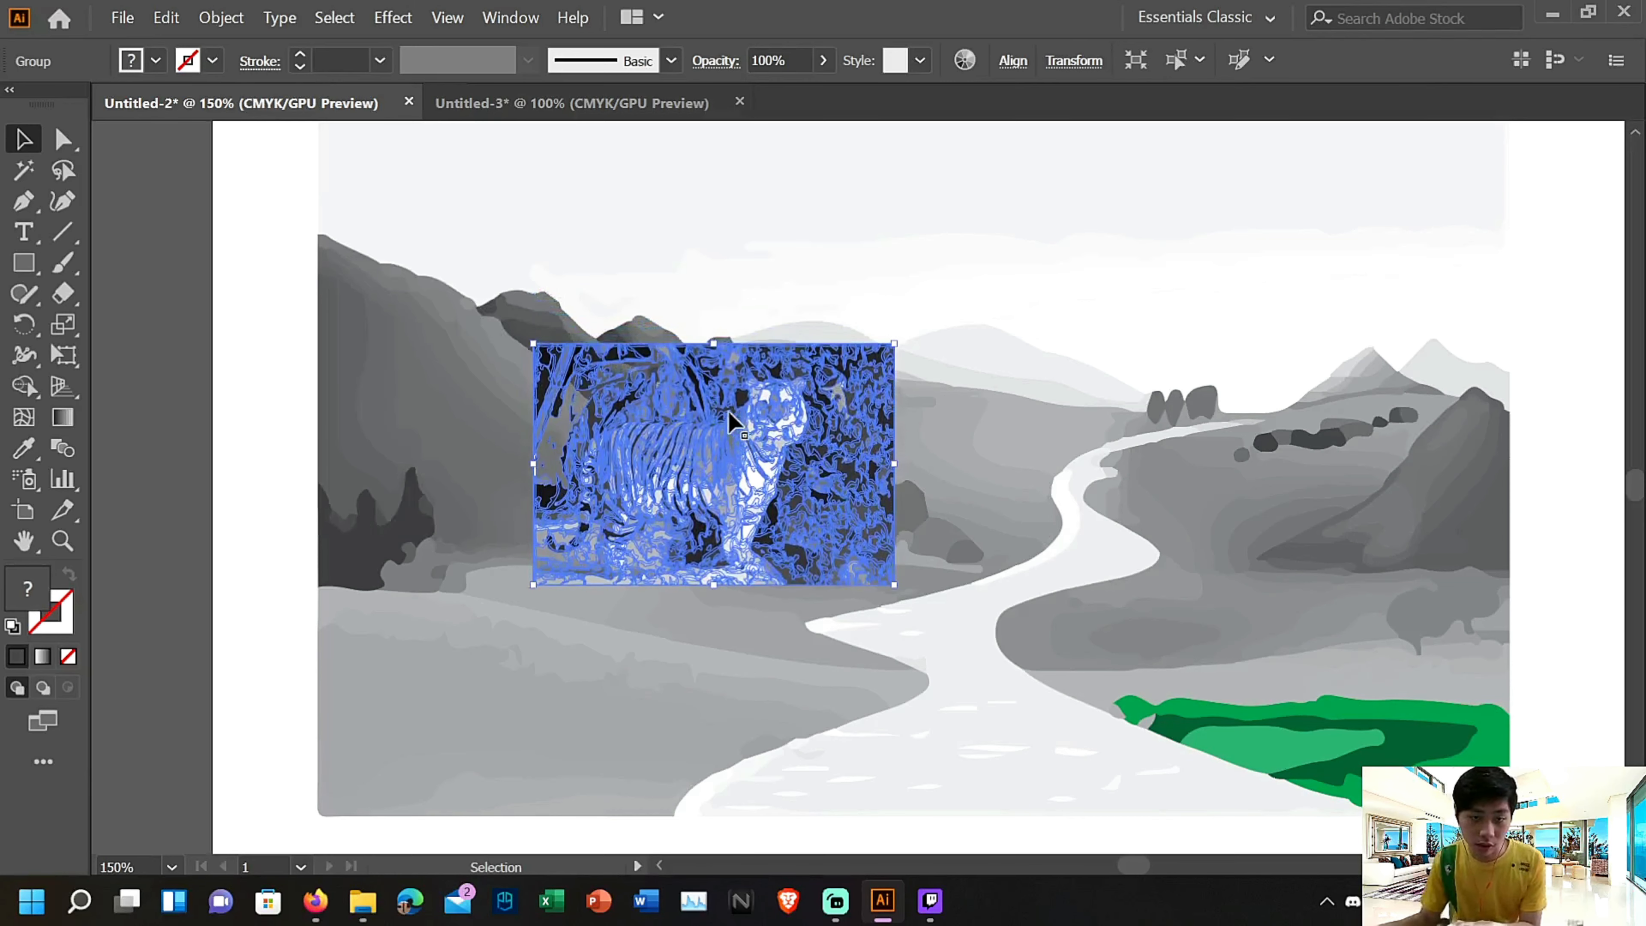
scroll(746, 423, down, 2)
key(Left)
key(Left)
key(Down)
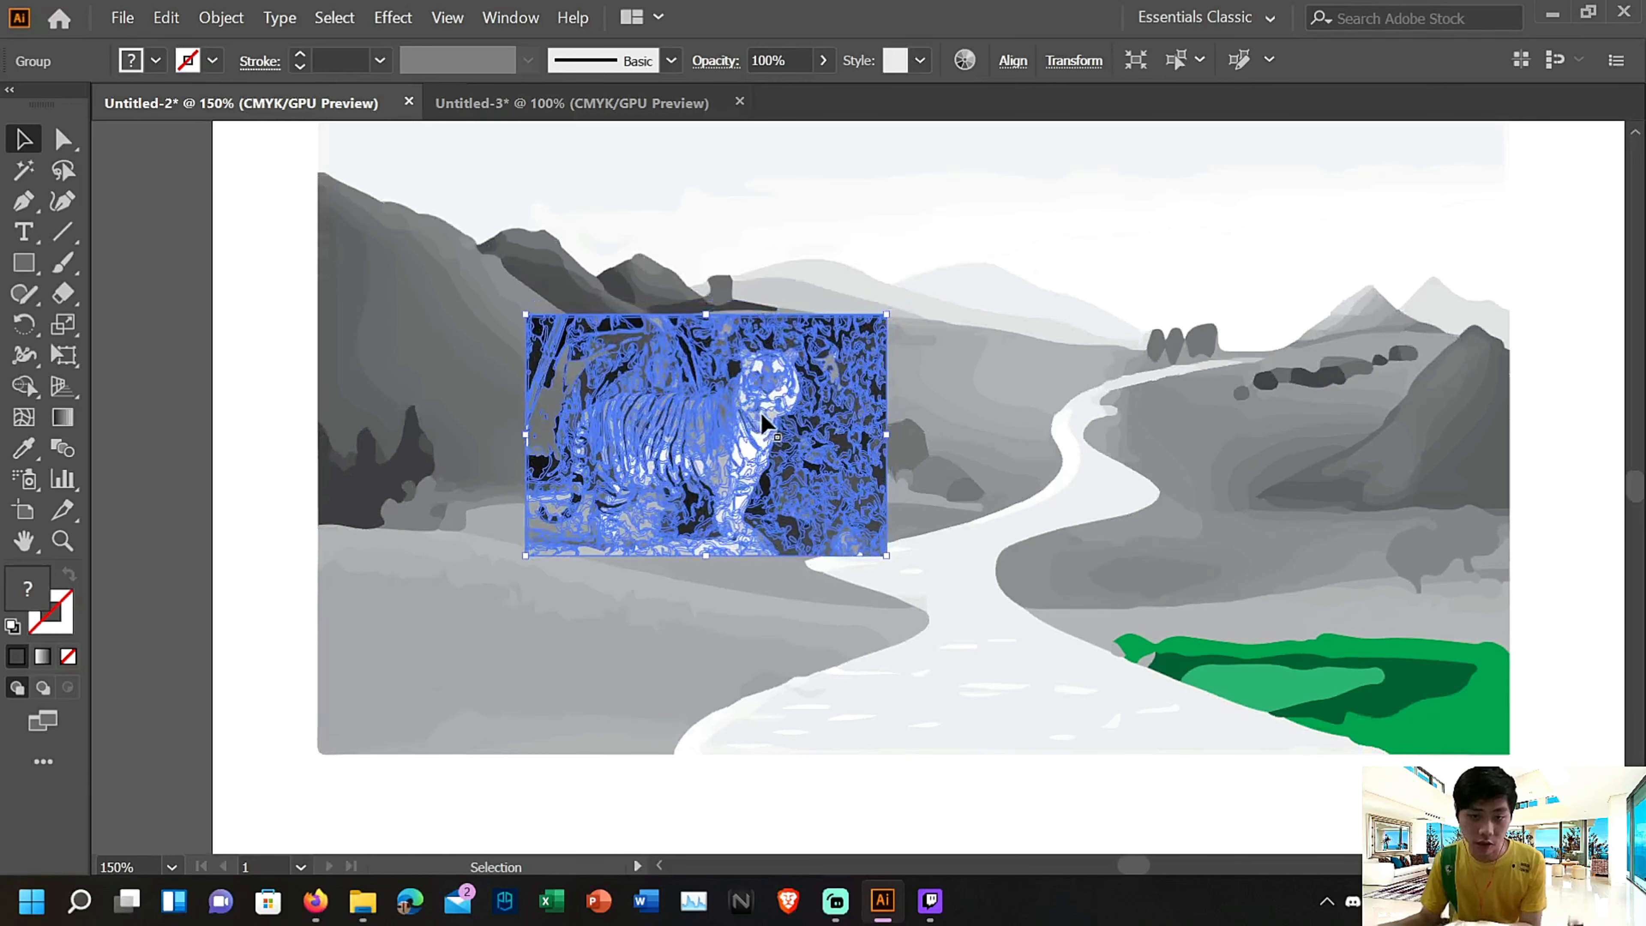
scroll(804, 423, up, 1)
key(Down)
key(Down)
key(Left)
key(Left)
key(Left)
key(Left)
key(Left)
key(Left)
key(Left)
key(Left)
key(Left)
key(Left)
key(Left)
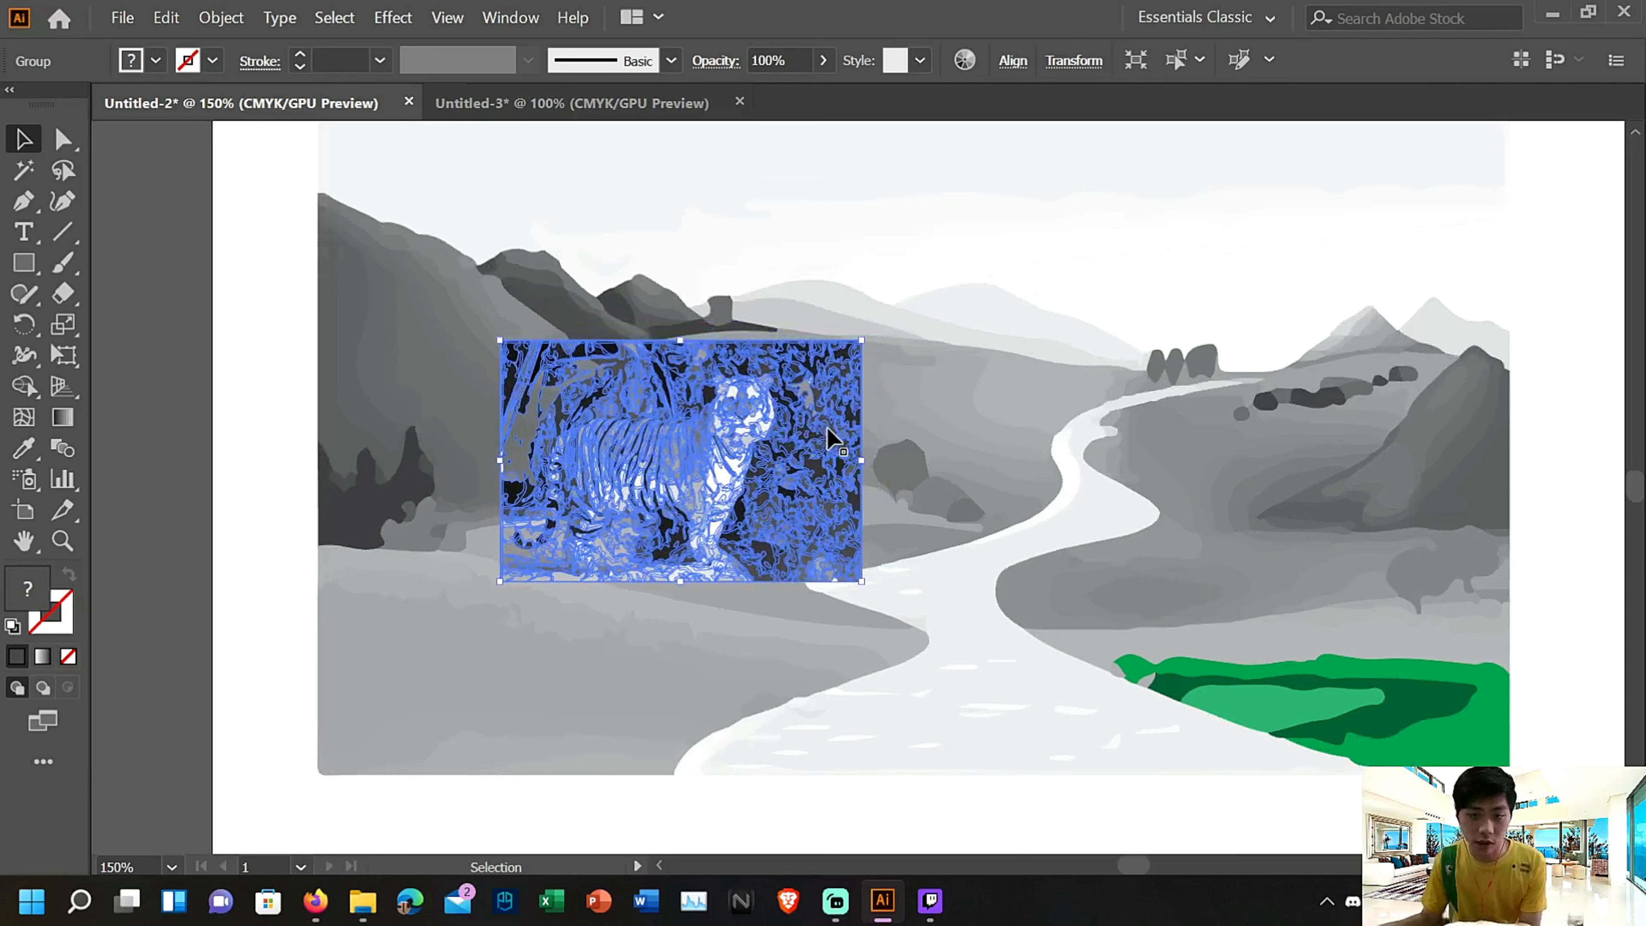
key(Down)
key(Left)
key(Left)
key(Left)
key(Left)
key(Left)
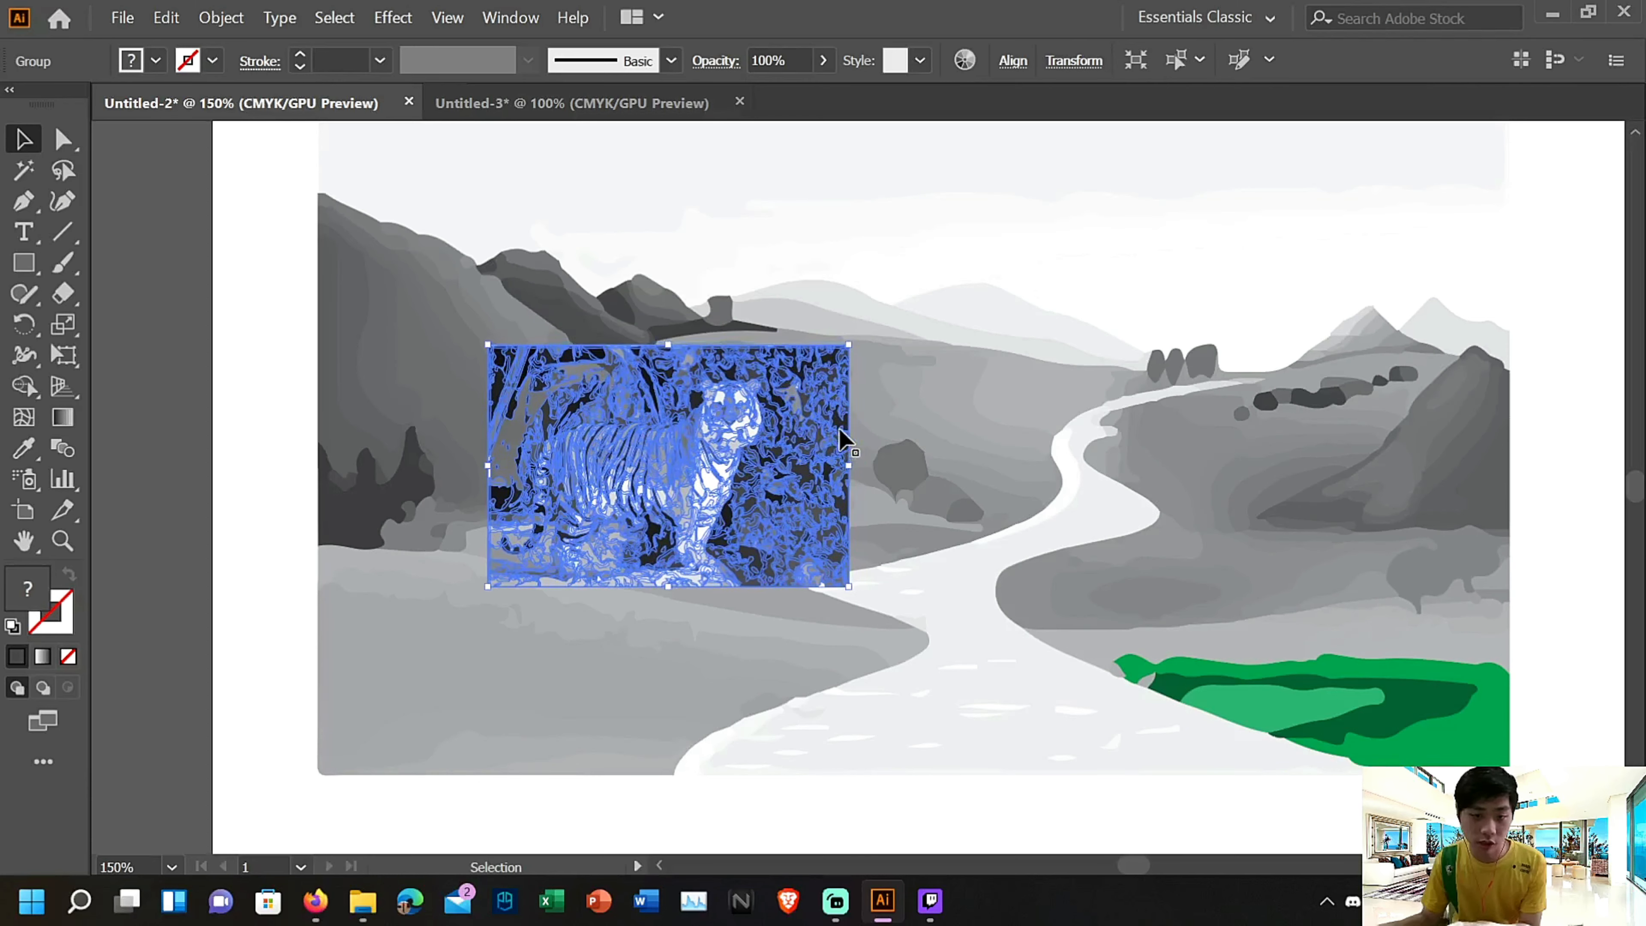
key(Down)
key(Down)
key(Down)
key(Down)
Isolate the pasted tiger group and delete the dark shapes along the slanting branch above the tiger's back
key(ctrl+plus)
key(ctrl+plus)
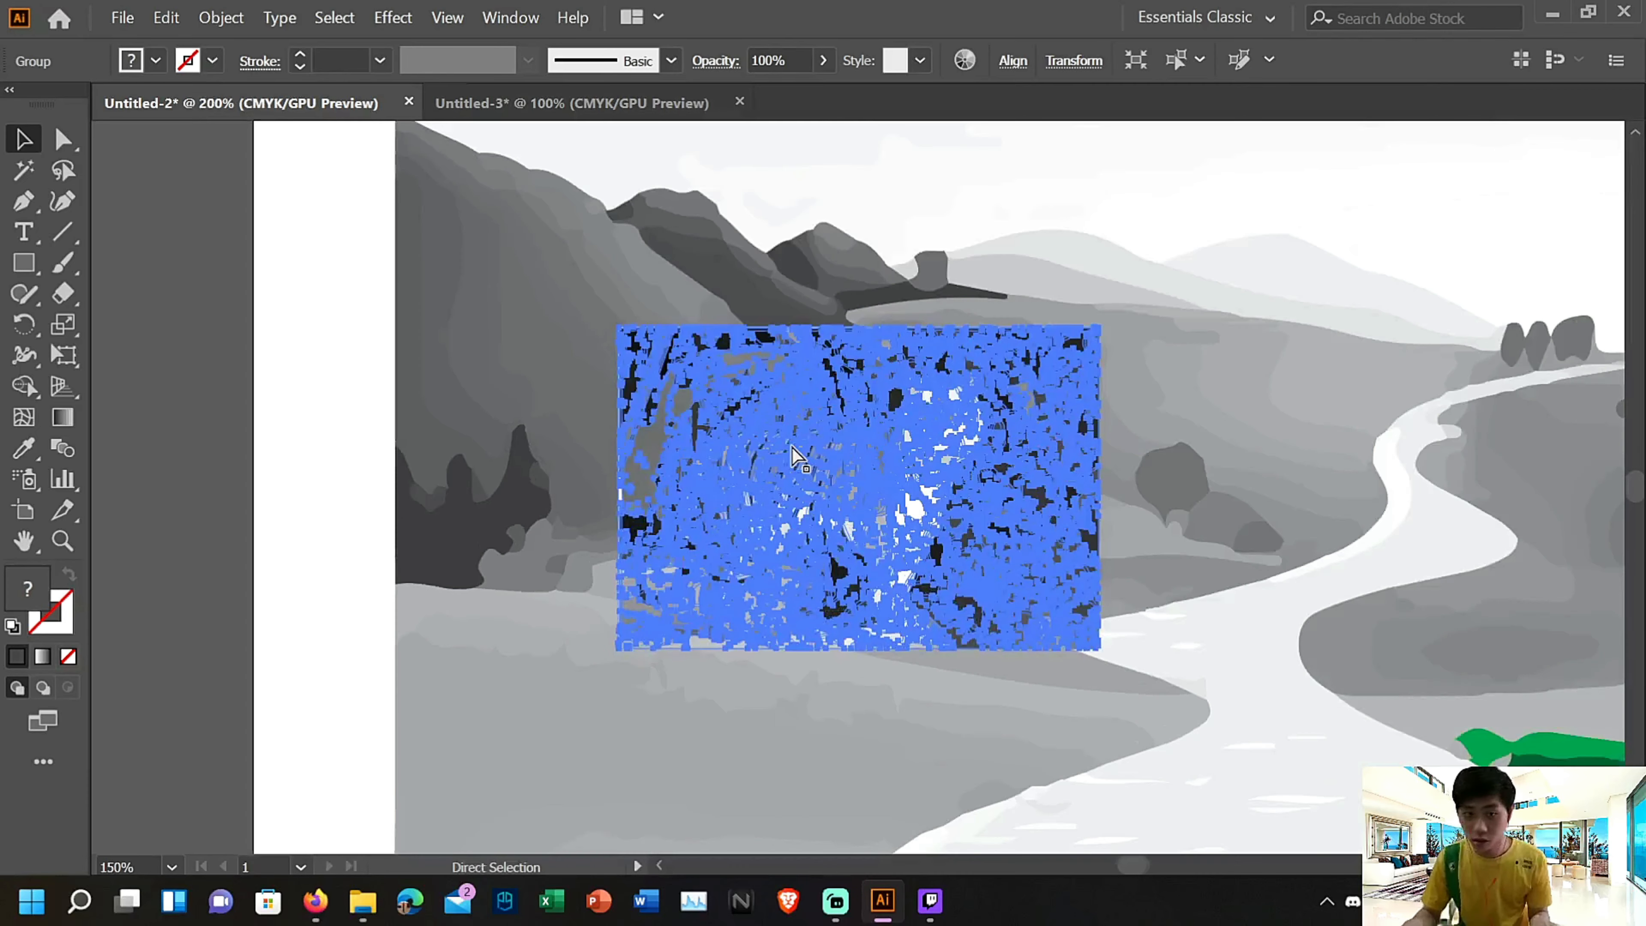
double_click(818, 318)
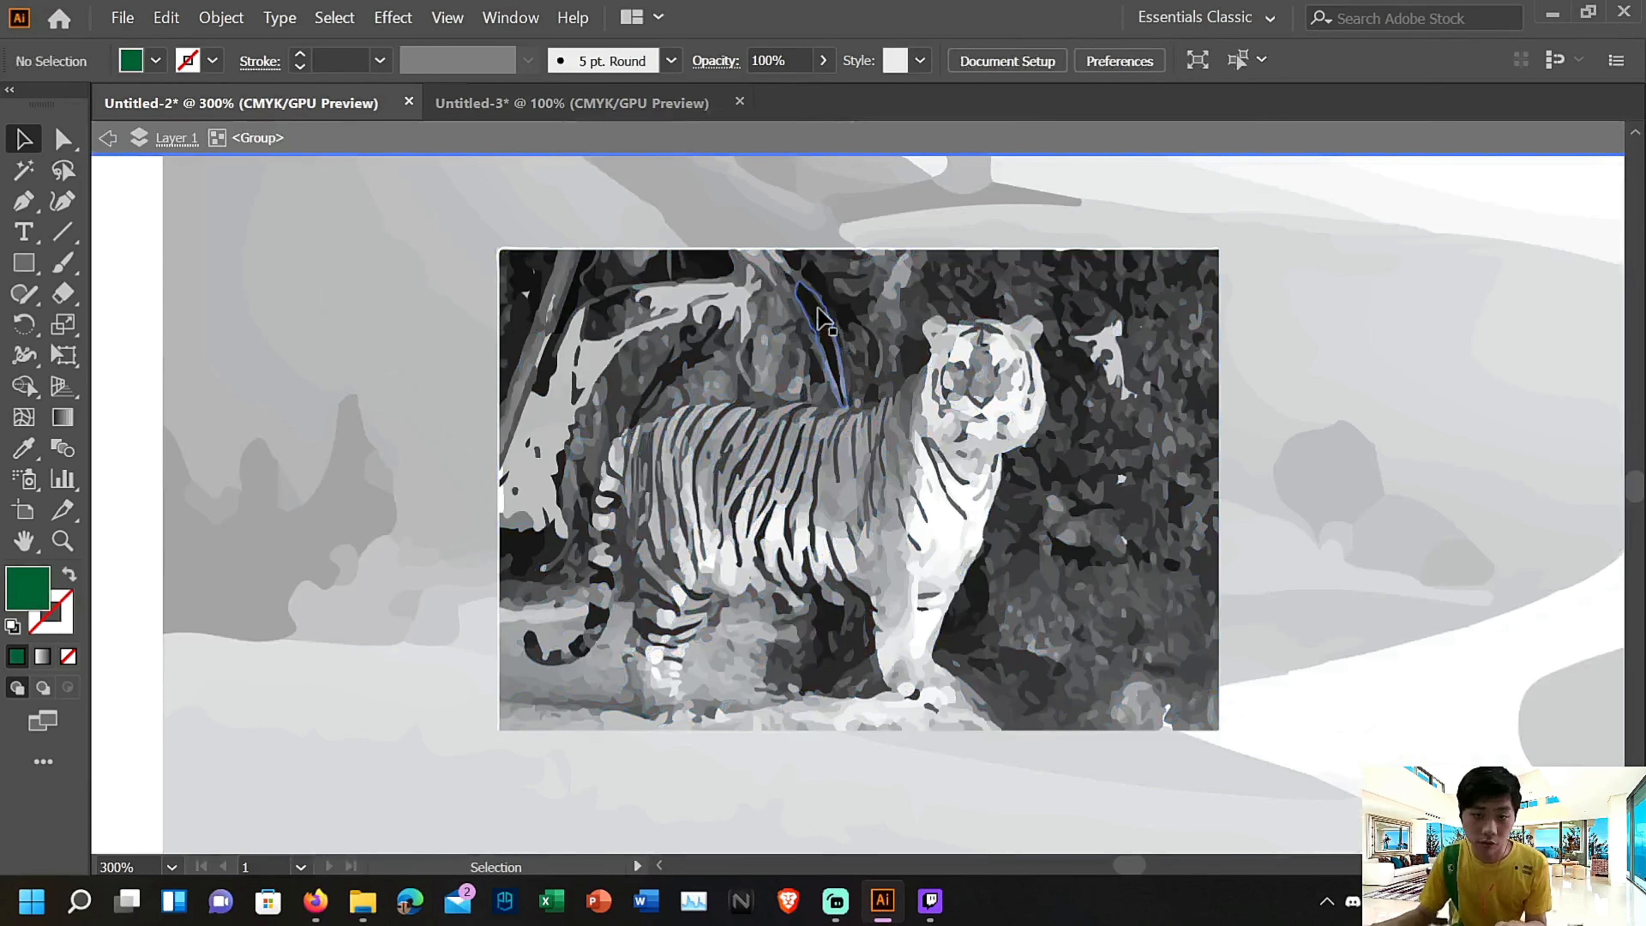
click(829, 328)
key(Delete)
click(824, 328)
key(Delete)
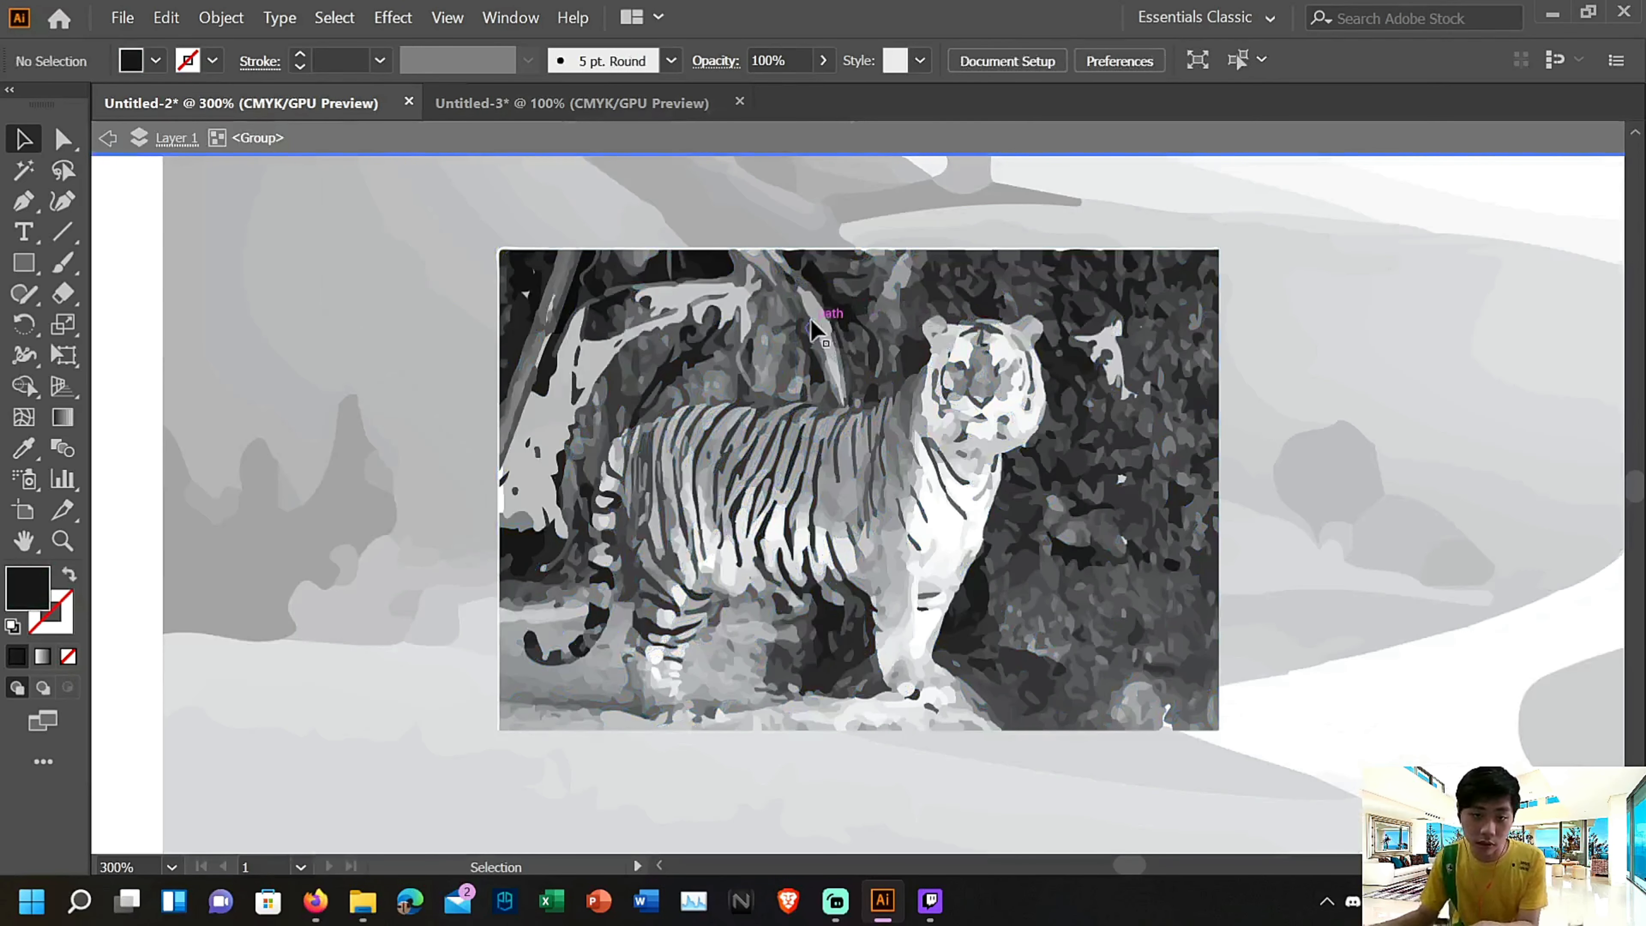
click(808, 326)
key(Delete)
Delete several grey shapes under the slanting branch, down to the tiger's back
click(795, 339)
key(Delete)
click(805, 358)
key(Delete)
click(823, 387)
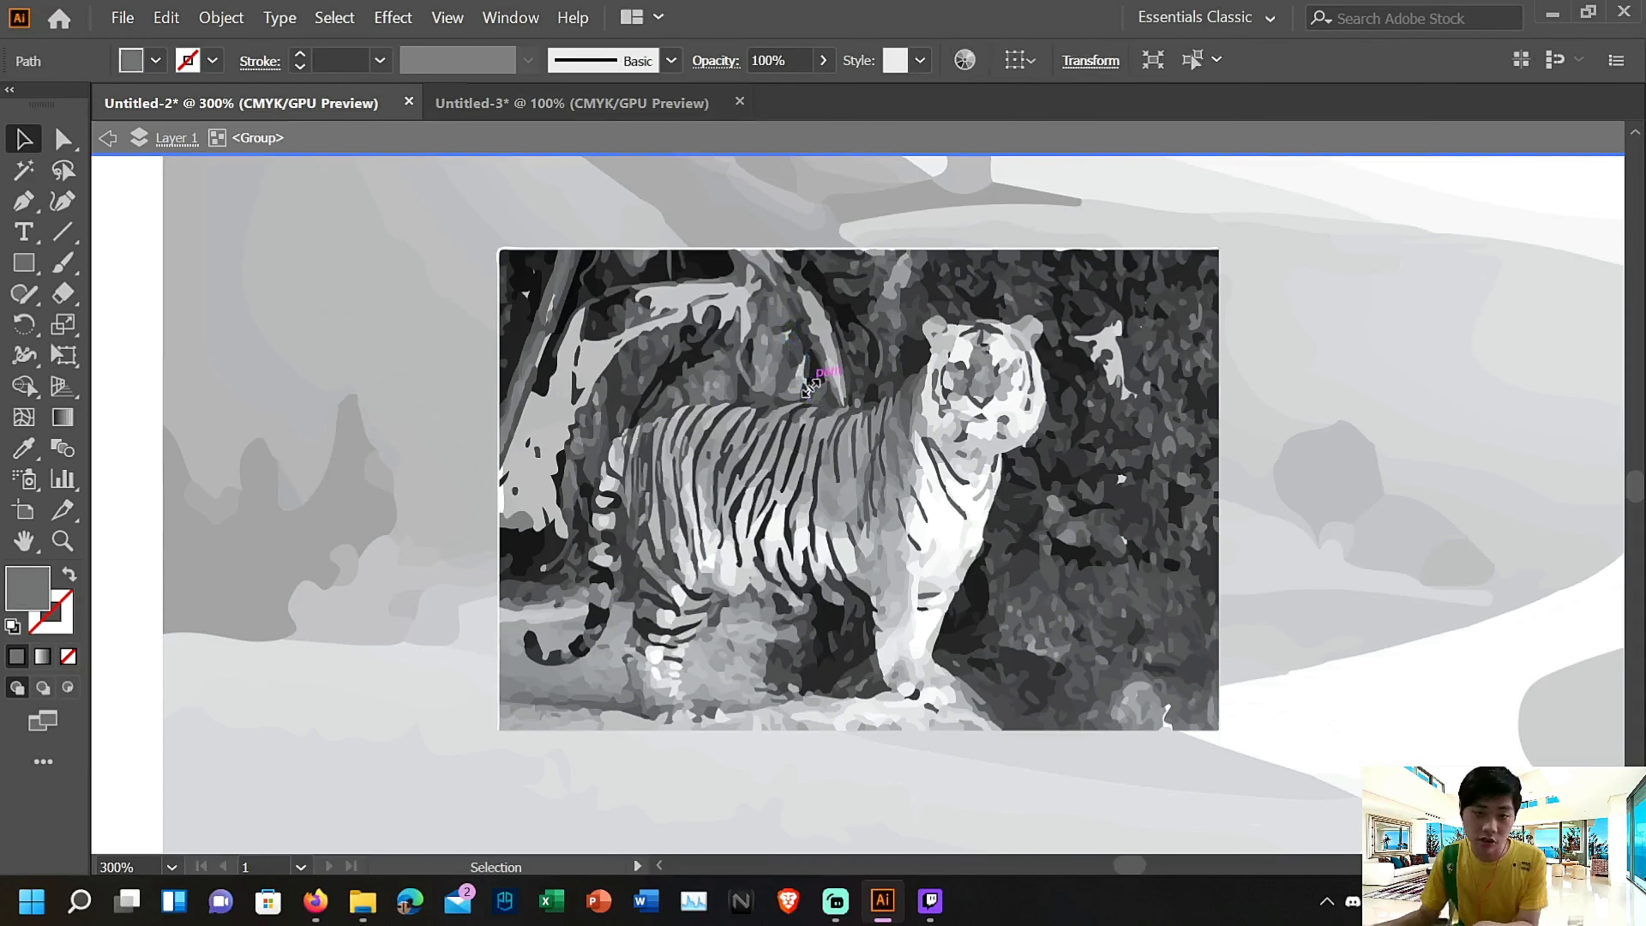
key(Delete)
click(834, 388)
key(Delete)
click(799, 361)
key(Delete)
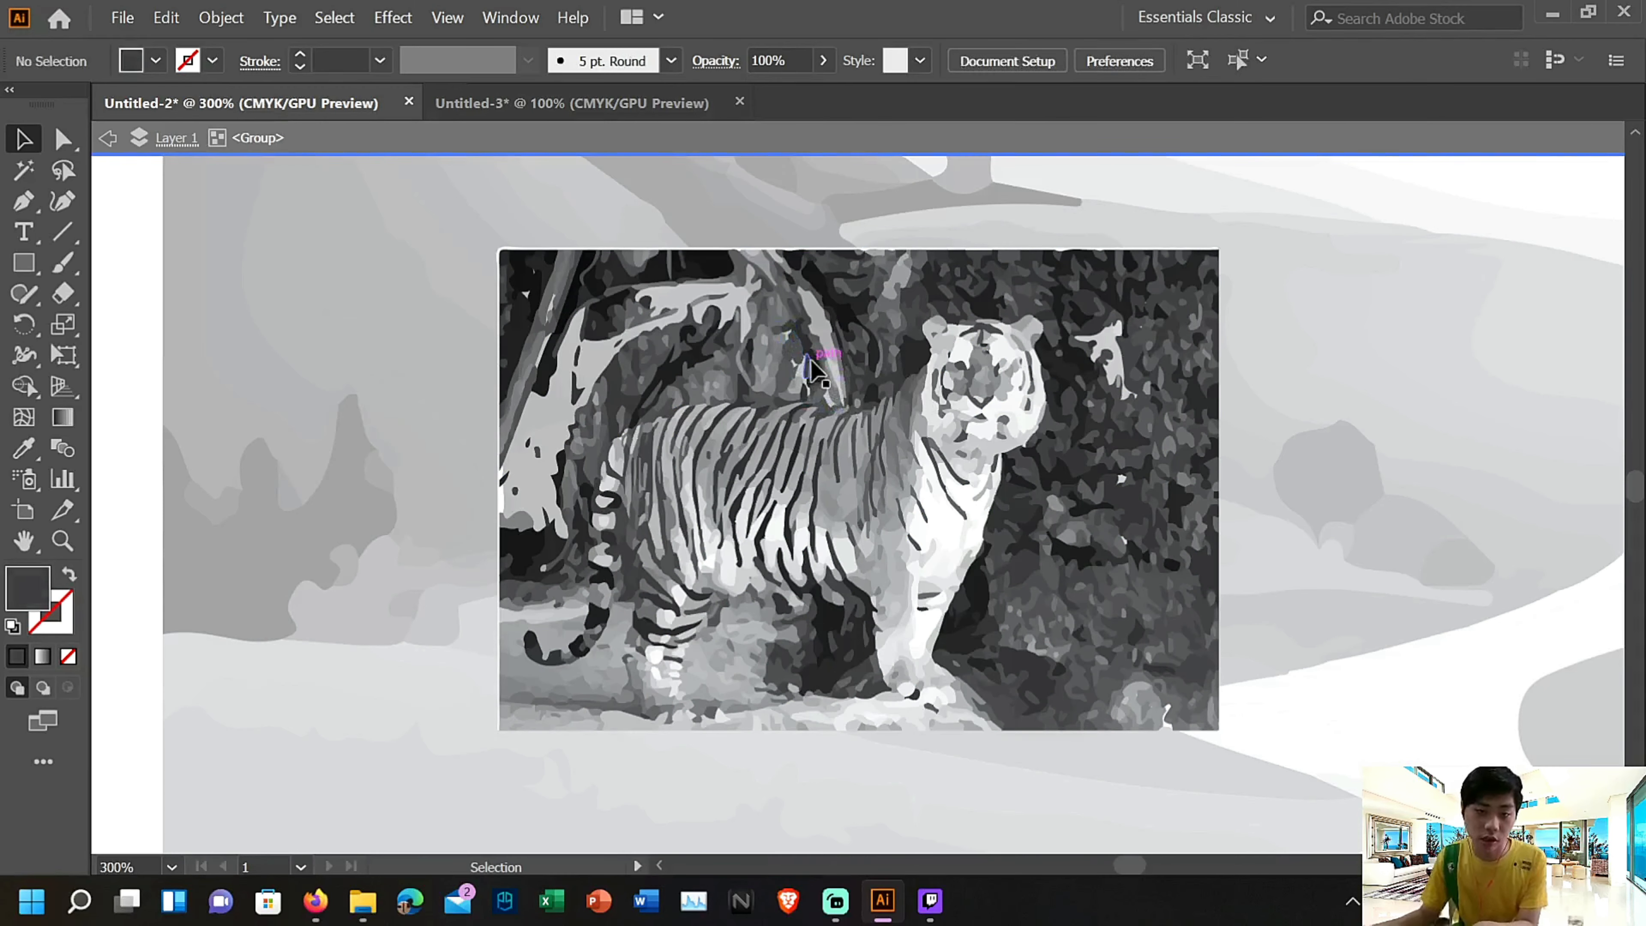
Delete more grey shapes in the gap left of the slanting branch to enlarge the opening above the tiger's back
click(810, 369)
key(Delete)
click(795, 337)
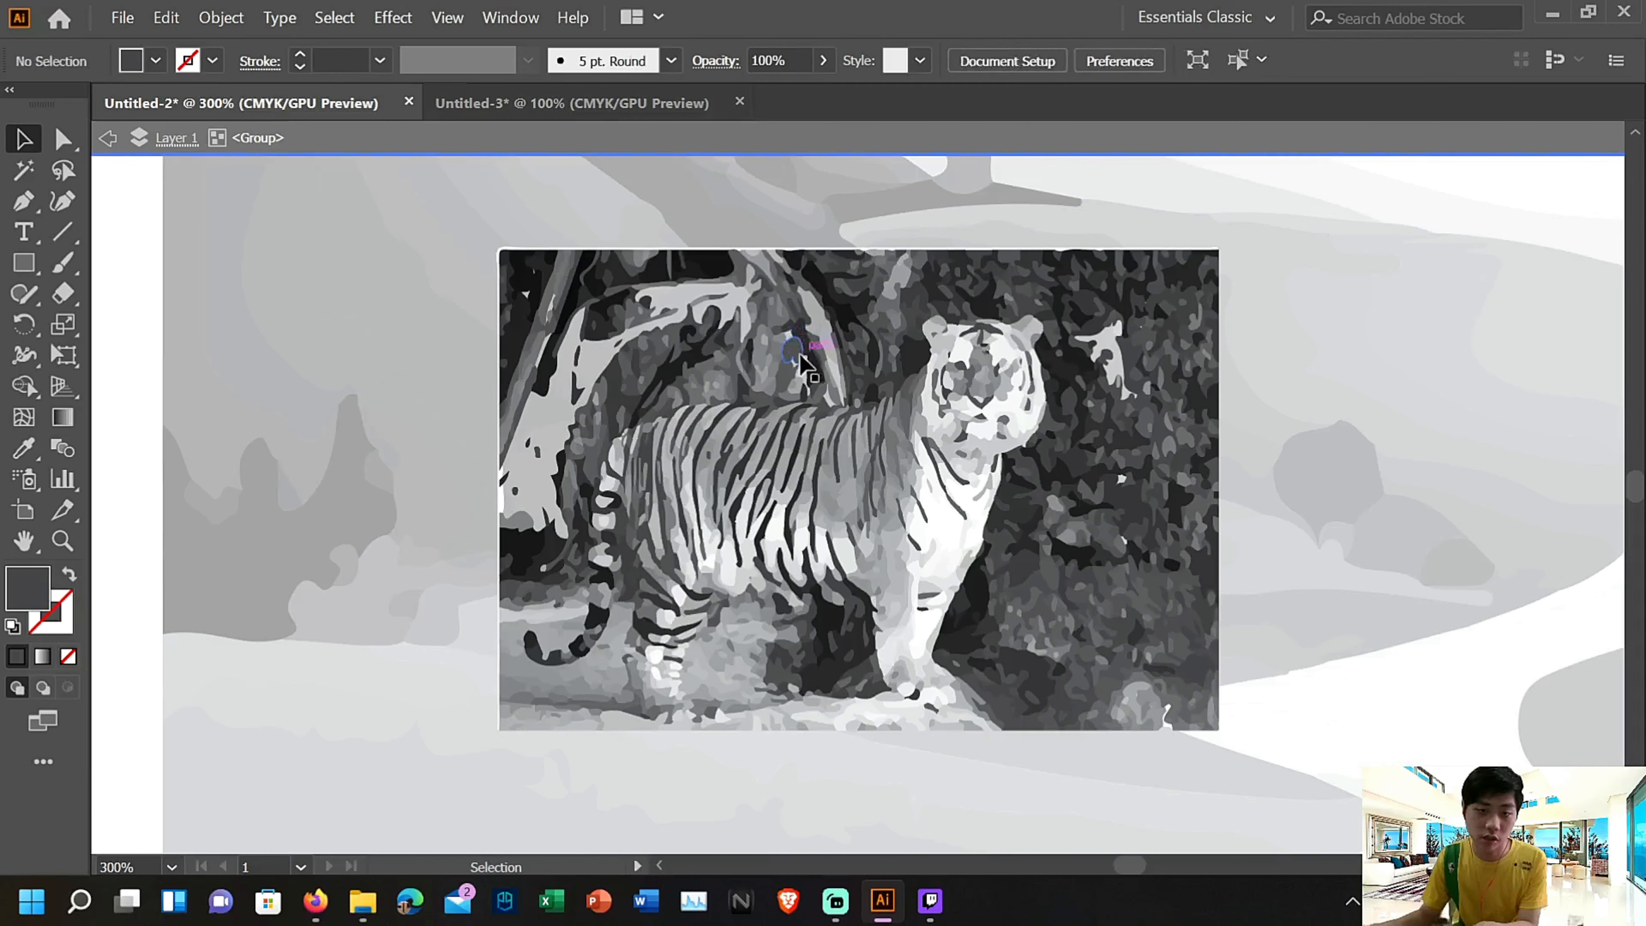
click(794, 357)
key(Delete)
click(770, 357)
key(Delete)
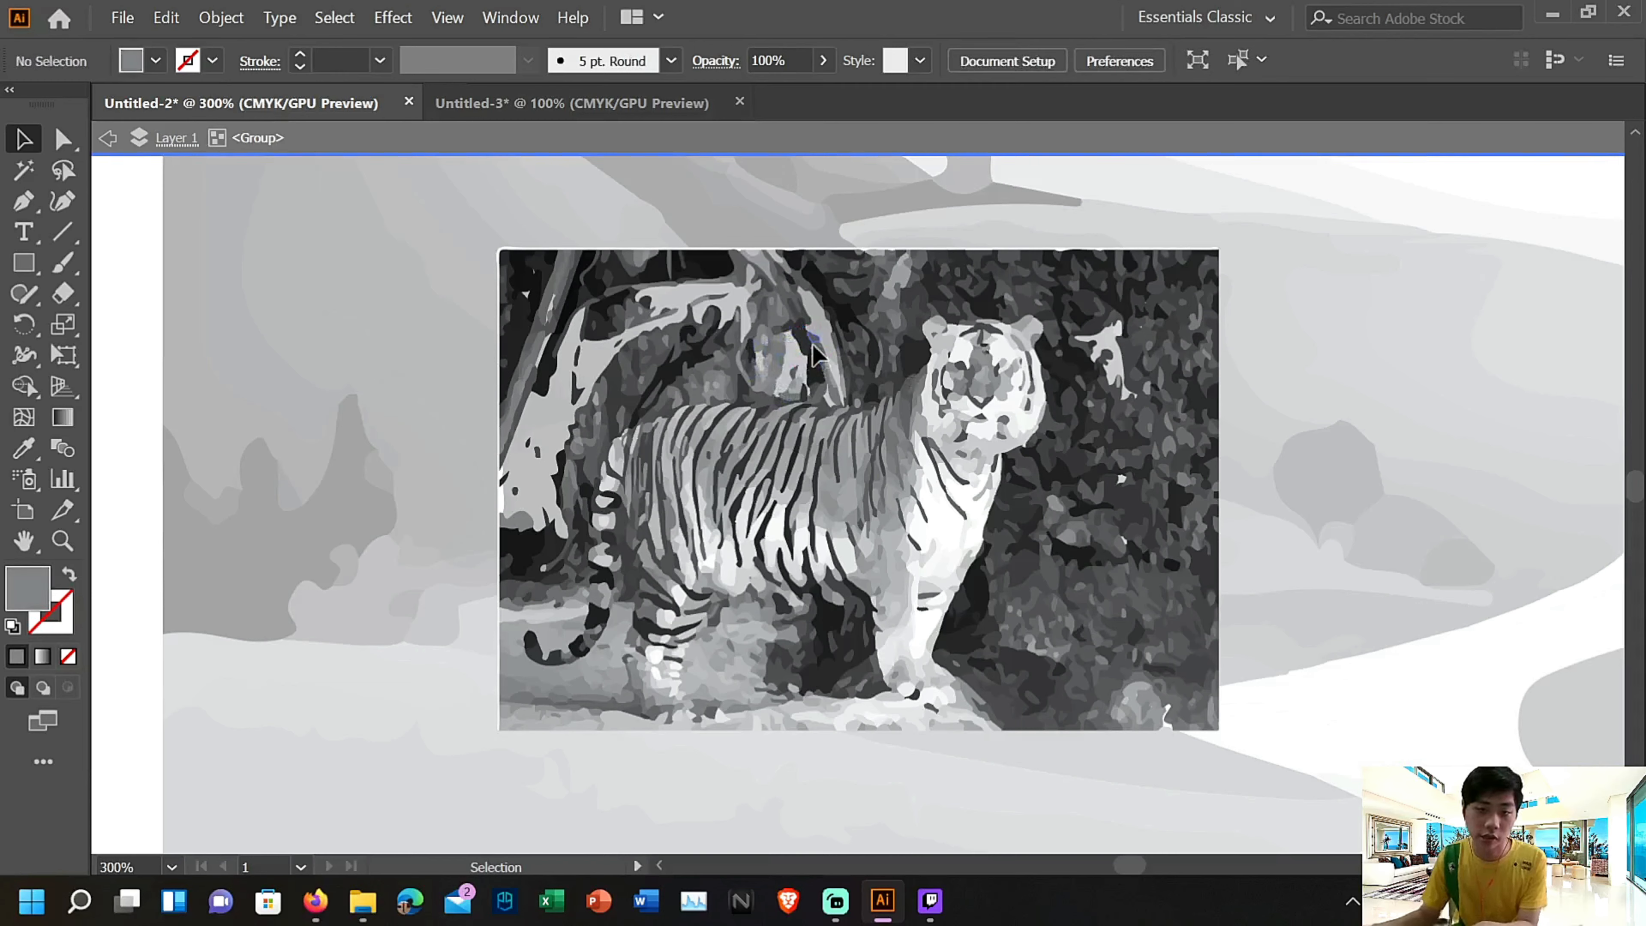
click(813, 344)
key(Delete)
click(818, 378)
key(Delete)
Delete the shapes around the upper end of the slanting branch, near the picture's top edge
key(Delete)
click(786, 313)
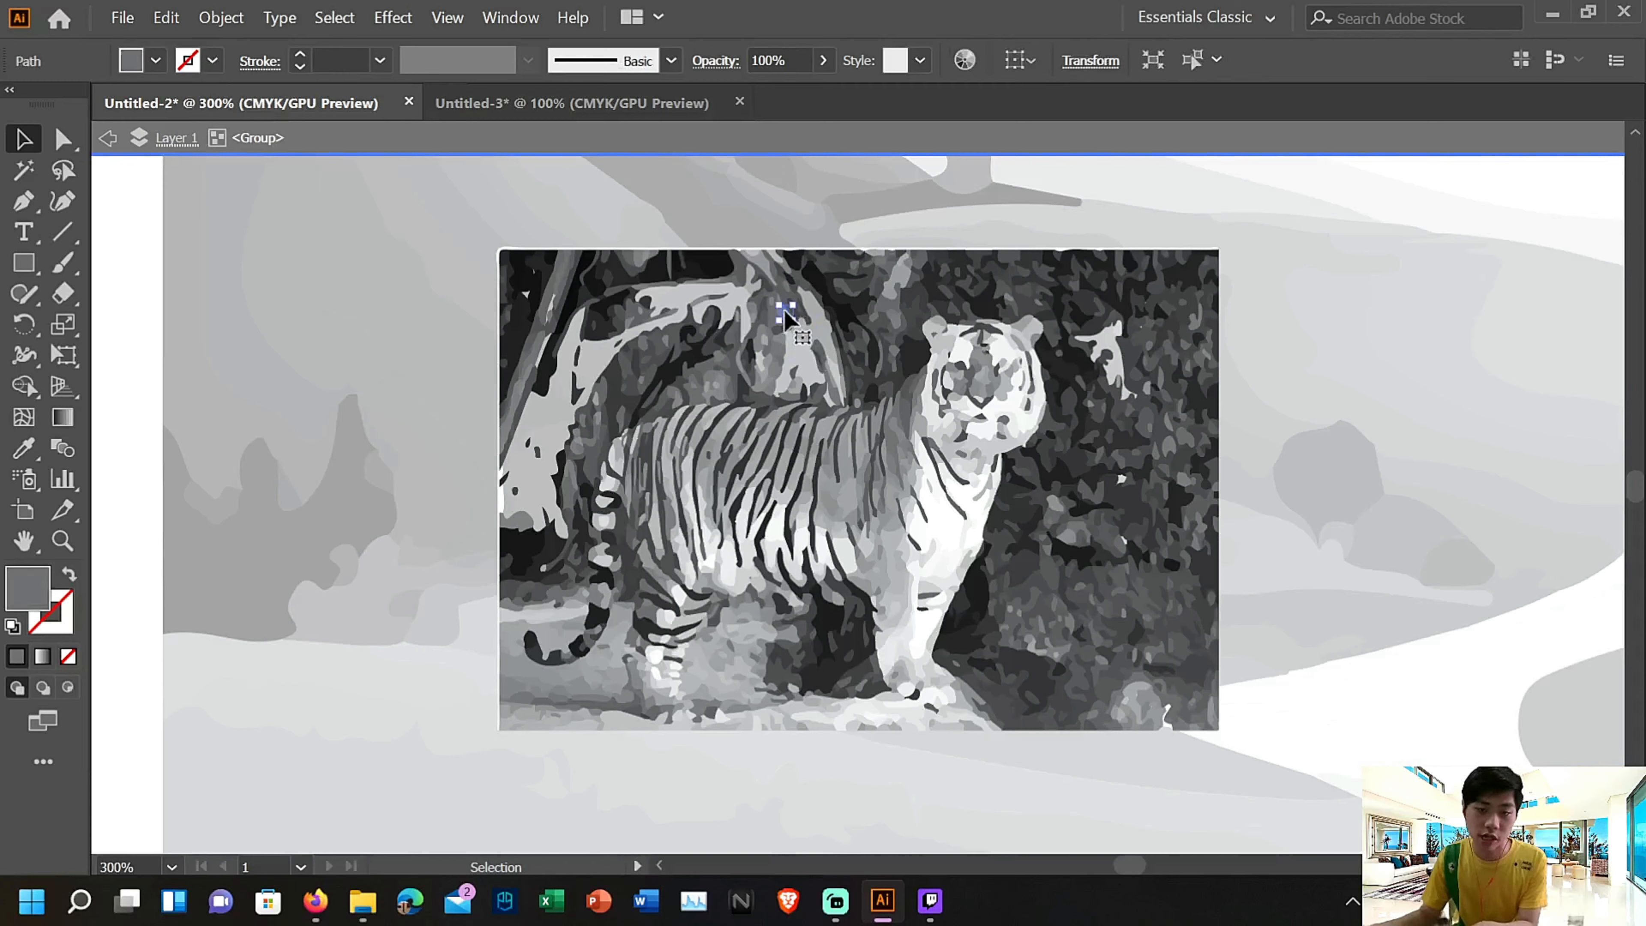
click(786, 279)
key(Delete)
click(827, 292)
key(Delete)
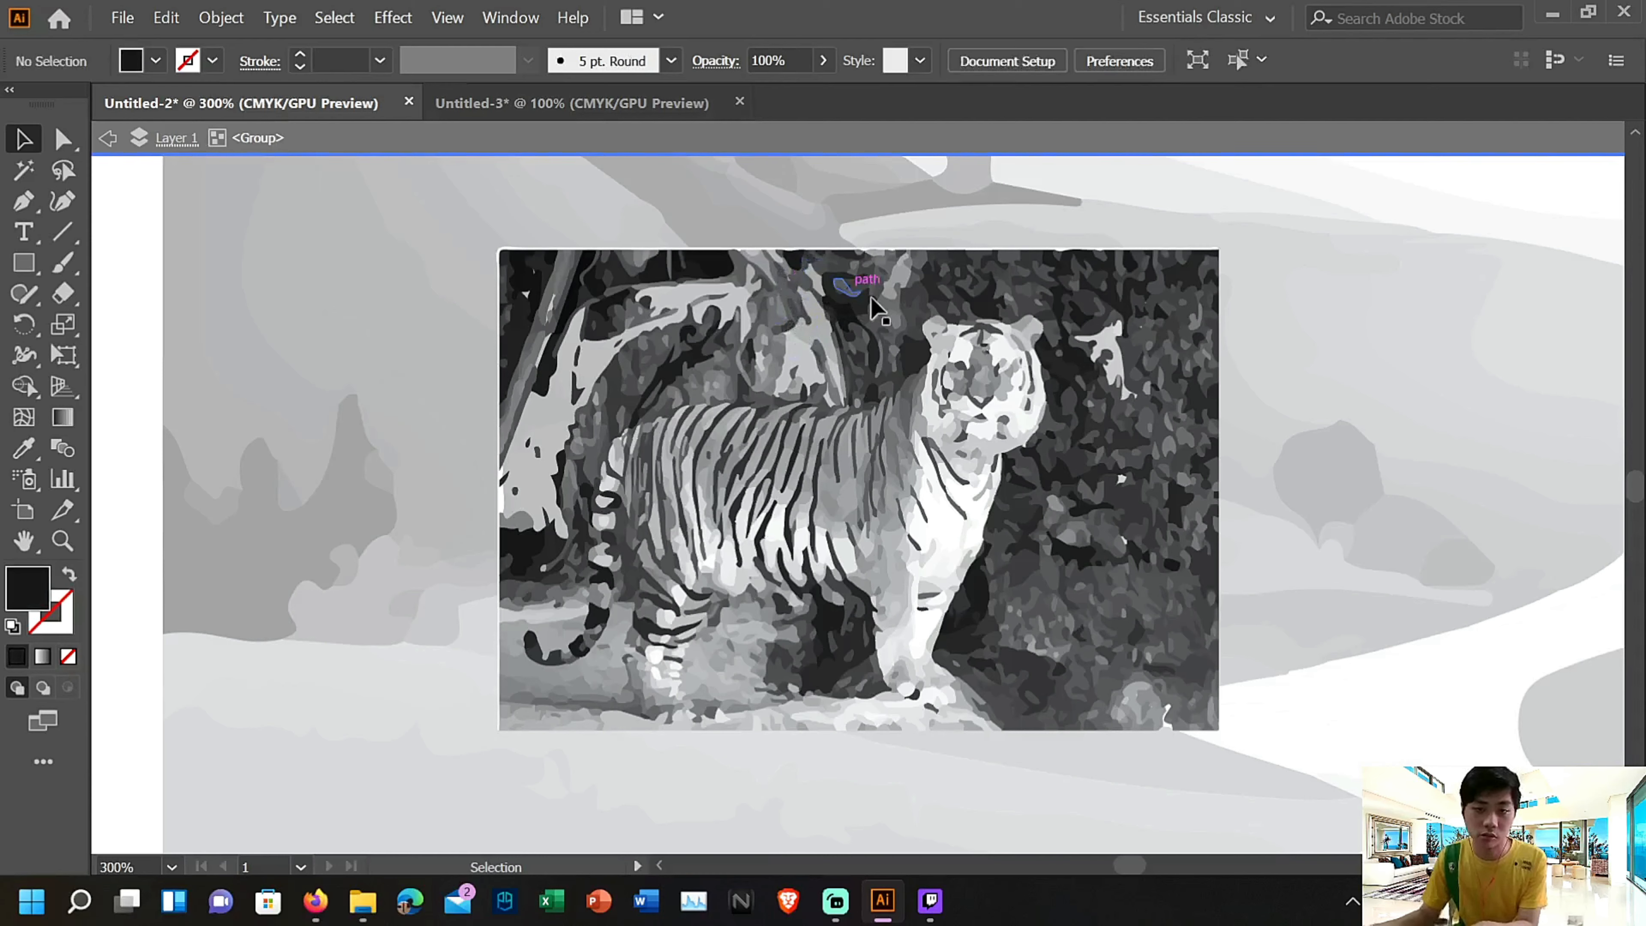
click(871, 301)
Delete several dark shapes between the slanting branch and the tiger's head
key(Delete)
click(862, 359)
click(894, 355)
key(Delete)
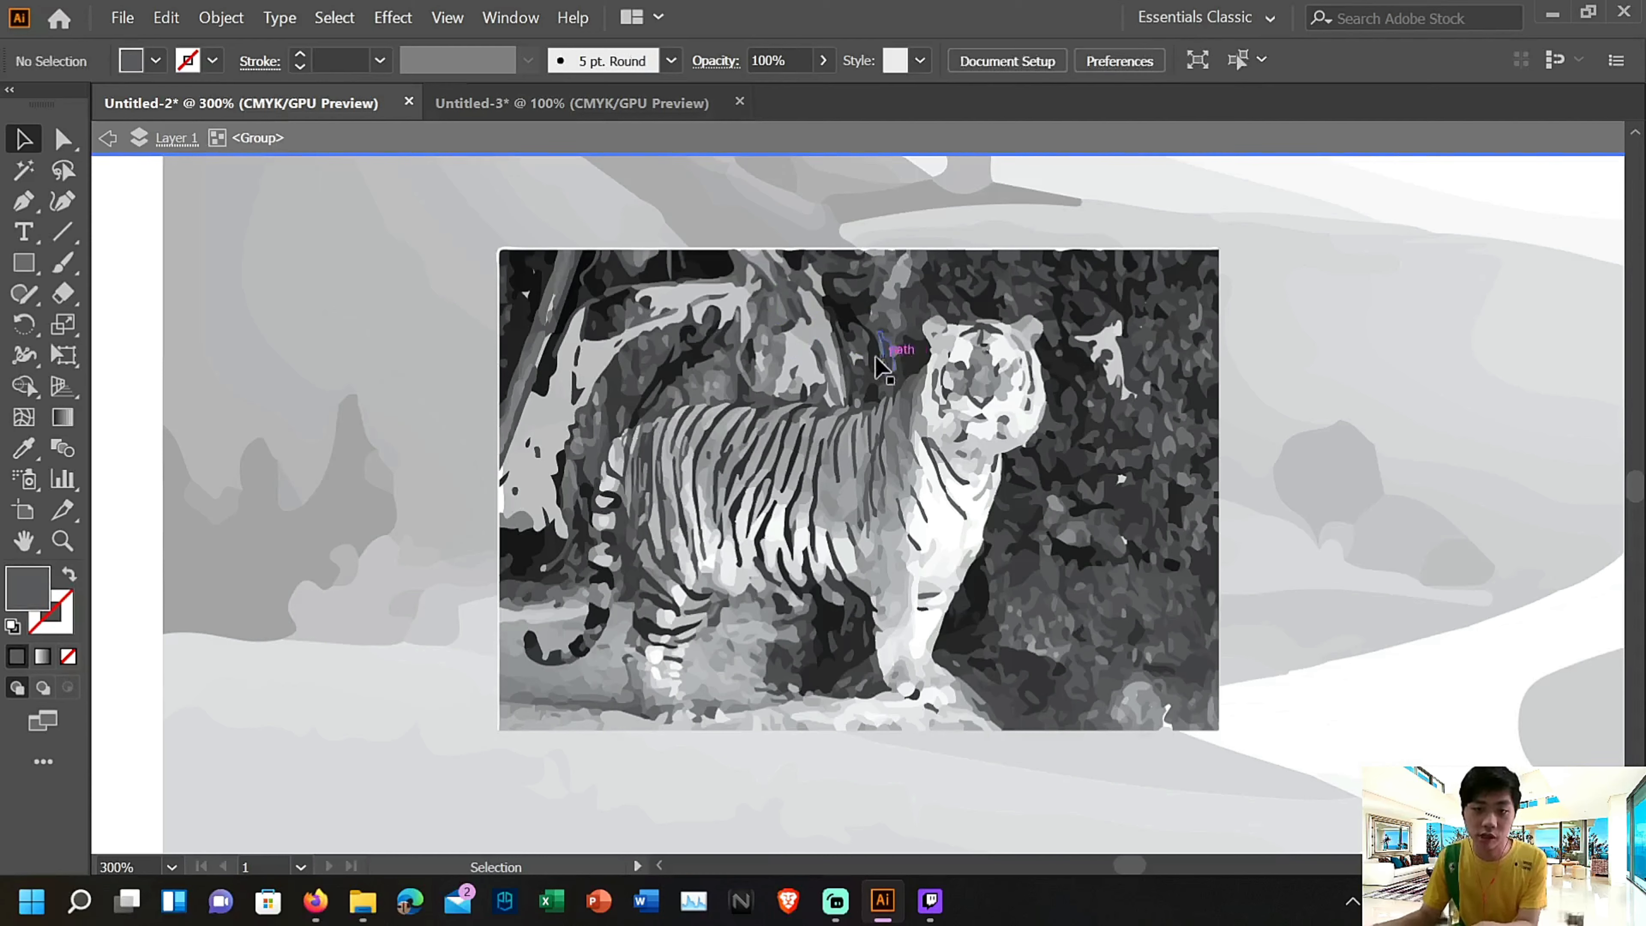
click(863, 364)
key(Delete)
click(843, 345)
click(868, 344)
Delete three dark foliage shapes beside and above the tiger's ears
key(Delete)
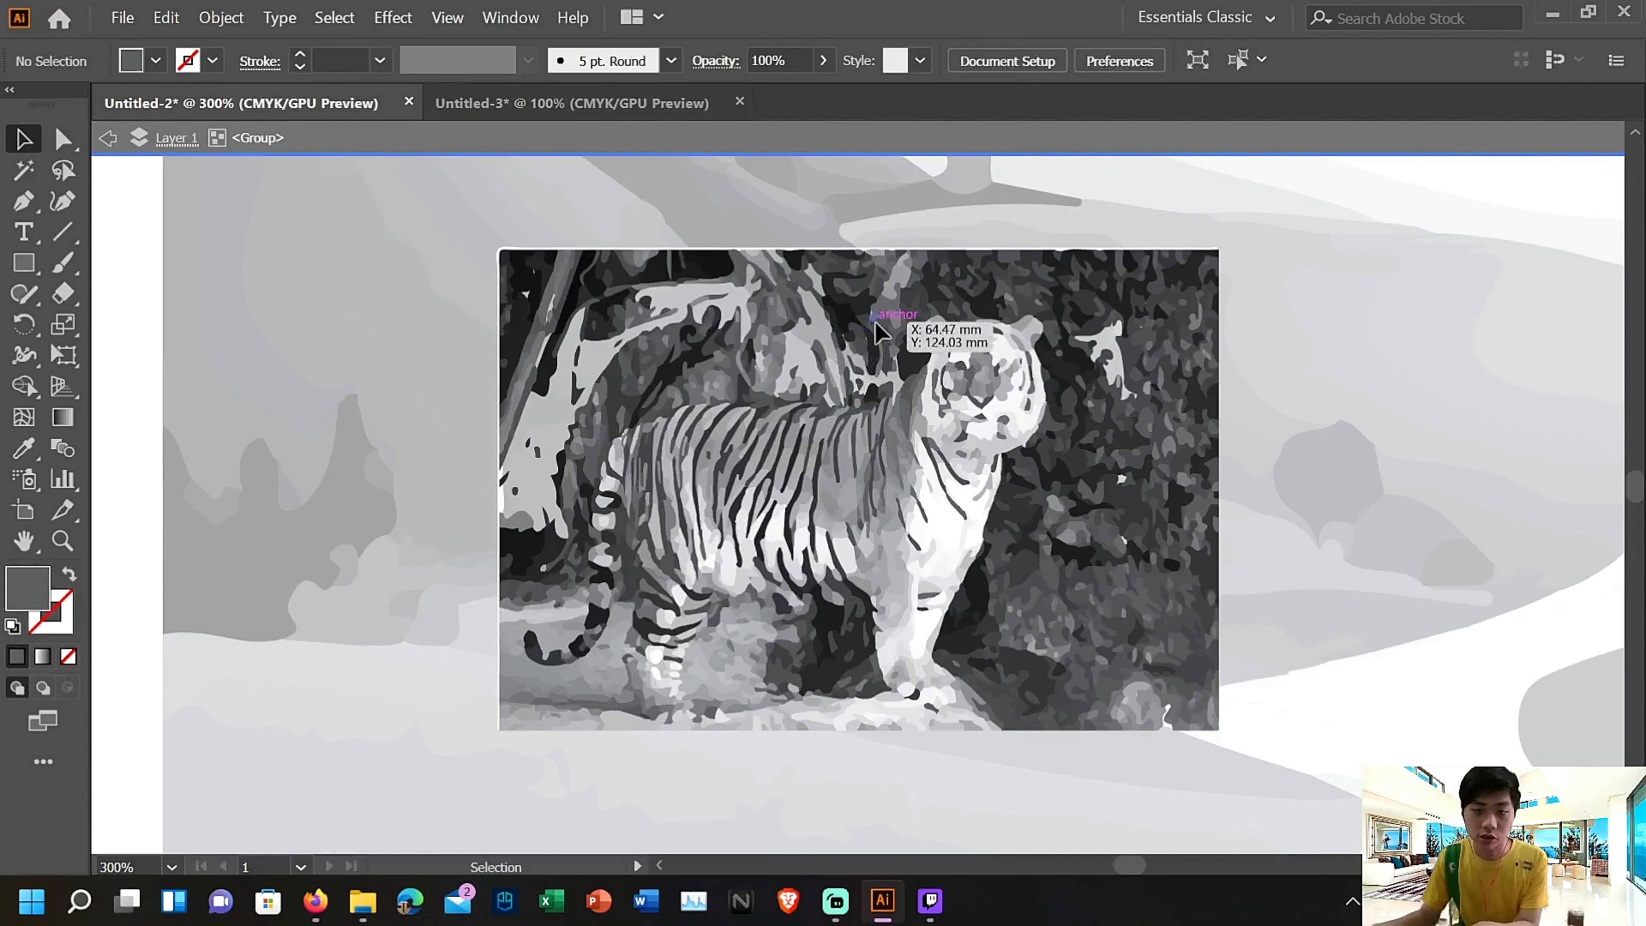
click(911, 324)
key(Delete)
click(926, 306)
key(Delete)
click(1061, 300)
Delete the dark shapes around the pale opening to the right of the tiger's head
key(Delete)
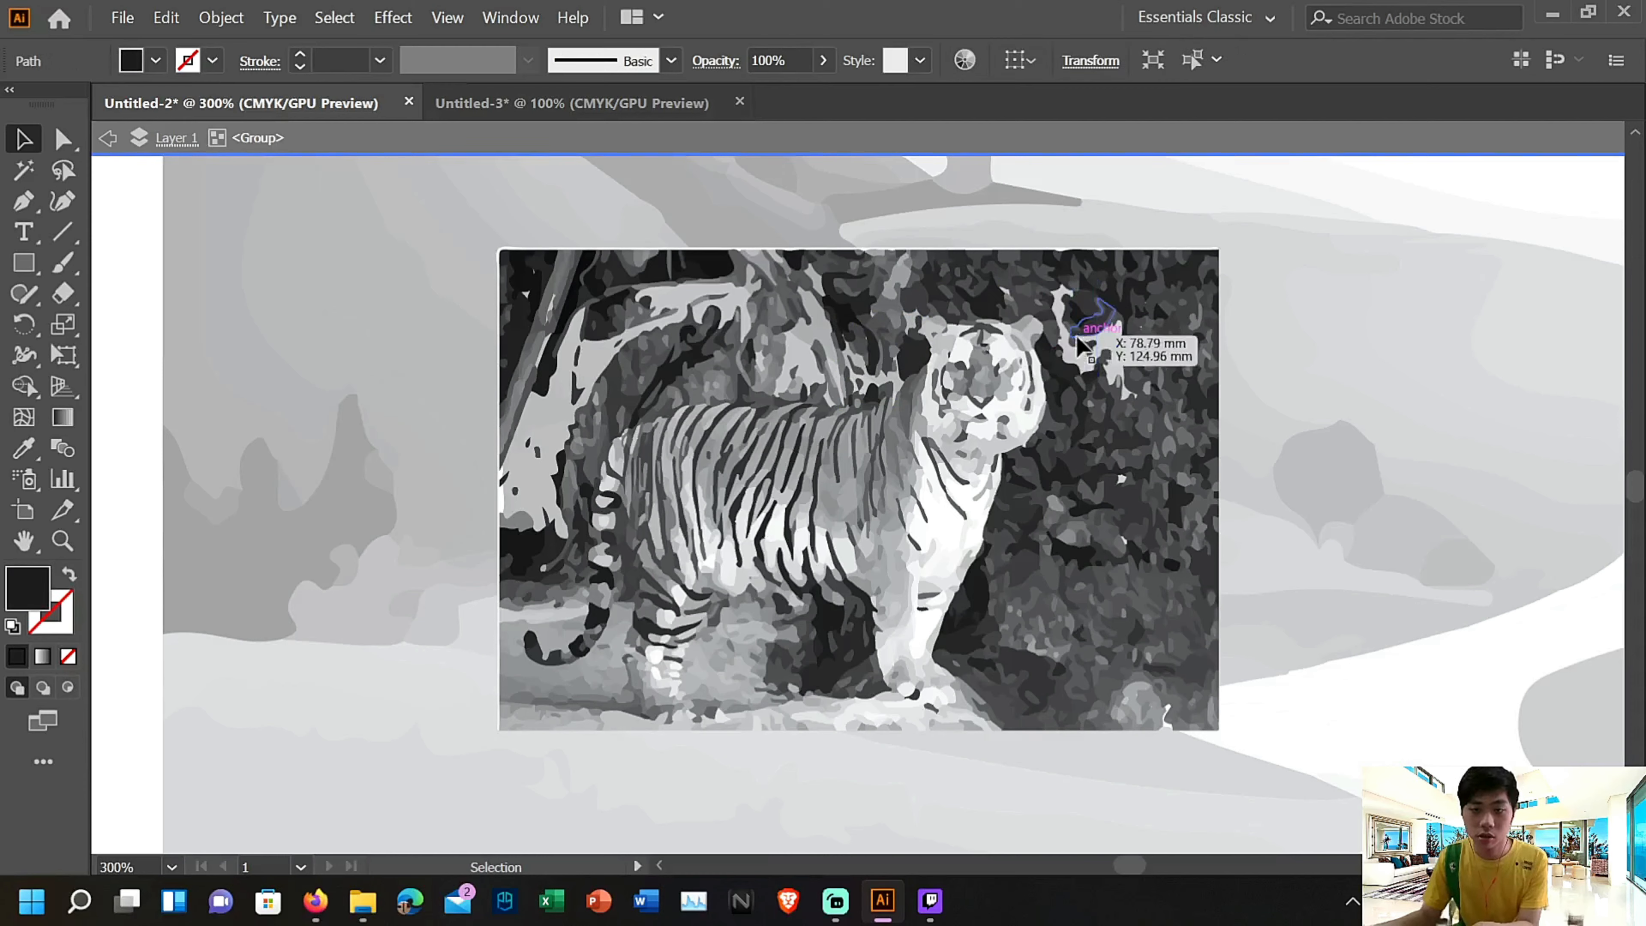
click(1101, 363)
key(Delete)
click(1095, 370)
key(Delete)
click(1095, 382)
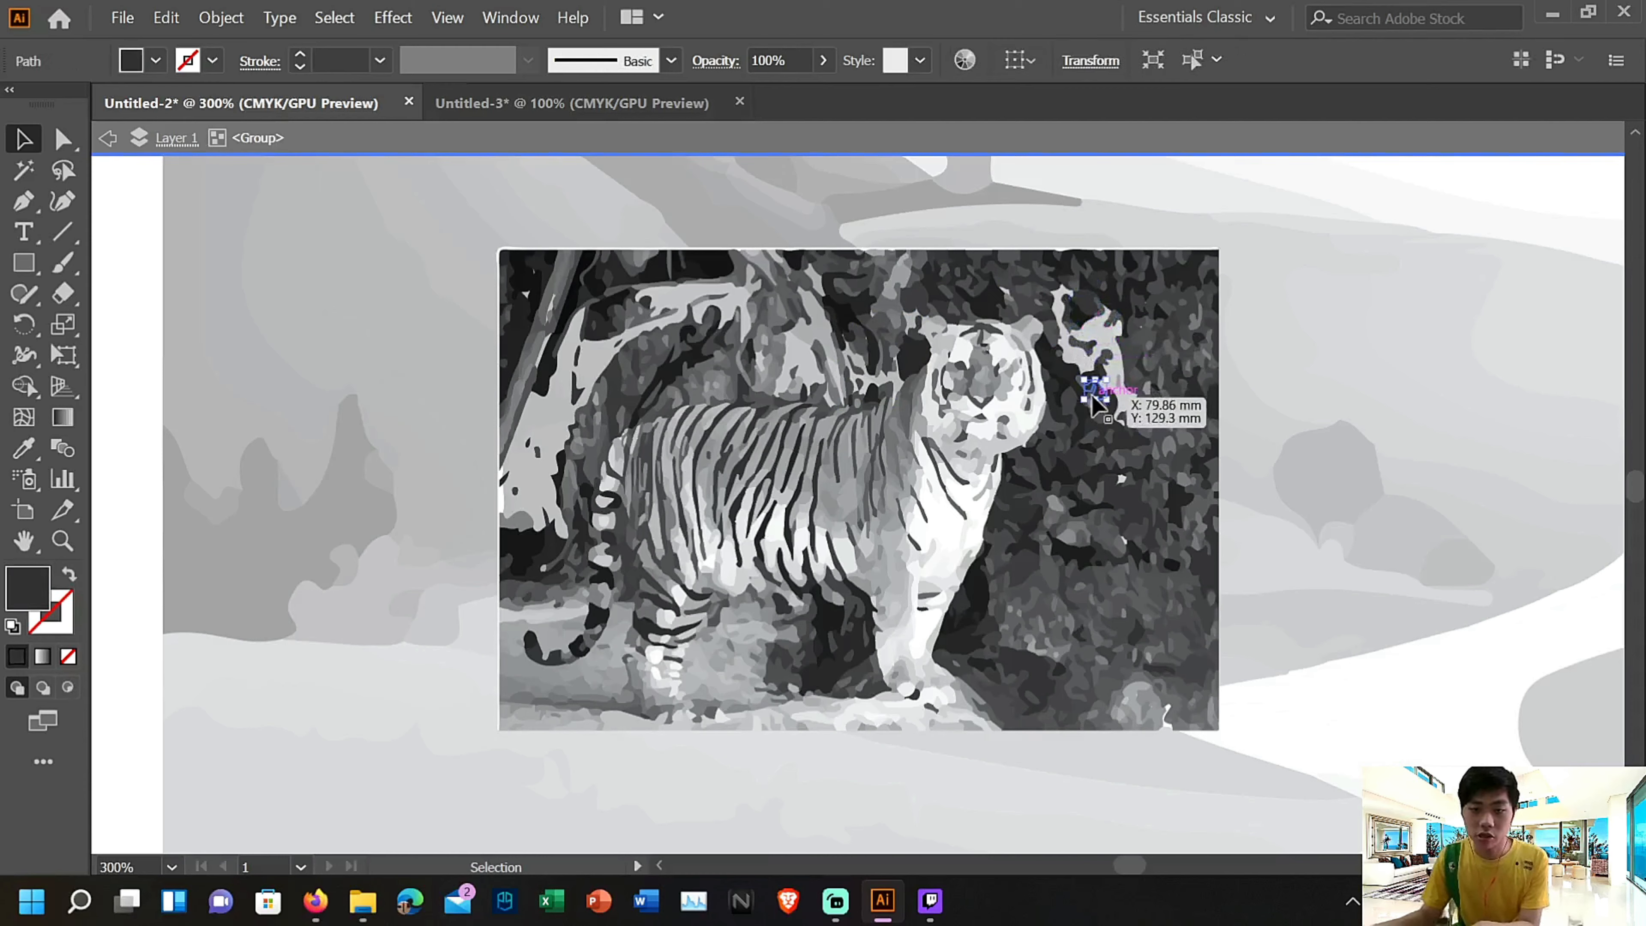
key(Delete)
Delete foliage shapes in the right part of the tiger picture, from below the pale opening down to the lower right corner
click(1094, 448)
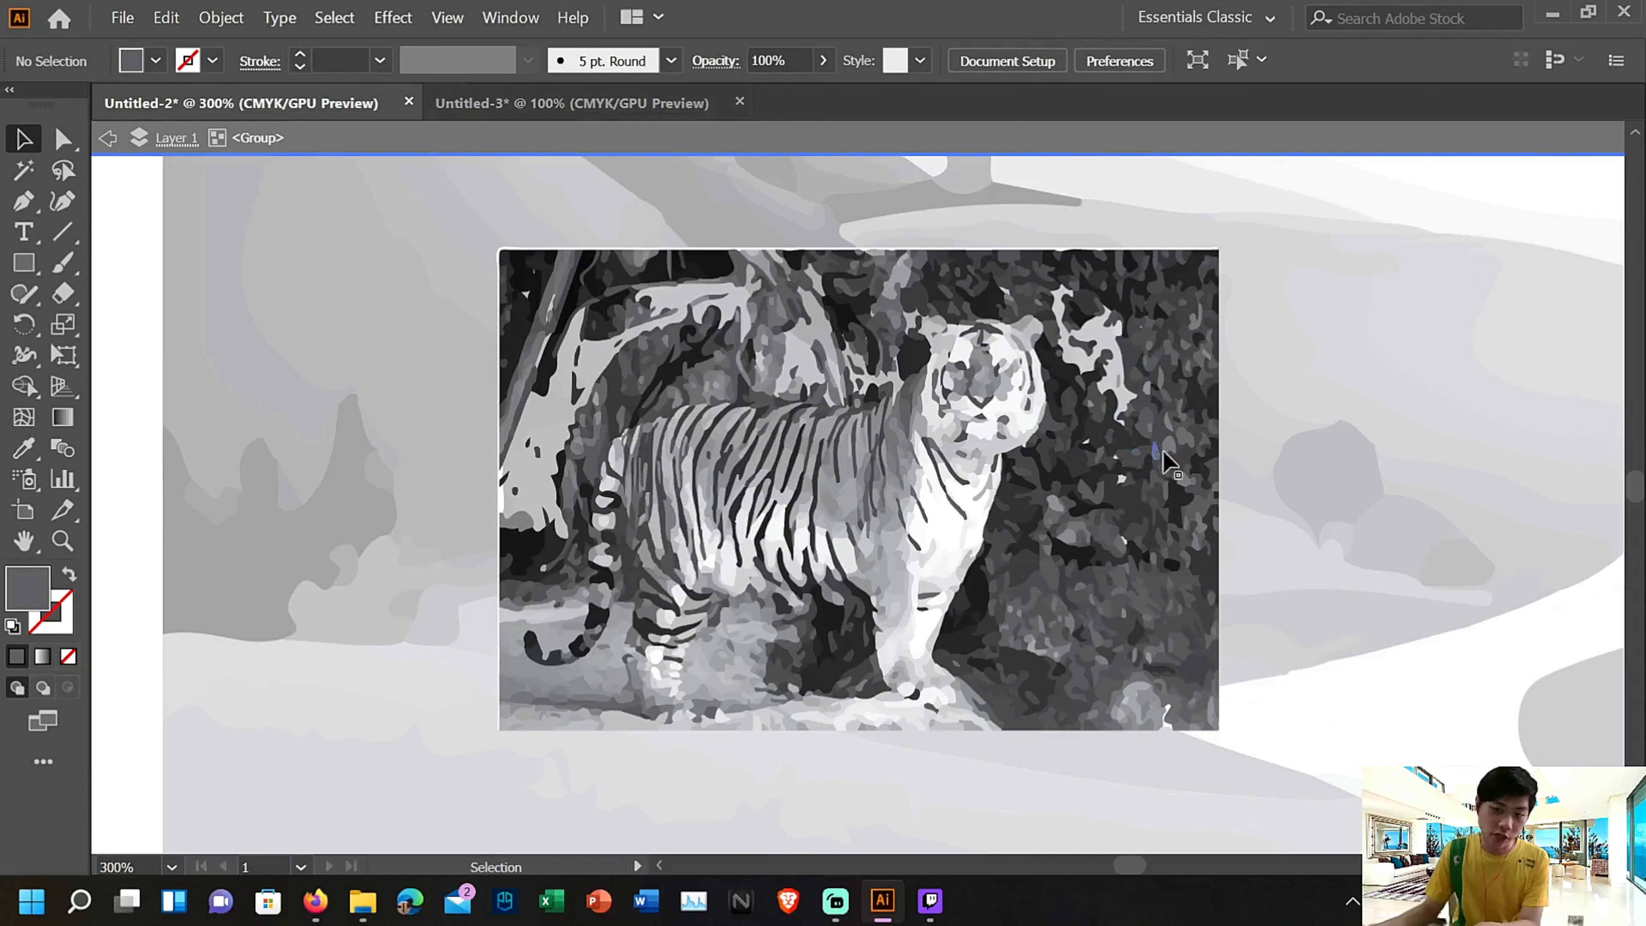
click(1162, 491)
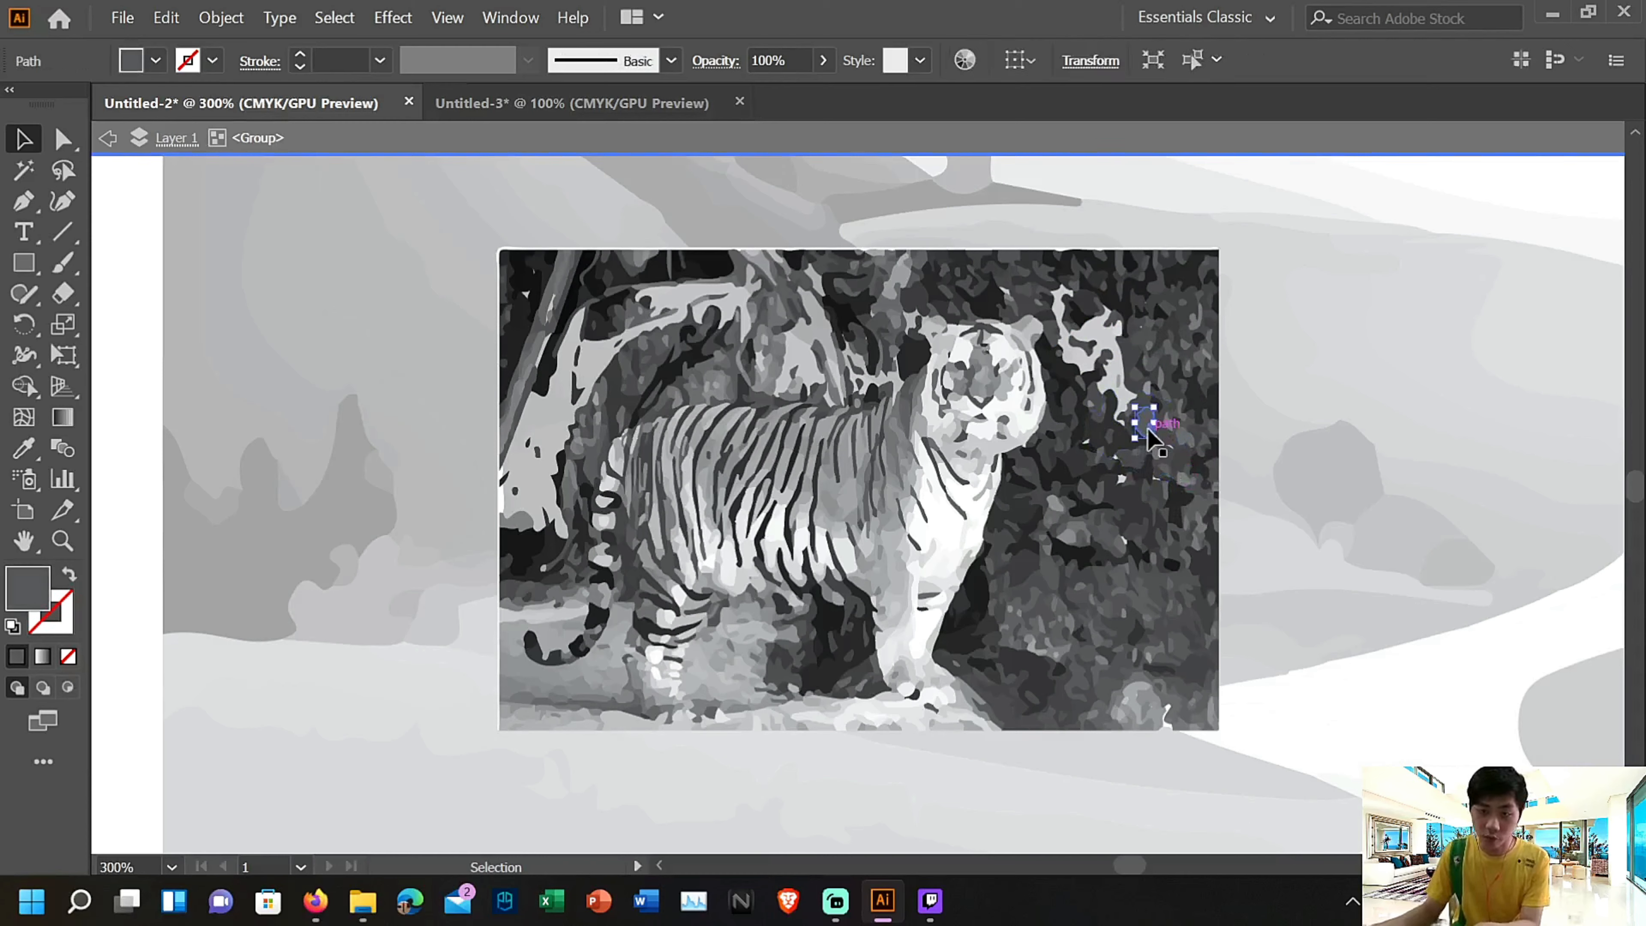
key(Delete)
click(1132, 506)
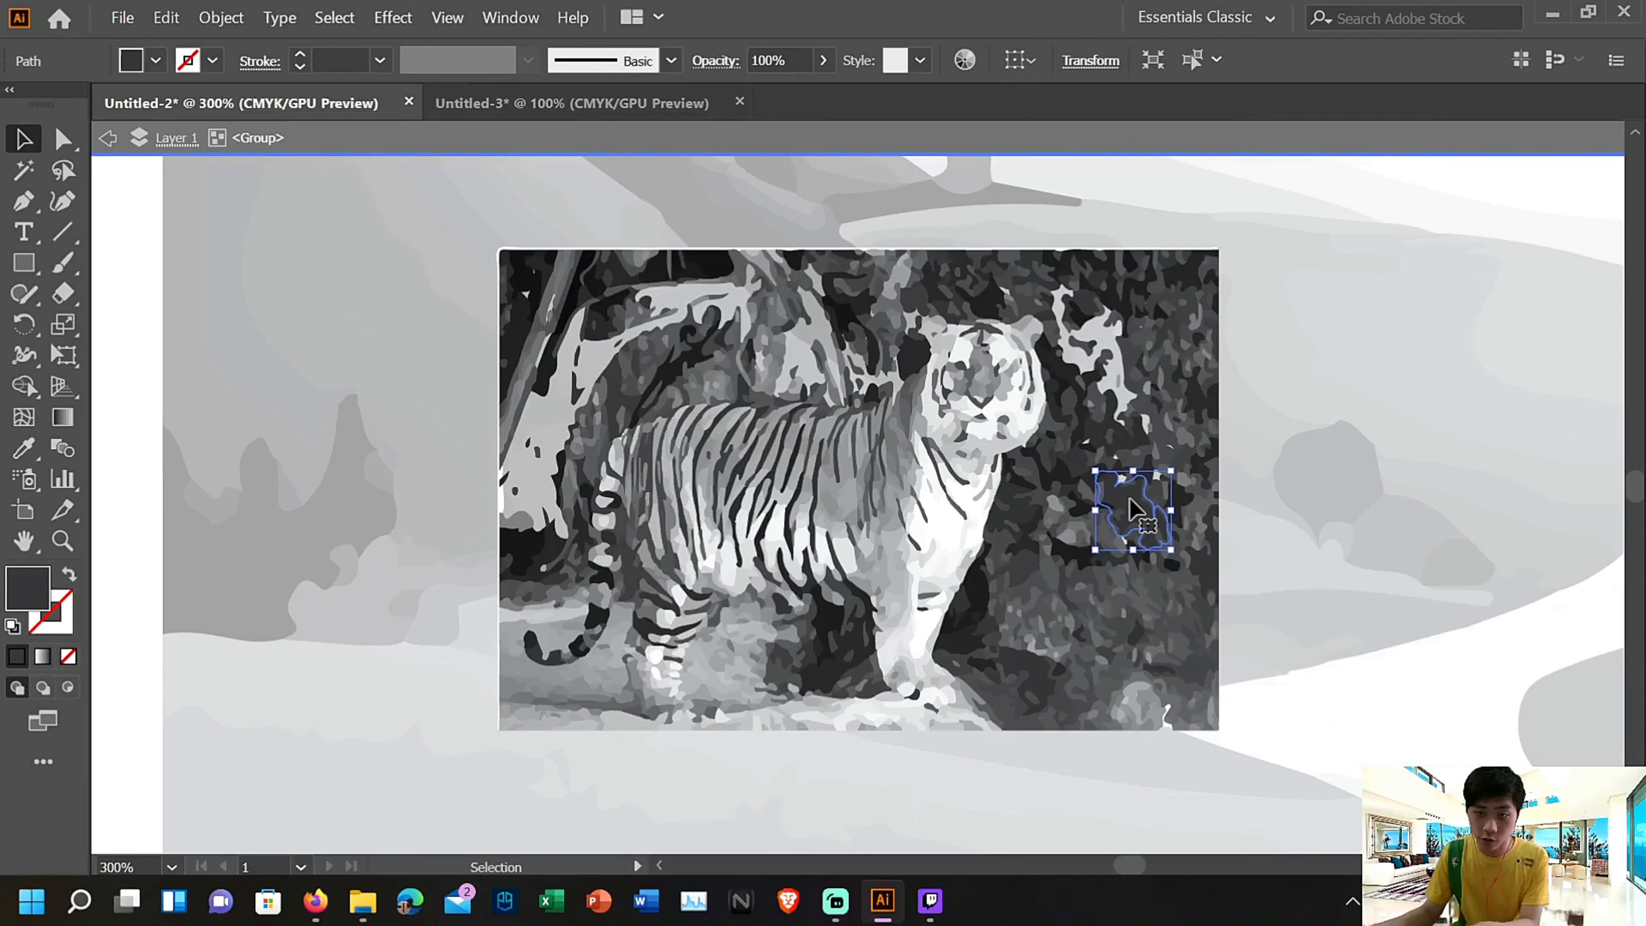
key(Delete)
click(1119, 591)
drag(1154, 609, 1177, 725)
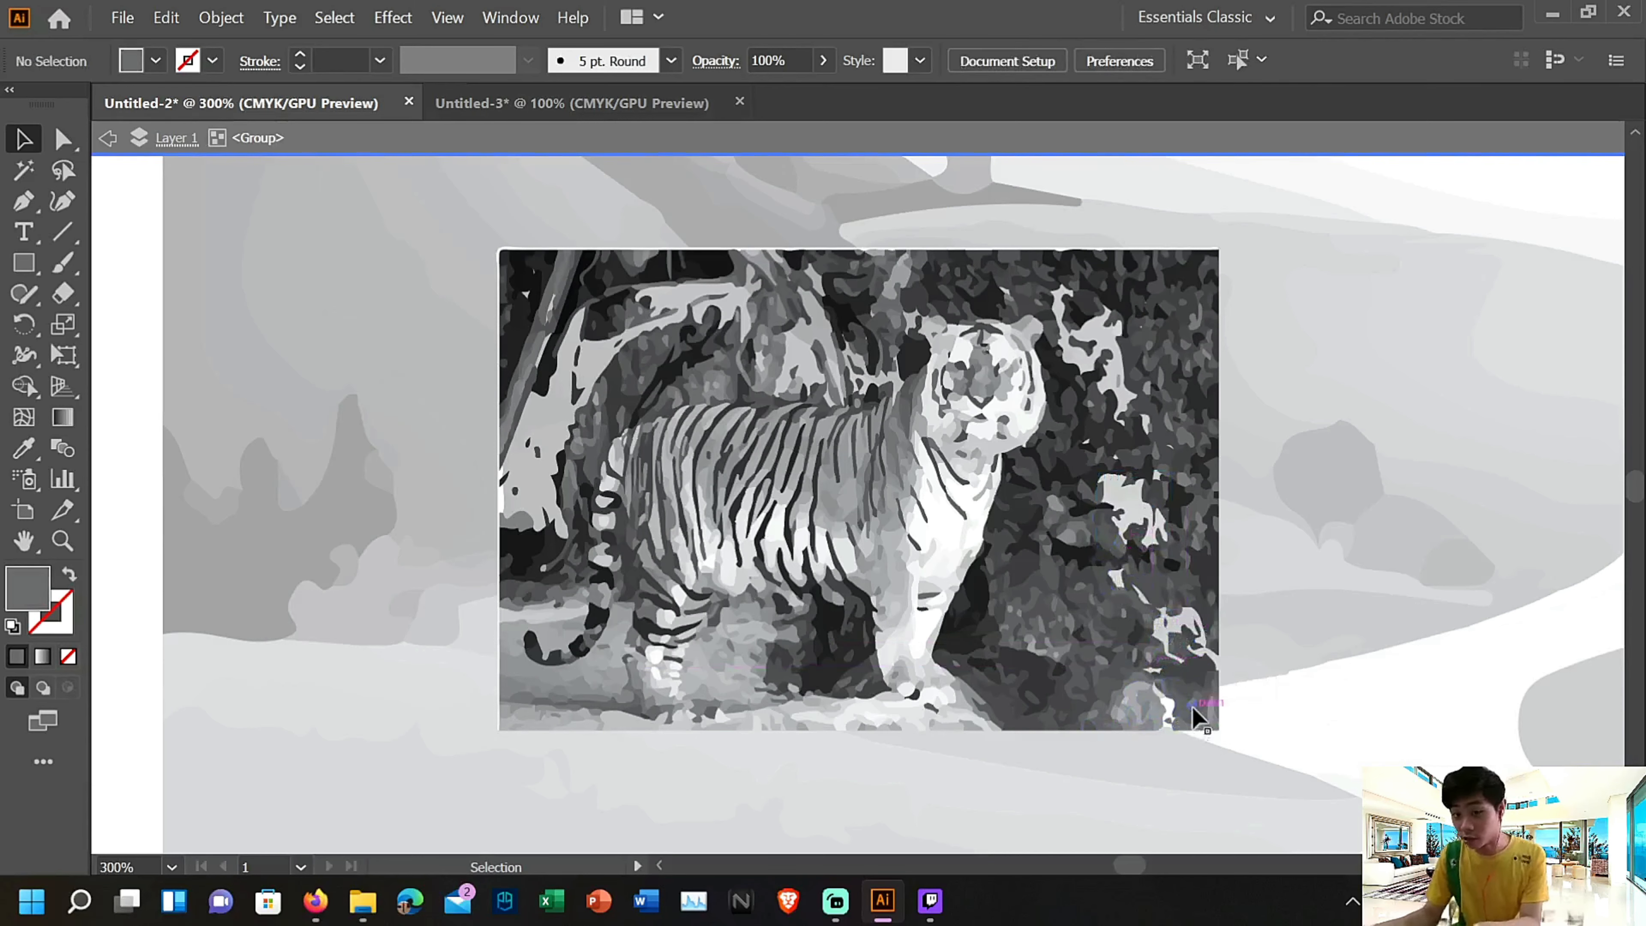
key(Delete)
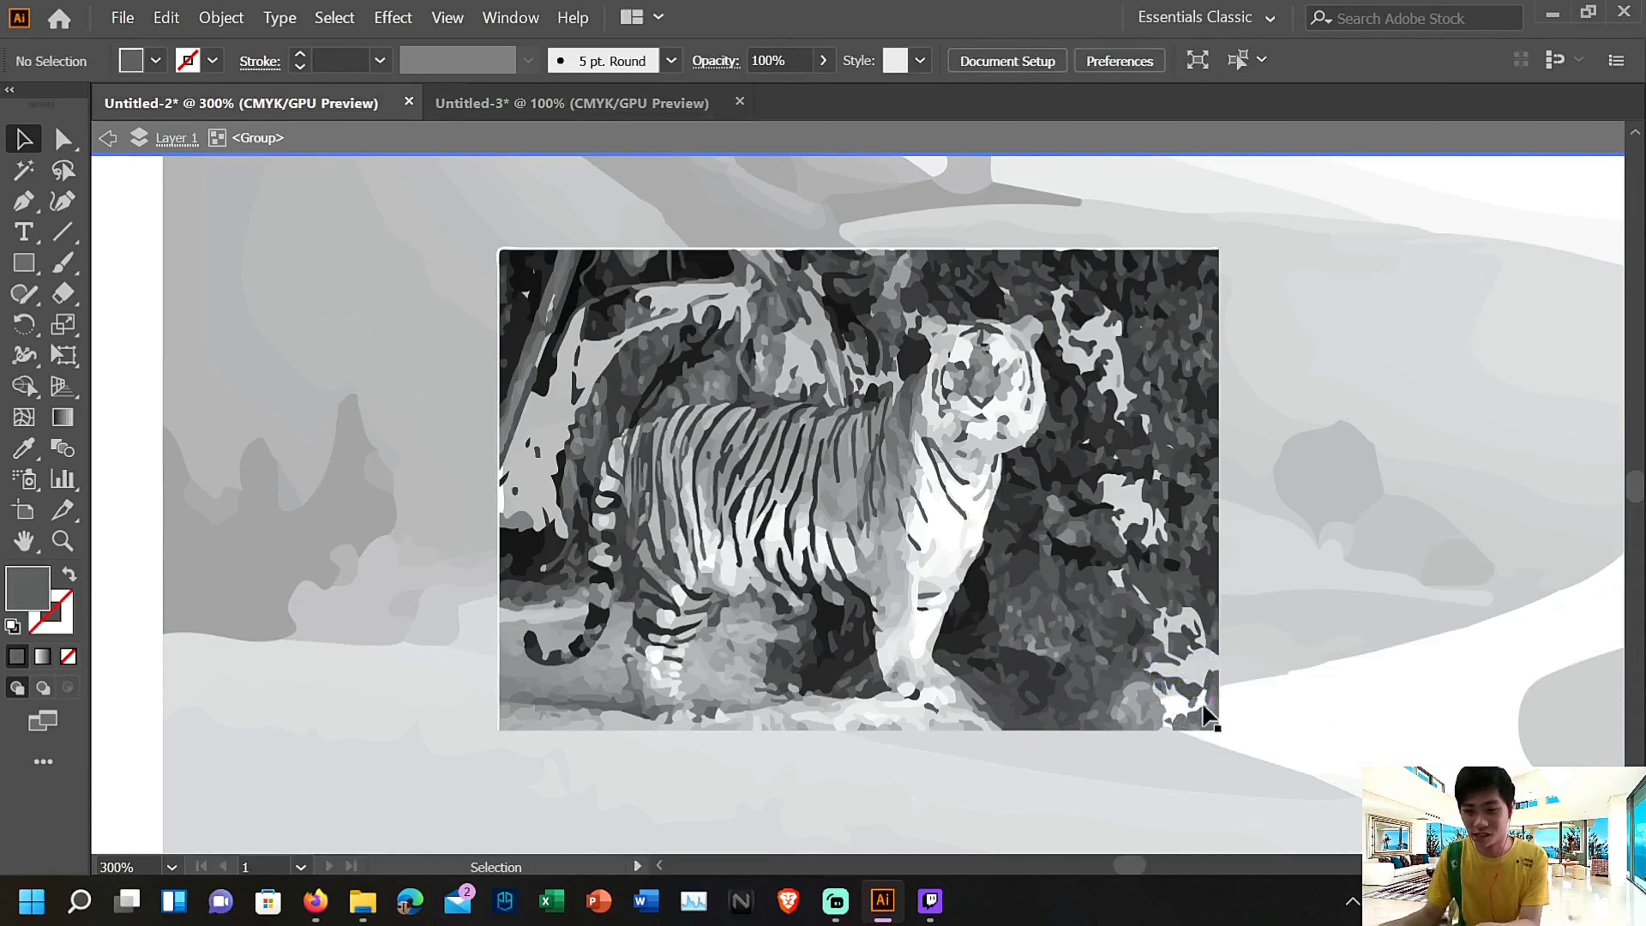
Delete the small background shapes in the lower right corner of the tiger picture
drag(1202, 713, 1222, 666)
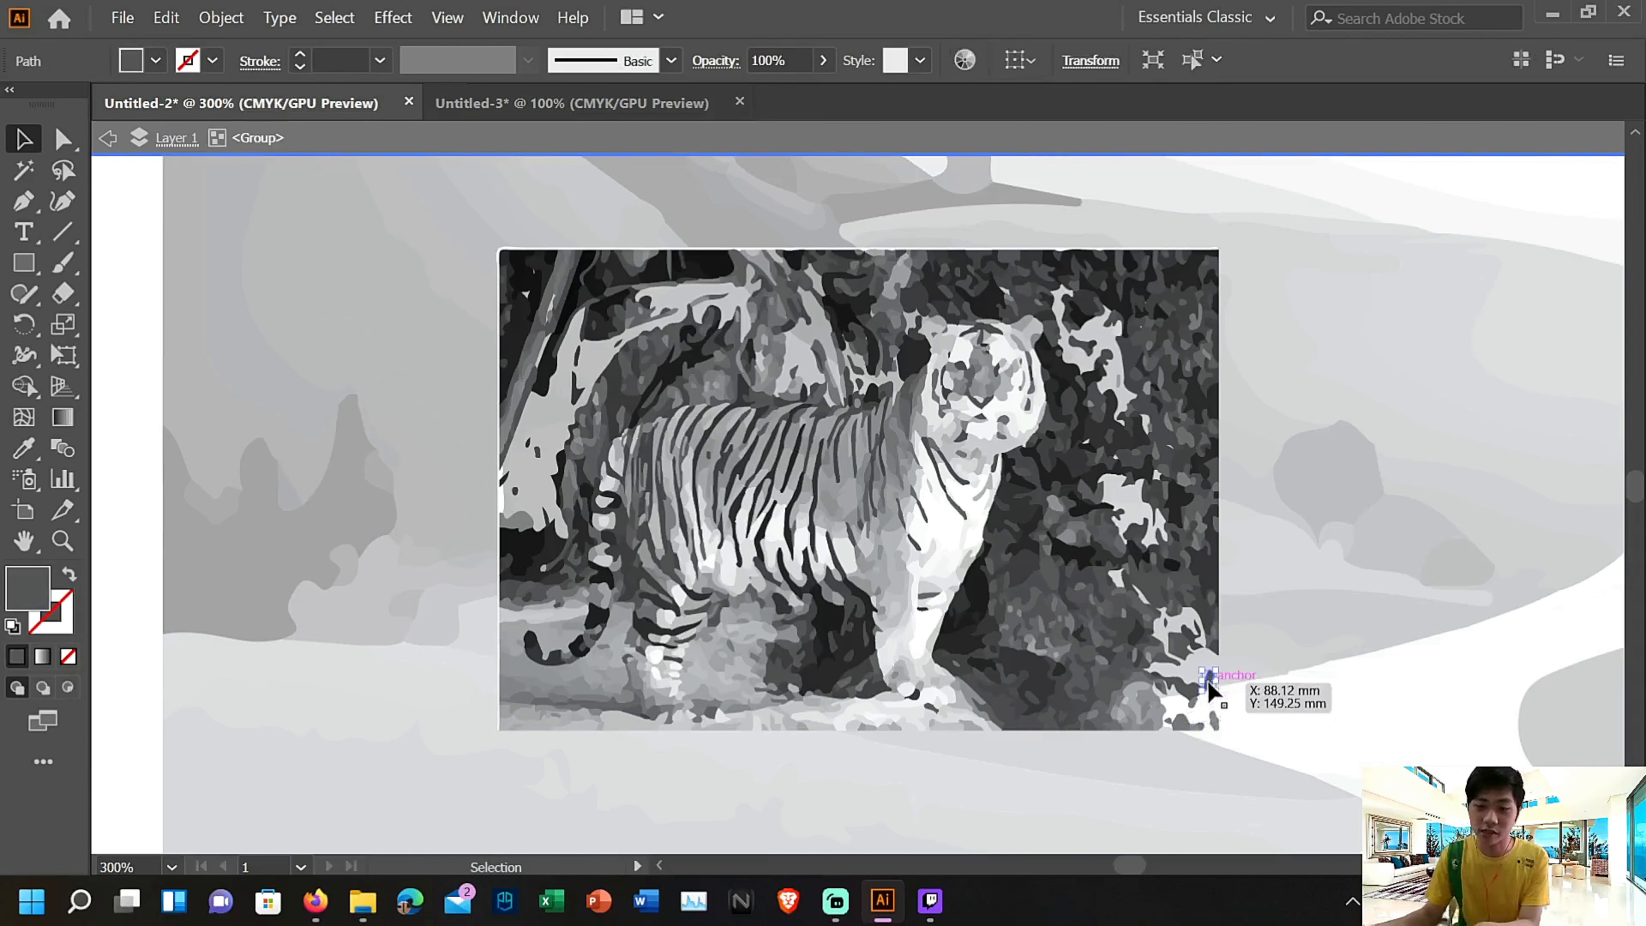
key(Delete)
click(1178, 725)
key(Delete)
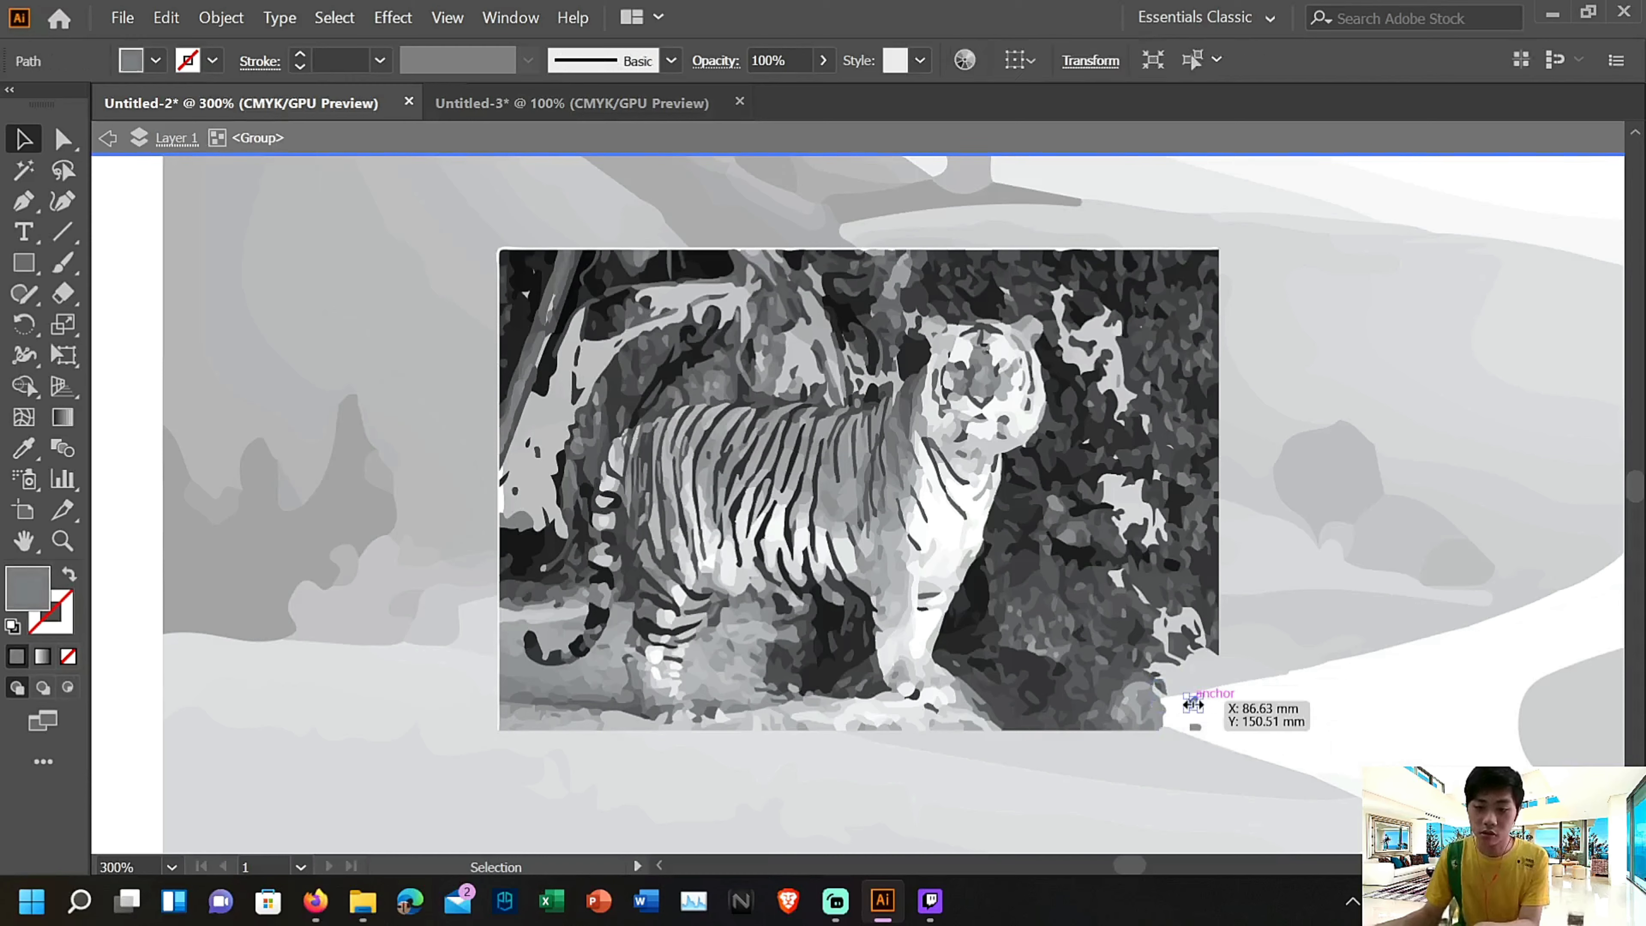
key(Delete)
Delete foliage shapes along the tiger picture's right edge, from above the lower corner up to about mid-height
key(Delete)
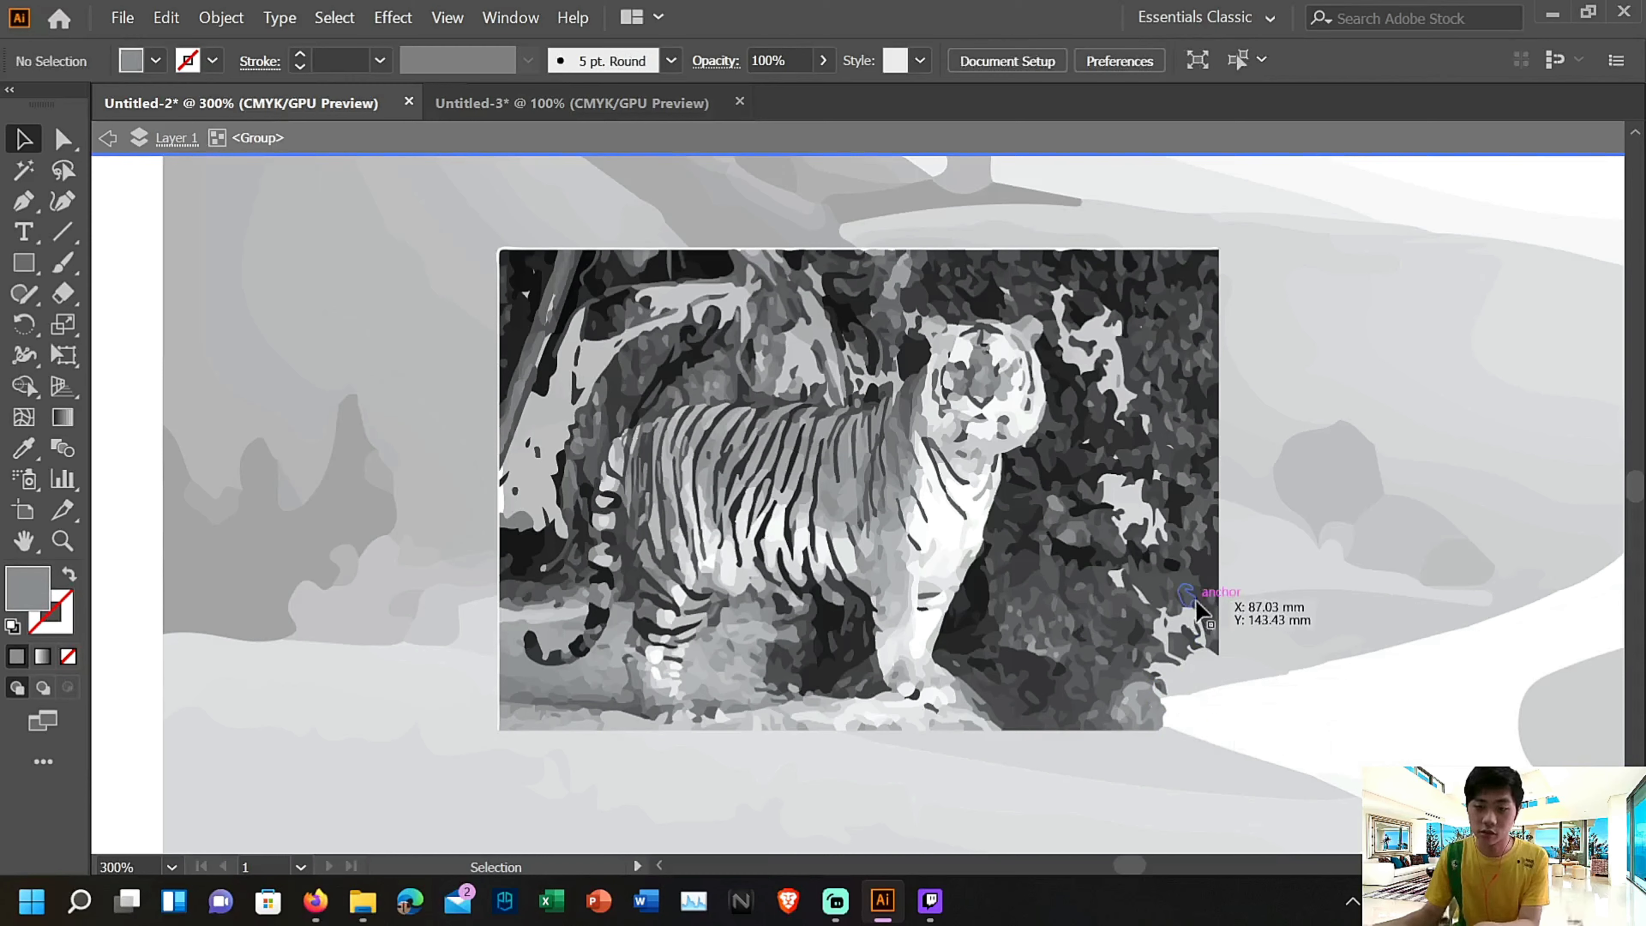
click(1202, 601)
key(Delete)
click(1207, 562)
key(Delete)
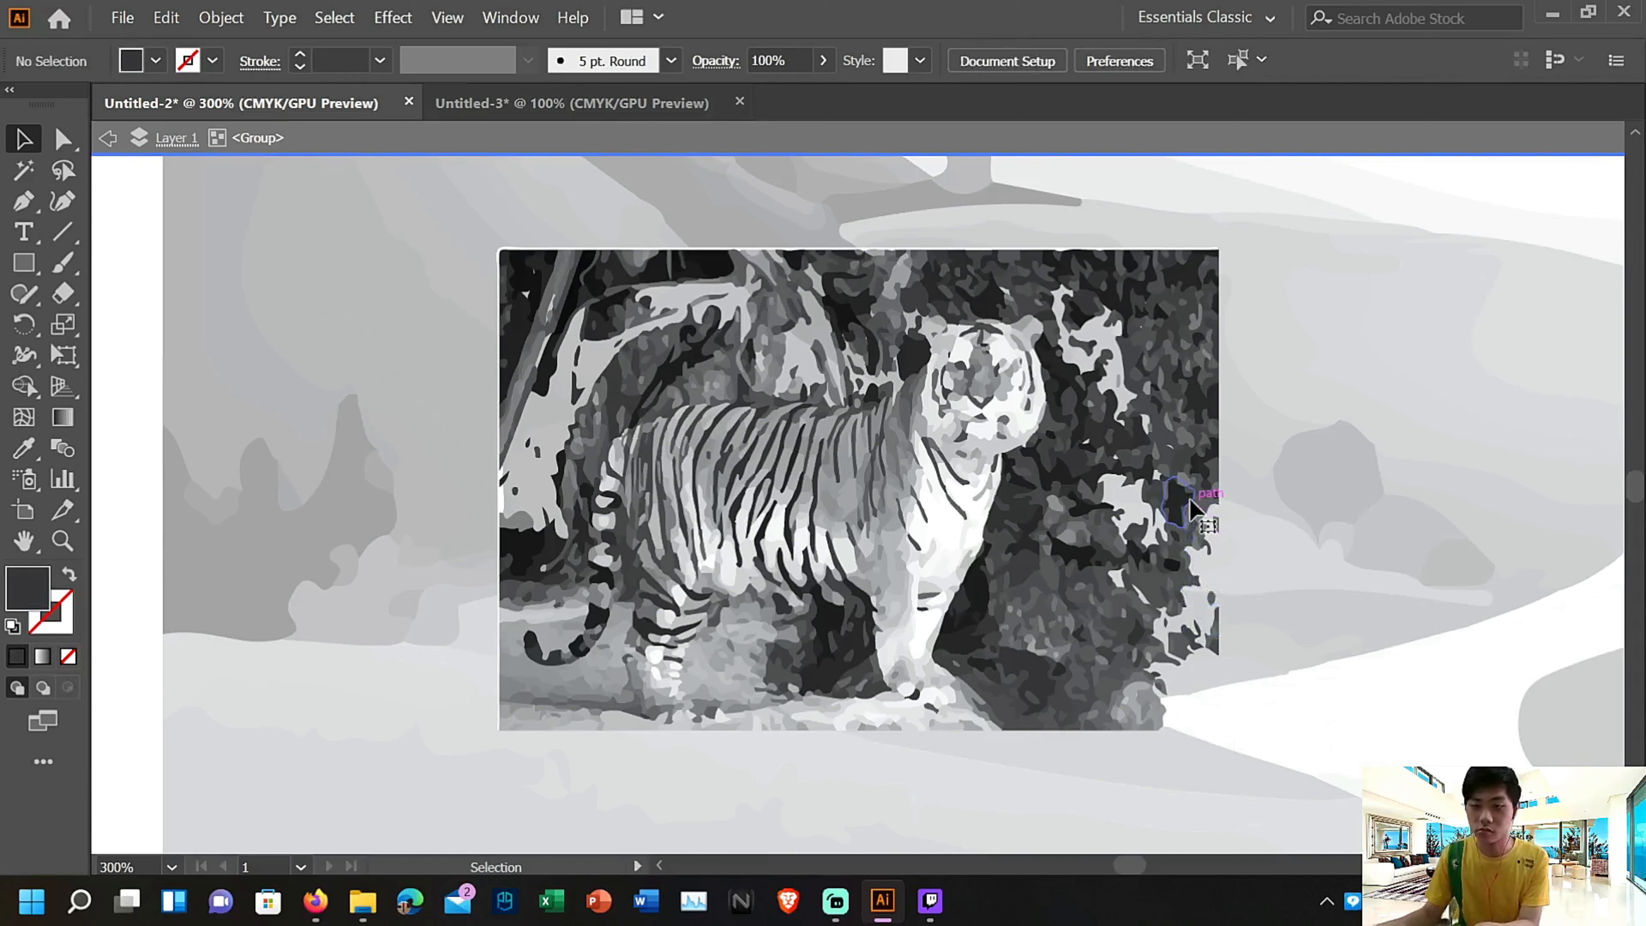
click(1195, 509)
key(Delete)
click(1177, 446)
Delete dark foliage shapes in the upper right part of the tiger picture, around the pale opening
key(Delete)
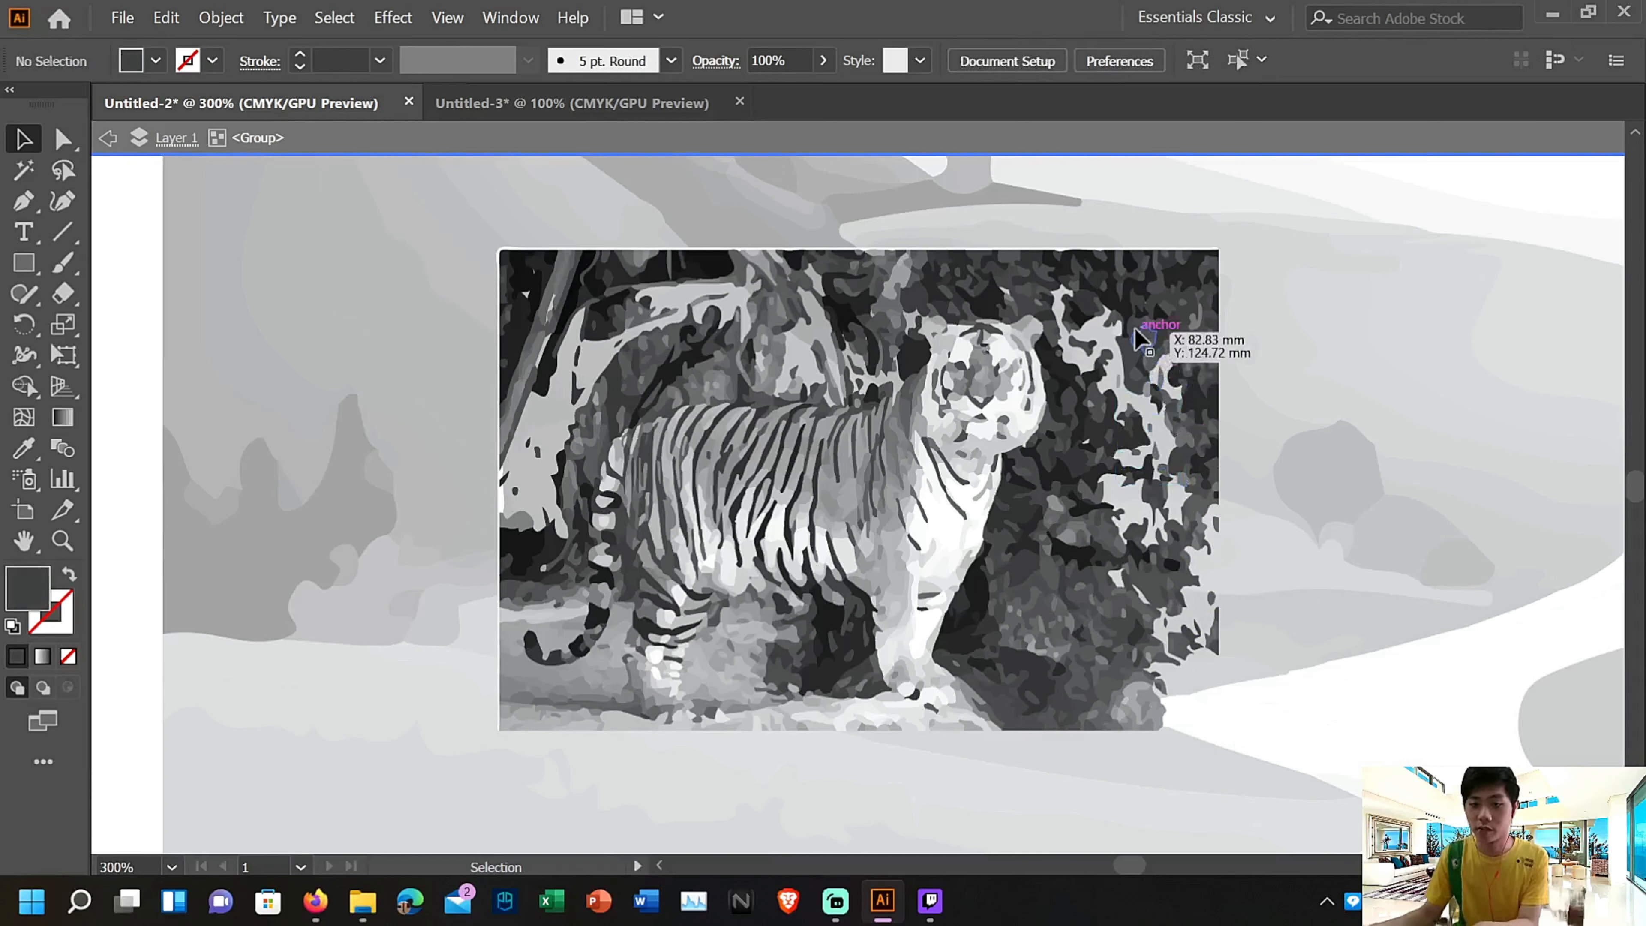
click(1141, 303)
key(Delete)
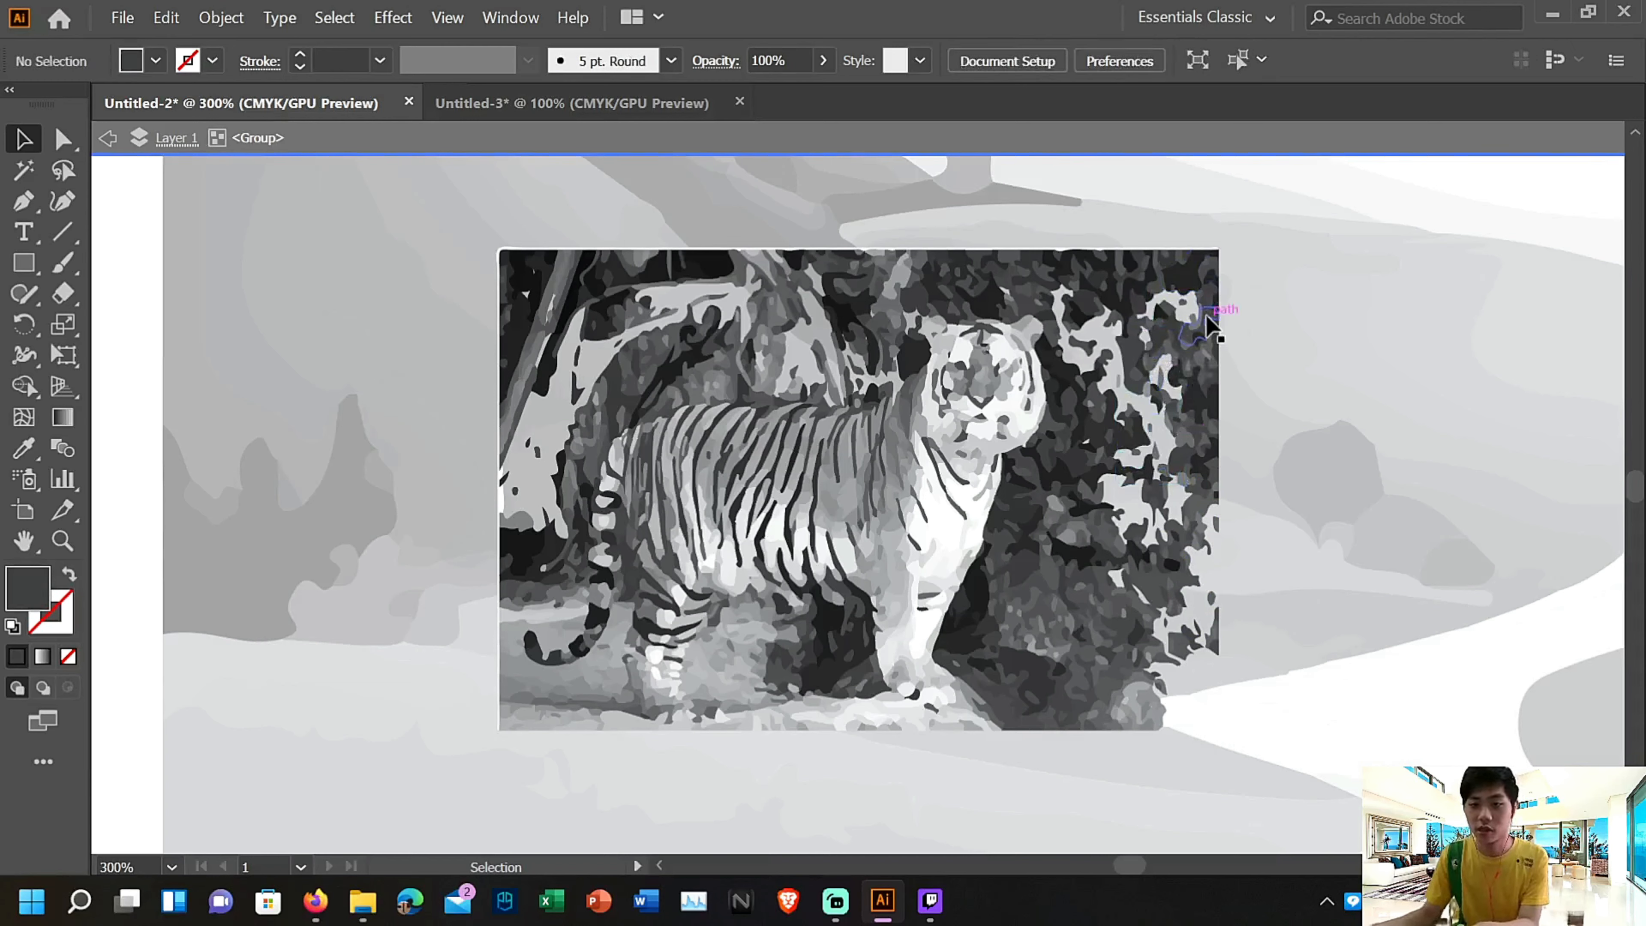
click(1193, 381)
key(Delete)
click(1133, 310)
key(Delete)
key(Delete)
click(1178, 279)
key(Delete)
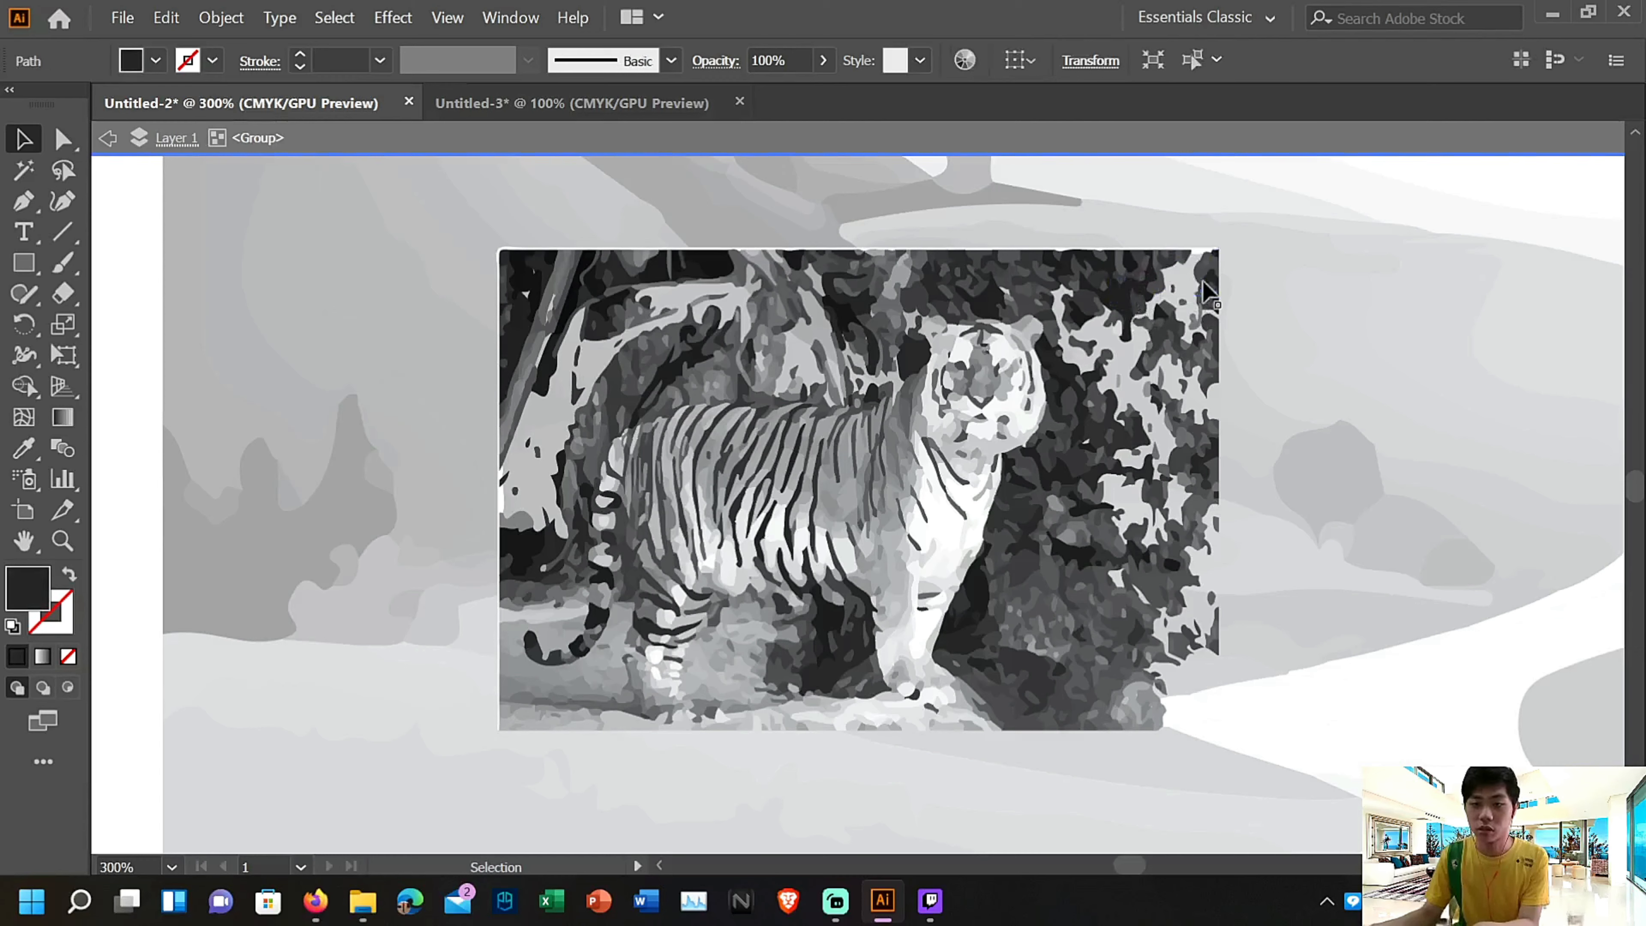
click(1209, 305)
key(Delete)
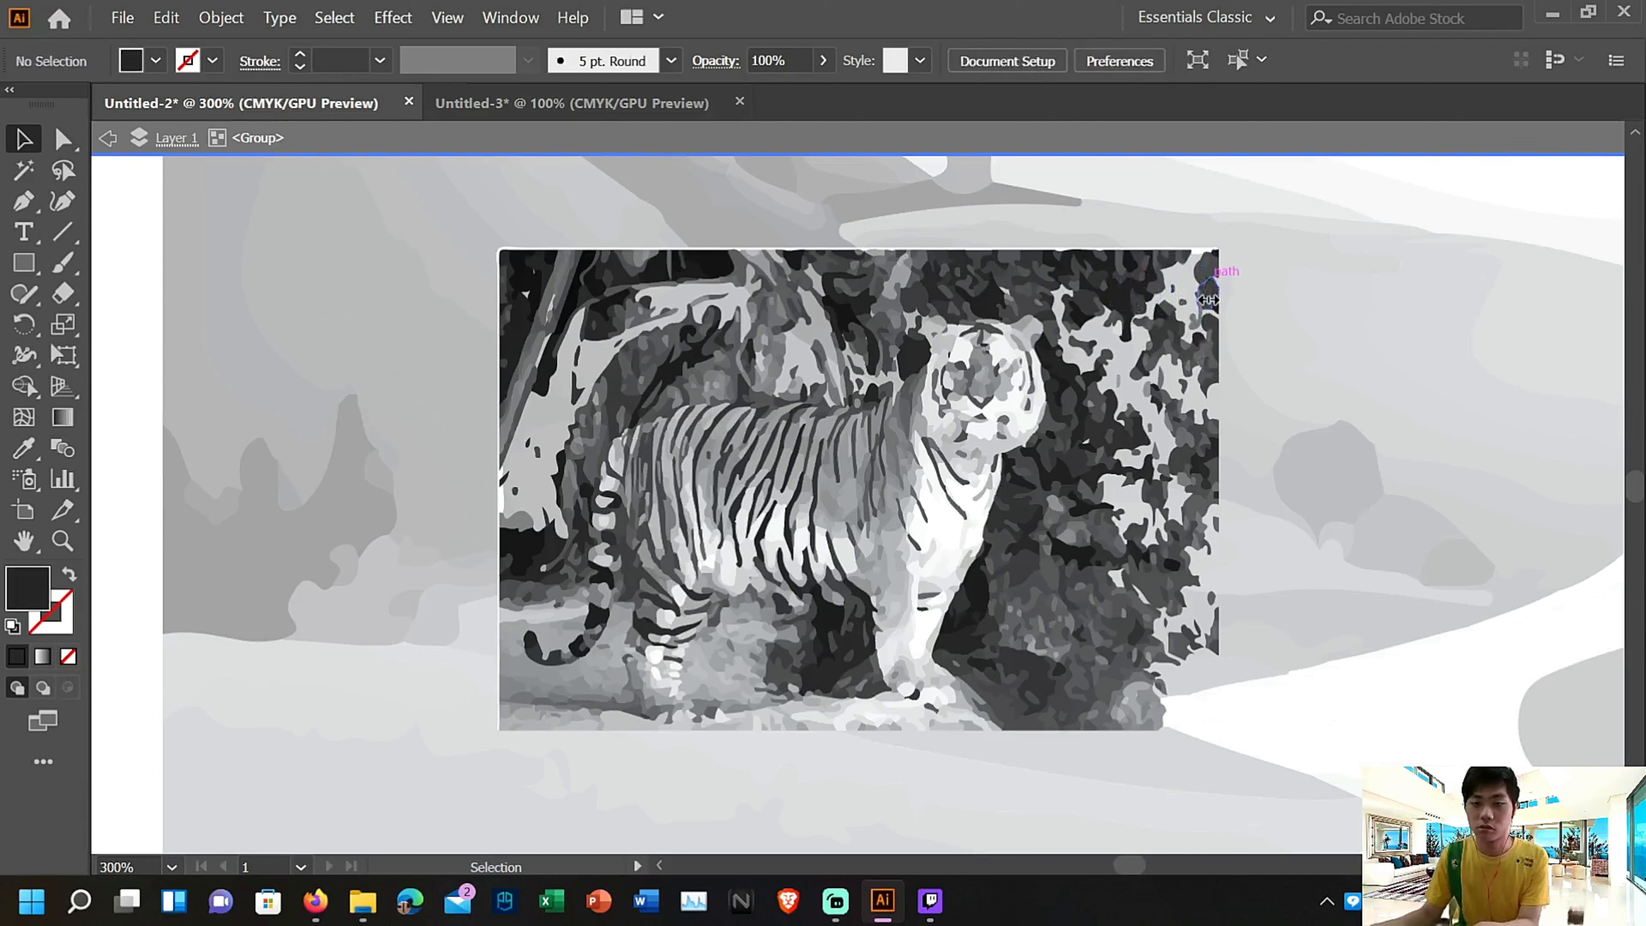
Delete the small dark shapes near the picture's upper right corner and just above the tiger's right ear
click(1206, 301)
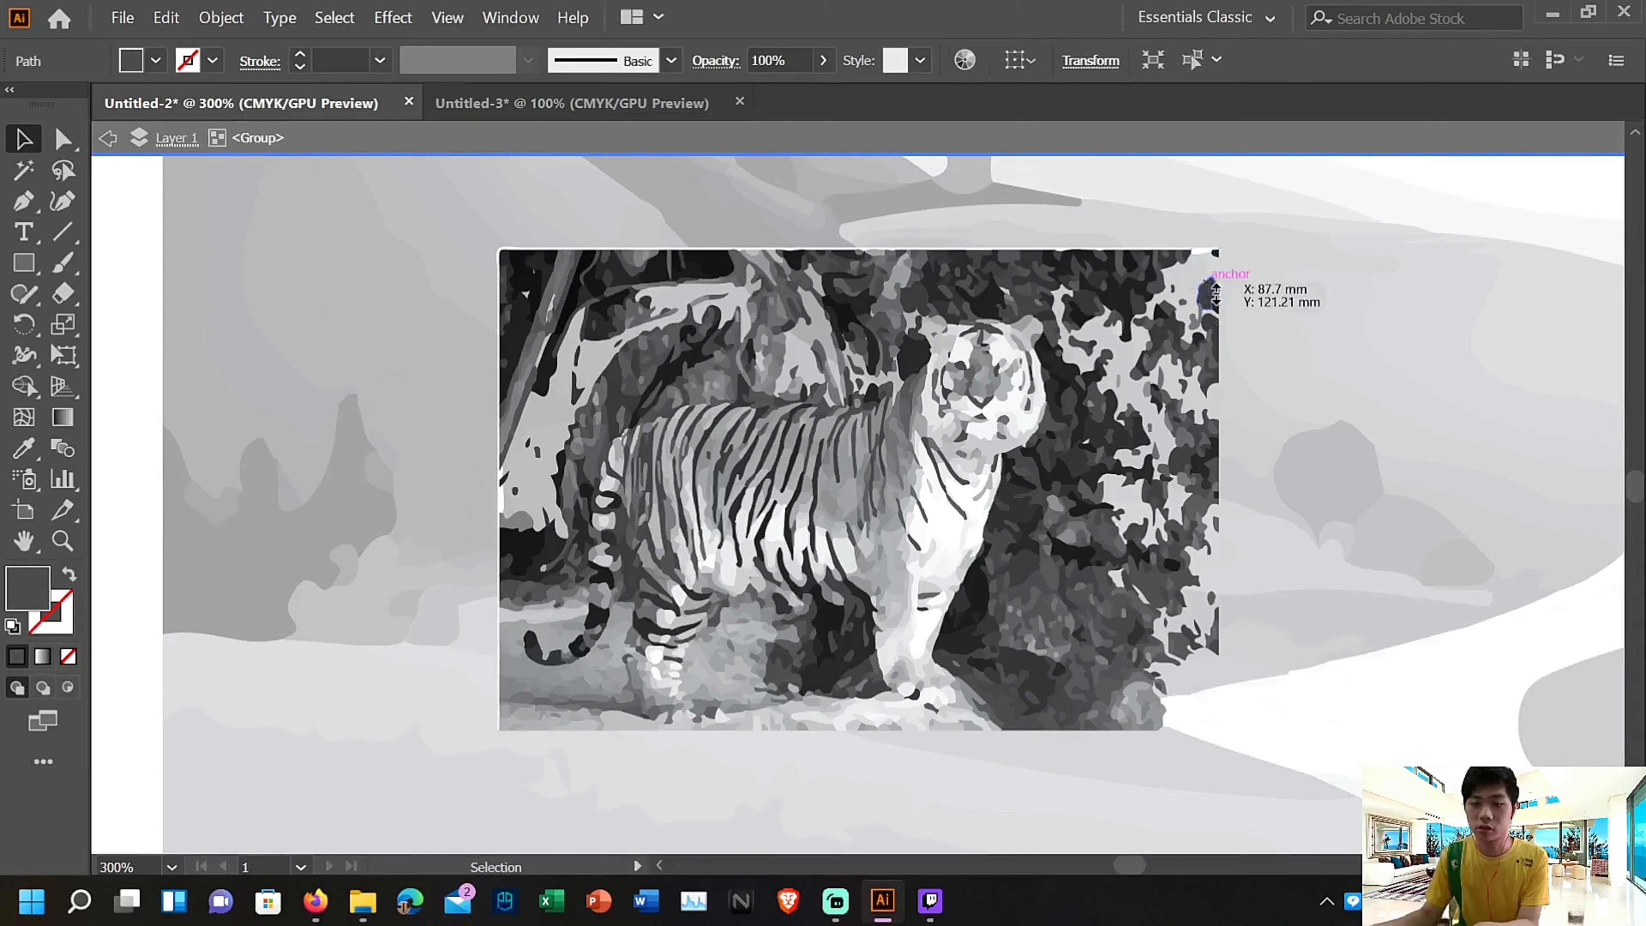
key(Delete)
click(1213, 305)
key(Delete)
click(1051, 296)
key(Delete)
click(1049, 291)
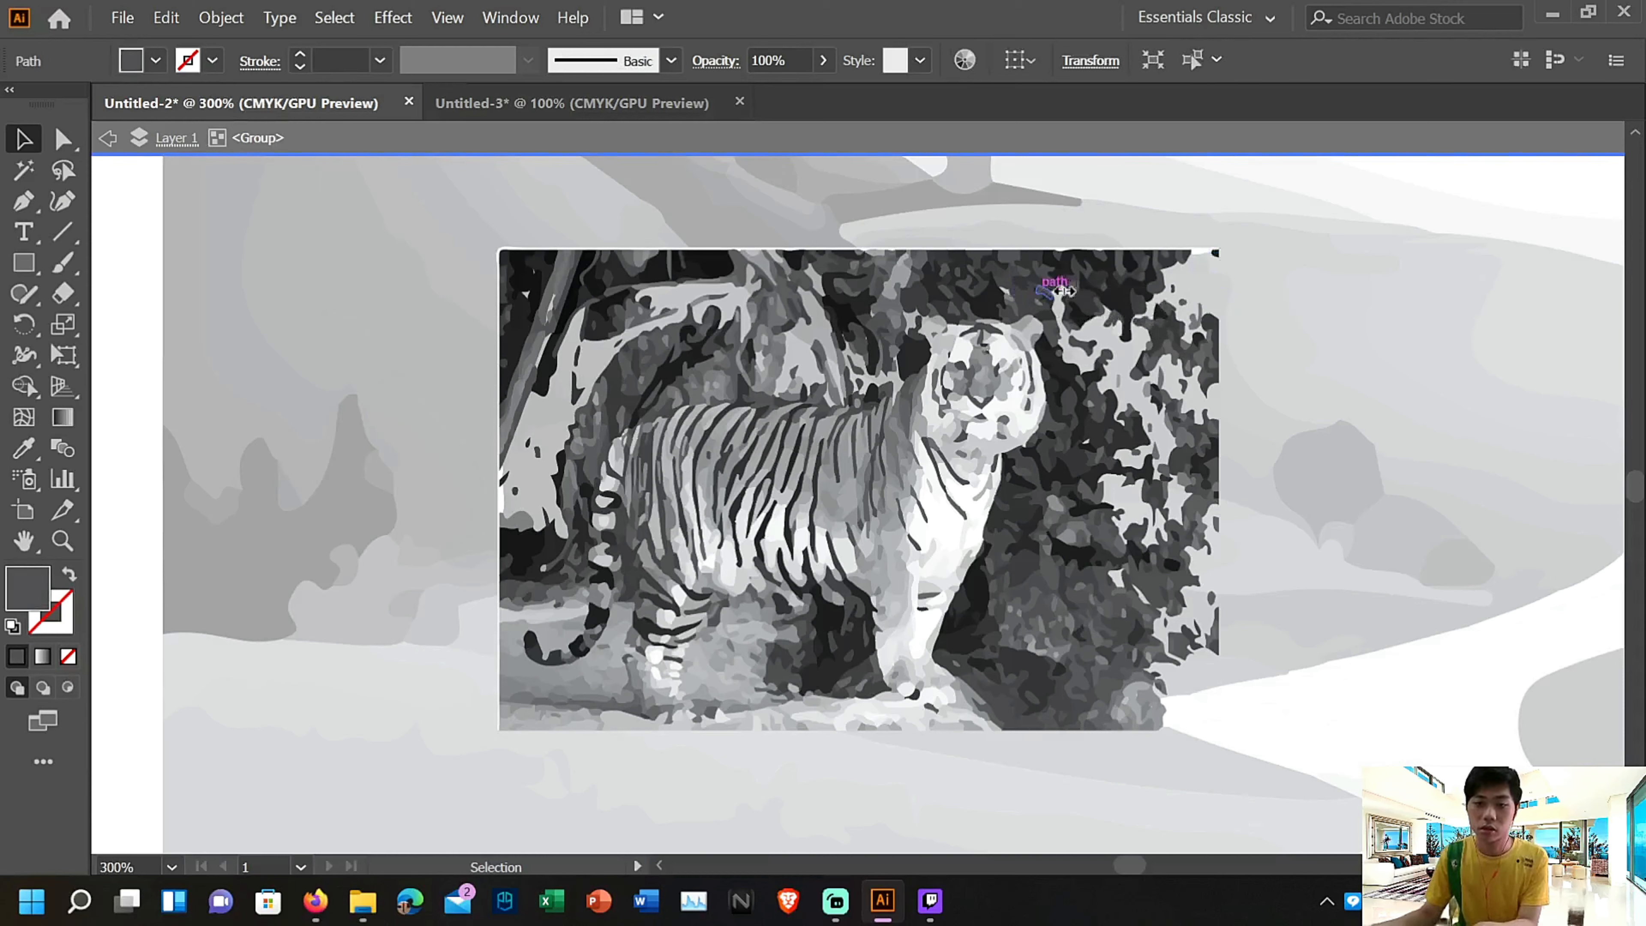
key(Delete)
click(1093, 283)
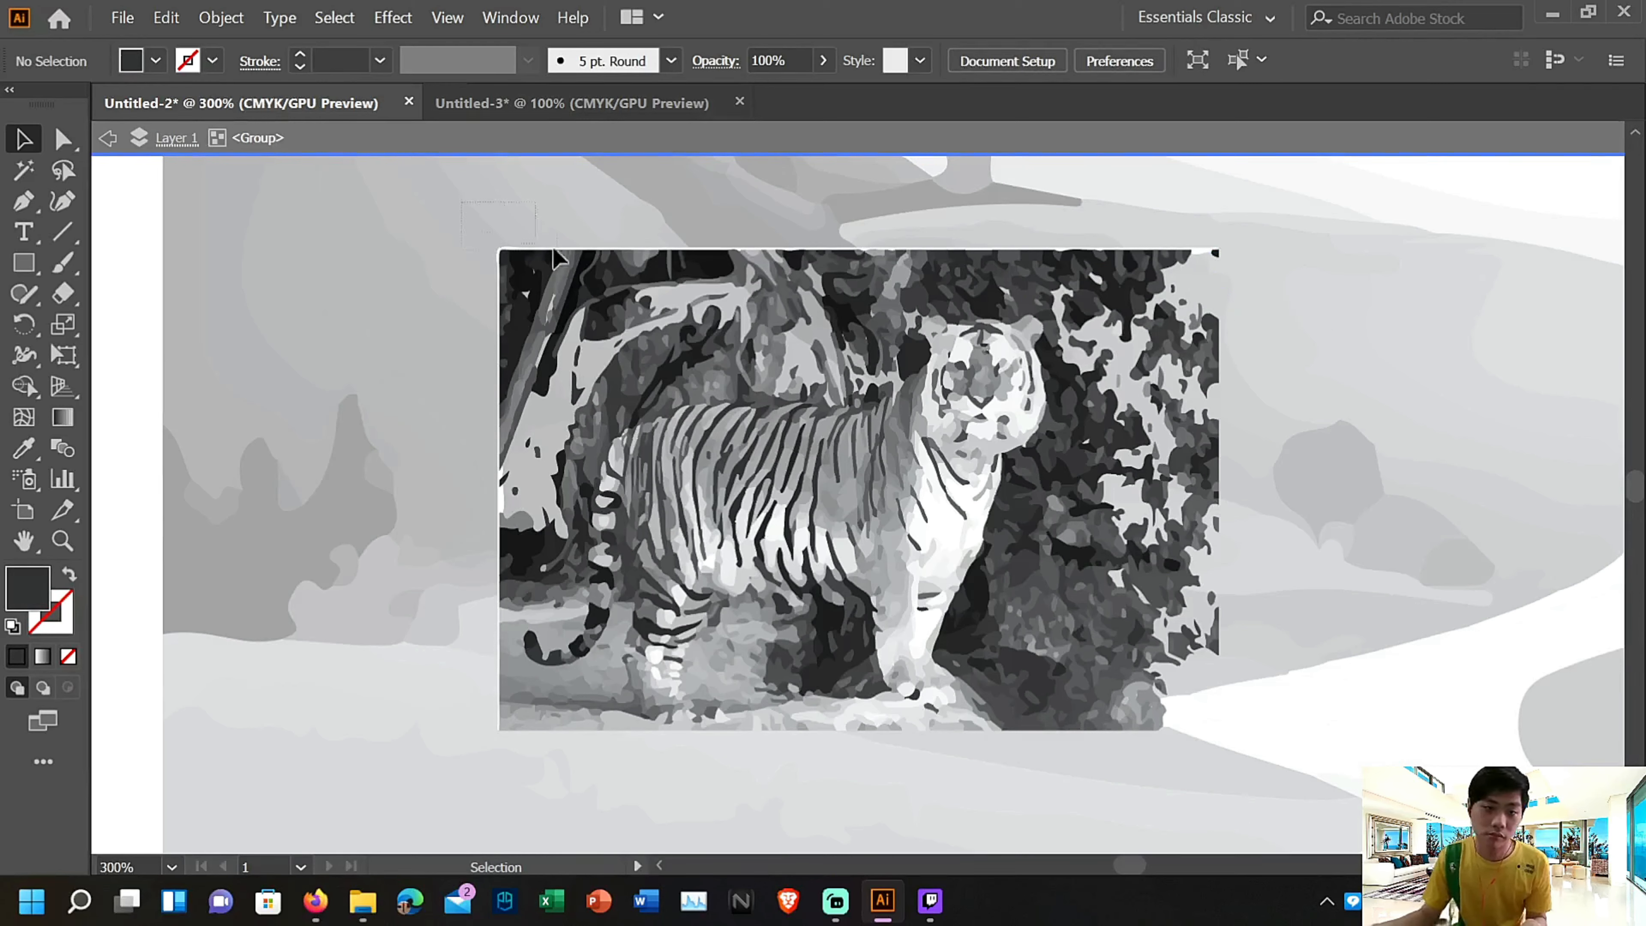
Delete whole areas of background shapes above the tiger's back and around its tail on the picture's left side
click(799, 352)
key(Delete)
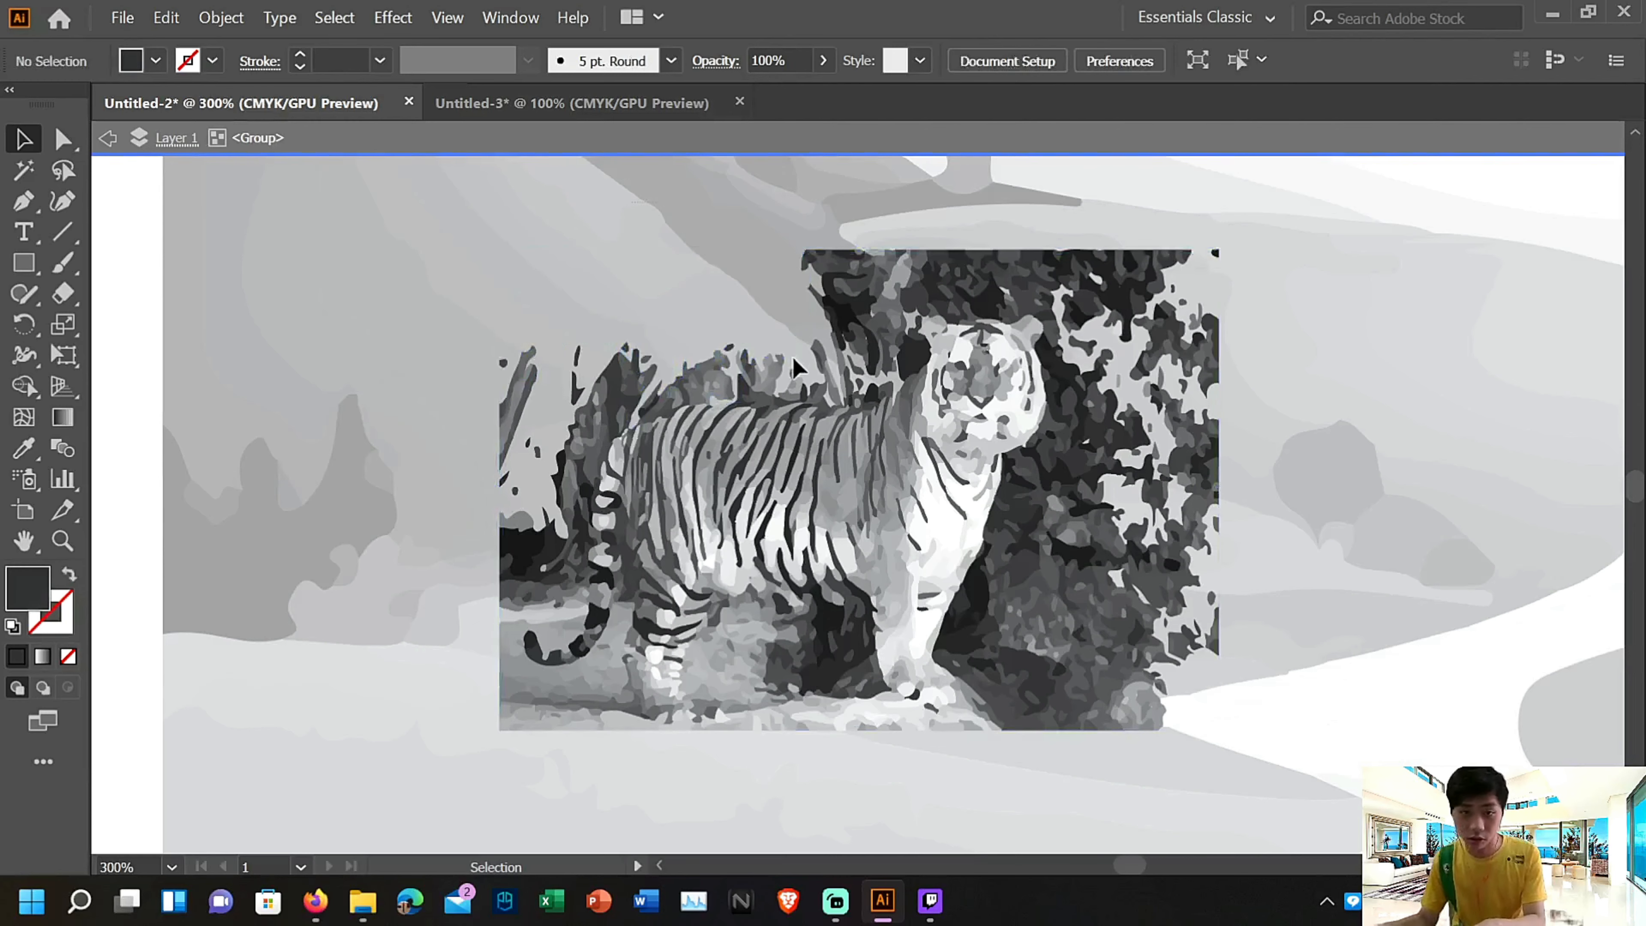
drag(659, 443, 662, 446)
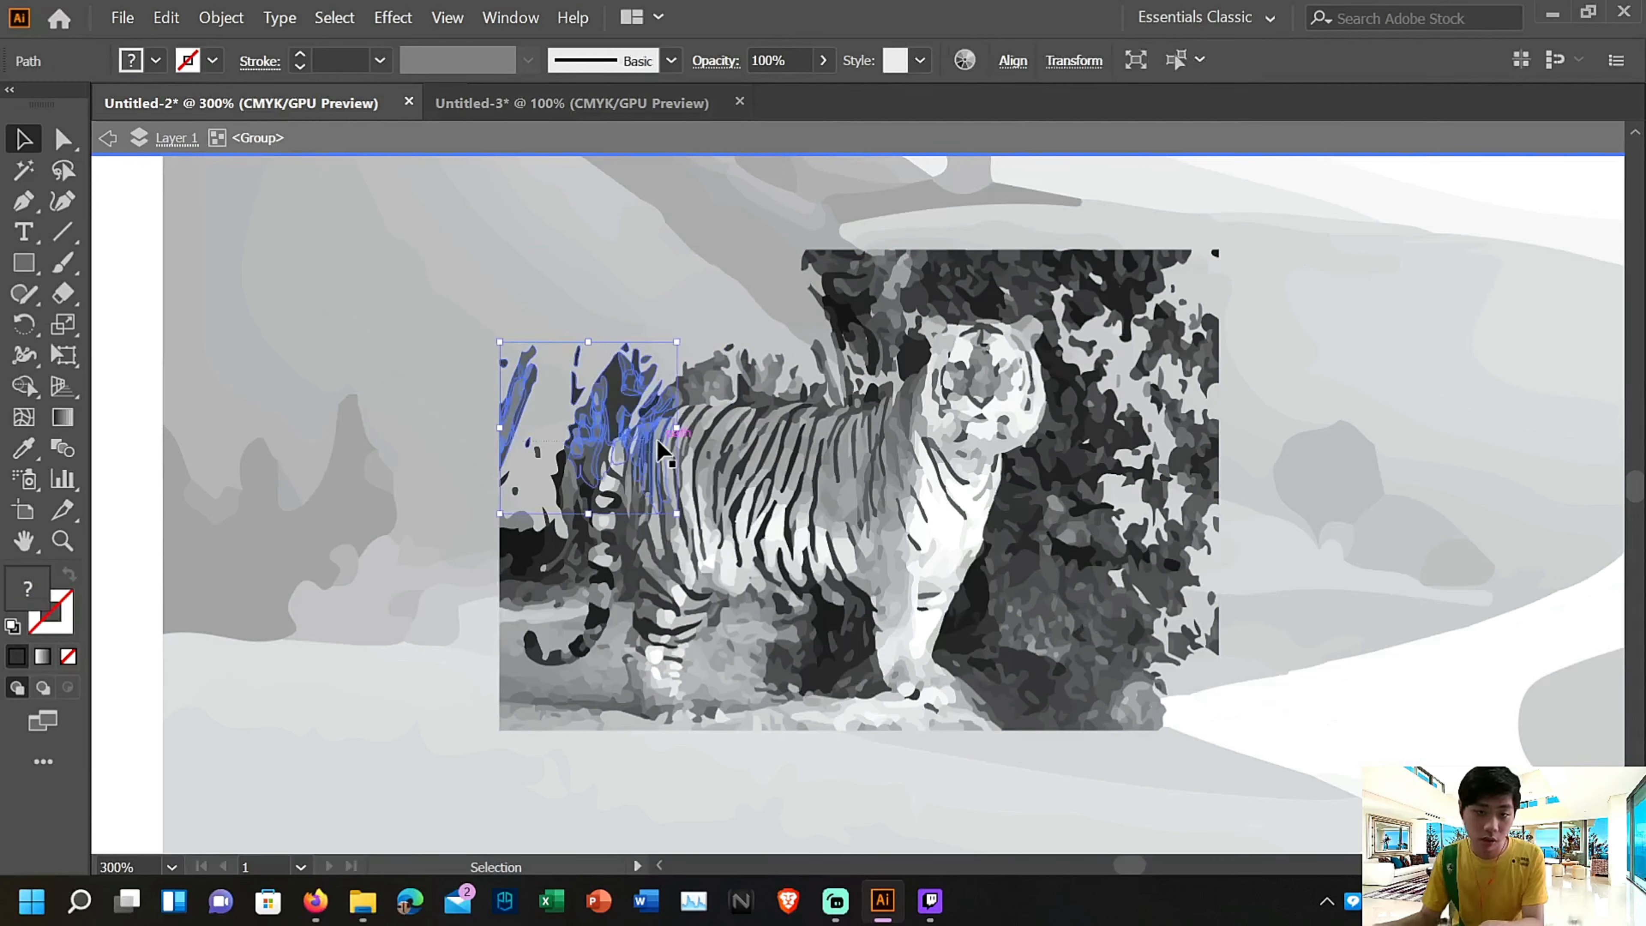
key(Delete)
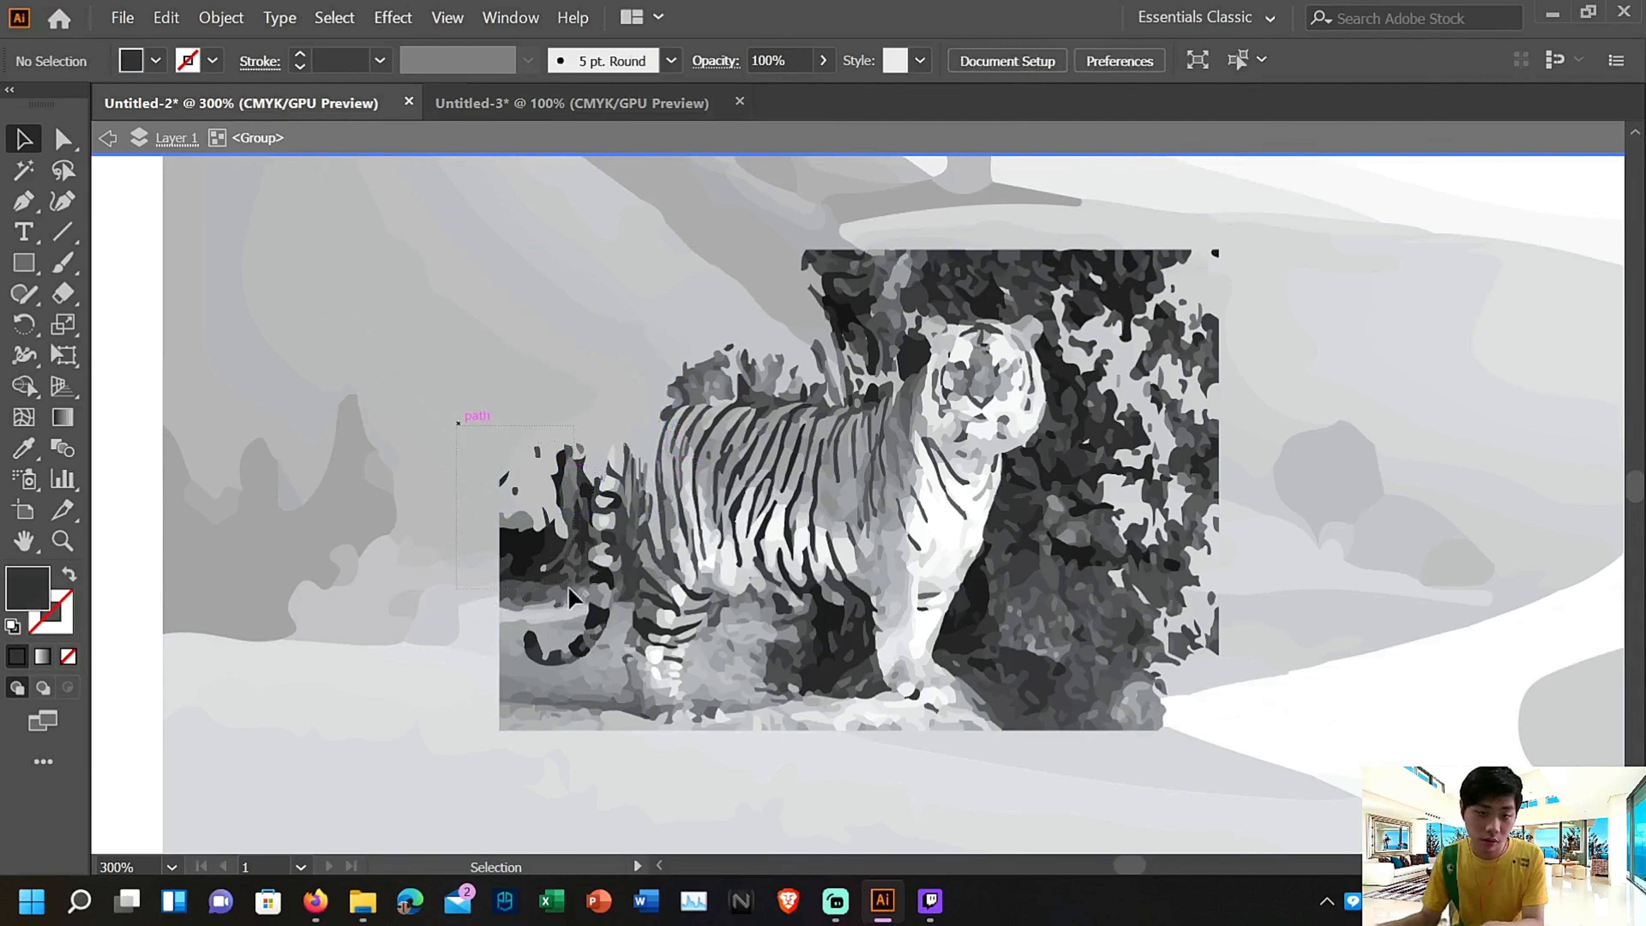
drag(562, 608, 562, 608)
key(Delete)
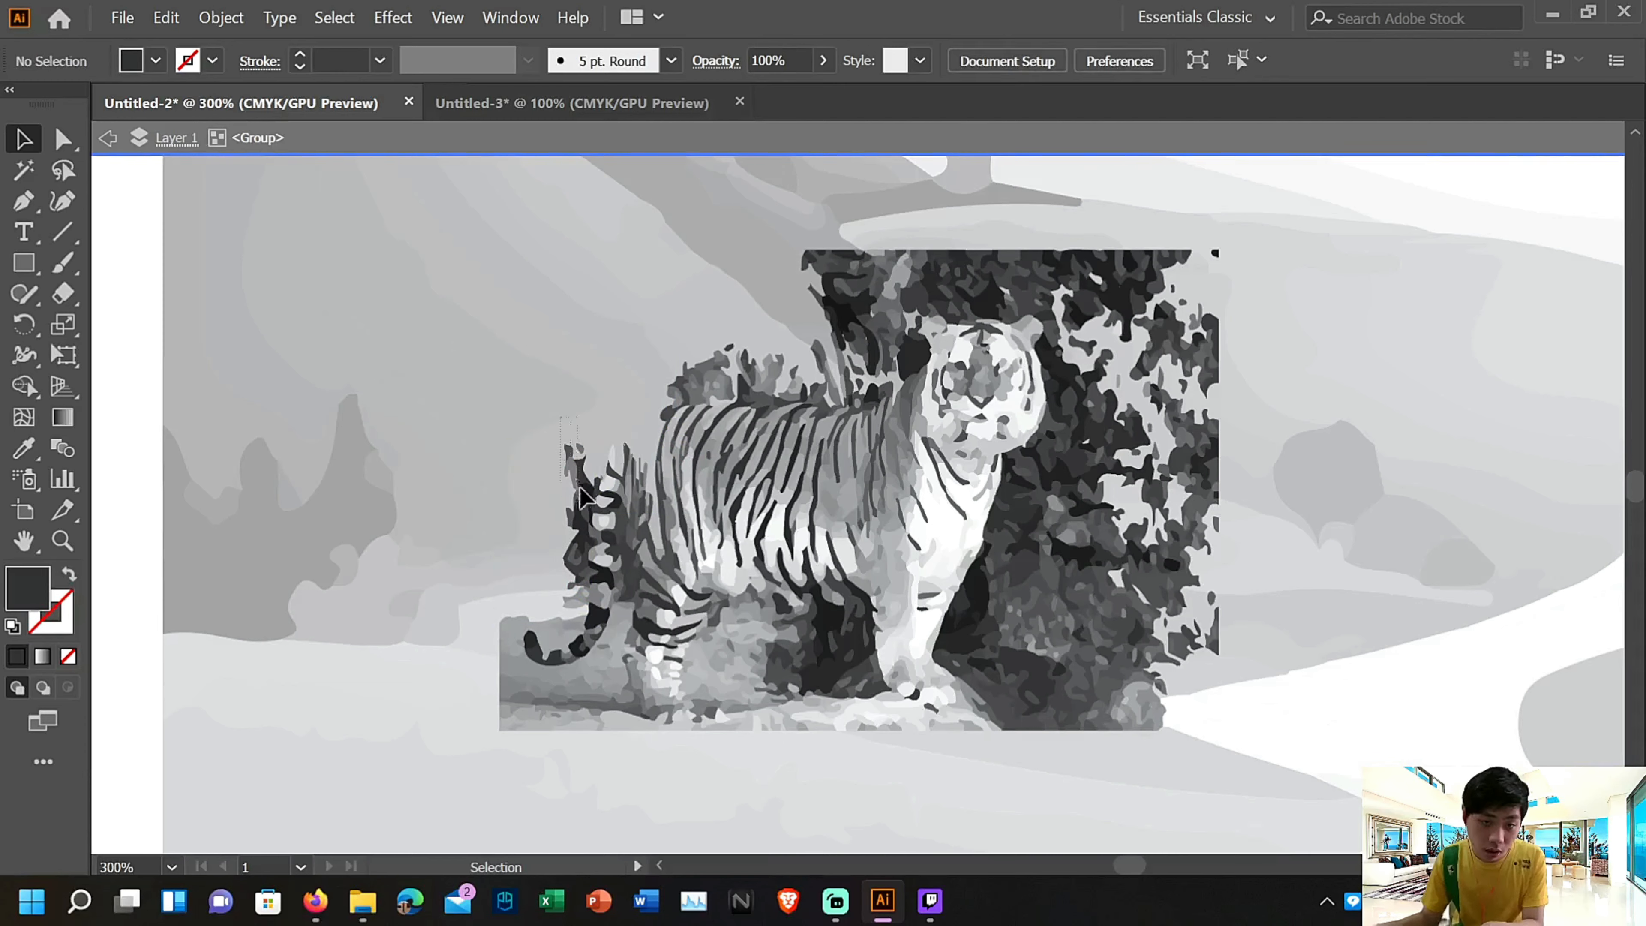
drag(595, 548, 596, 550)
key(Delete)
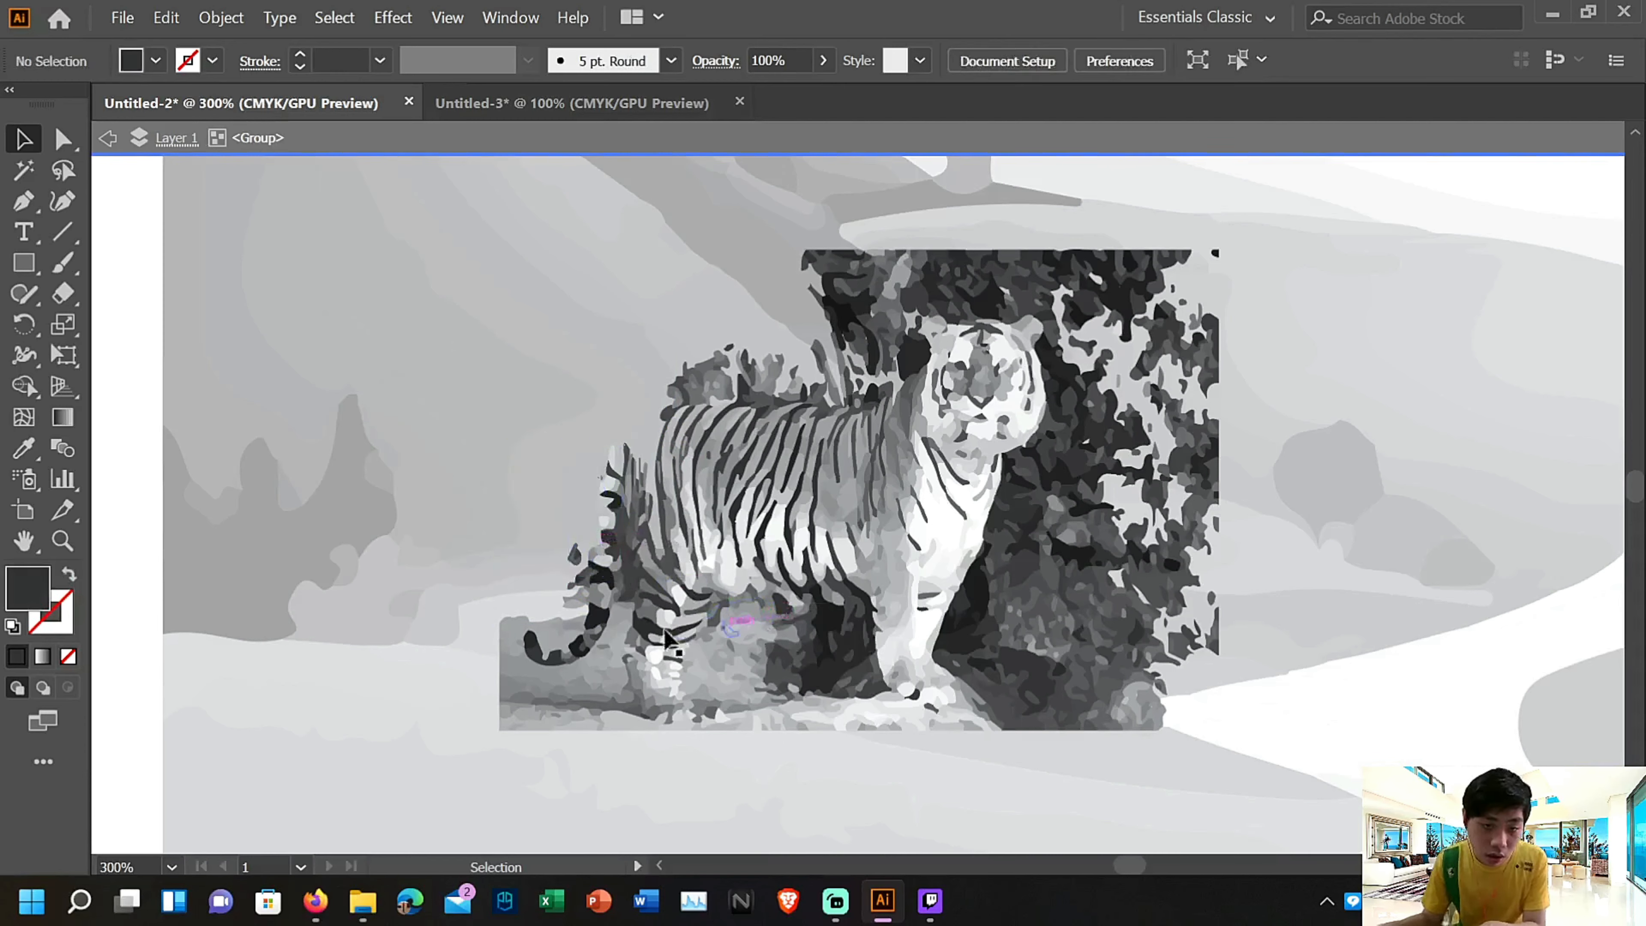
Delete the ground shapes around and below the tip of the tiger's tail
click(509, 637)
key(Delete)
click(517, 653)
key(Delete)
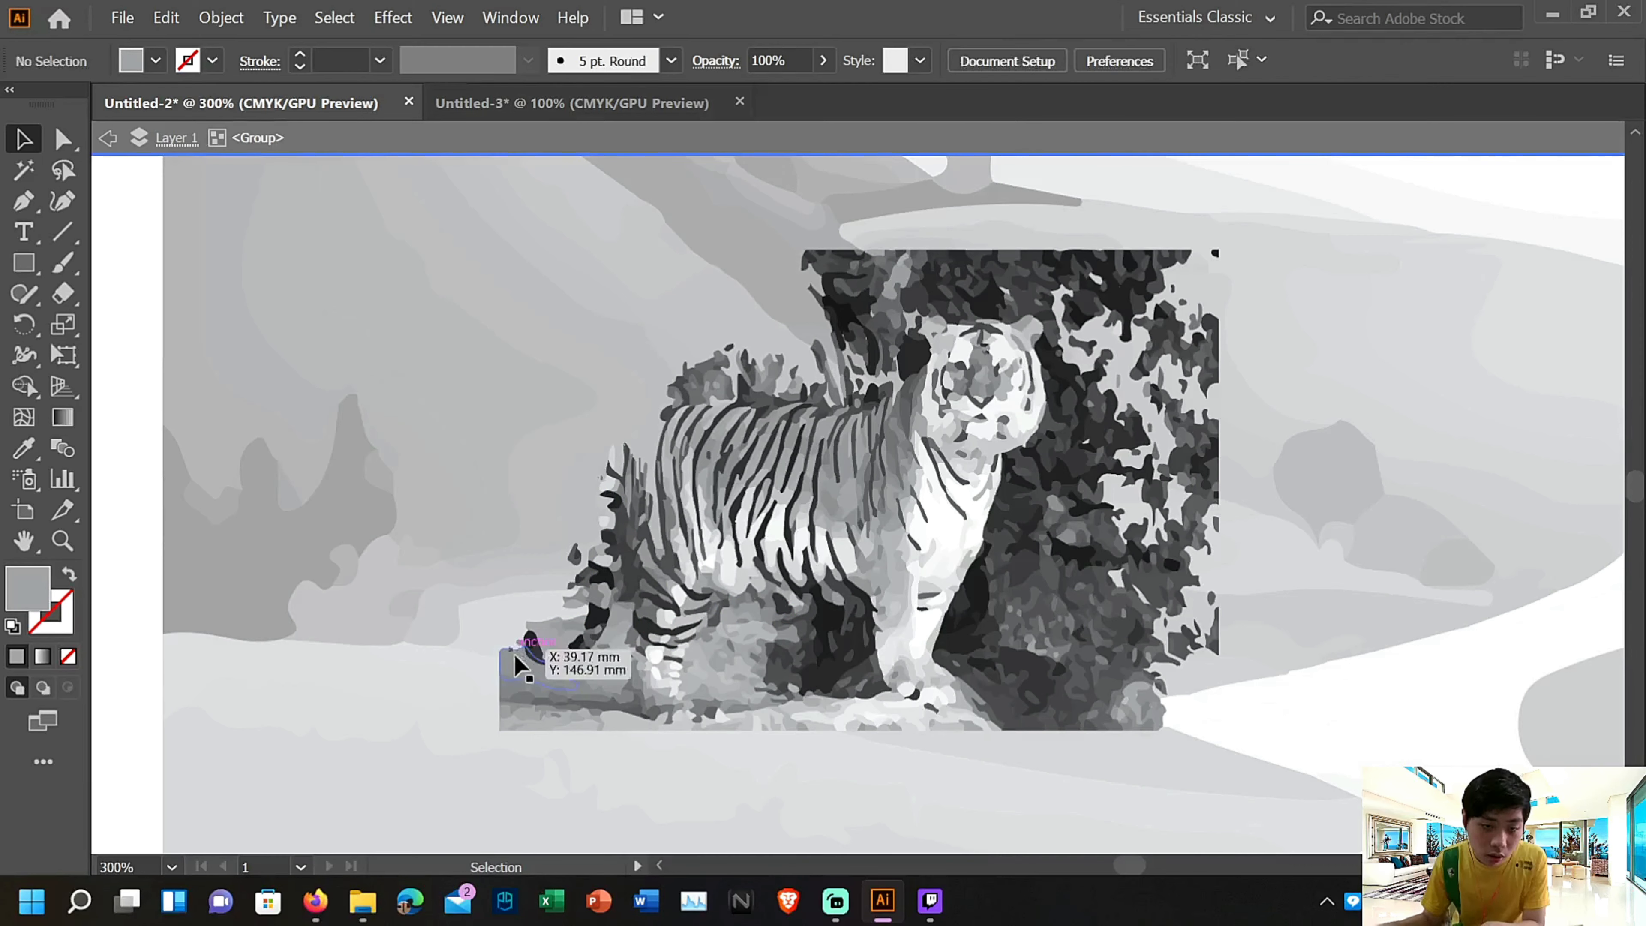
click(518, 688)
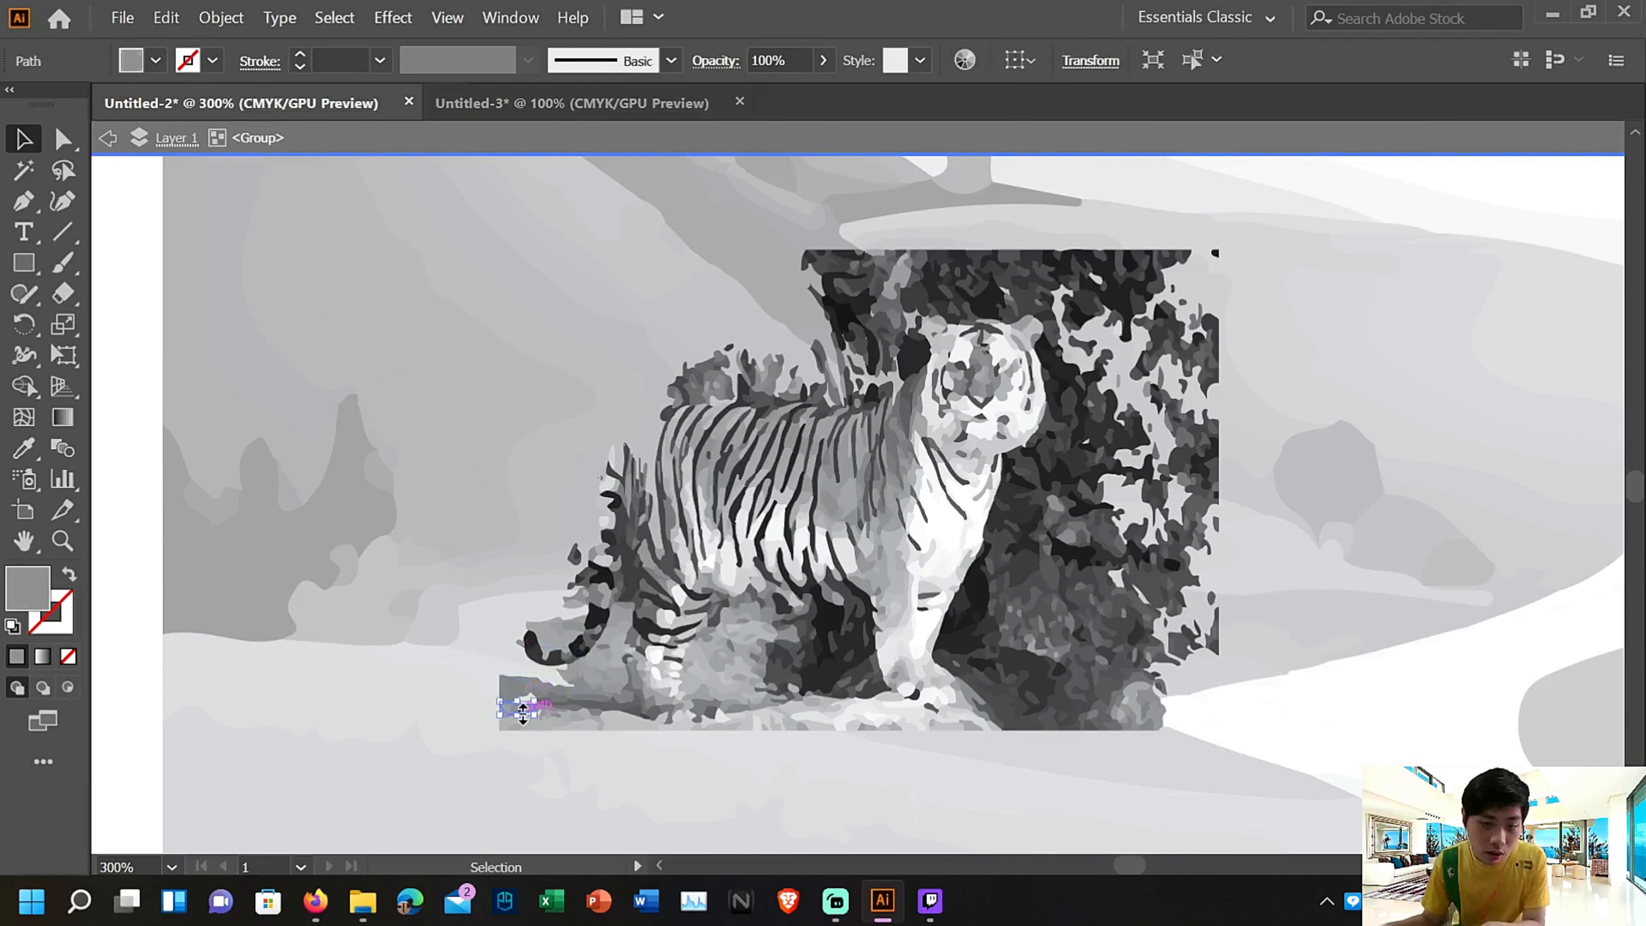
key(Delete)
click(577, 705)
key(Delete)
Delete the ground shapes around the tiger's hind paws and along the lower left edge of the picture
click(617, 687)
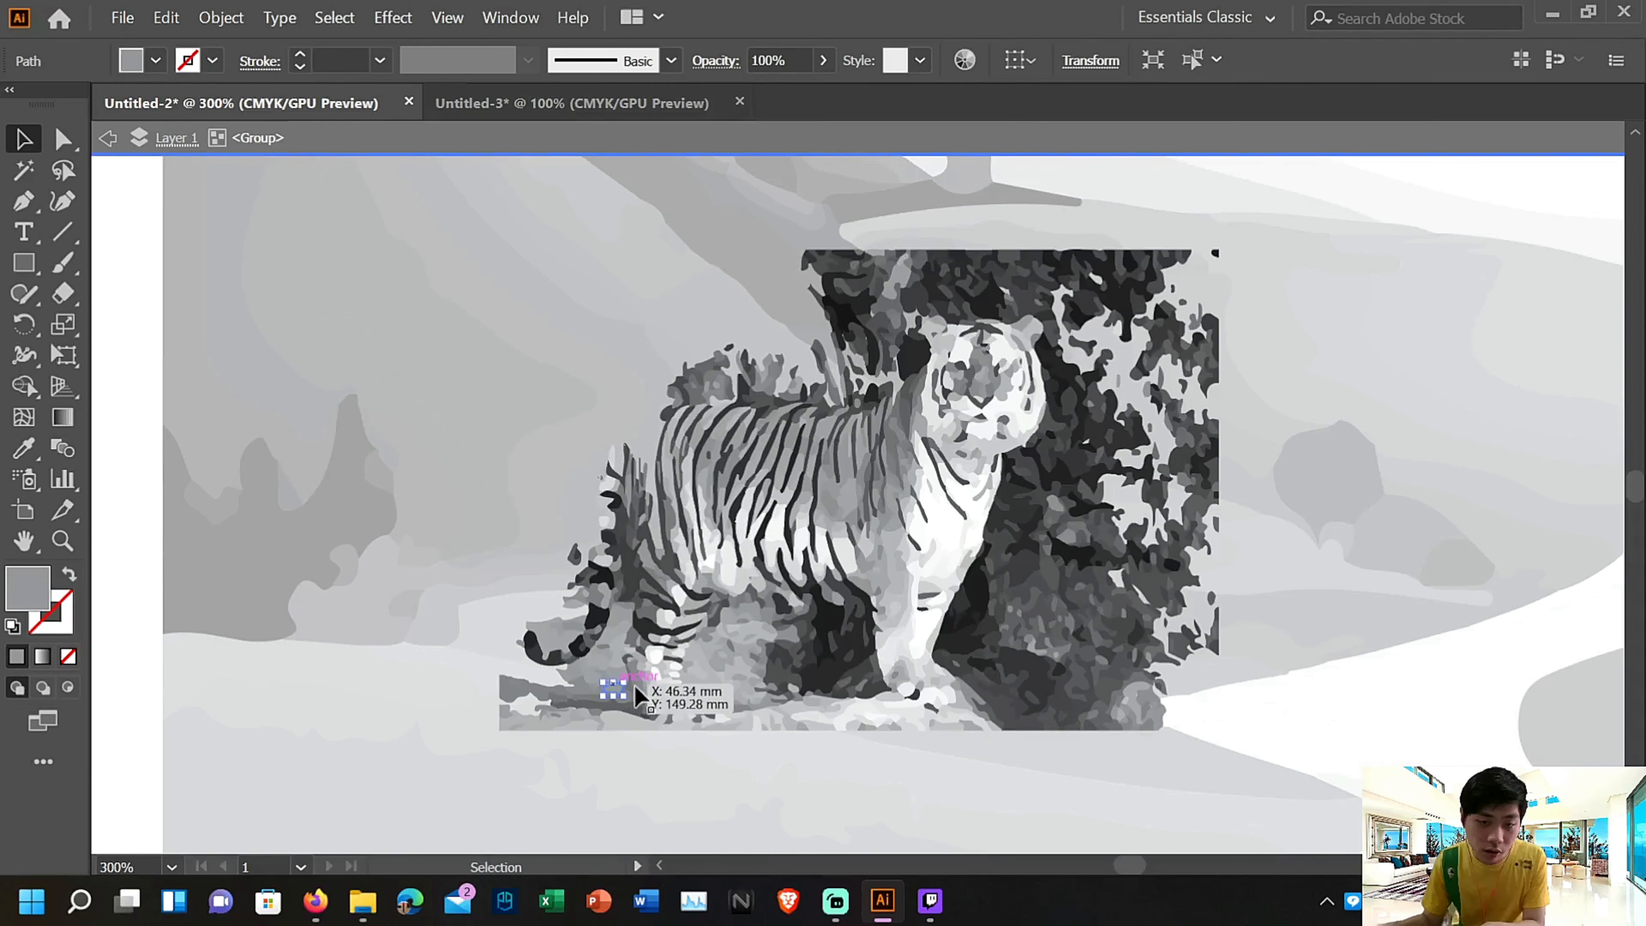
key(Delete)
click(663, 691)
key(Delete)
click(671, 718)
key(Delete)
click(596, 712)
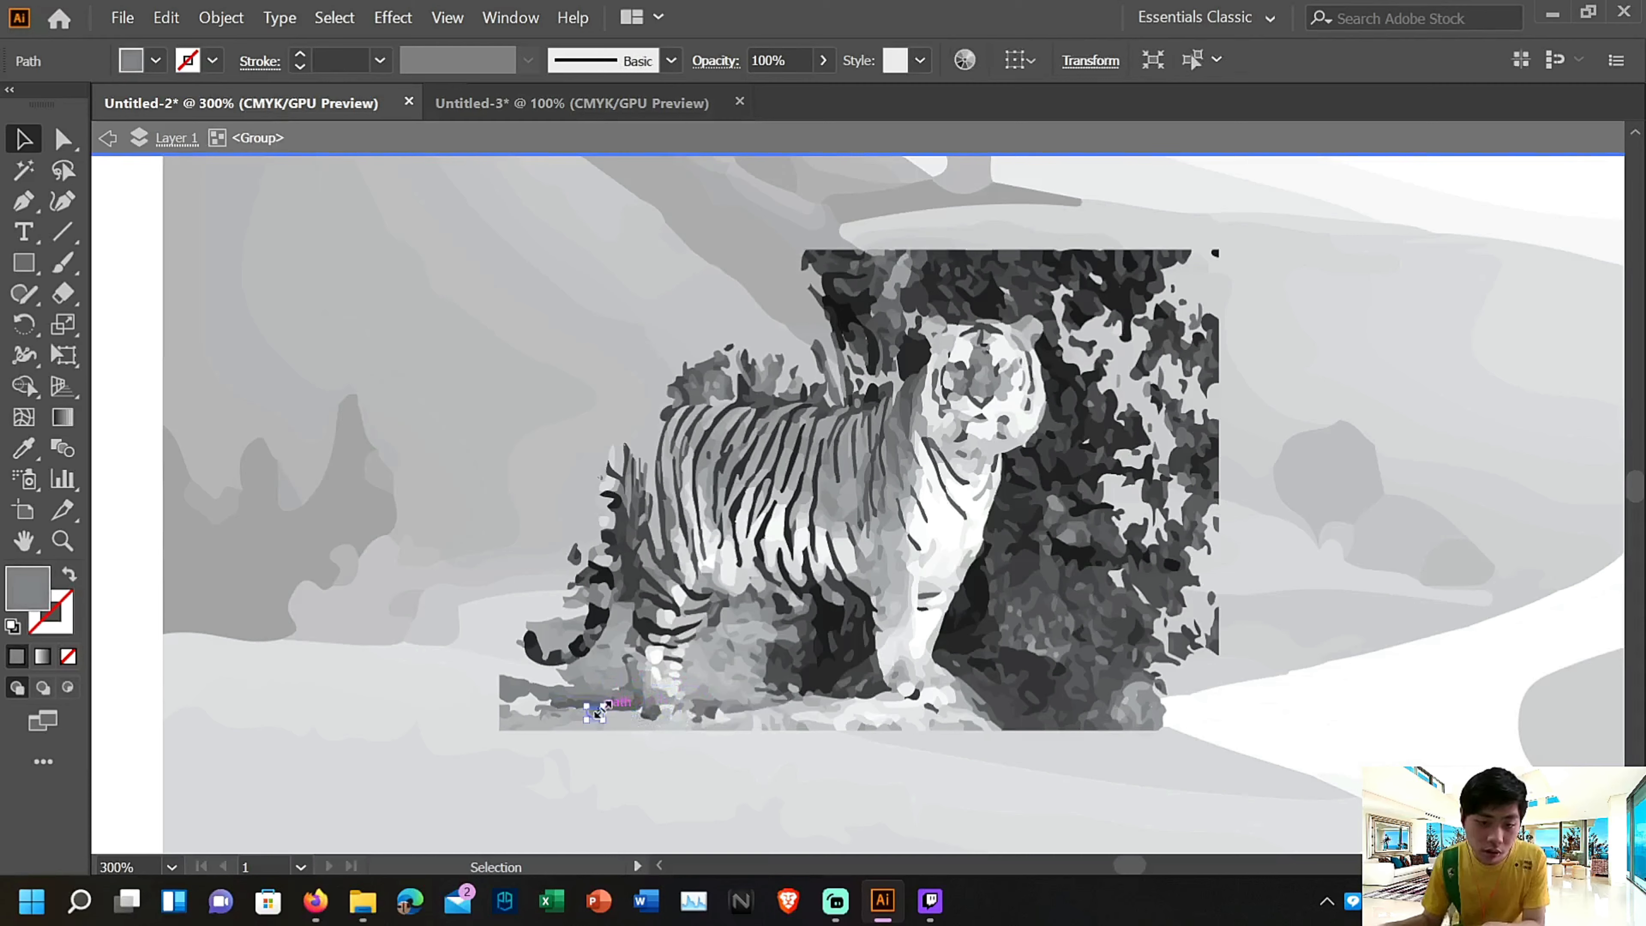
key(Delete)
click(546, 709)
key(Delete)
click(514, 721)
key(Delete)
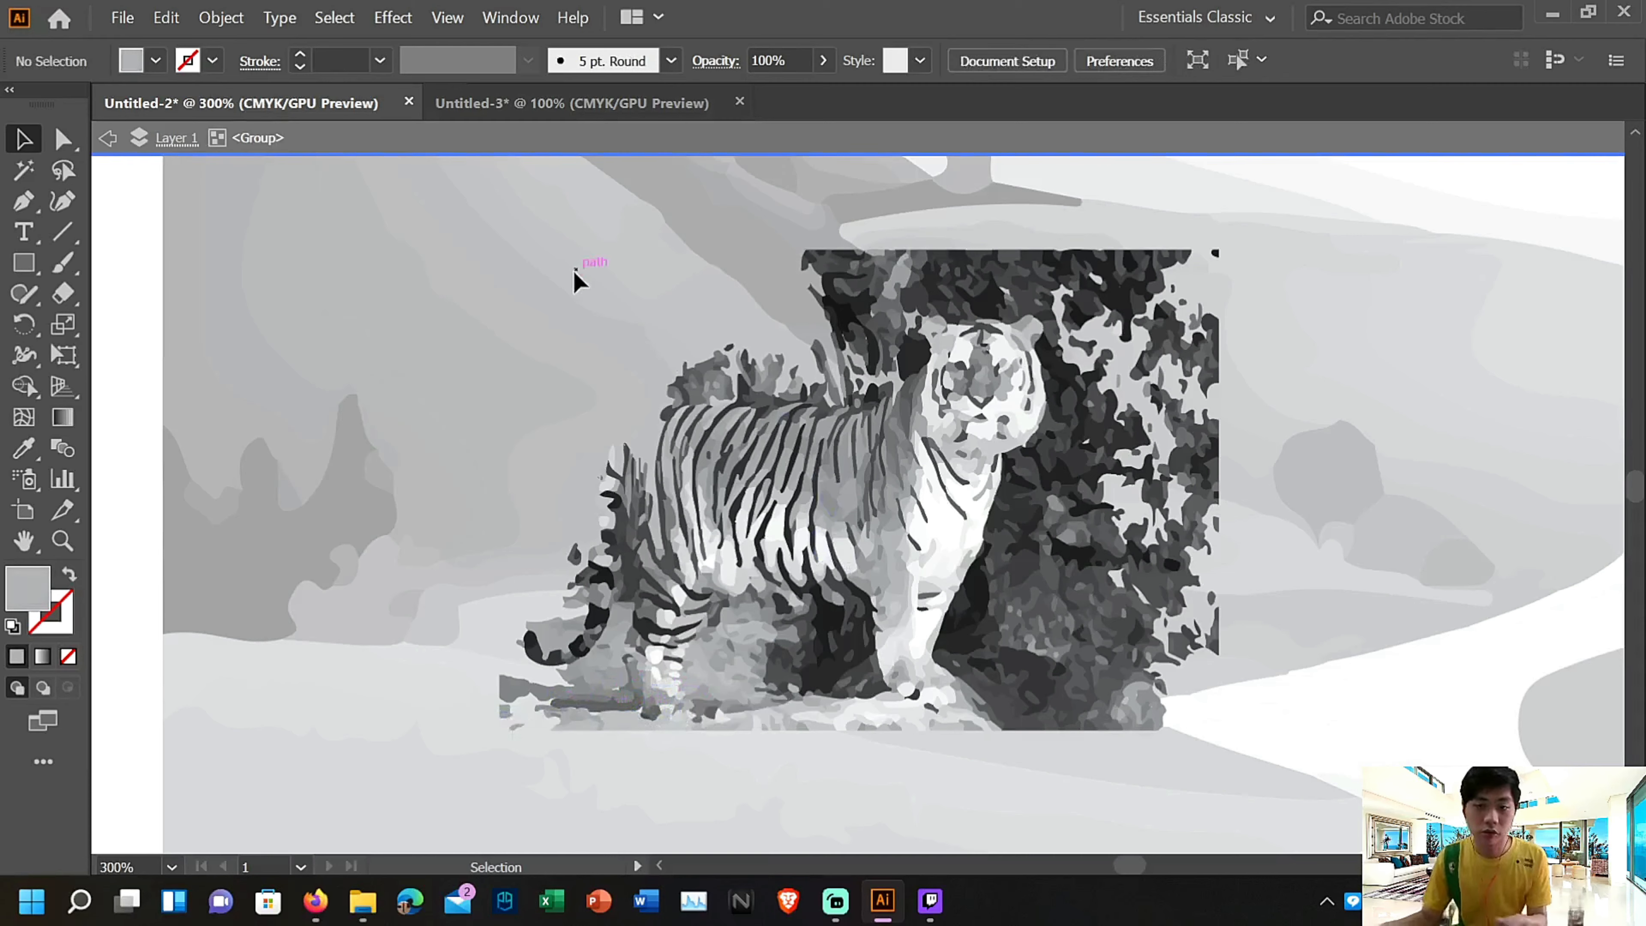
Shift most of the tiger picture down and to the left, and delete it with its leftover tail and ground fragments
drag(1302, 776, 1300, 773)
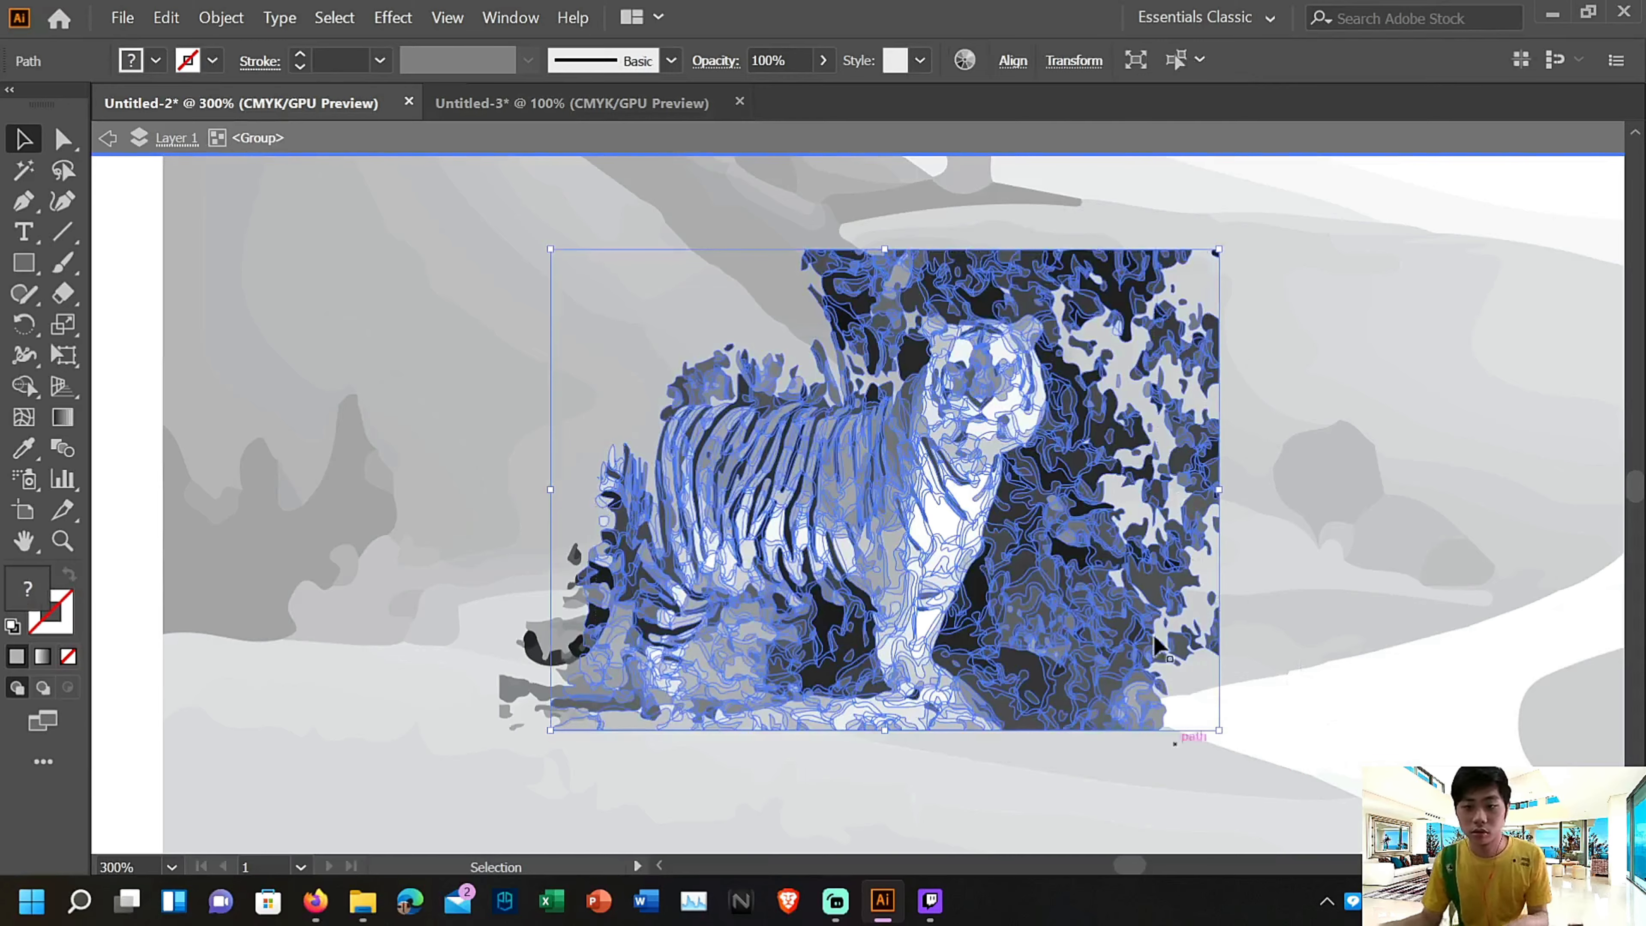
drag(1090, 364, 829, 398)
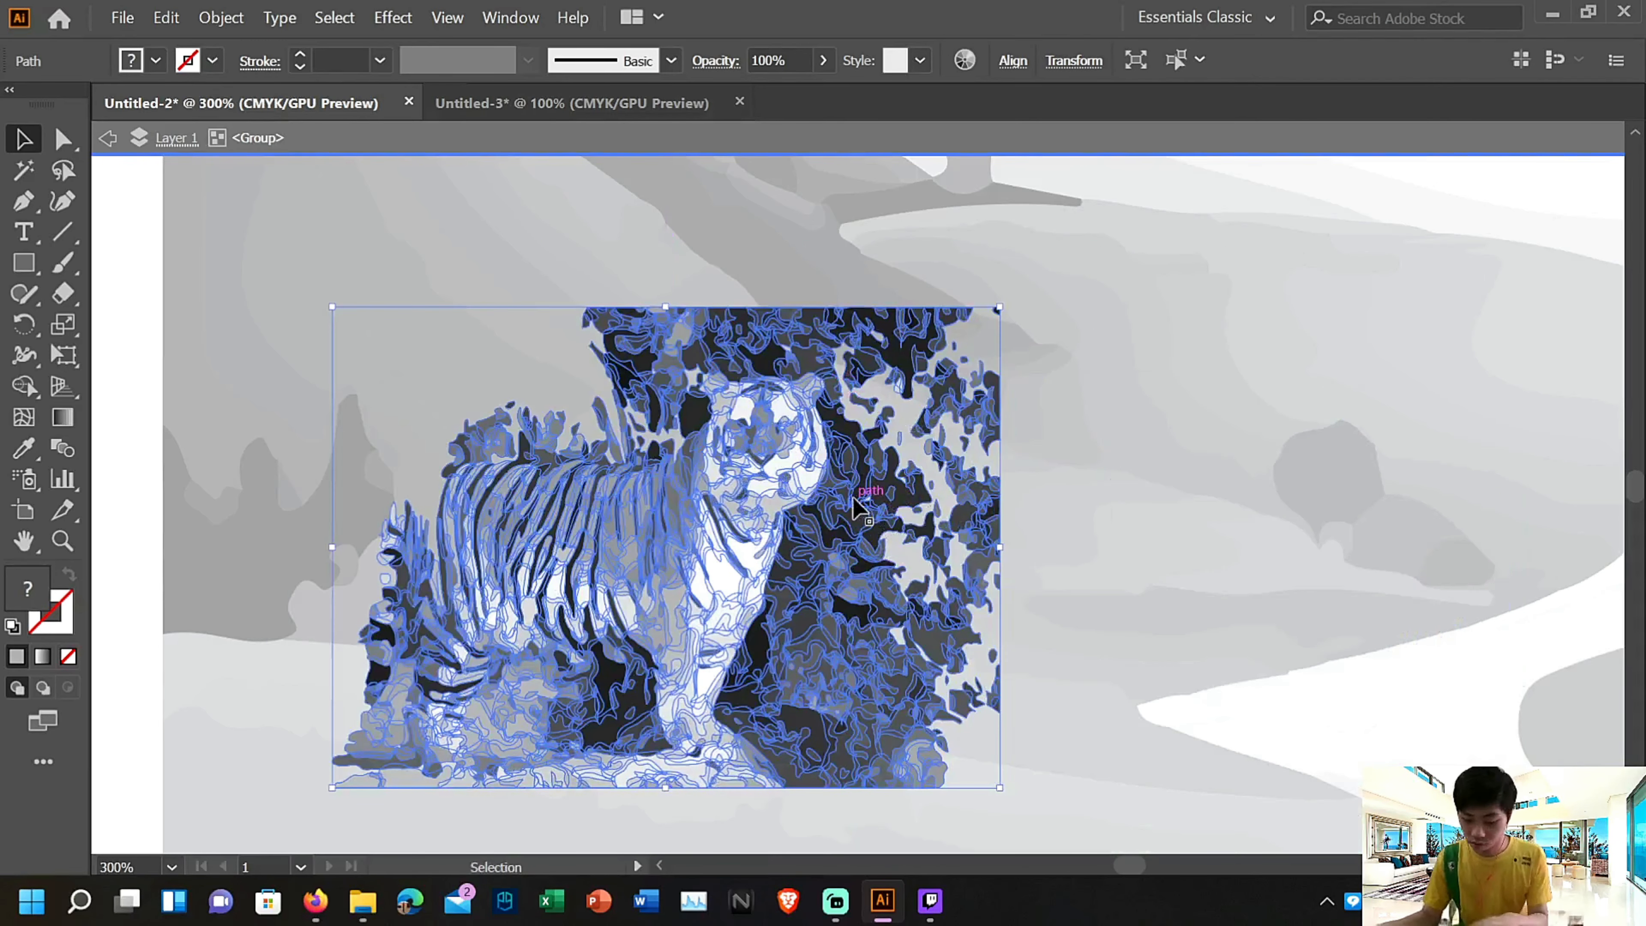
key(Delete)
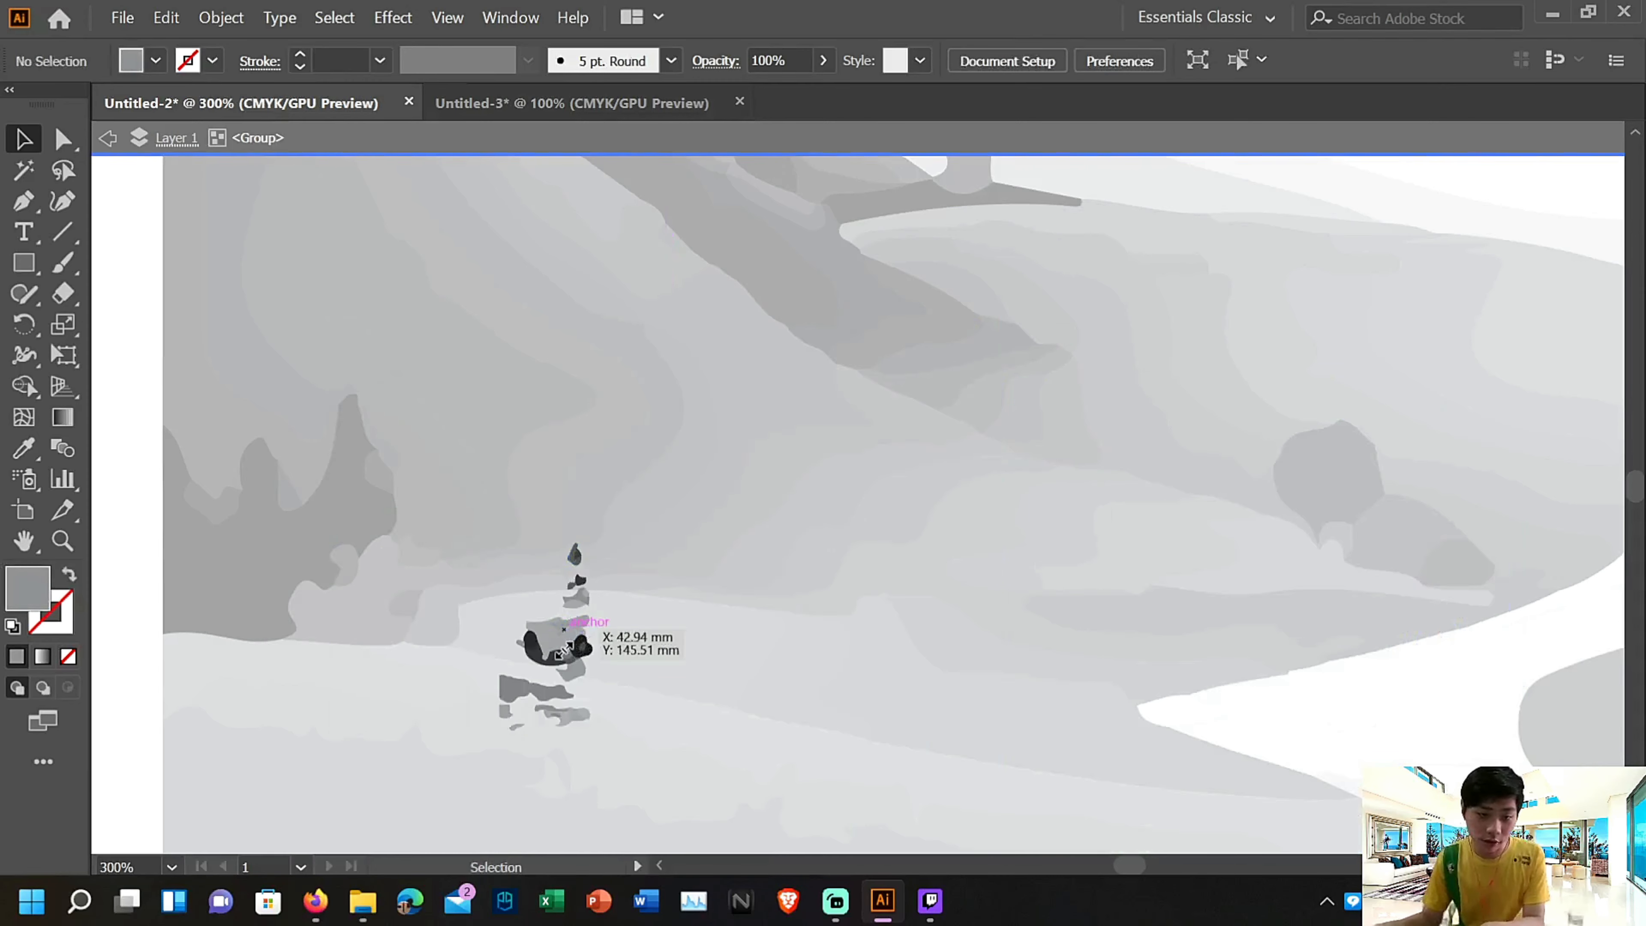
double_click(559, 637)
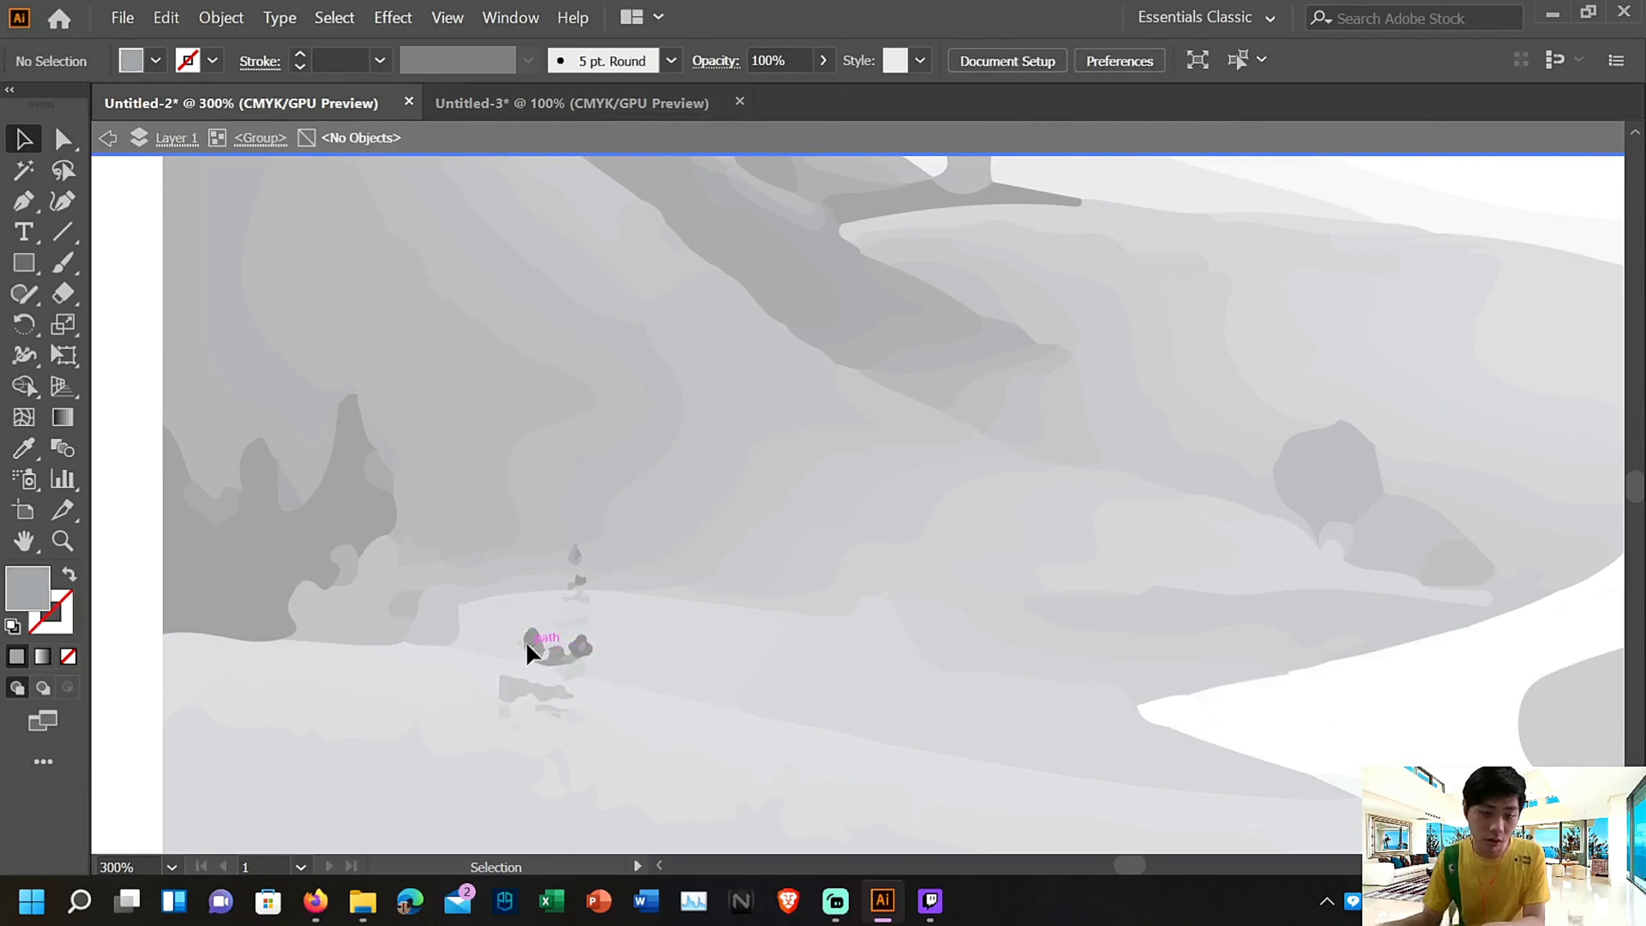
key(Escape)
key(Delete)
Switch to the Untitled-3 document and delete the main area of the traced tiger picture, including the whole tiger
scroll(815, 686, down, 5)
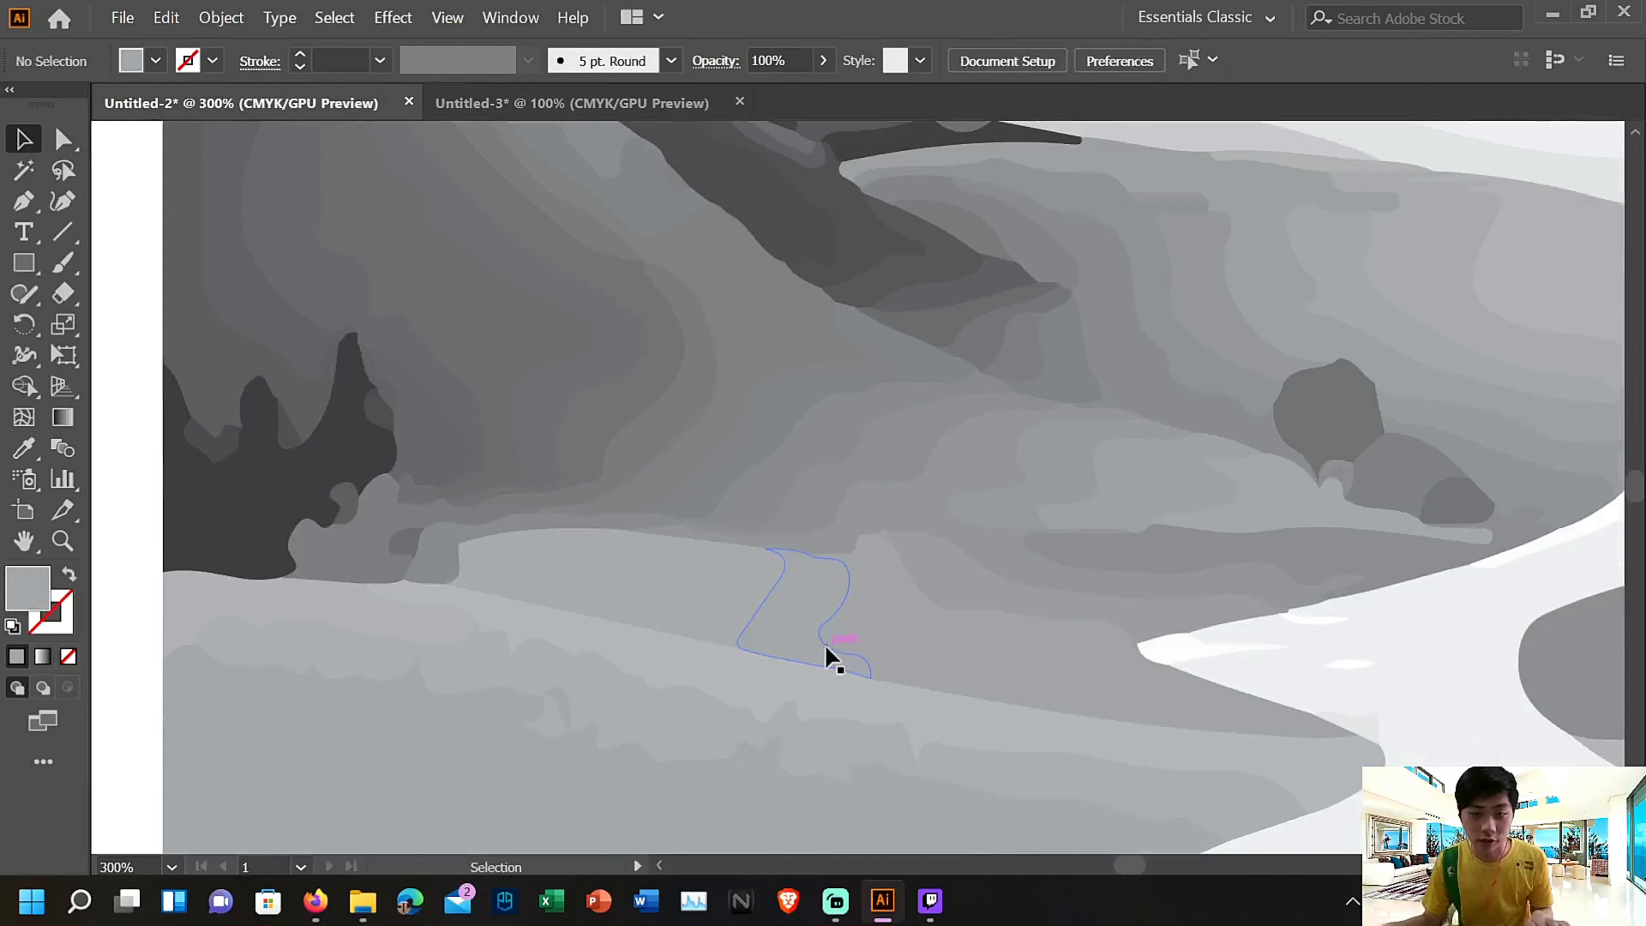
scroll(832, 660, down, 2)
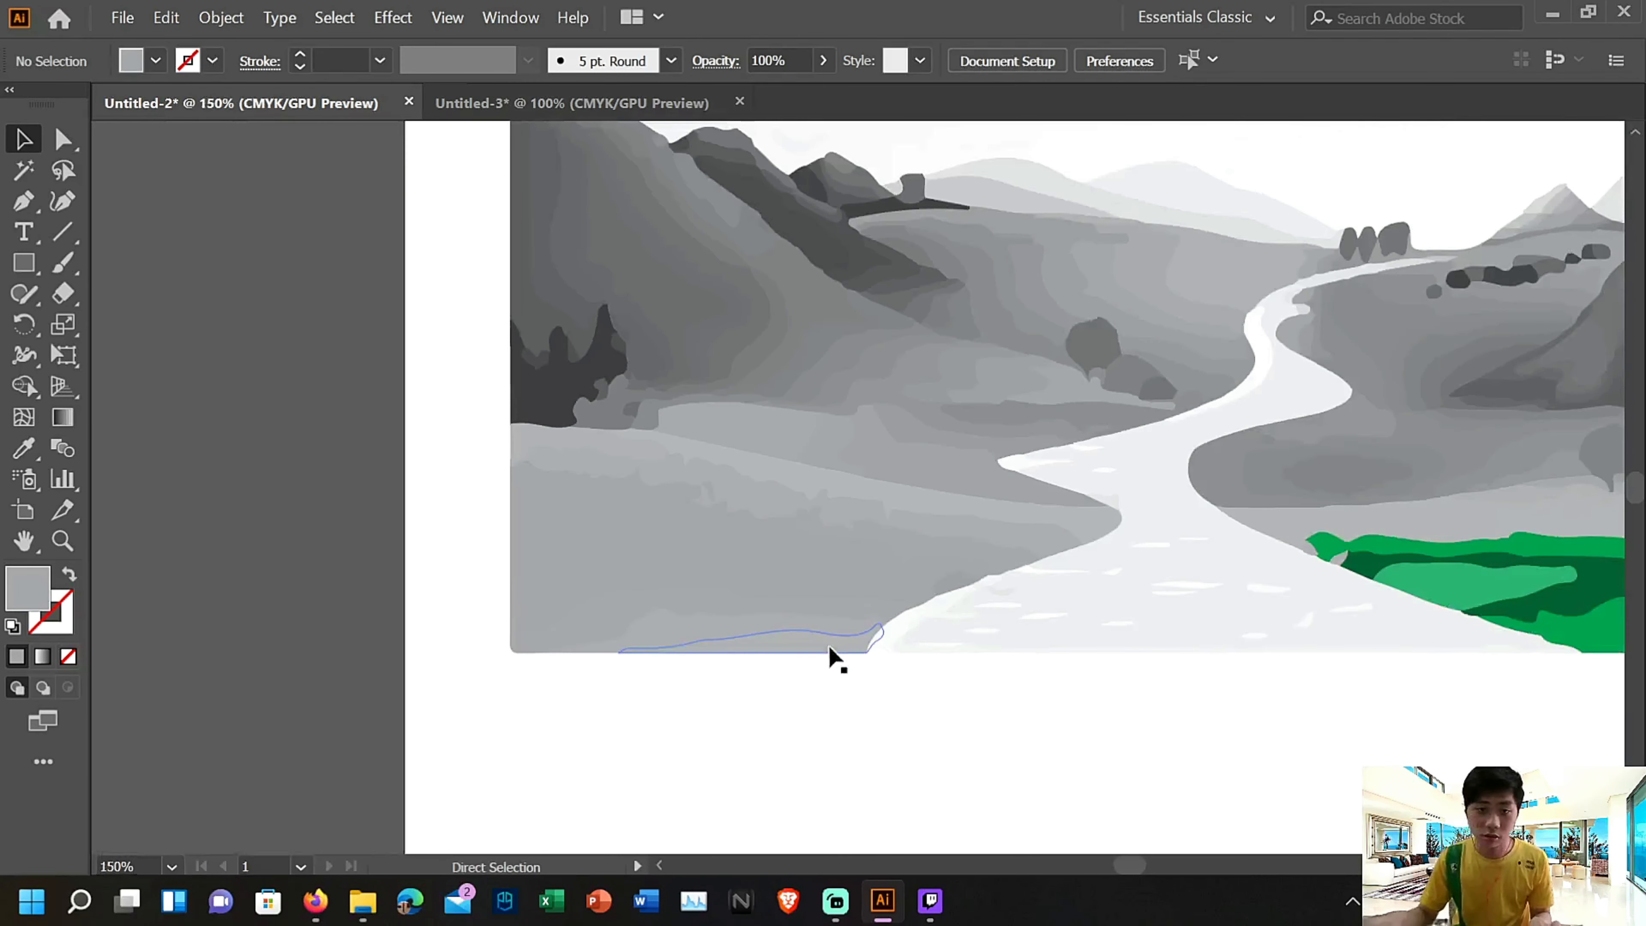
scroll(829, 658, up, 2)
click(433, 118)
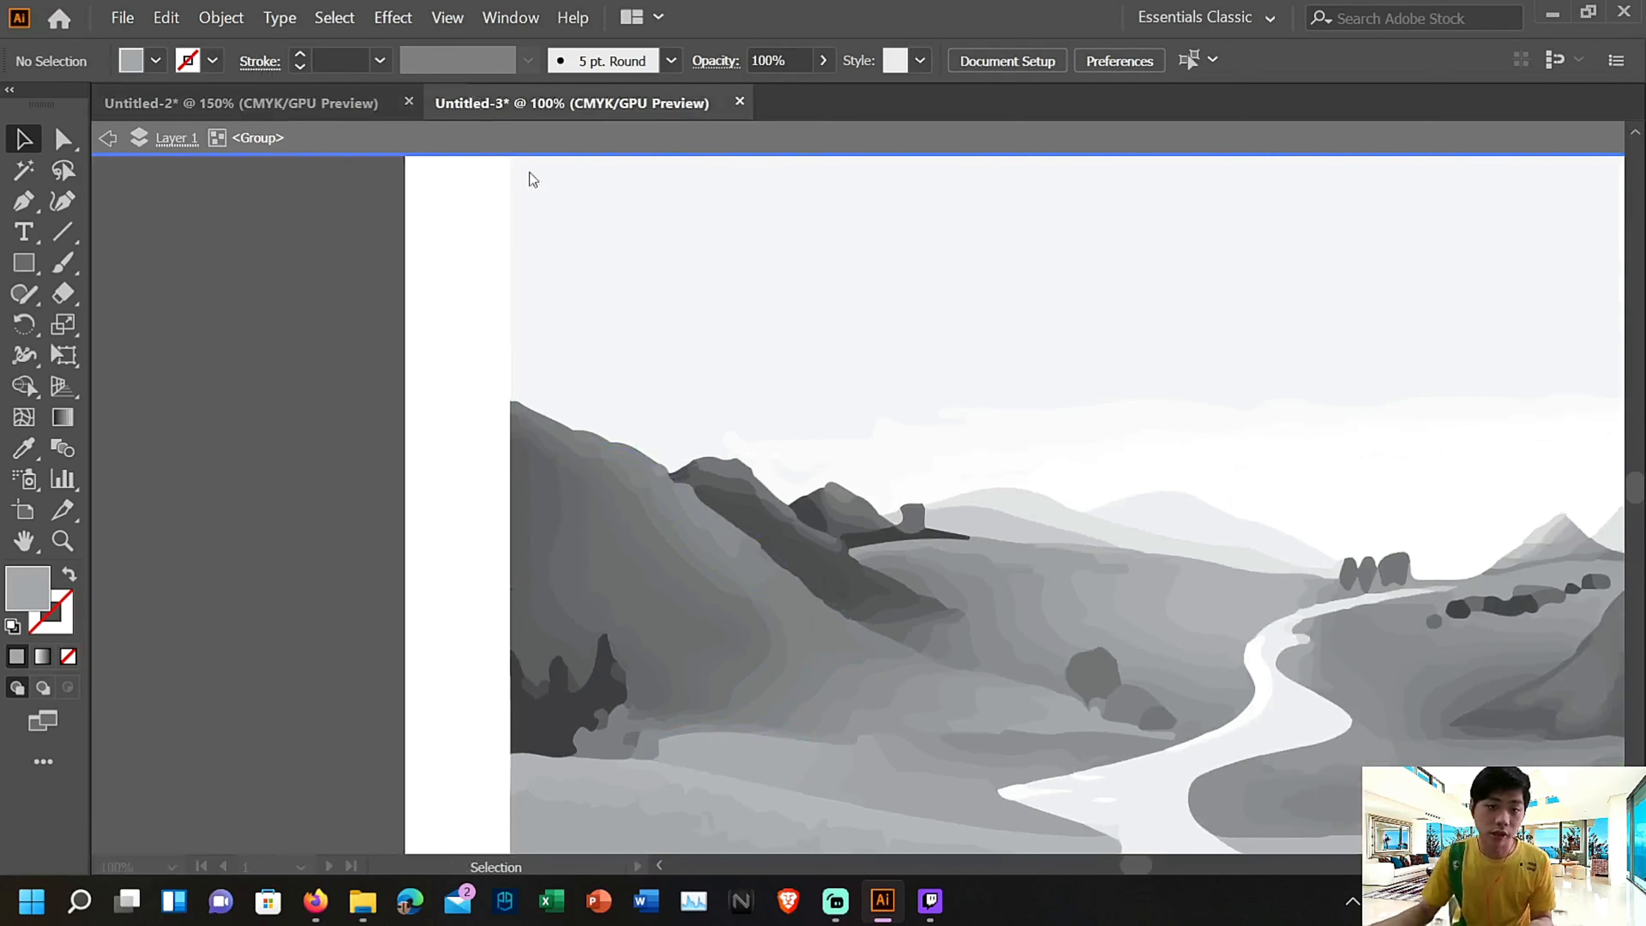
click(482, 189)
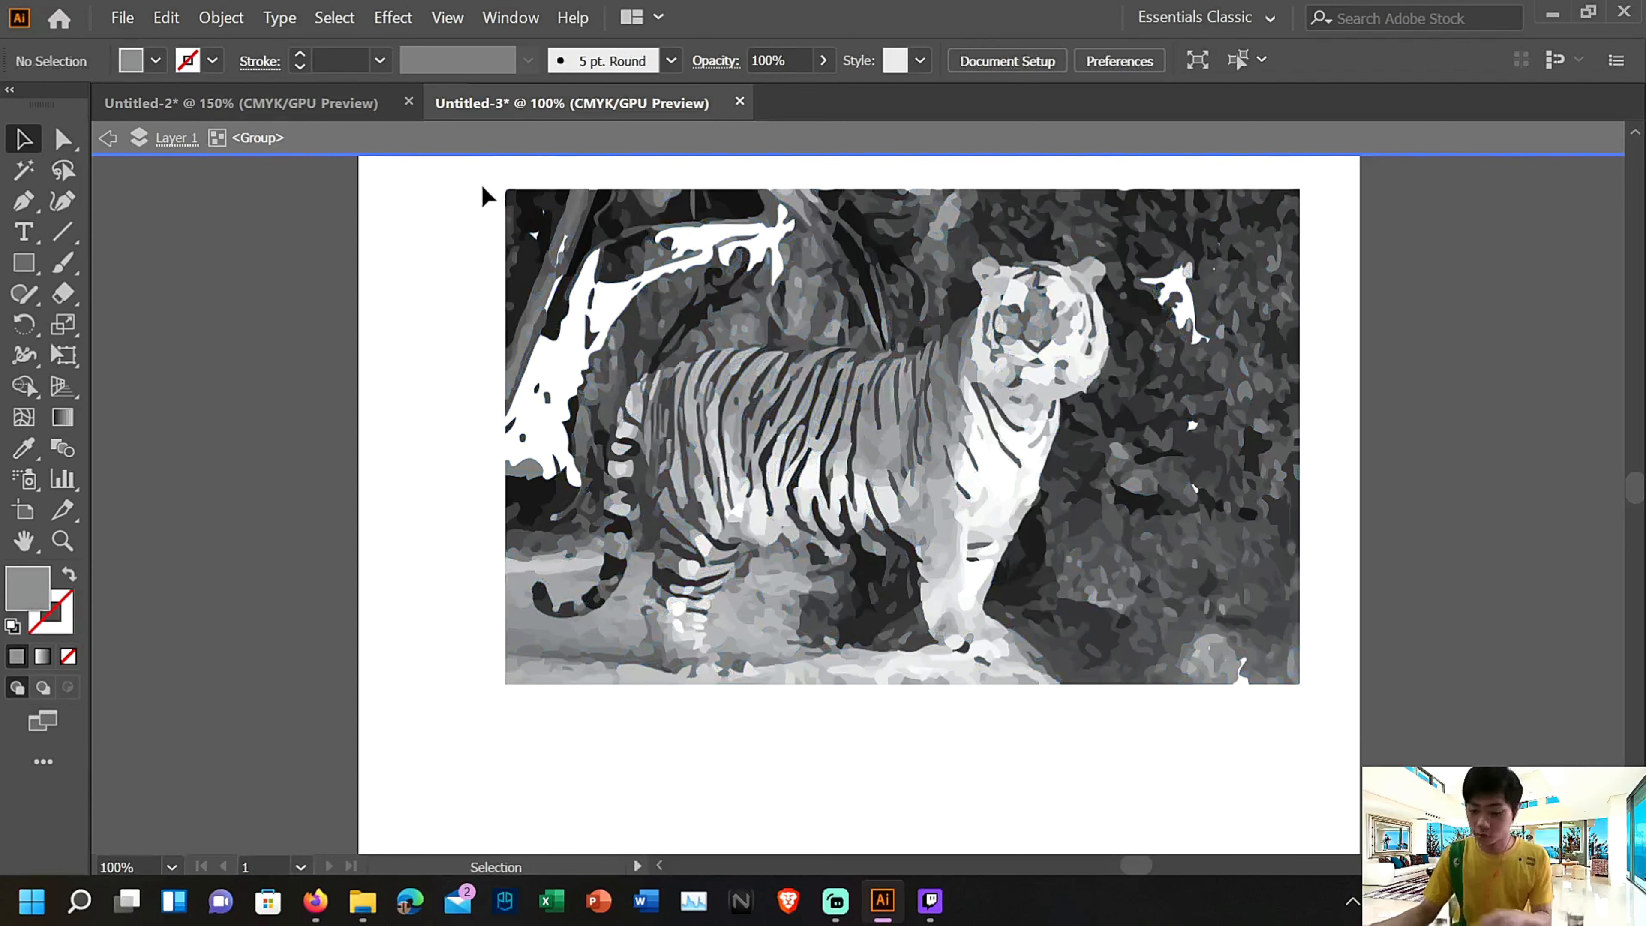
scroll(498, 200, up, 1)
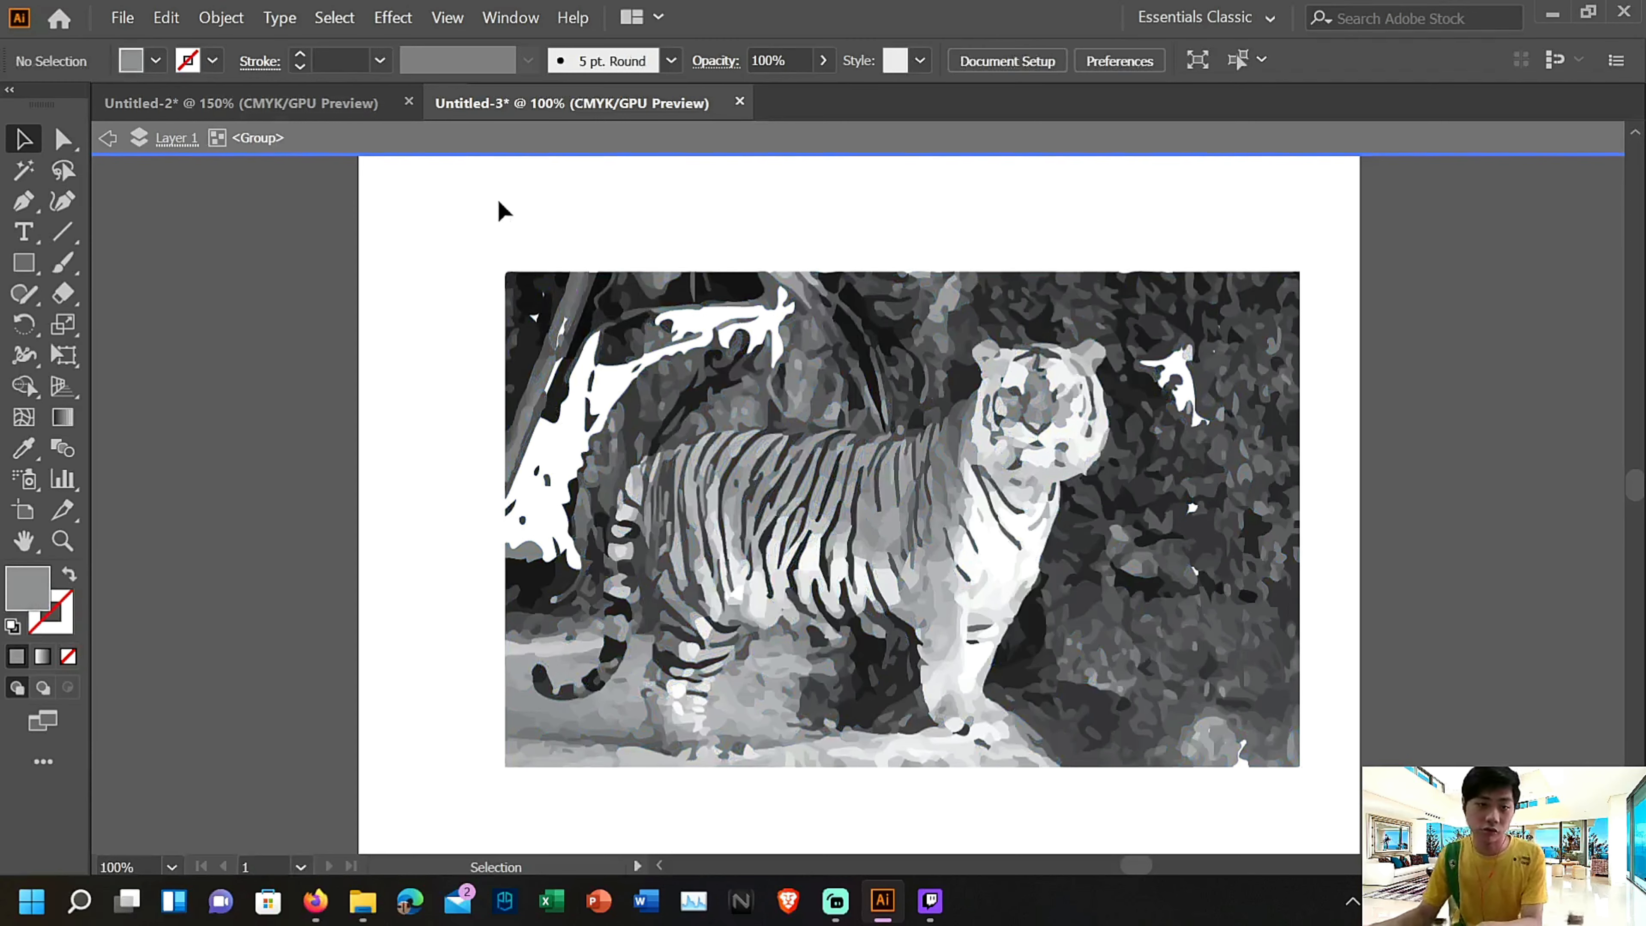
drag(1183, 738, 1183, 733)
key(Delete)
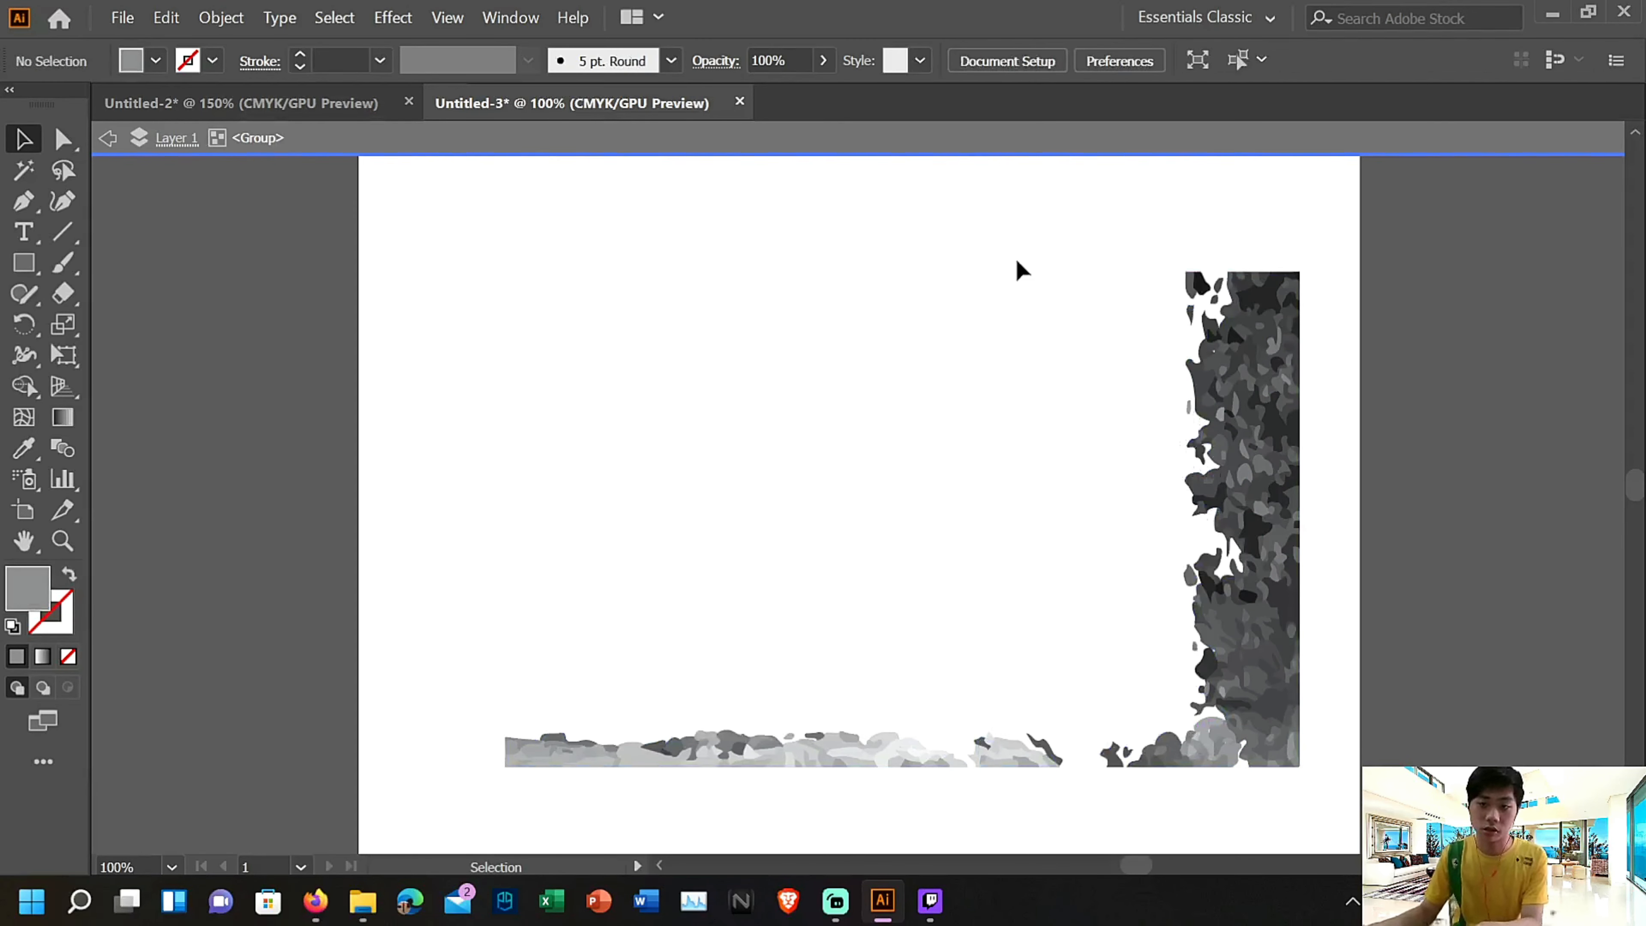
Delete the remaining foliage and ground strips of the tiger picture, and return to the Untitled-2 landscape
drag(1379, 724, 1379, 725)
key(Delete)
drag(471, 760, 1288, 799)
key(Delete)
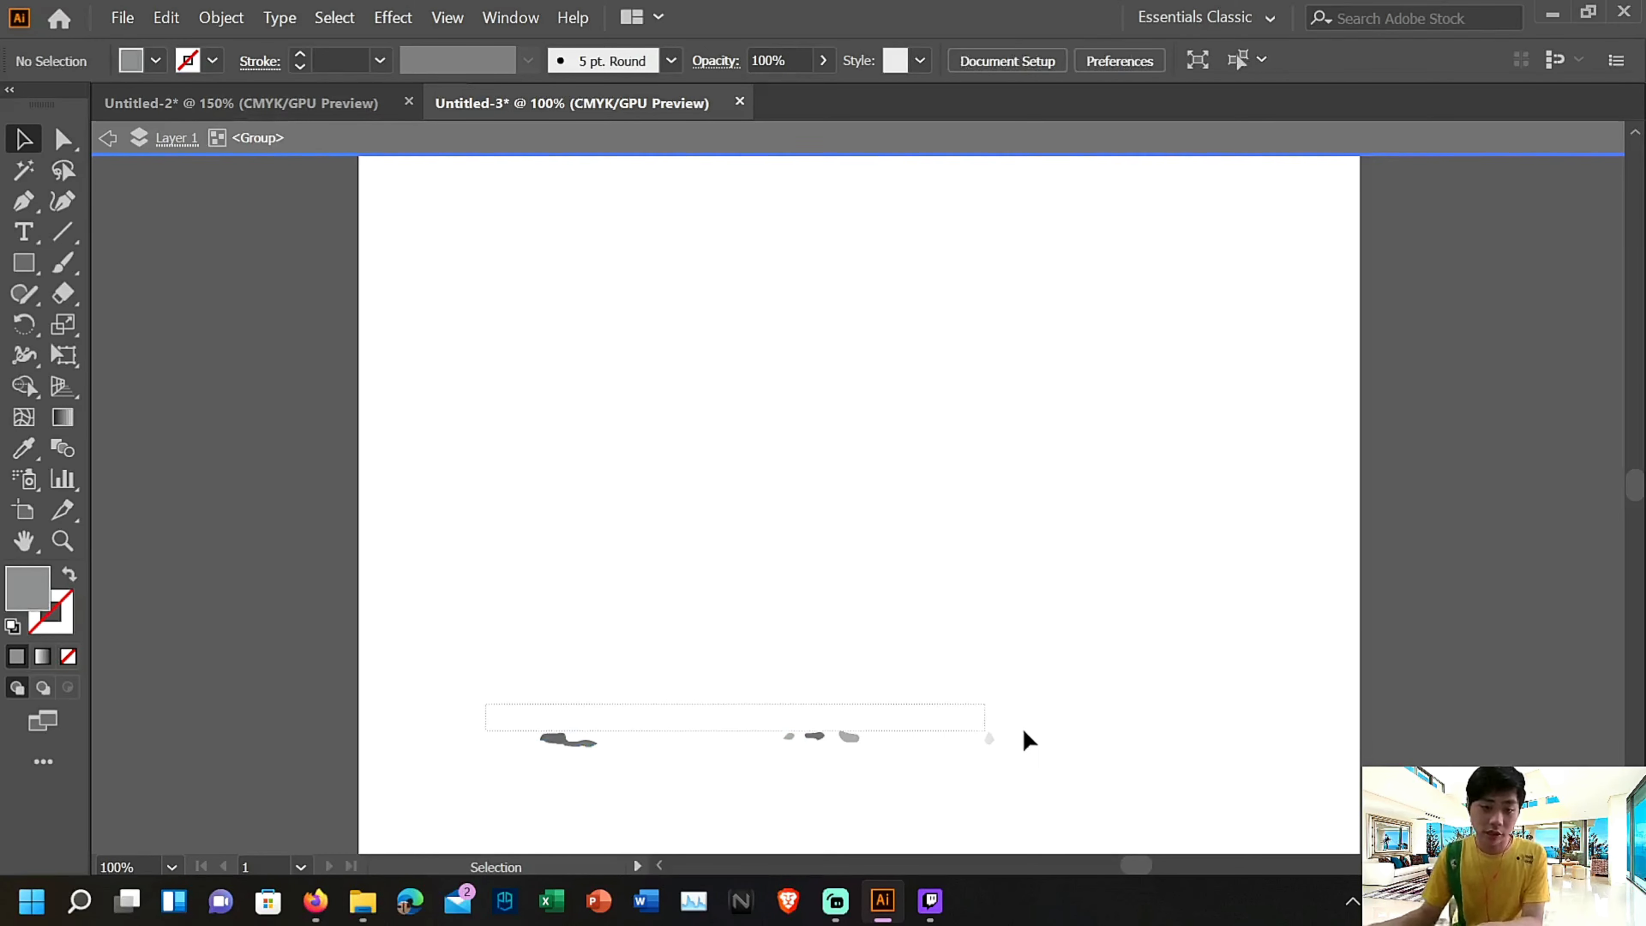
drag(1031, 739, 1018, 811)
key(Delete)
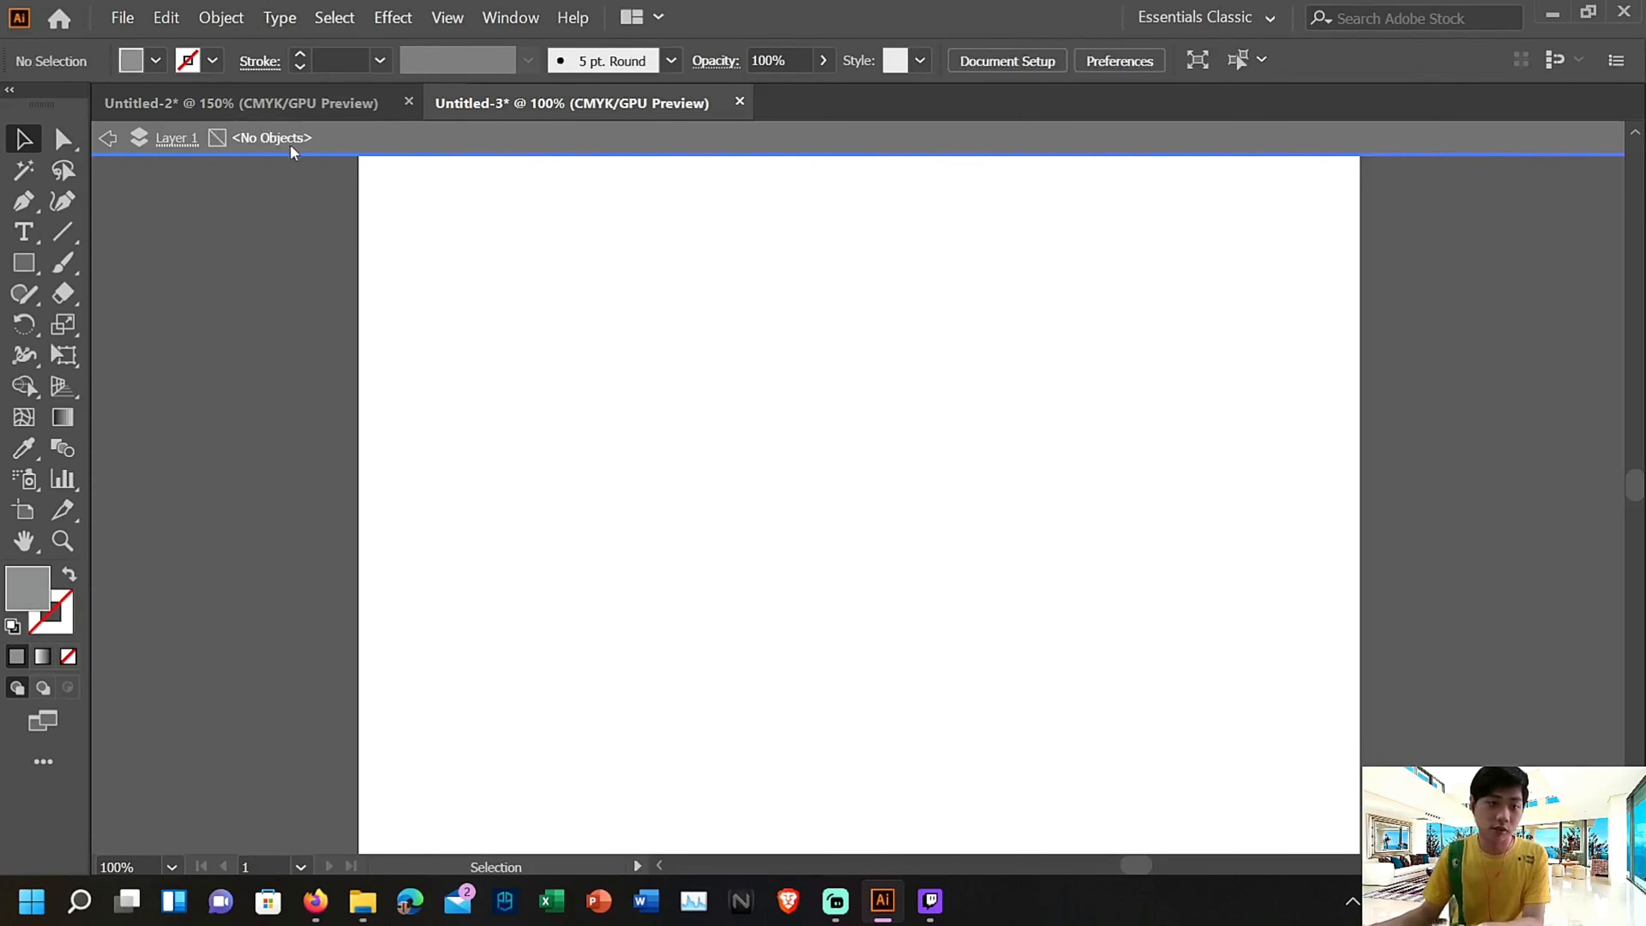
click(305, 105)
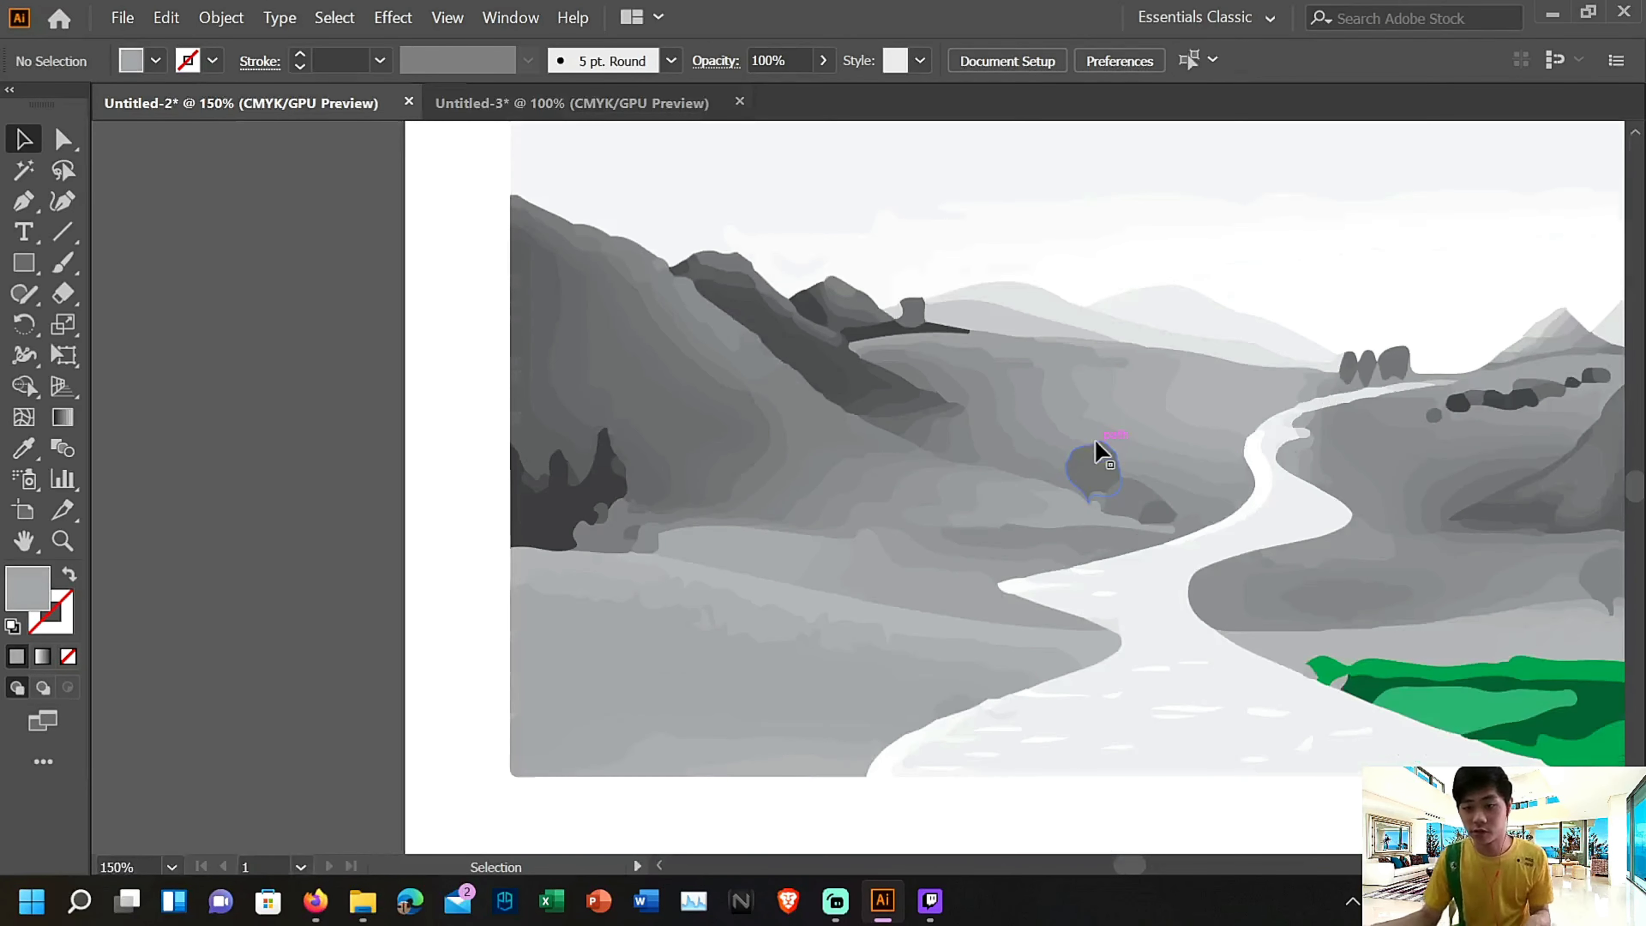
key(ctrl+plus)
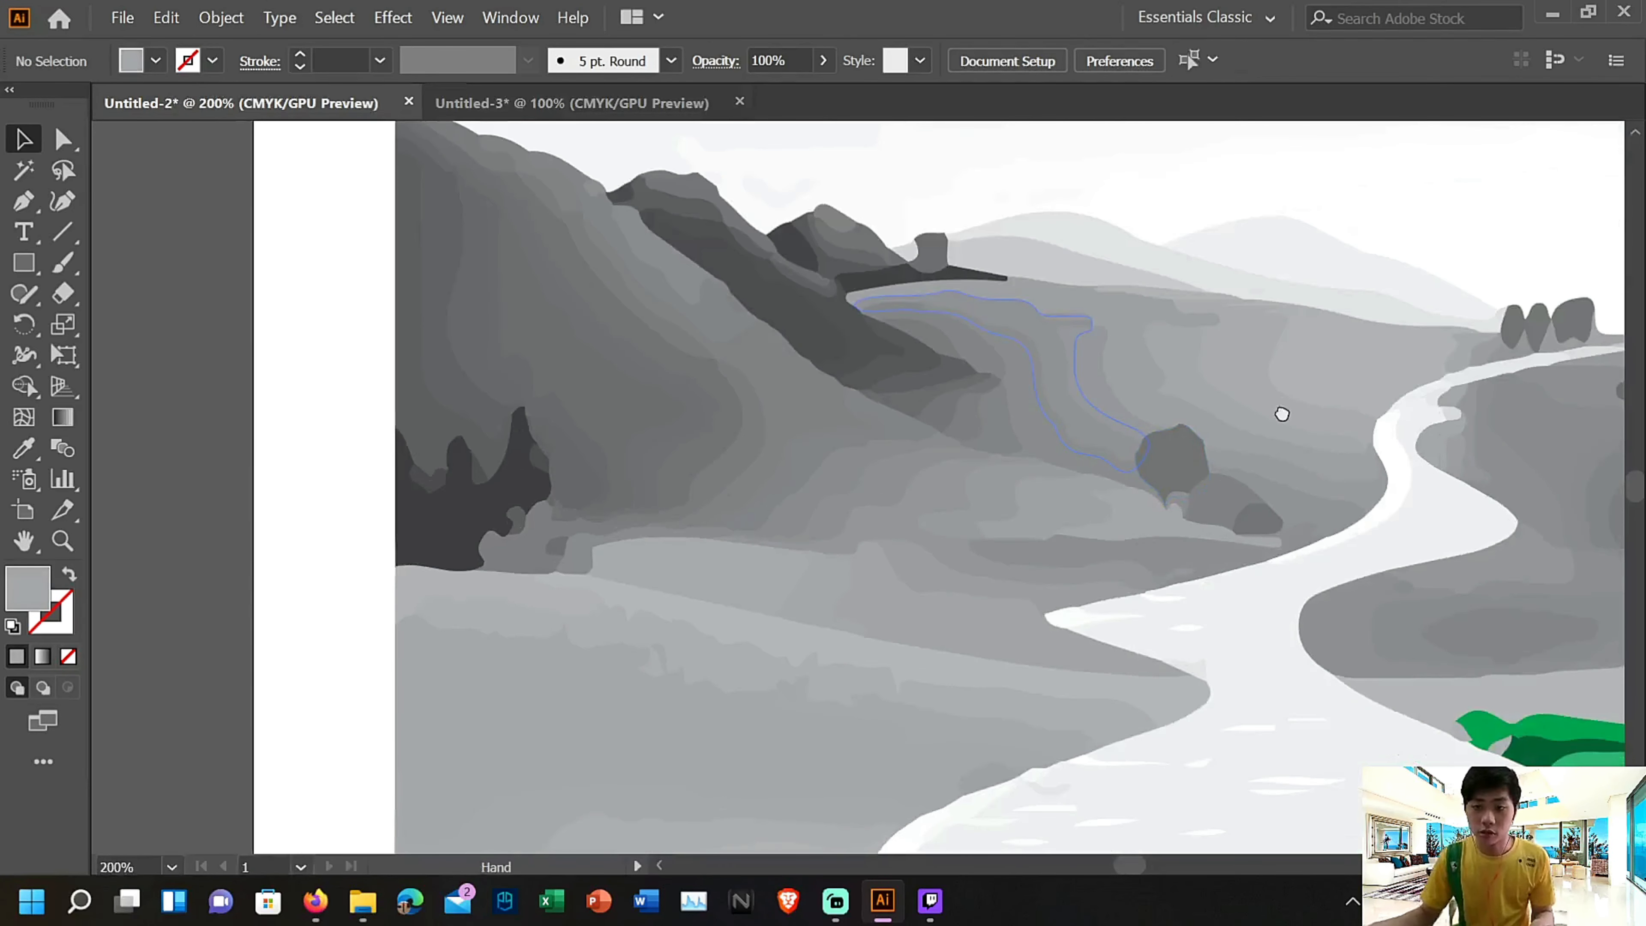
Fill the wavy cloud band and the large white sky area above the distant hills with cyan
drag(1281, 414, 708, 658)
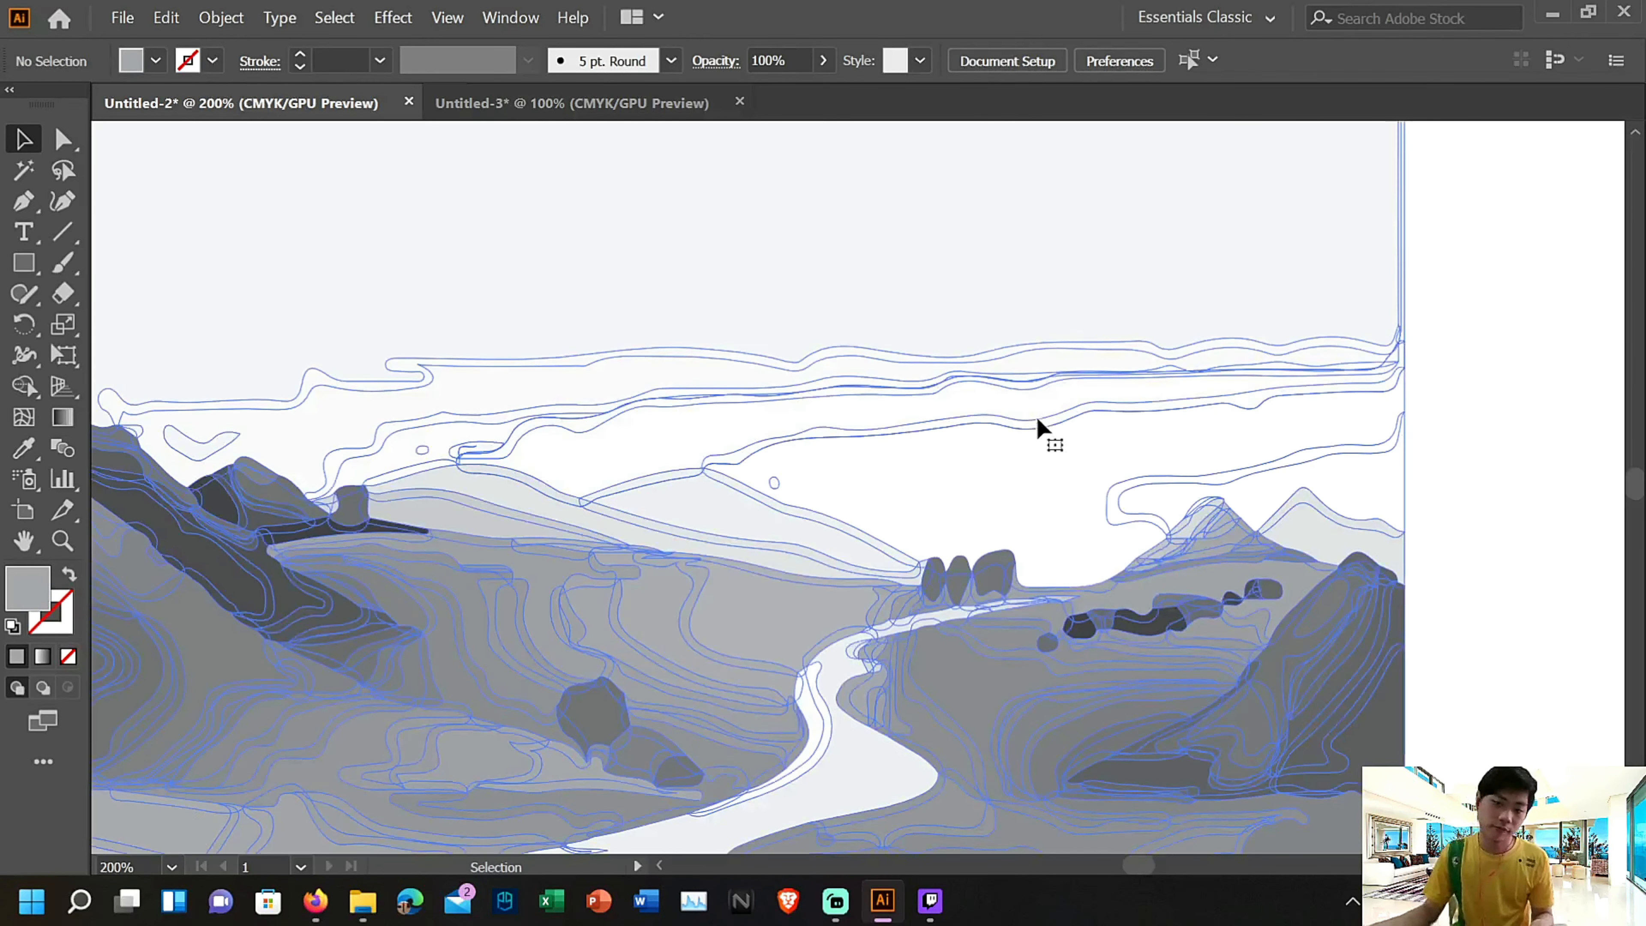
double_click(1037, 424)
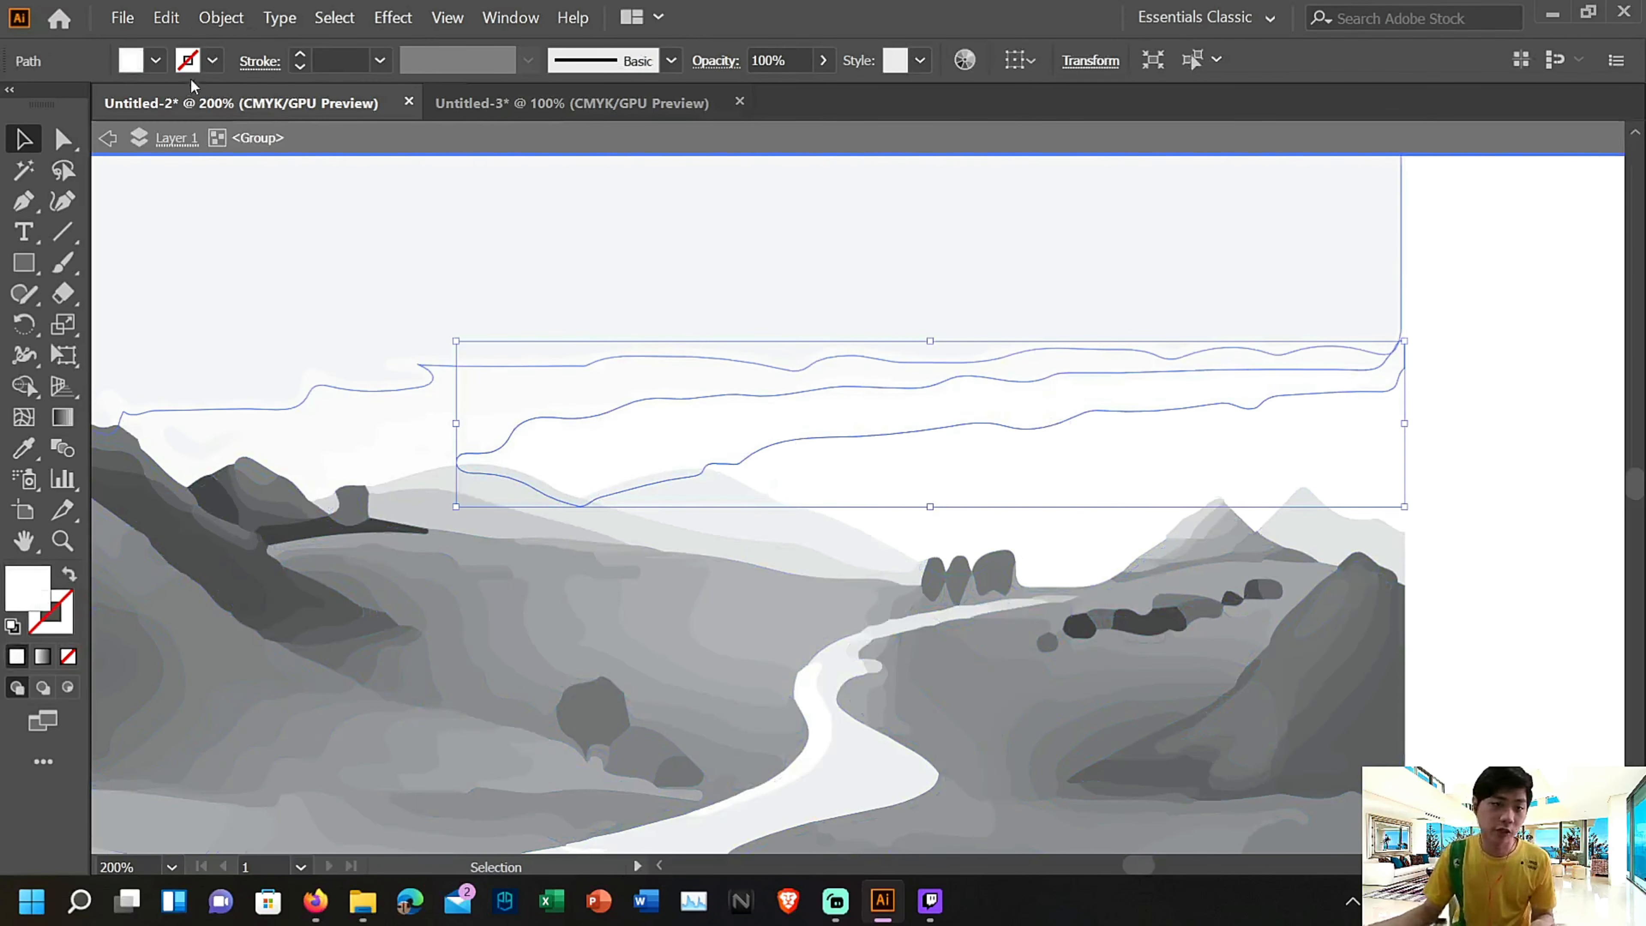
click(156, 62)
click(144, 114)
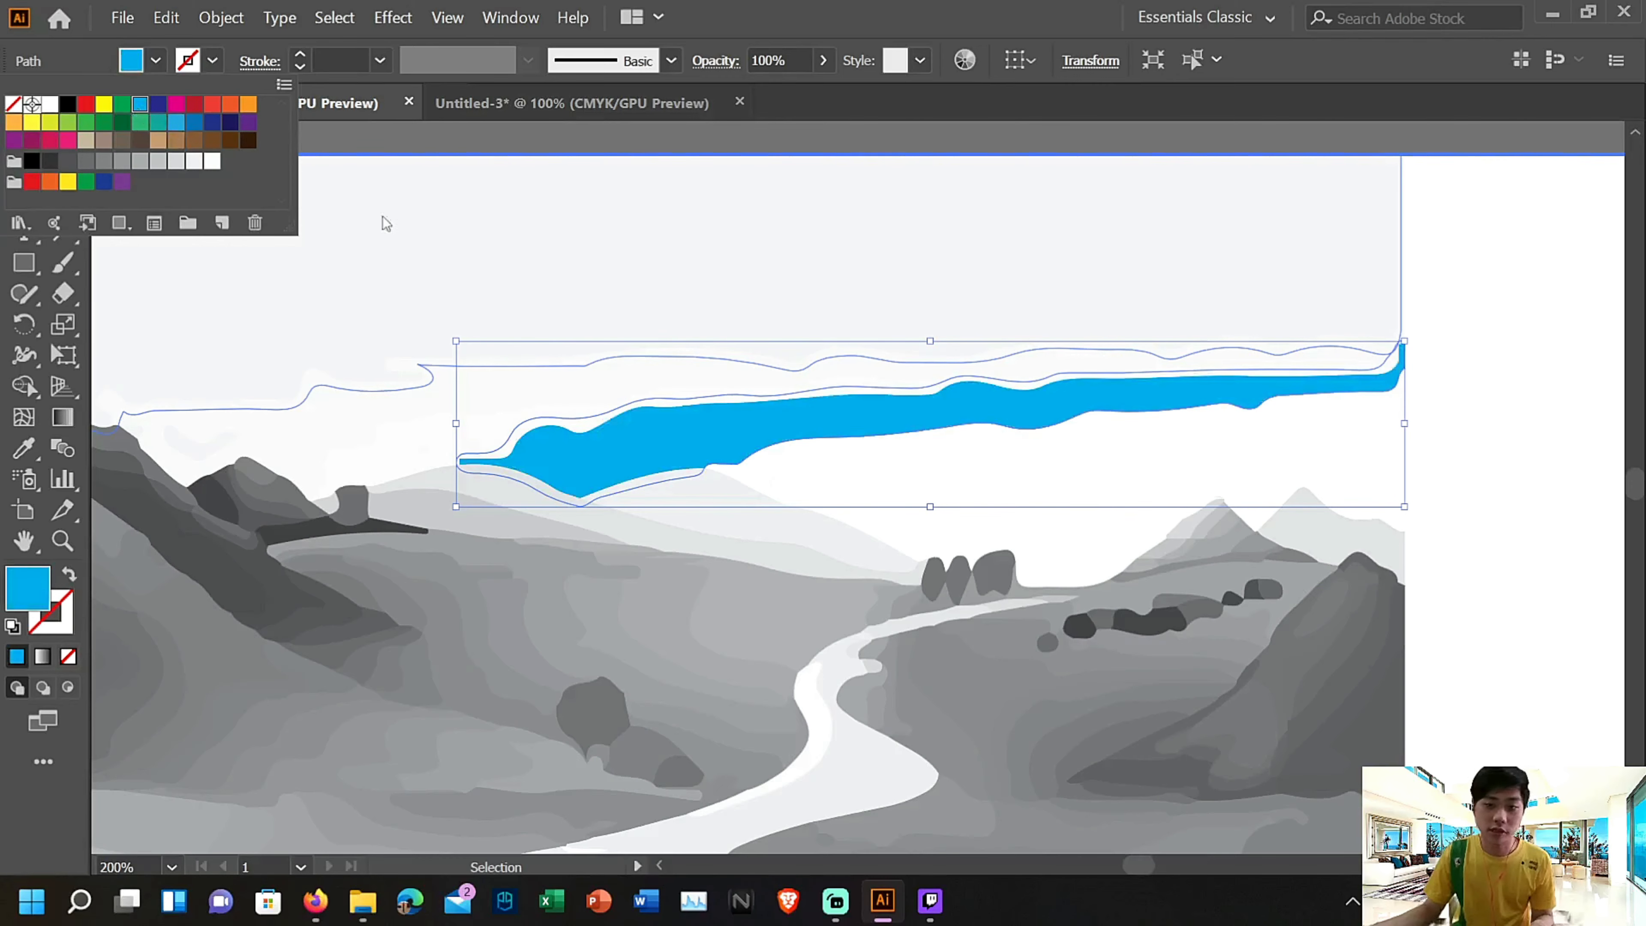
double_click(888, 458)
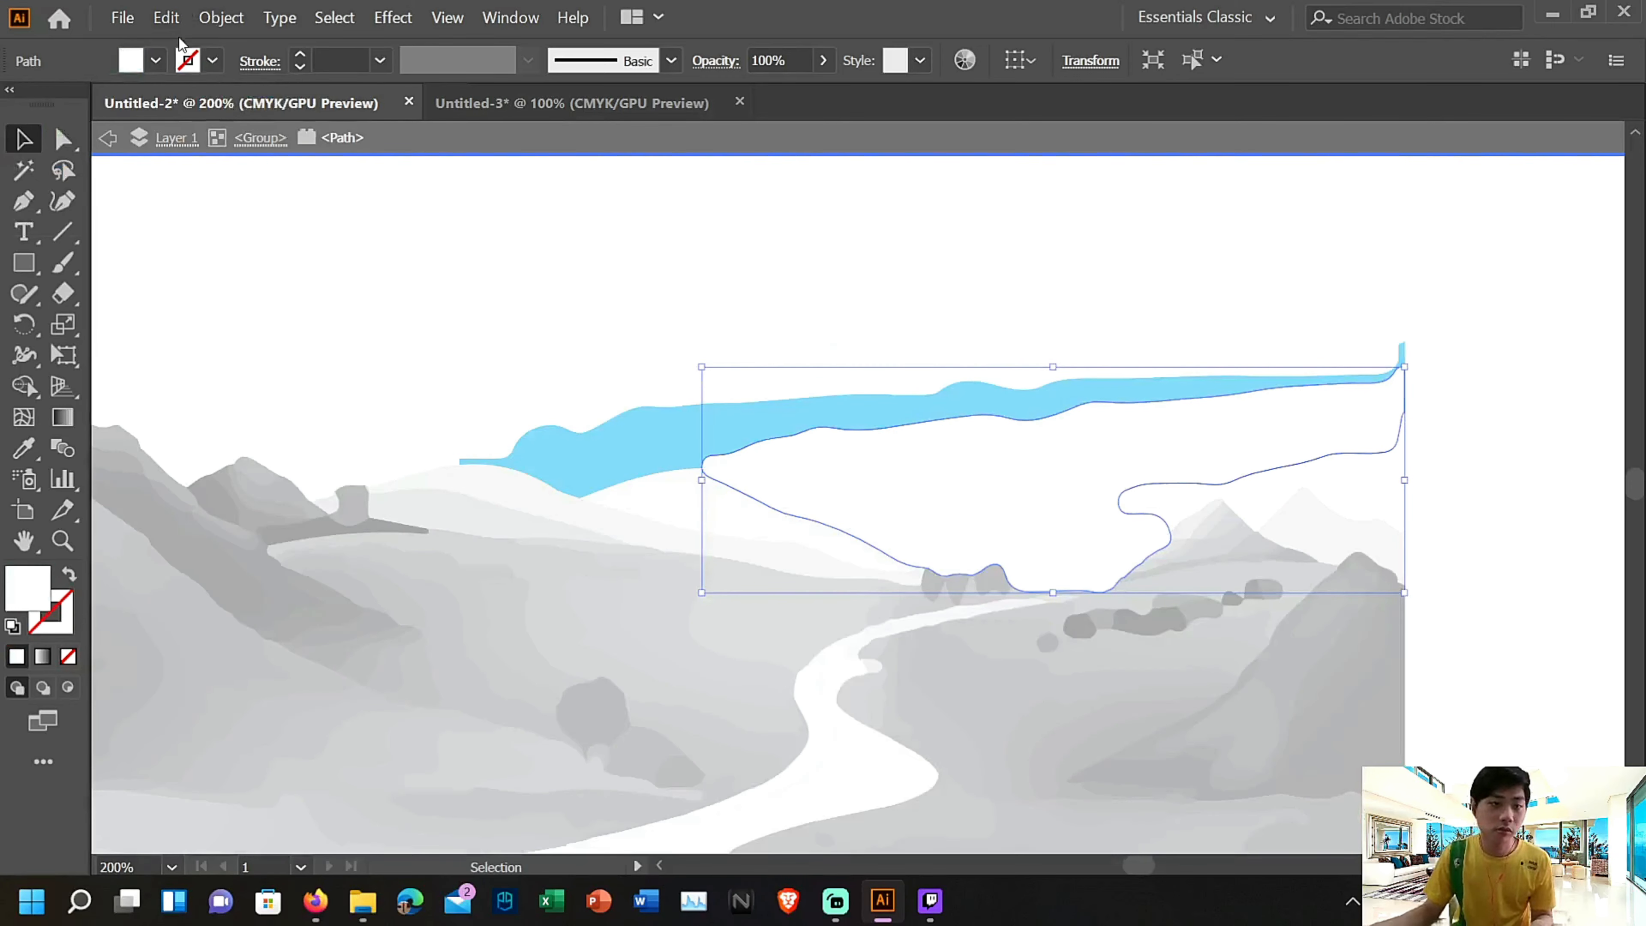
click(156, 60)
click(141, 105)
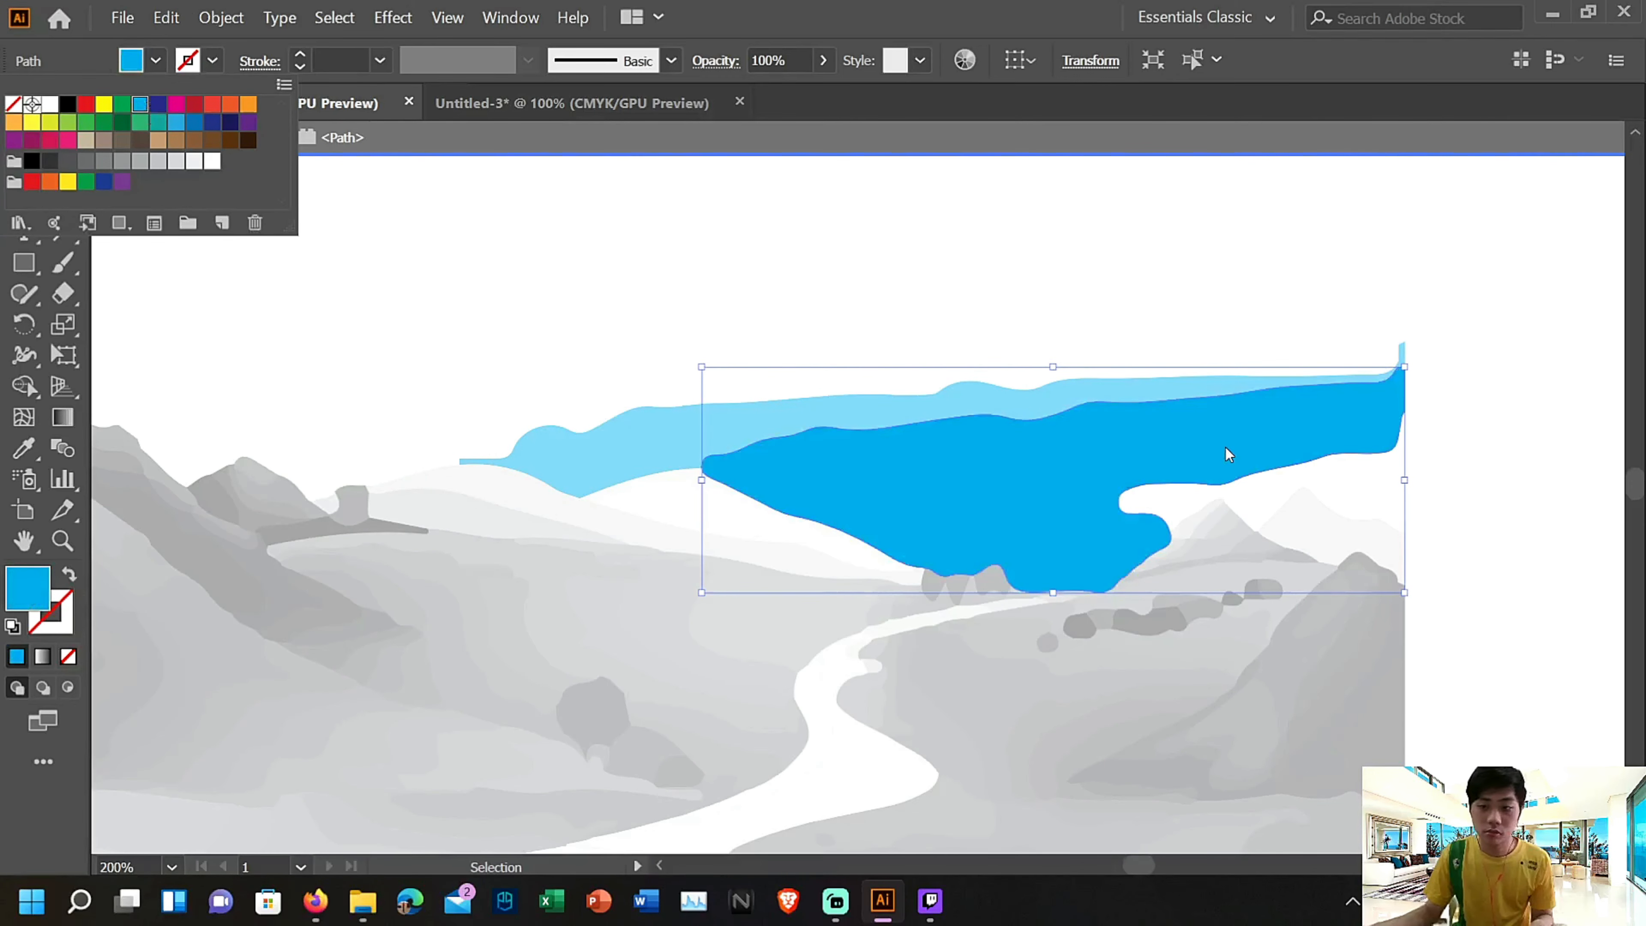
double_click(868, 181)
Move the large pale upper sky shape away from the landscape and back over it
scroll(950, 346, up, 2)
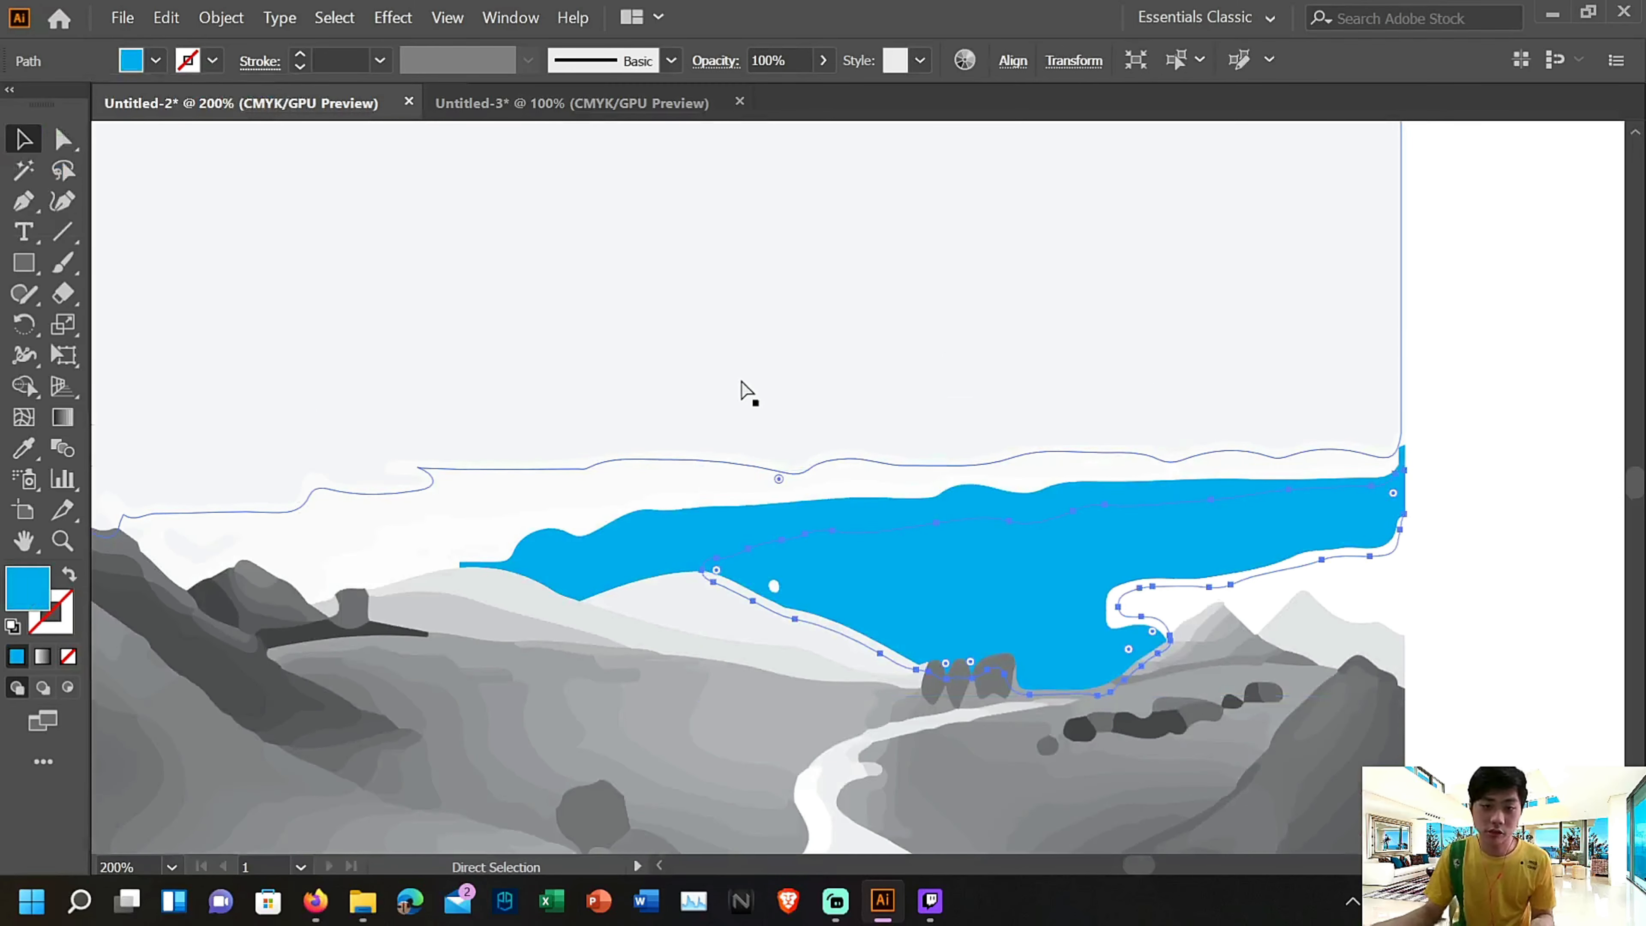
drag(742, 381, 1204, 385)
drag(1455, 348, 1102, 408)
key(ctrl+minus)
key(ctrl+minus)
key(ctrl+minus)
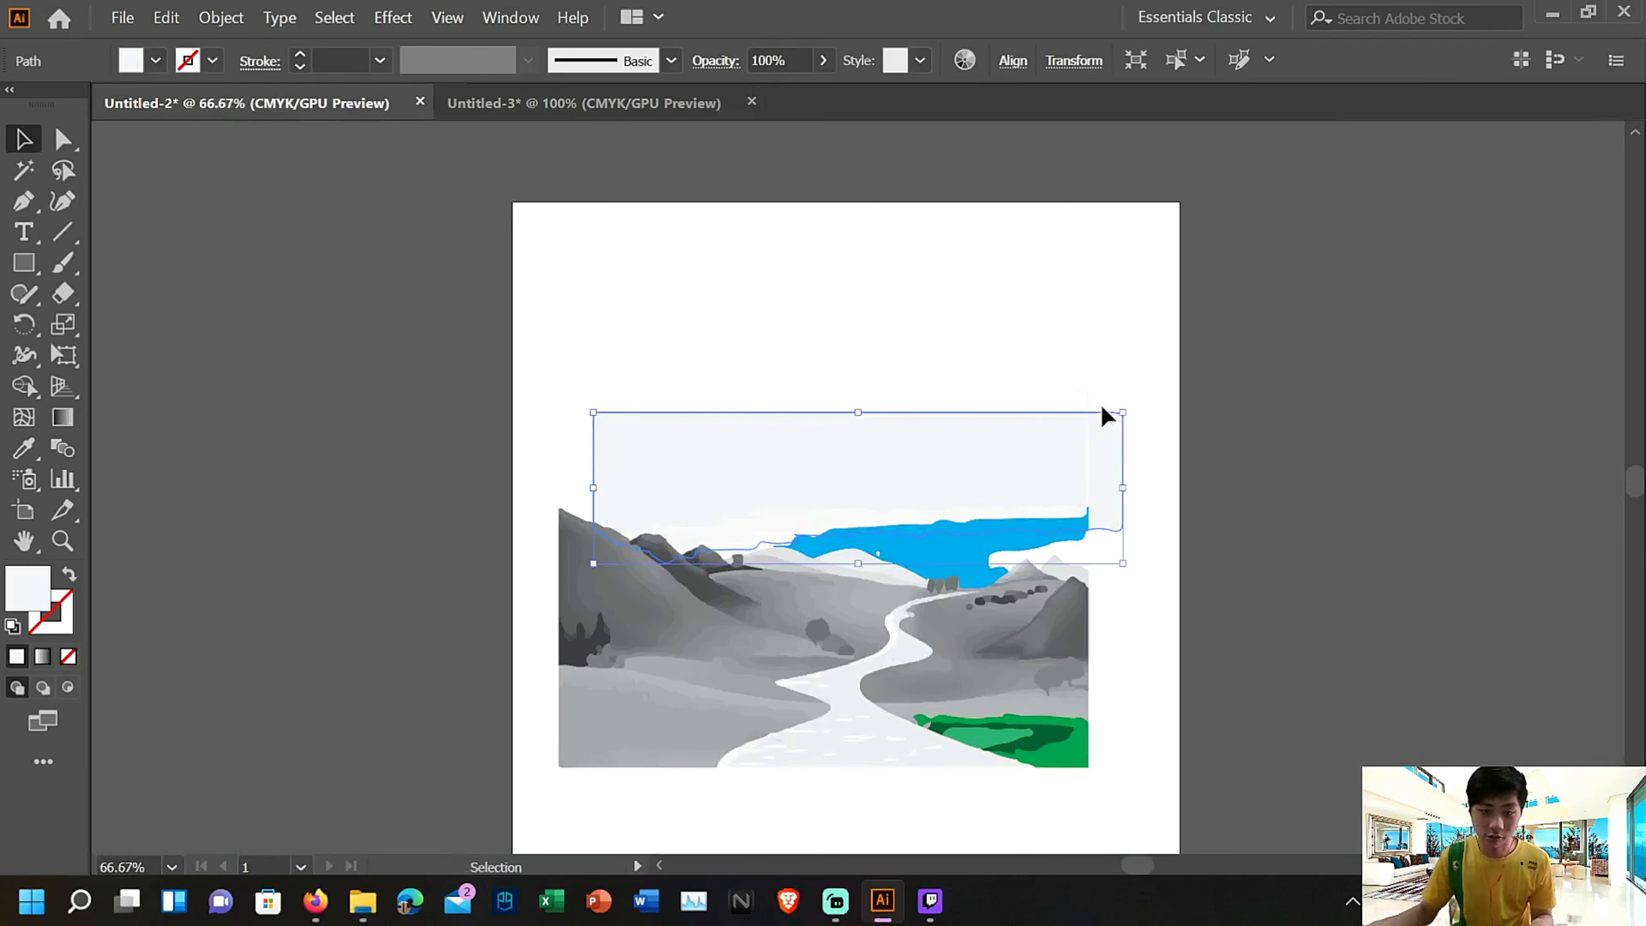
drag(899, 494, 1215, 324)
drag(1115, 349, 863, 447)
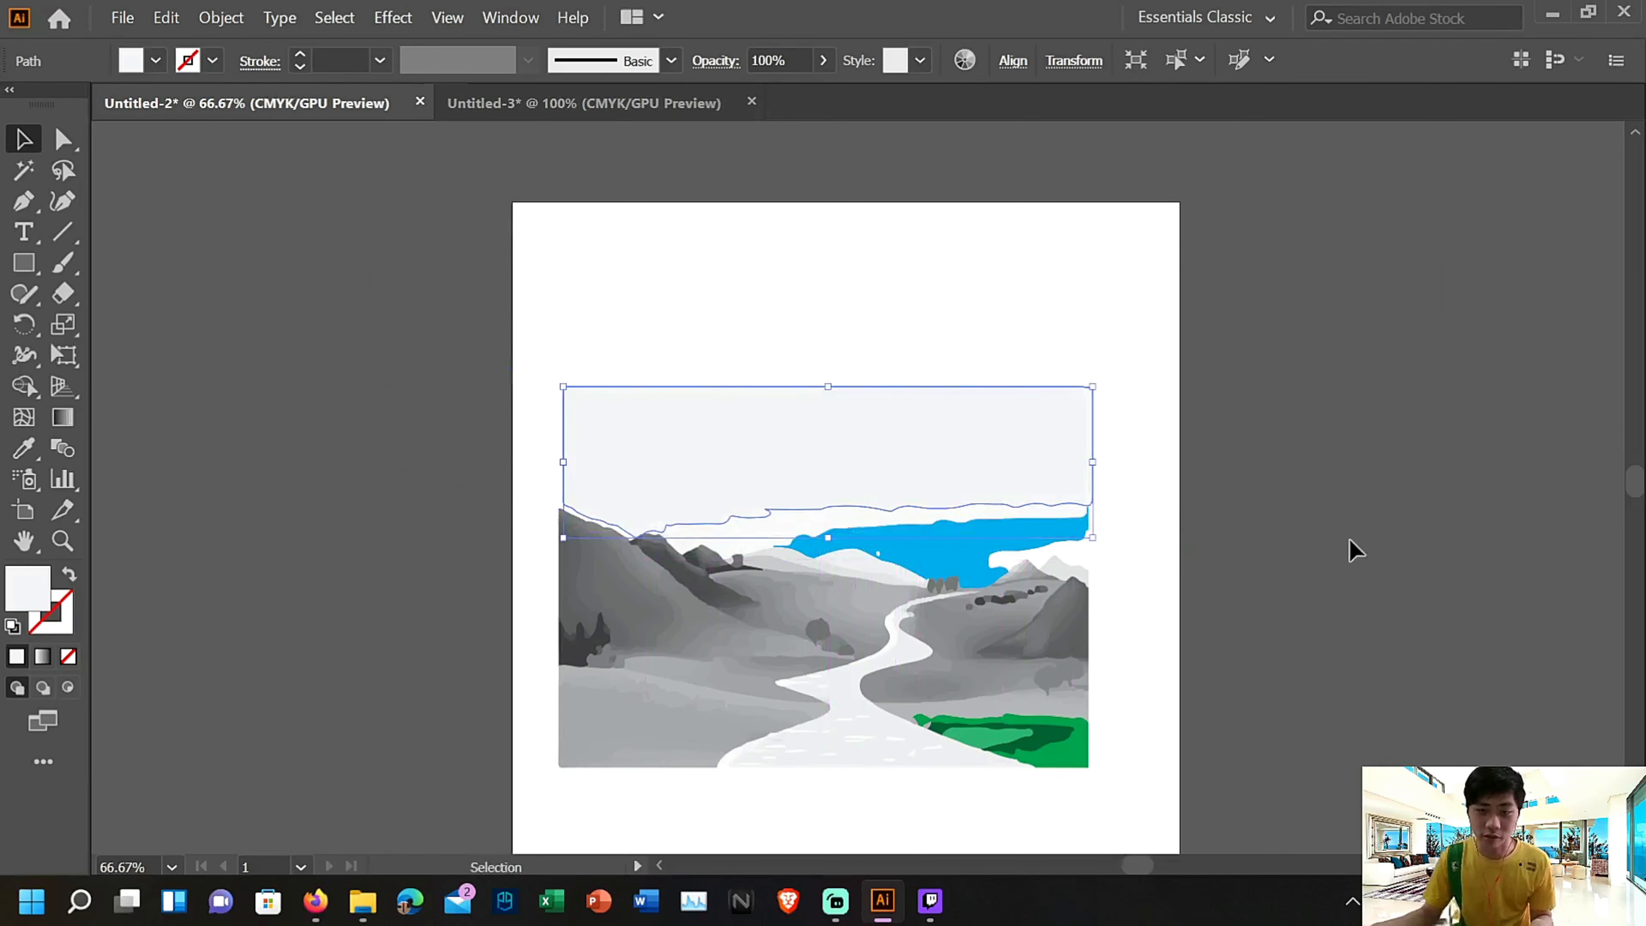
Undo the recent moves of the pale upper sky shape and reposition it directly above the hills, aligned with the picture's sides
click(1352, 551)
key(ctrl+plus)
key(ctrl+plus)
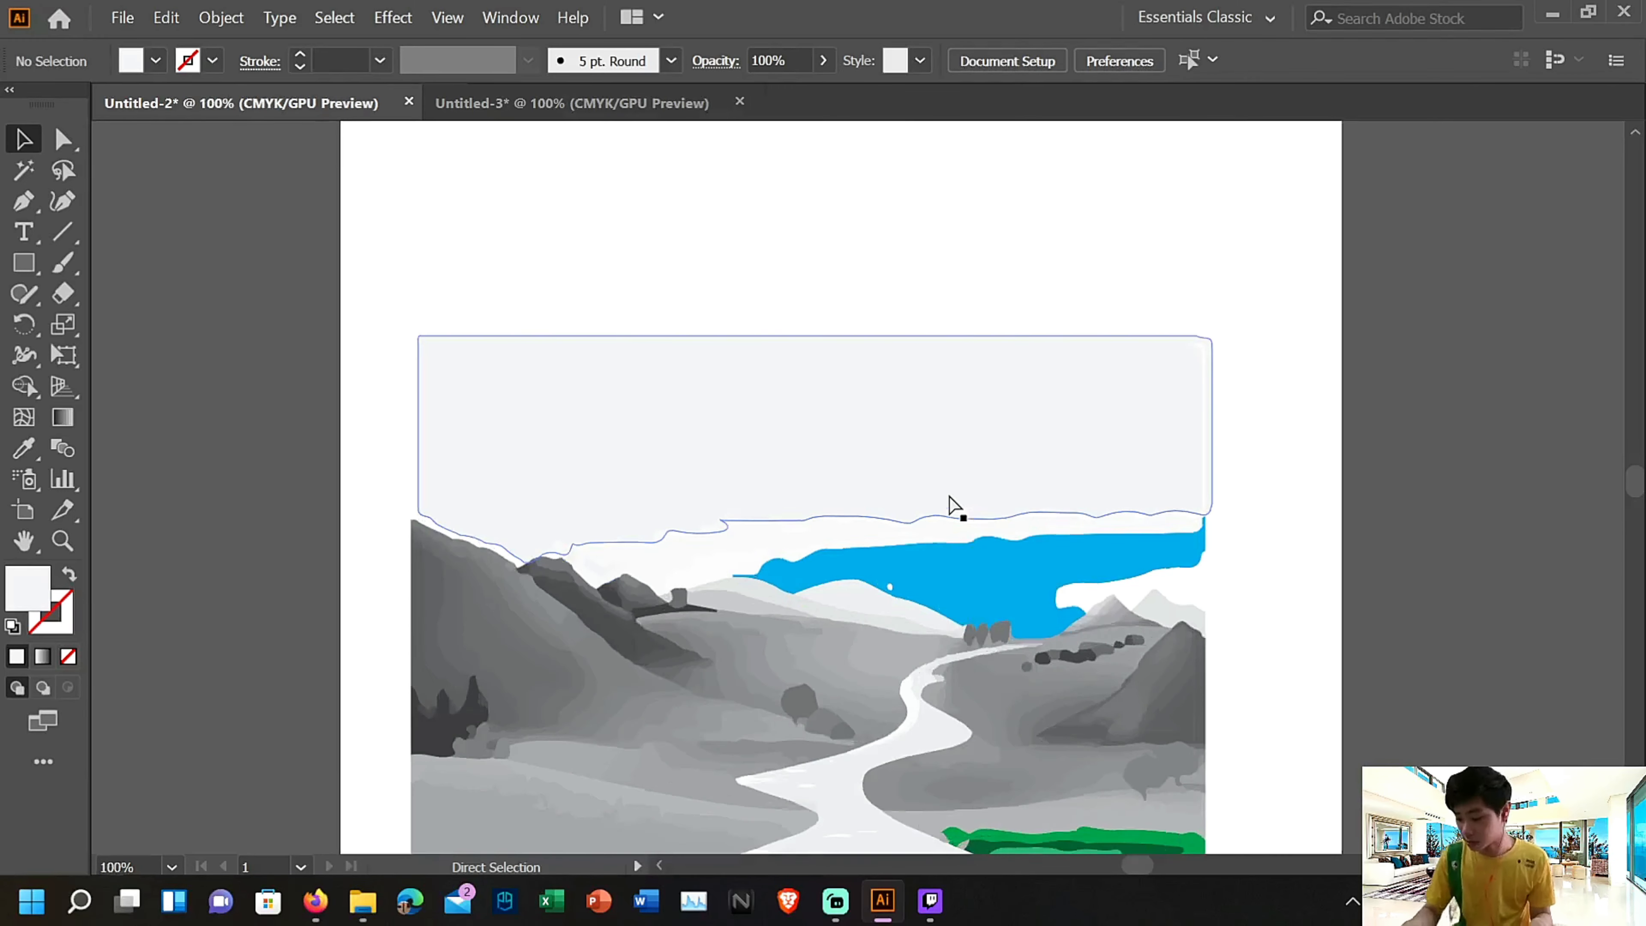
double_click(428, 368)
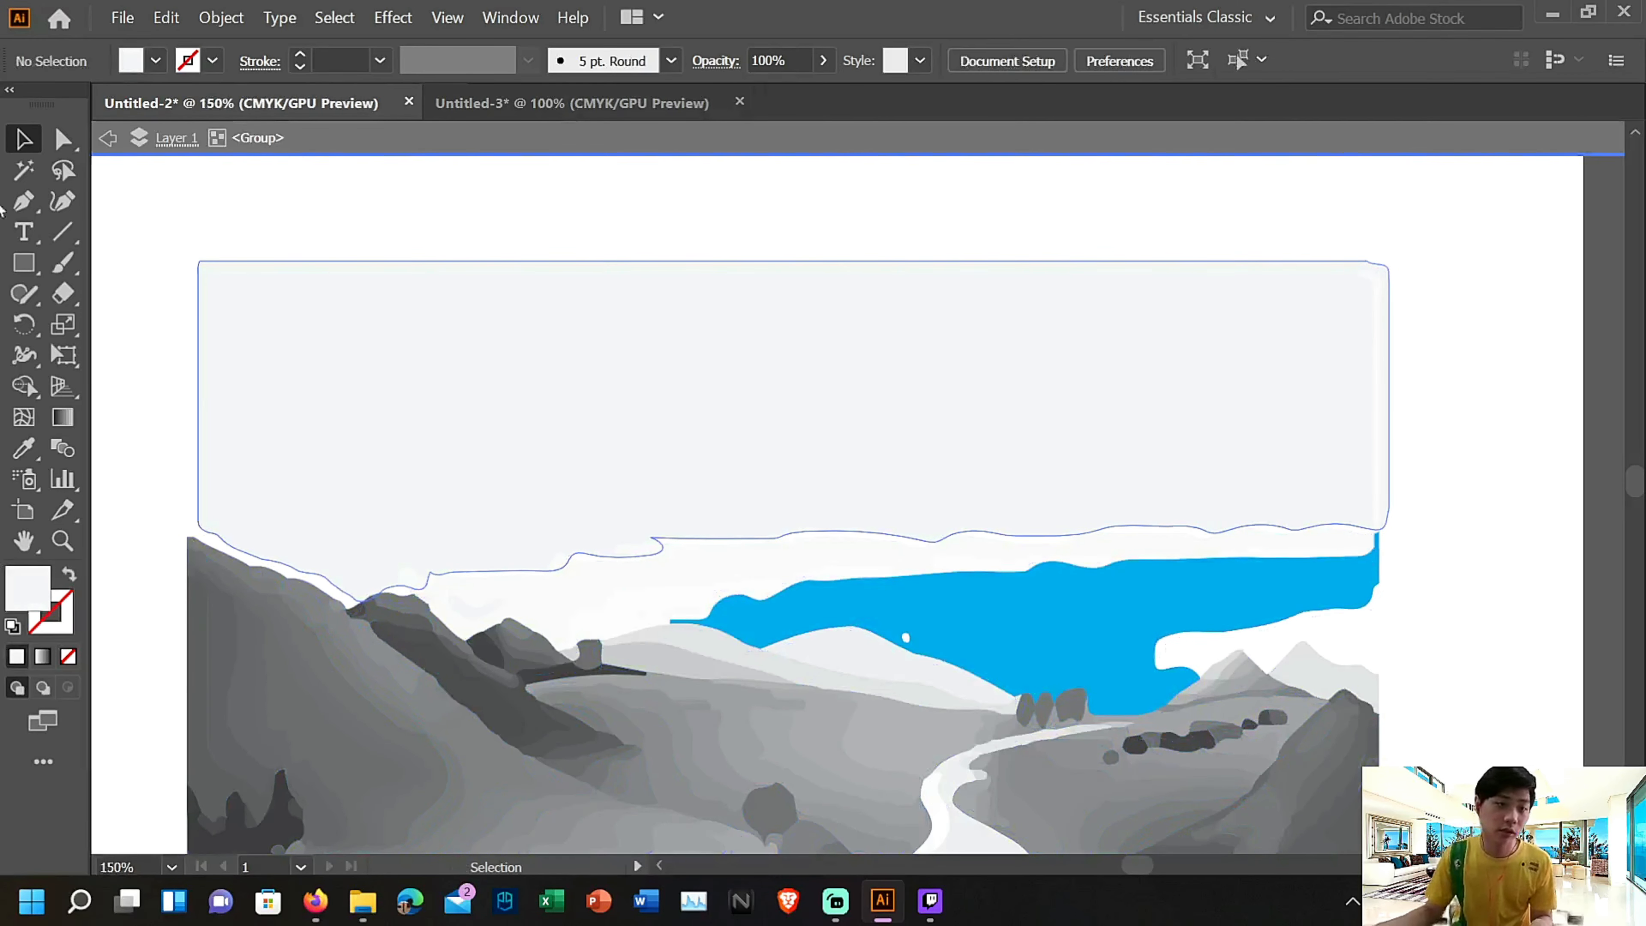
click(166, 18)
click(188, 44)
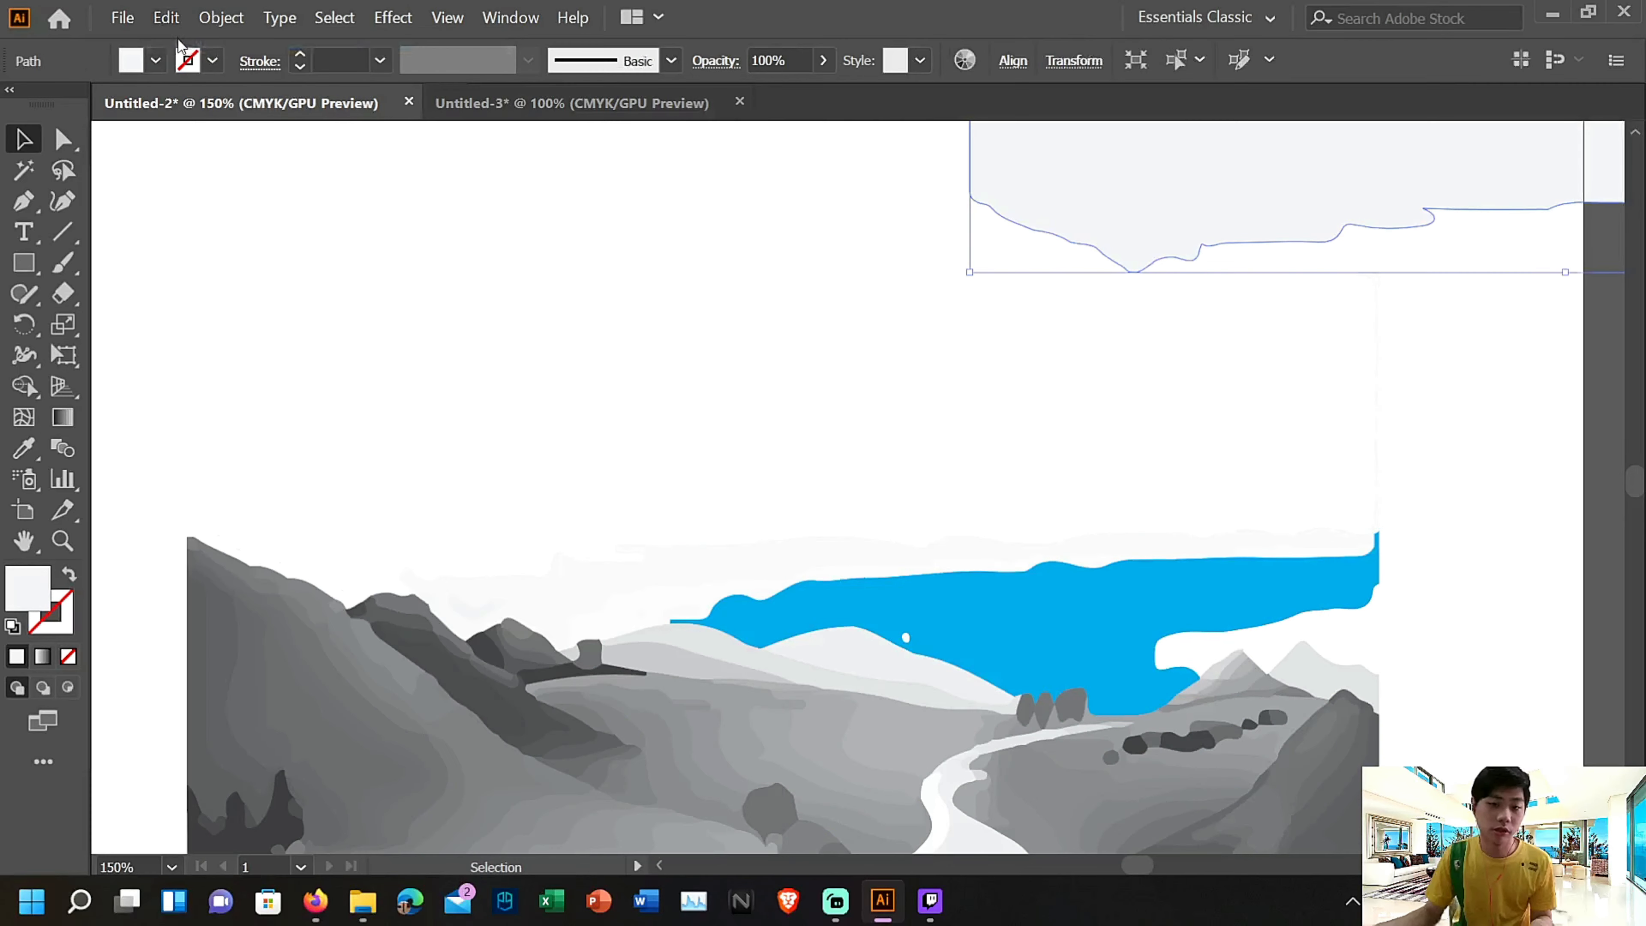
click(167, 18)
click(215, 65)
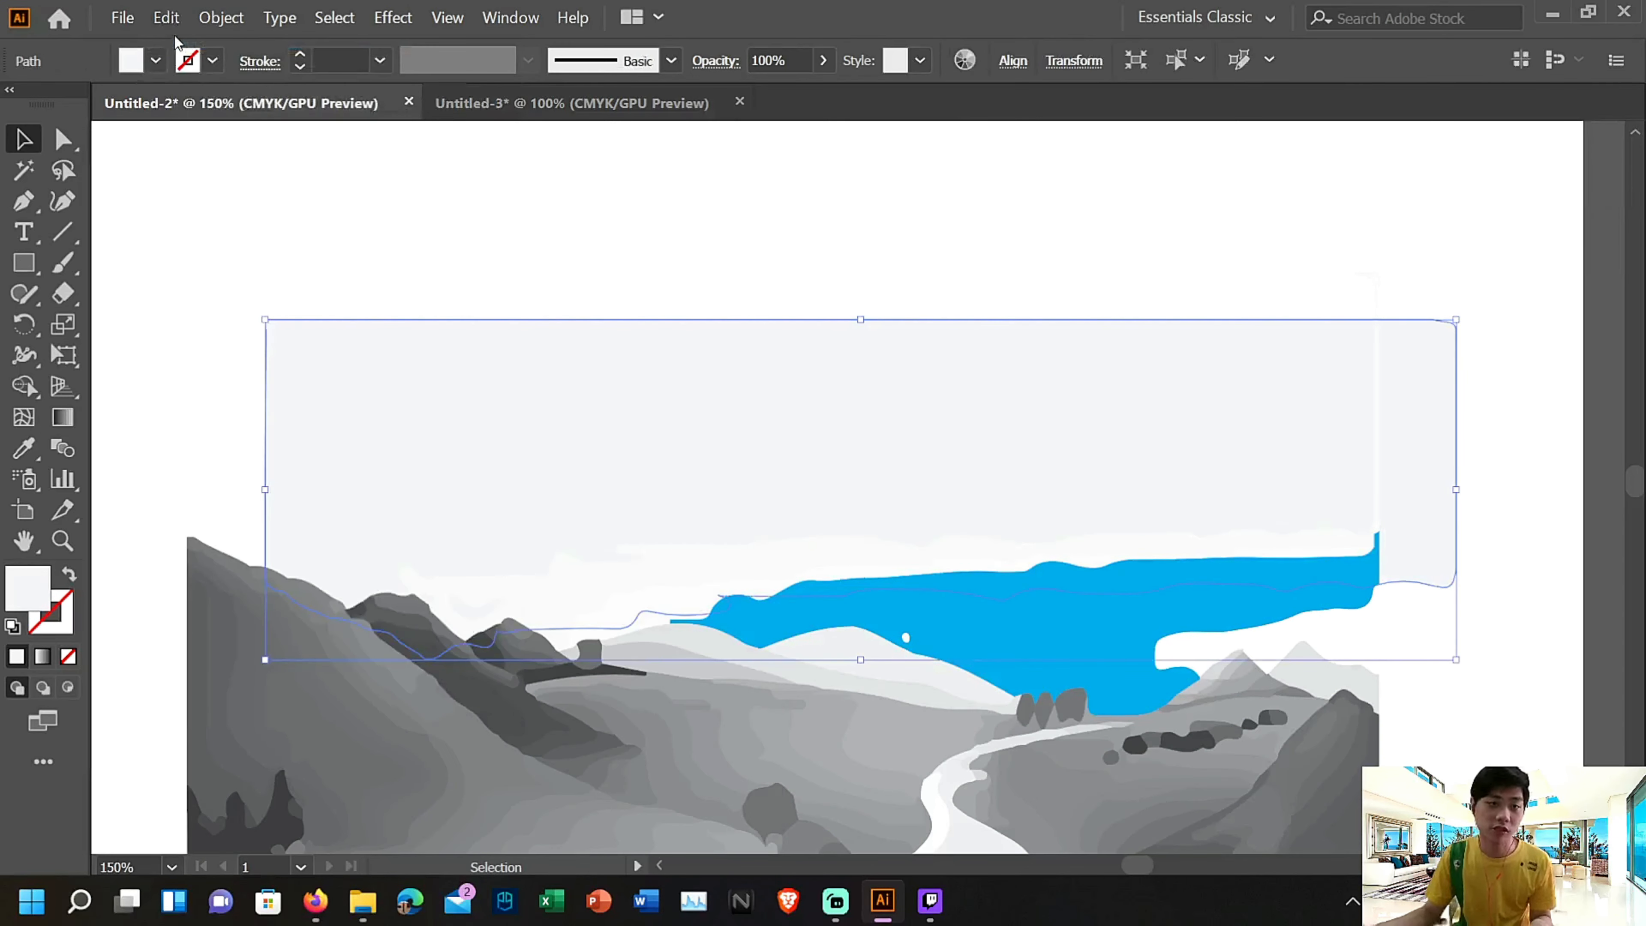
click(167, 18)
click(187, 43)
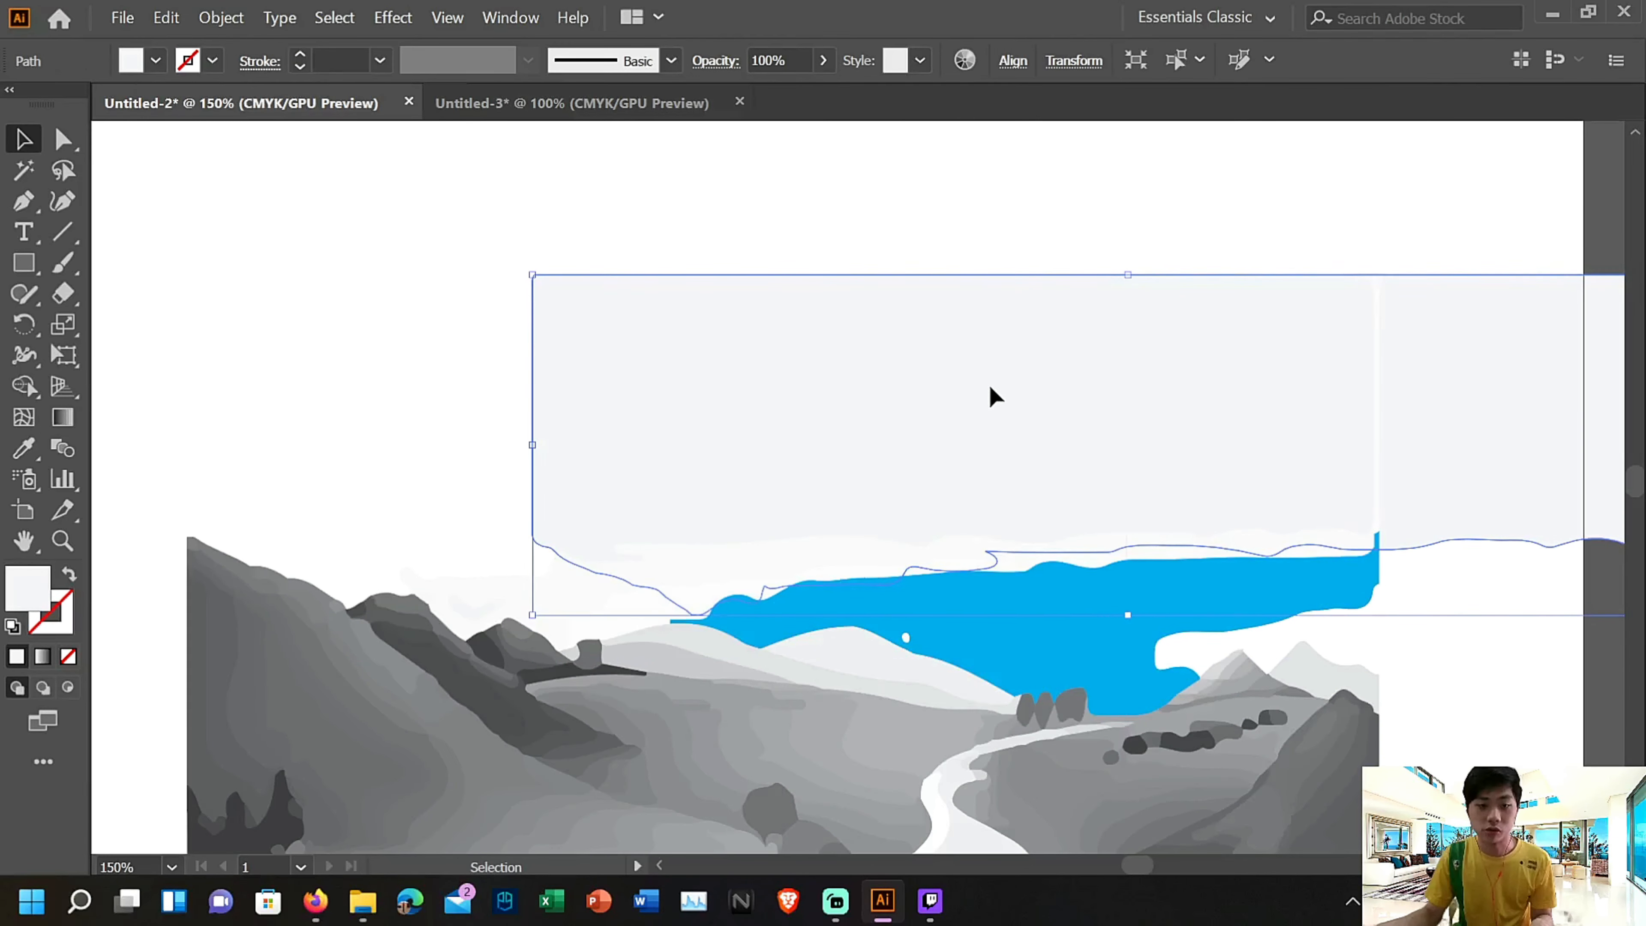
drag(992, 394, 655, 376)
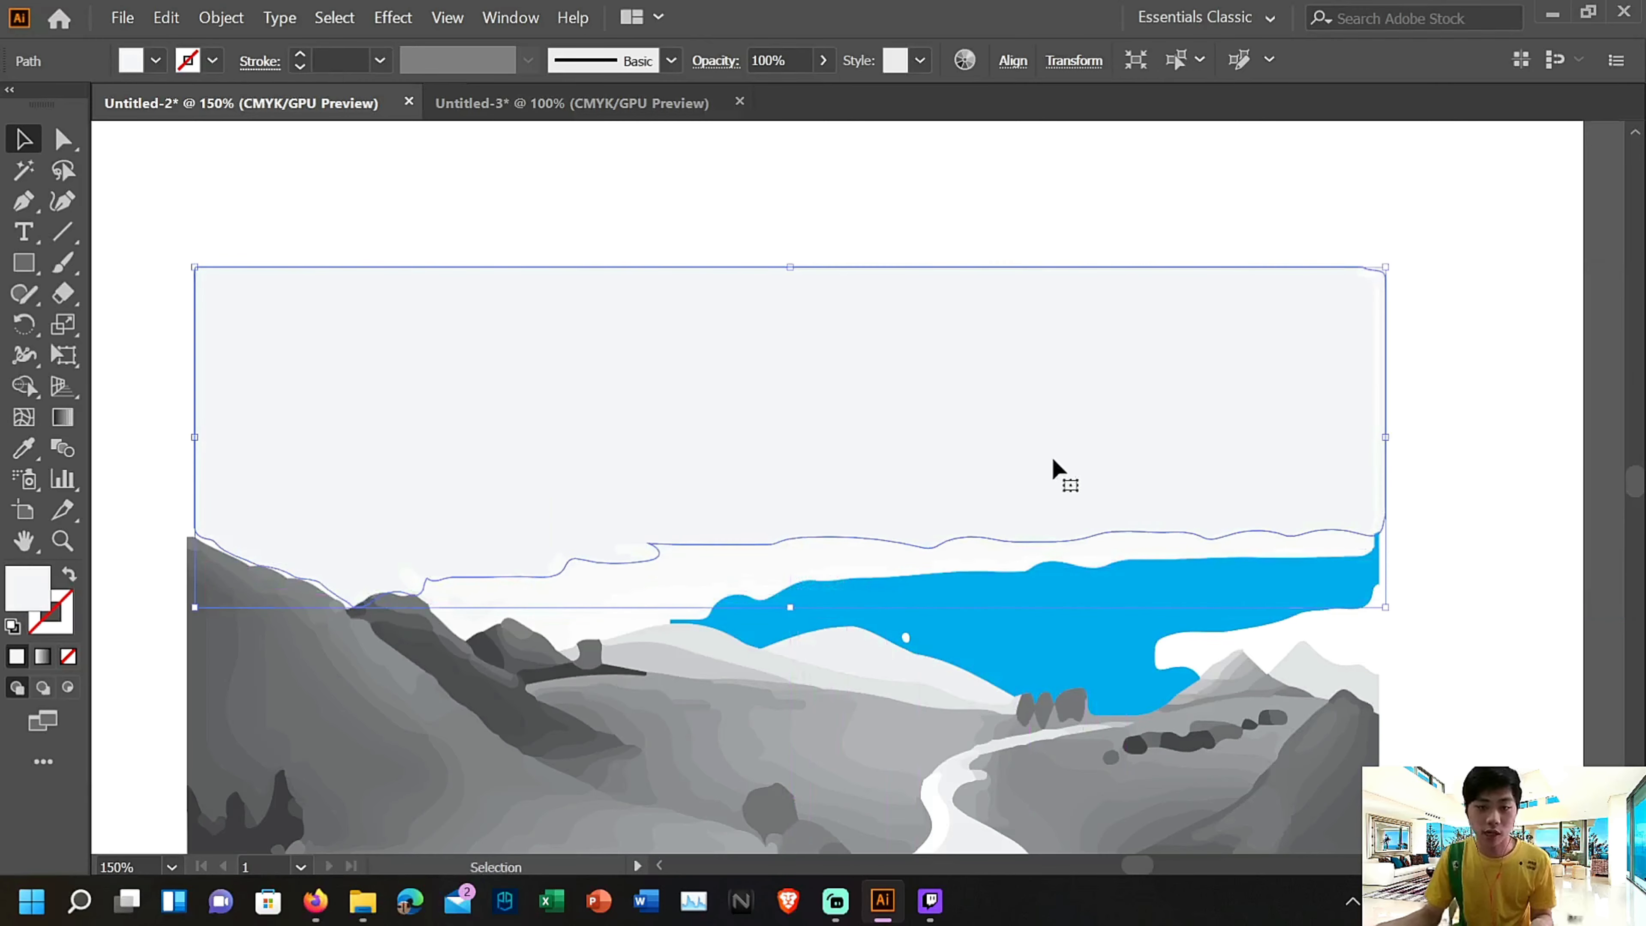
Fill the large pale upper sky shape with cyan and leave isolation mode
scroll(1387, 519, down, 4)
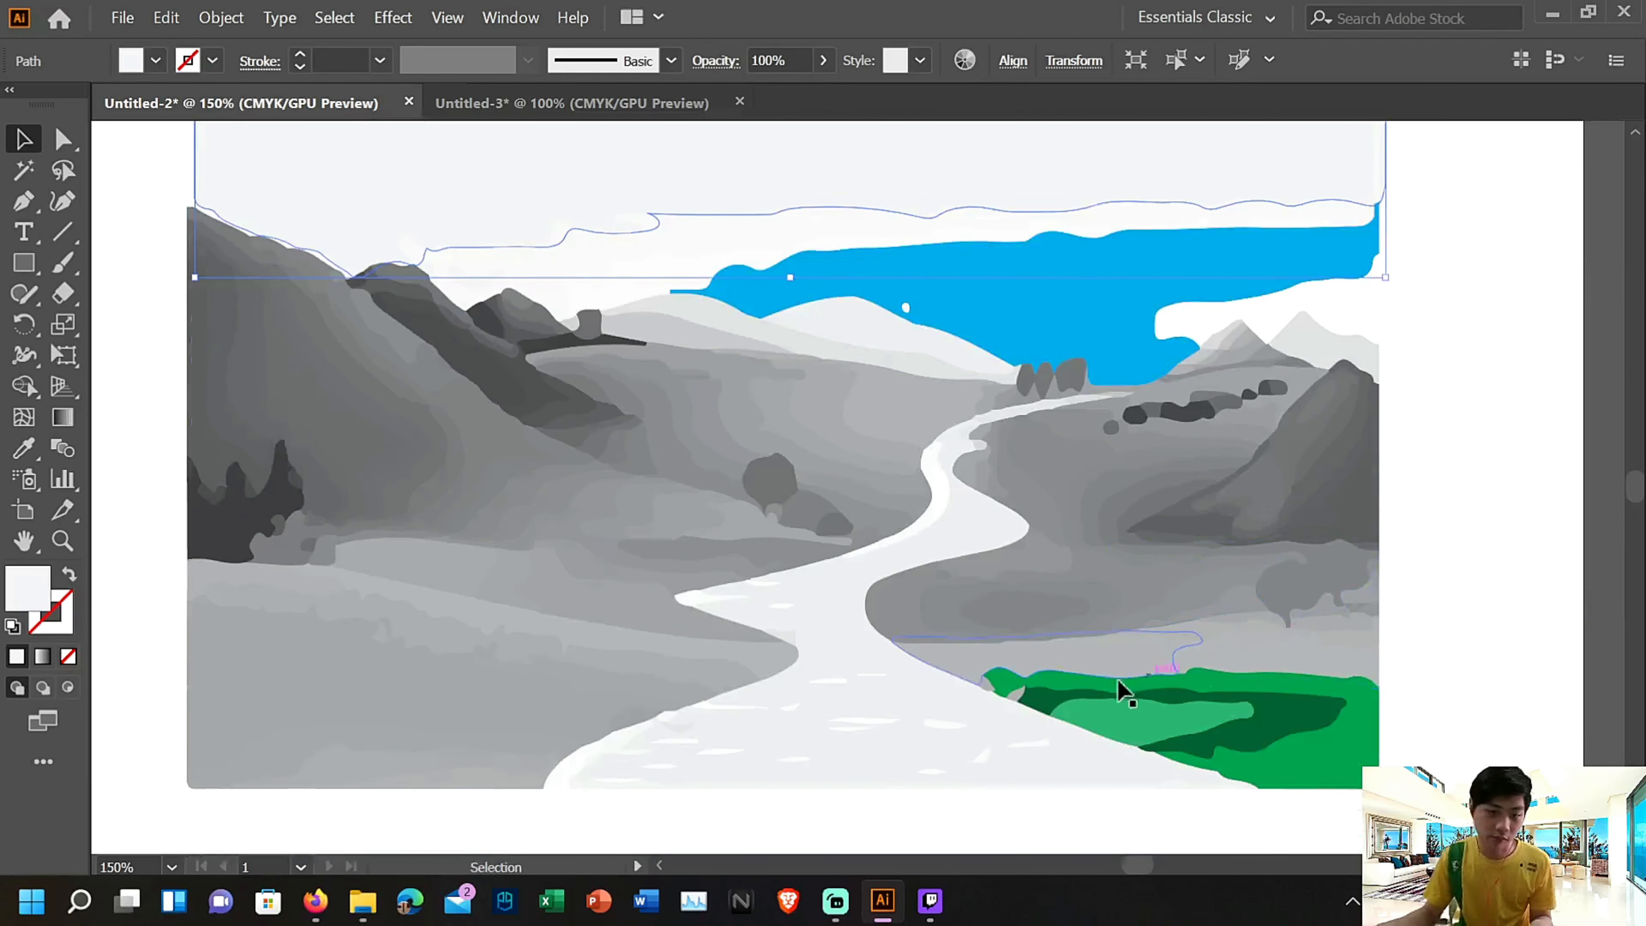
scroll(371, 332, up, 2)
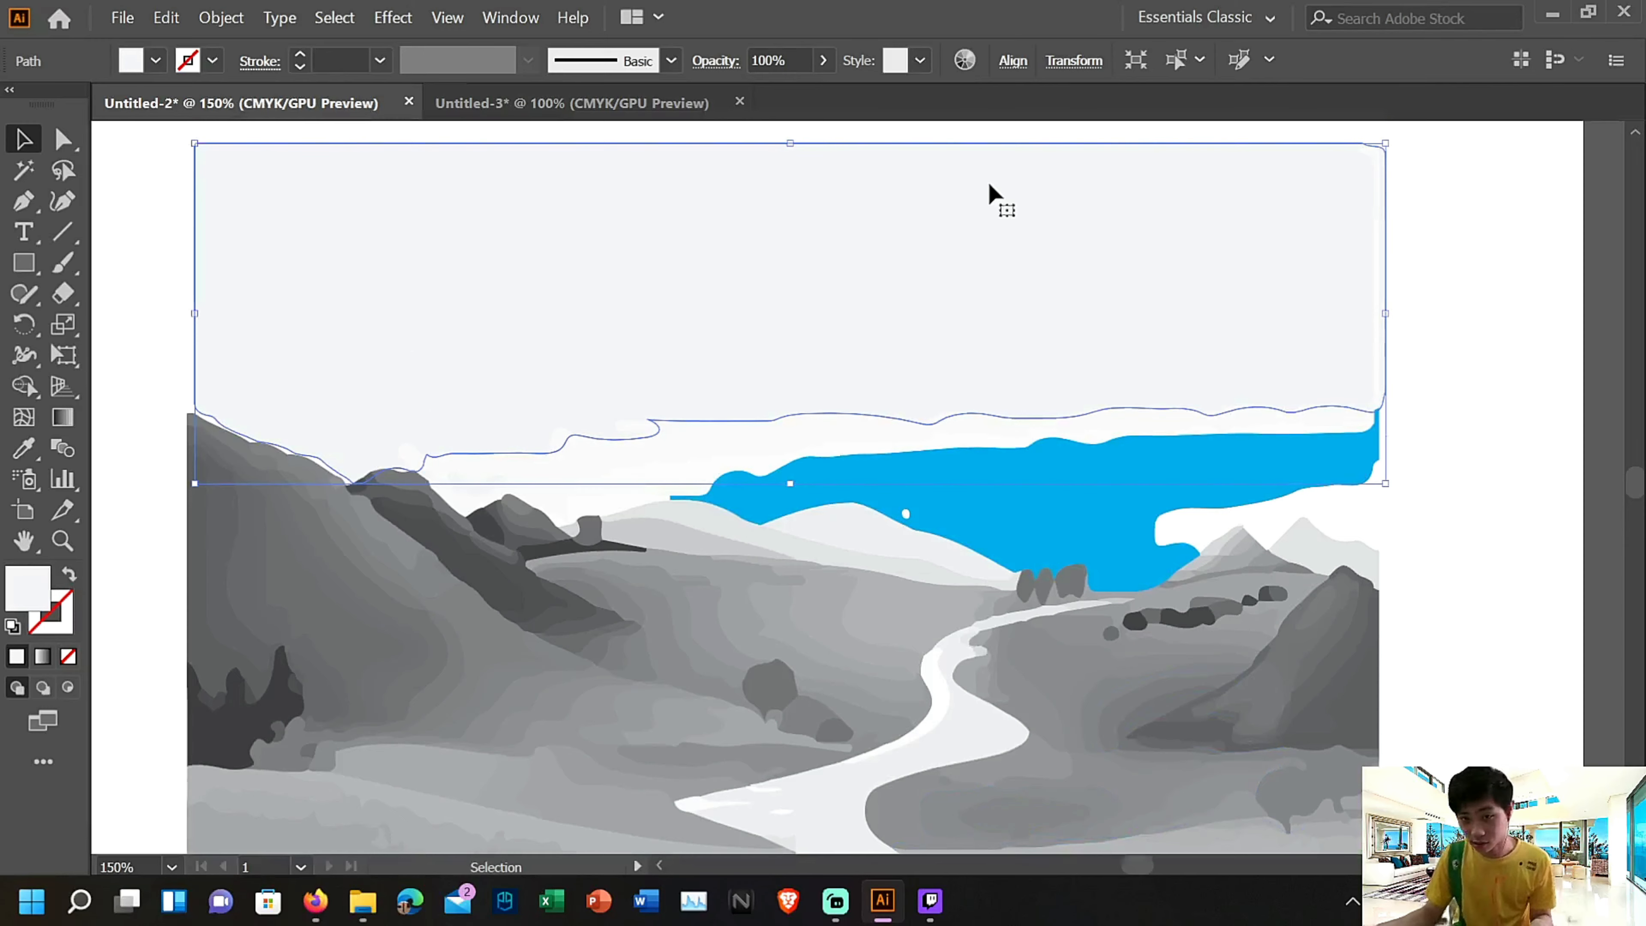
double_click(1007, 272)
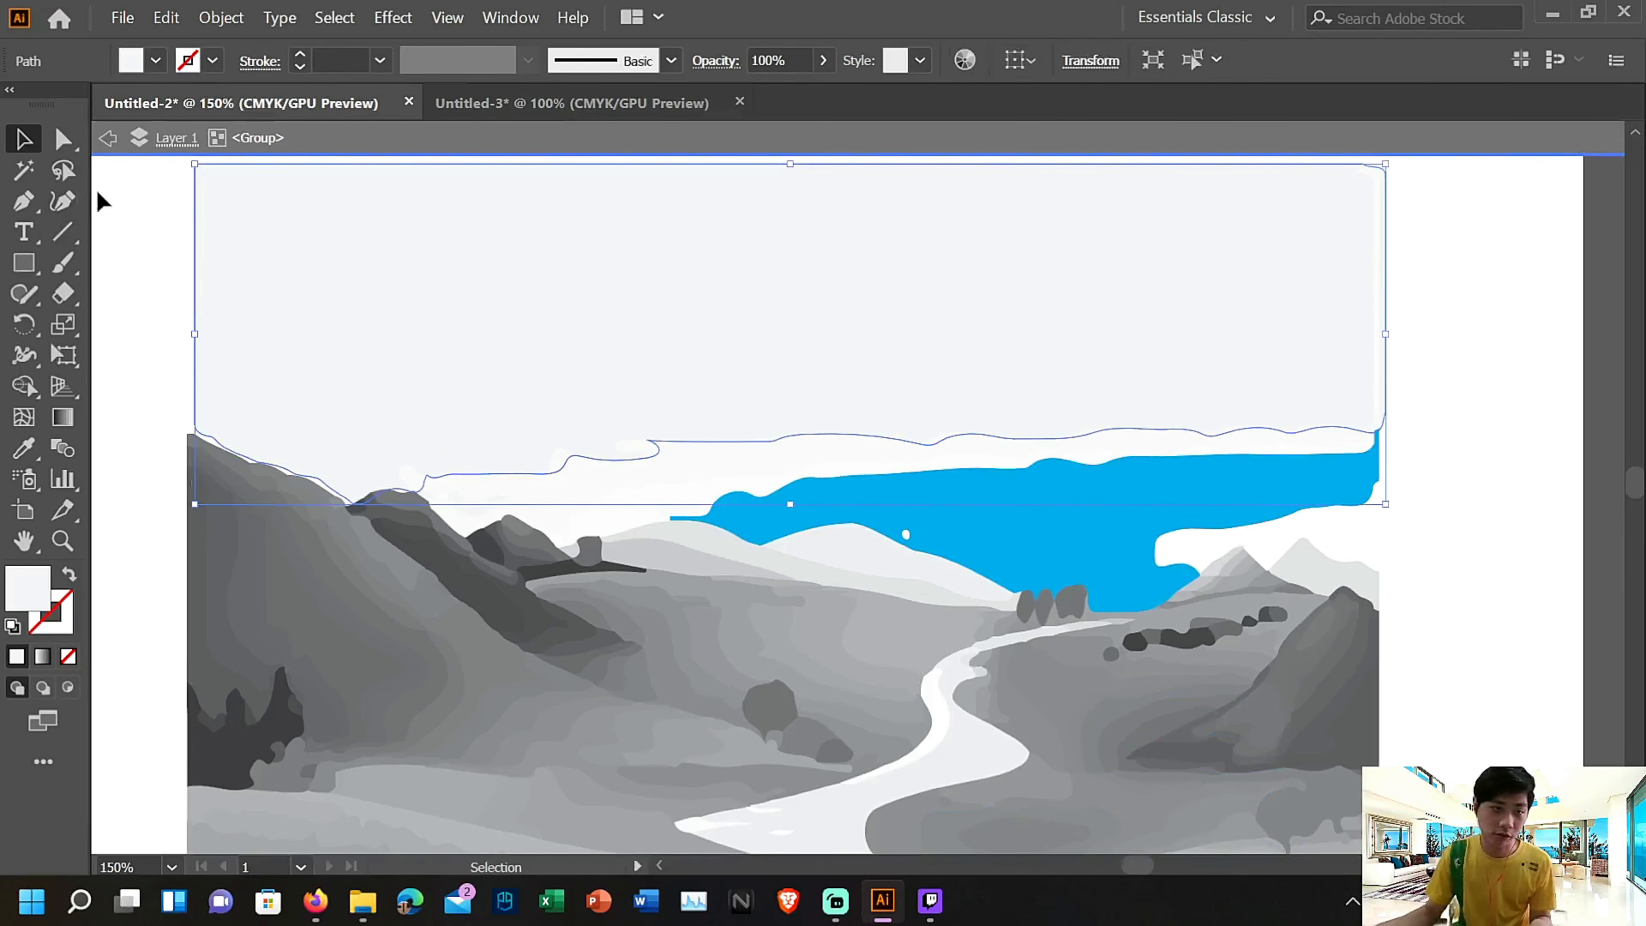
click(156, 61)
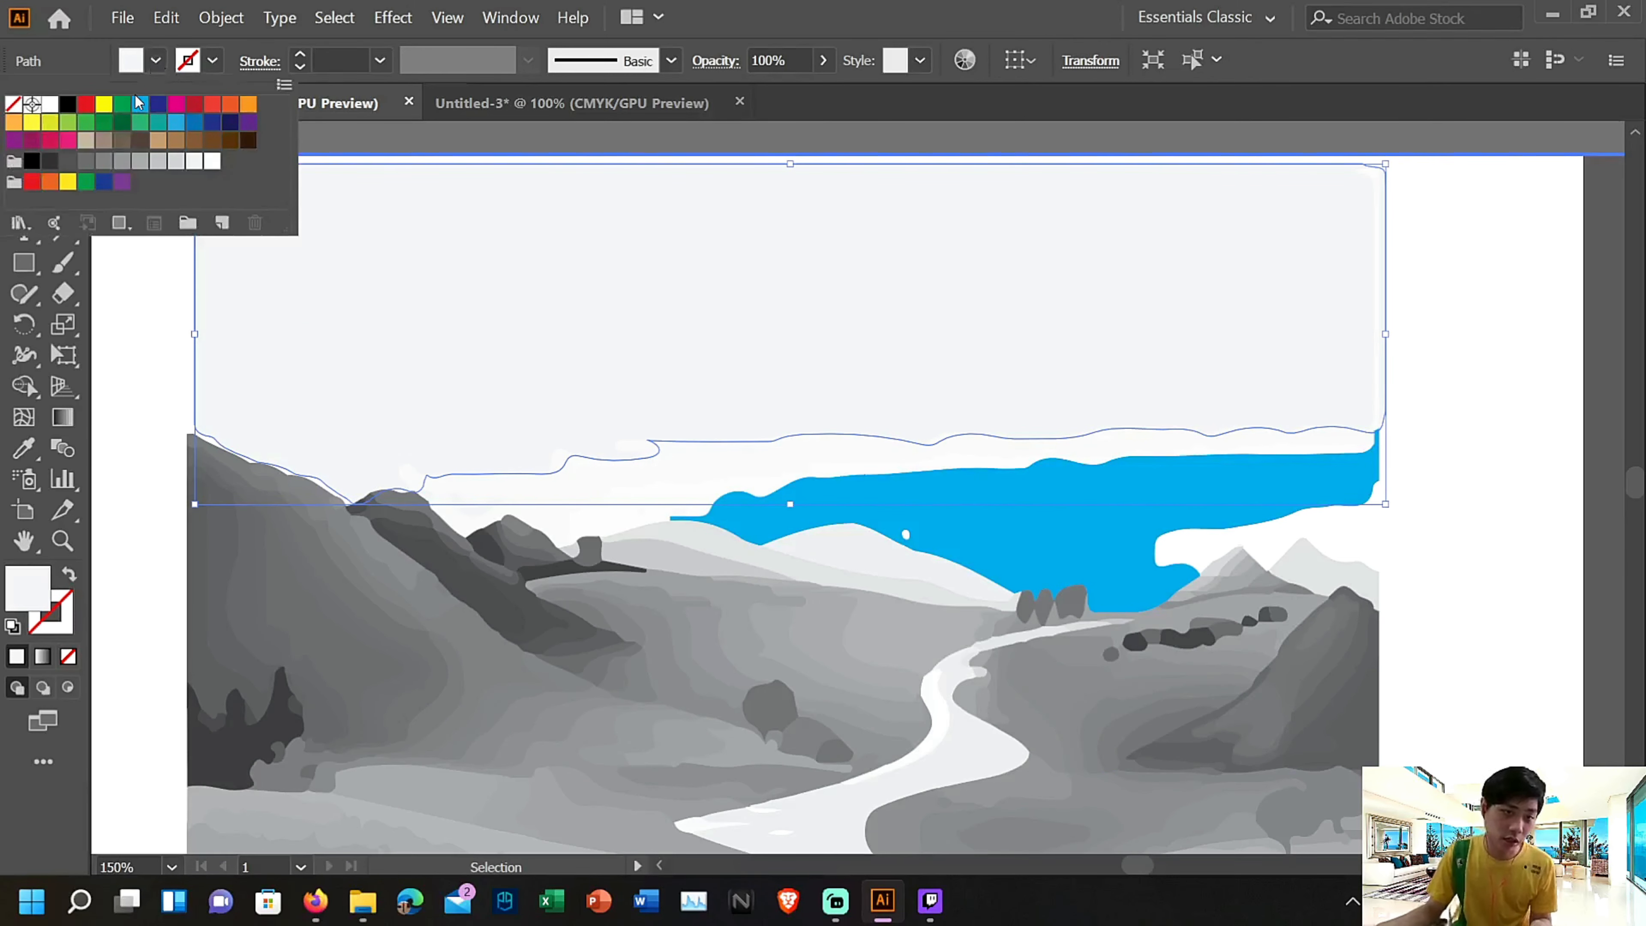
click(142, 105)
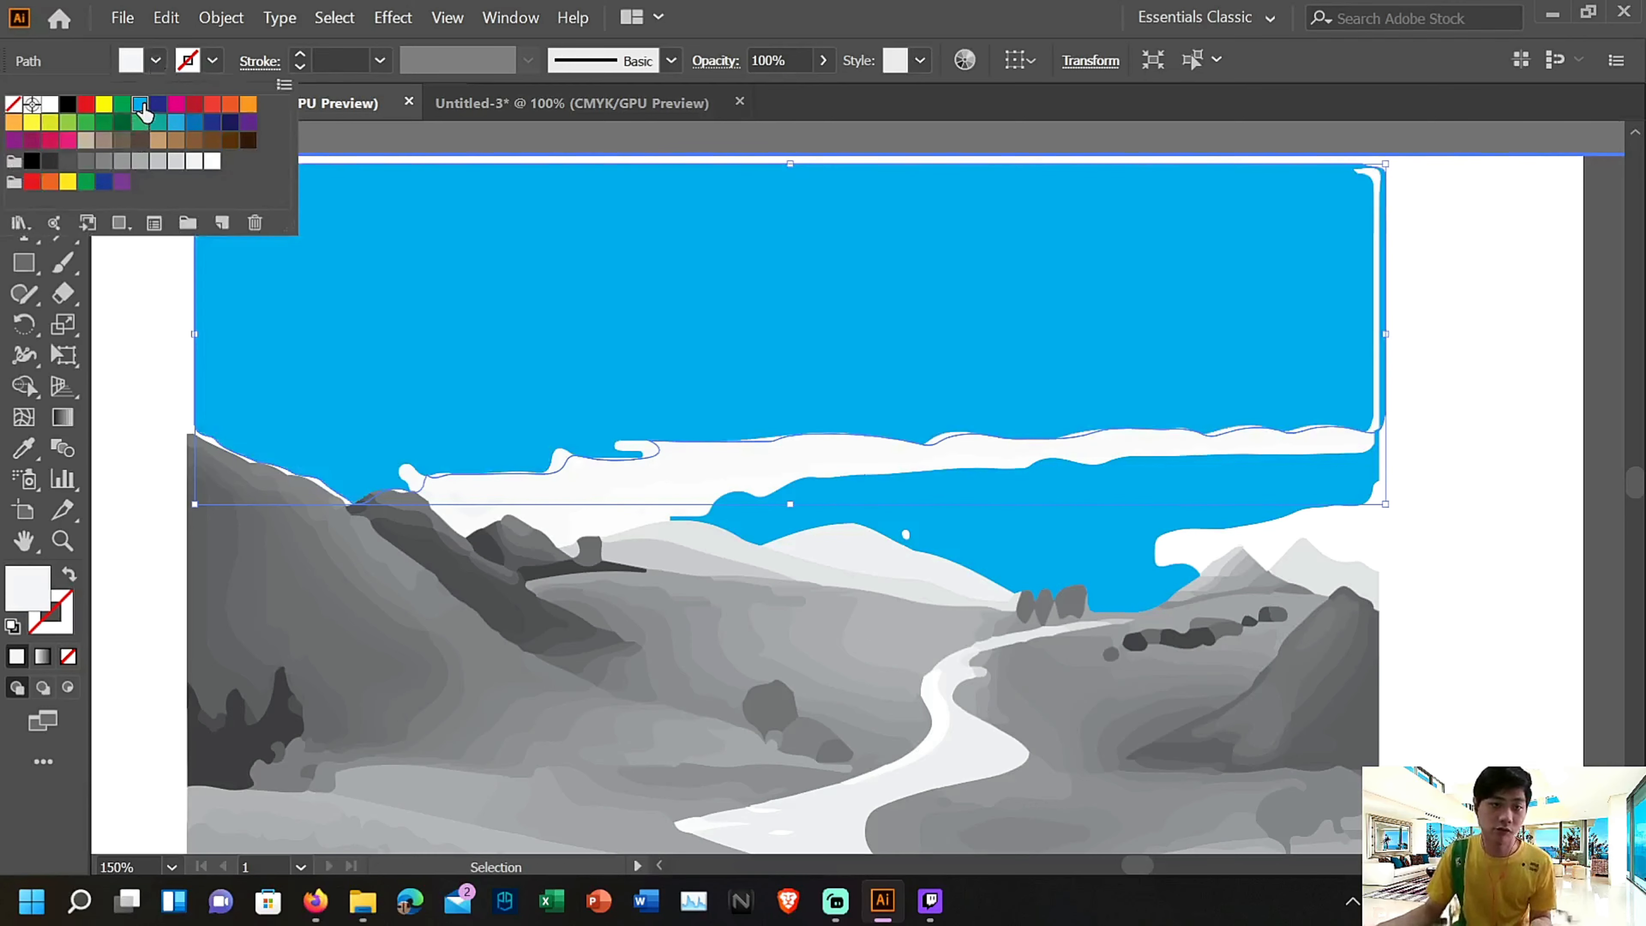
key(Escape)
key(Escape)
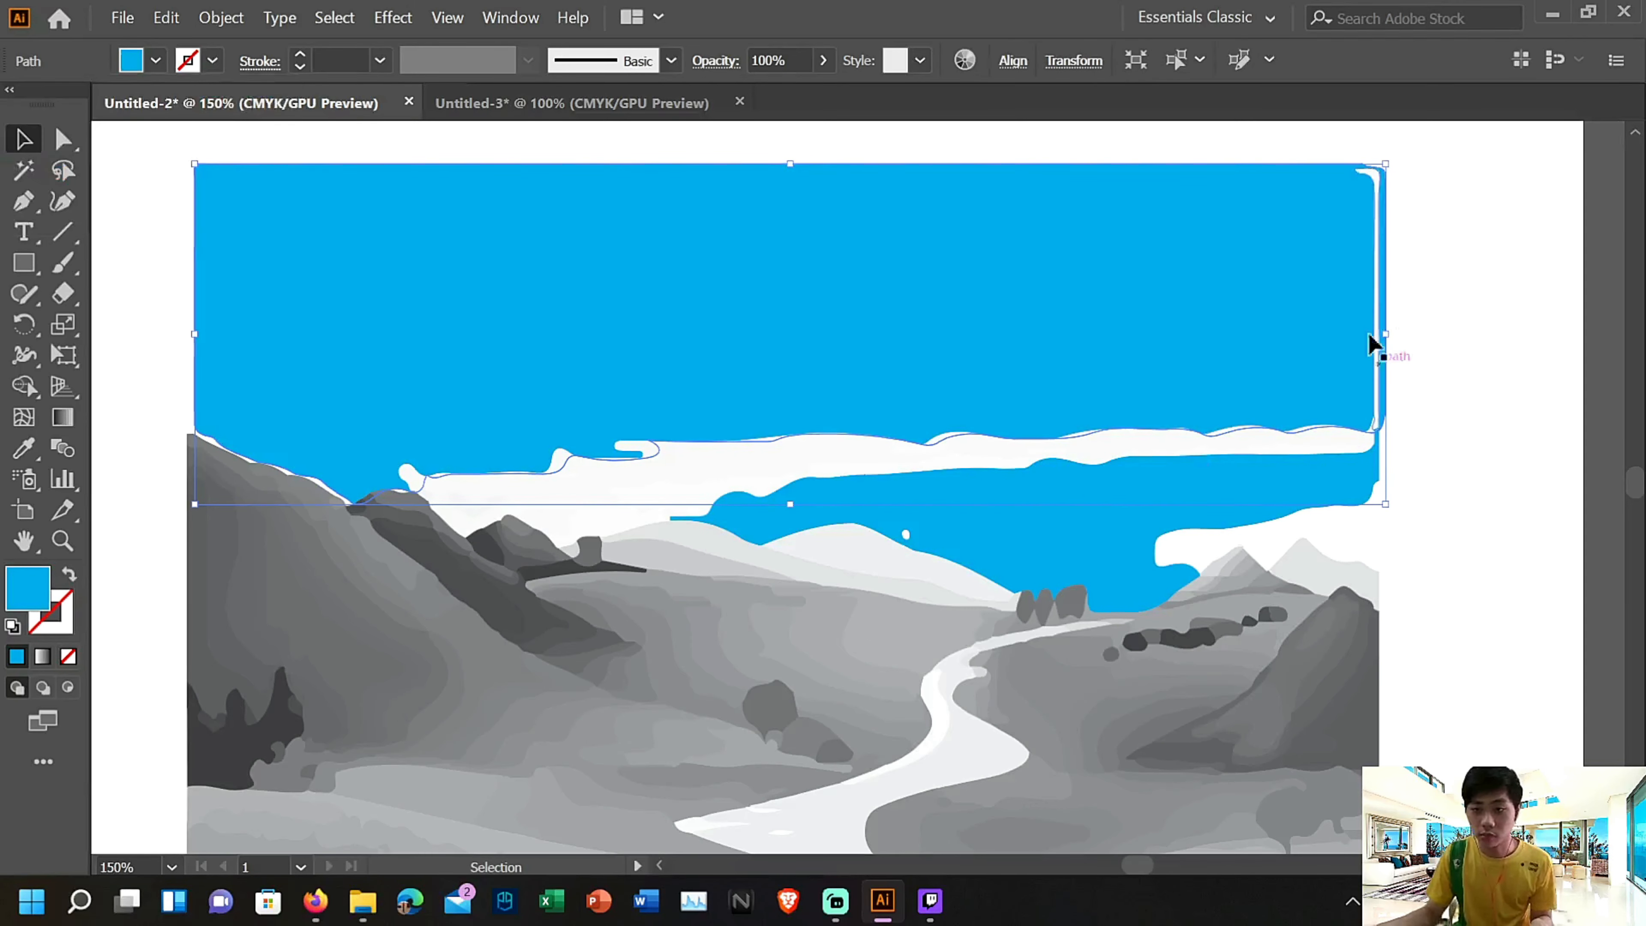
Fill the thin white vertical strip along the sky's right edge with cyan
double_click(1377, 310)
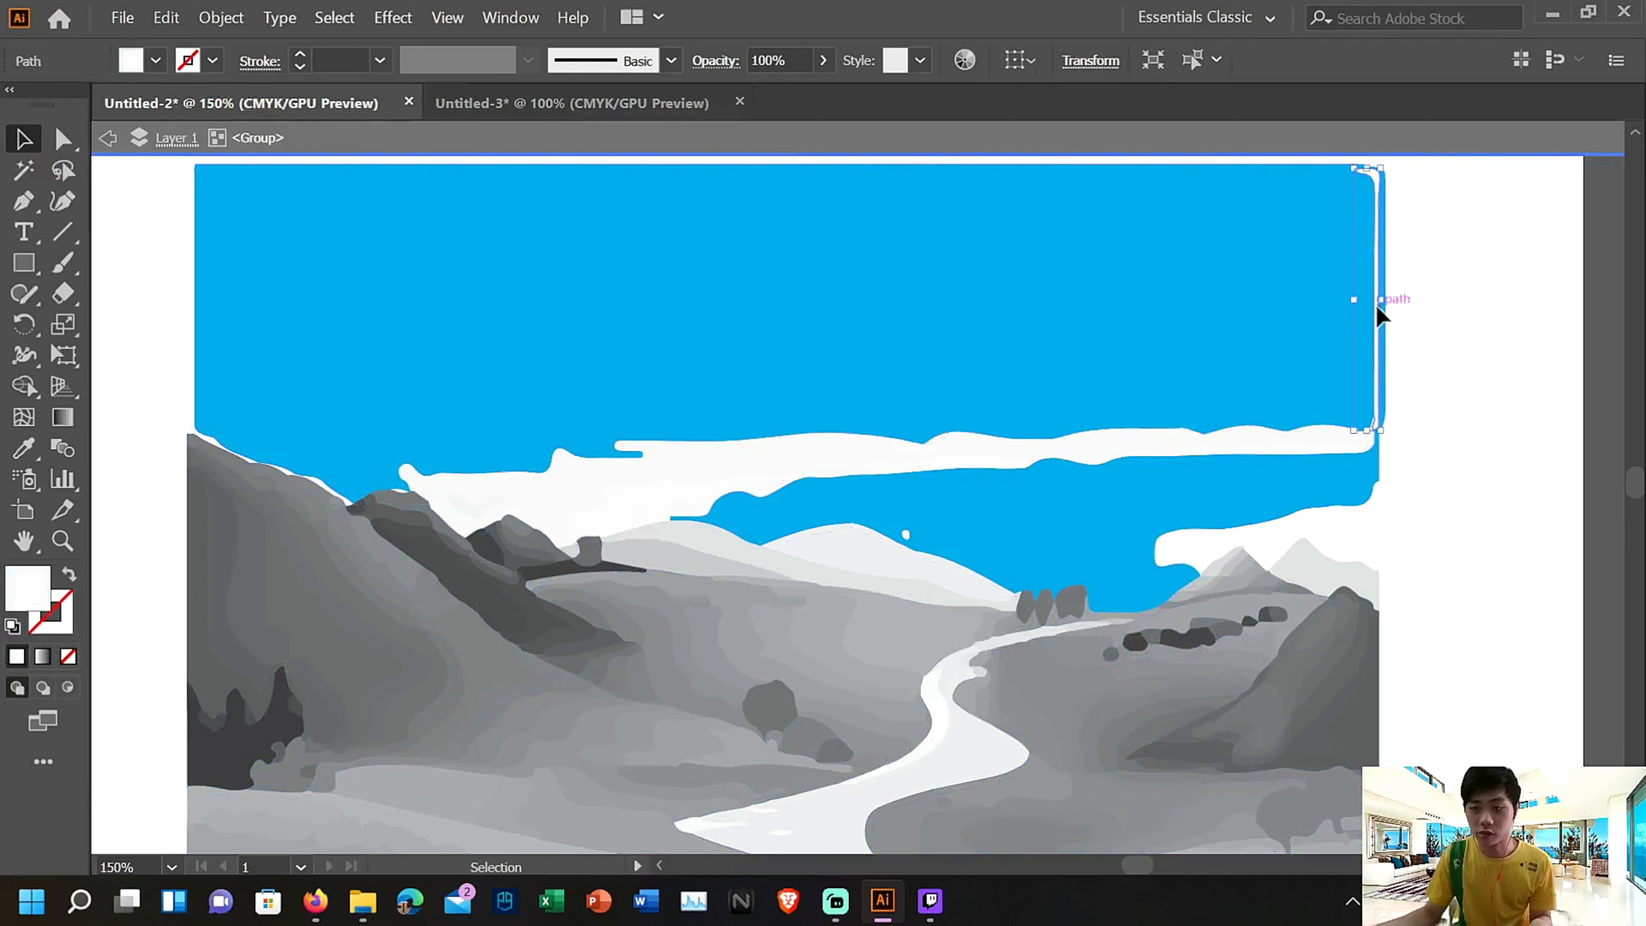
click(156, 61)
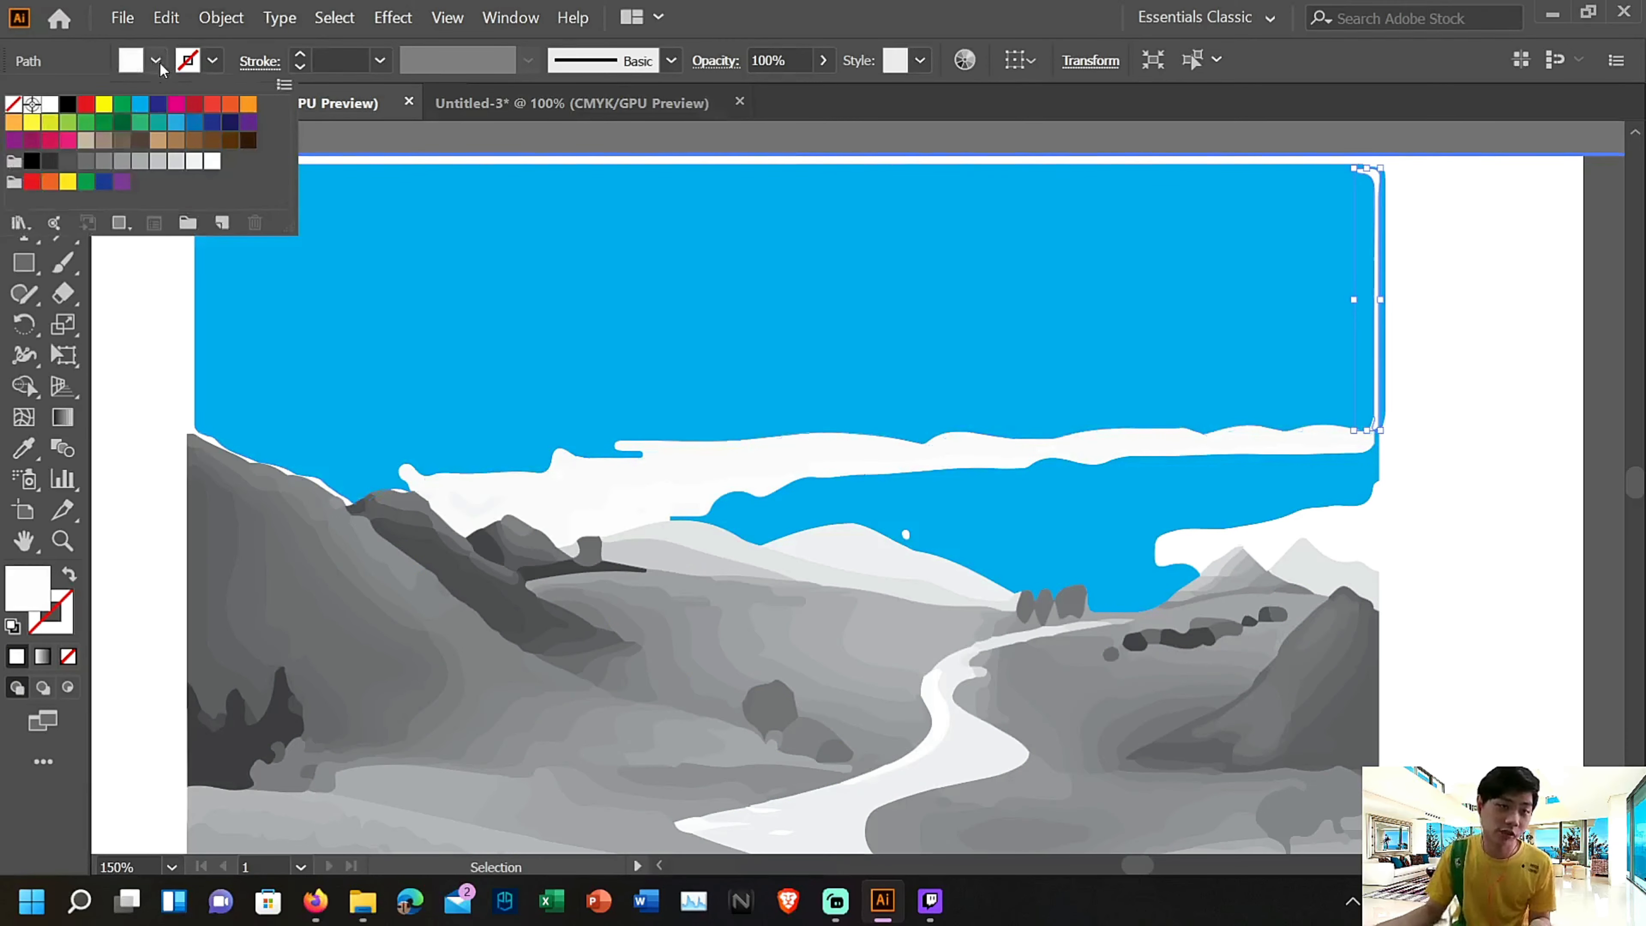
click(141, 105)
key(Escape)
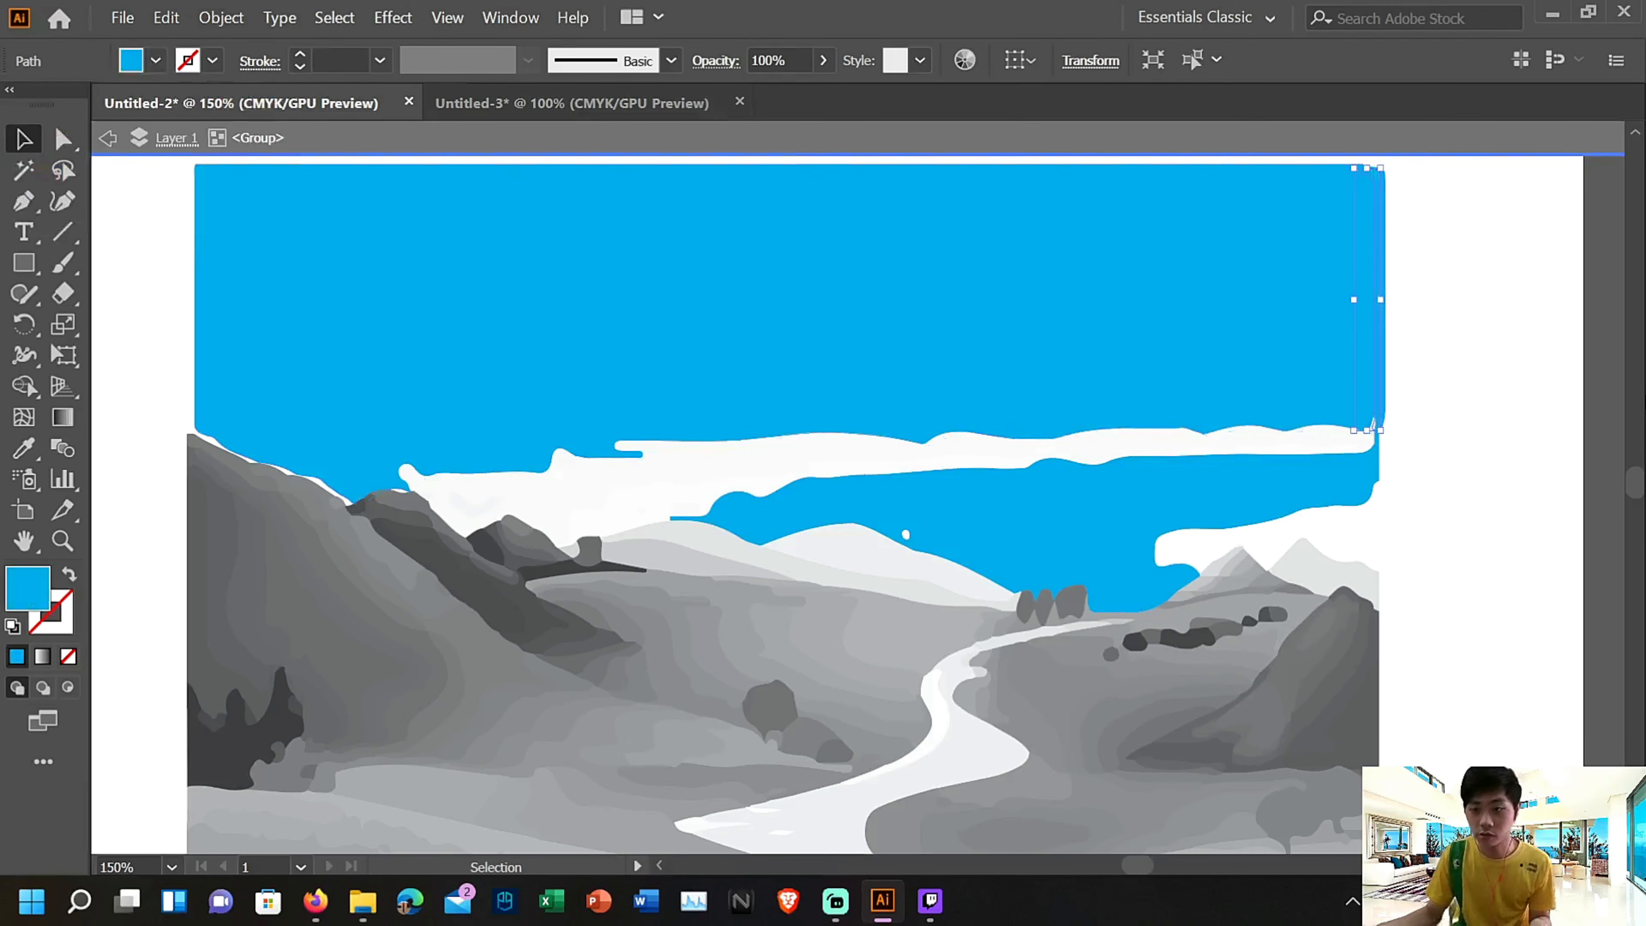
click(1542, 397)
Fill the long off-white cloud band beneath the upper sky with cyan and exit isolation mode
double_click(445, 499)
click(156, 61)
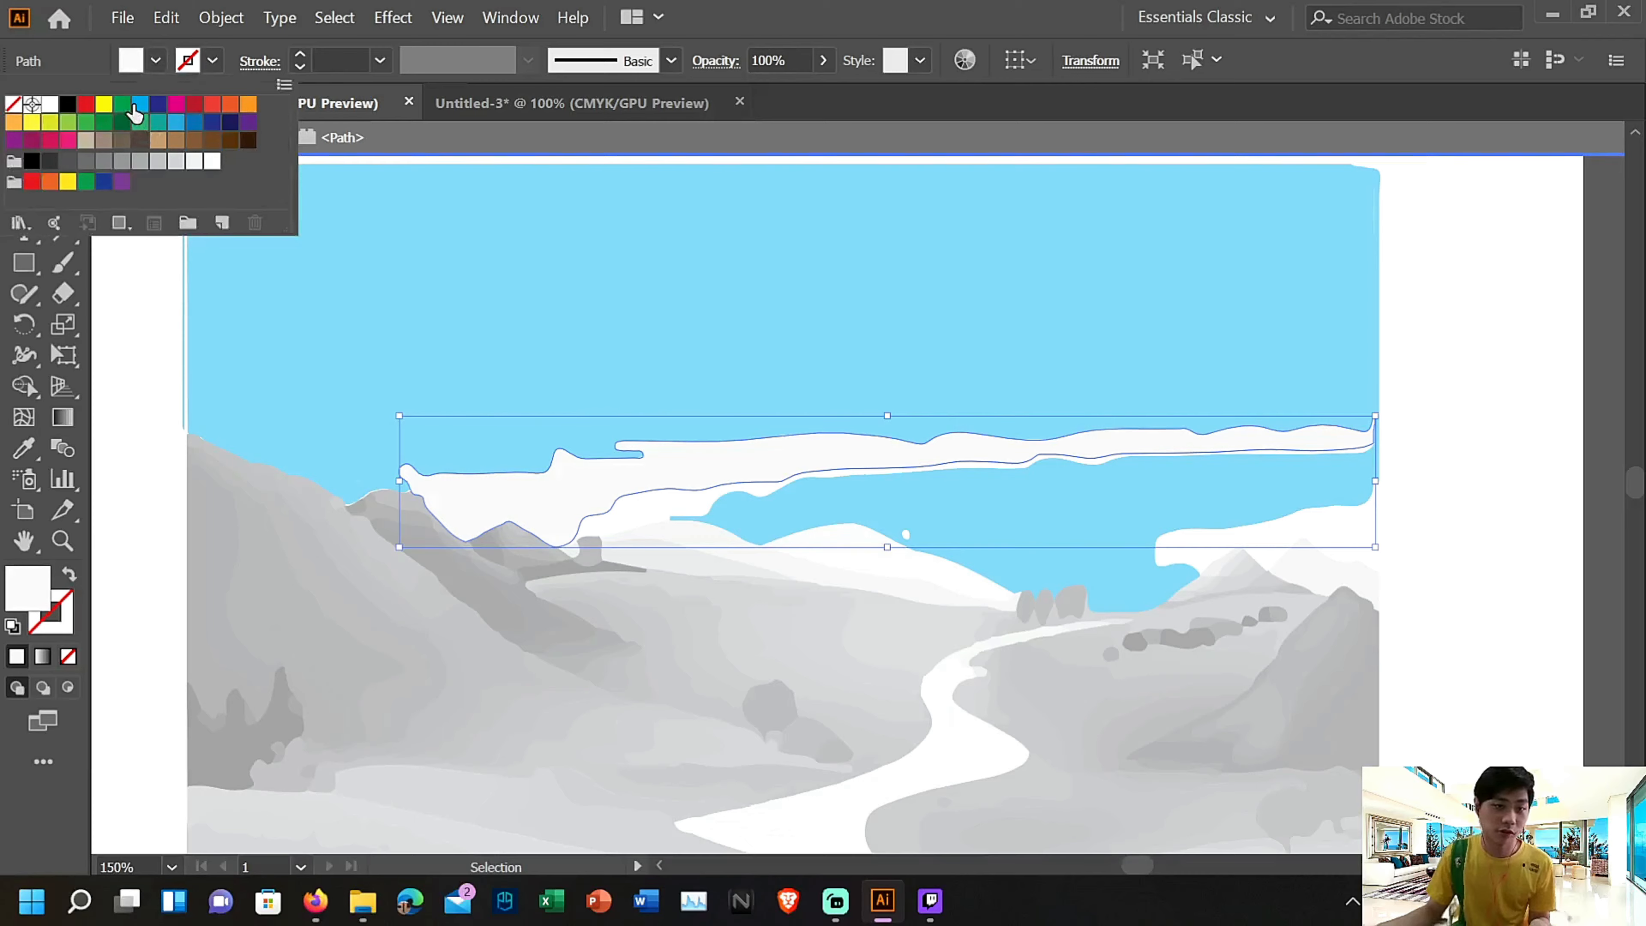
click(140, 105)
double_click(1606, 516)
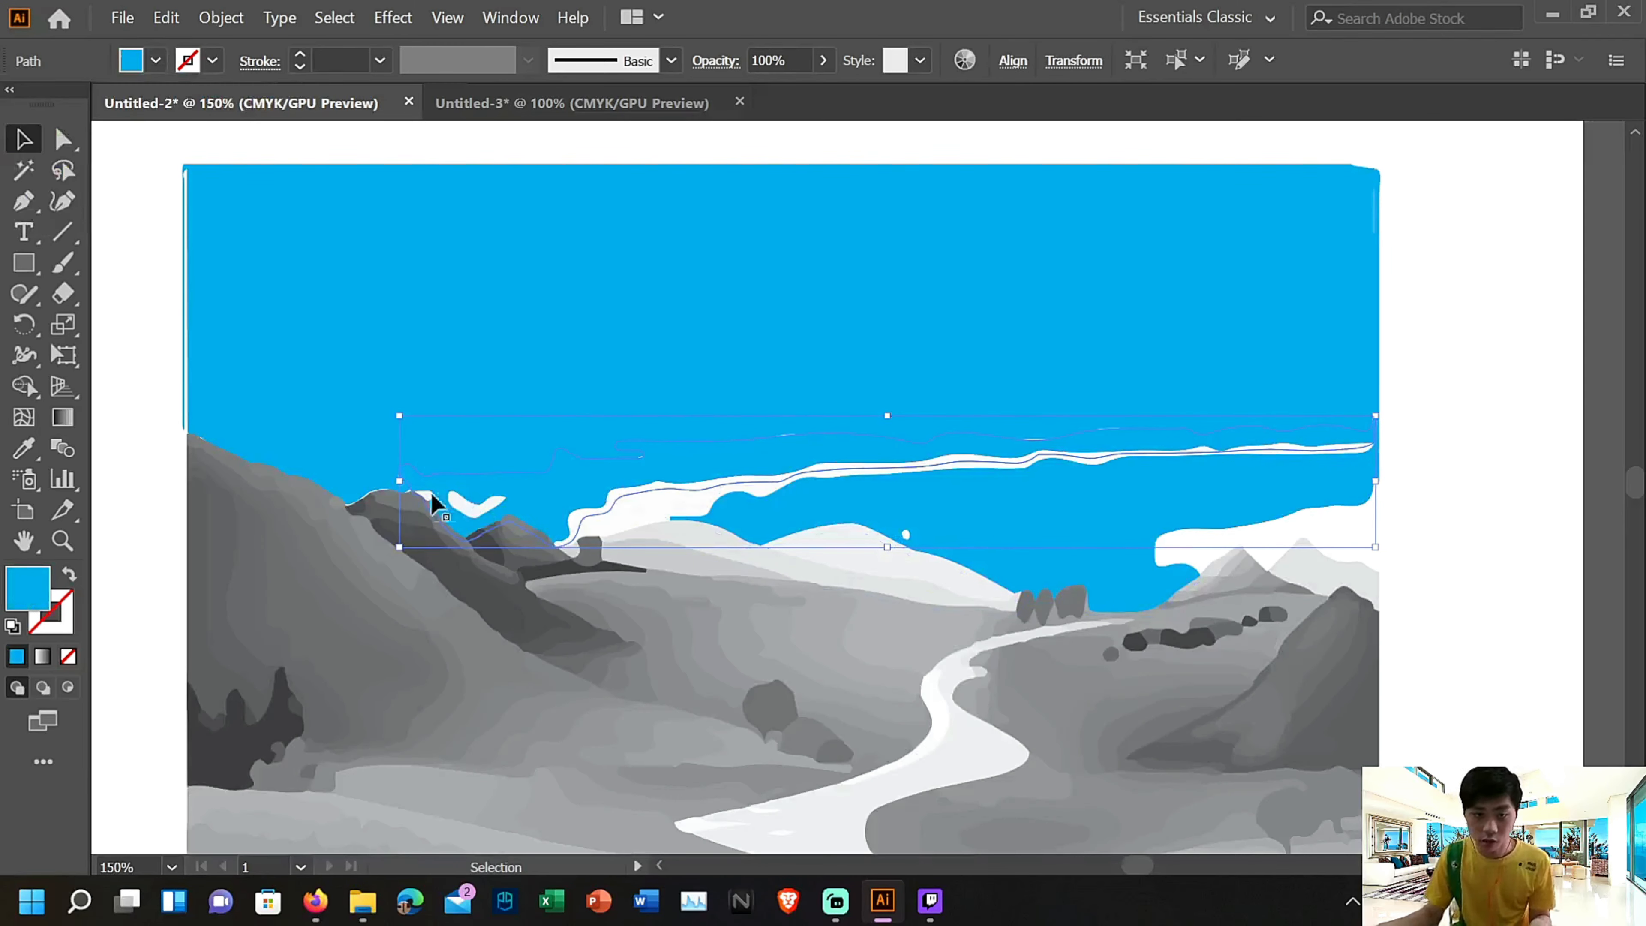
Fill the small V-shaped cloud fragment and the tiny pale fragment beside the dark left peak with cyan
double_click(469, 510)
click(469, 510)
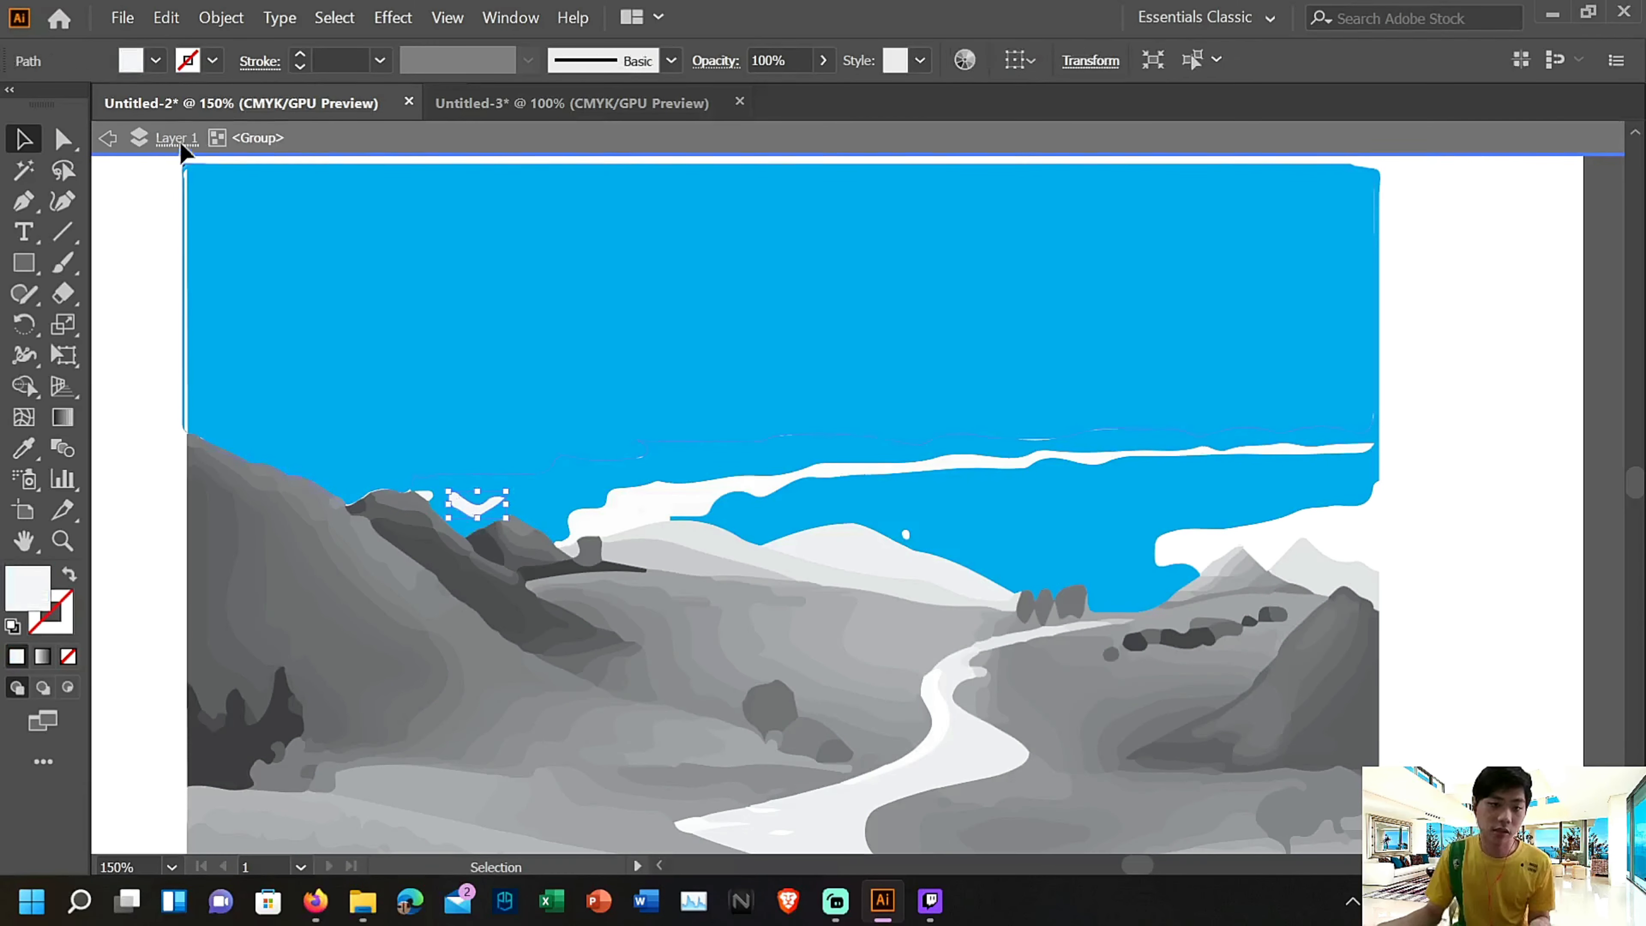
click(158, 62)
click(140, 103)
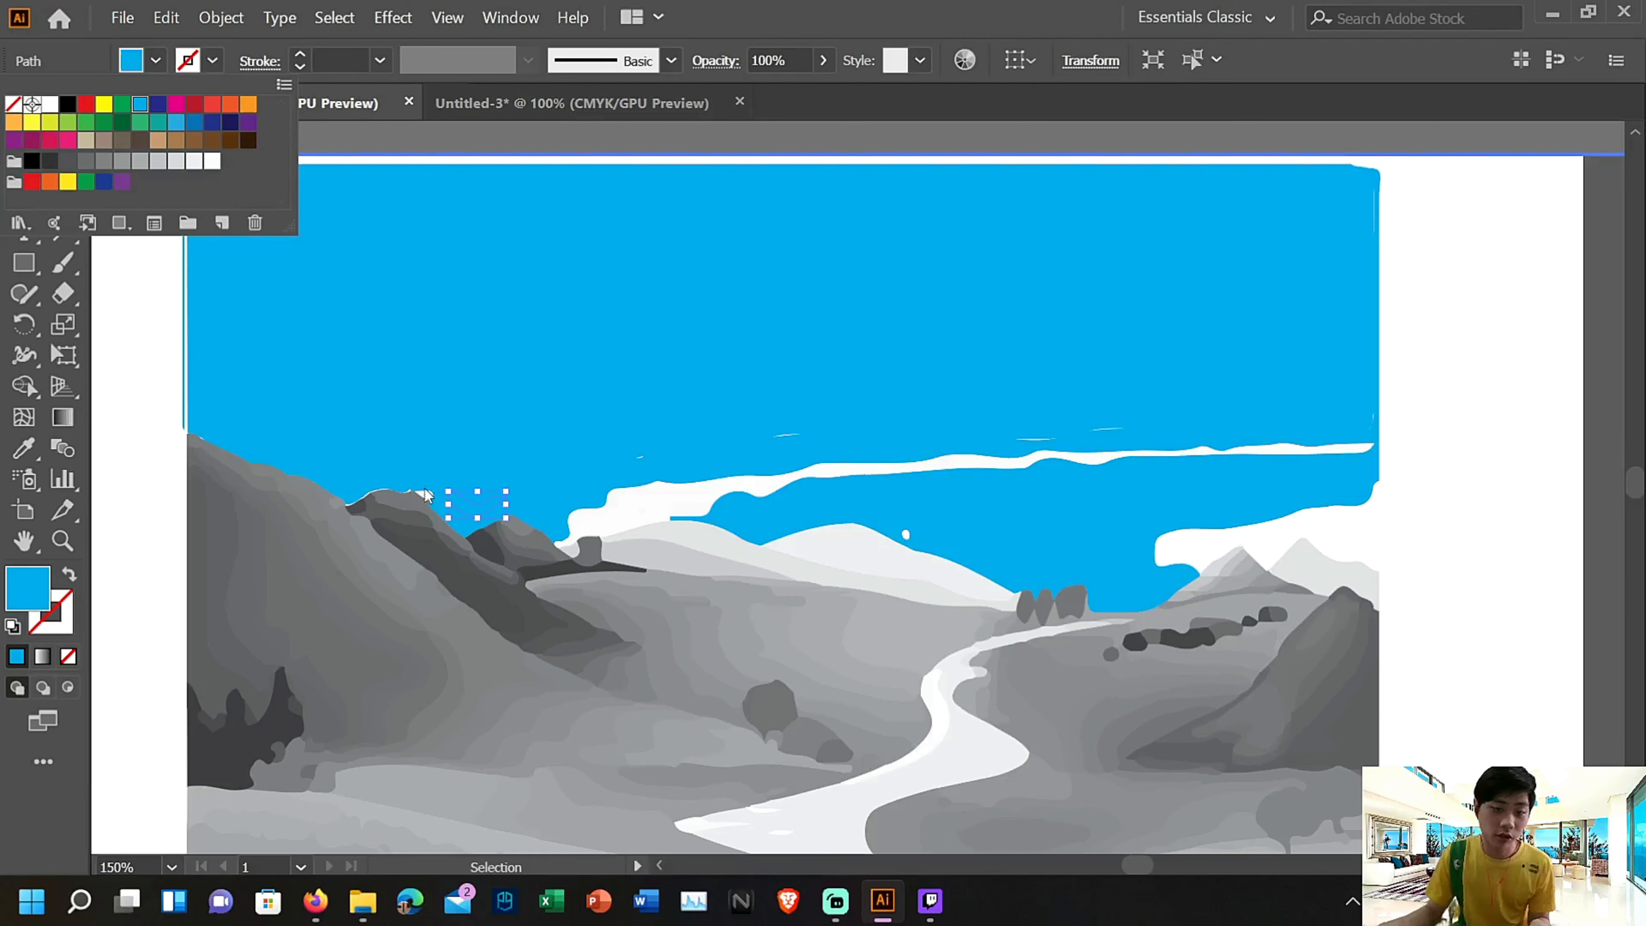
click(425, 499)
double_click(425, 500)
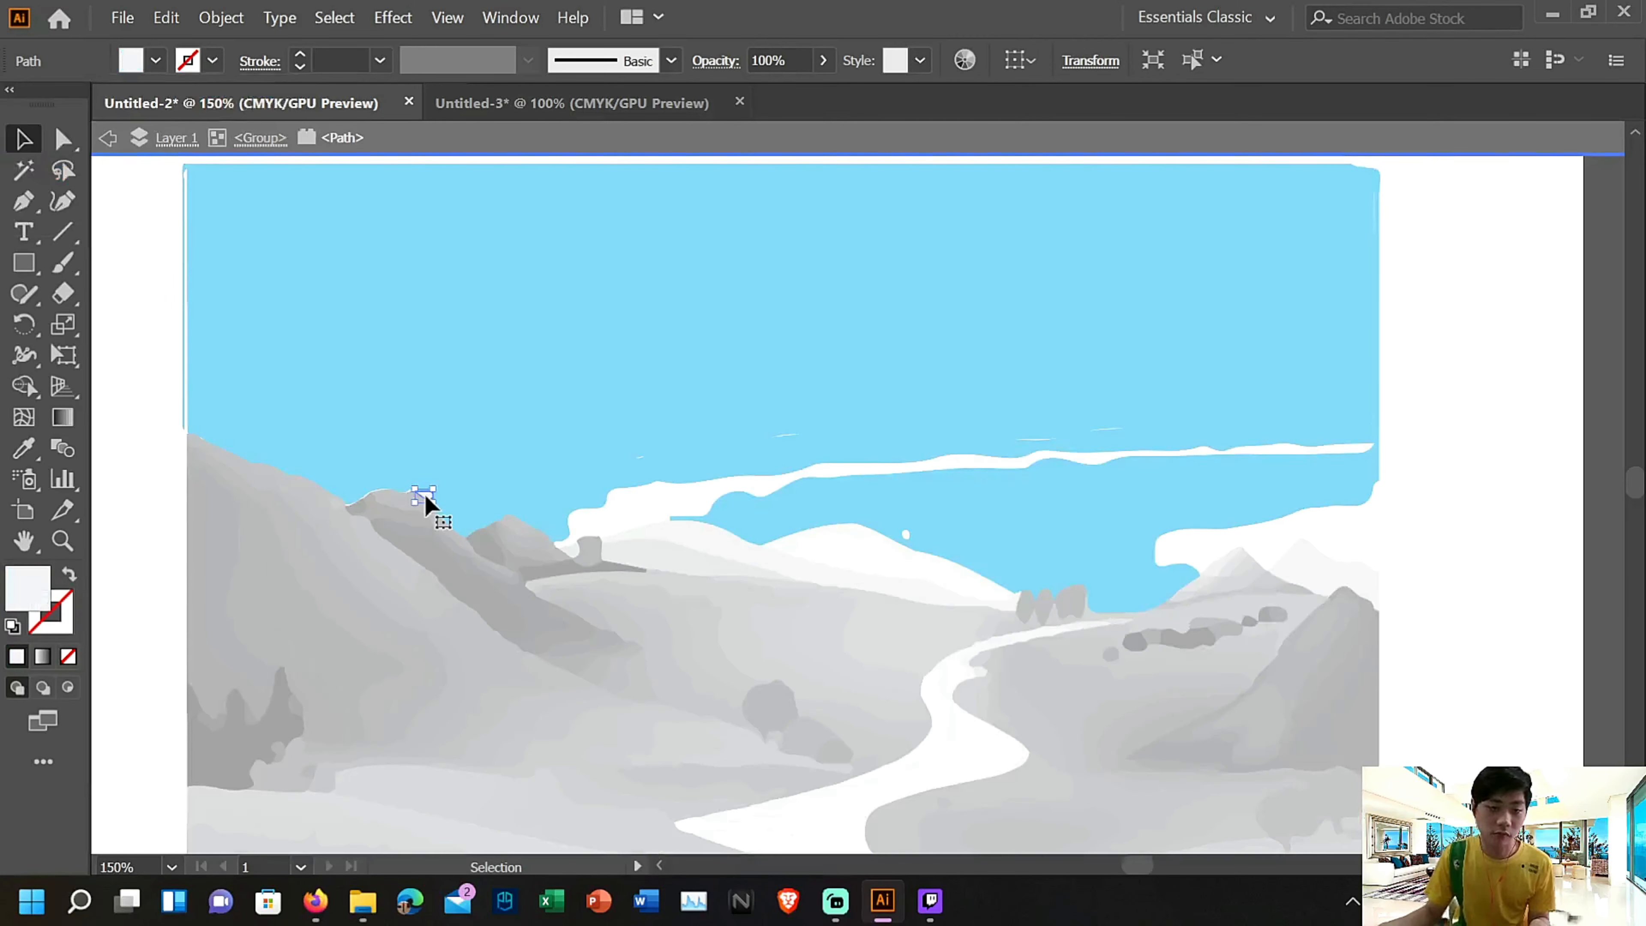
click(154, 62)
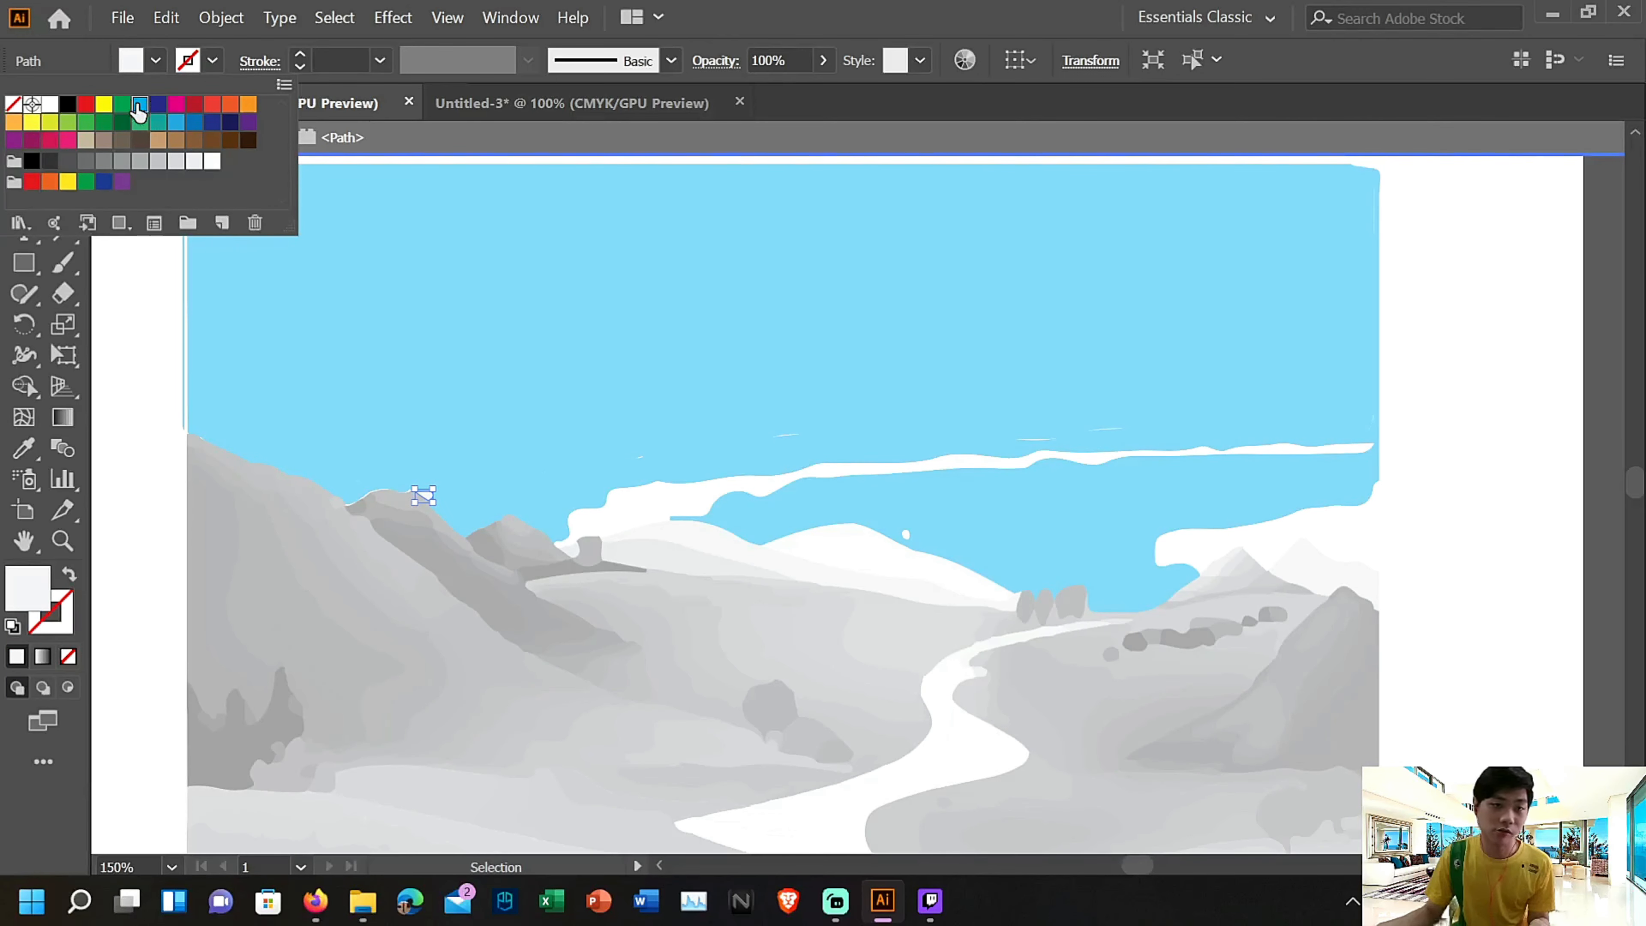
click(138, 105)
Fill the remaining narrow white cloud streak above the distant hills with cyan and exit isolation mode
double_click(667, 500)
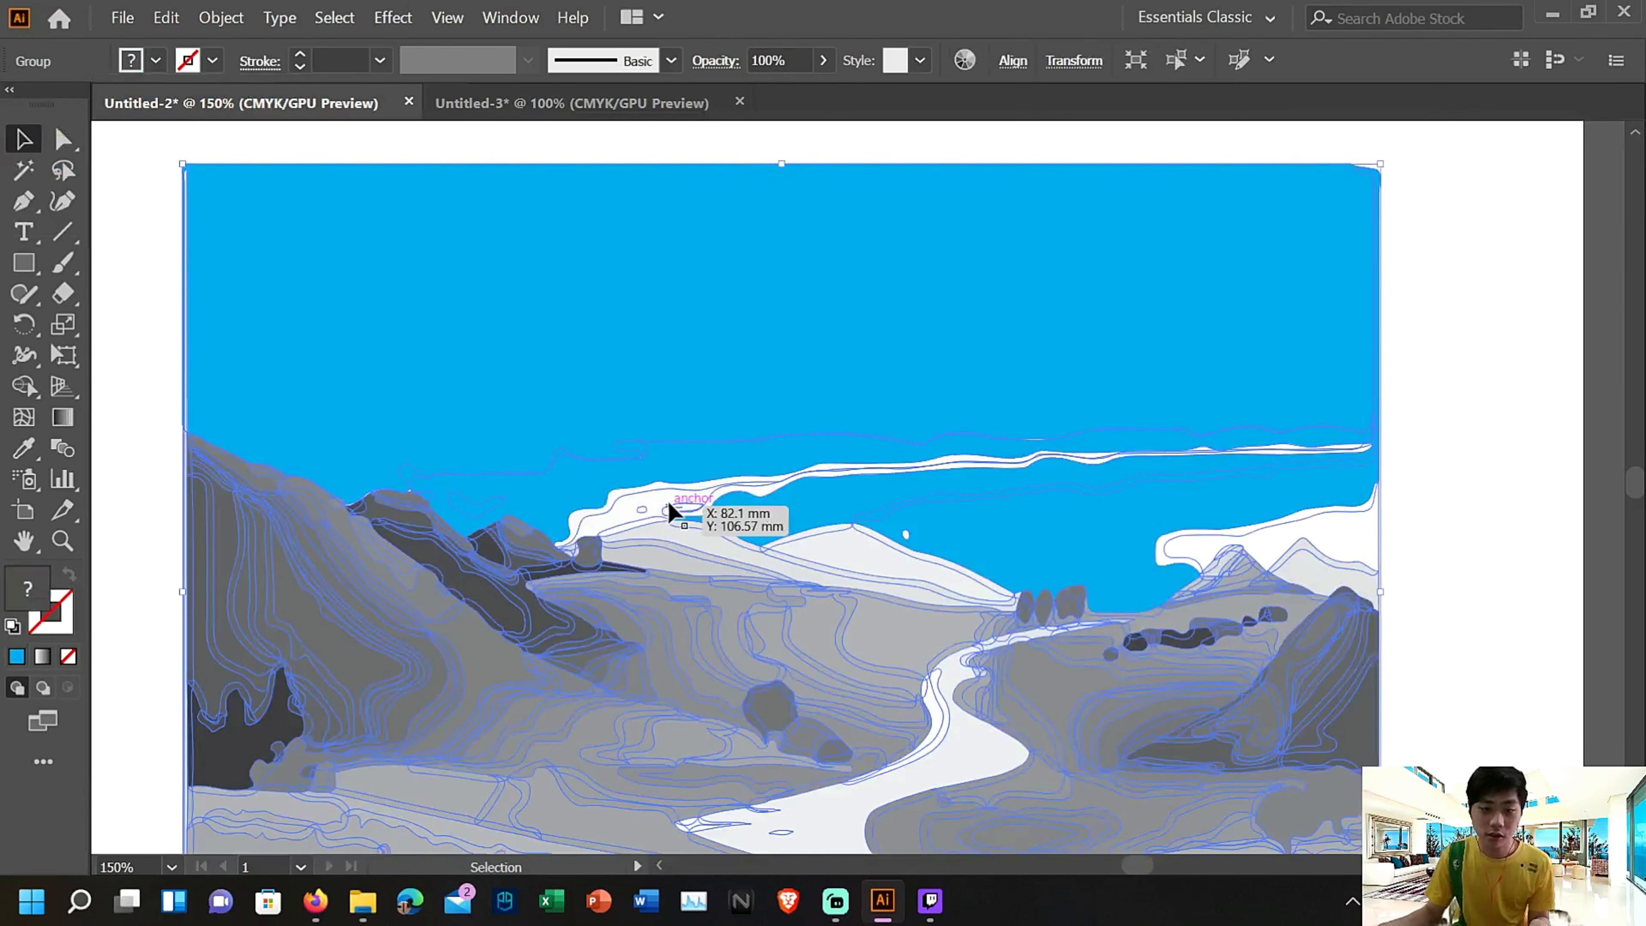
double_click(668, 503)
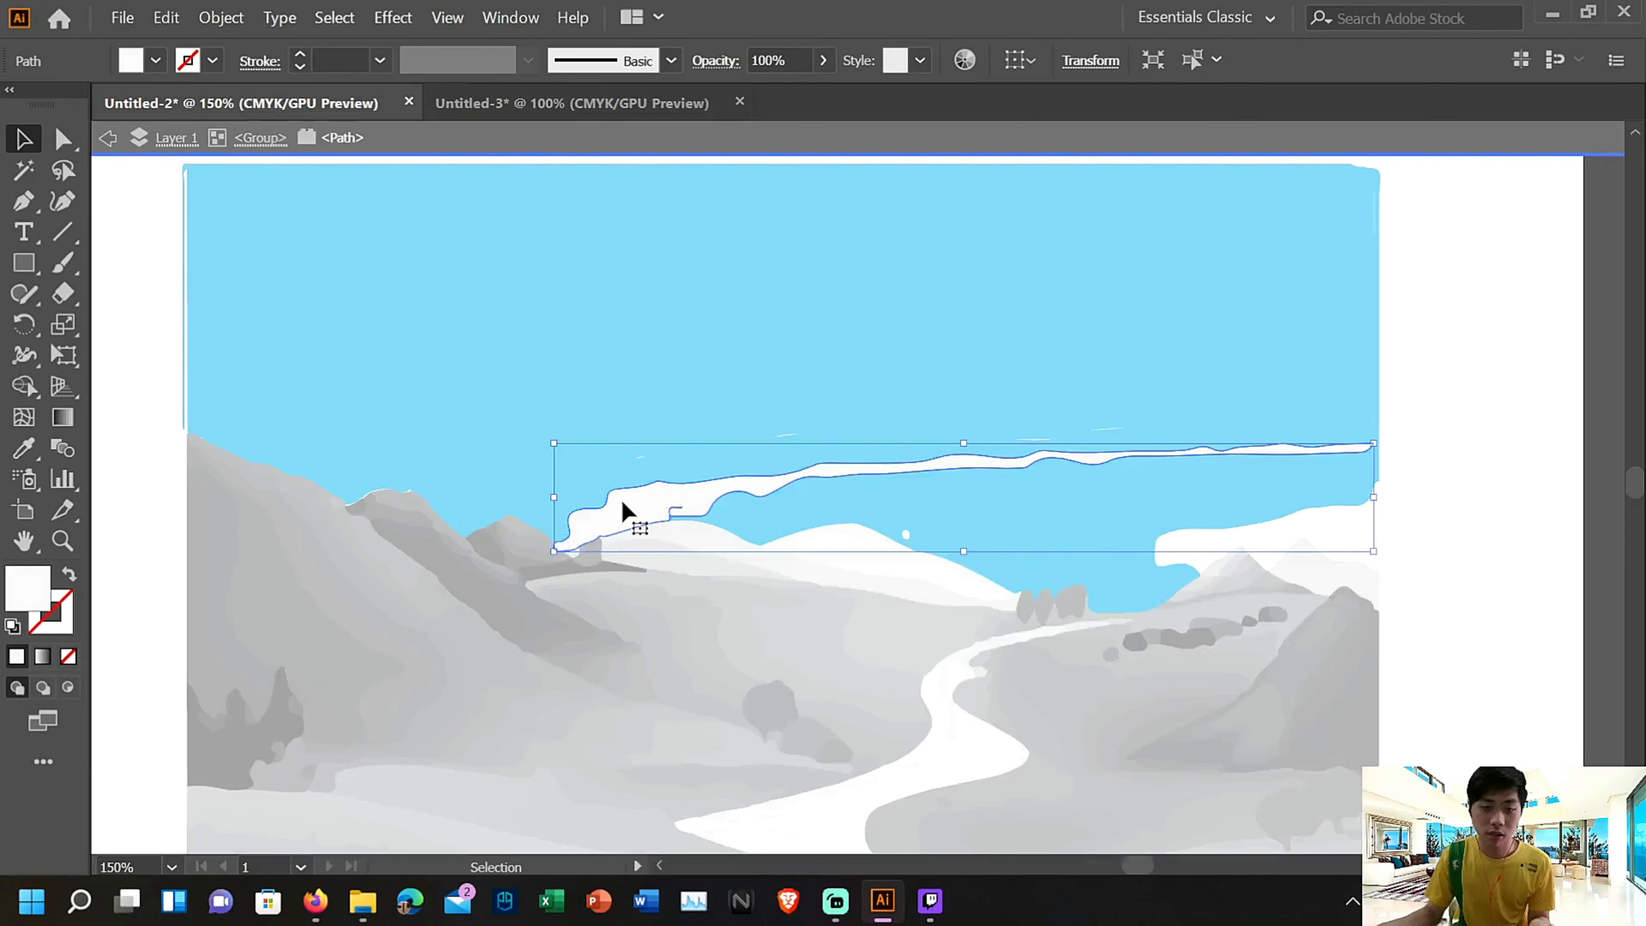
click(156, 61)
click(136, 106)
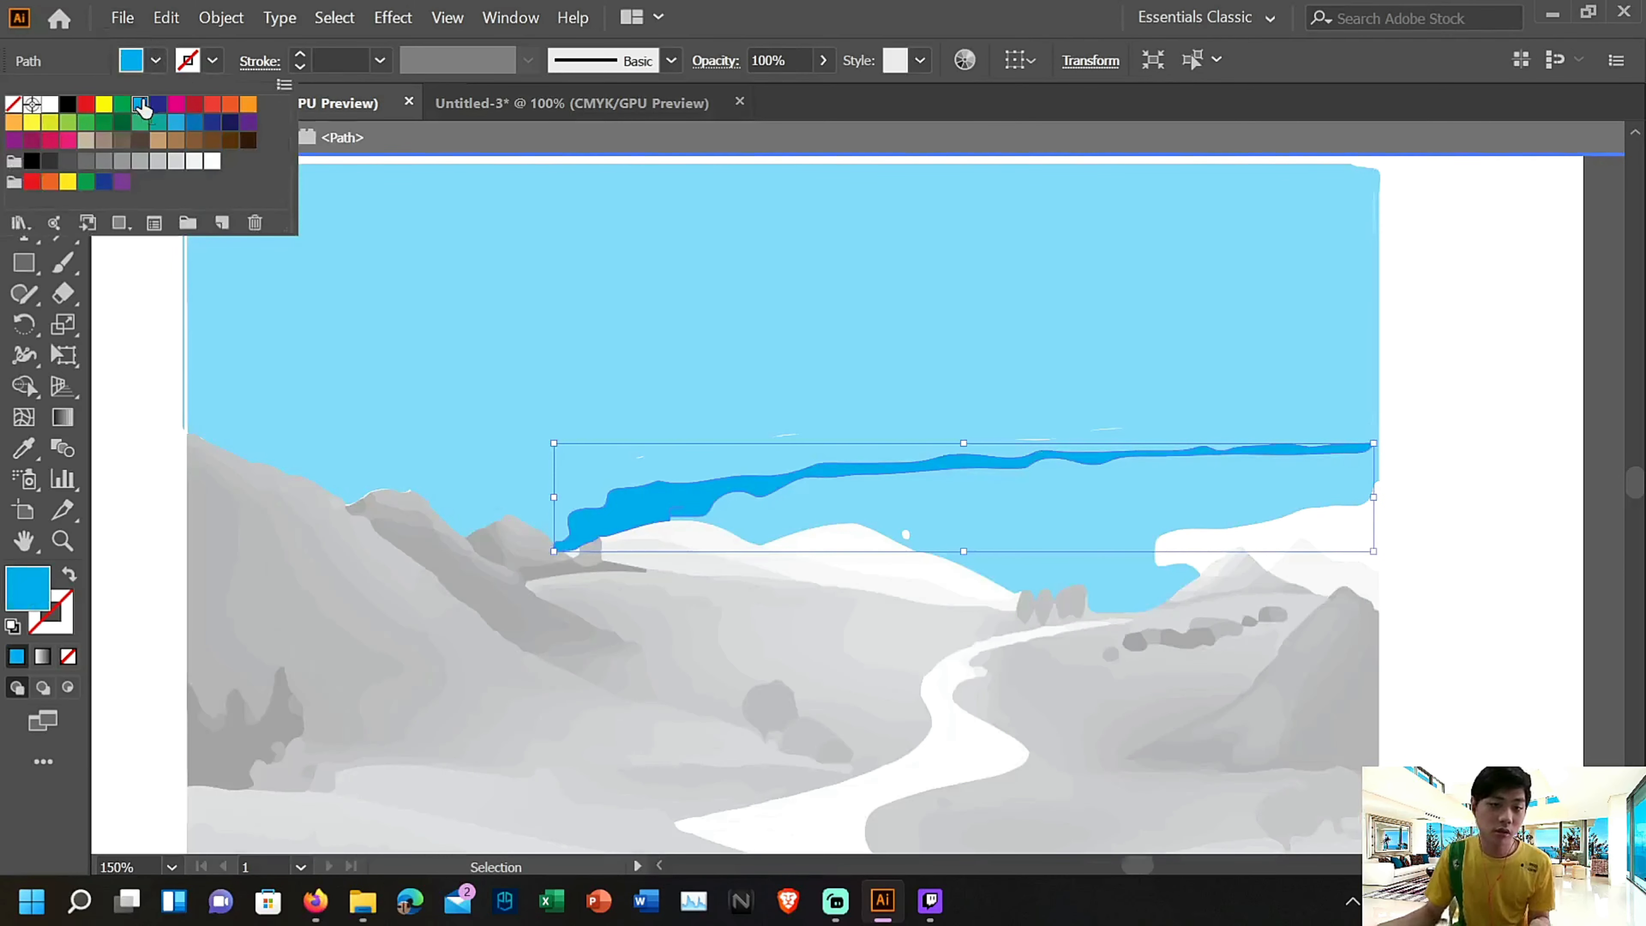
key(Escape)
key(Escape)
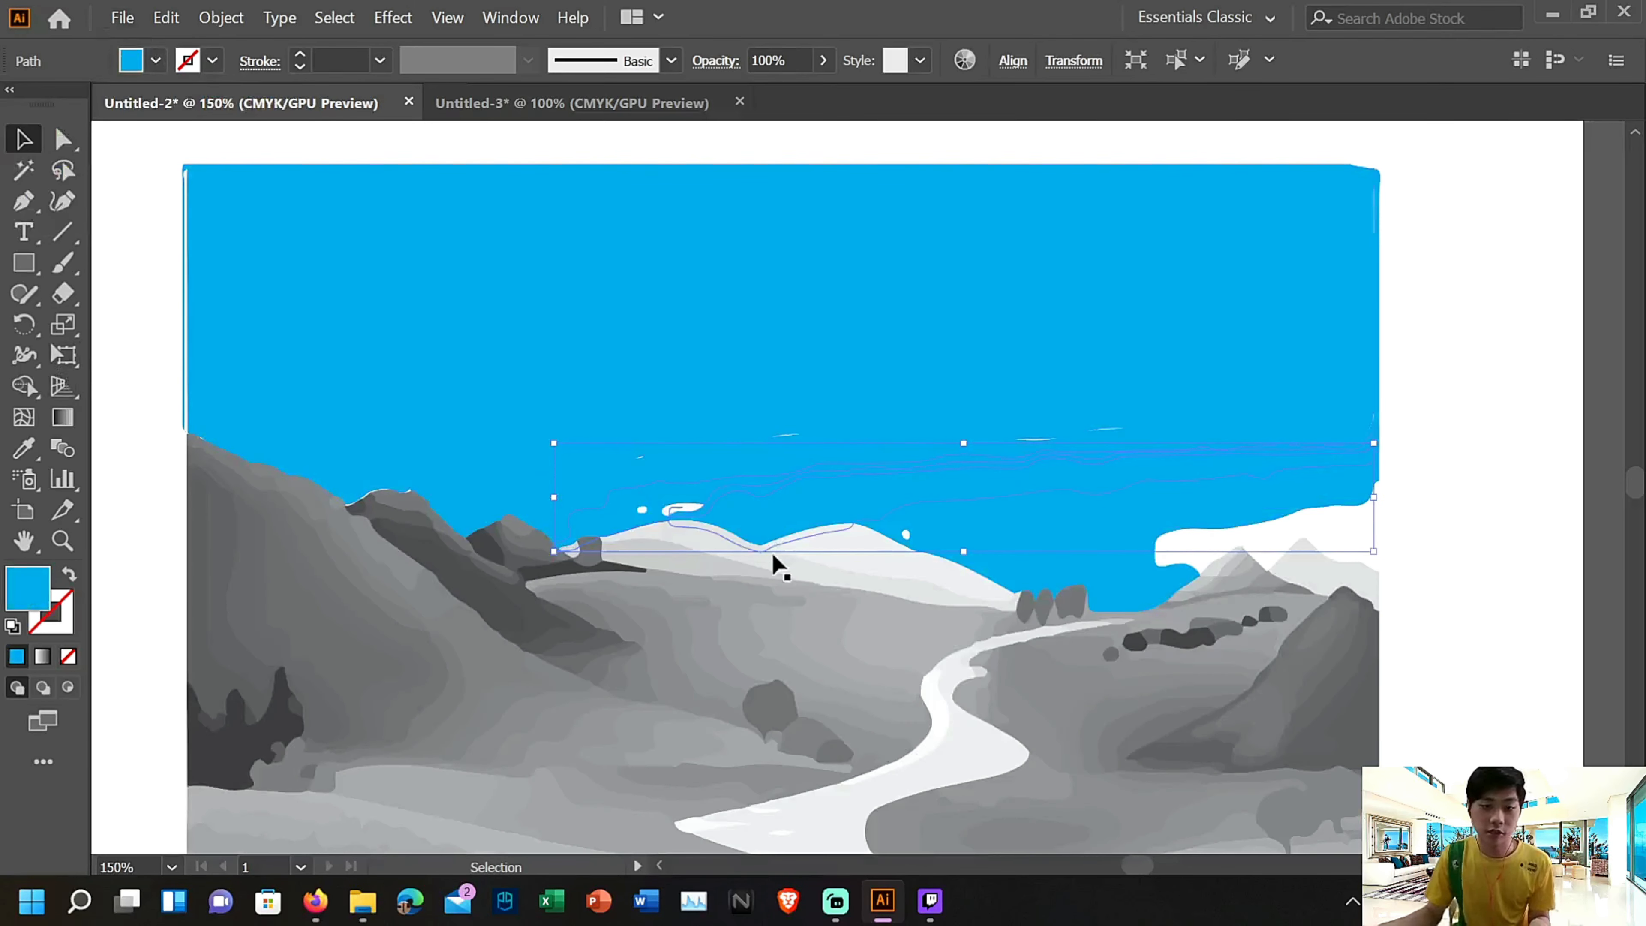
Fill the small white oval fragment just above the pale left-hand distant hill with cyan
double_click(690, 513)
click(685, 510)
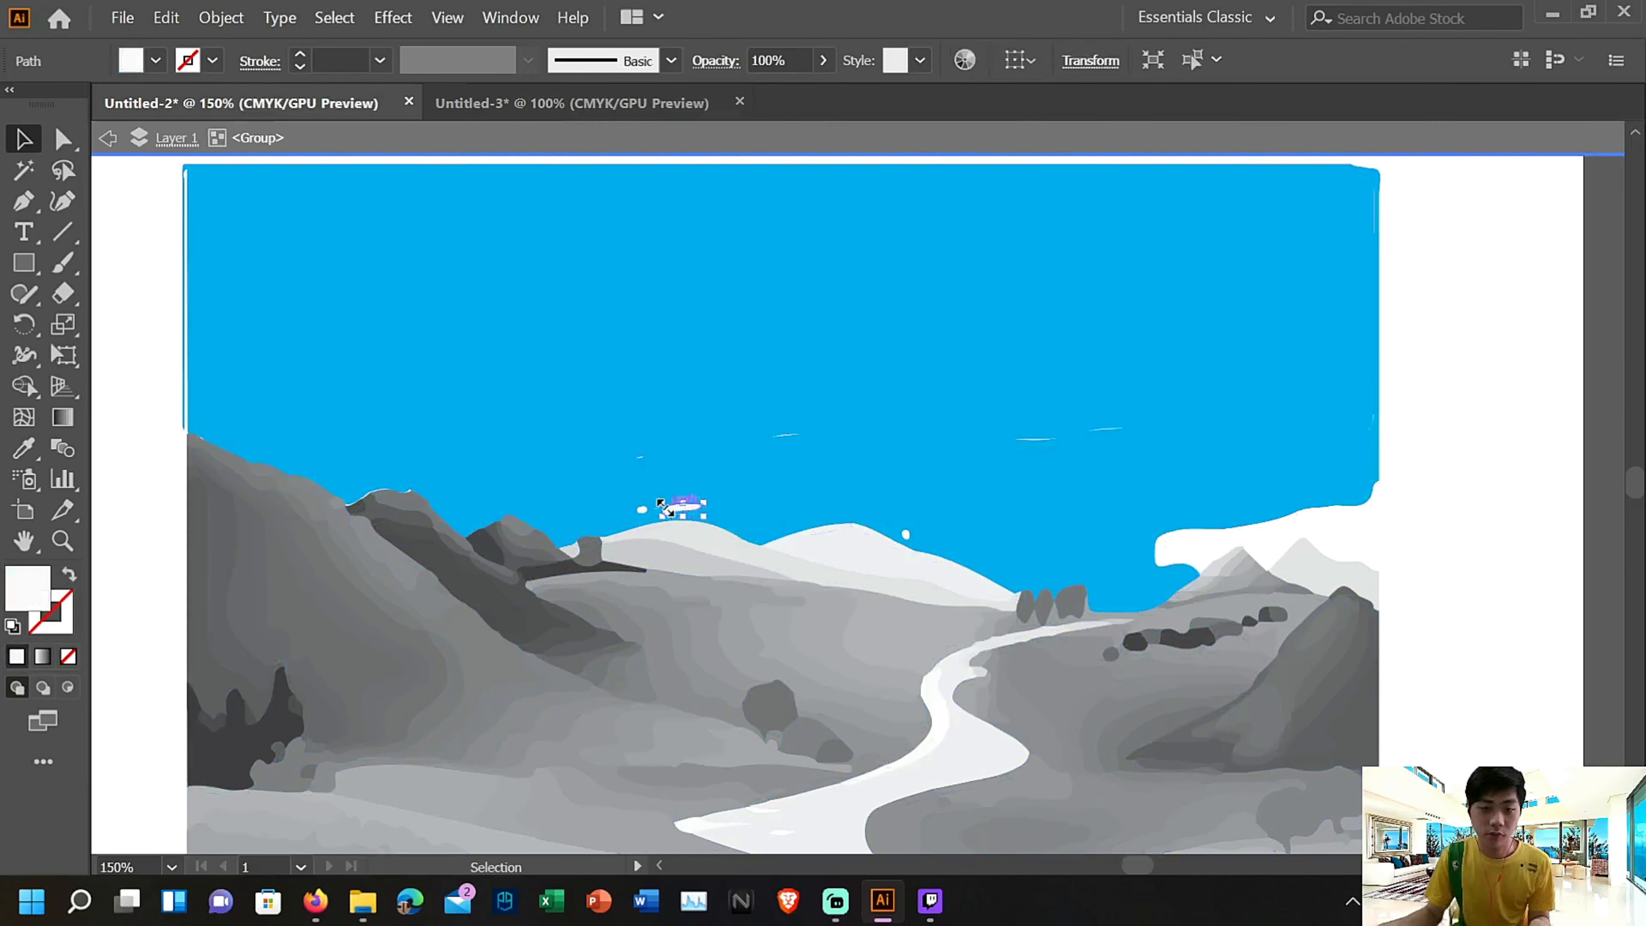
click(153, 62)
click(140, 105)
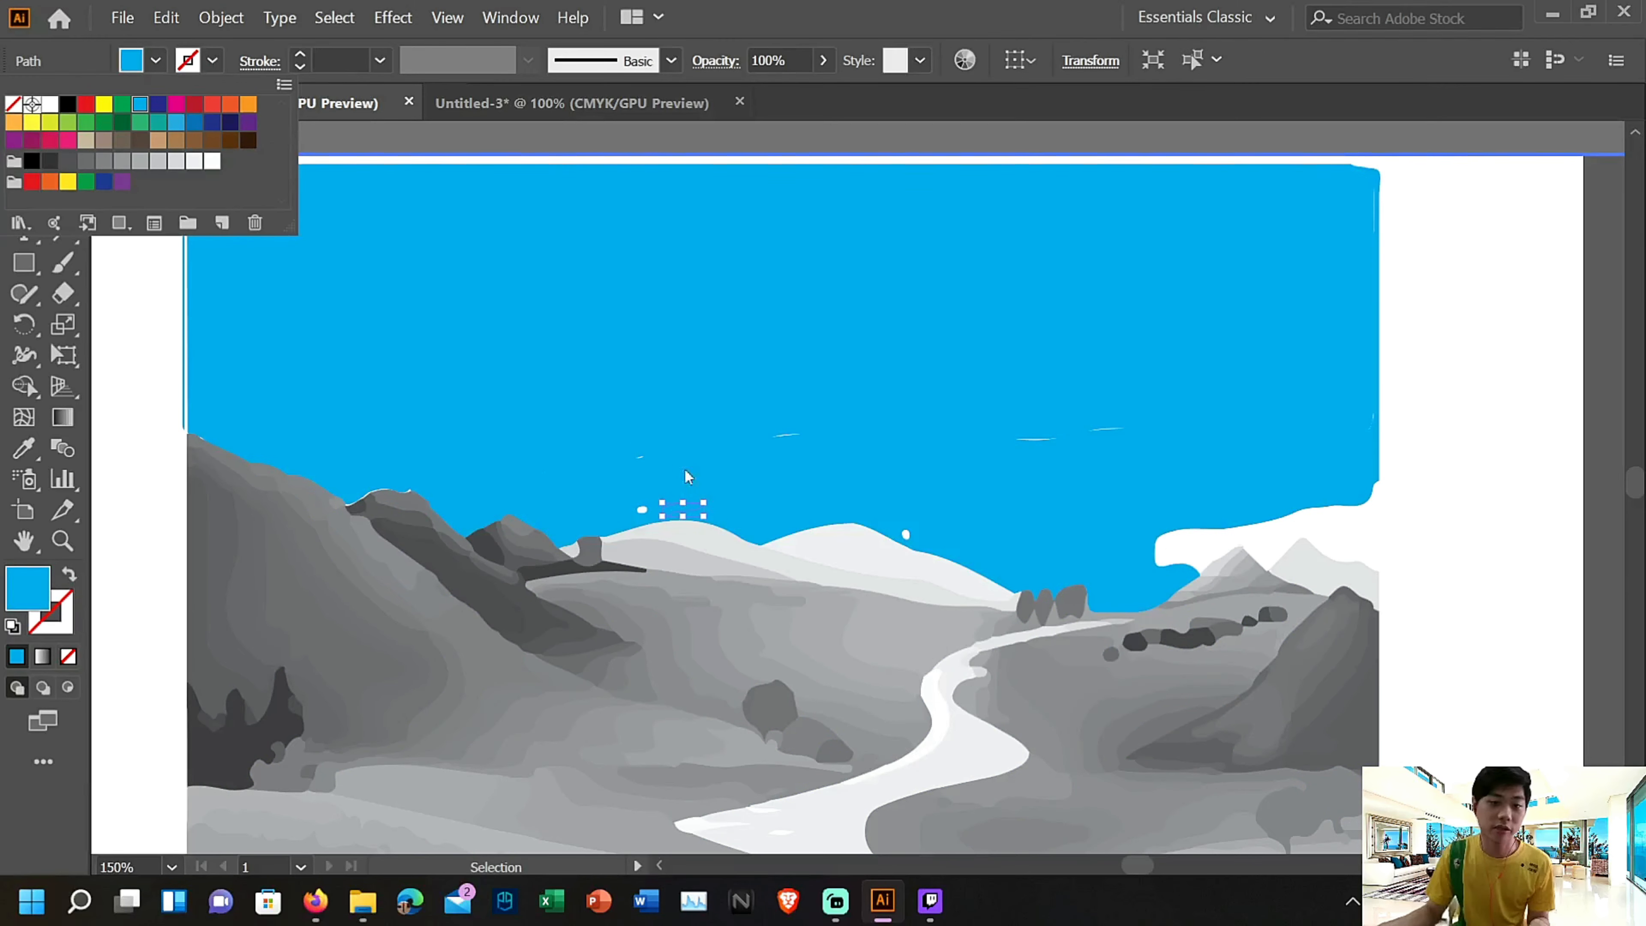
Fill the tiny white speck left of the pale distant hill's summit with cyan and exit isolation mode
double_click(641, 509)
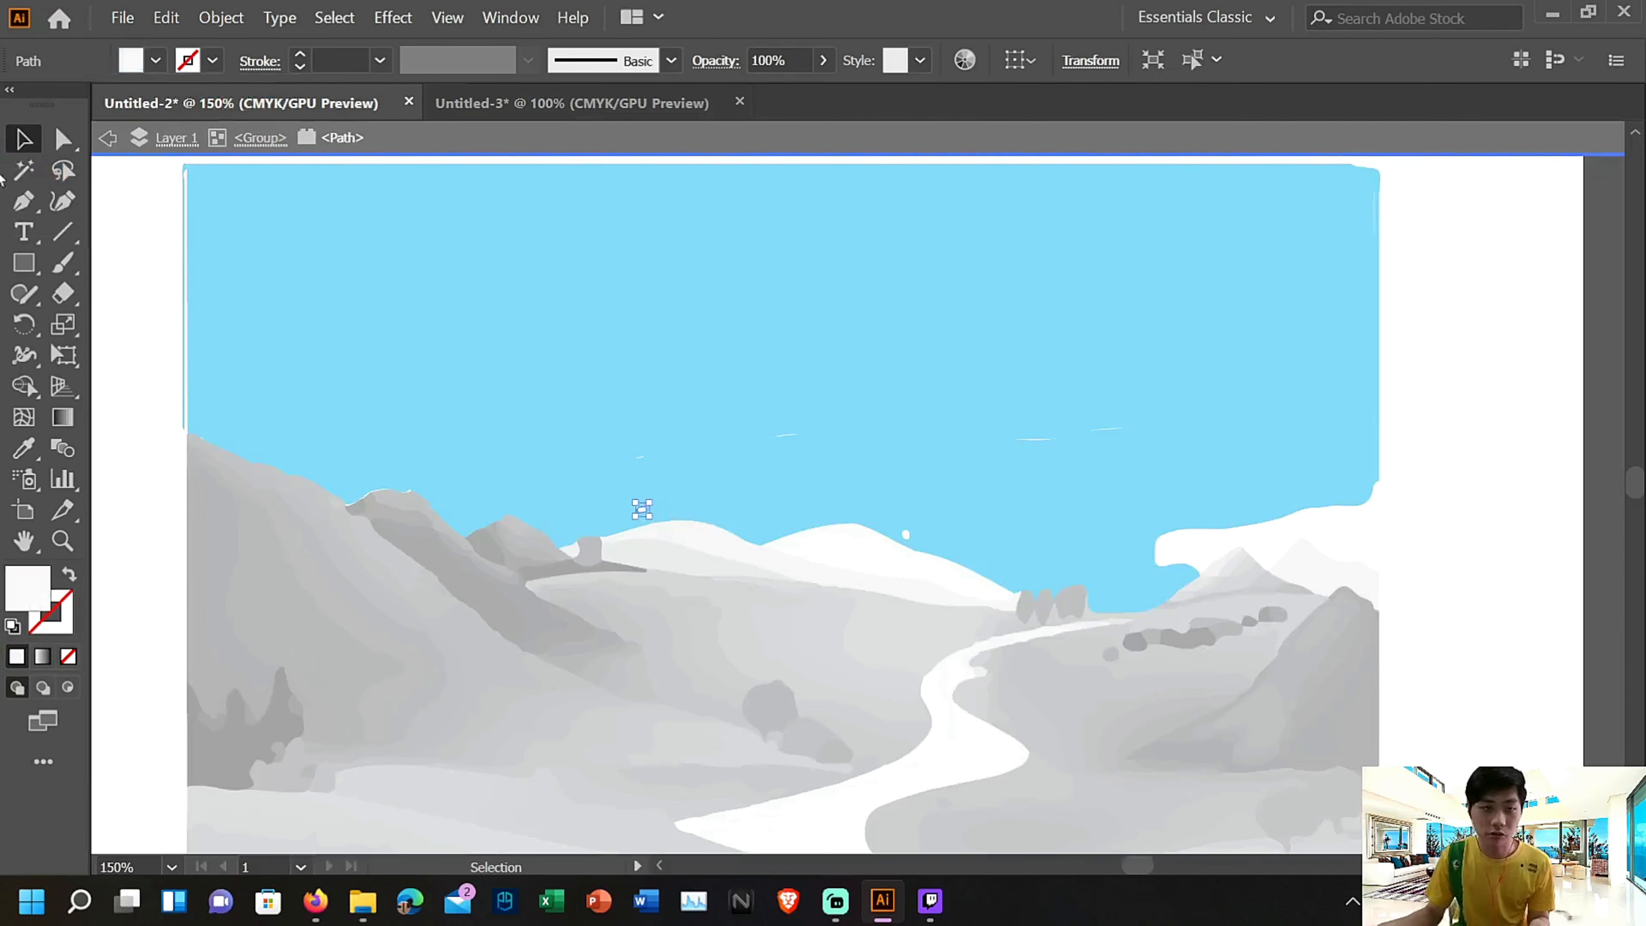
click(155, 61)
click(139, 105)
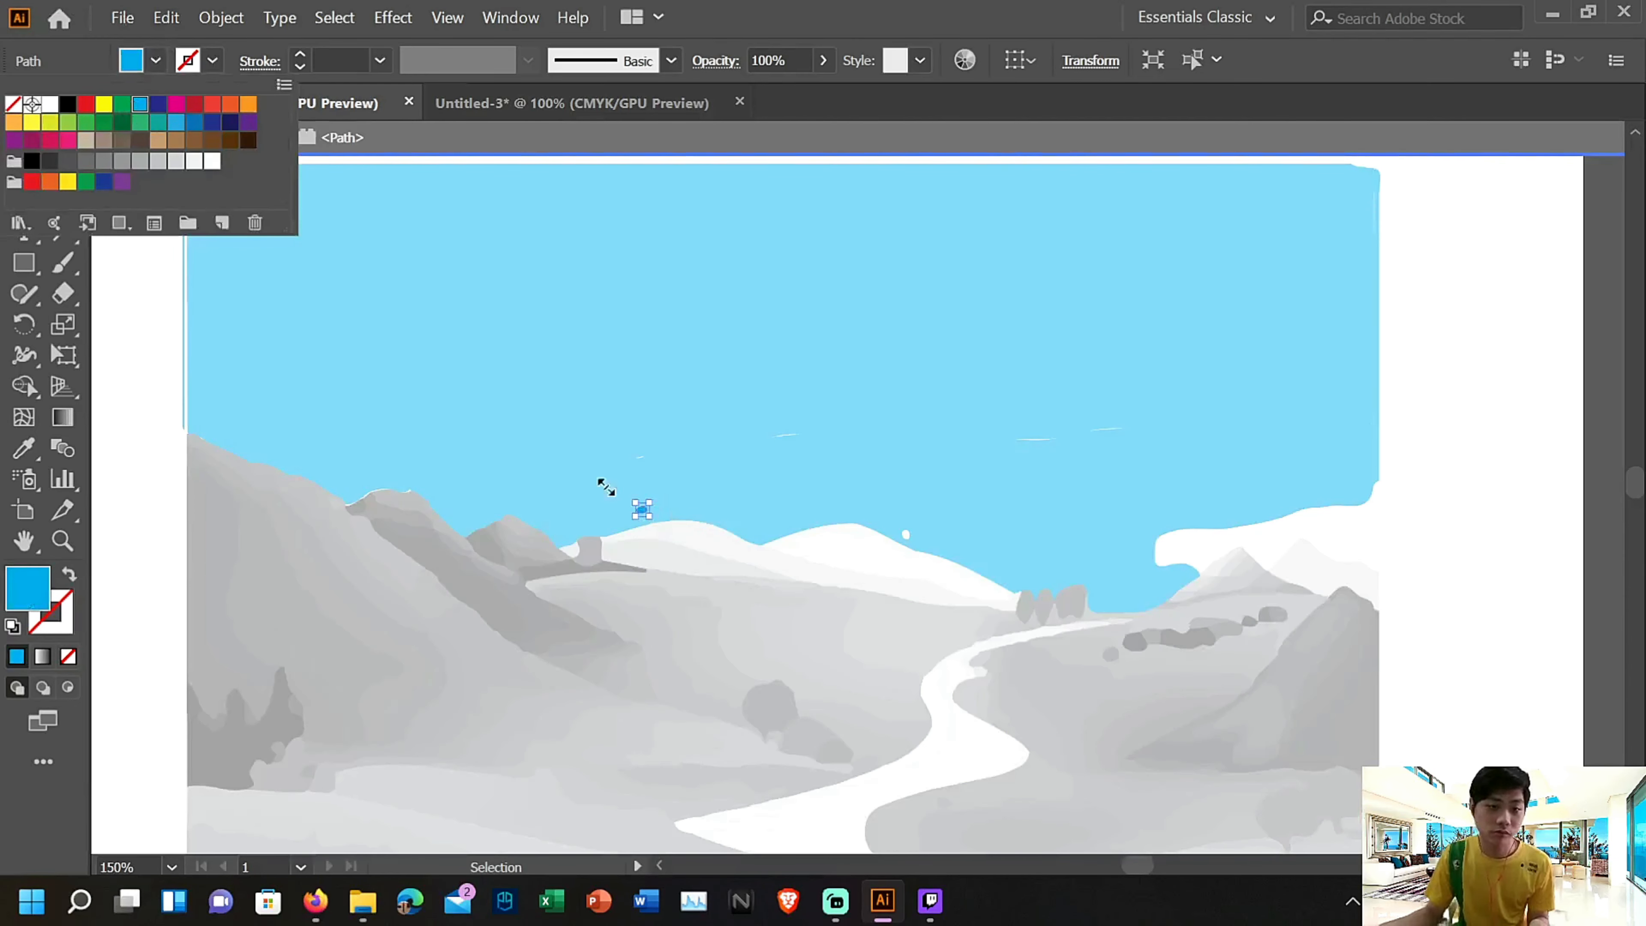
double_click(1466, 584)
Fill the long diagonal band and the small oval near the crest of the right-hand hill with green, and exit isolation mode
scroll(838, 673, down, 5)
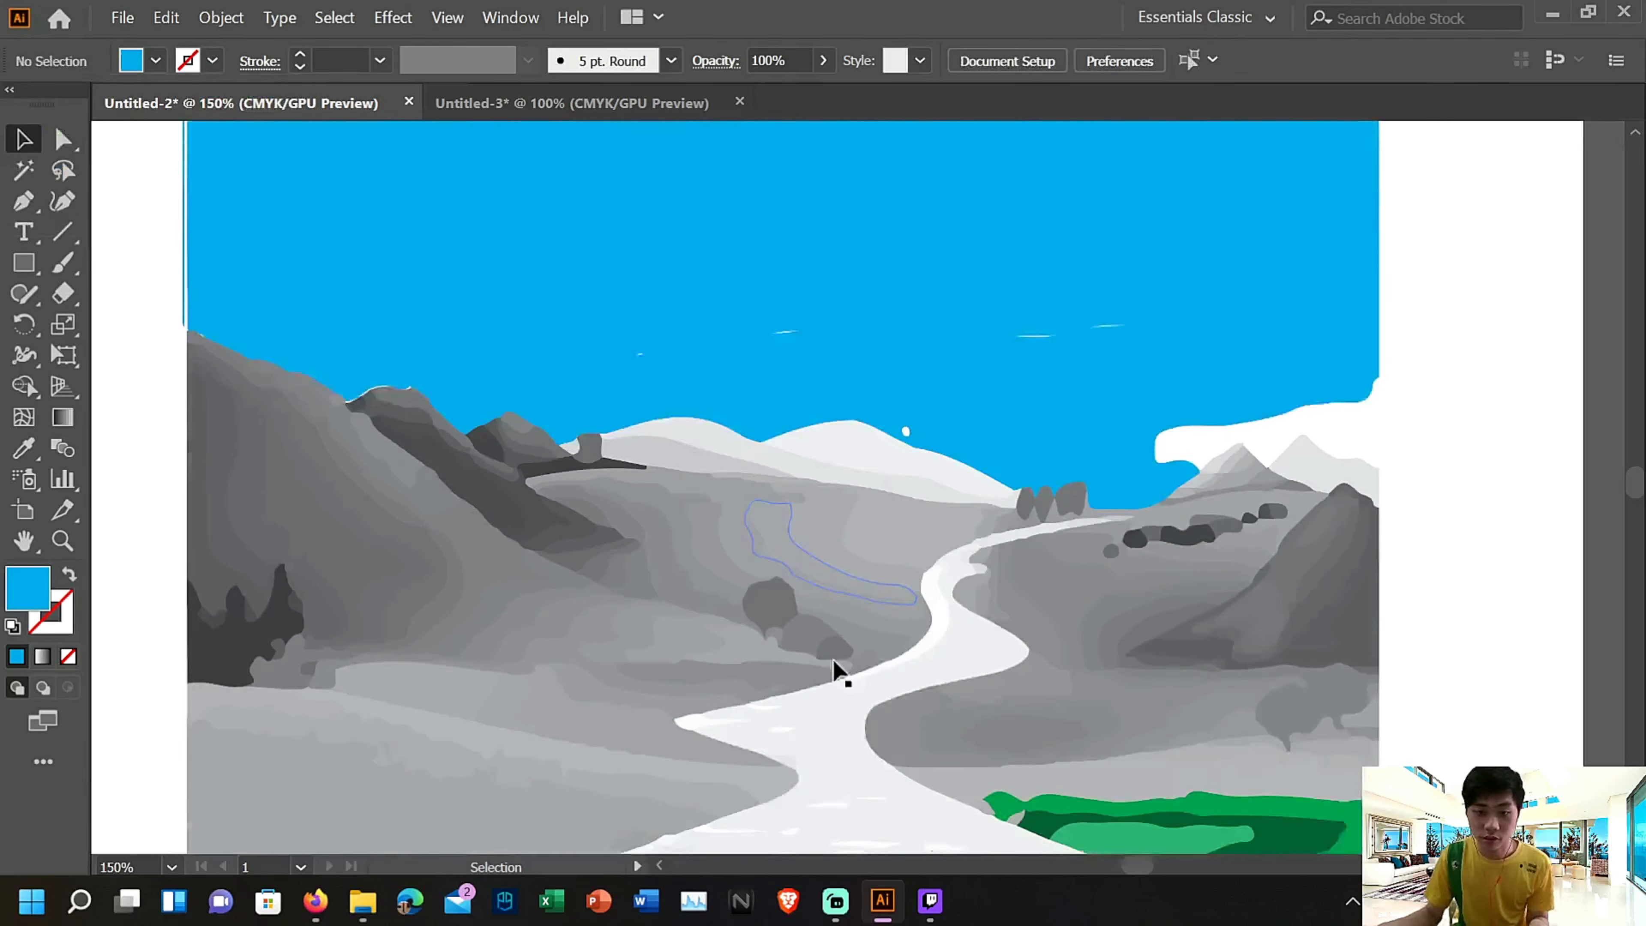
click(1262, 563)
double_click(1308, 447)
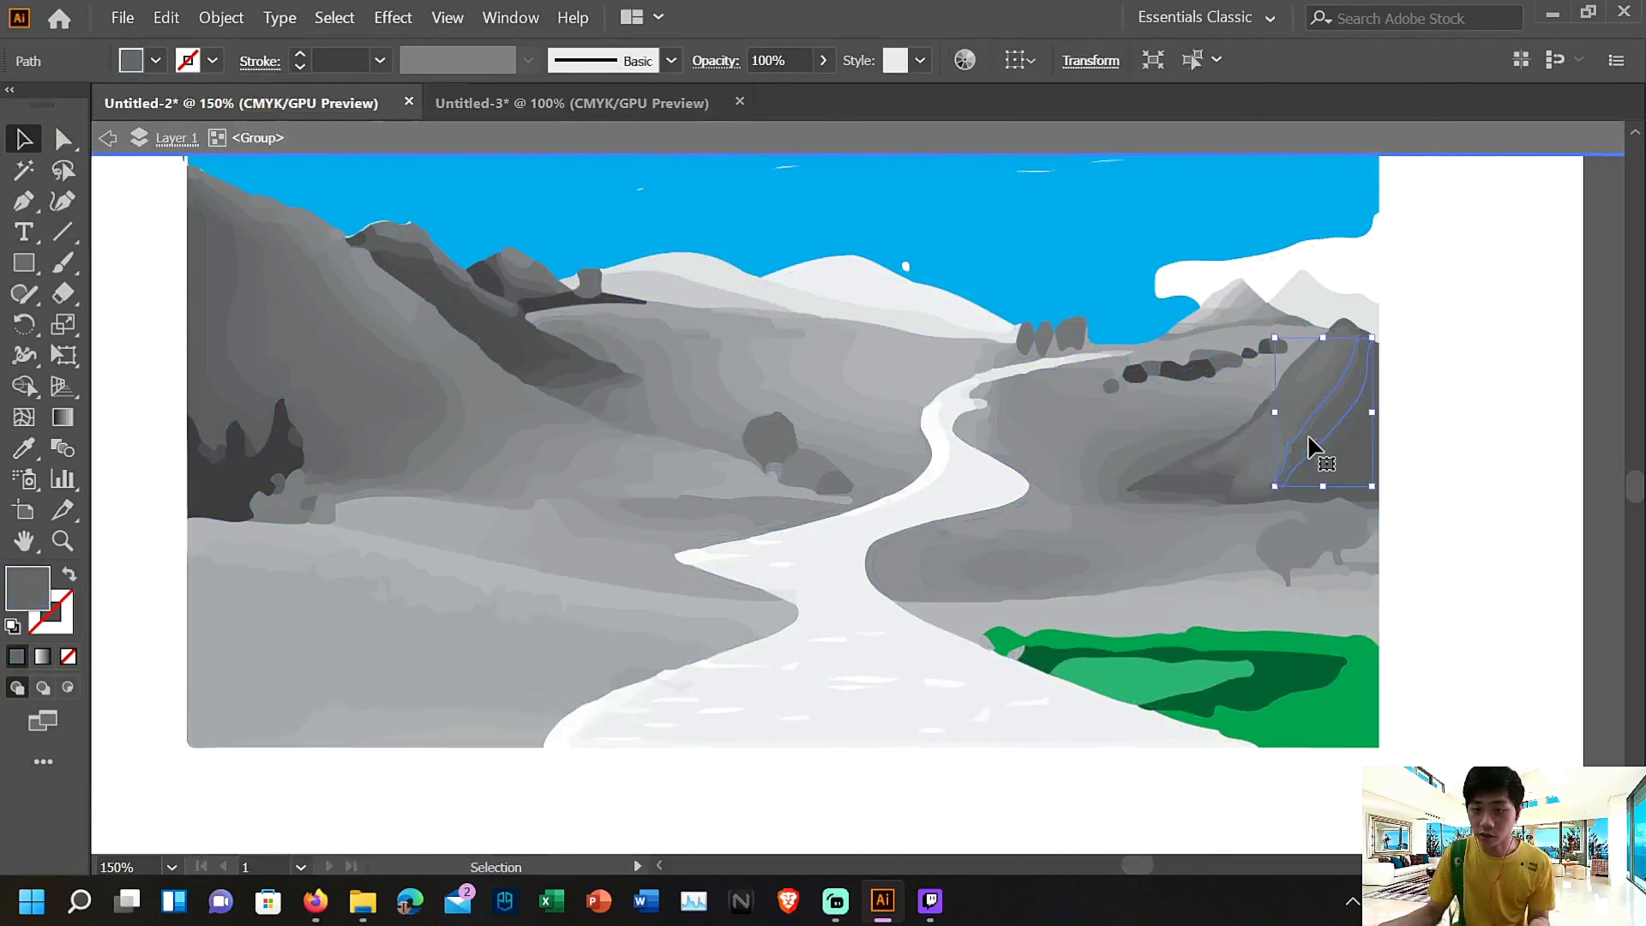
click(156, 61)
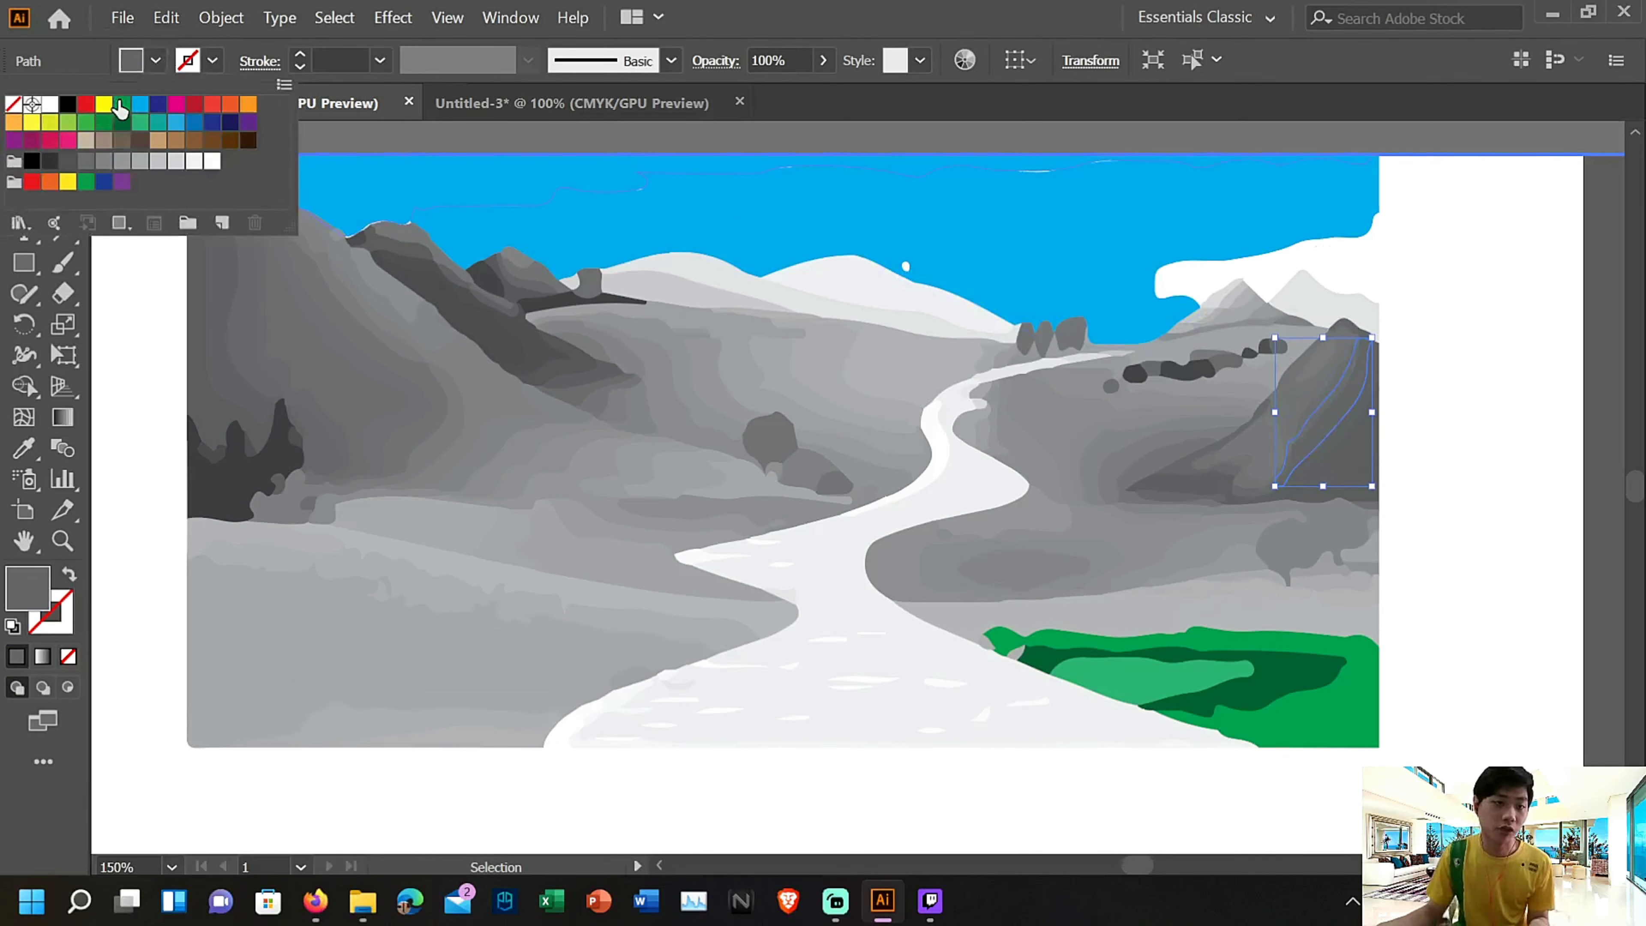
click(121, 105)
double_click(1311, 379)
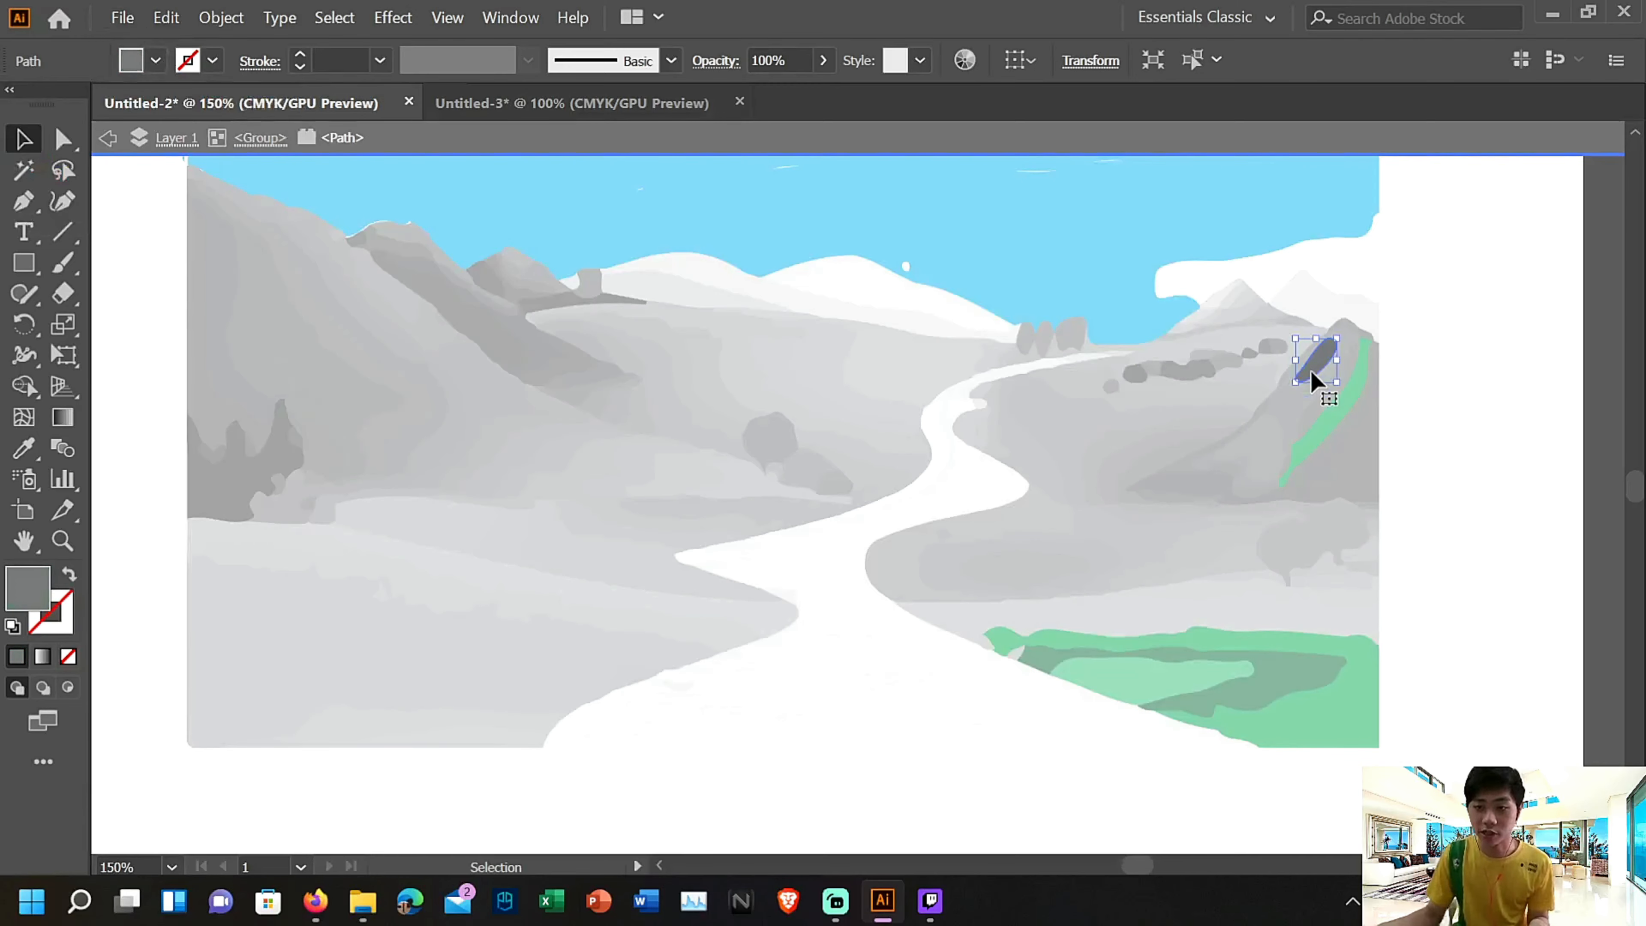
click(156, 61)
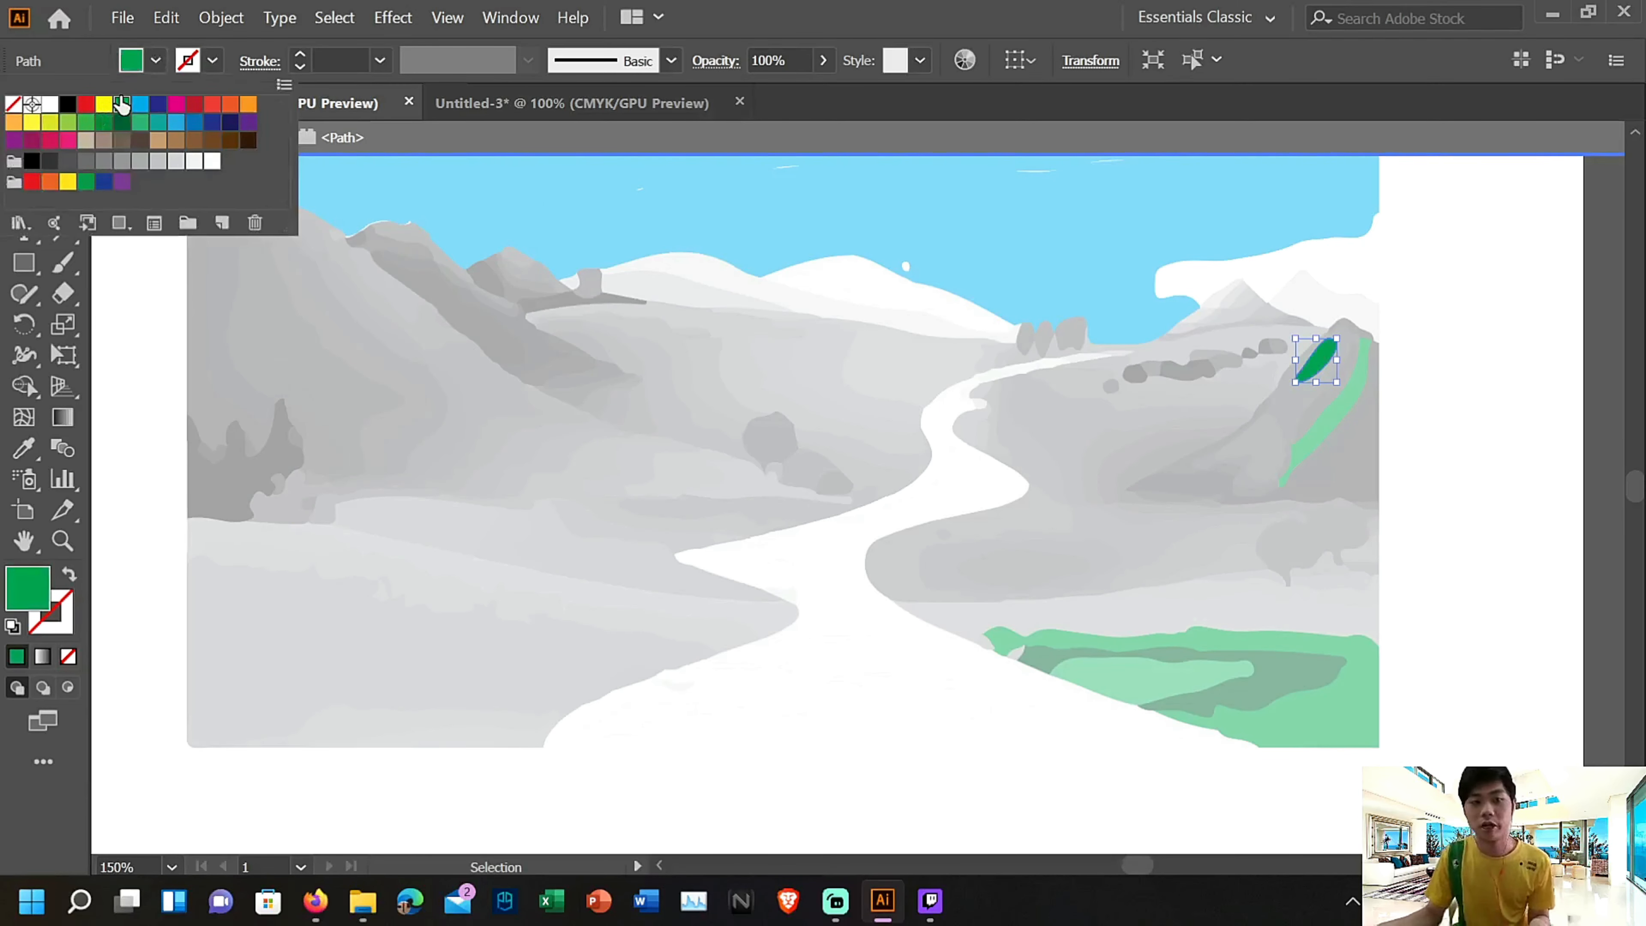
double_click(1257, 441)
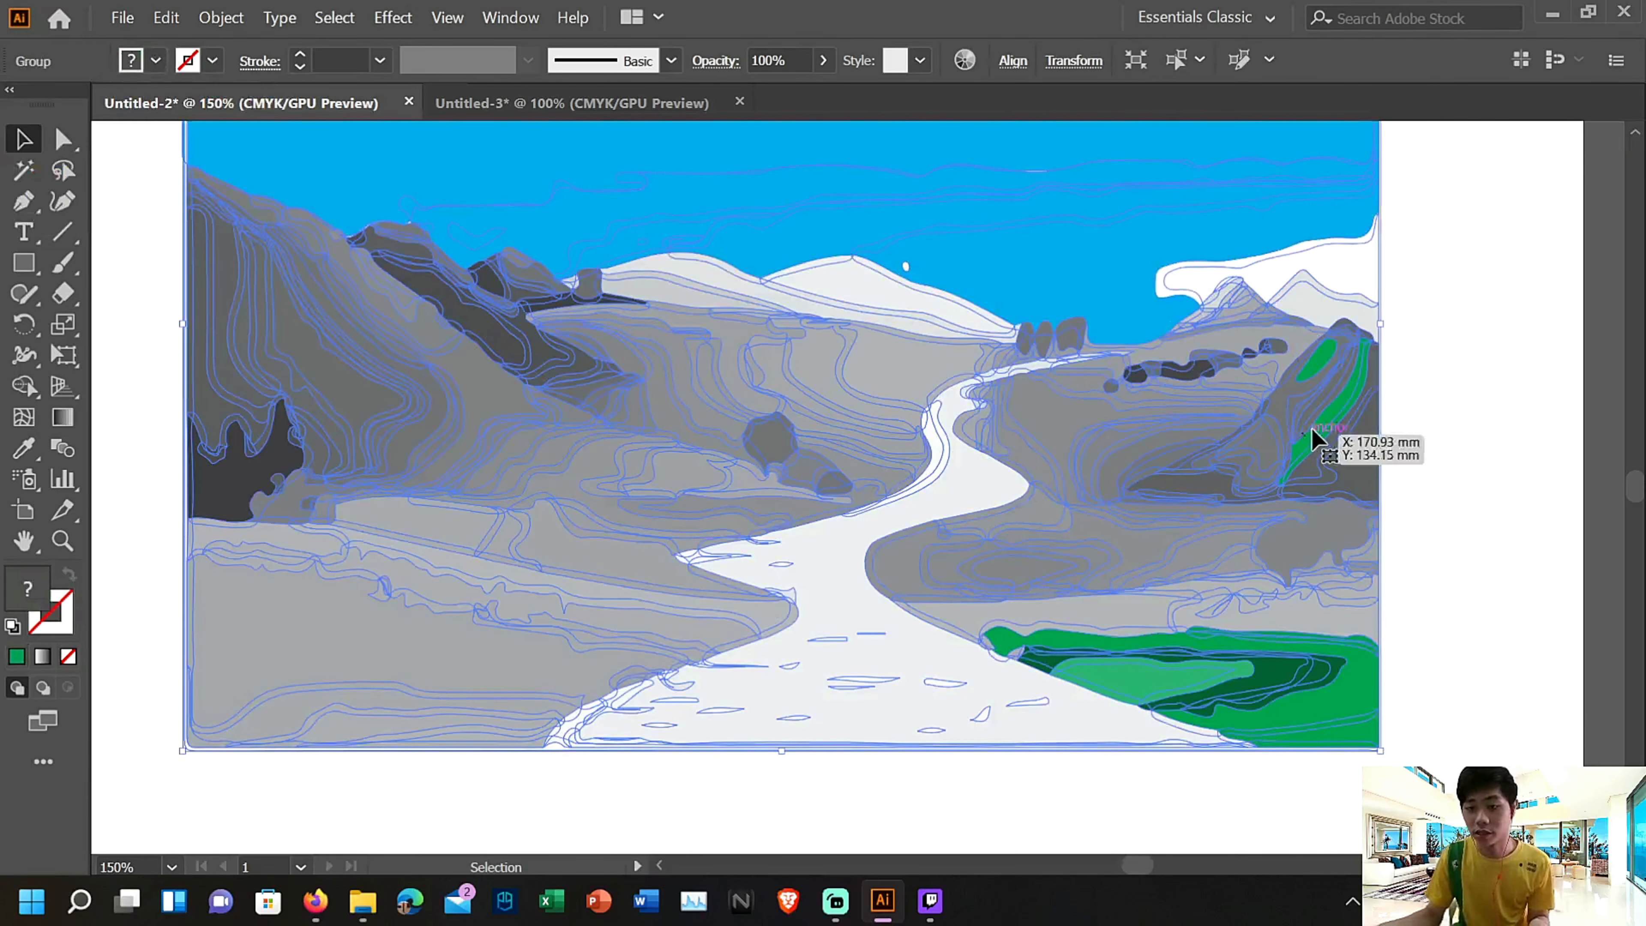
Fill the right-hand hill's left flank and the narrow diagonal strip beside the green band with green
double_click(1275, 399)
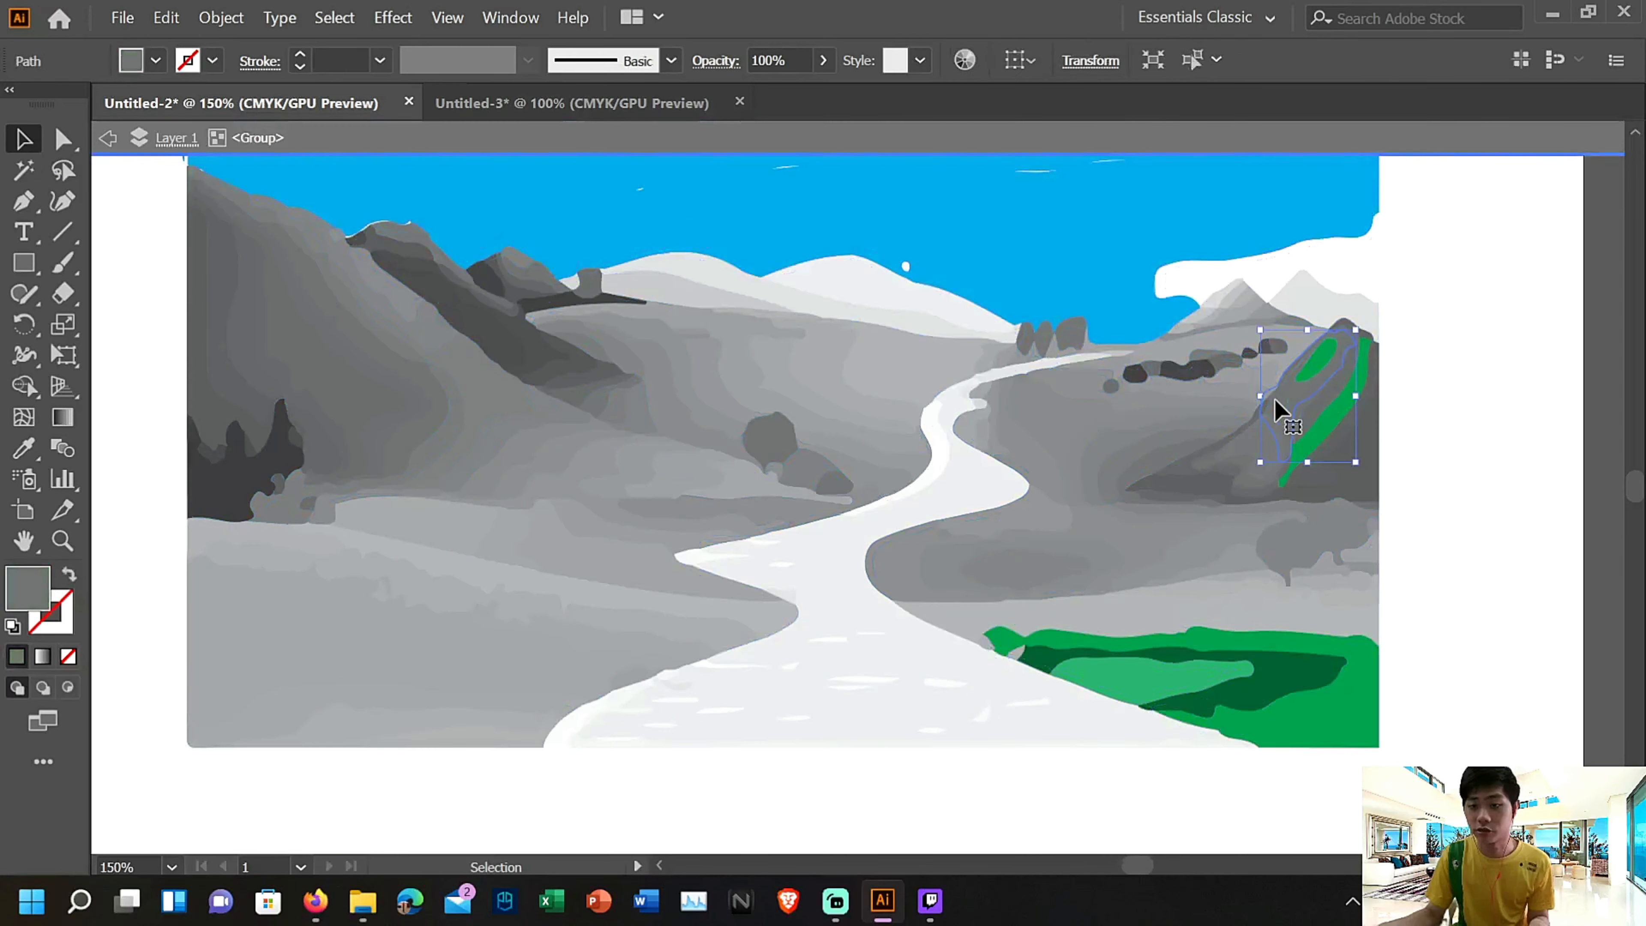
click(156, 61)
click(122, 105)
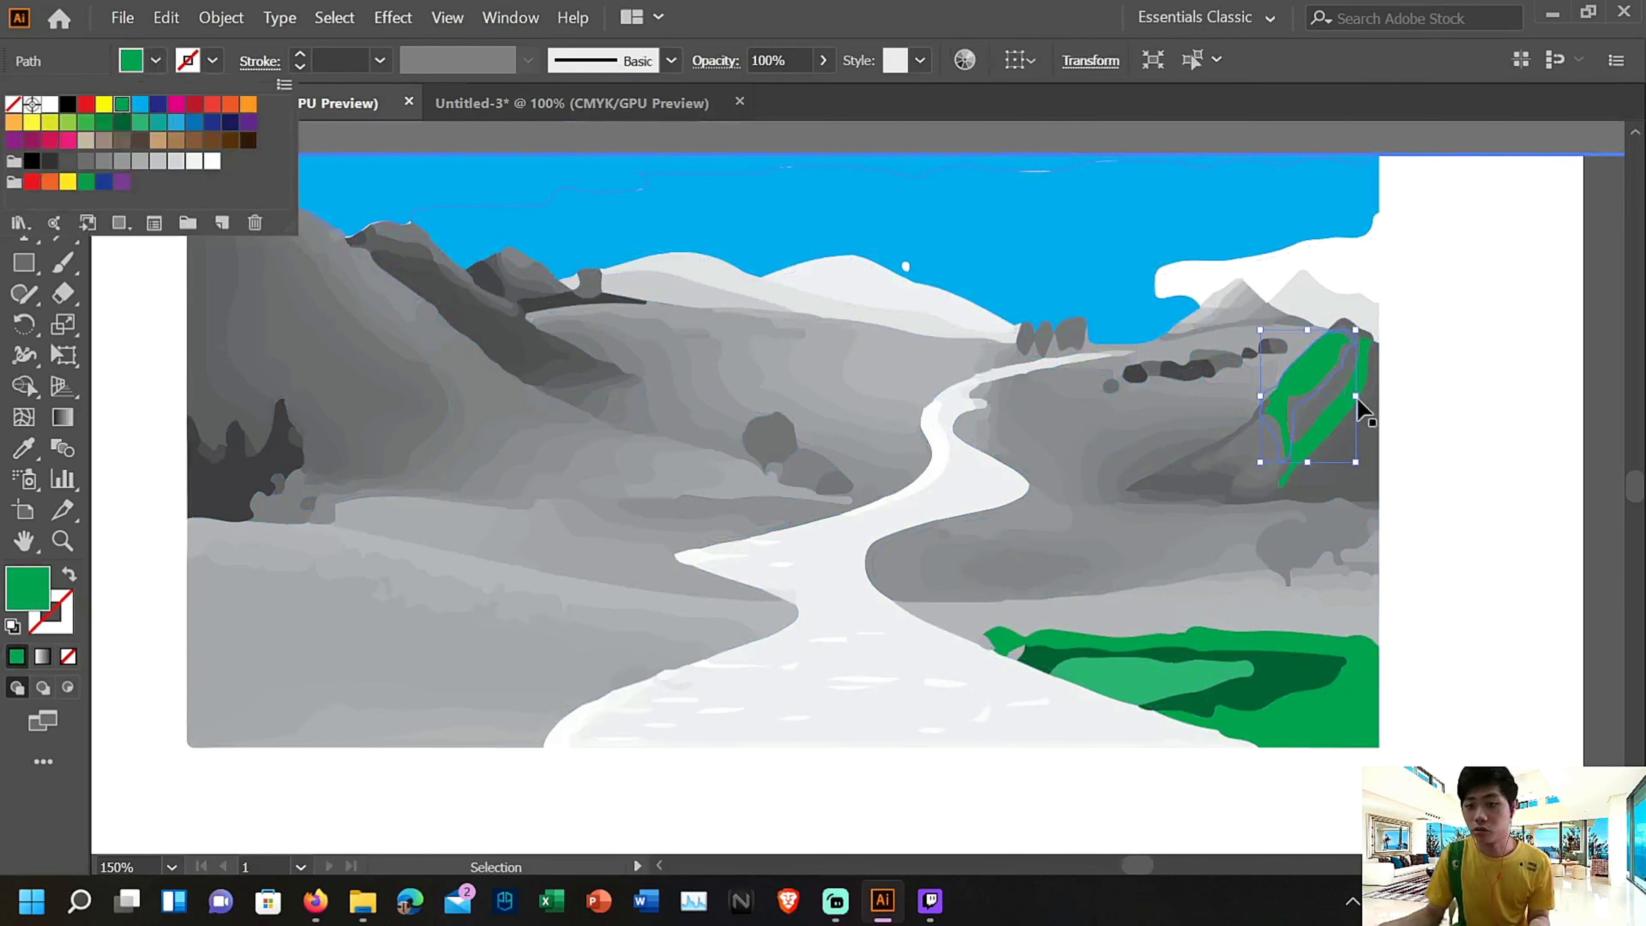
click(1345, 392)
click(156, 61)
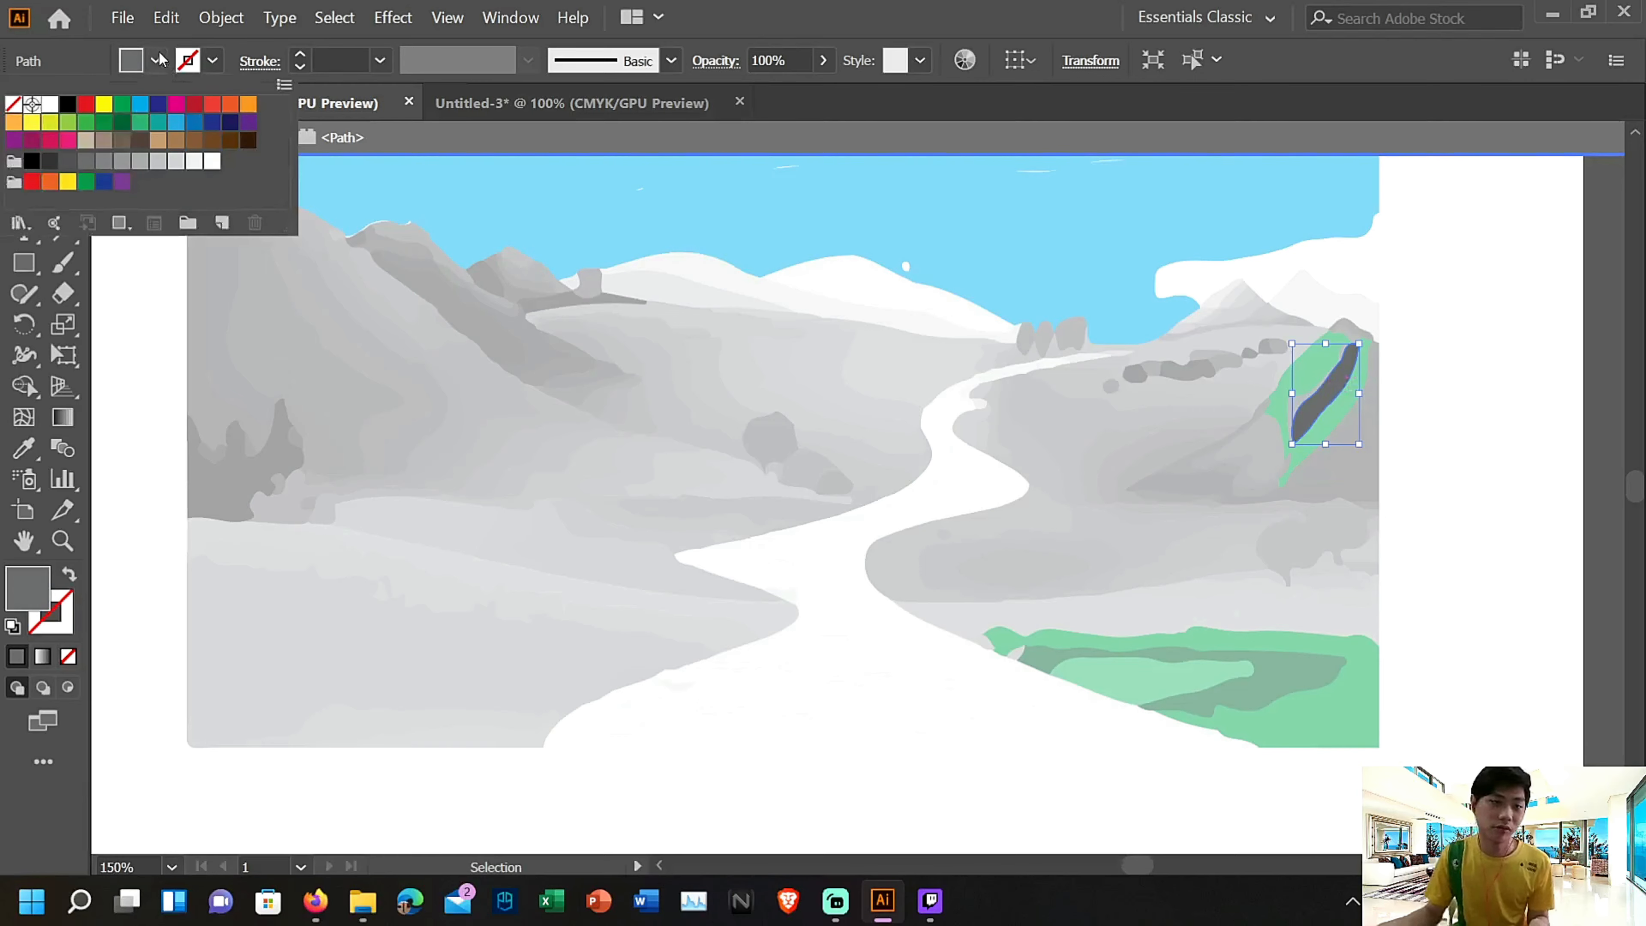
click(120, 106)
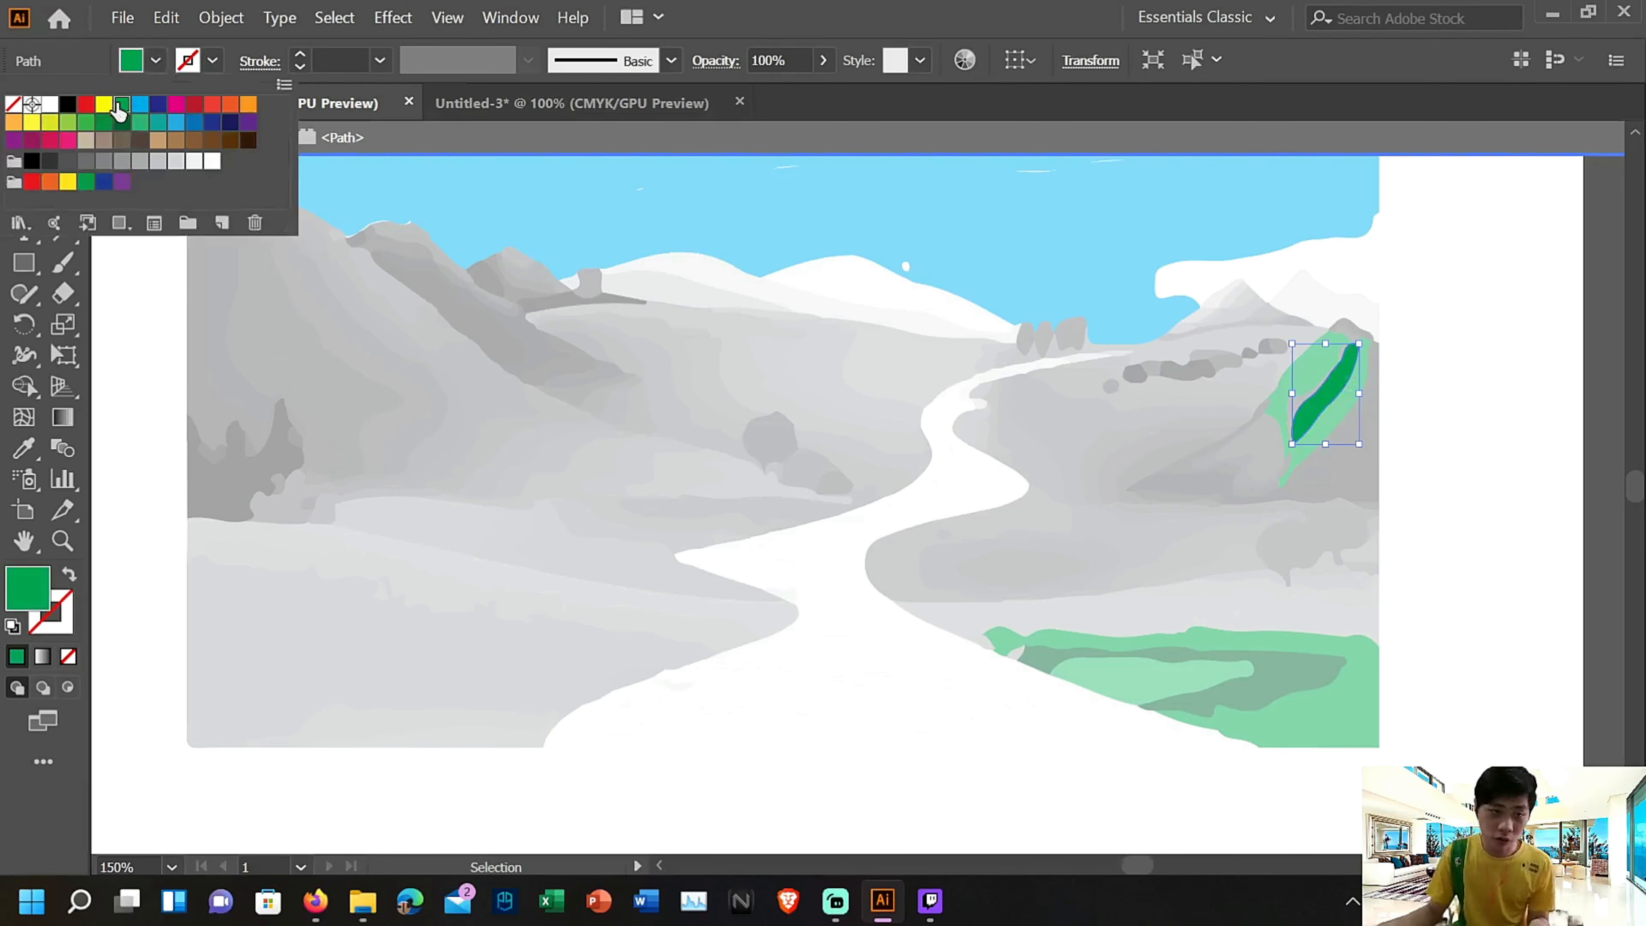
Fill the large grey shape at the lower right of the right-hand hill with green
double_click(1367, 464)
double_click(1360, 461)
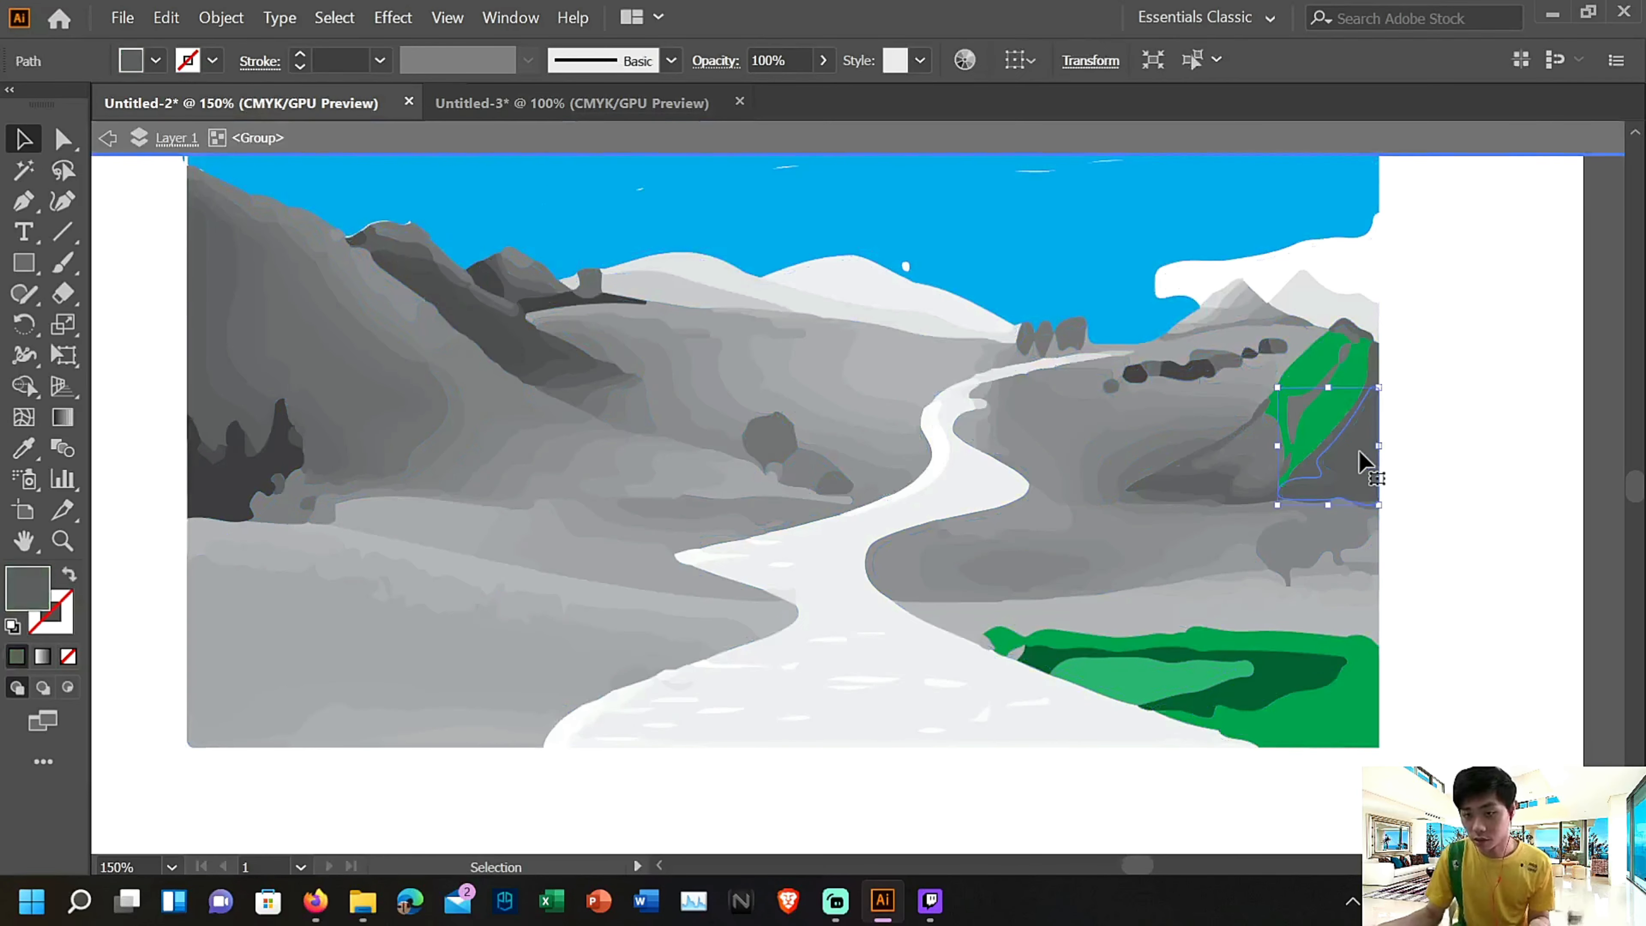
click(136, 65)
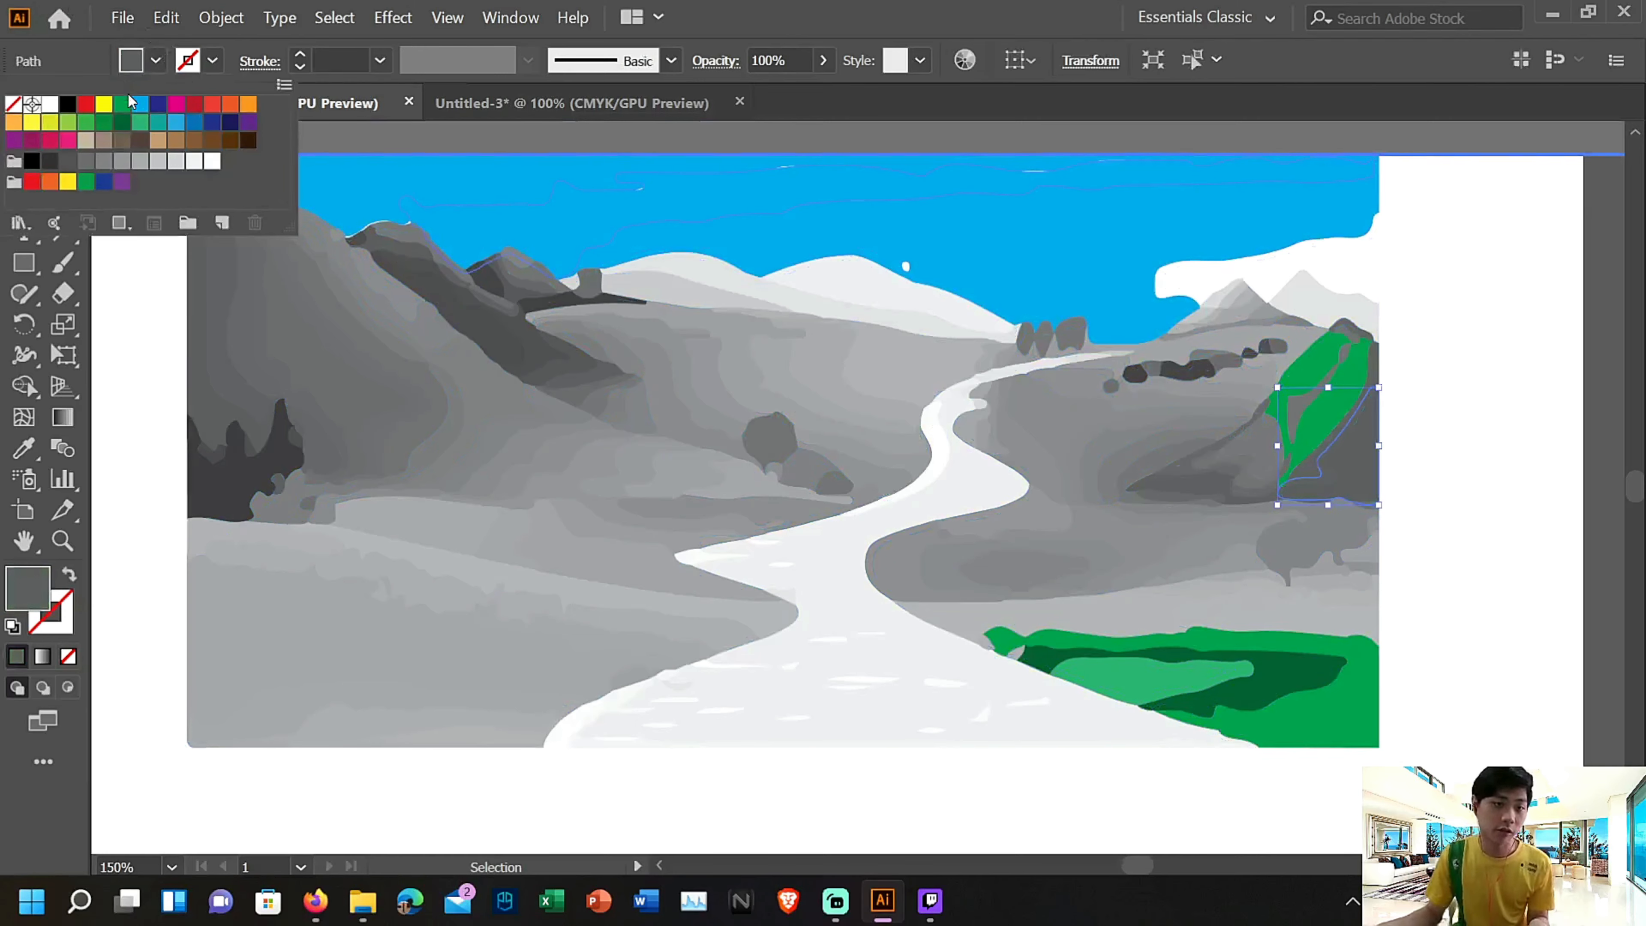
click(122, 106)
Fill the grey diagonal band between the green areas of the right-hand hill with dark green
click(1305, 465)
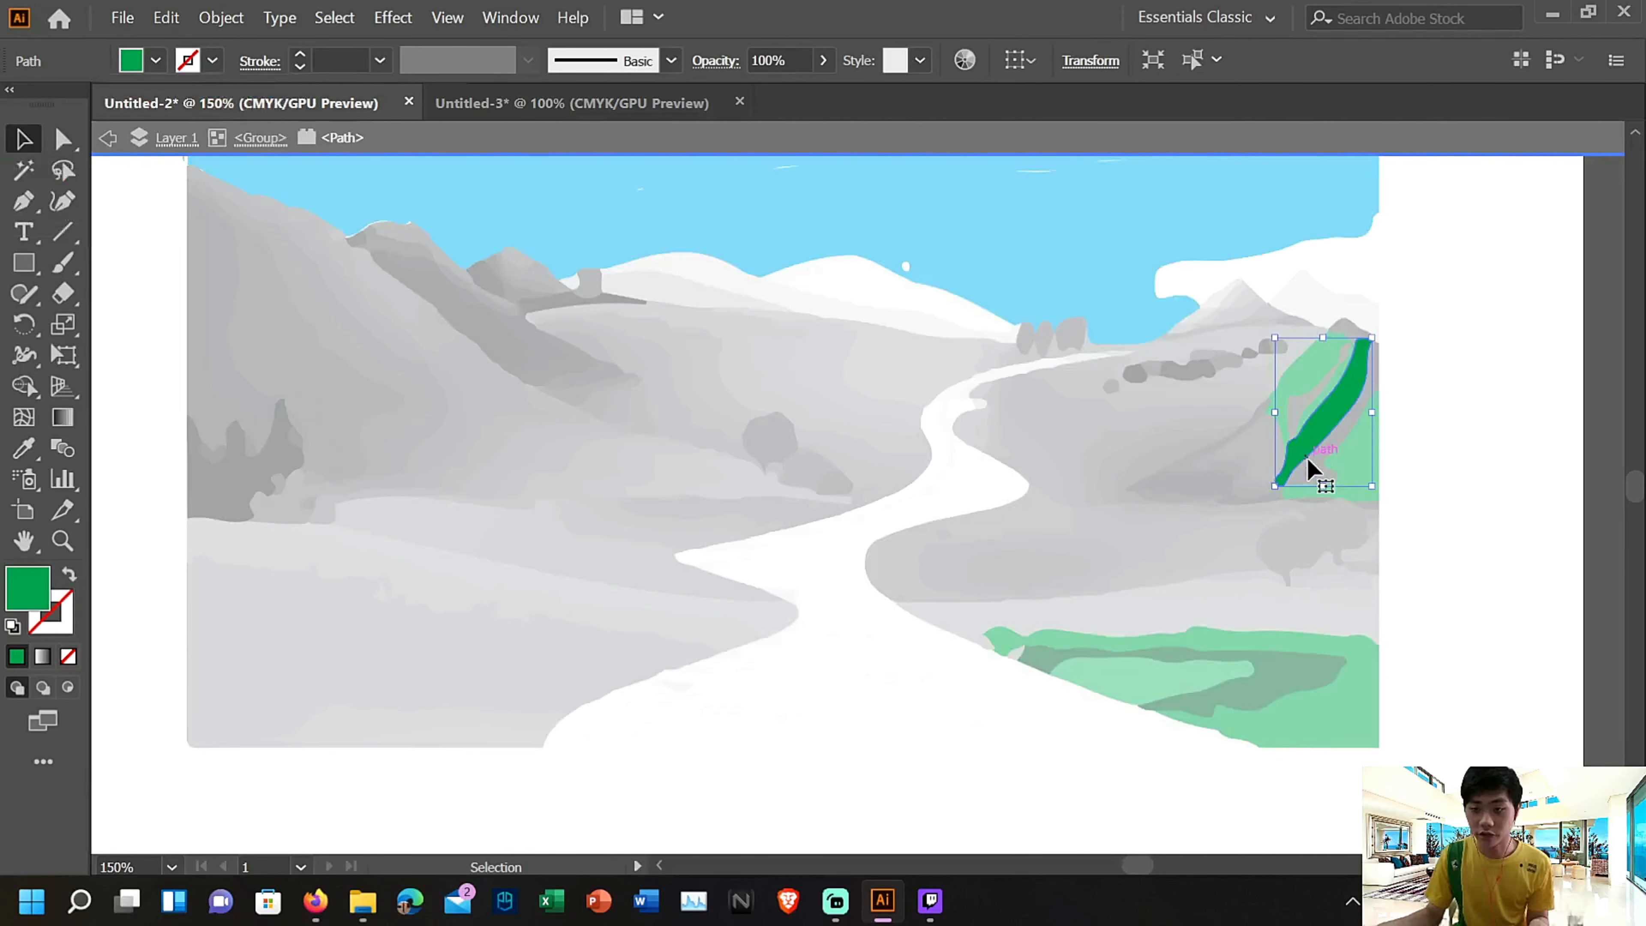
double_click(1310, 458)
click(1328, 476)
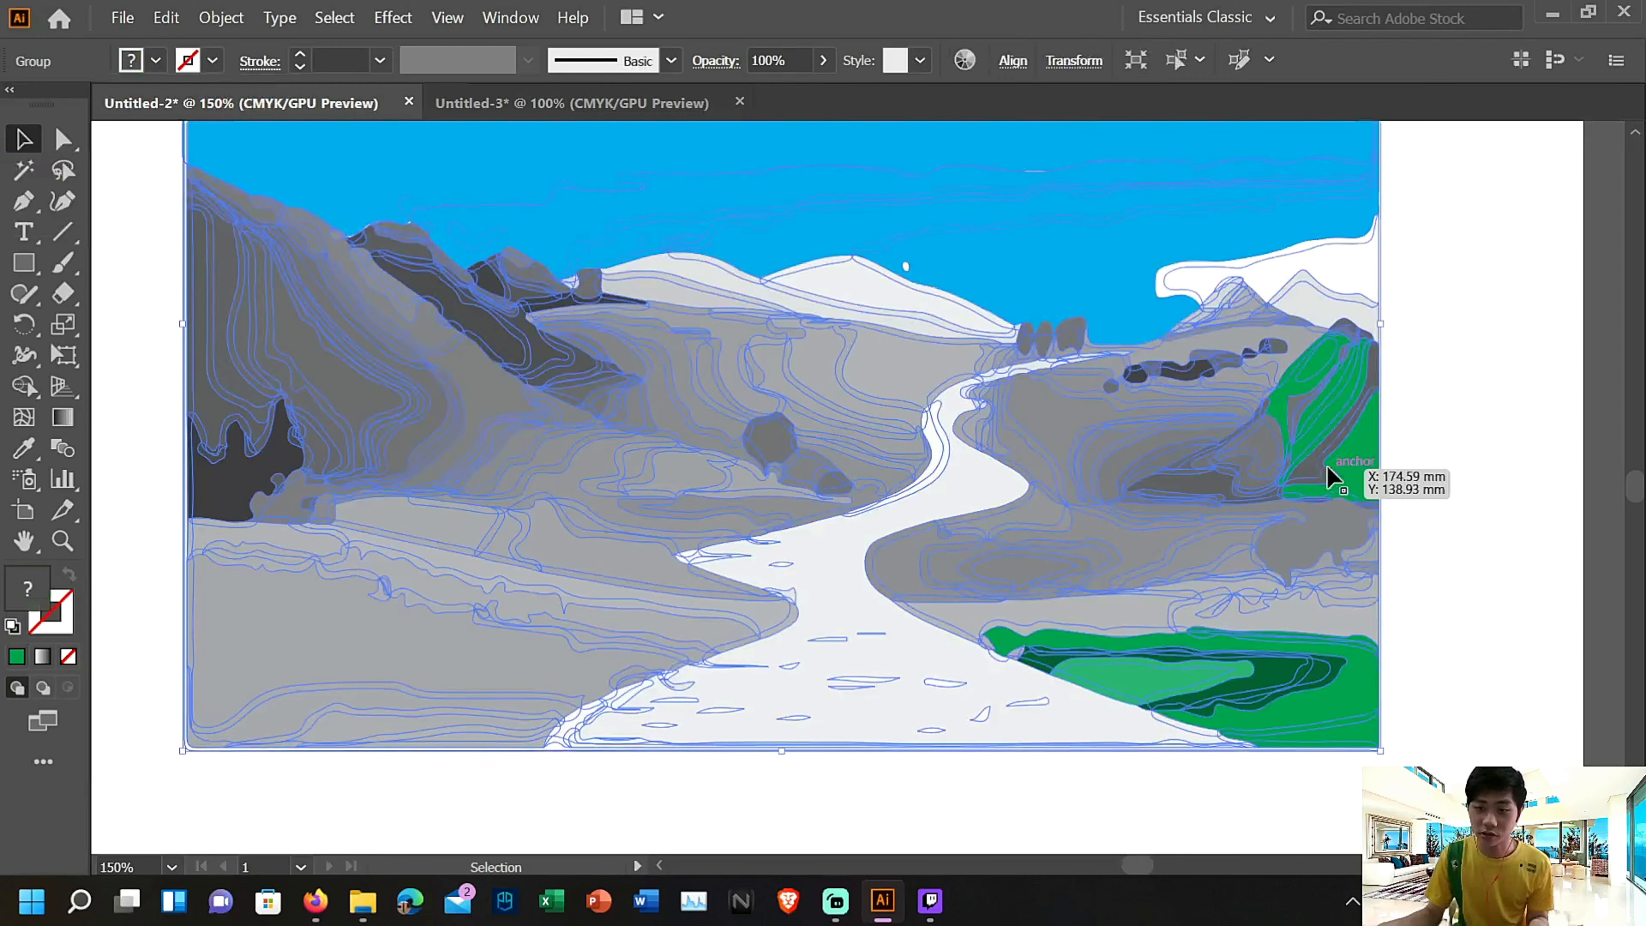
click(156, 59)
click(122, 123)
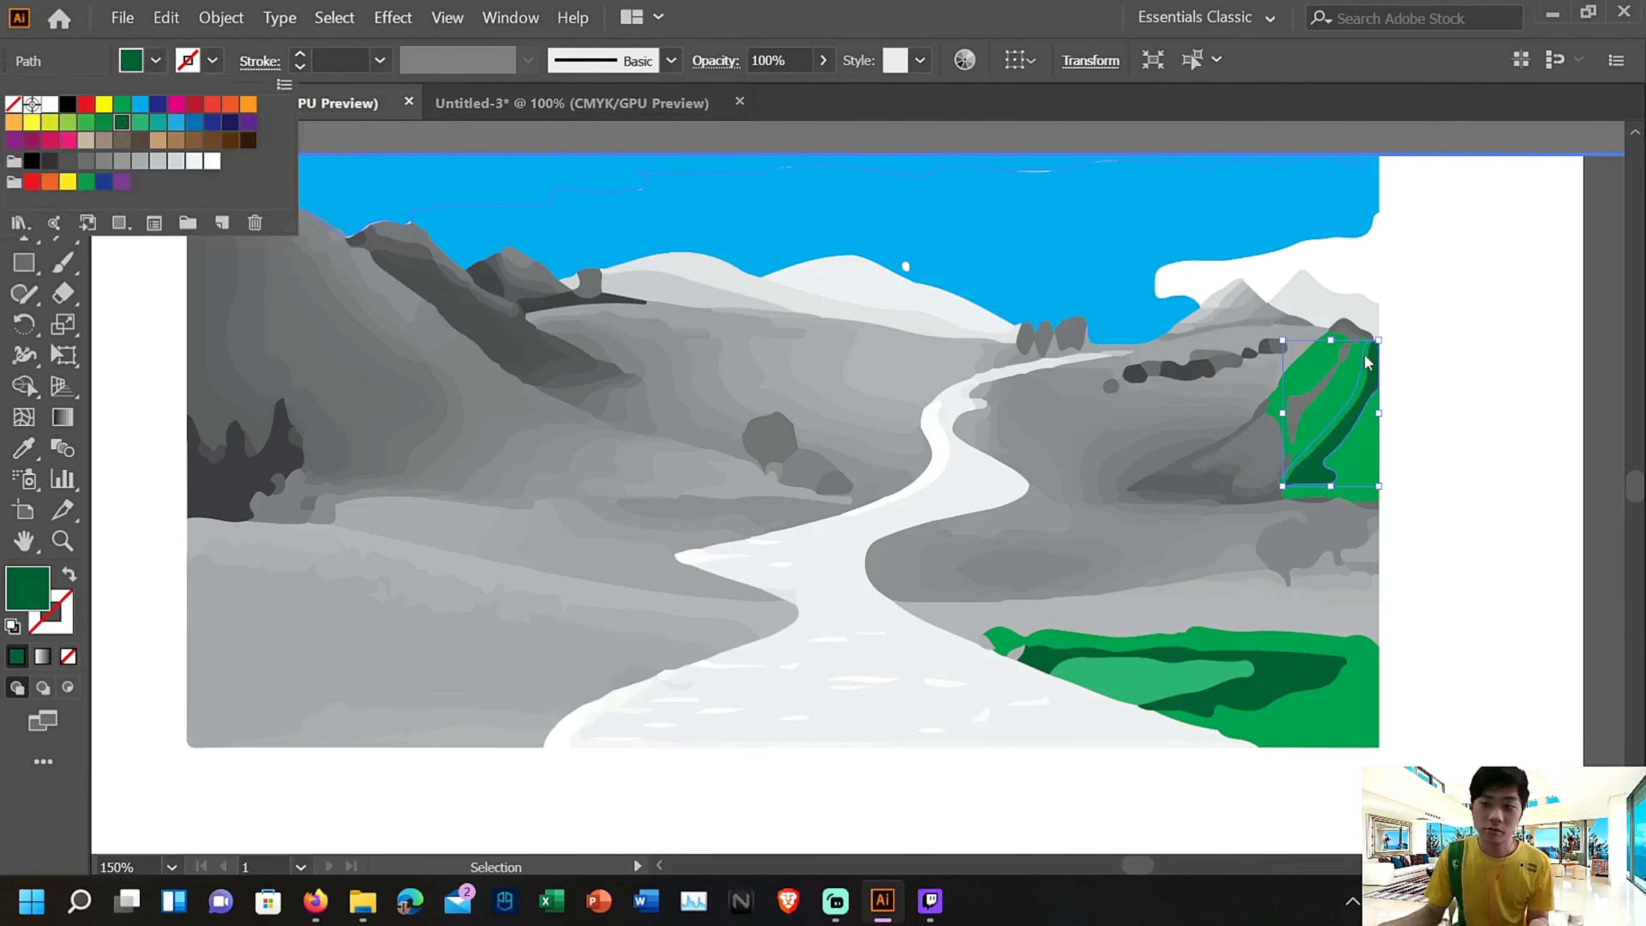
Fill the remaining grey sliver inside the right-hand hill and the small patch at its left foot with green
double_click(1311, 400)
click(143, 63)
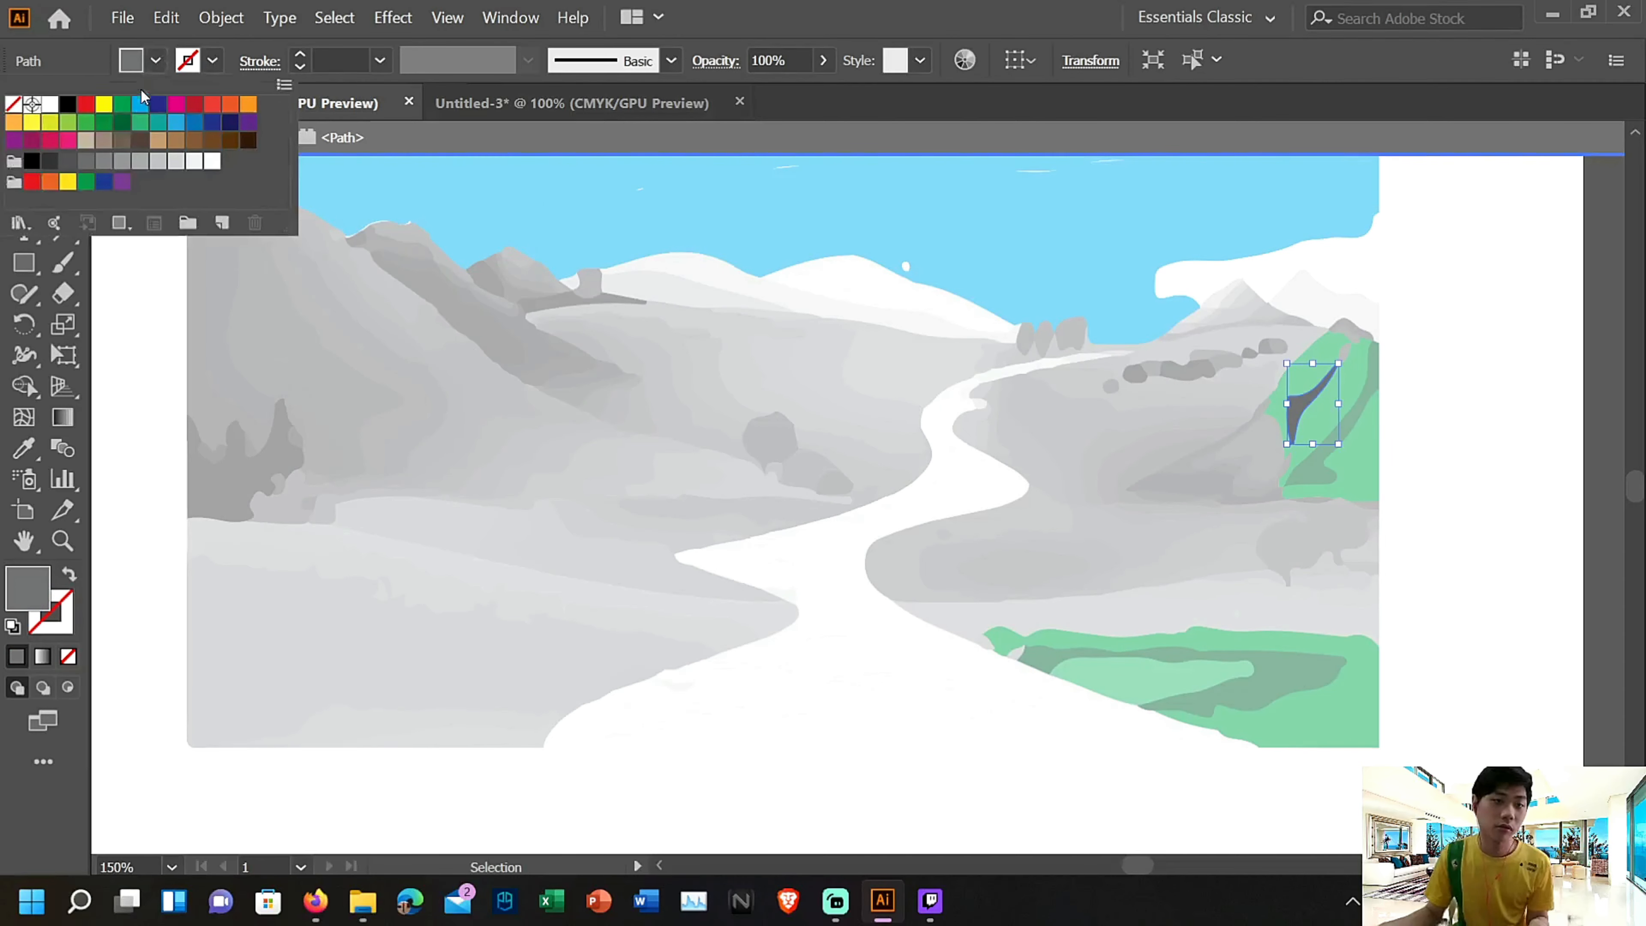
click(123, 104)
double_click(1252, 466)
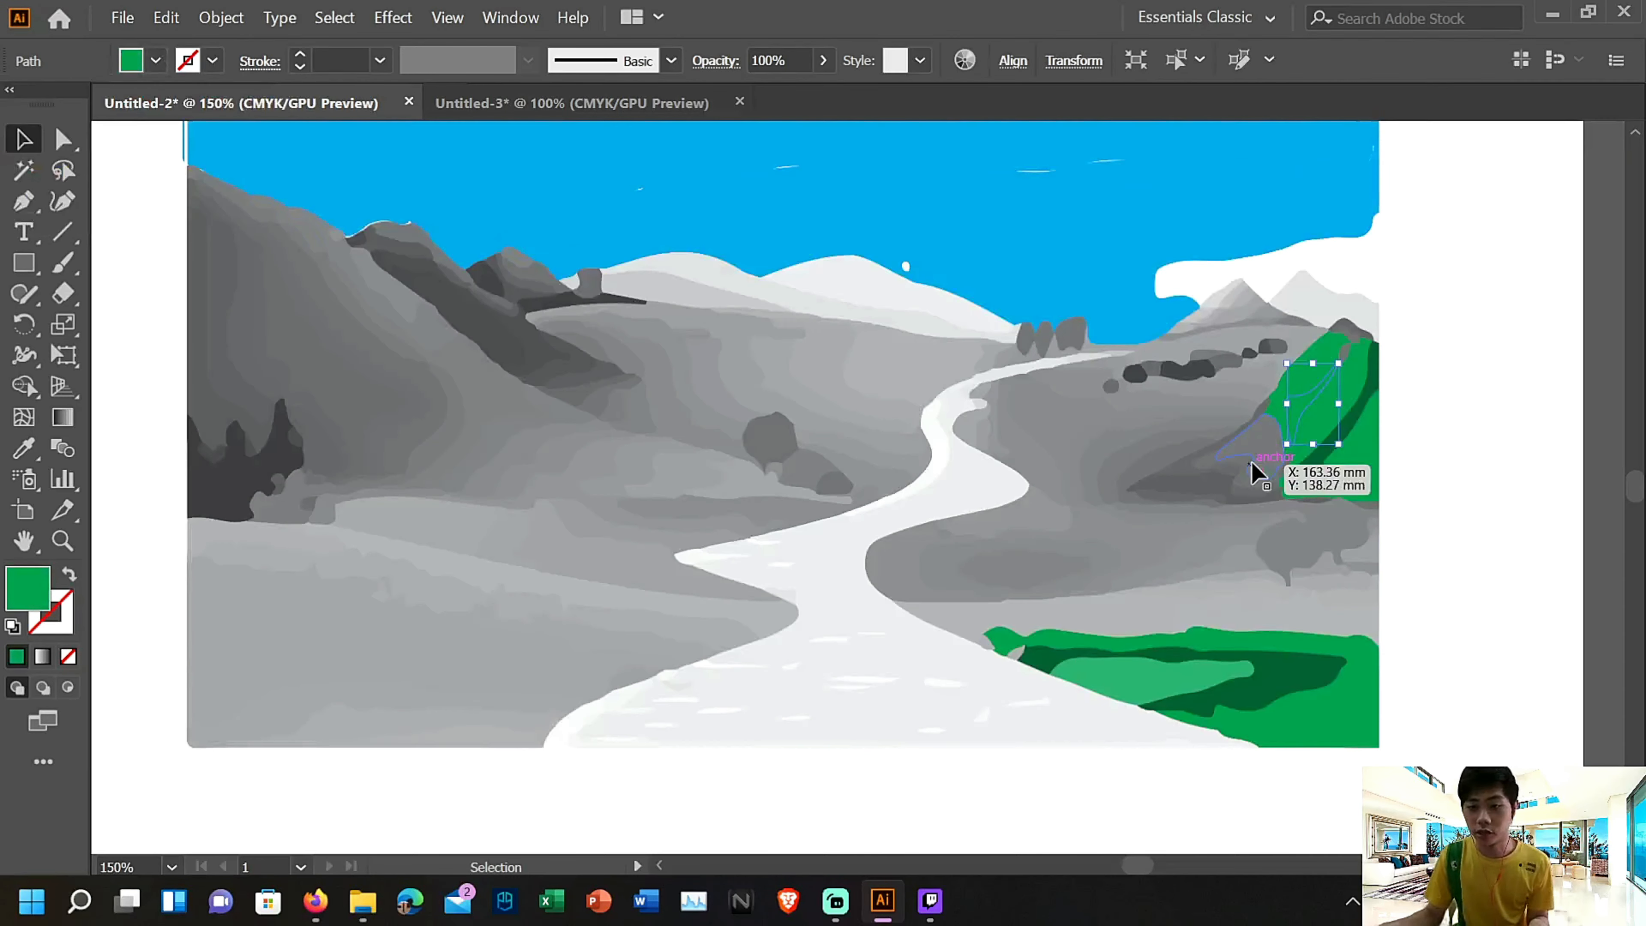
double_click(1253, 473)
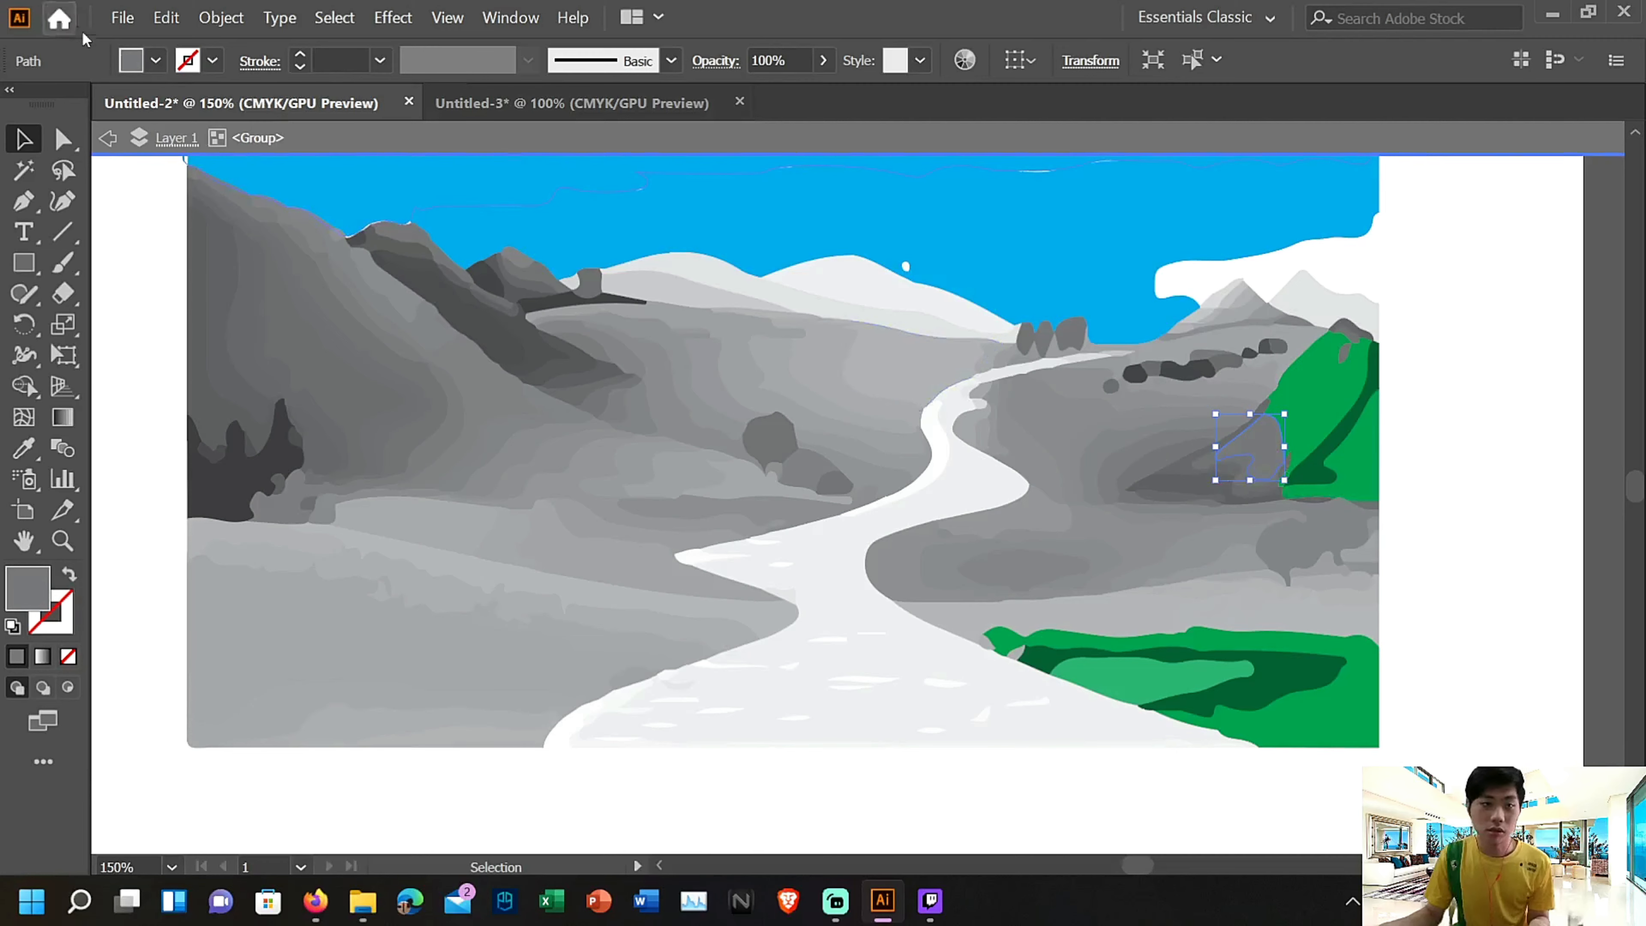
click(156, 62)
click(124, 103)
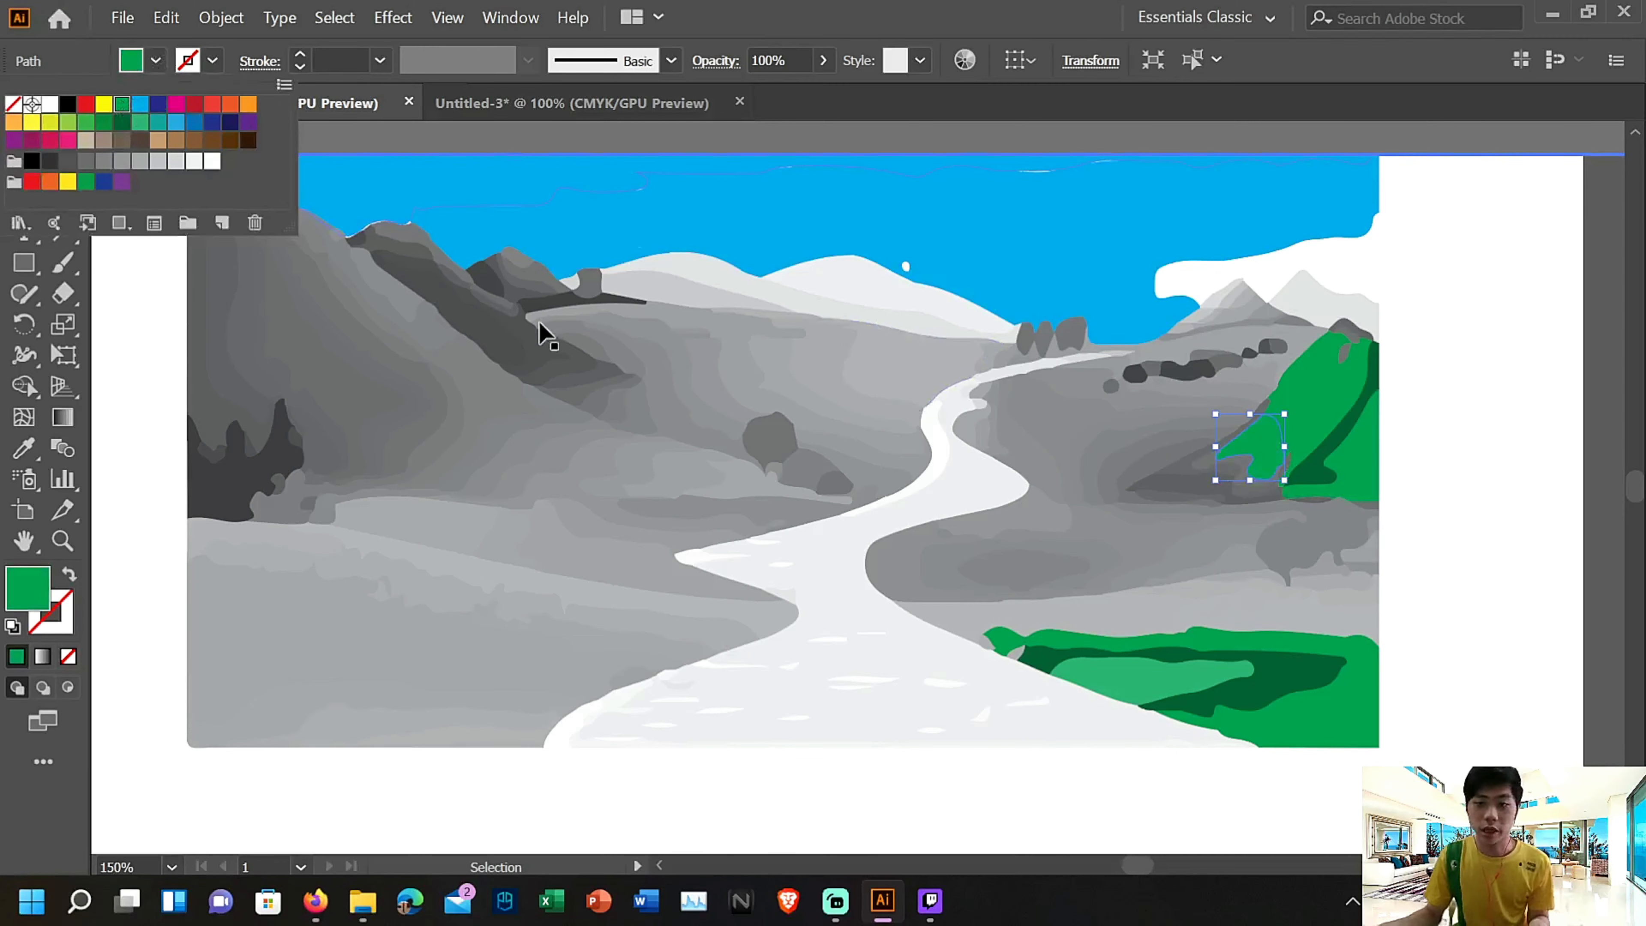
click(1188, 475)
double_click(1188, 476)
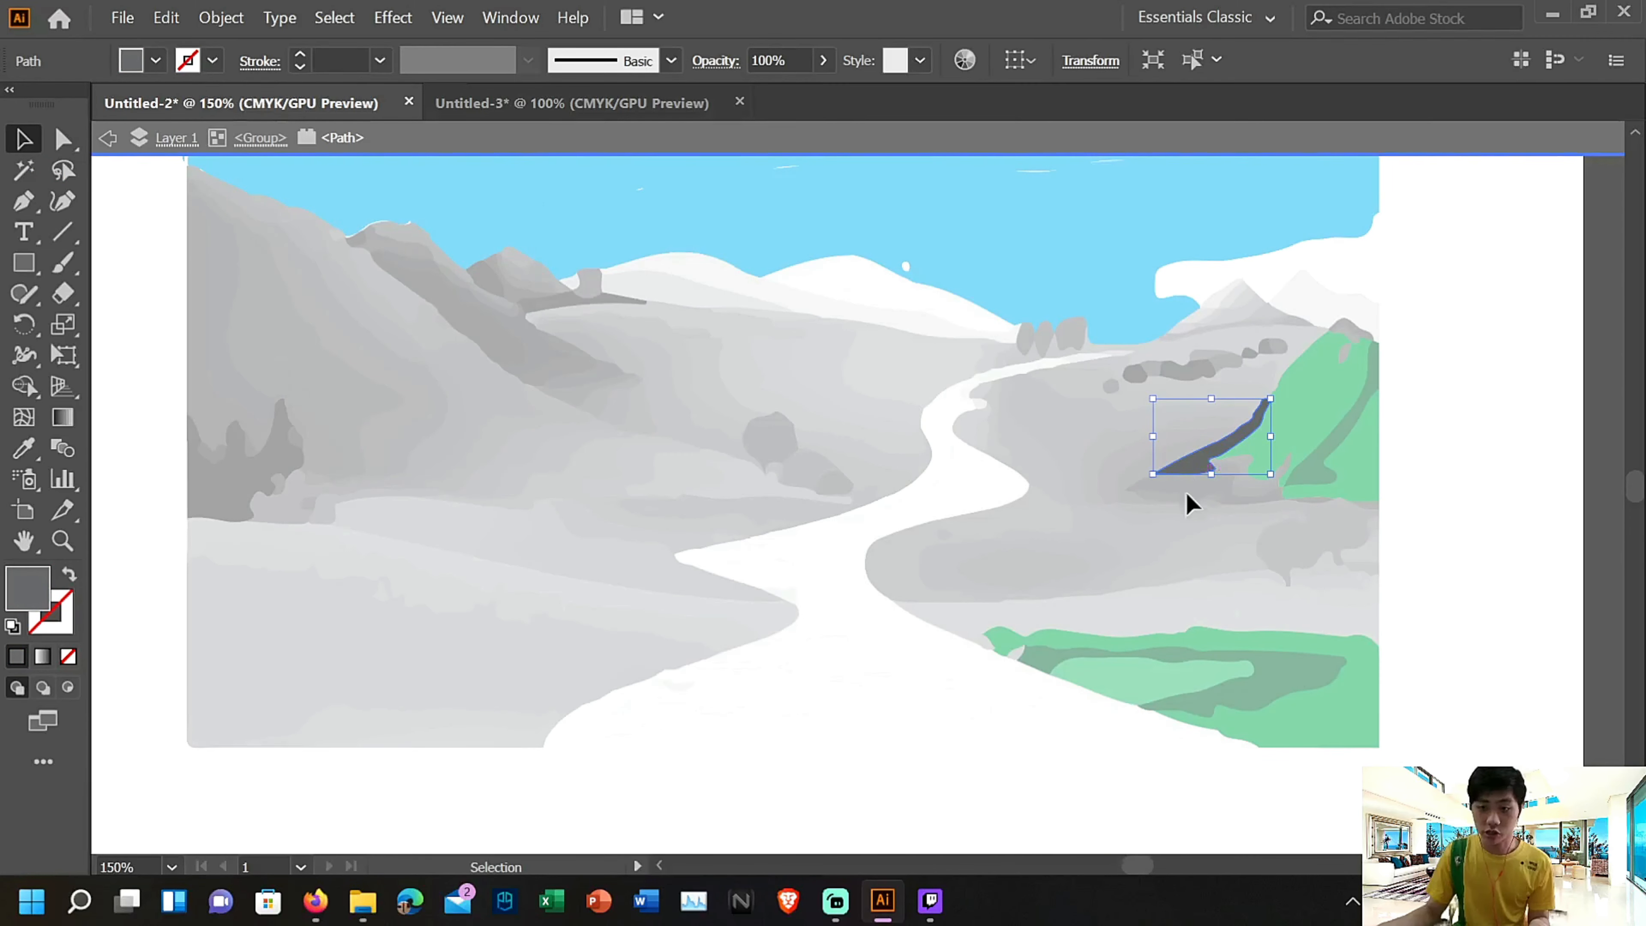
scroll(1418, 585, up, 3)
scroll(1401, 656, up, 3)
scroll(384, 570, down, 10)
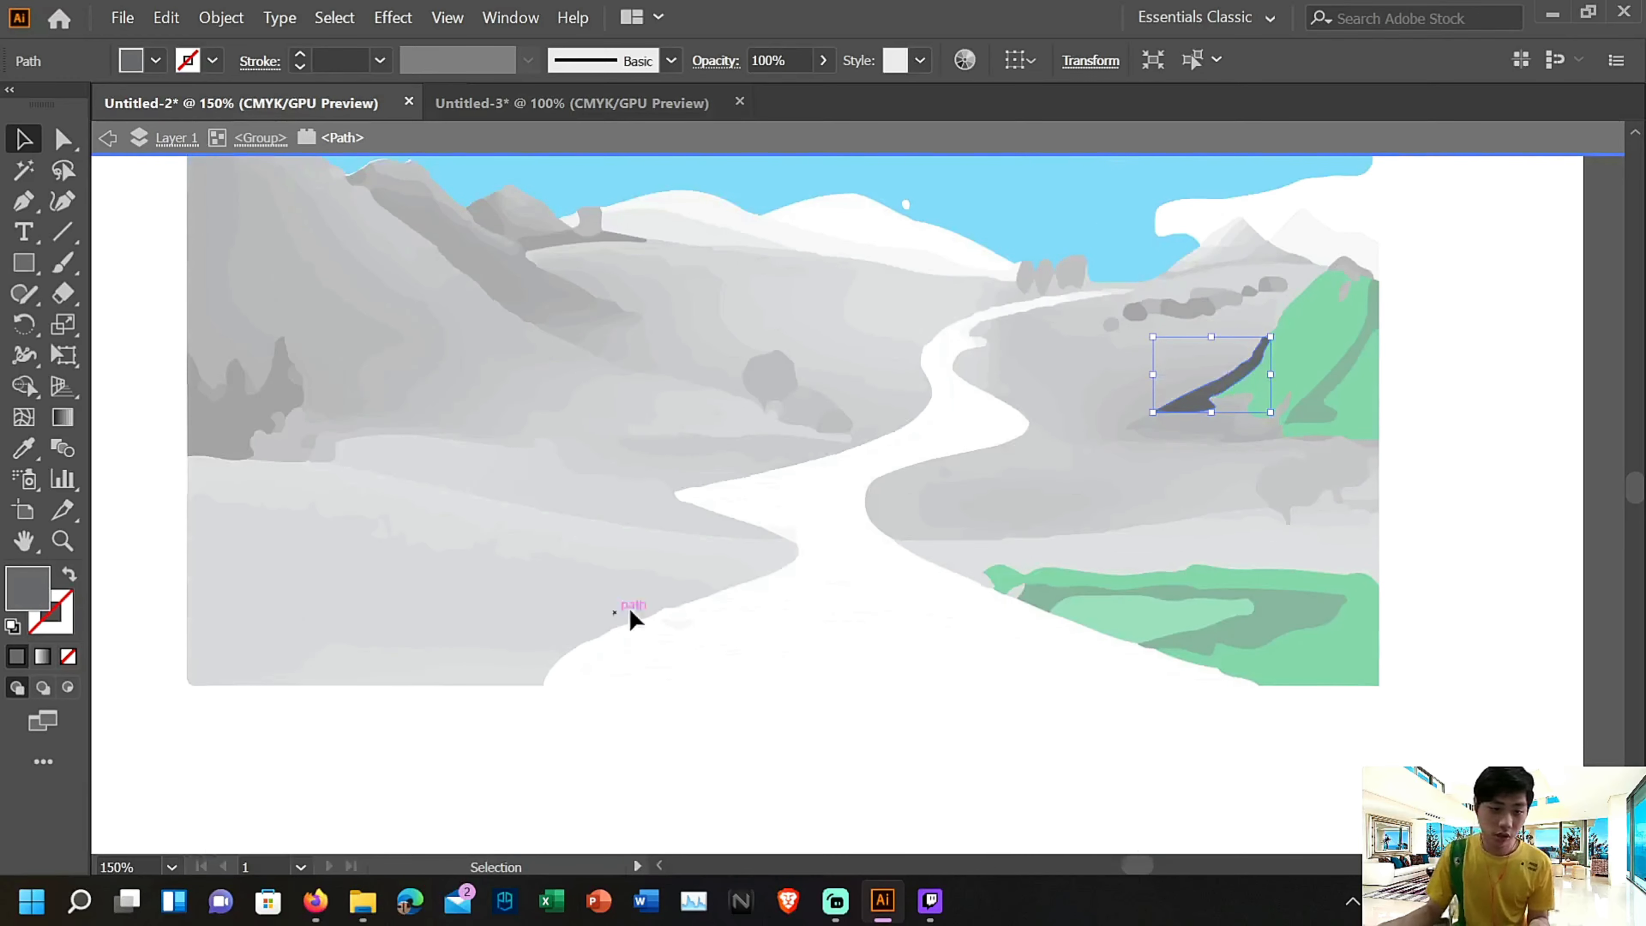
scroll(816, 589, up, 5)
click(1547, 686)
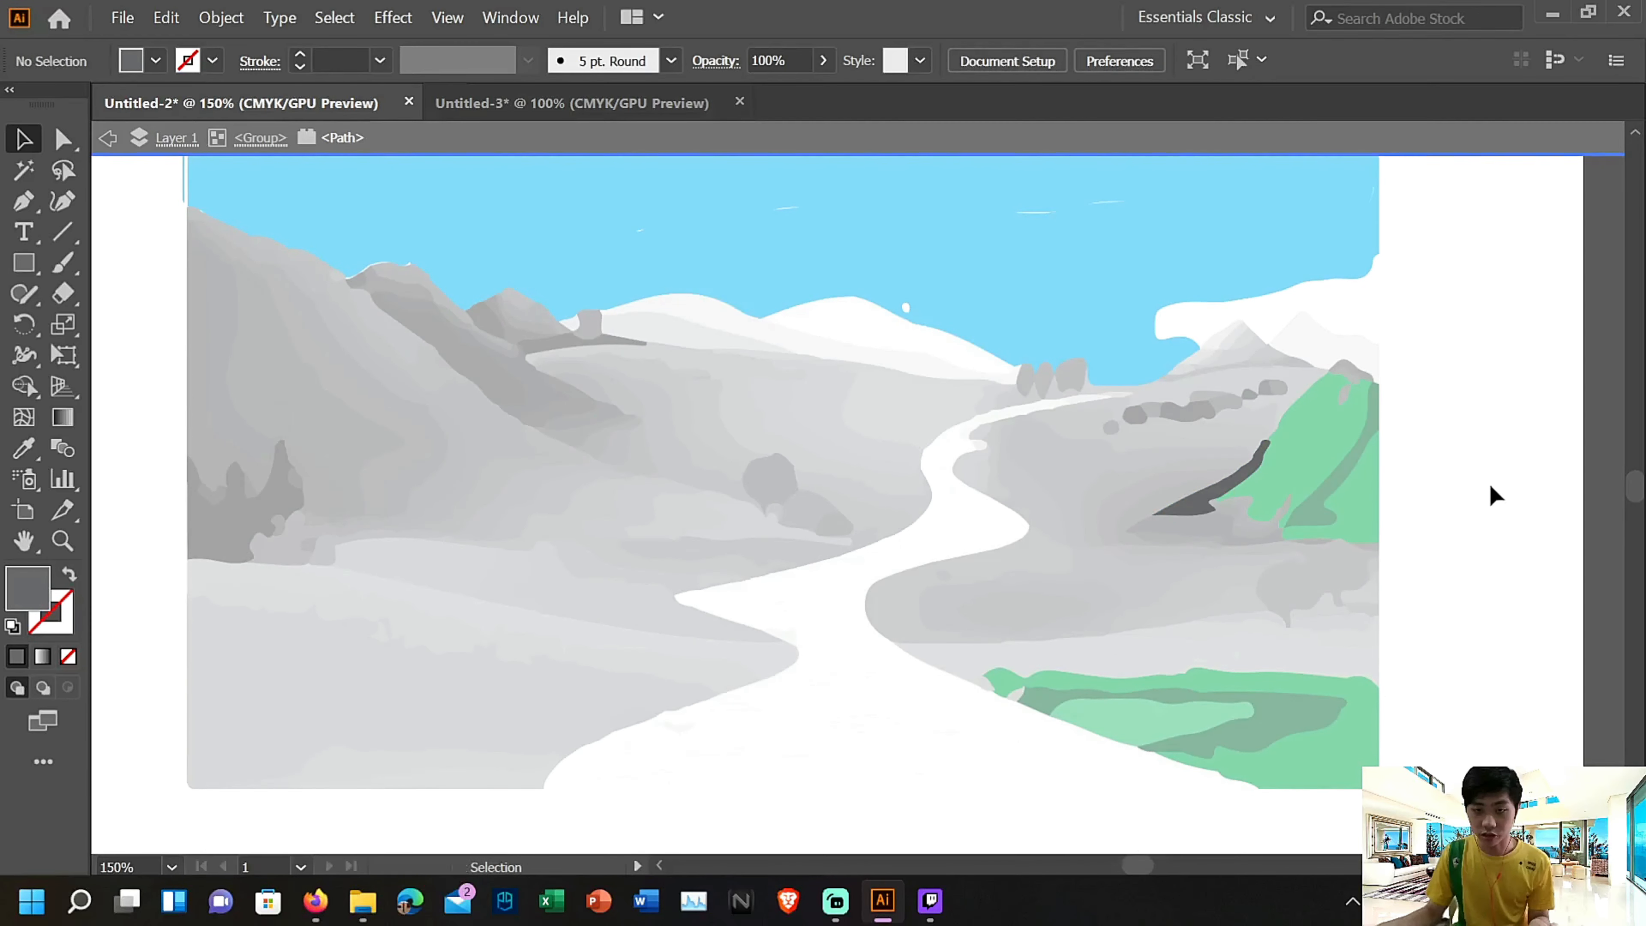
double_click(1507, 493)
Isolate the landscape group and delete the large grey field at the lower left and the grey strips along its bottom edge
click(418, 674)
double_click(418, 674)
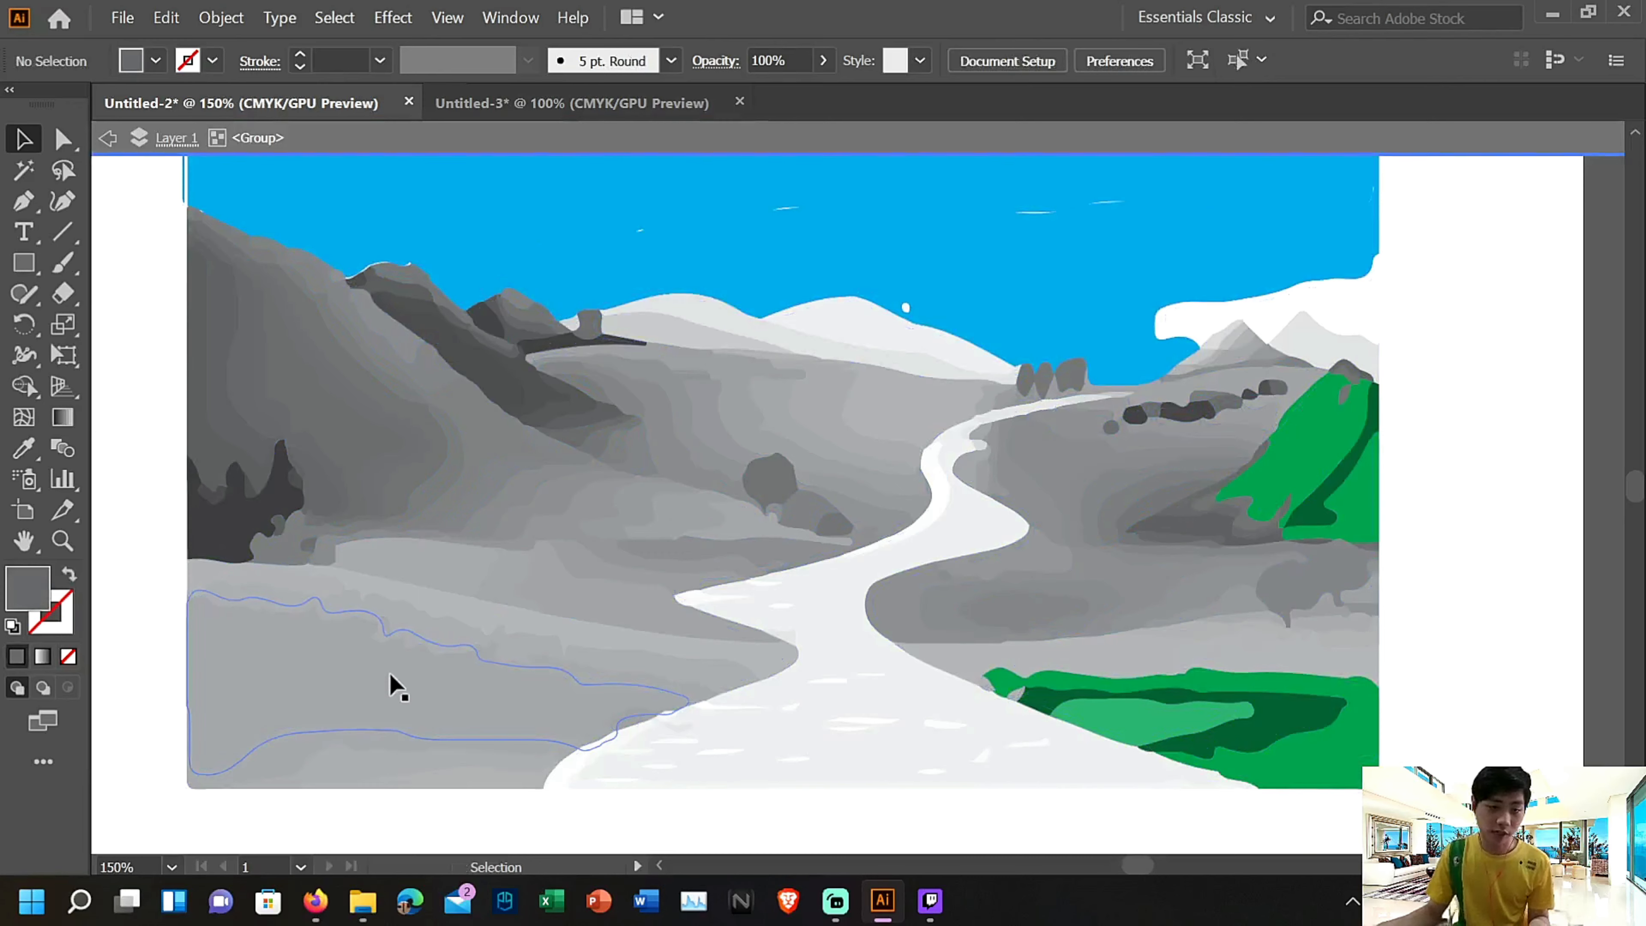
key(Delete)
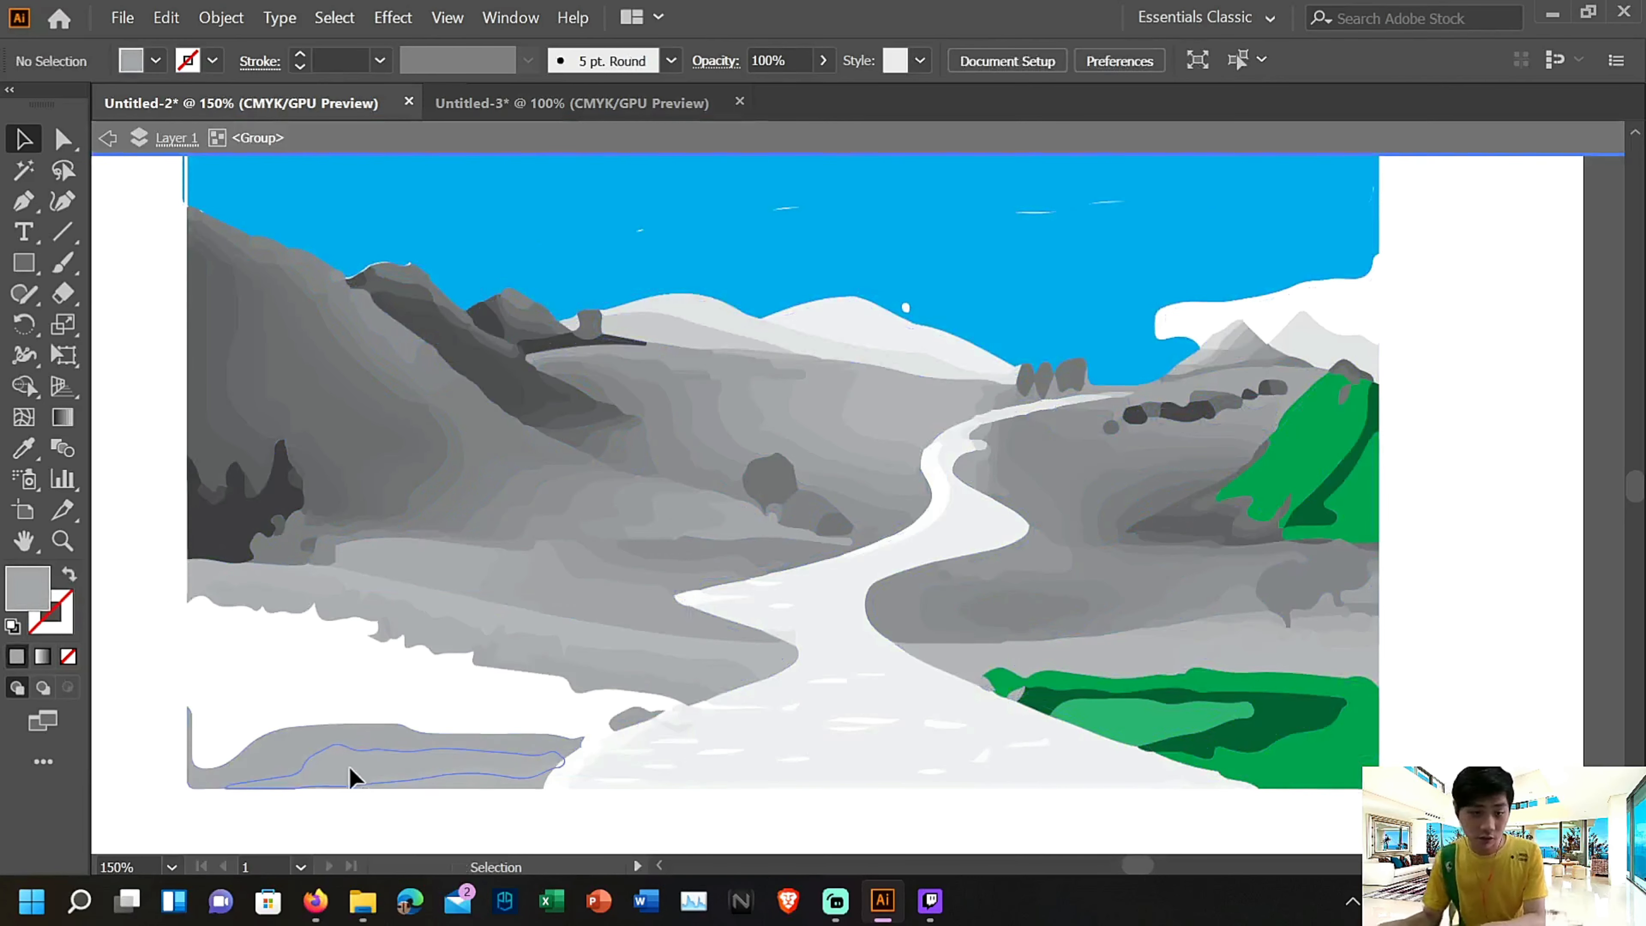
click(300, 755)
key(Delete)
click(374, 794)
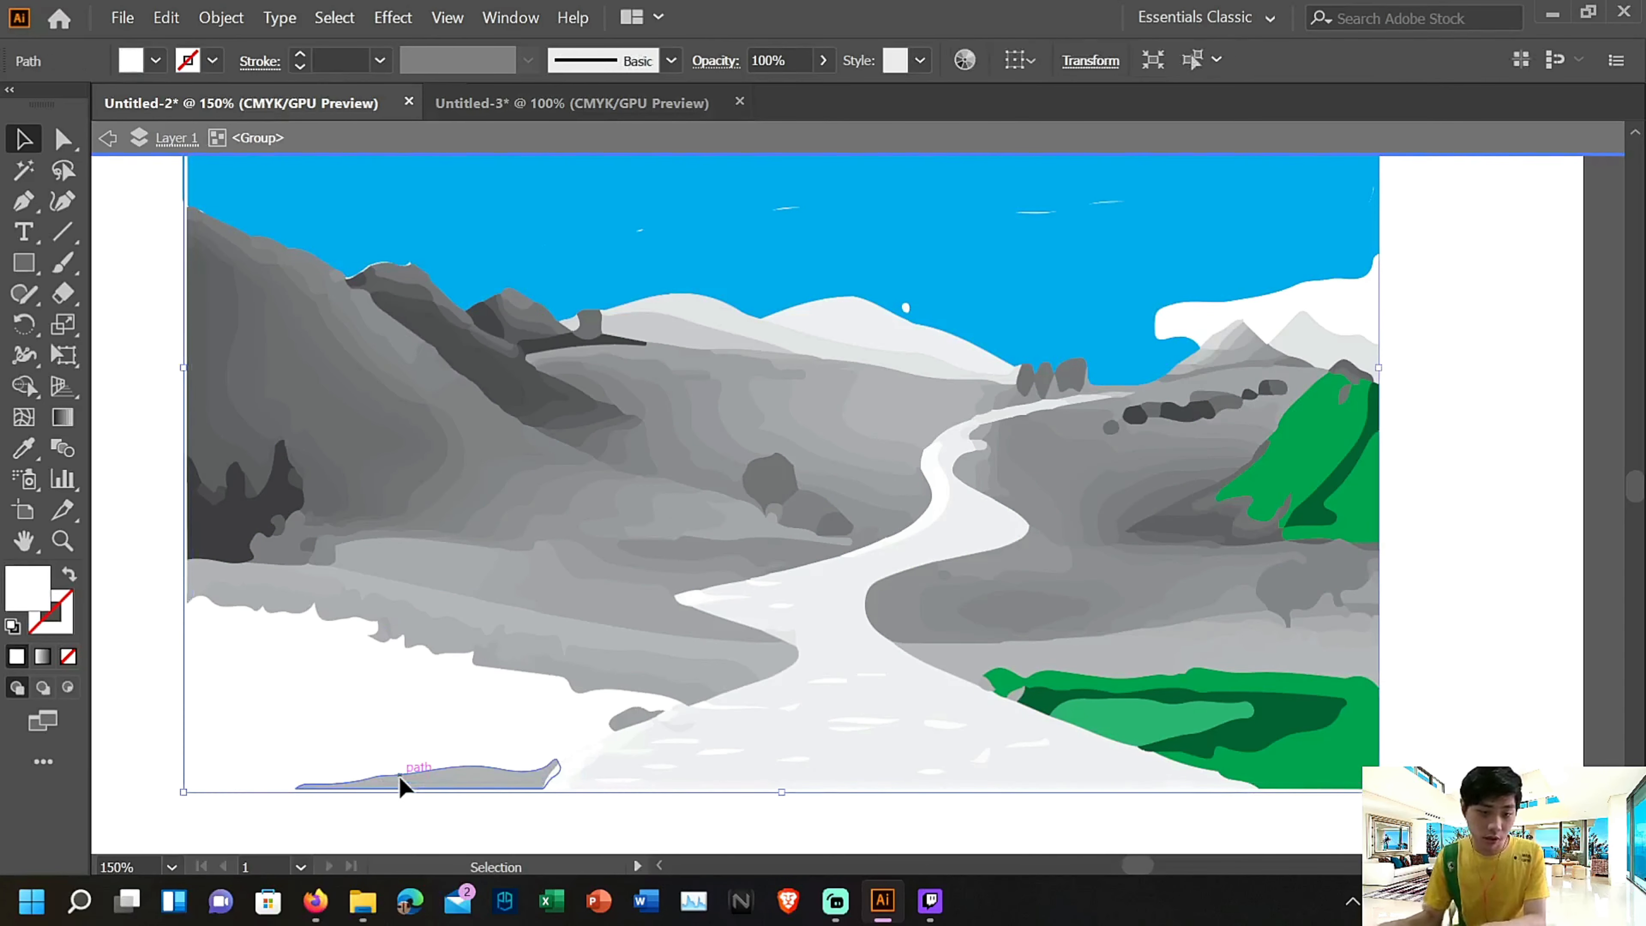
click(399, 777)
key(Delete)
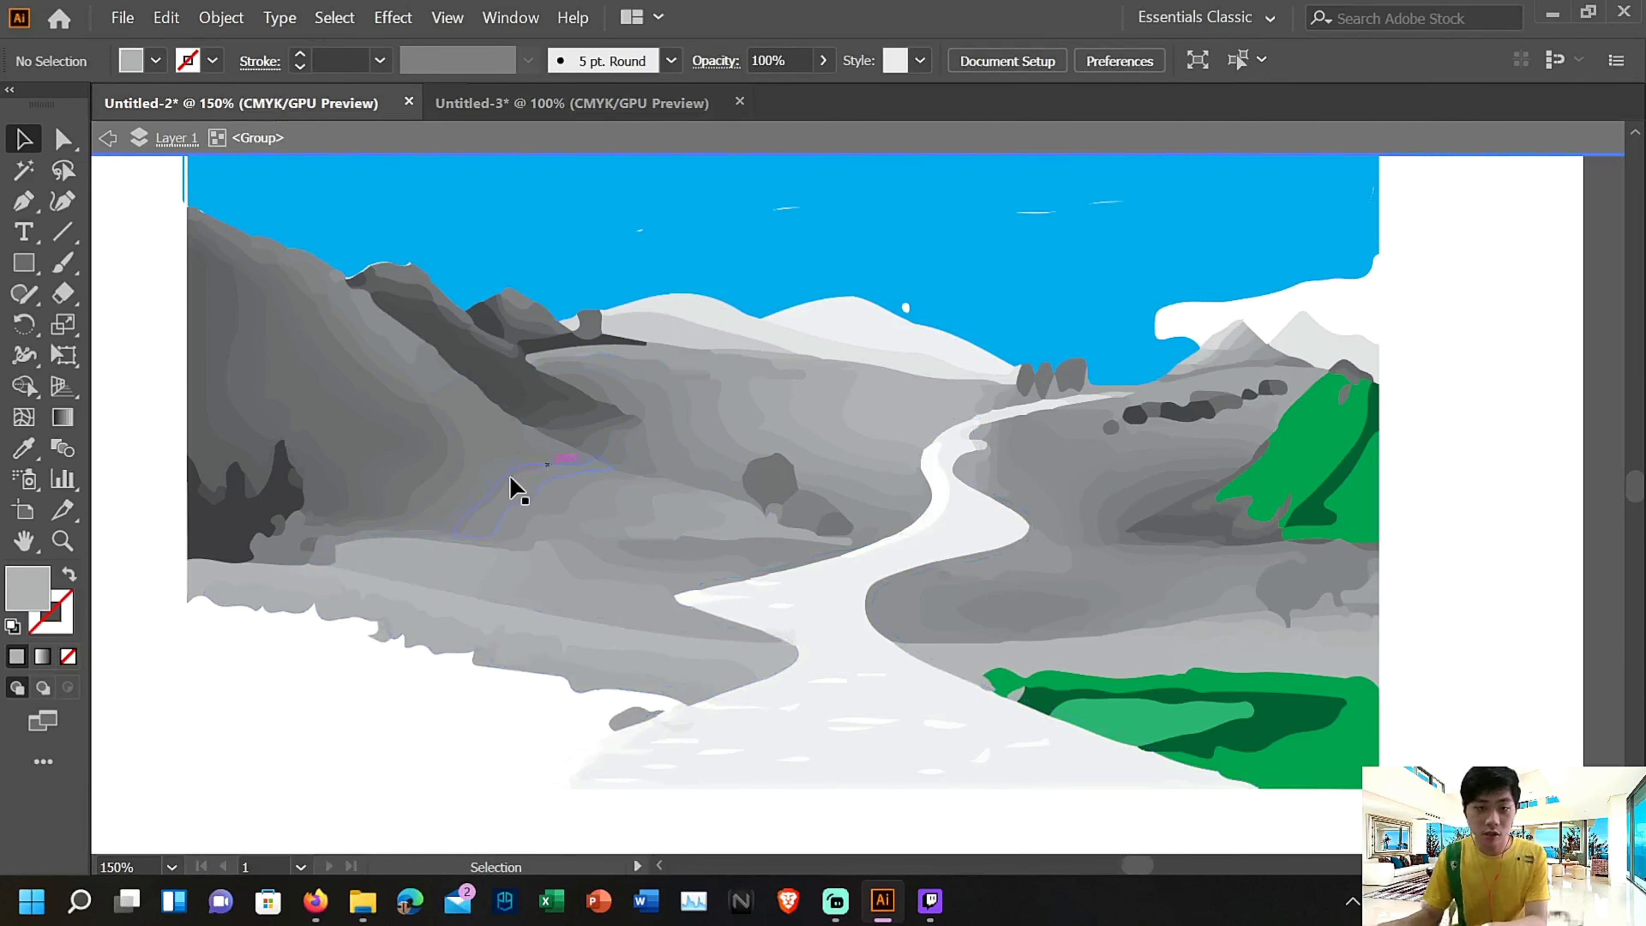
Delete four grey shading bands from the middle and lower slope of the large left-hand mountain
scroll(514, 489, up, 3)
click(269, 503)
key(Delete)
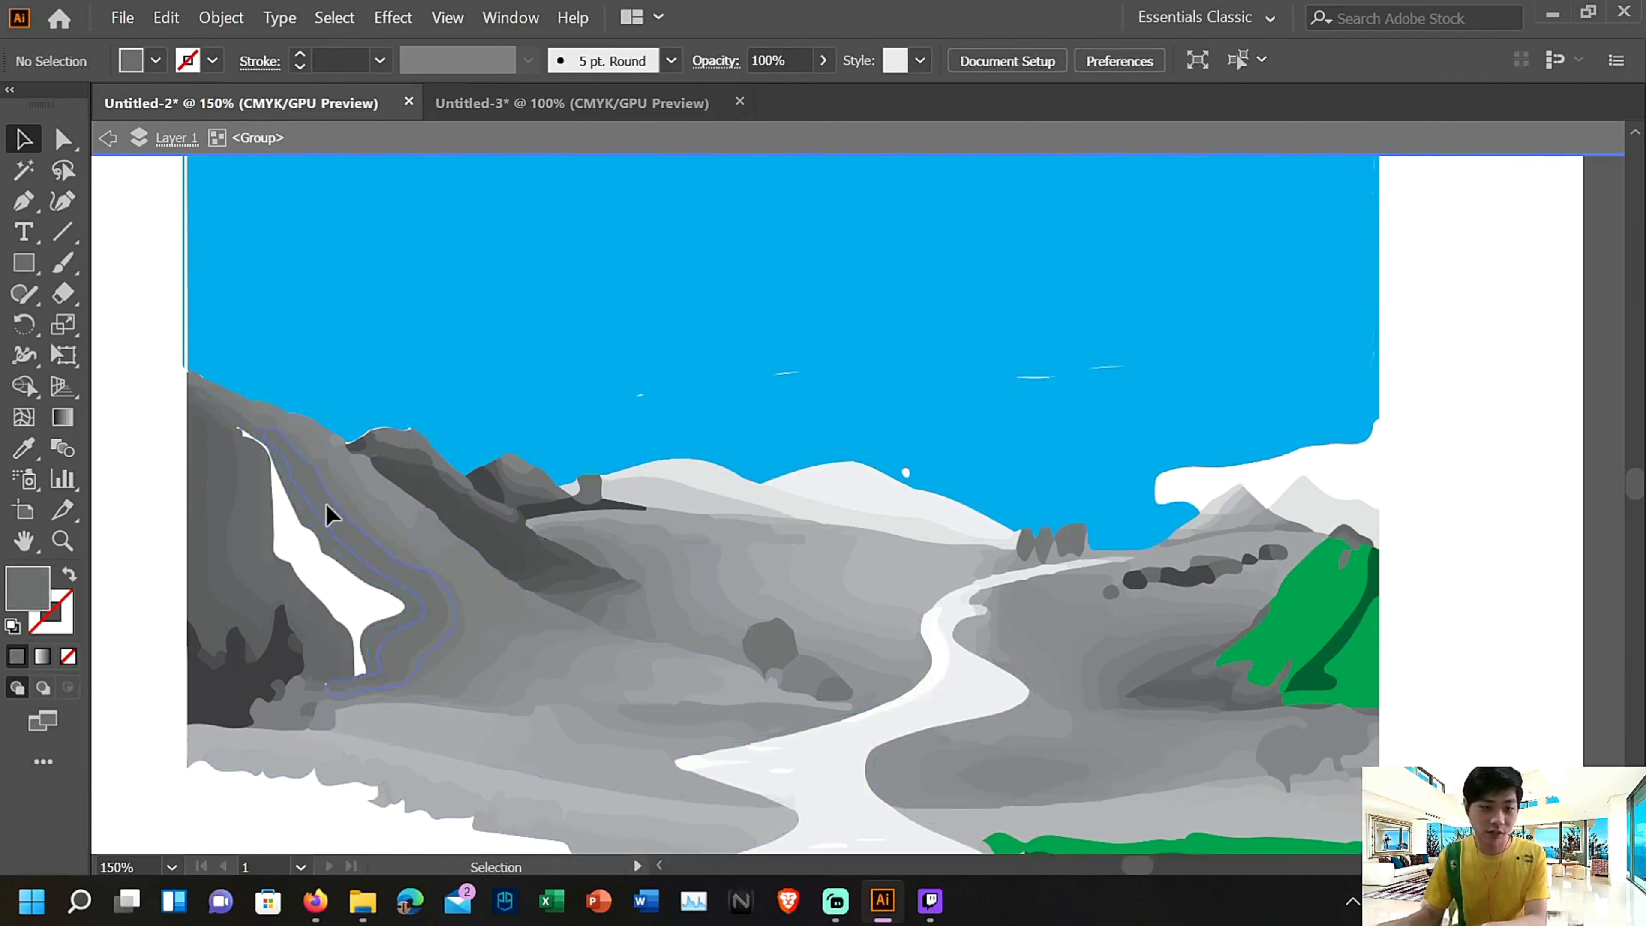
click(325, 503)
key(Delete)
click(429, 557)
key(Delete)
click(448, 579)
key(Delete)
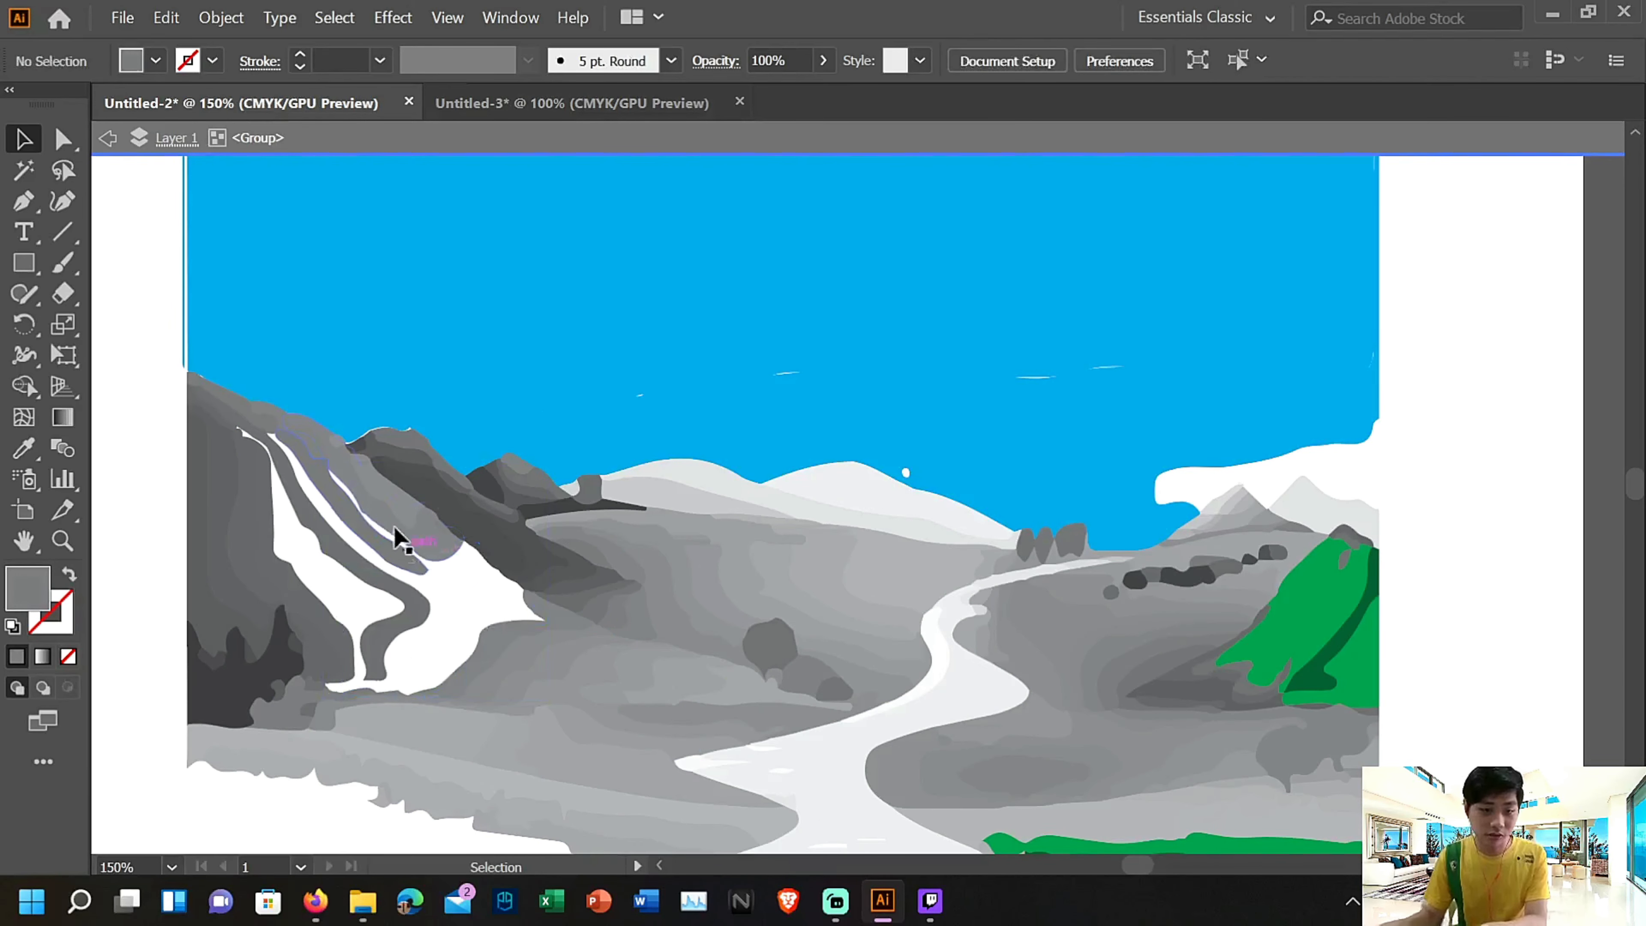
Delete three more grey bands from the upper right slope of the left-hand mountain
click(398, 527)
key(Delete)
click(403, 561)
key(Delete)
click(342, 566)
key(Delete)
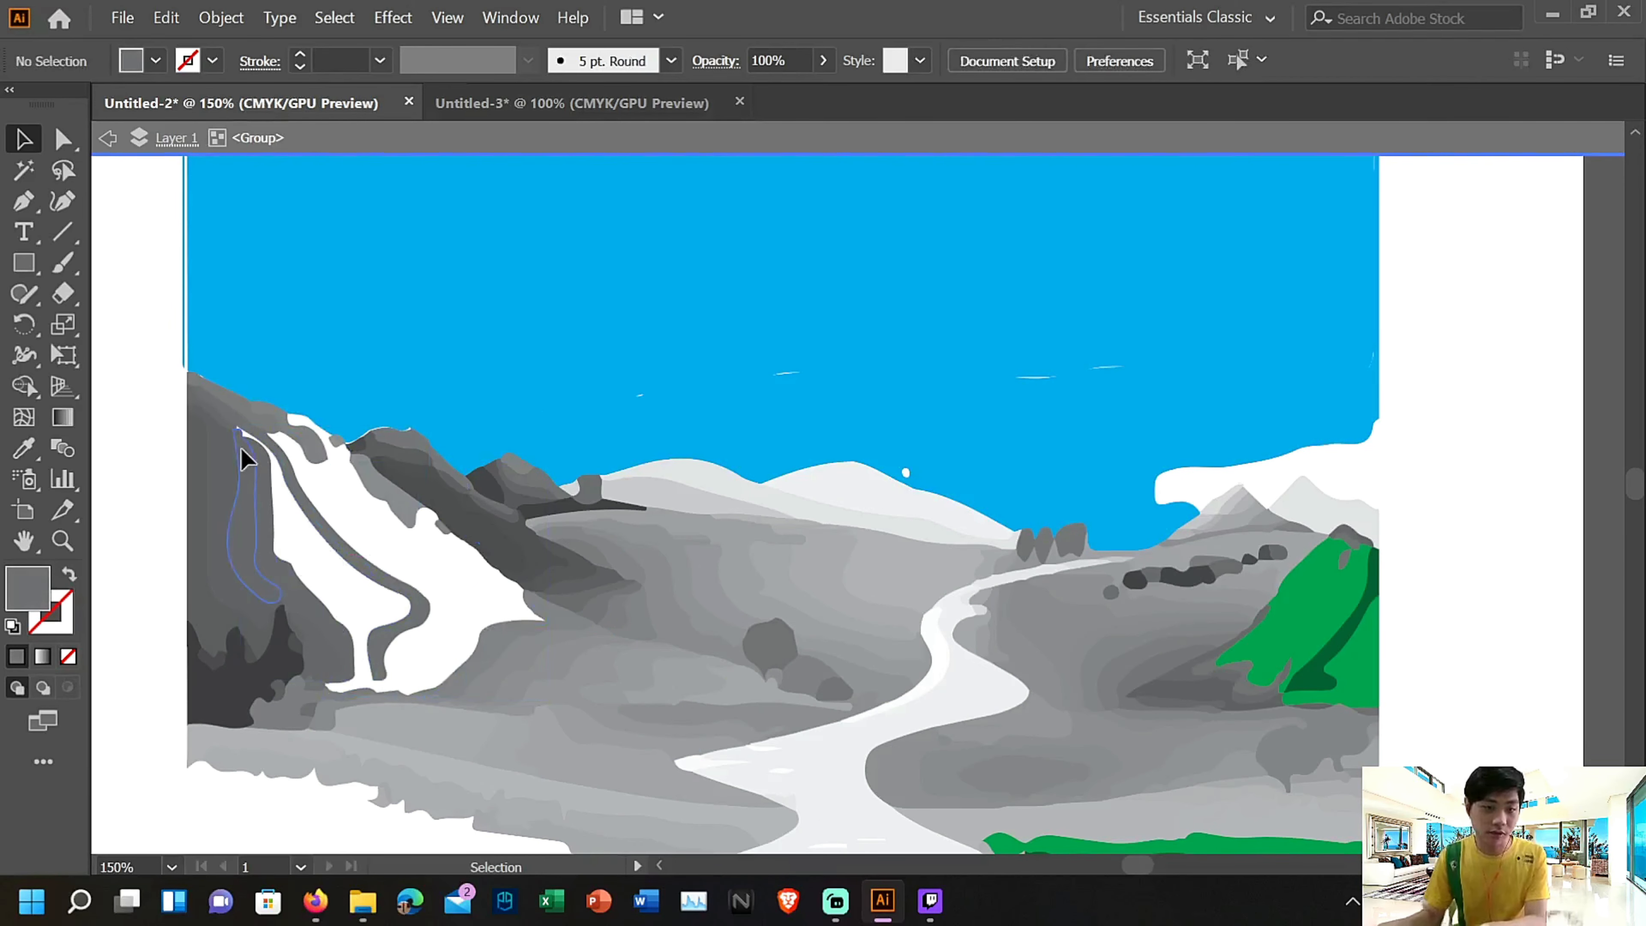
Delete the leftover curved strip and the adjacent vertical grey bands on the left part of the mountain
click(241, 449)
key(Delete)
click(304, 490)
key(Delete)
click(253, 504)
key(Delete)
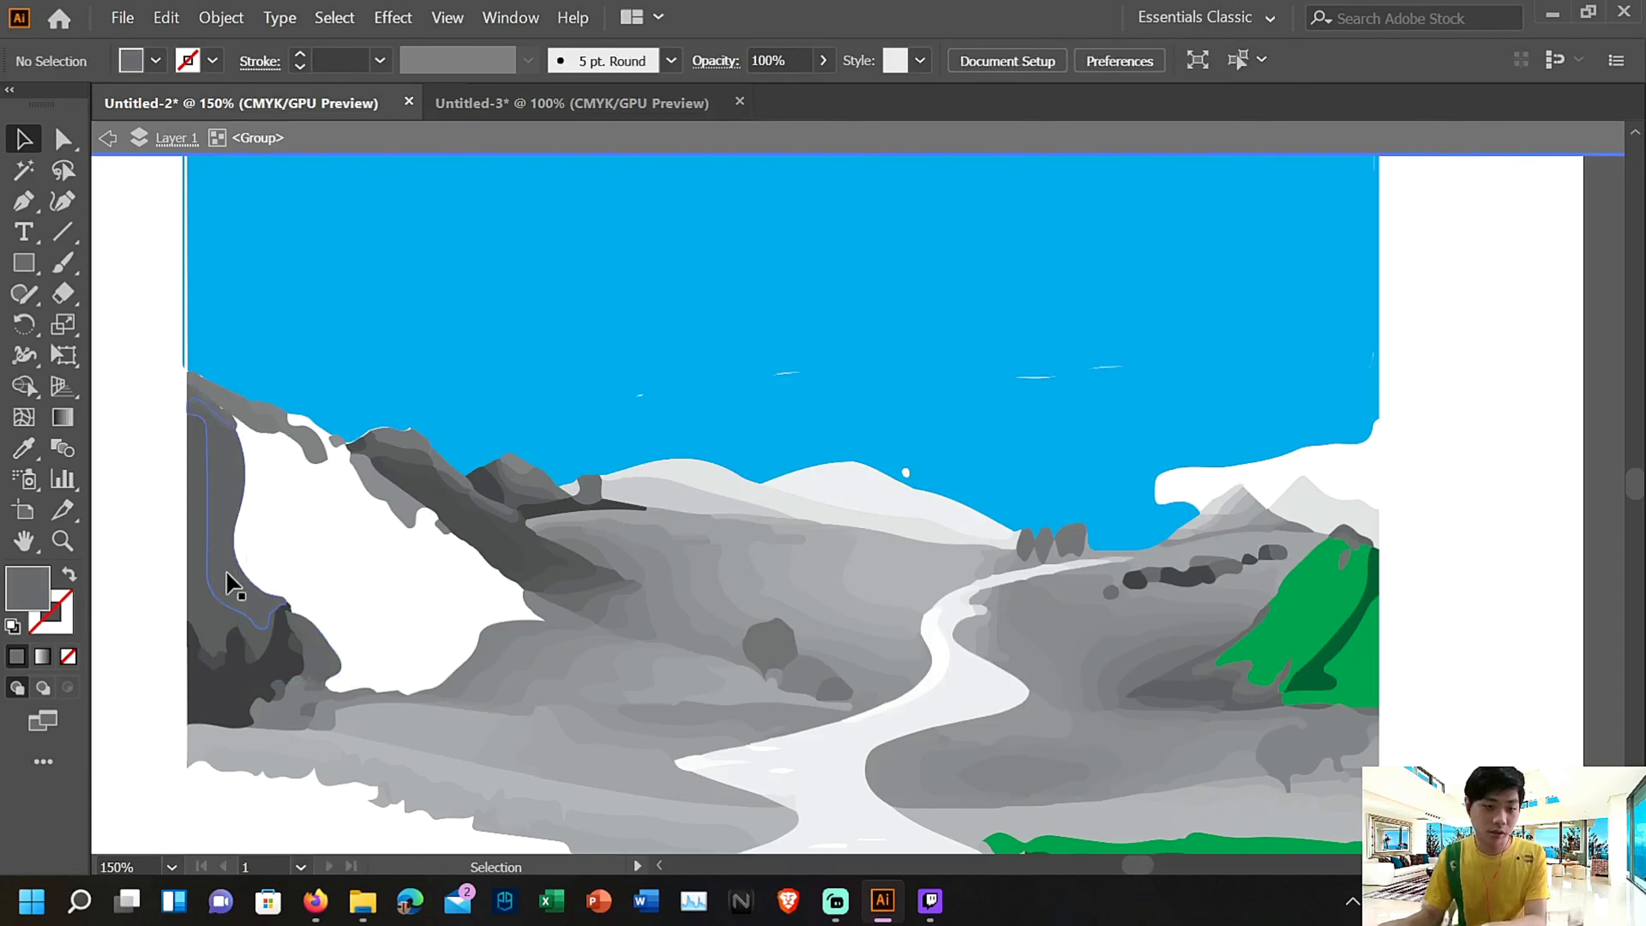
Delete the dark grey band along the mountain's left edge and the dark tree silhouette at its foot
click(230, 583)
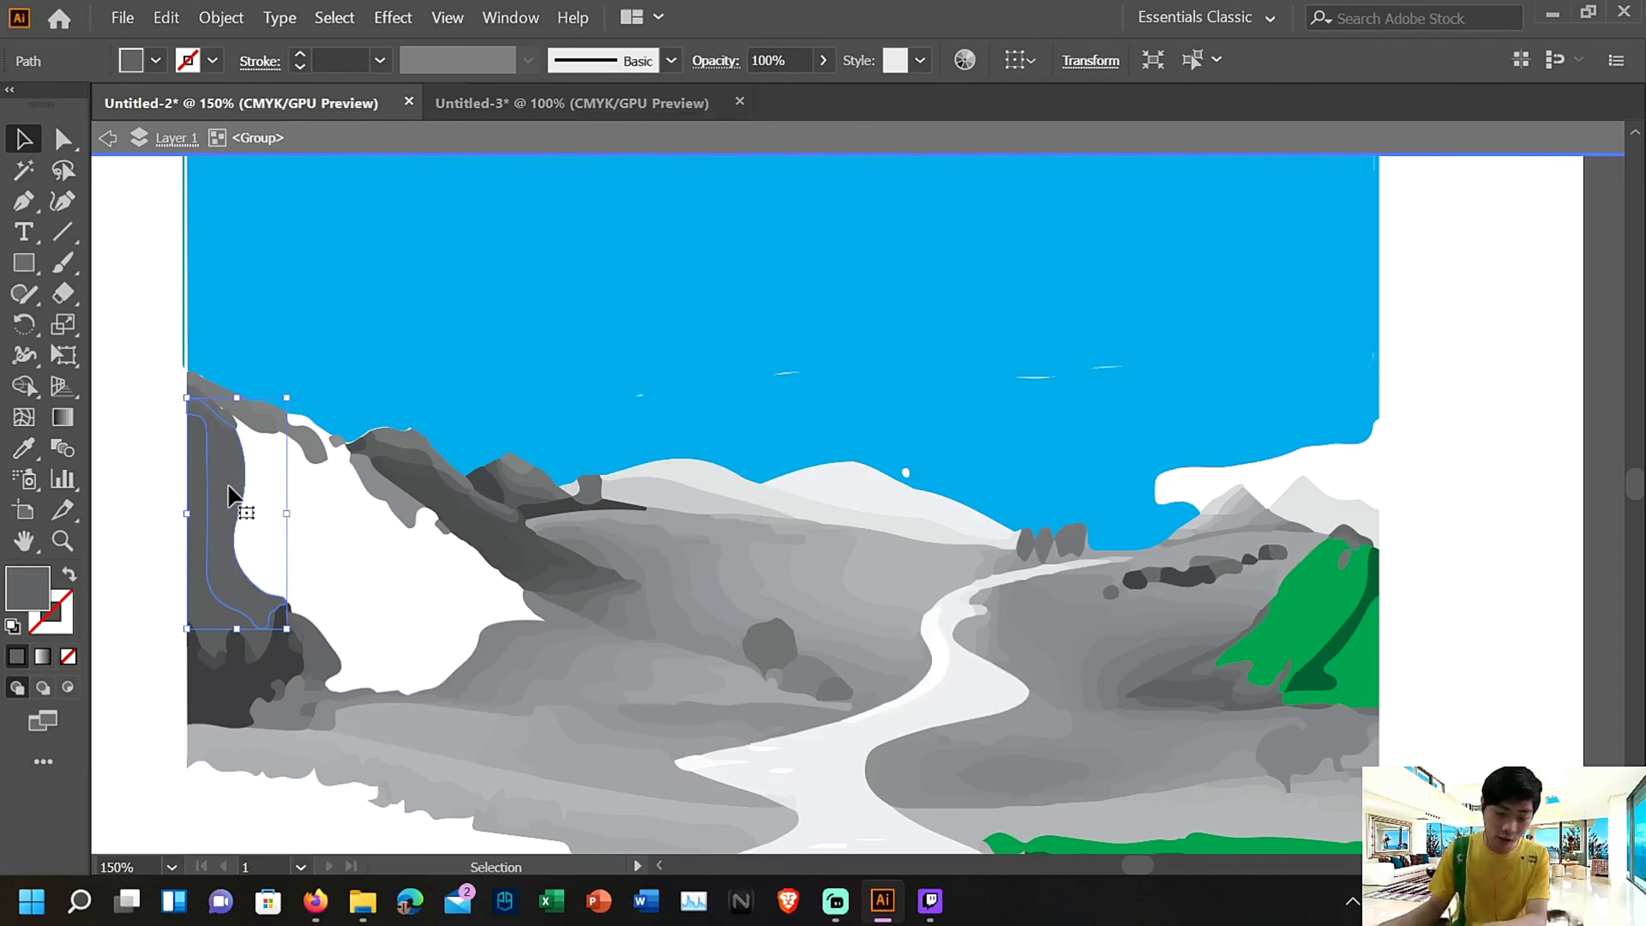
key(Delete)
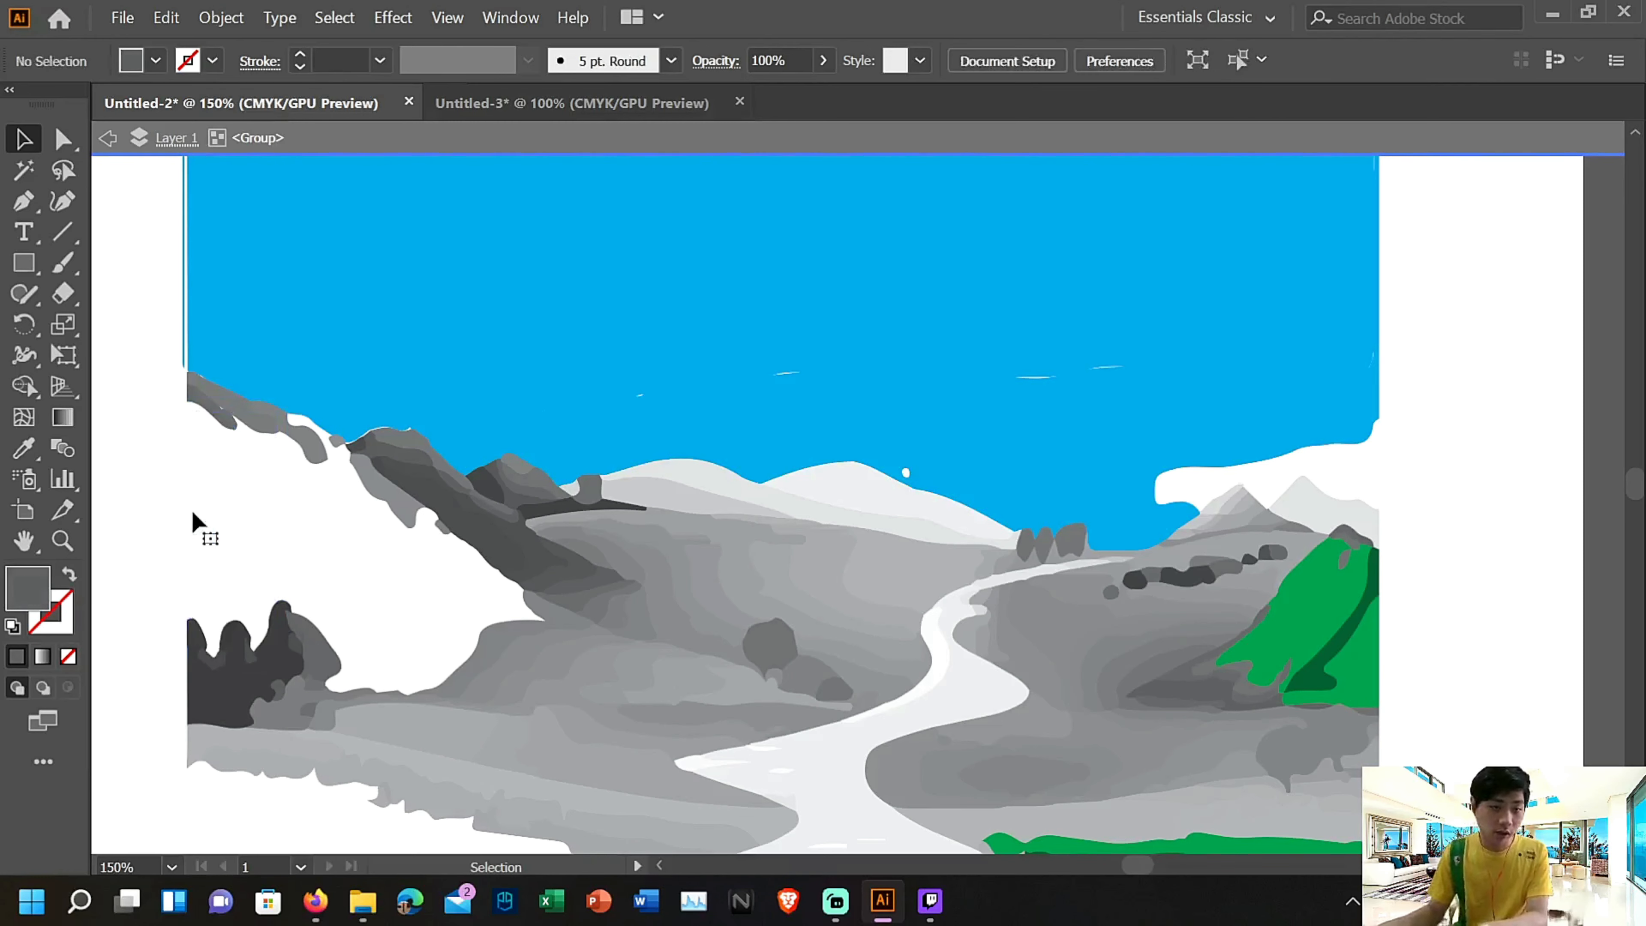
click(199, 639)
key(Delete)
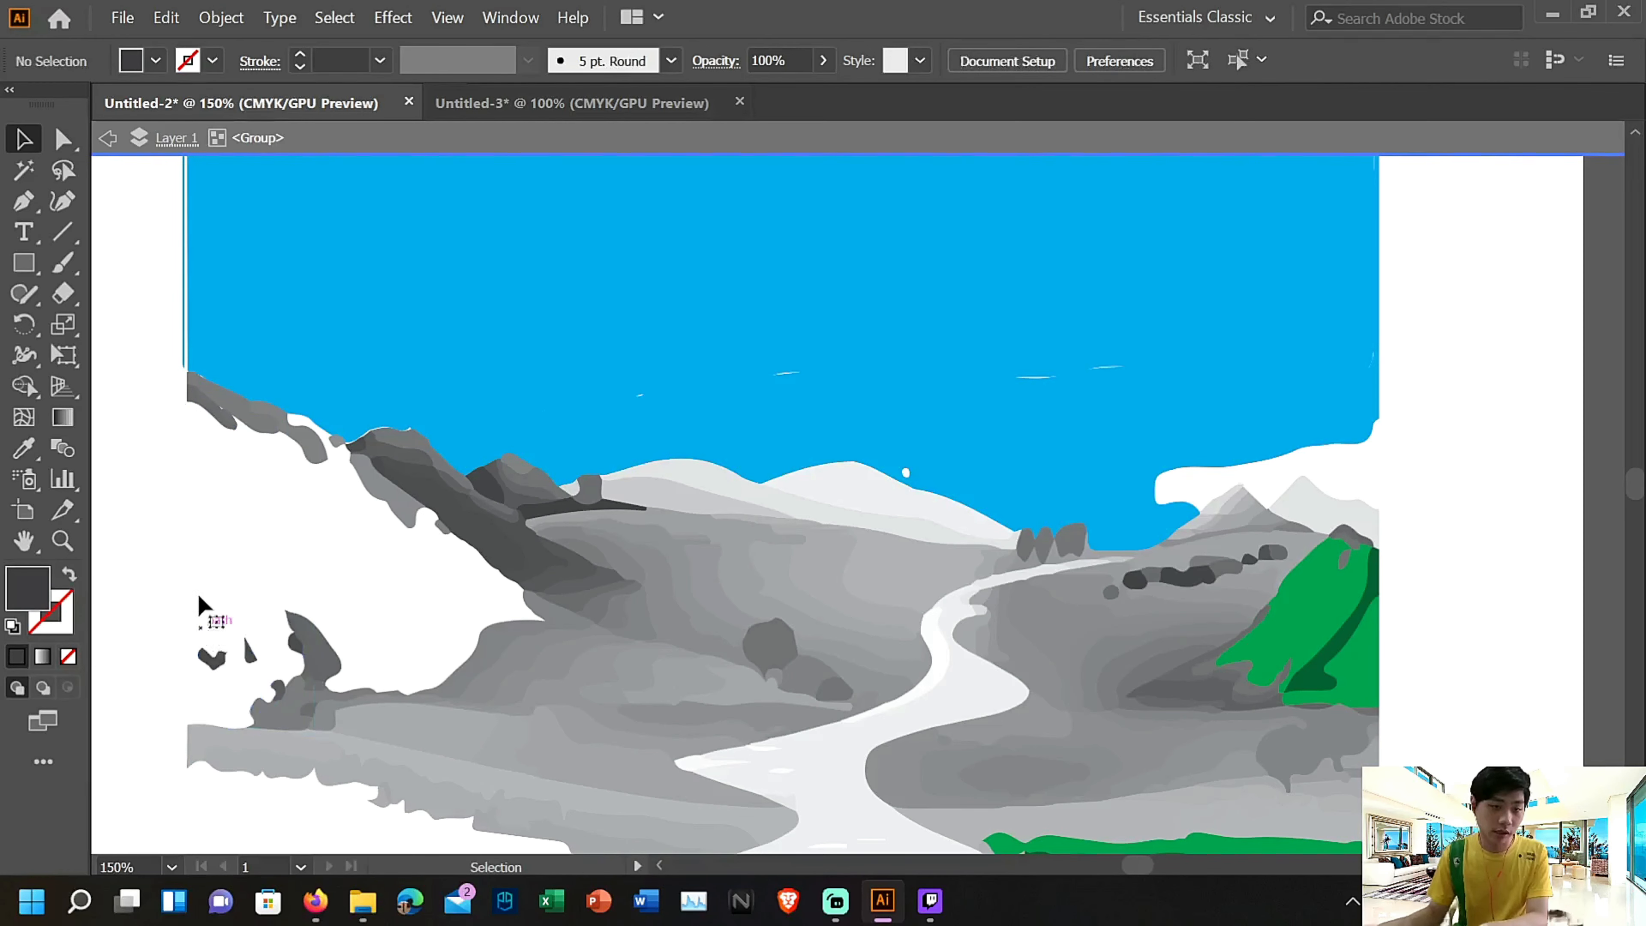
Select the thin white path framing the landscape to examine its extent, deselect it and review the artwork from bottom to top
click(185, 478)
scroll(185, 478, down, 3)
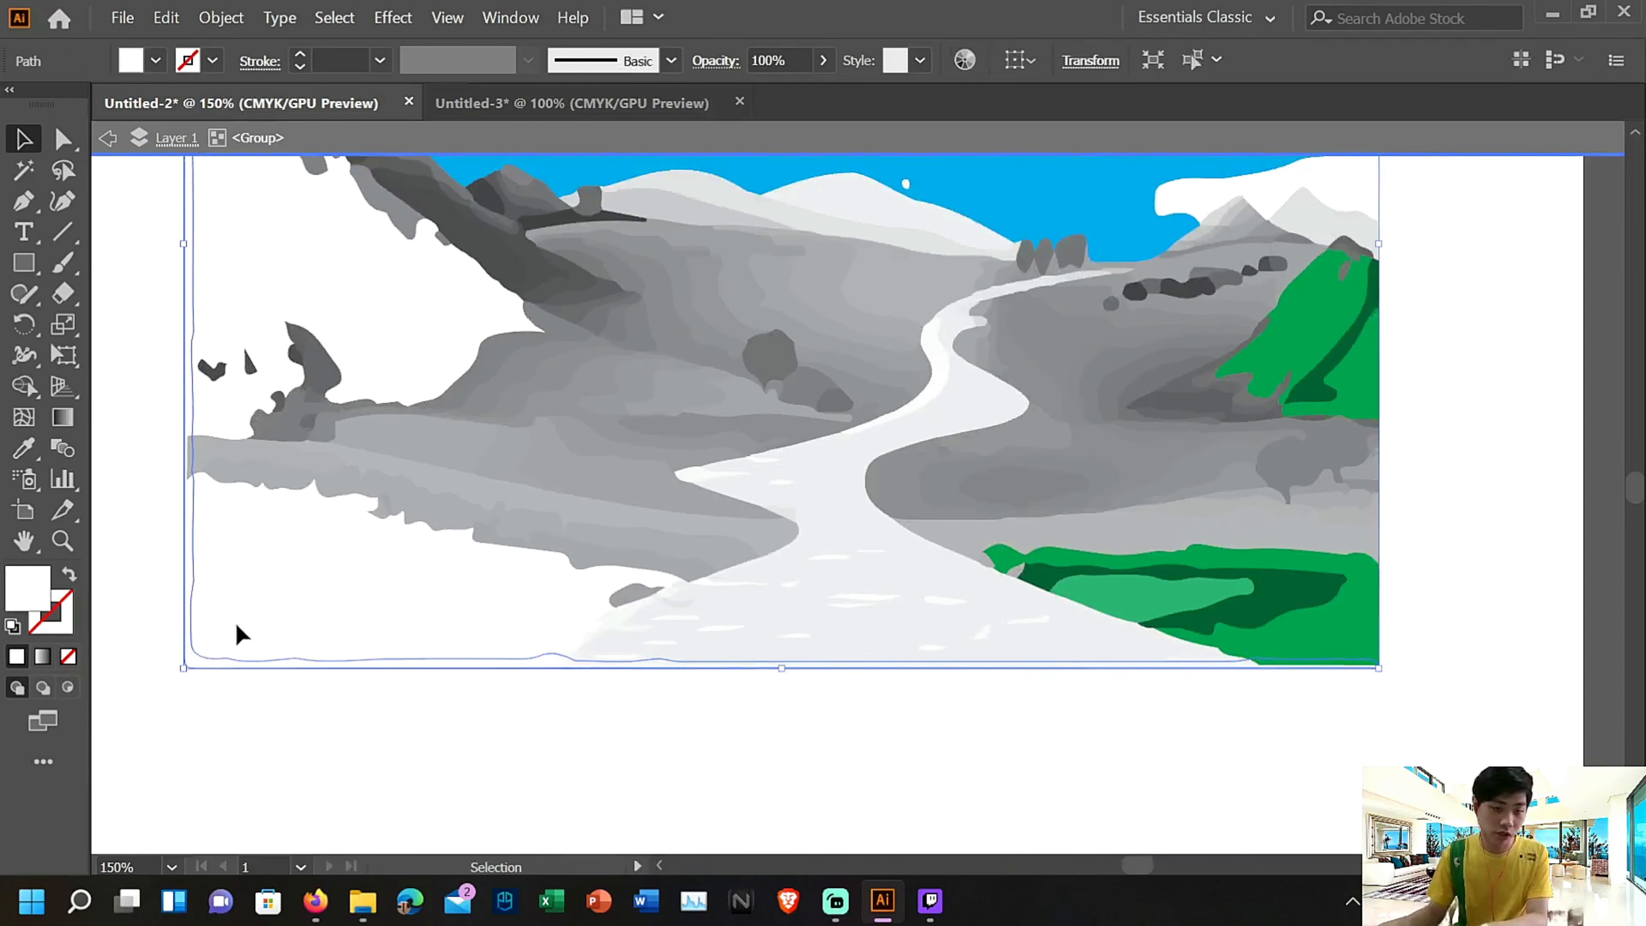
click(236, 623)
scroll(259, 615, up, 4)
scroll(570, 617, up, 1)
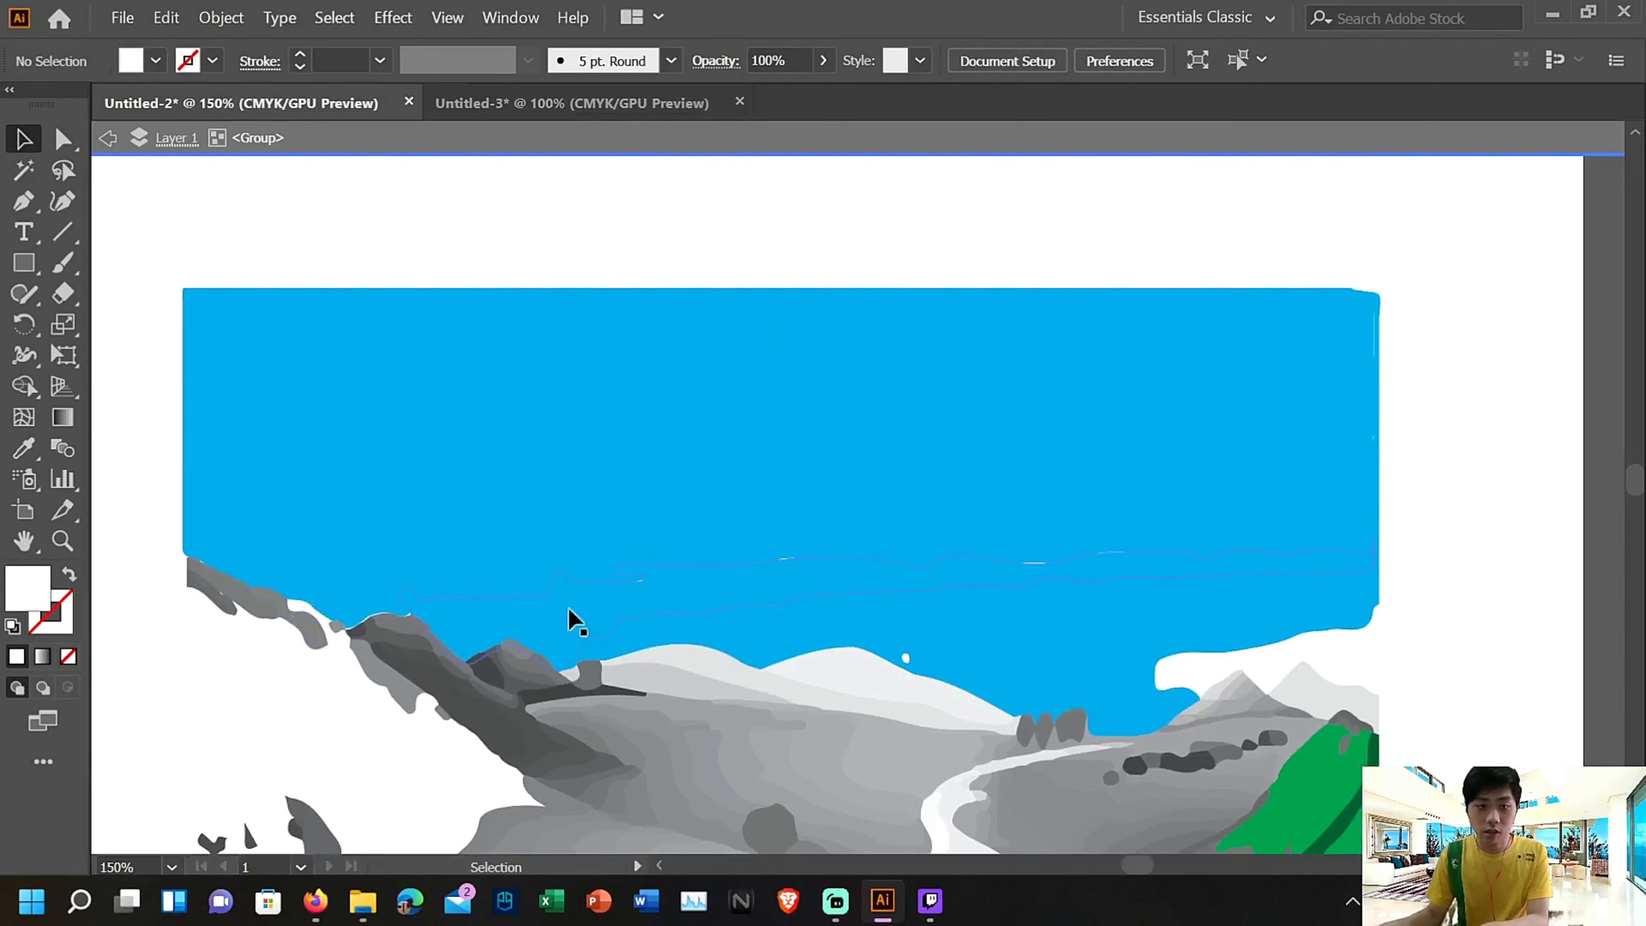
scroll(525, 570, down, 3)
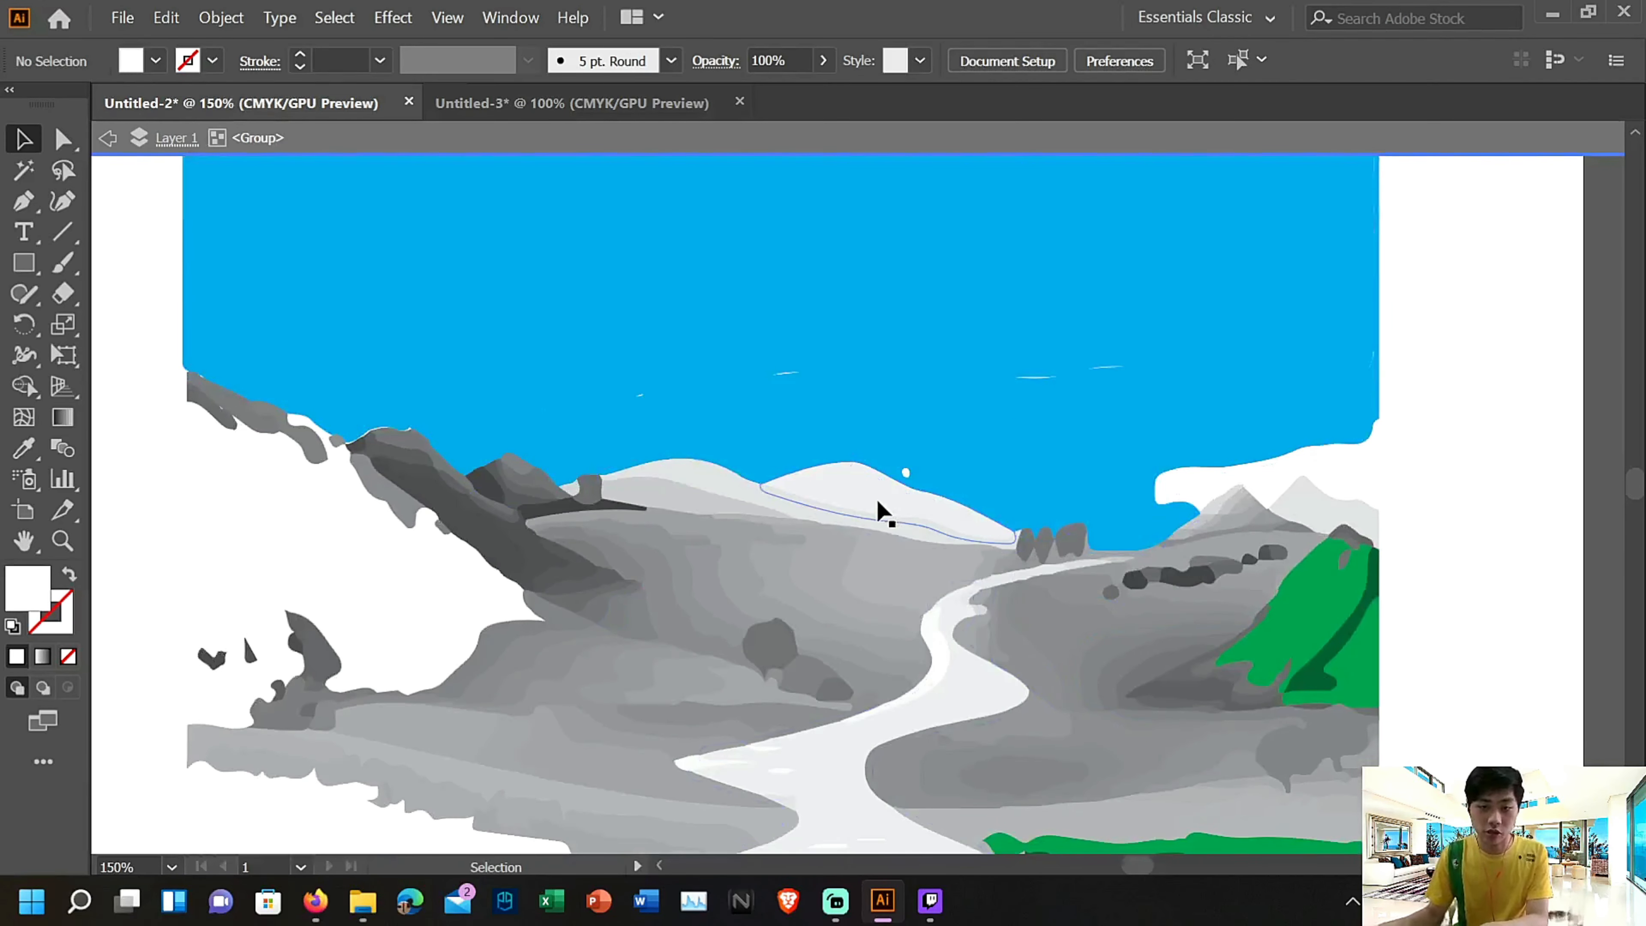
Delete the light face of the central distant mountain and two grey bands from the hill below it
click(879, 503)
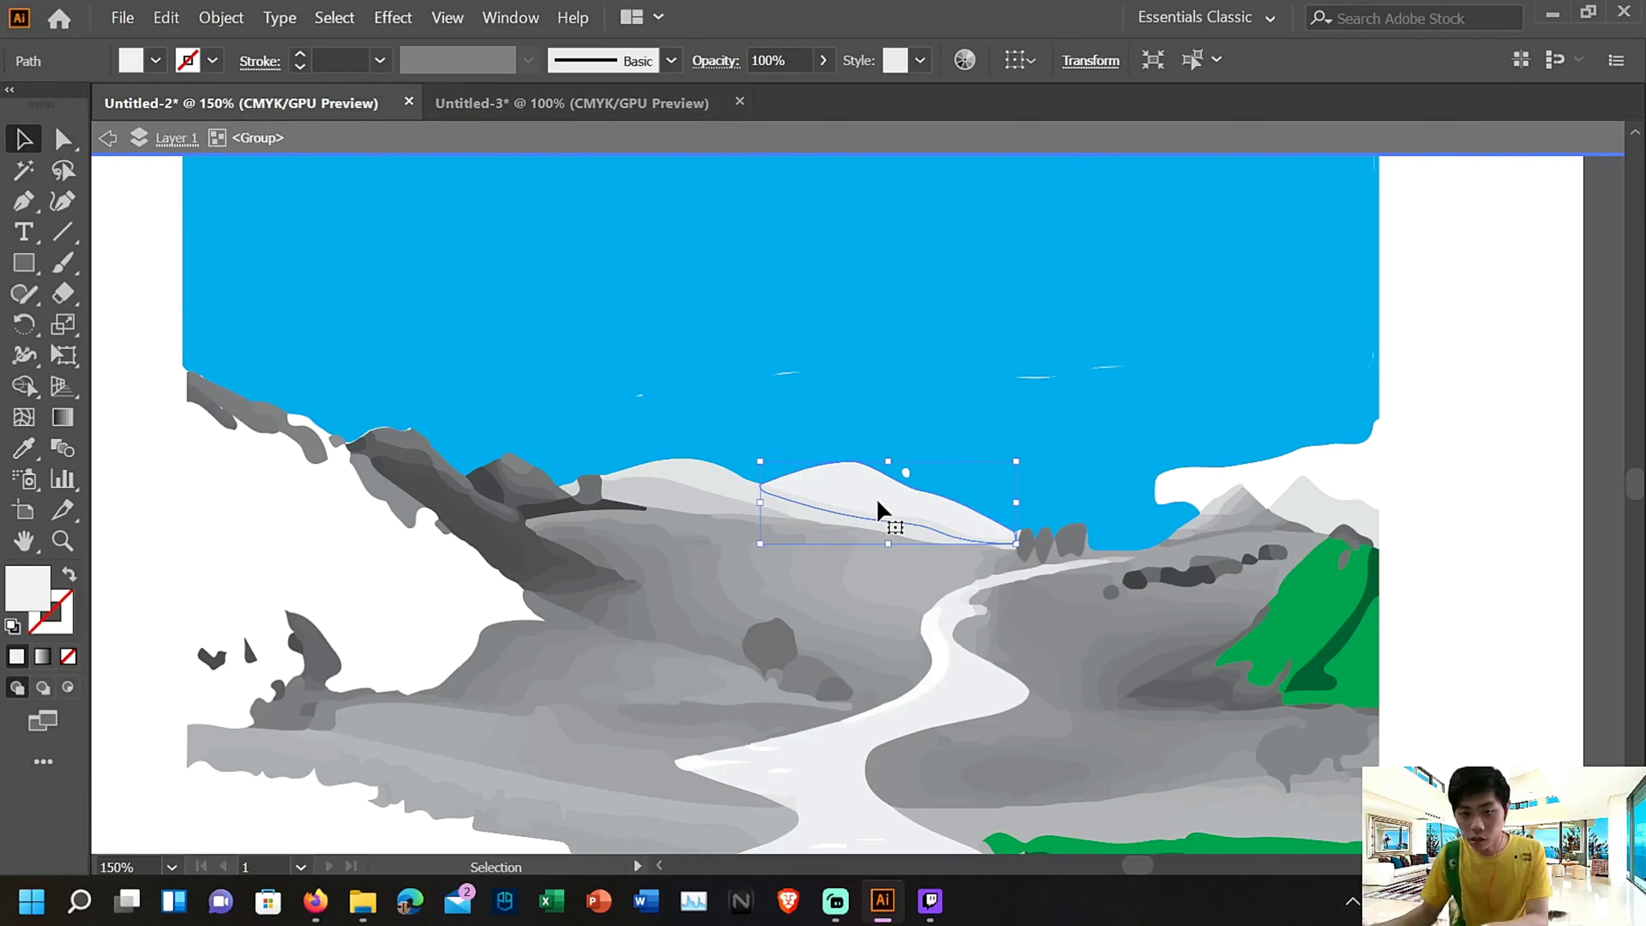
key(Delete)
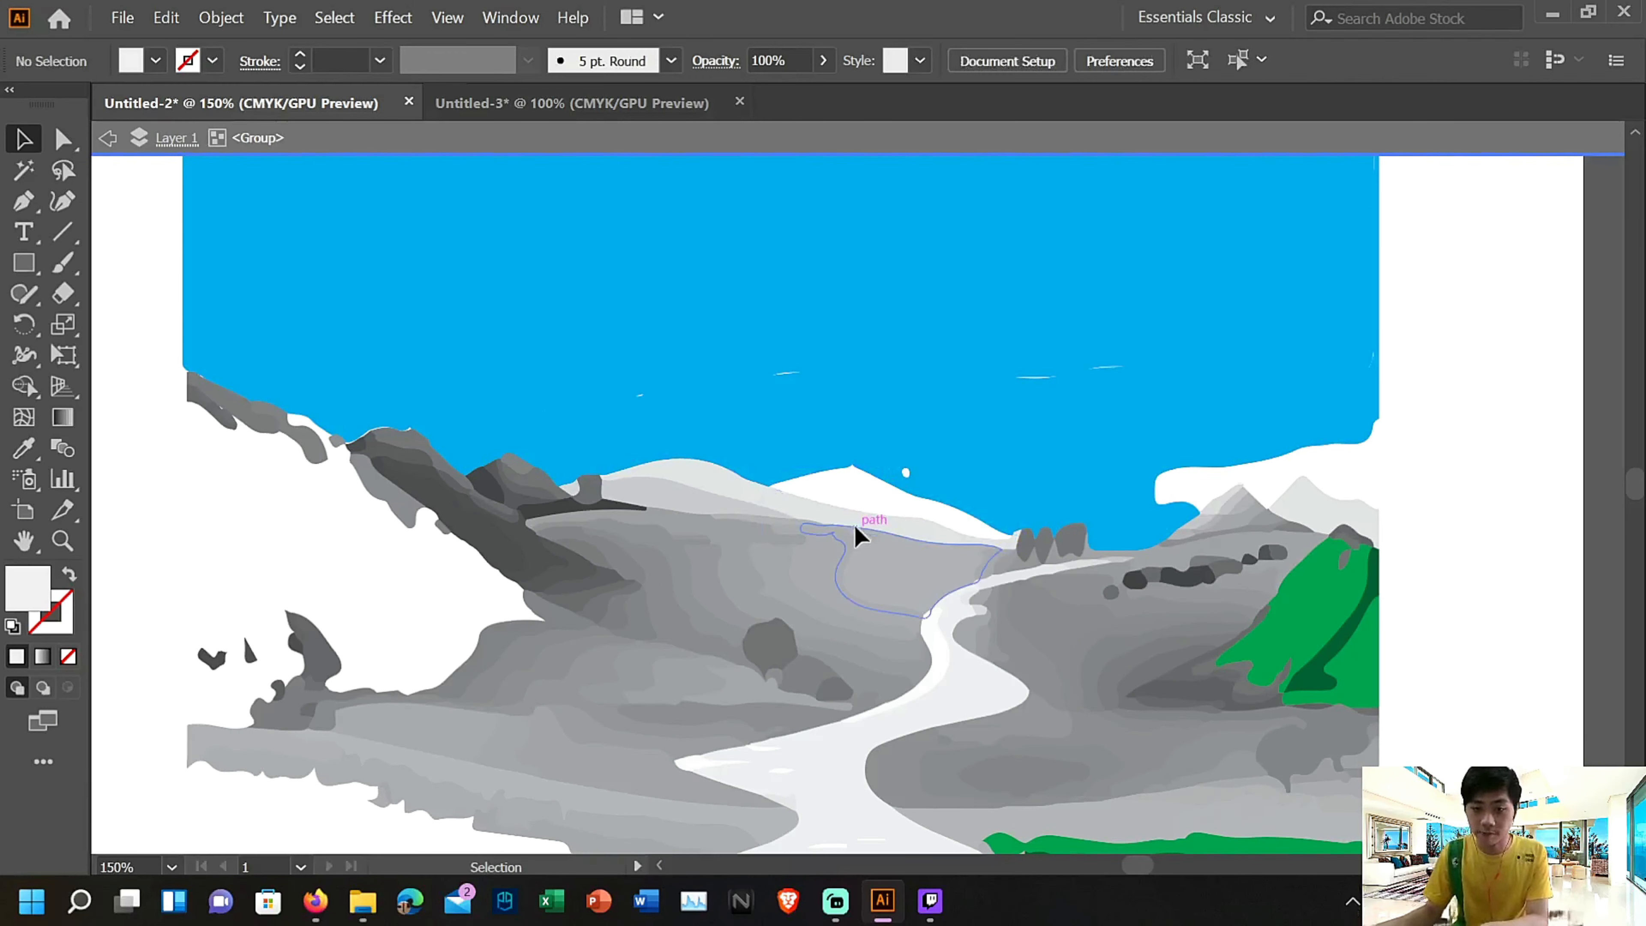
click(755, 521)
key(Delete)
click(754, 552)
key(Delete)
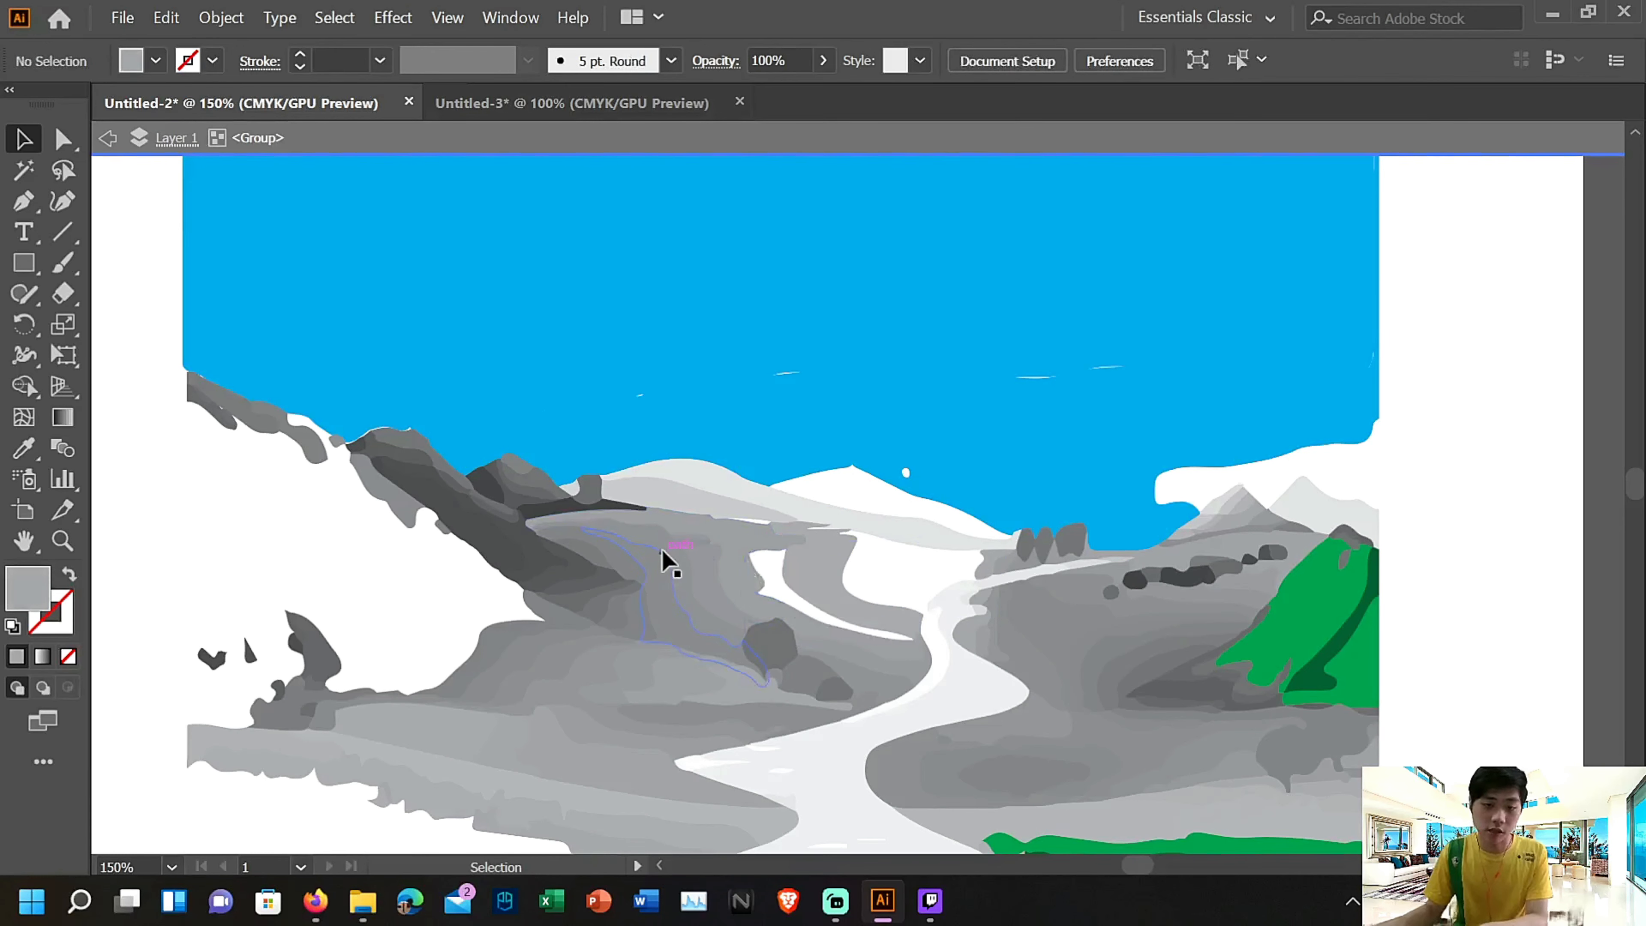
Delete four more grey shading bands from the middle hill between the dark ridge and the winding path
click(665, 556)
key(Delete)
click(751, 600)
key(Delete)
click(674, 574)
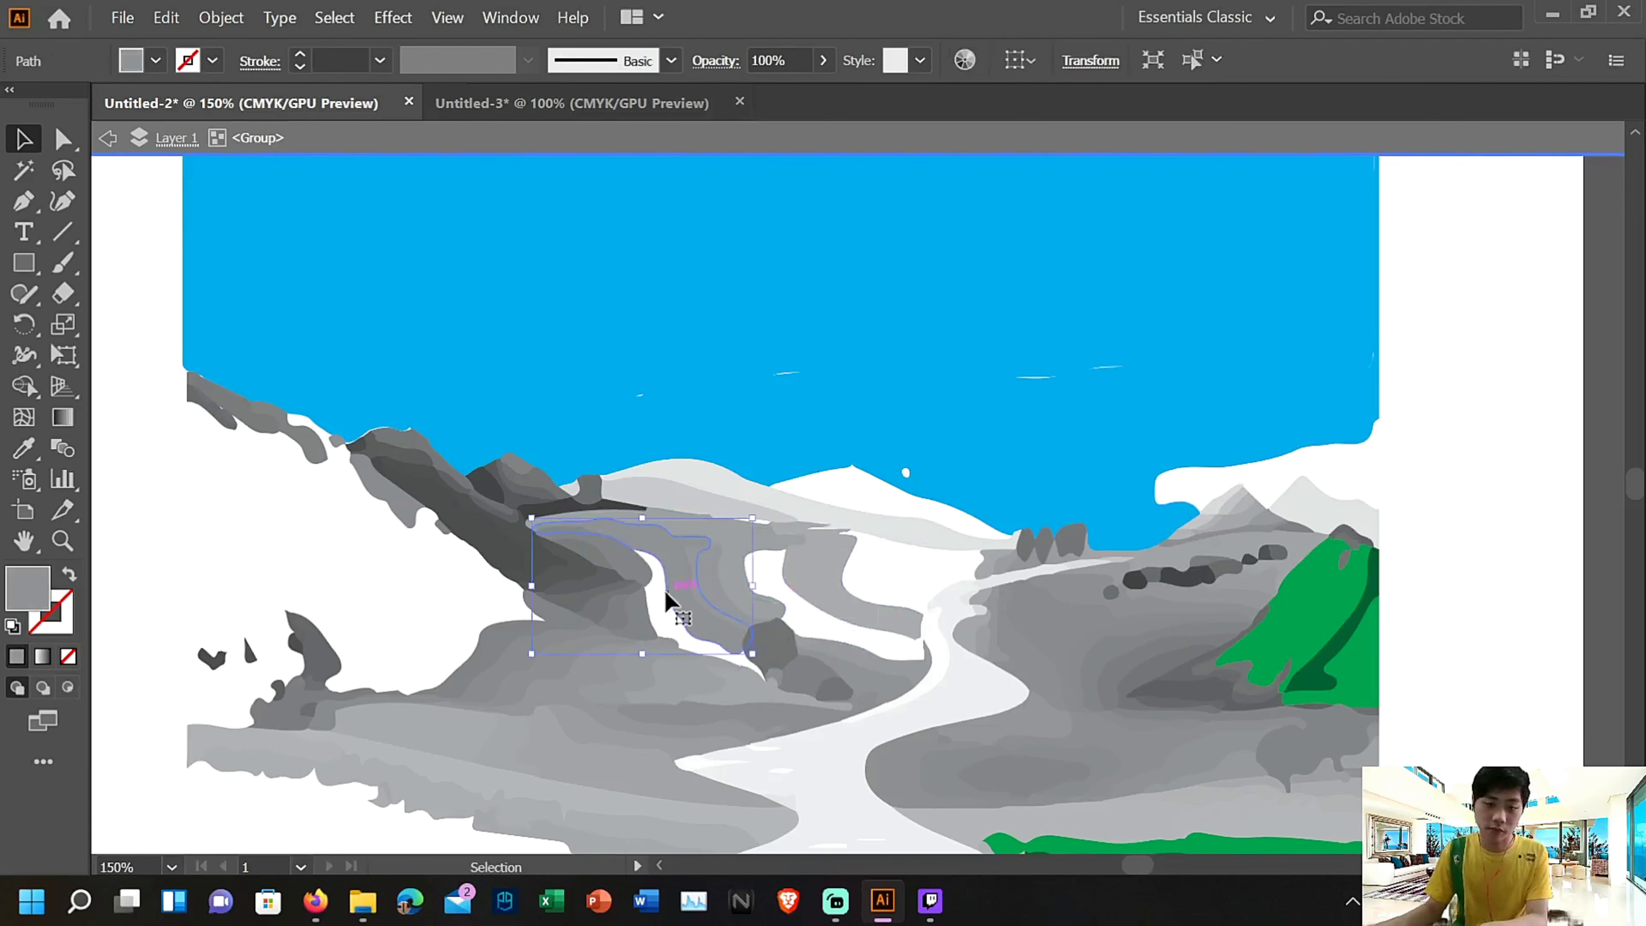
key(Delete)
click(729, 587)
key(Delete)
Delete the grey band beside the round bush and the grey strip on the lower slope left of the winding path
click(838, 654)
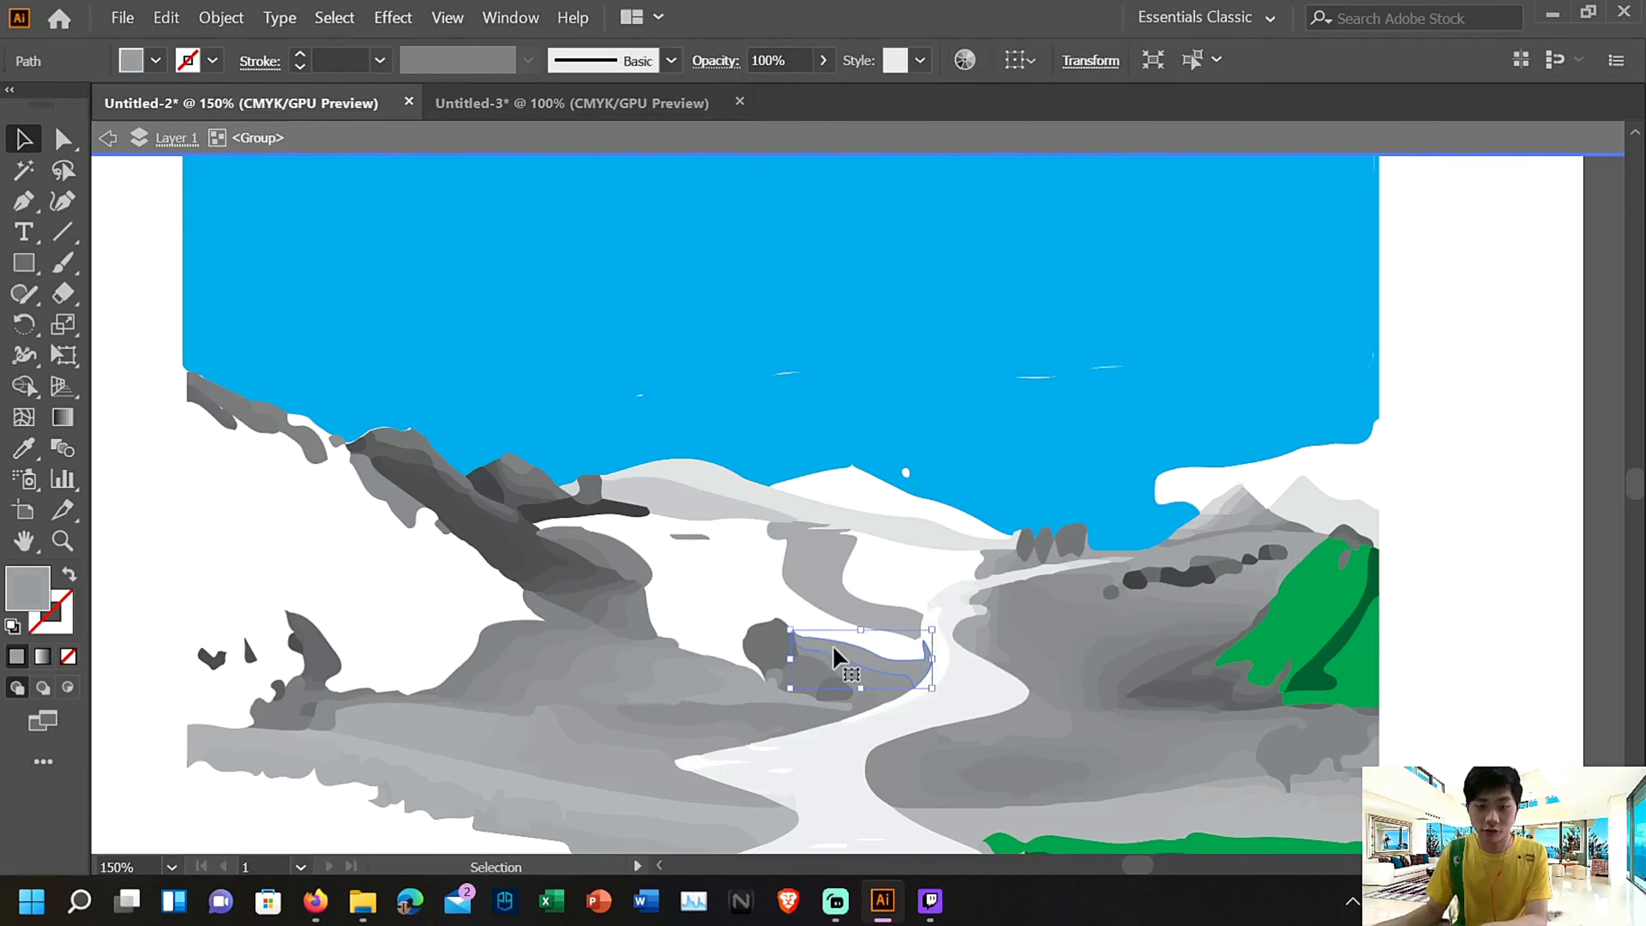
key(Delete)
click(601, 736)
key(Delete)
Exit isolation mode for the landscape group and return to the full artboard
scroll(1006, 658, down, 4)
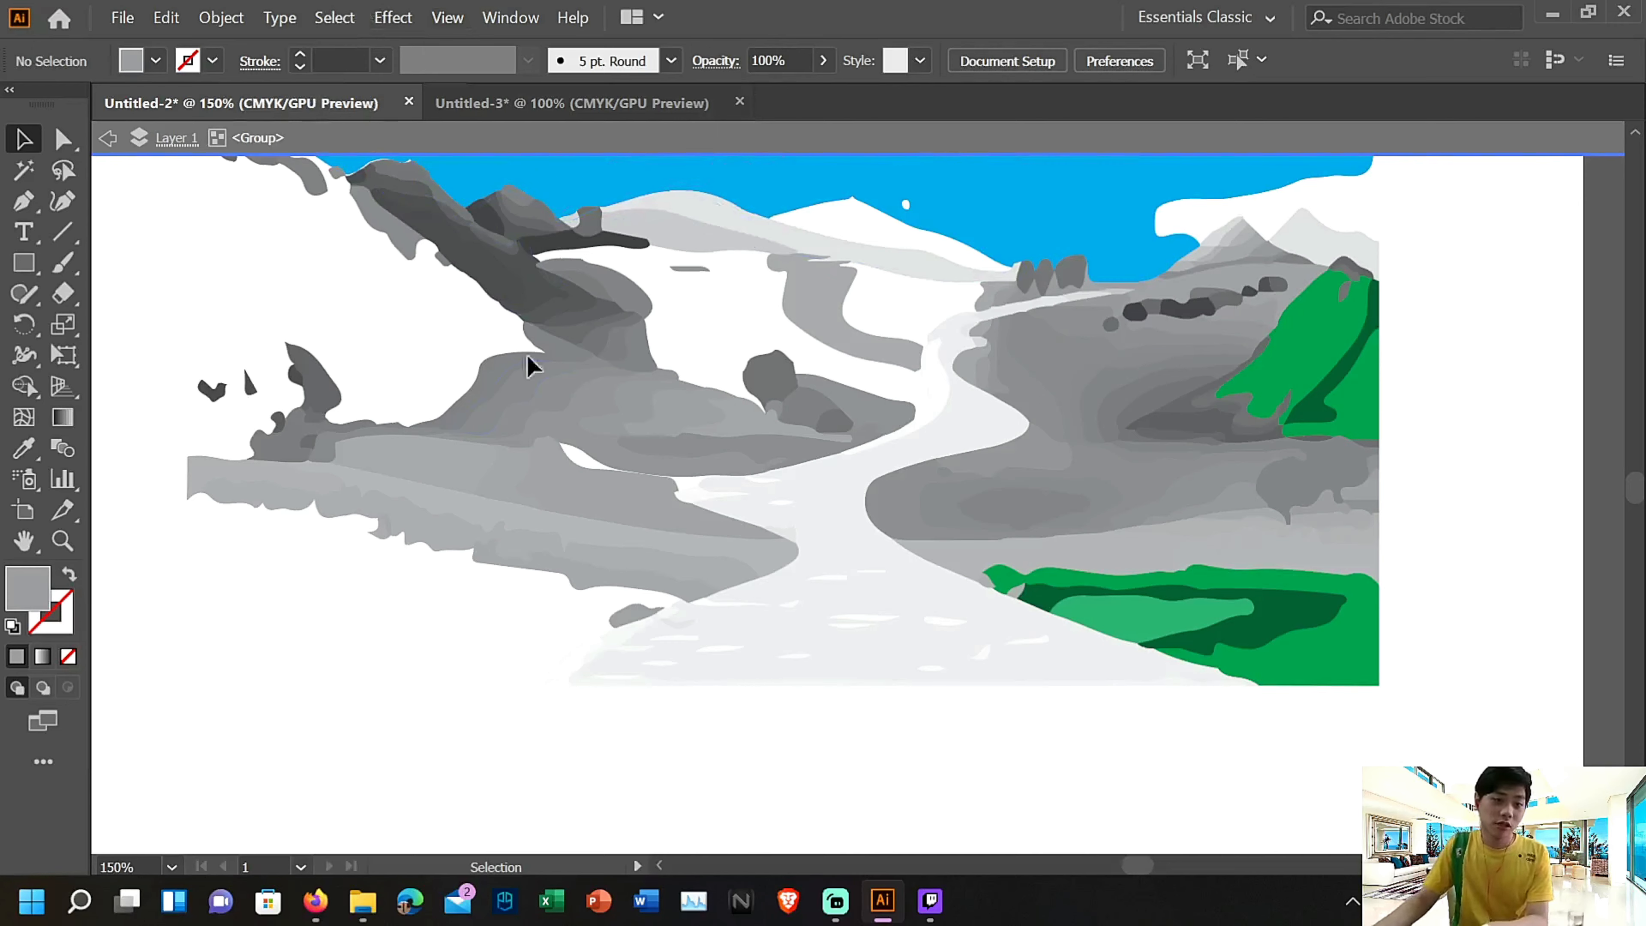
double_click(1503, 542)
scroll(1505, 553, up, 2)
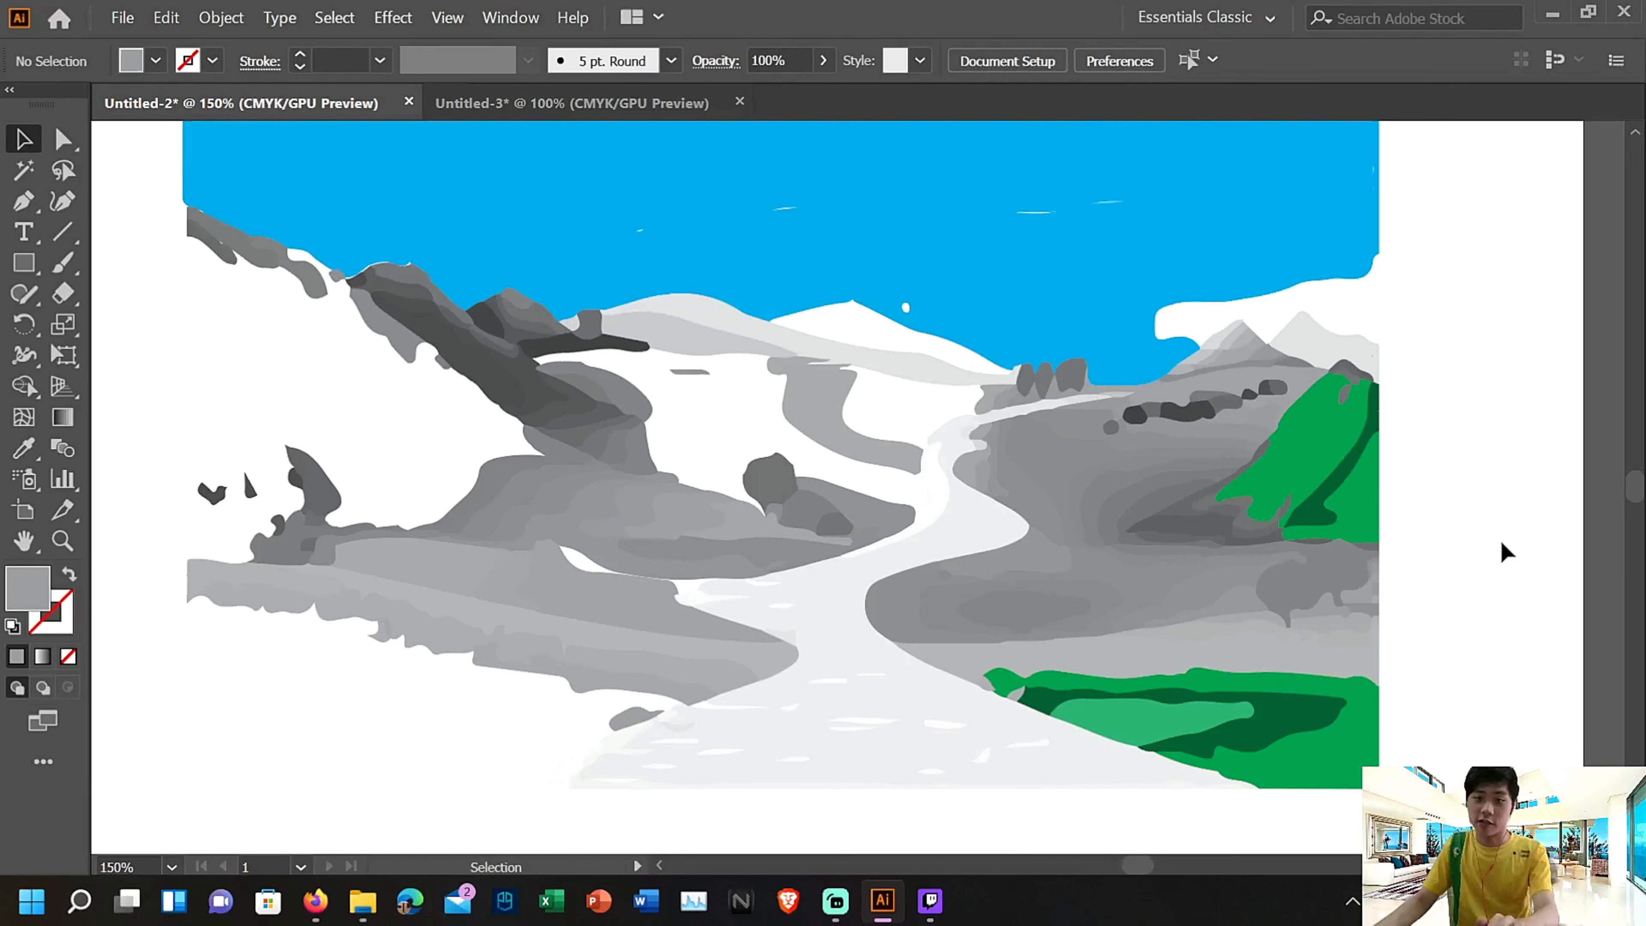
scroll(1506, 551, up, 8)
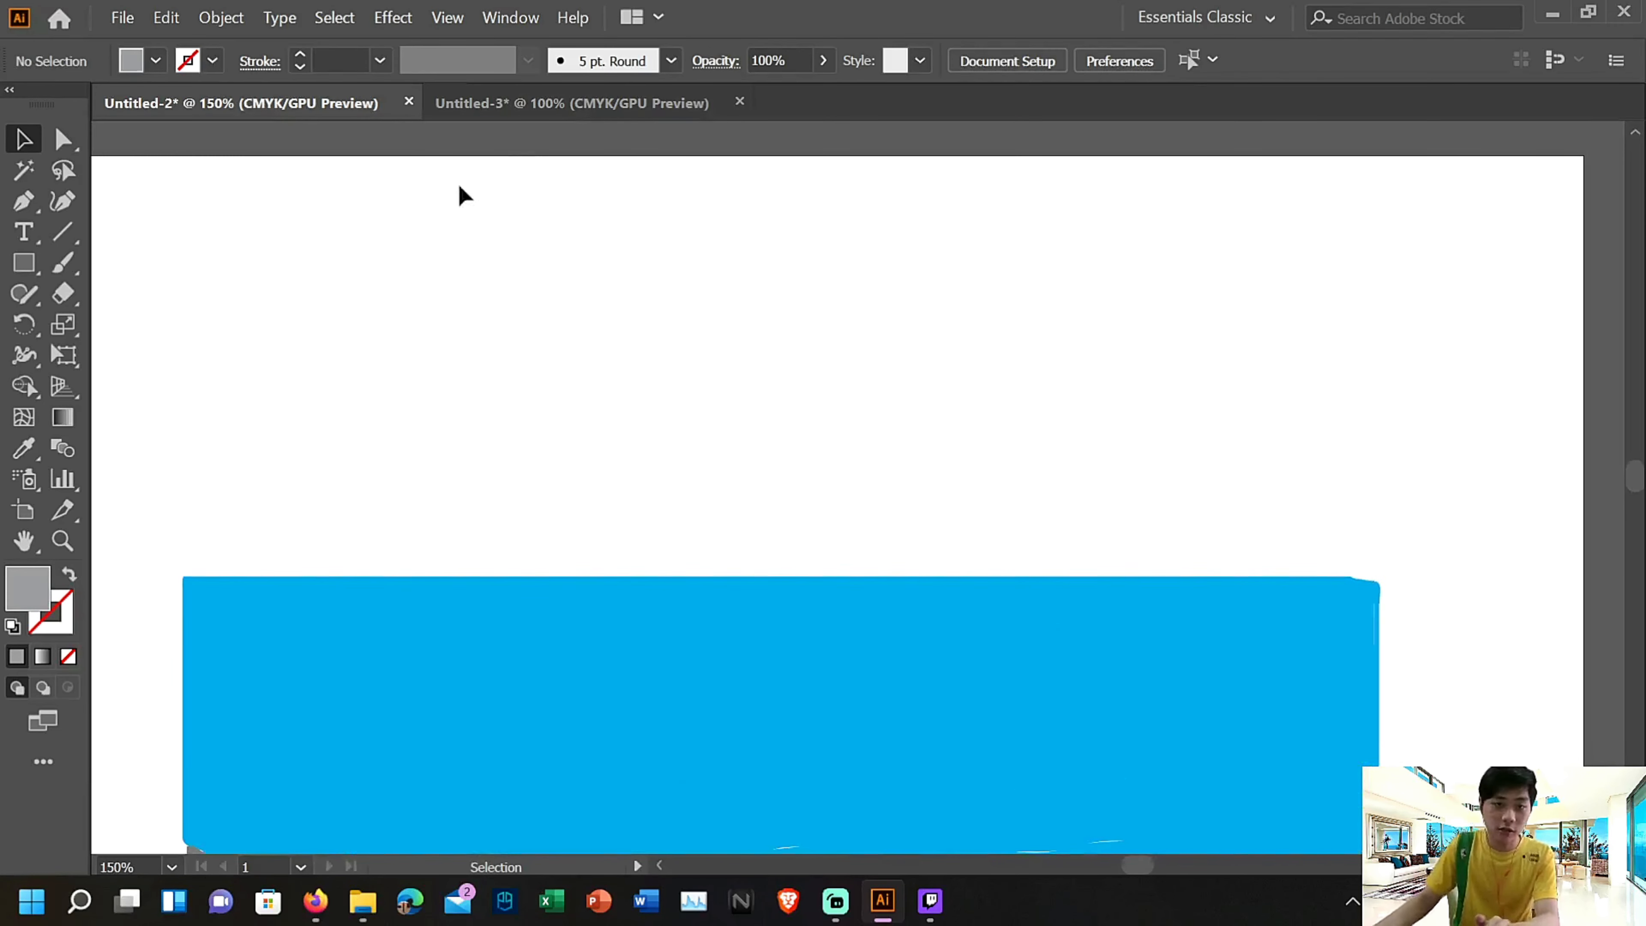
Close the blank Untitled-3 document without saving its changes
click(596, 102)
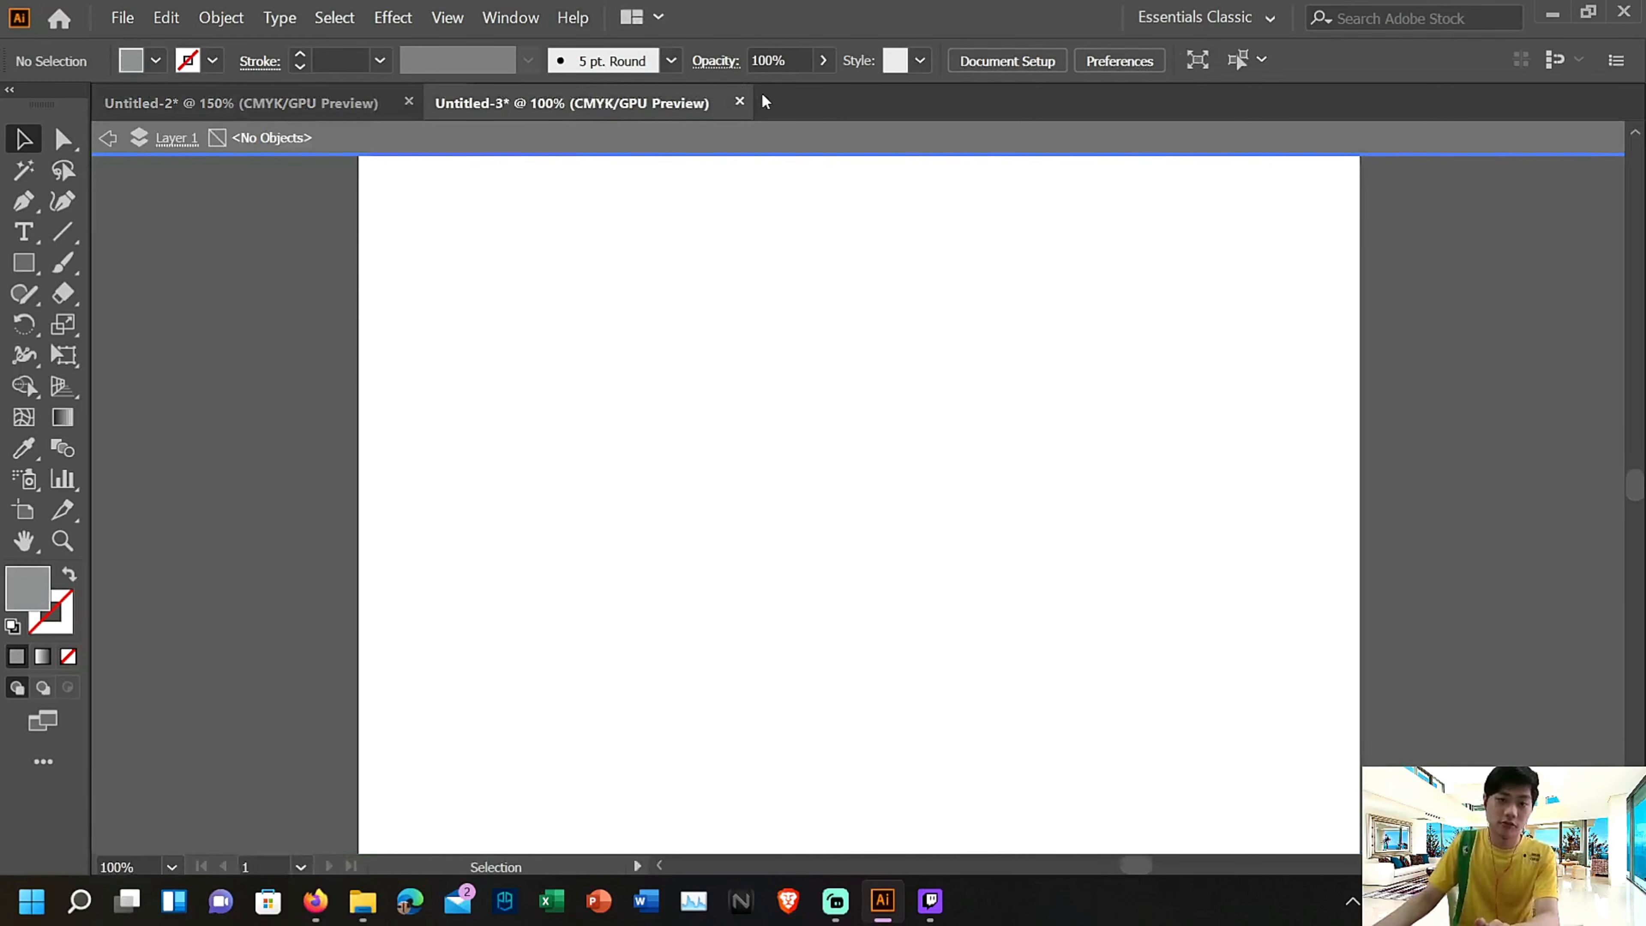
click(740, 101)
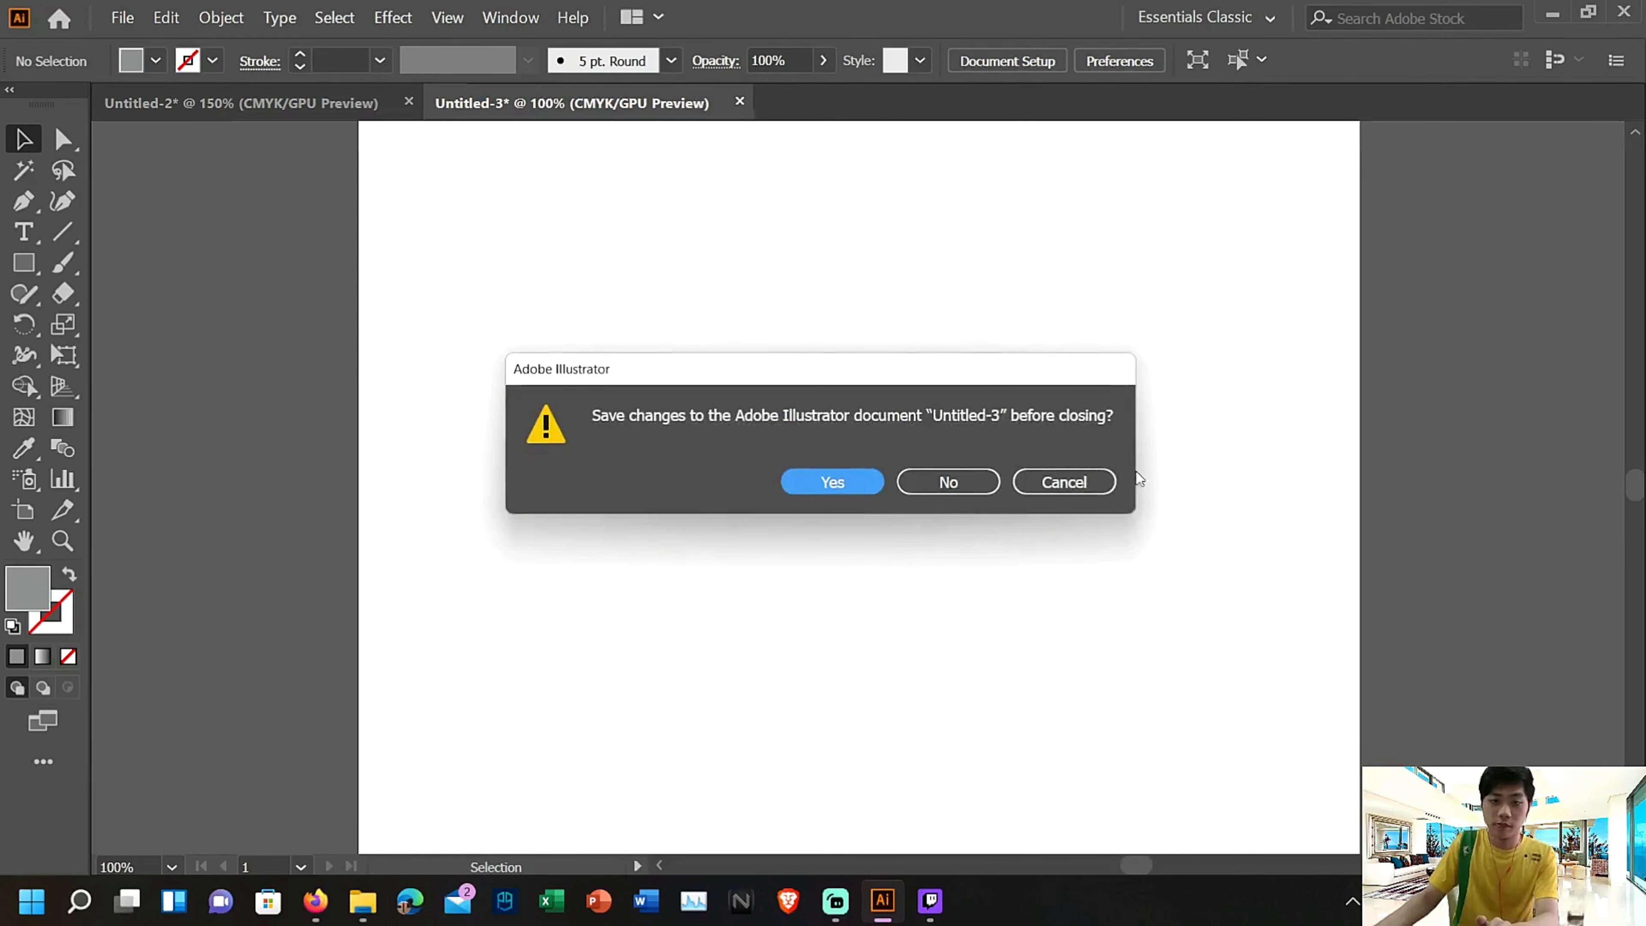
click(960, 486)
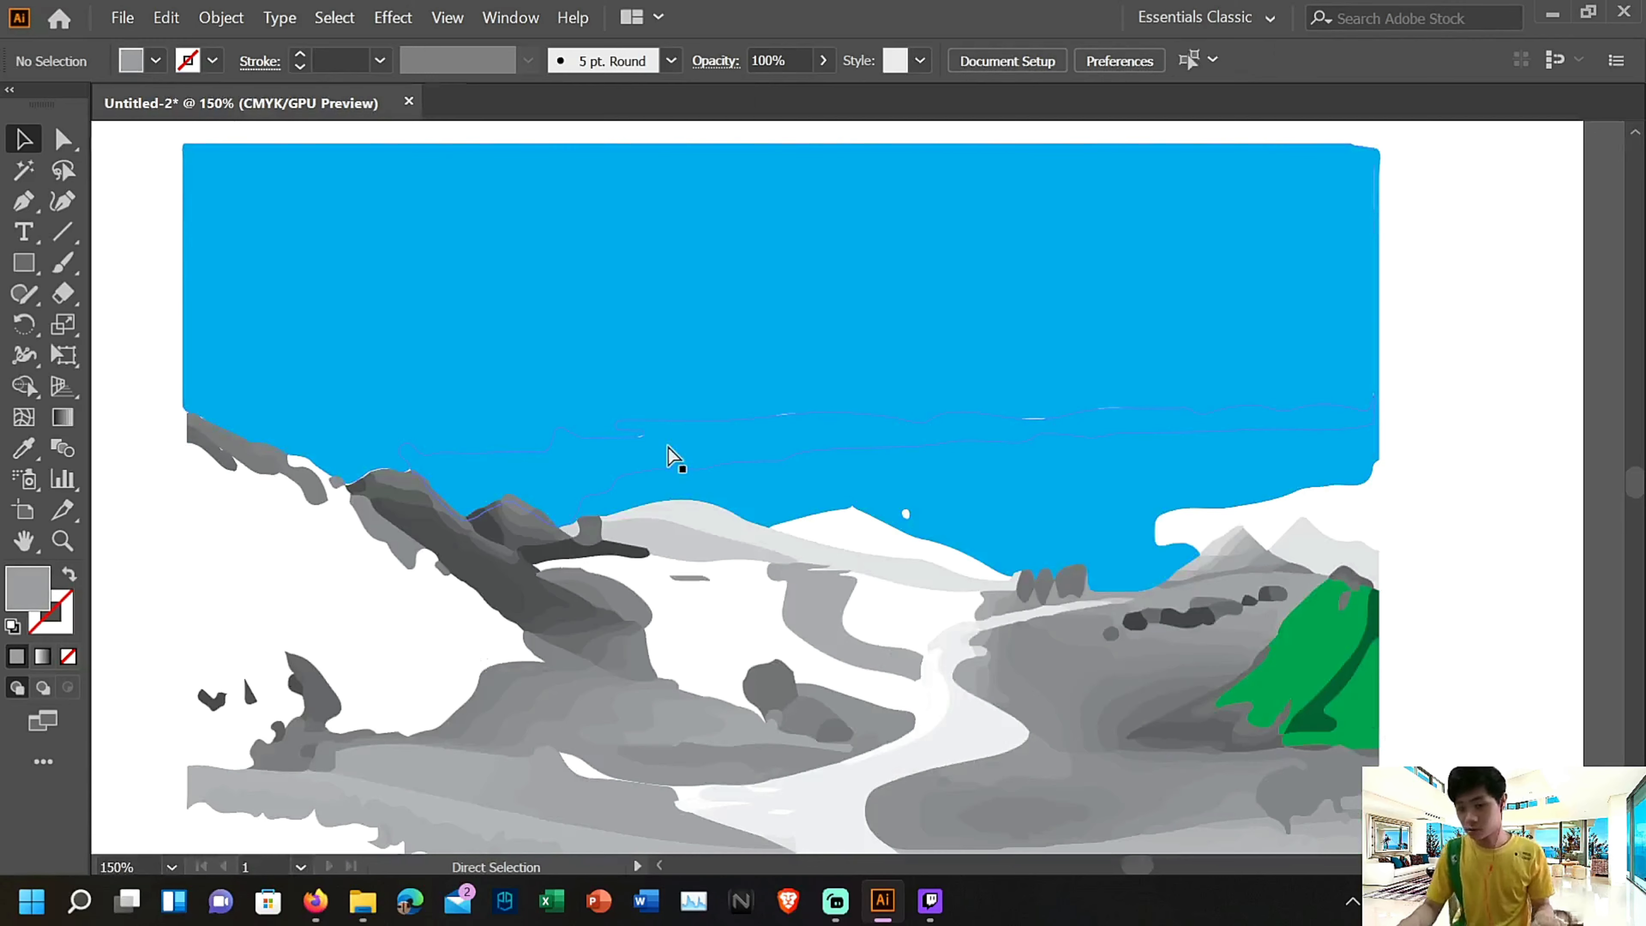
Select the whole traced landscape on the artboard to examine its vector outlines, and leave it deselected
key(ctrl+minus)
key(ctrl+minus)
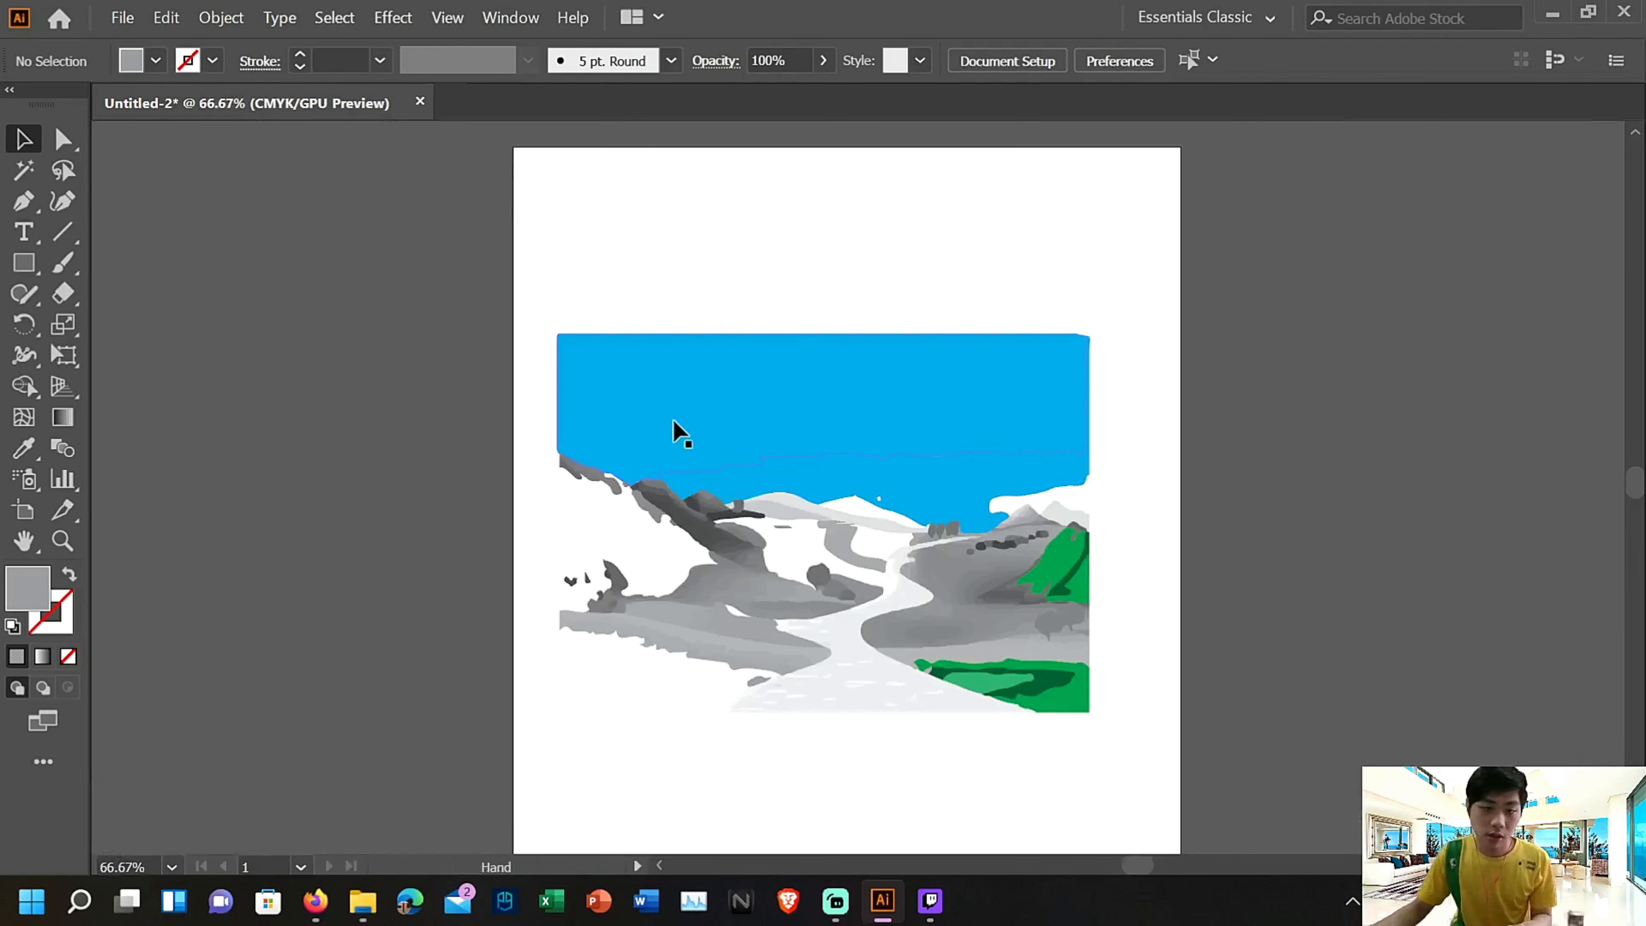
scroll(673, 422, up, 3)
drag(539, 348, 1132, 787)
scroll(855, 590, up, 2)
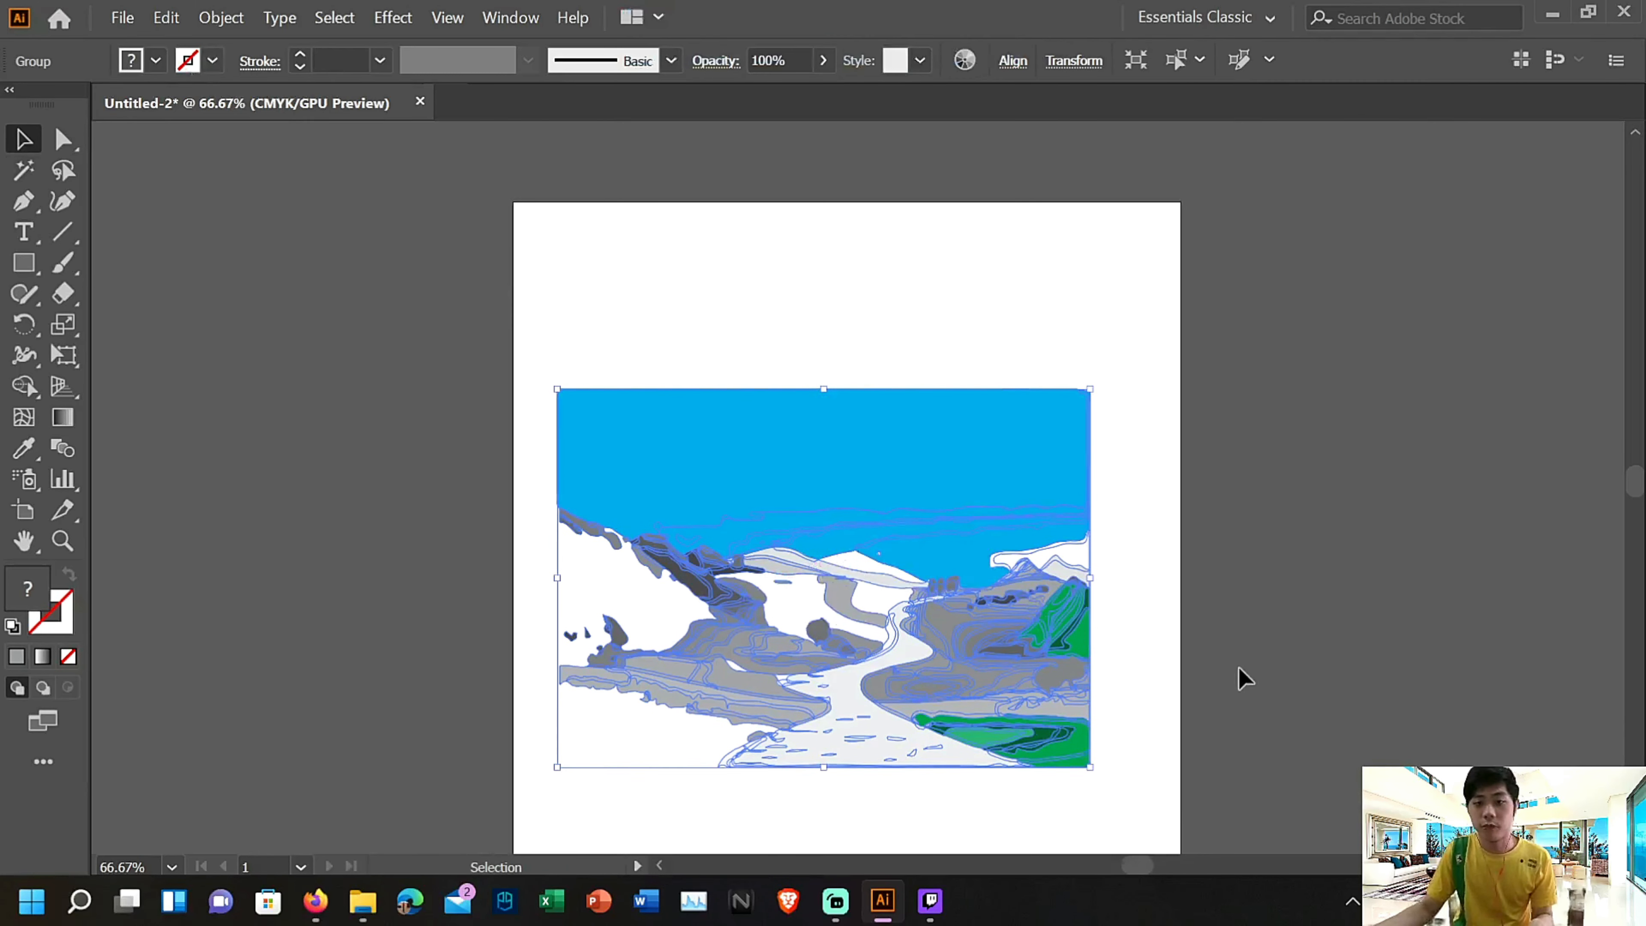
scroll(1380, 502, down, 2)
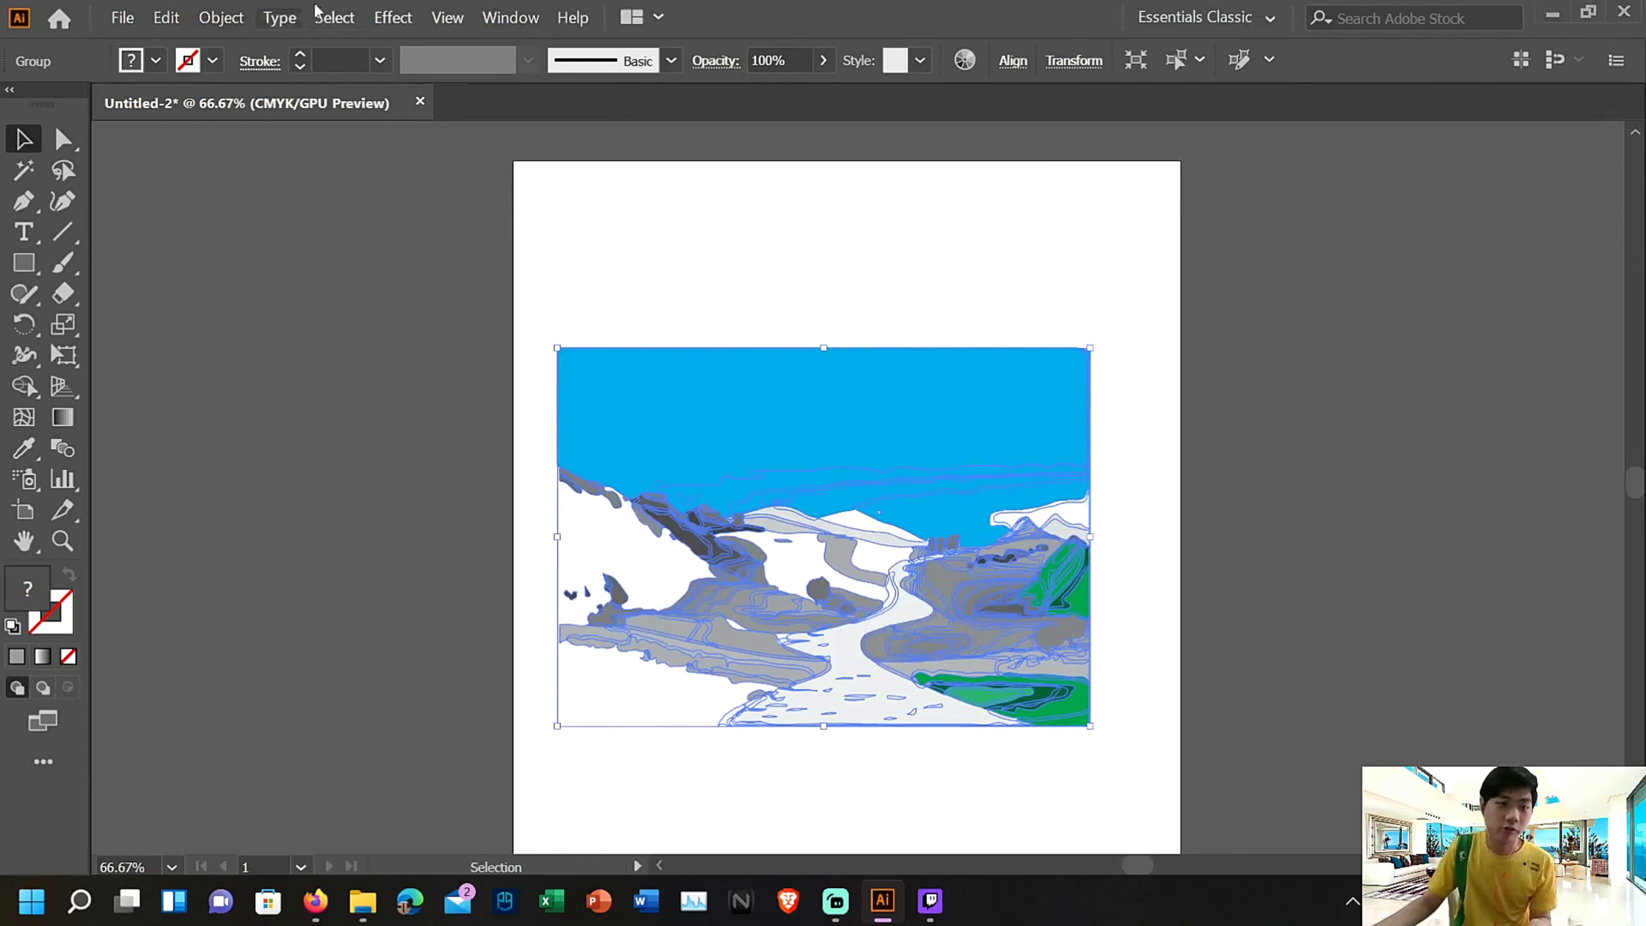
click(738, 217)
drag(534, 282, 1153, 726)
click(1267, 750)
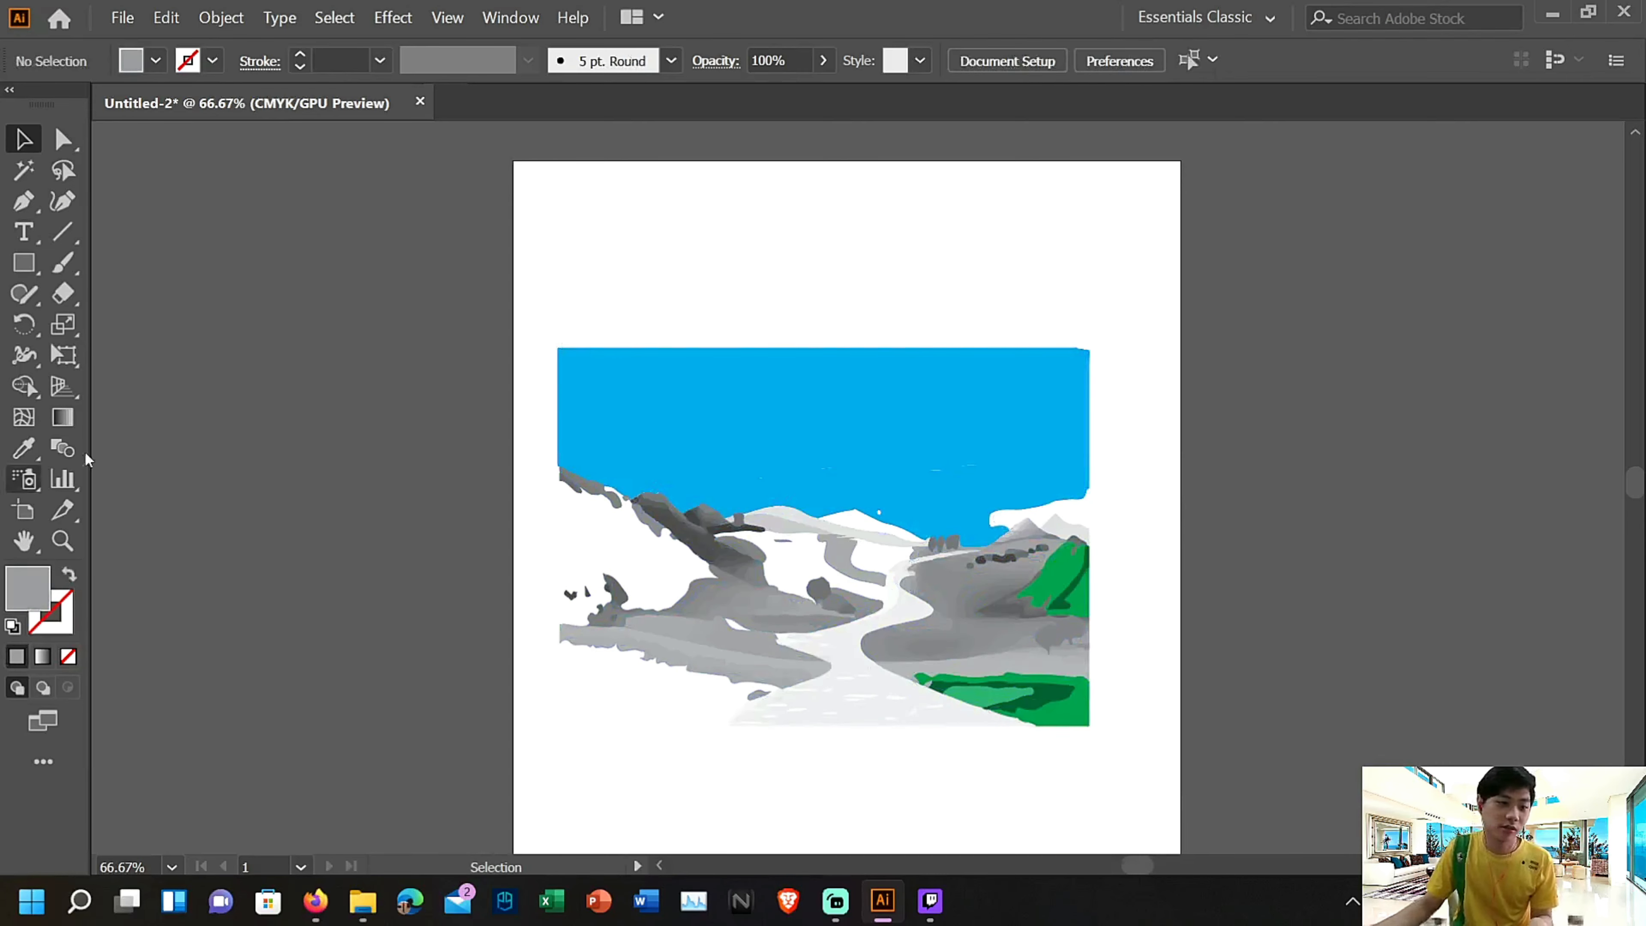
Quit Illustrator without saving Untitled-2, clearing the clipboard data
scroll(355, 302, up, 2)
click(1623, 12)
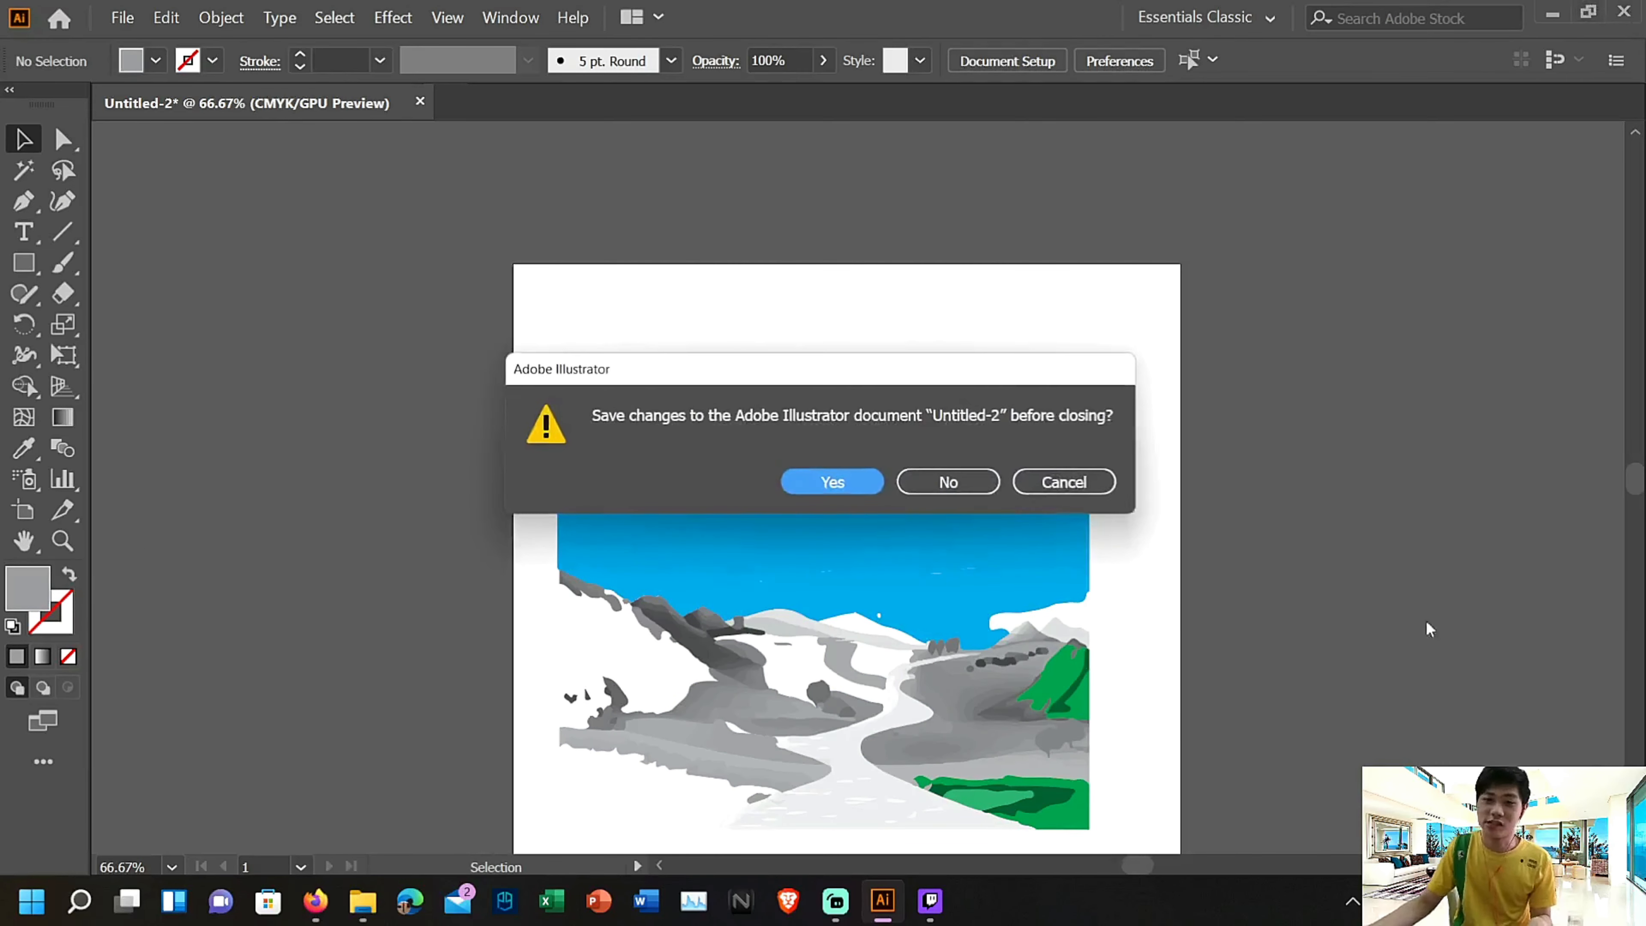
click(982, 474)
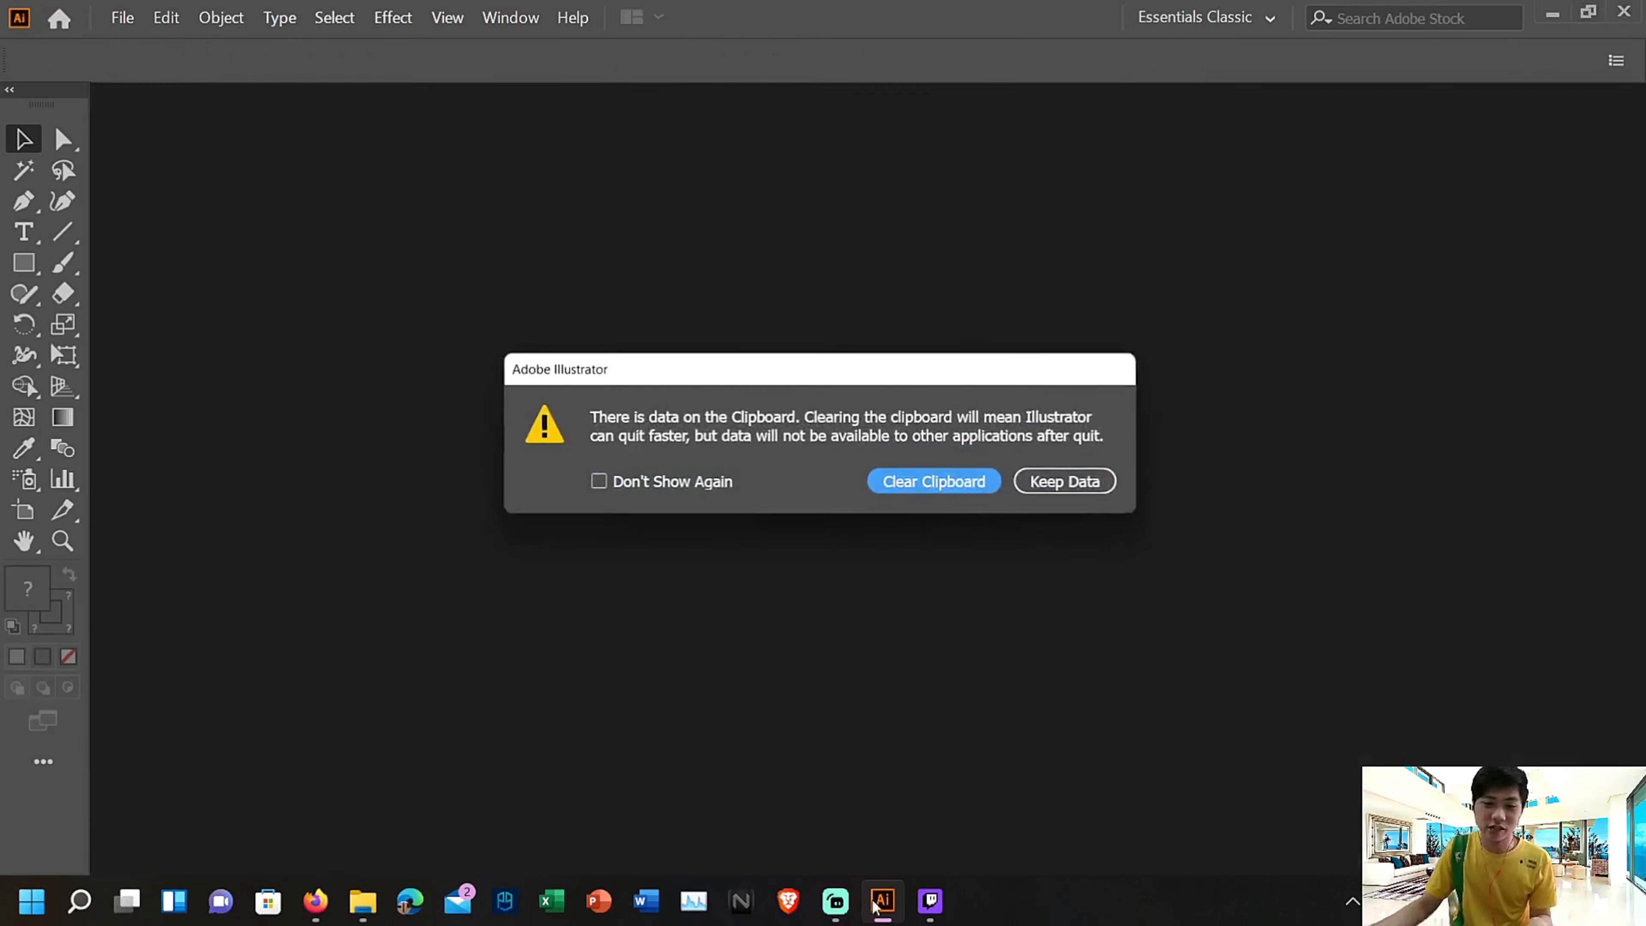
click(941, 481)
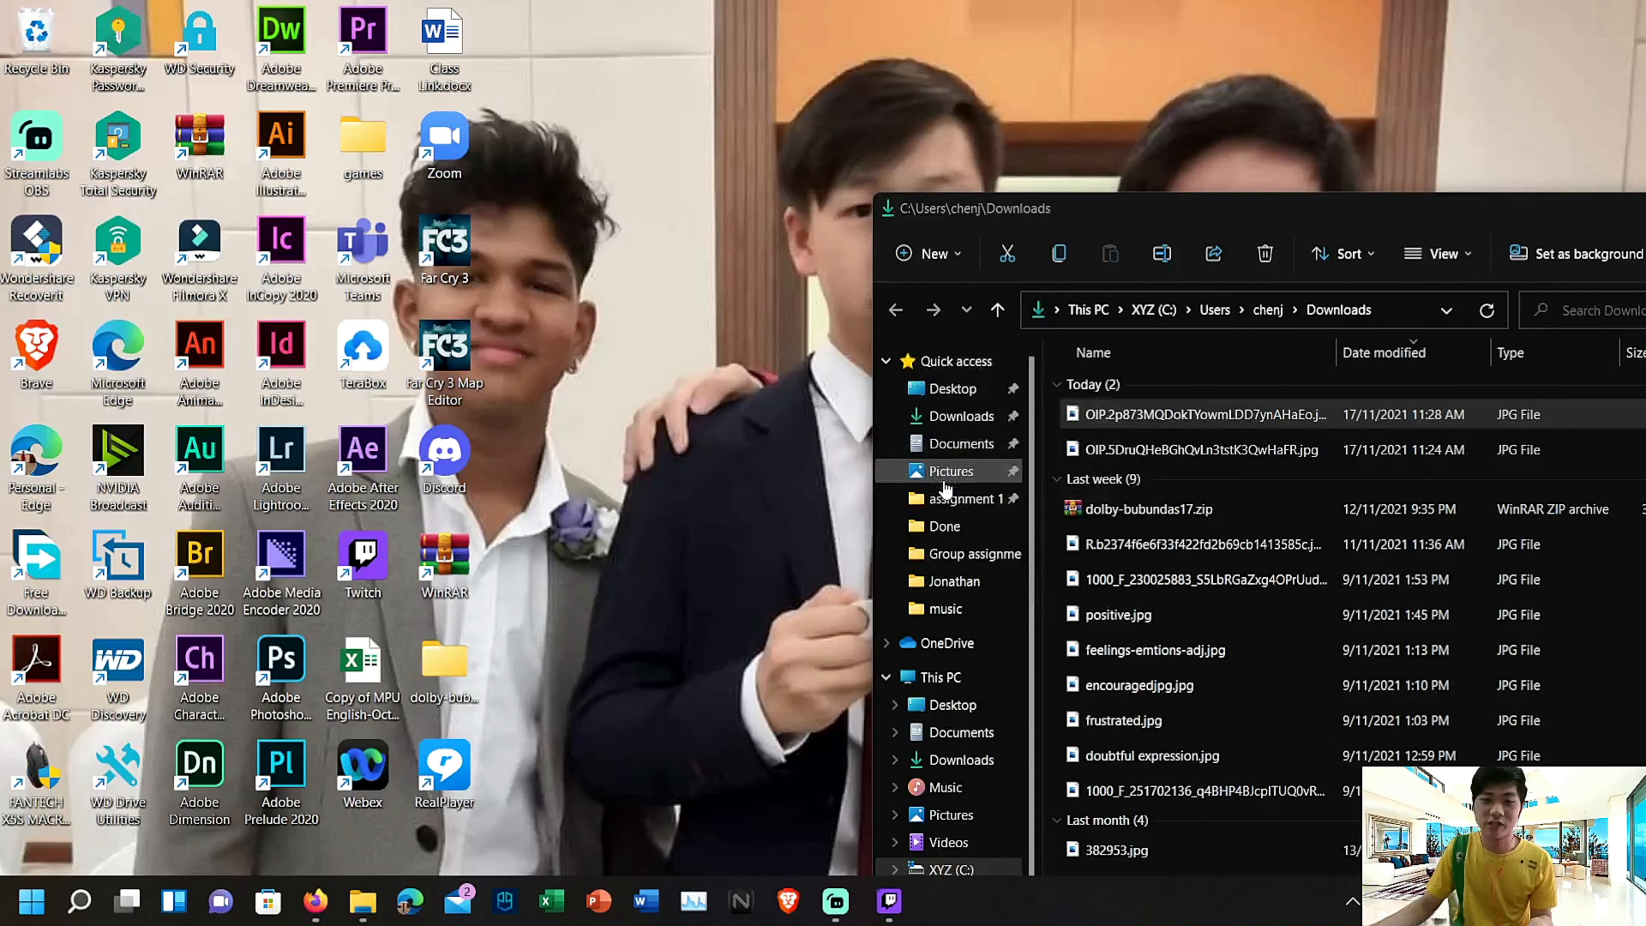
click(836, 899)
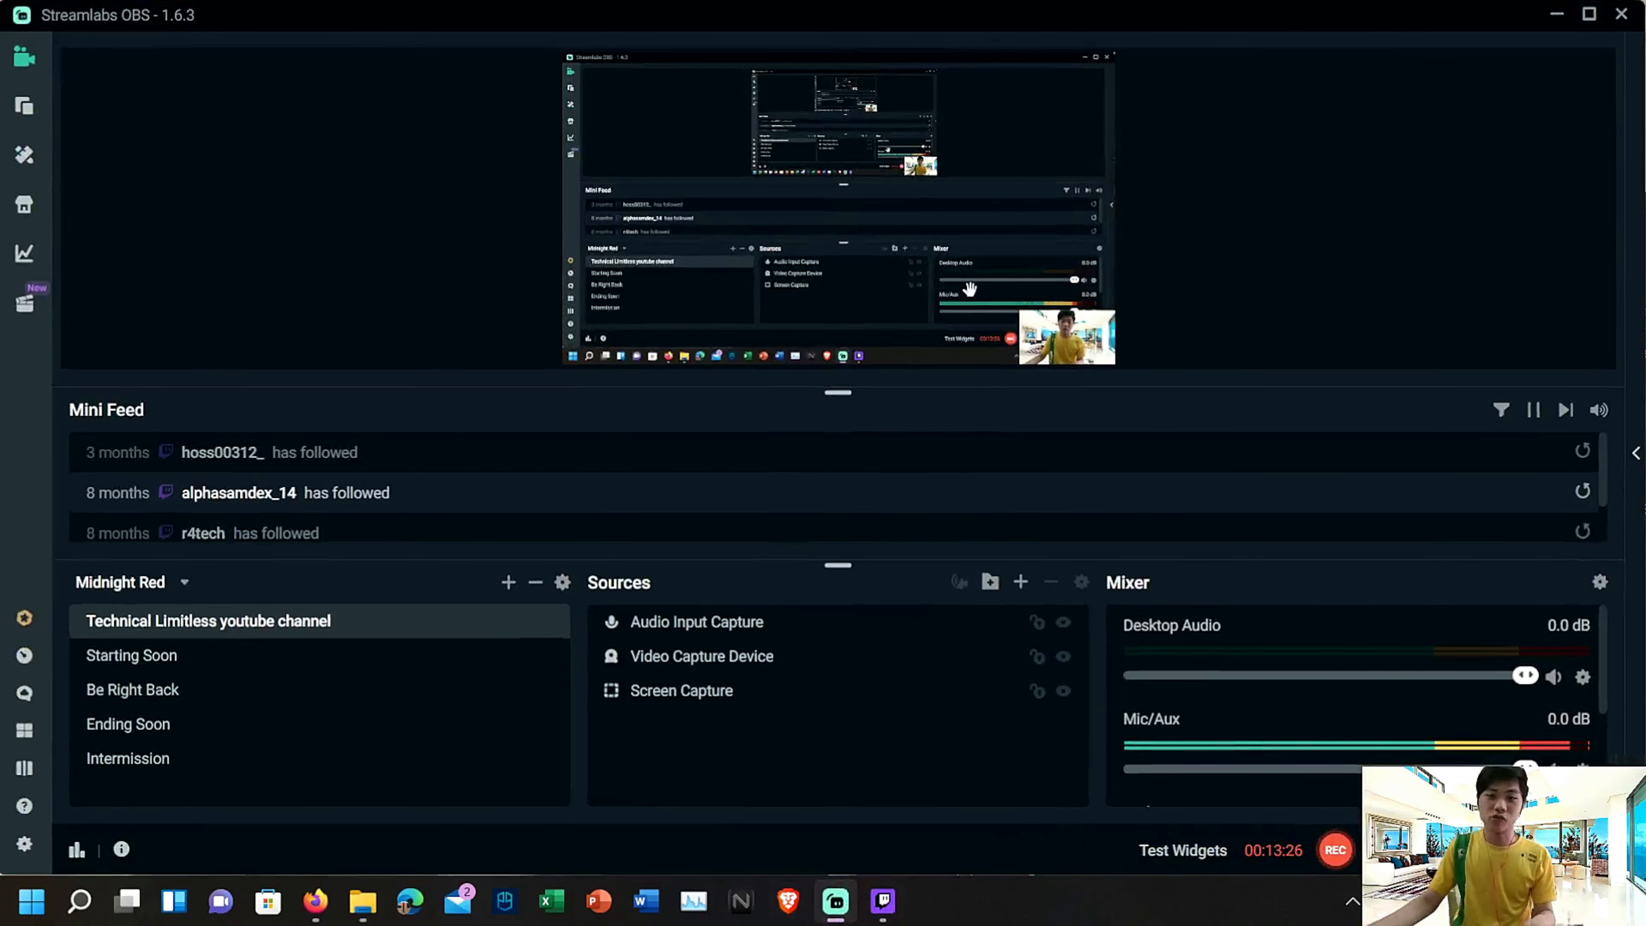